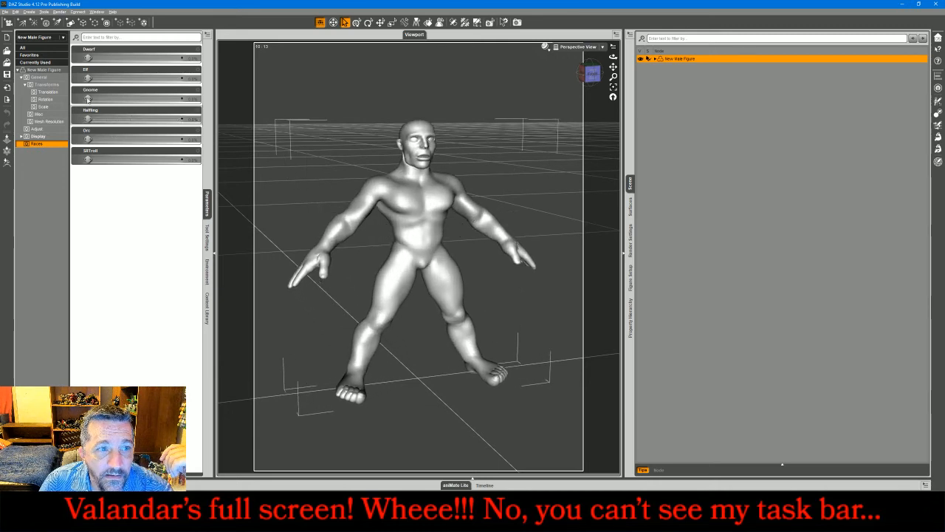
Step: Try the Muscular adjustment at full strength on the male figure, and reset it to 0
drag(88, 78, 83, 59)
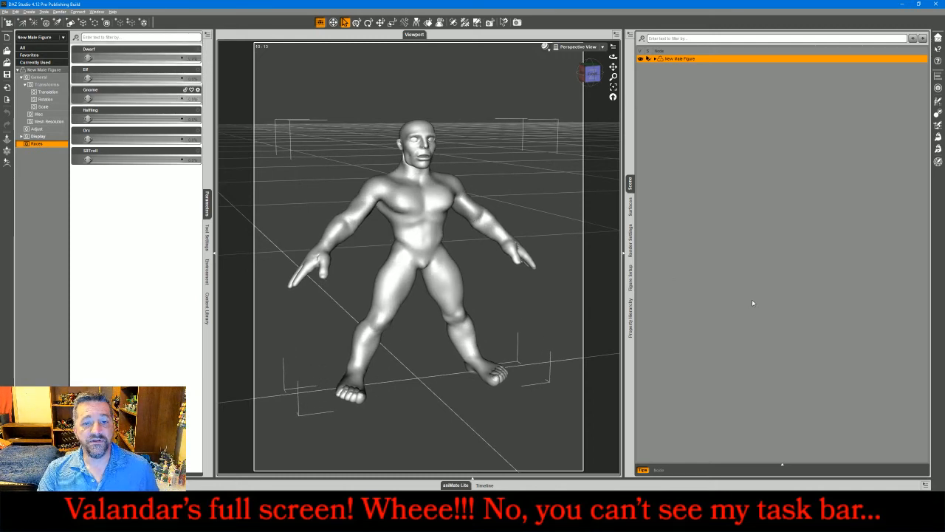
mouse_move(614, 56)
mouse_down()
mouse_move(650, 57)
mouse_move(612, 49)
mouse_move(610, 57)
mouse_up()
click(36, 129)
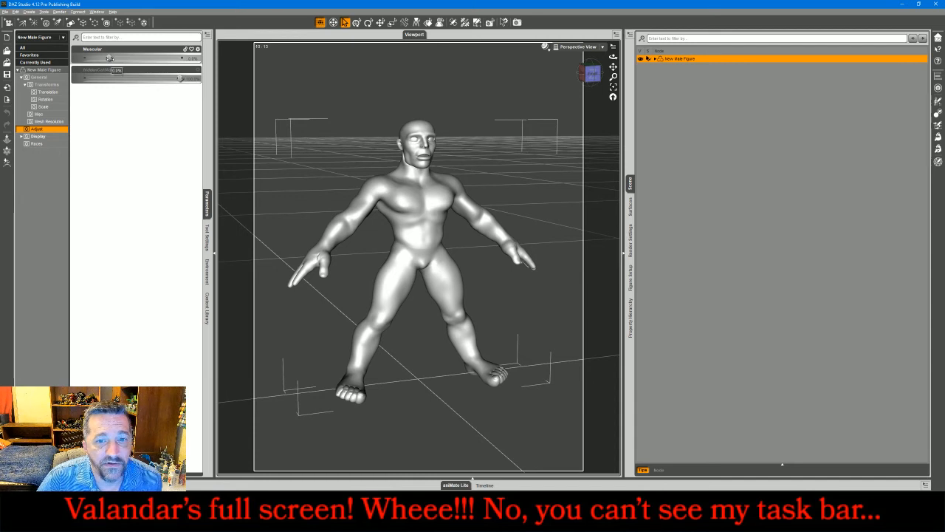
drag(109, 58, 193, 59)
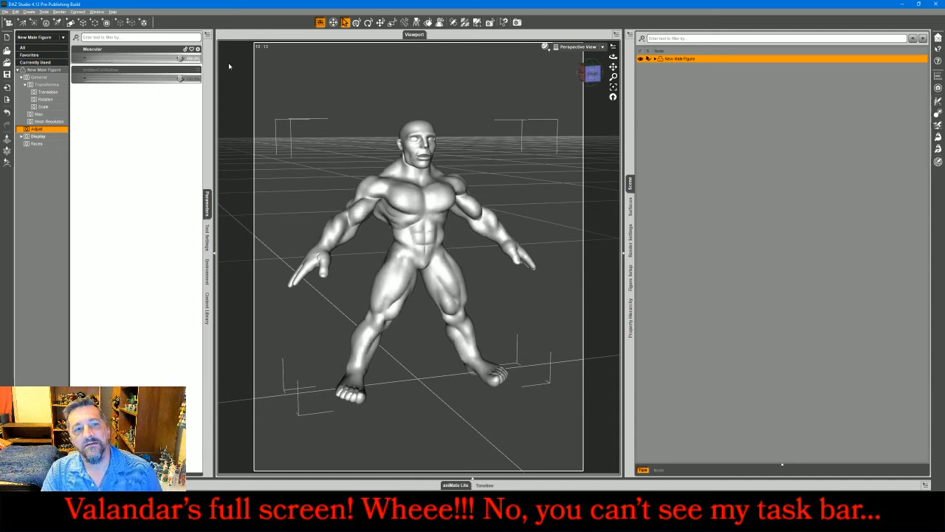
click(193, 58)
text(0)
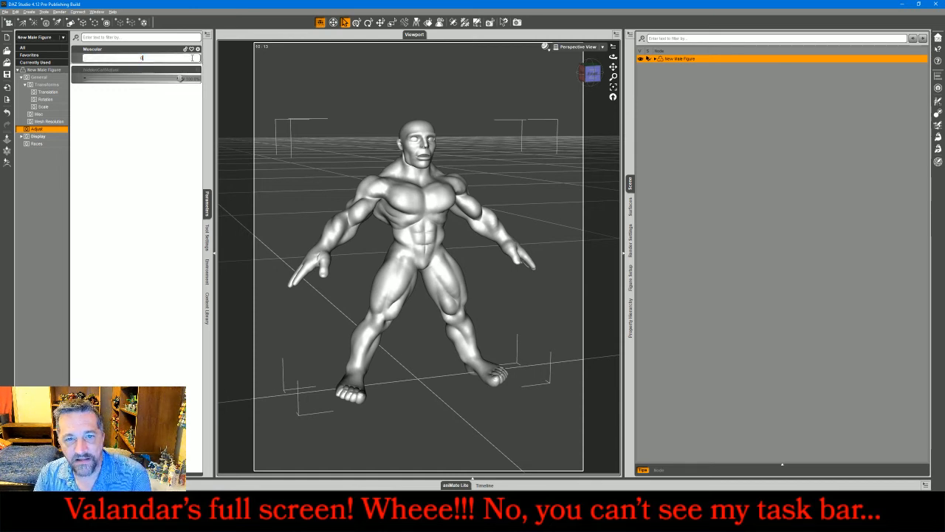
key(Return)
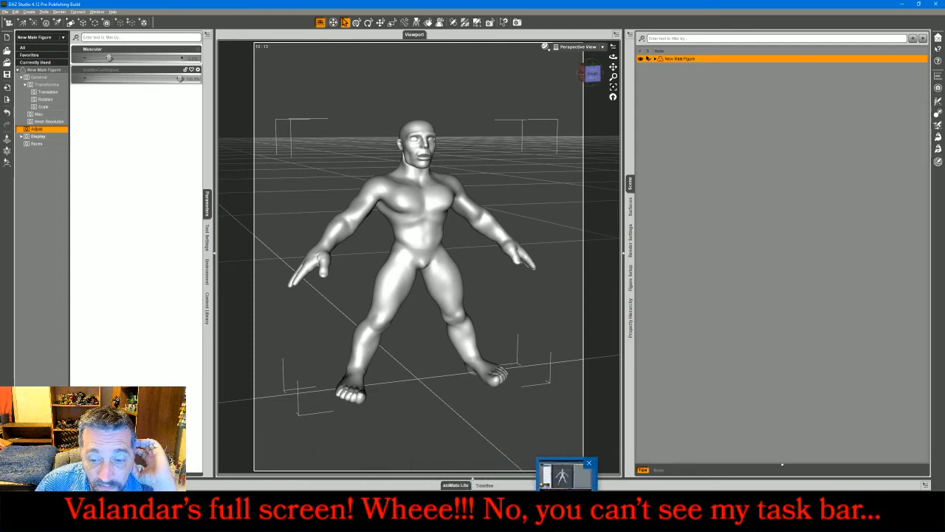
Step: Select New Male Figure in the scene and load the RobeBottom item from the Male Clothing folder onto it
click(528, 476)
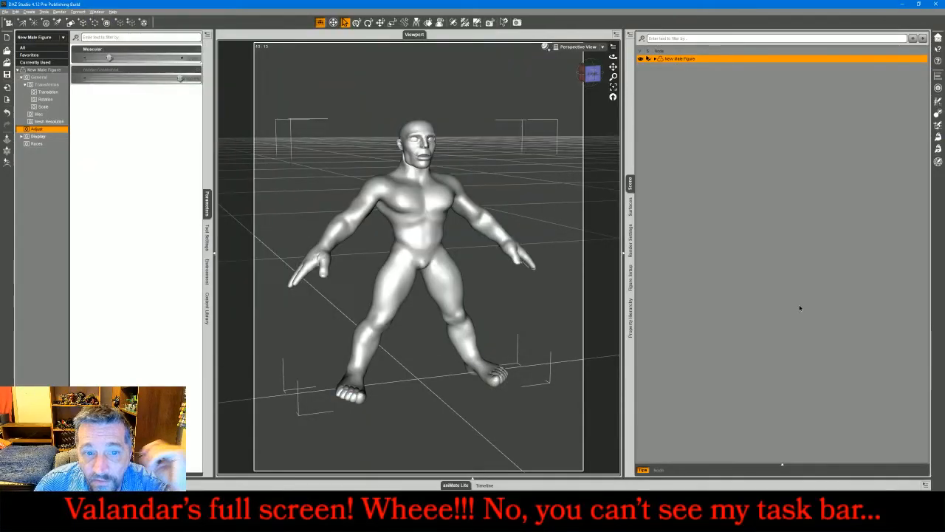
click(800, 308)
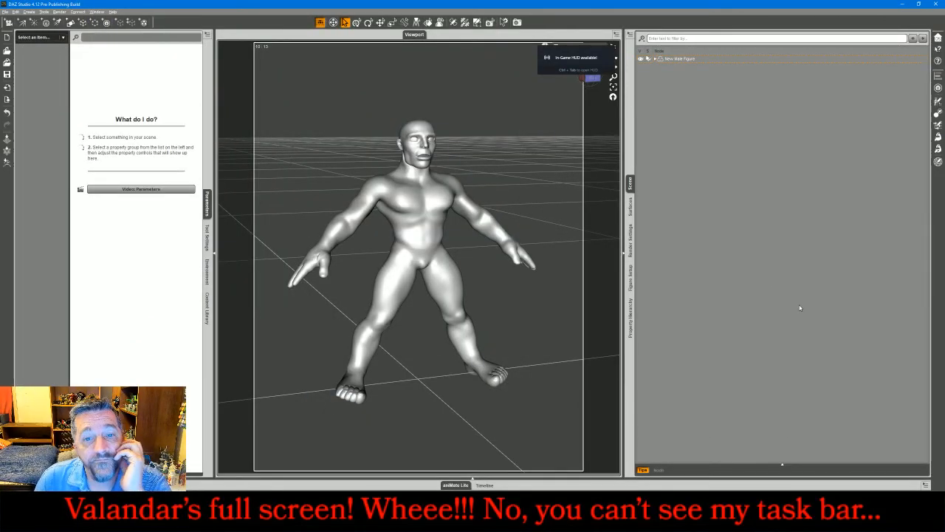
click(684, 59)
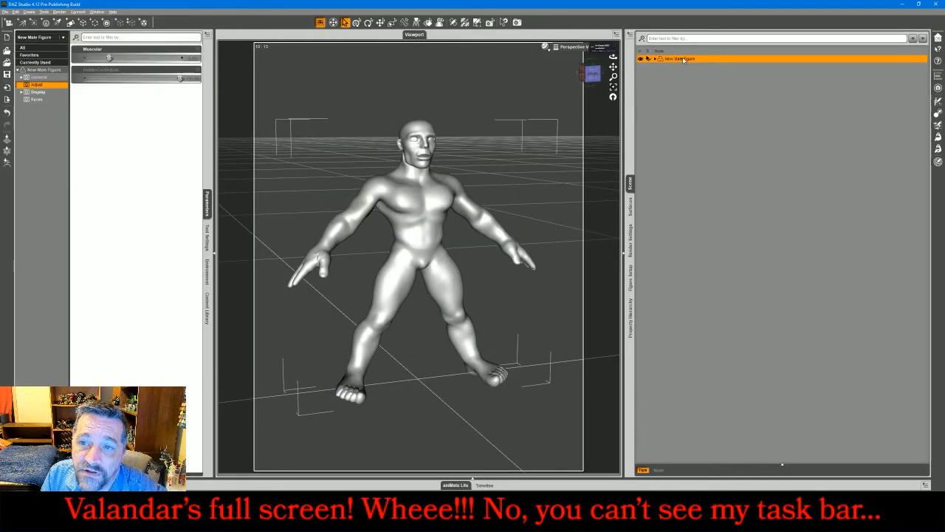
click(208, 304)
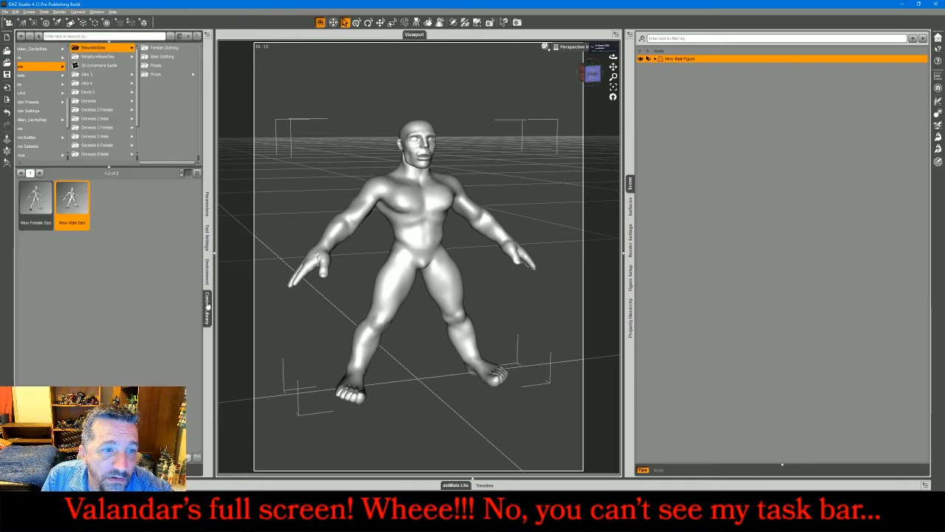
click(164, 56)
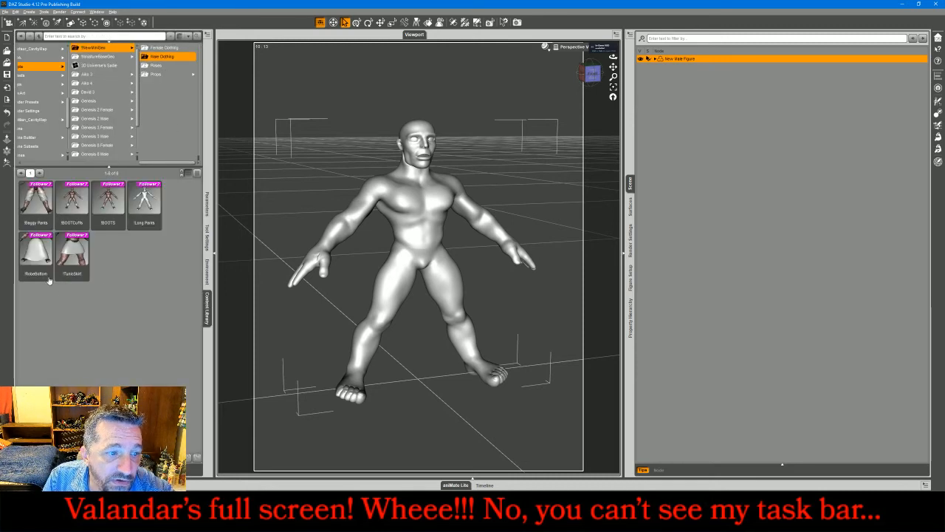
double_click(35, 255)
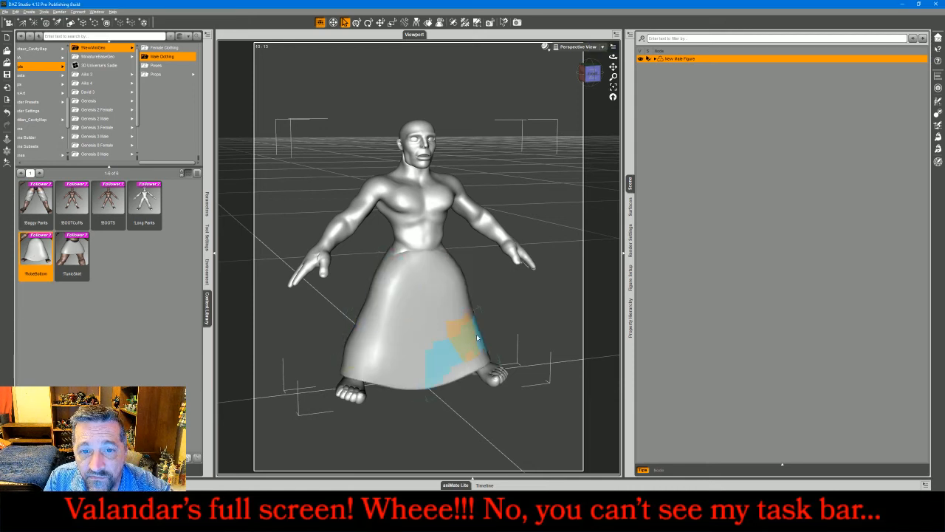
Step: Expand New Male Figure in the scene hierarchy and hide its RobeBottom garment
mouse_move(594, 76)
mouse_down()
mouse_move(499, 73)
mouse_move(591, 81)
mouse_up()
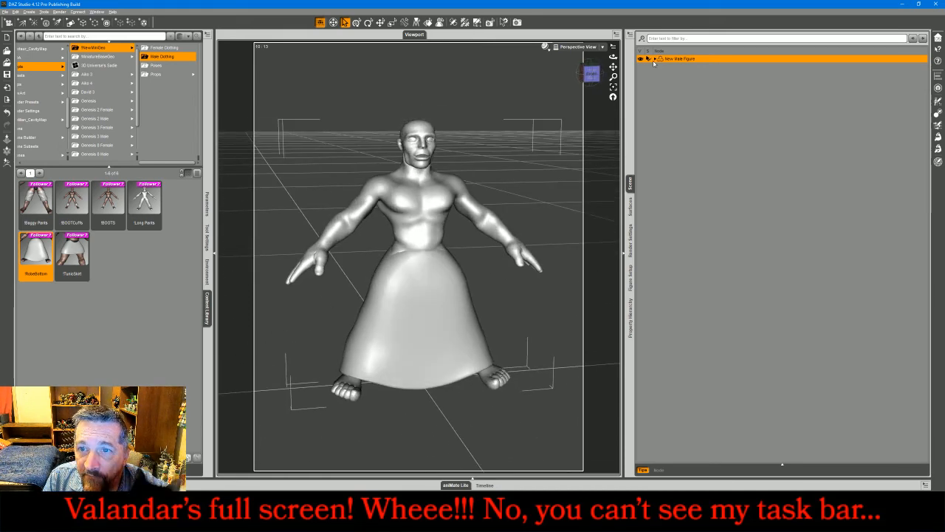
click(655, 59)
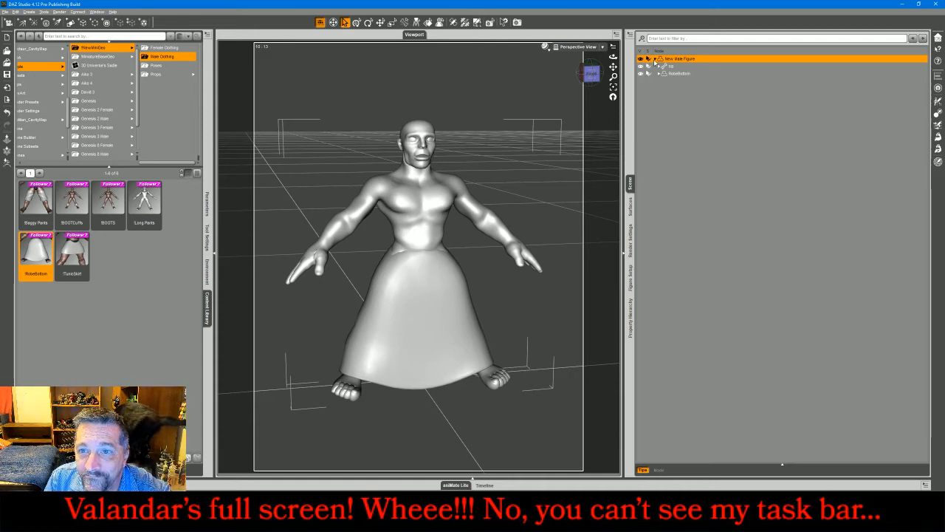
click(641, 74)
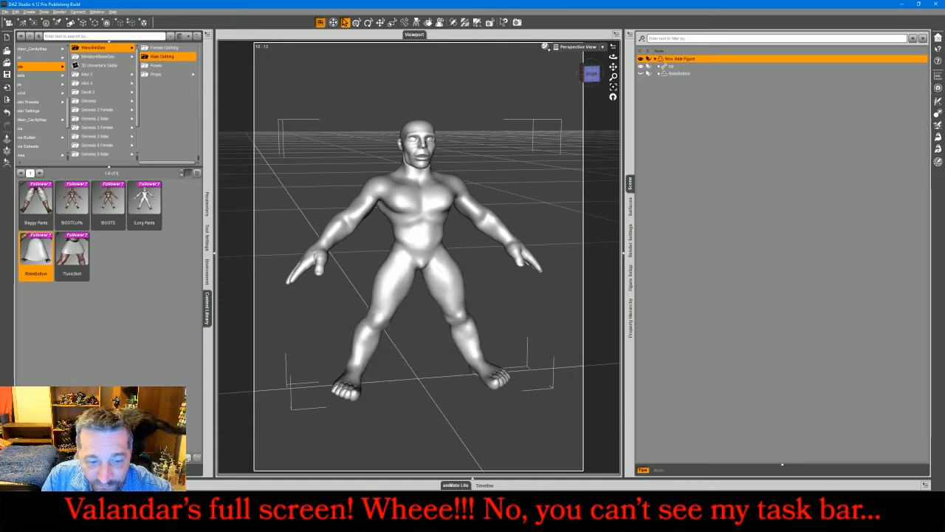
Step: Load the !BOOTS item from Male Clothing onto the figure and hide it in the scene
key(alt+Tab)
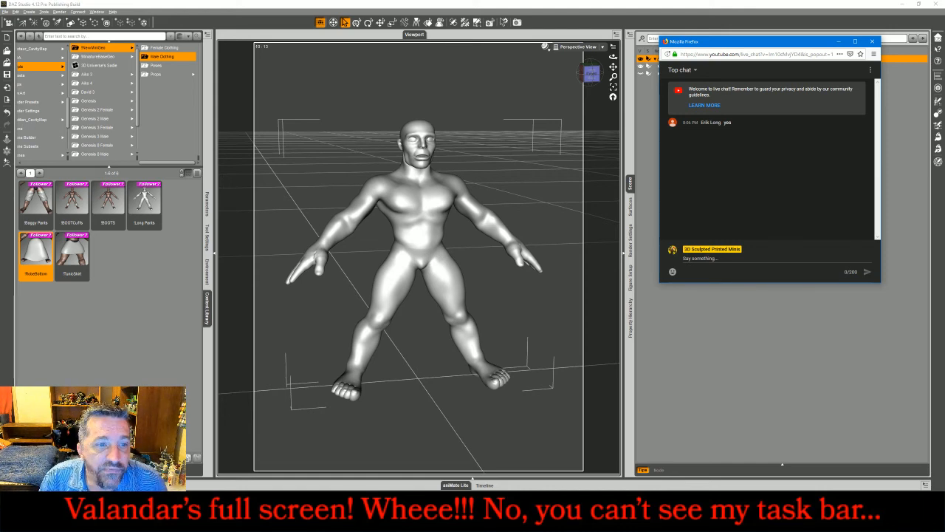
double_click(116, 200)
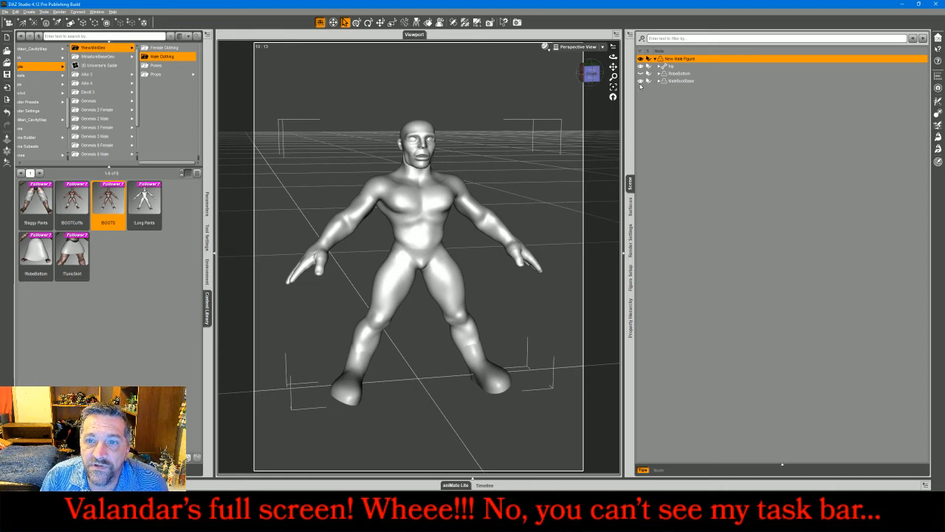
click(641, 81)
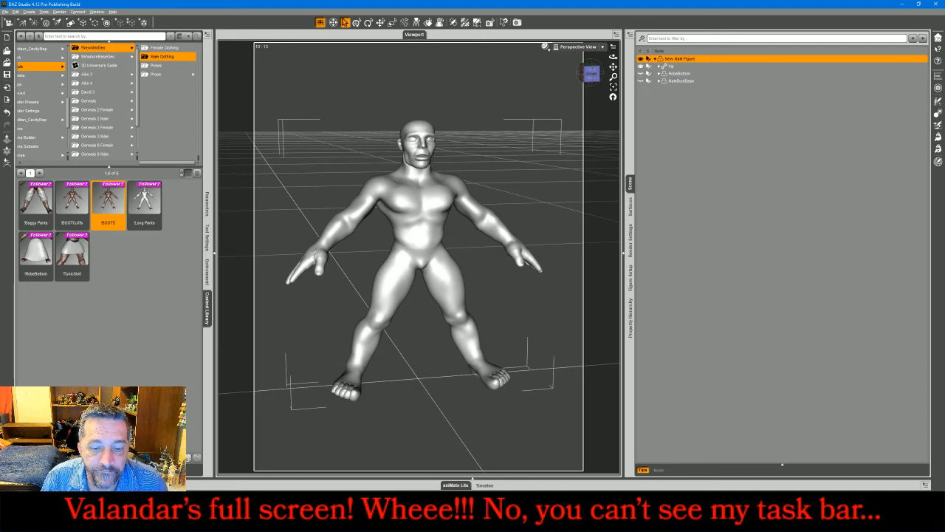
Step: Check the live chat for the weapon request and browse the MiniatureBaseGeo Props folder for scimitars
mouse_move(281, 521)
click(323, 482)
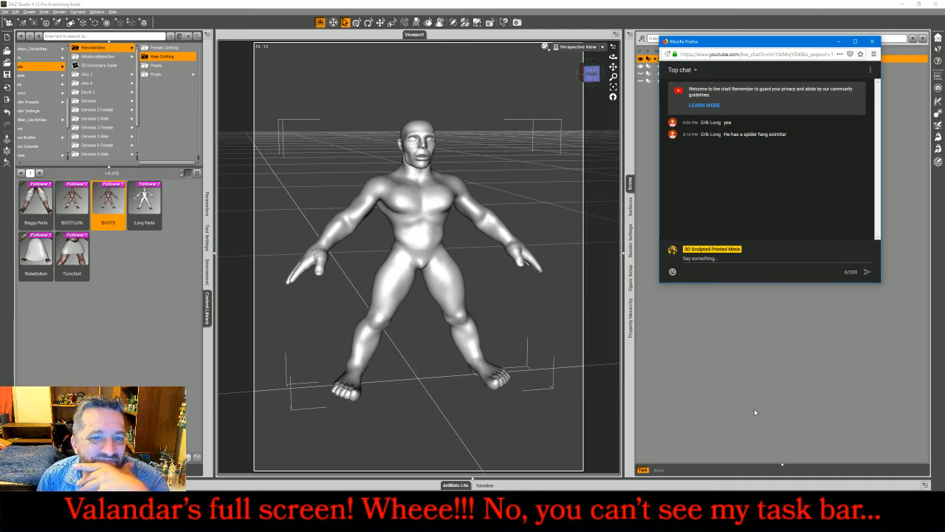
click(94, 57)
click(156, 75)
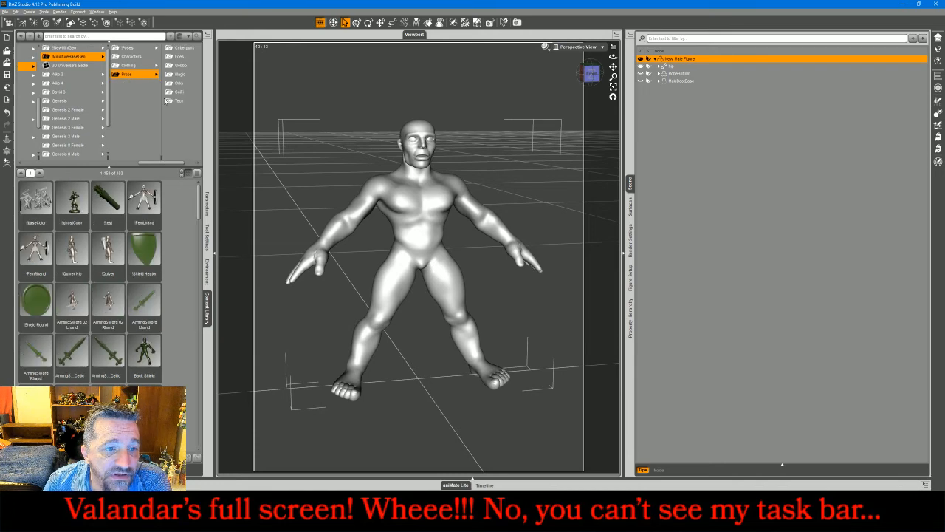
scroll(177, 270, down, 15)
scroll(175, 285, up, 5)
scroll(175, 285, up, 4)
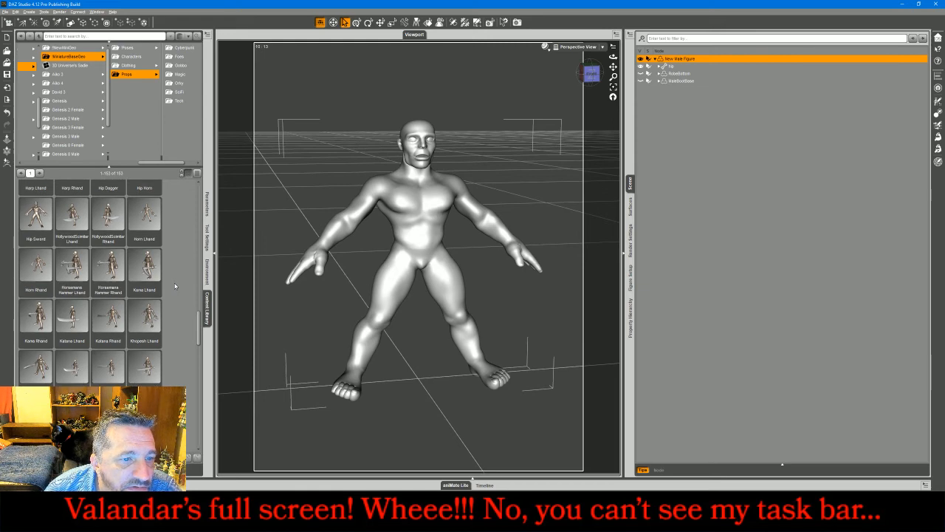
Step: Try the HollywoodScimitar Rhand prop in the figure's right hand, inspect it from the side, and delete it
double_click(108, 216)
drag(592, 74, 641, 93)
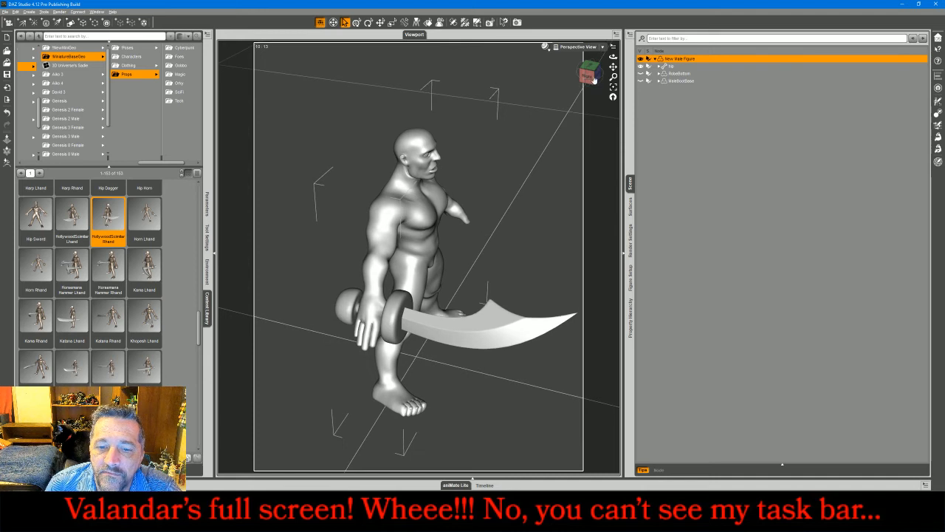
click(501, 326)
key(Delete)
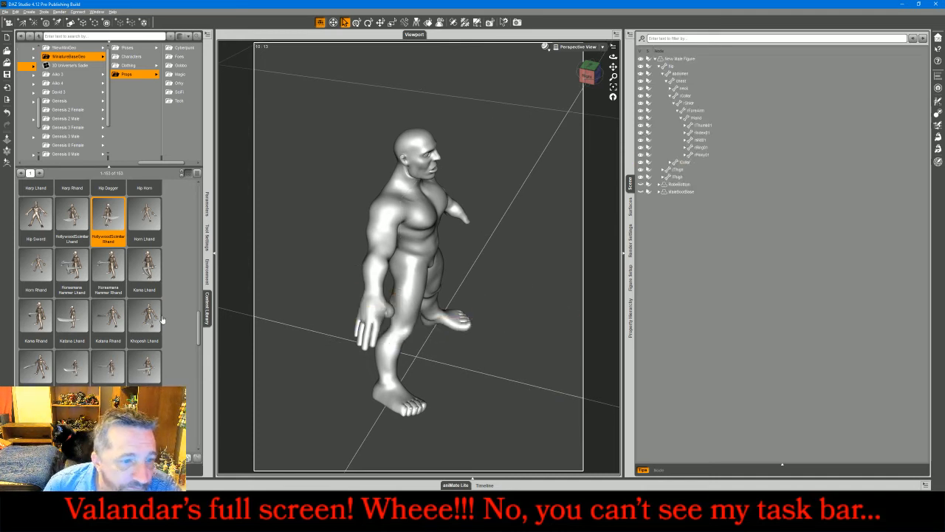
Step: Try the Katana Rhand prop in the figure's right hand and delete it
double_click(108, 318)
click(503, 340)
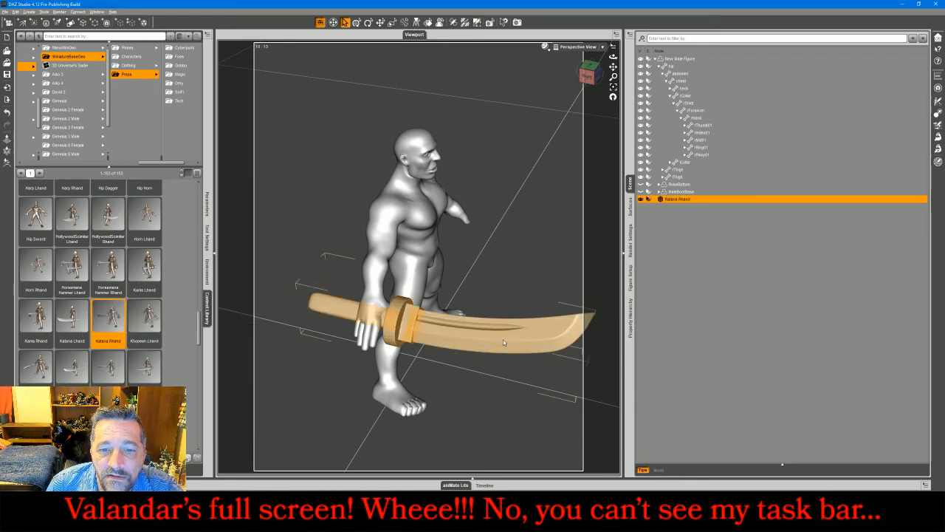
key(Delete)
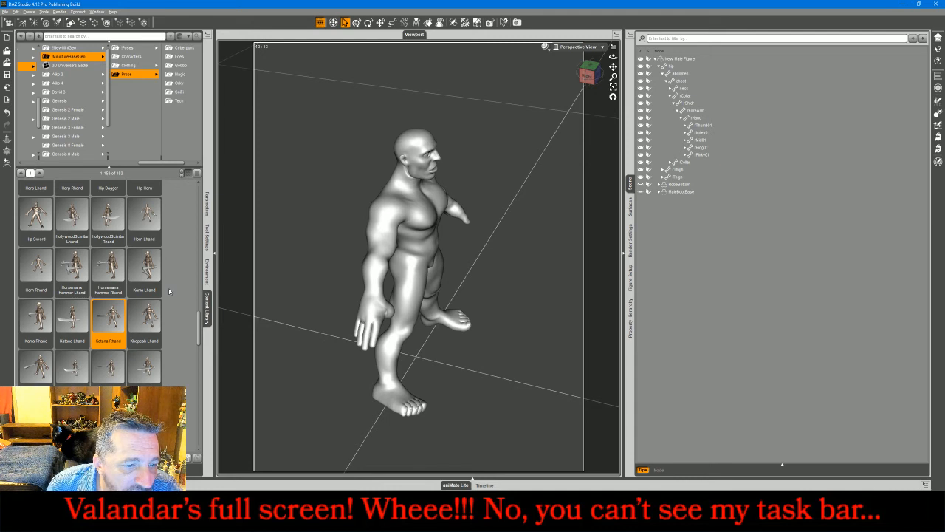
Step: Try the weapon prop listed directly after Khopesh Lhand and delete it from the scene
double_click(36, 365)
click(502, 387)
key(Delete)
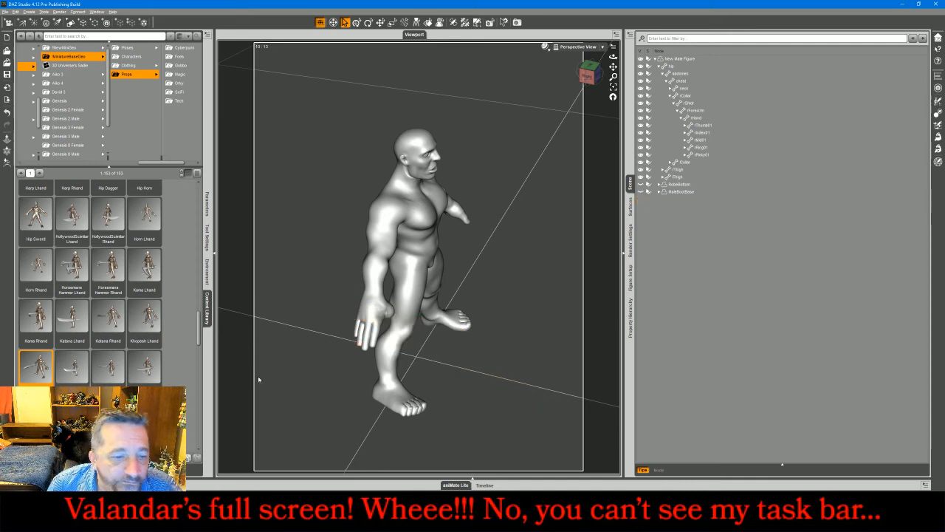
Step: Find the Scimitar Lhand prop in the library, load it for a look, and delete it
scroll(156, 352, down, 3)
scroll(157, 352, down, 5)
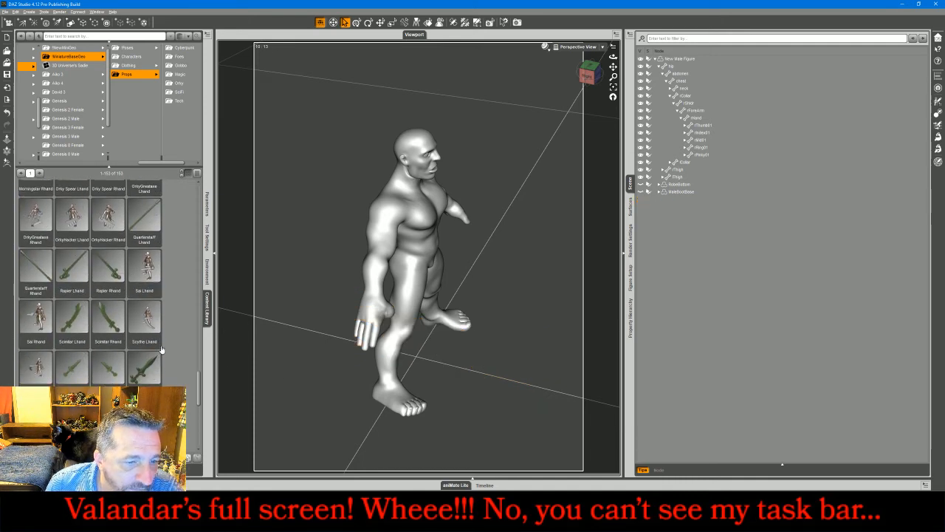
double_click(71, 311)
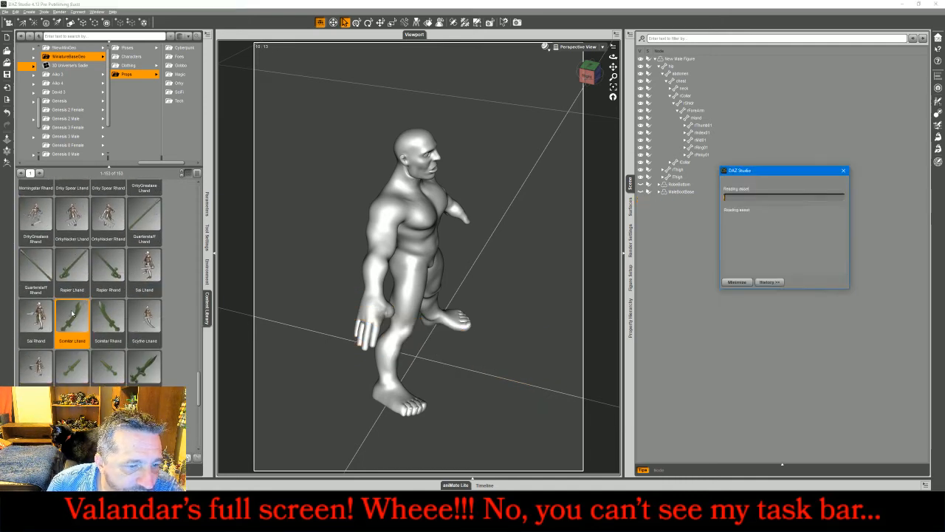
click(532, 222)
key(Delete)
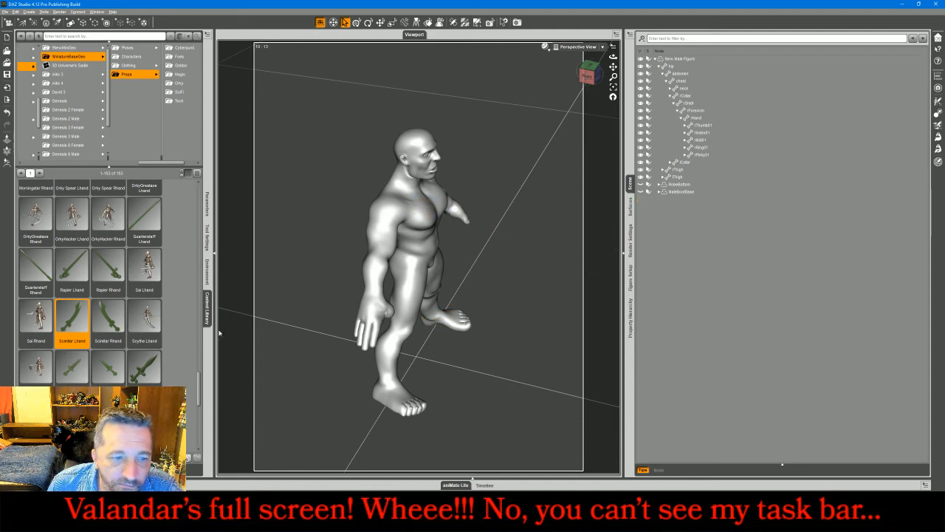
Step: Load the Scimitar Rhand prop, compare it with the weapon description in the live chat, and delete it
double_click(108, 319)
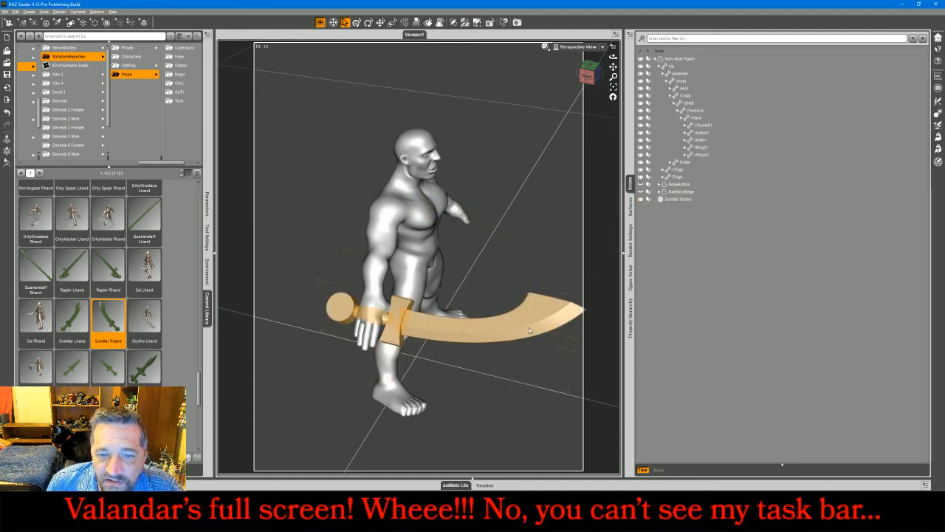
mouse_move(271, 510)
click(337, 473)
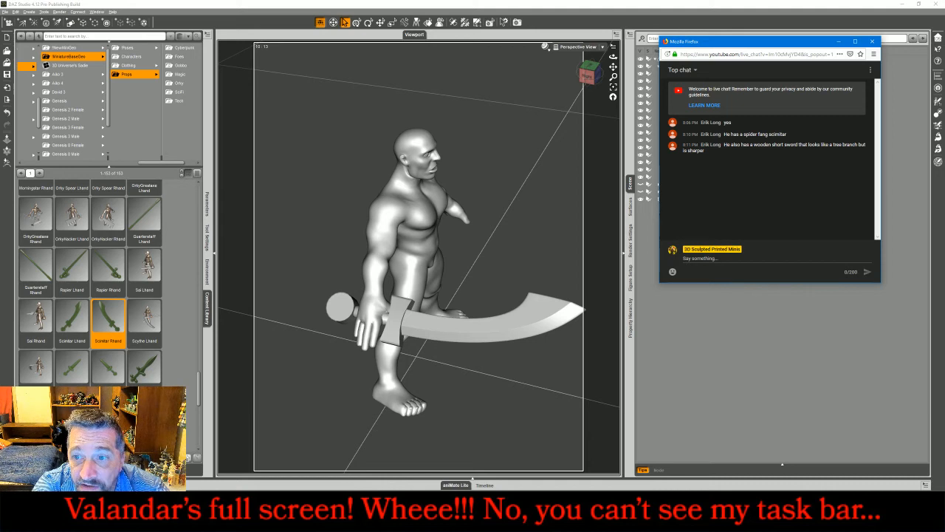
click(528, 331)
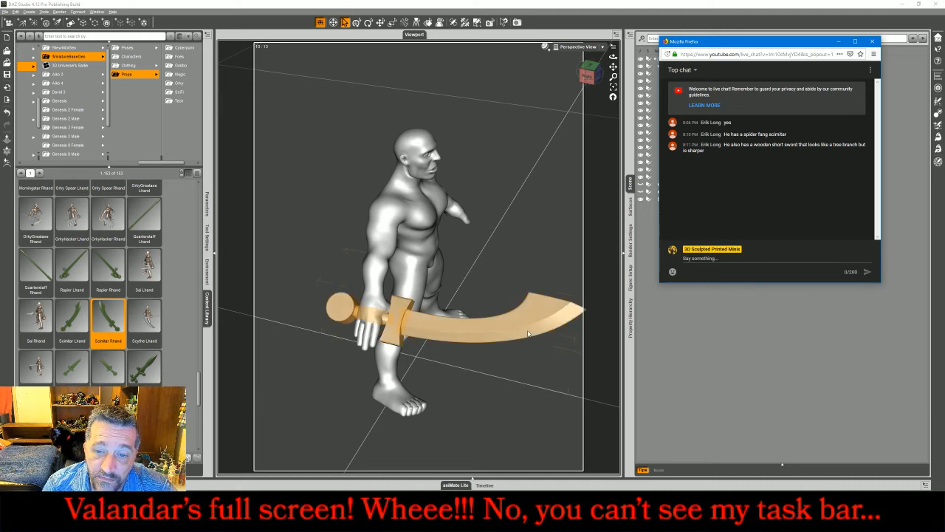
key(Delete)
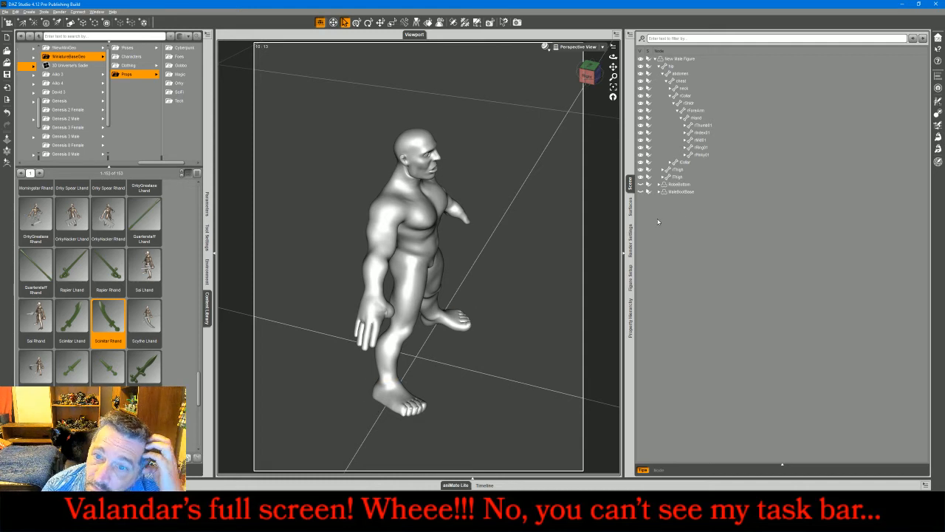
Step: Select the three right thumb bones, rThumb01 to rThumb03, and set their Bend to 0 to straighten the thumb
click(692, 125)
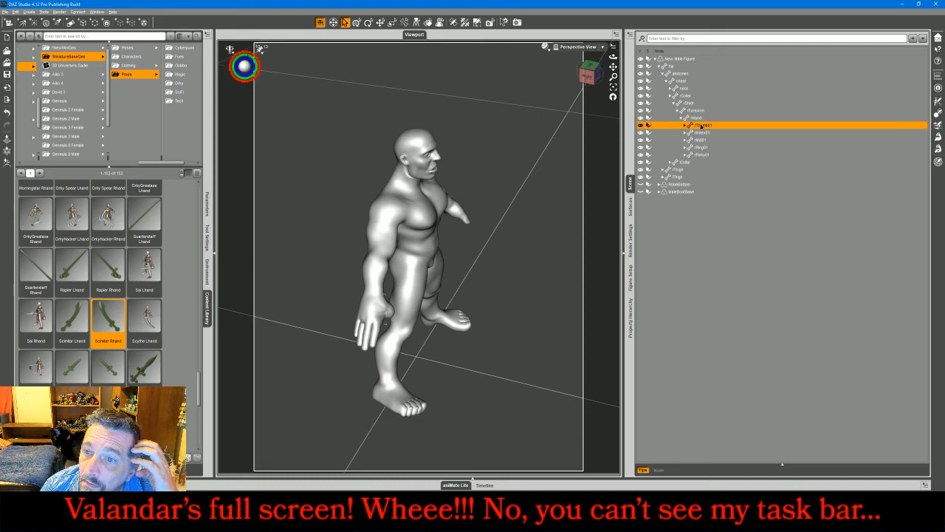
click(629, 34)
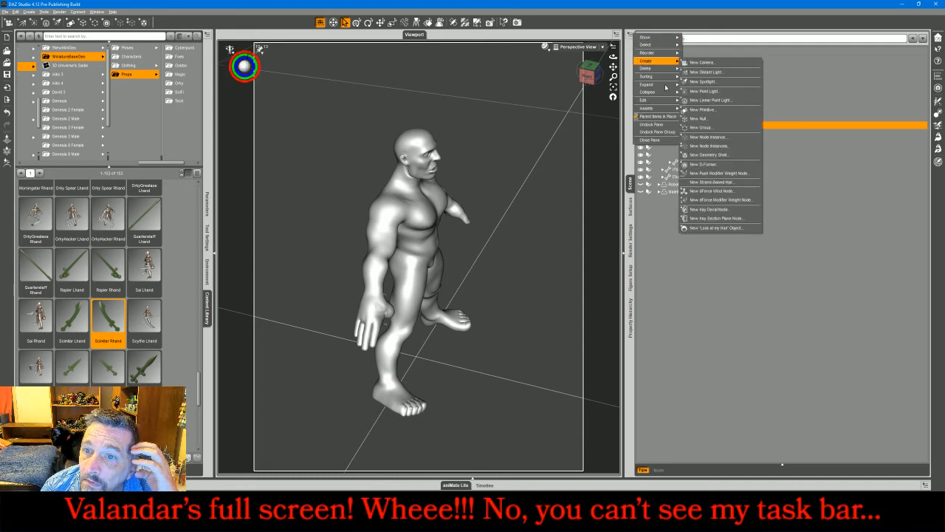
mouse_move(650, 85)
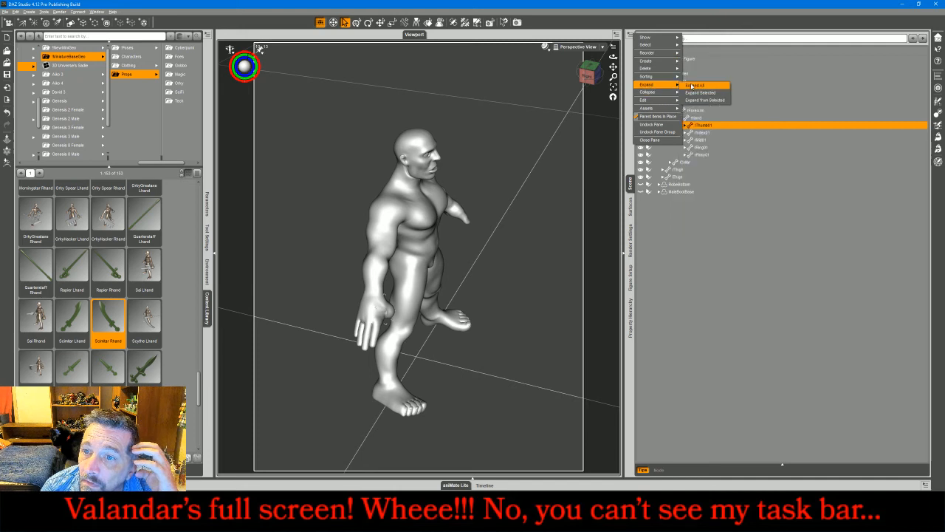
click(701, 99)
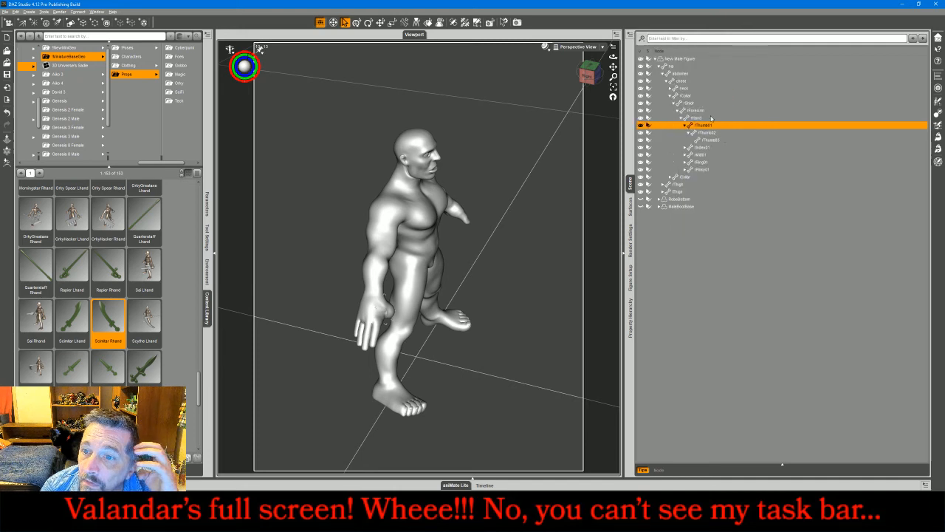
shift+click(711, 140)
click(208, 207)
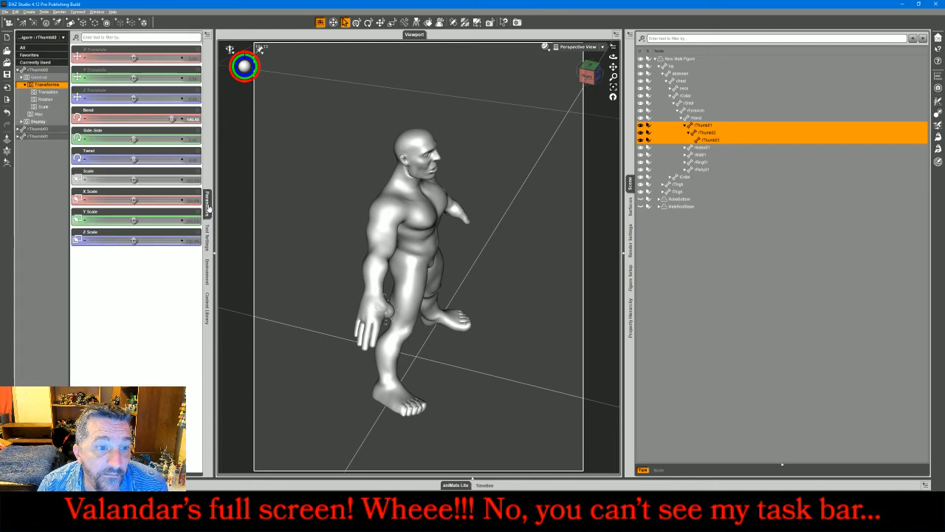
click(192, 120)
text(0)
key(Return)
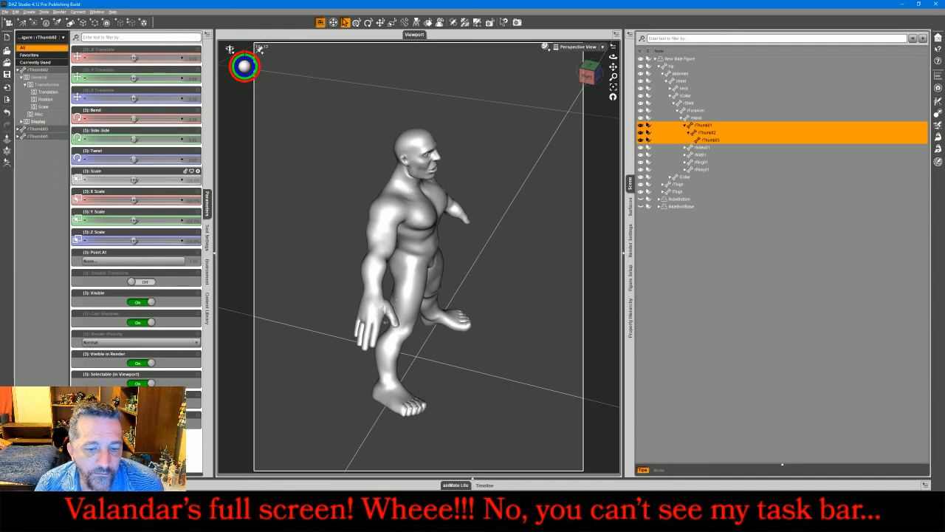
Step: Check the live chat, then load the Falchion Rhand and Dao Rhand props one at a time for a look, deleting each
click(302, 520)
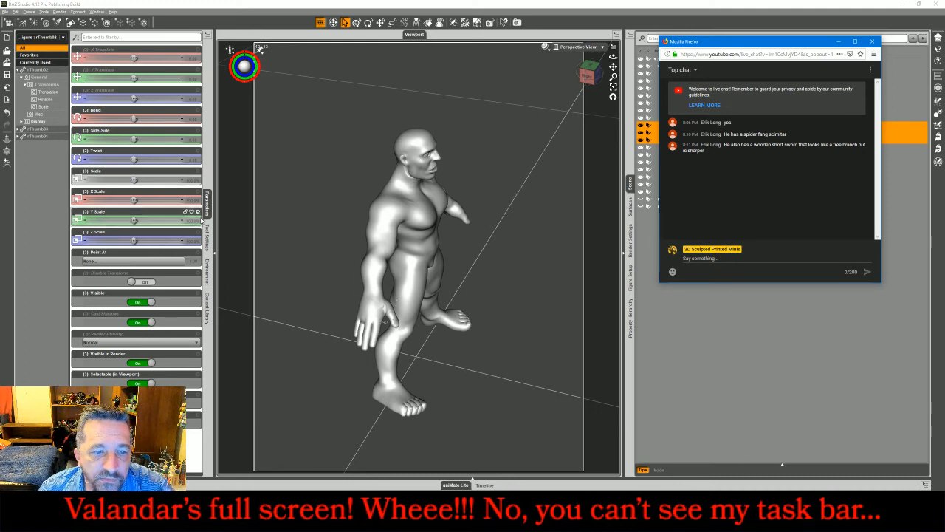
click(207, 315)
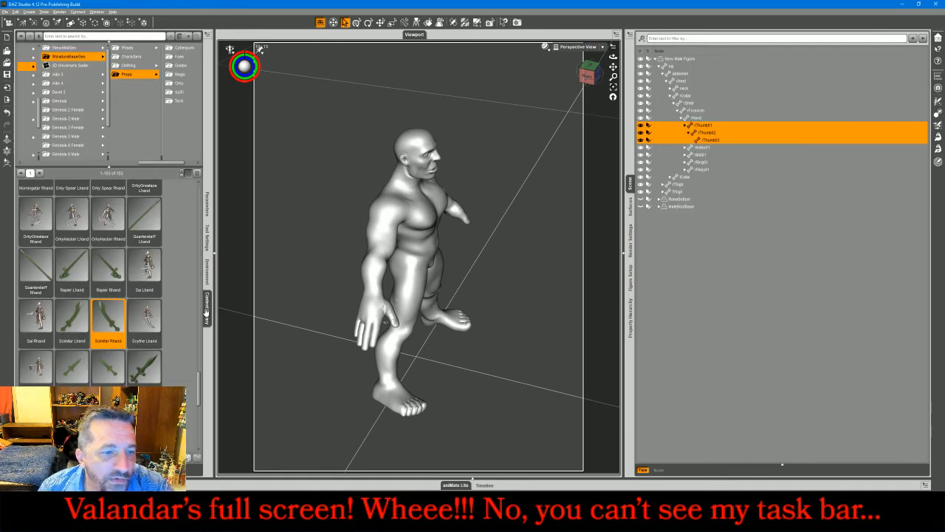
scroll(195, 306, up, 10)
scroll(181, 308, up, 5)
scroll(165, 303, up, 3)
click(767, 272)
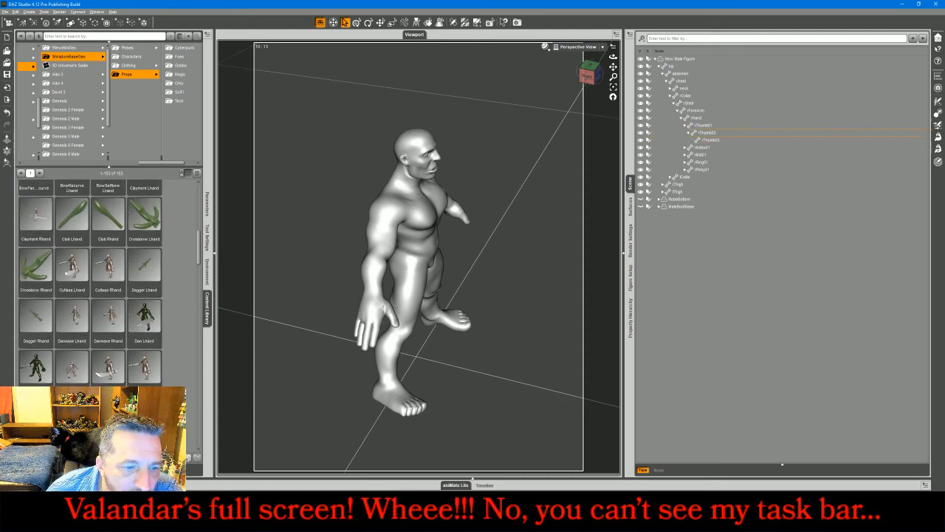
double_click(144, 366)
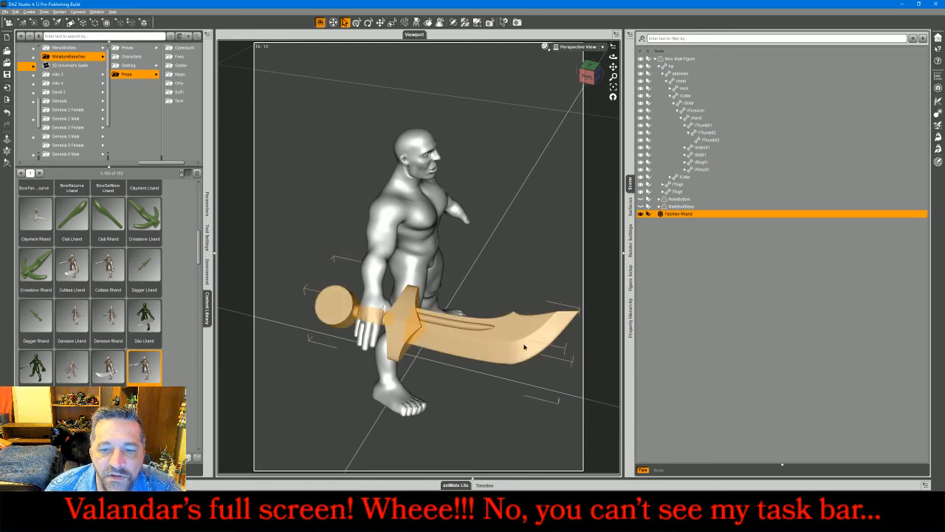
key(Delete)
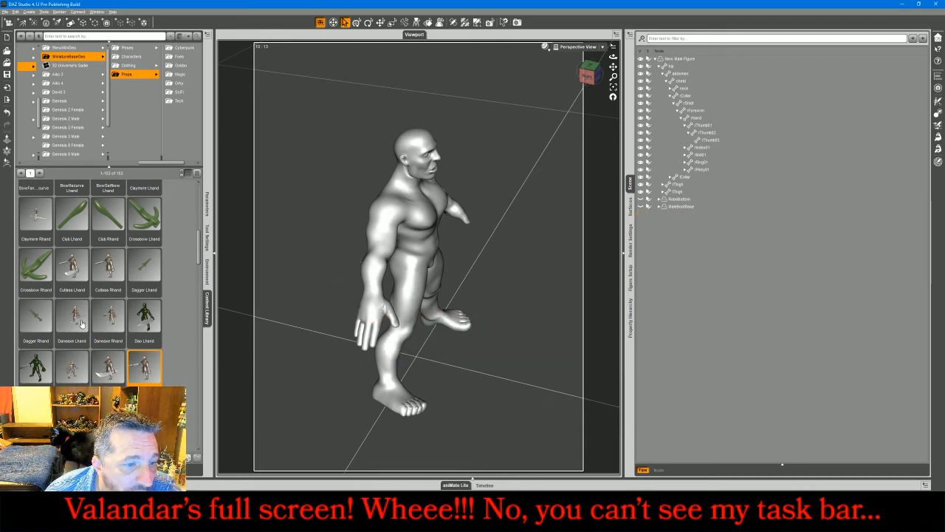
click(36, 362)
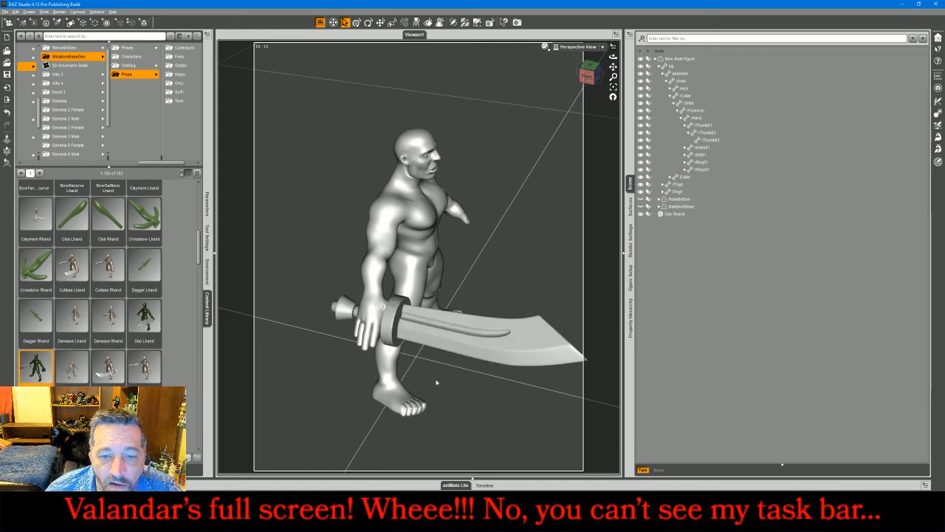
click(521, 357)
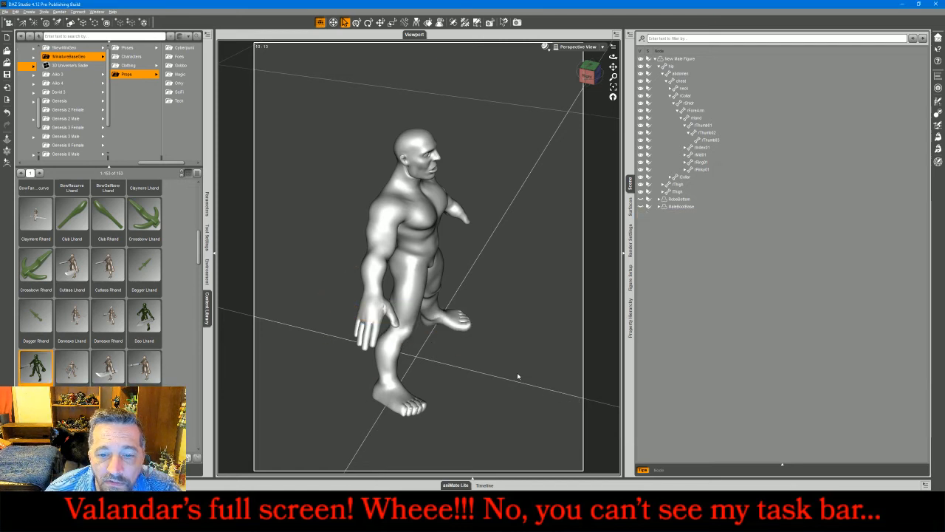
Step: Read the weapon description in the live chat, load the Katana Rhand prop again for comparison, and delete it
key(alt+Tab)
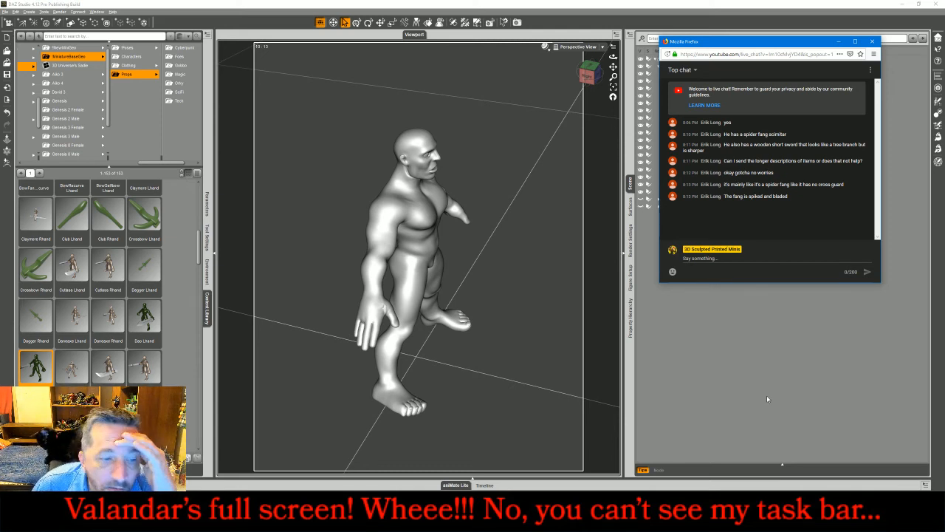
scroll(167, 342, down, 3)
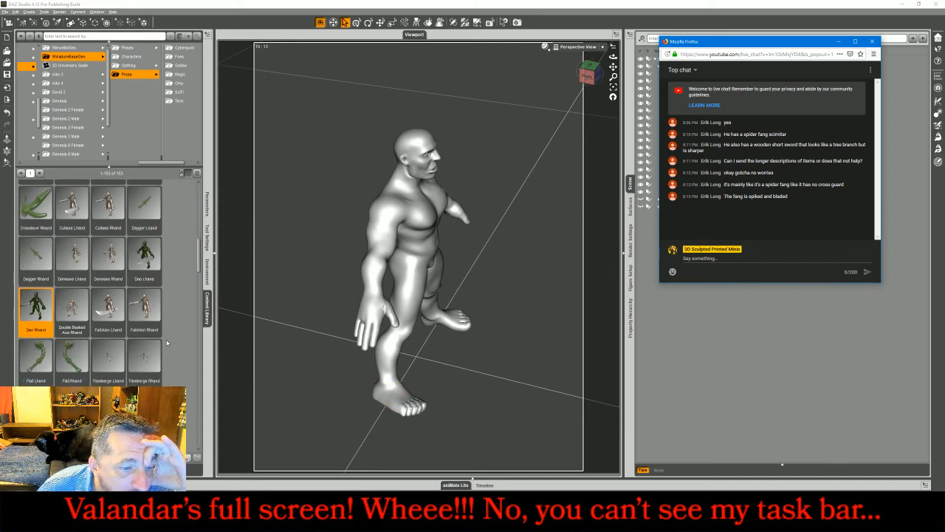
scroll(167, 342, down, 3)
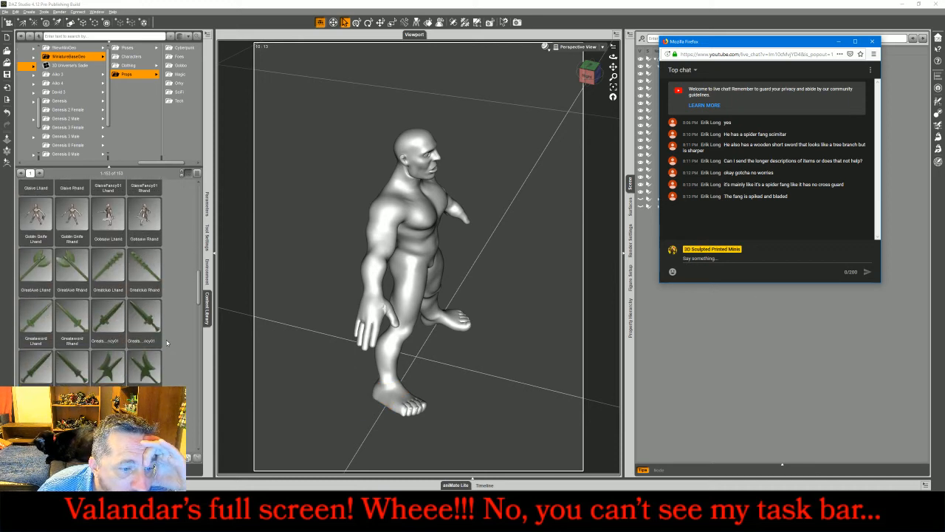
scroll(167, 342, down, 3)
scroll(167, 342, down, 3)
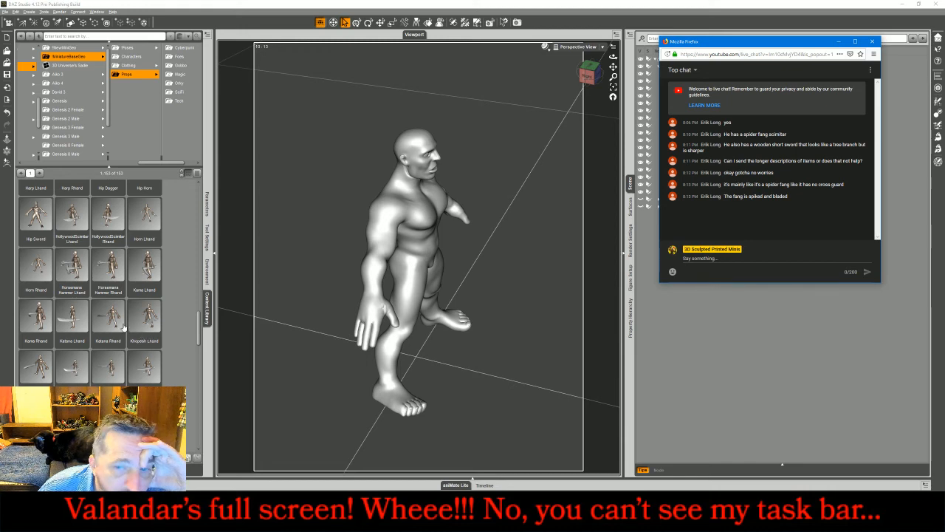
click(748, 424)
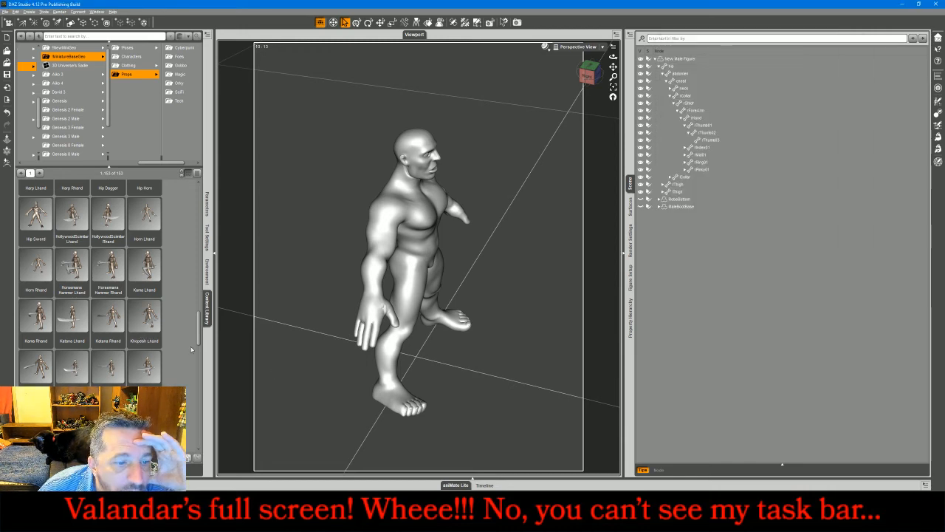
double_click(108, 318)
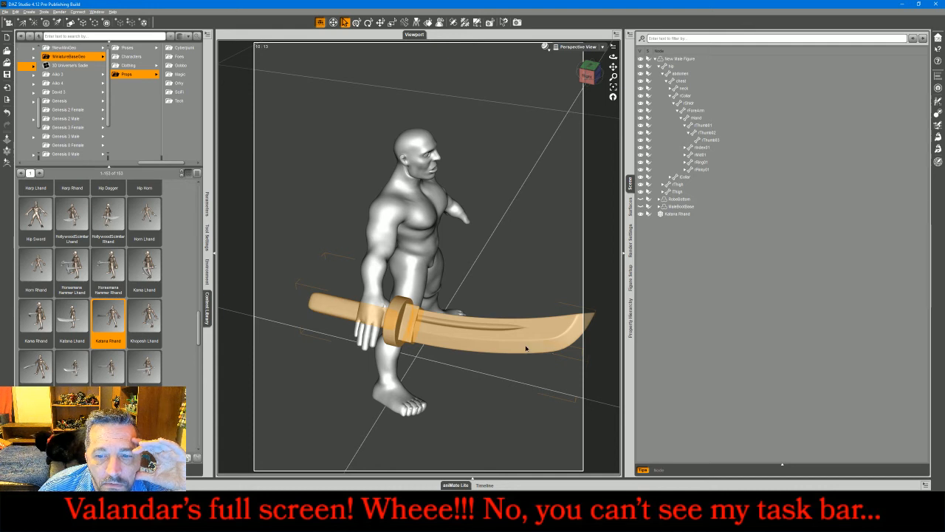
click(526, 348)
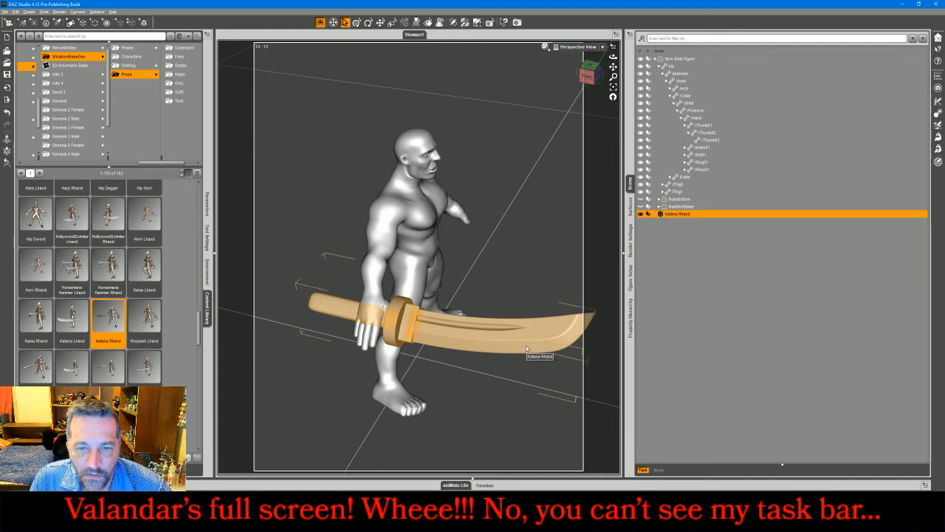
key(Delete)
Step: Find the Wakazashi Rhand prop in the library, load it for a look, and delete it from the scene
scroll(184, 306, down, 10)
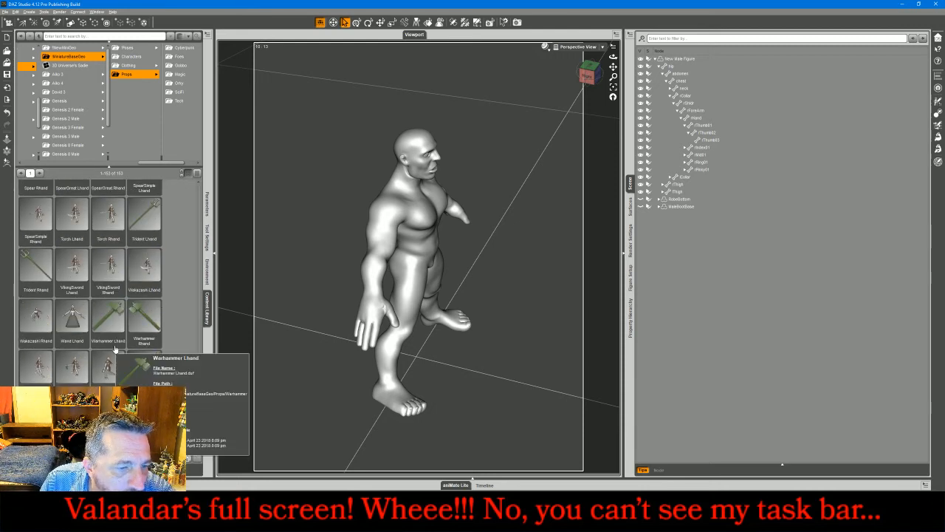
scroll(110, 281, up, 3)
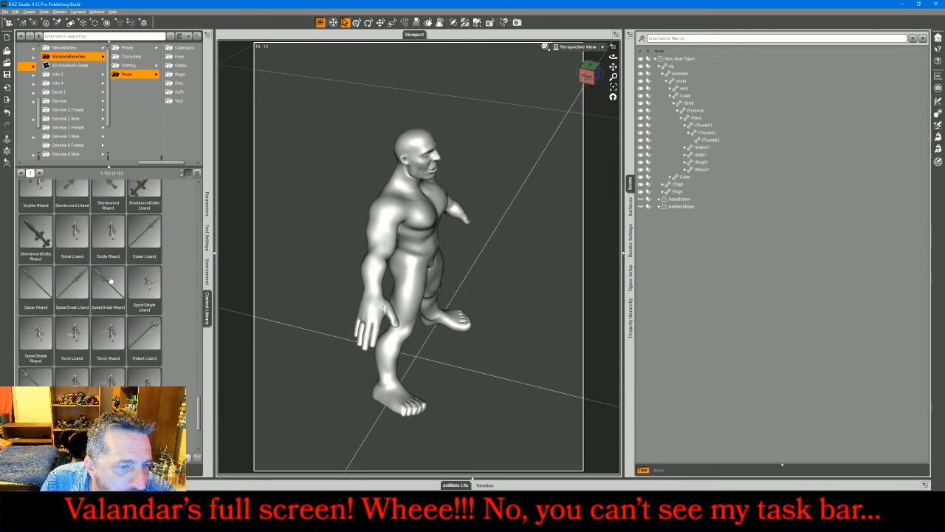
scroll(111, 279, down, 3)
double_click(36, 314)
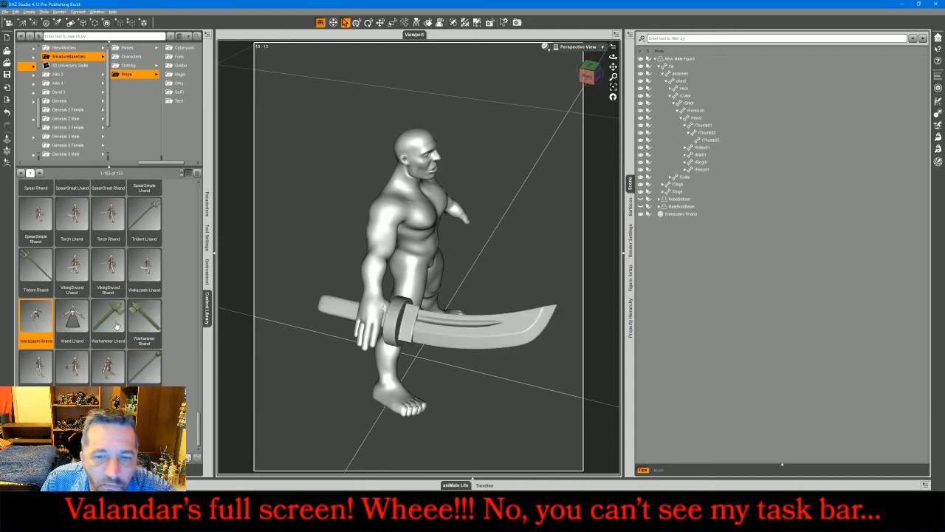
click(531, 339)
key(Delete)
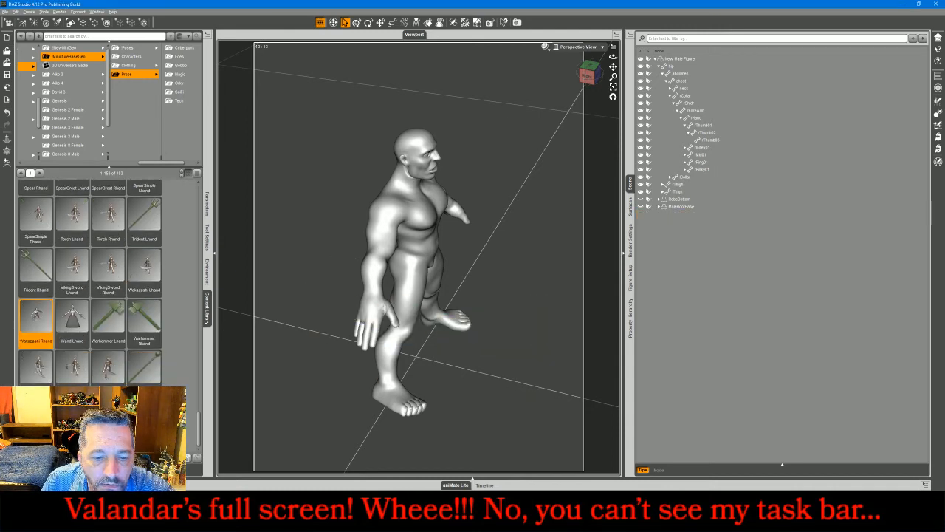
Step: Check the live chat, switch to 3ds Max, and import the Wakazashi Rhand OBJ from the PROPS folder alongside the male figure
key(alt+Tab)
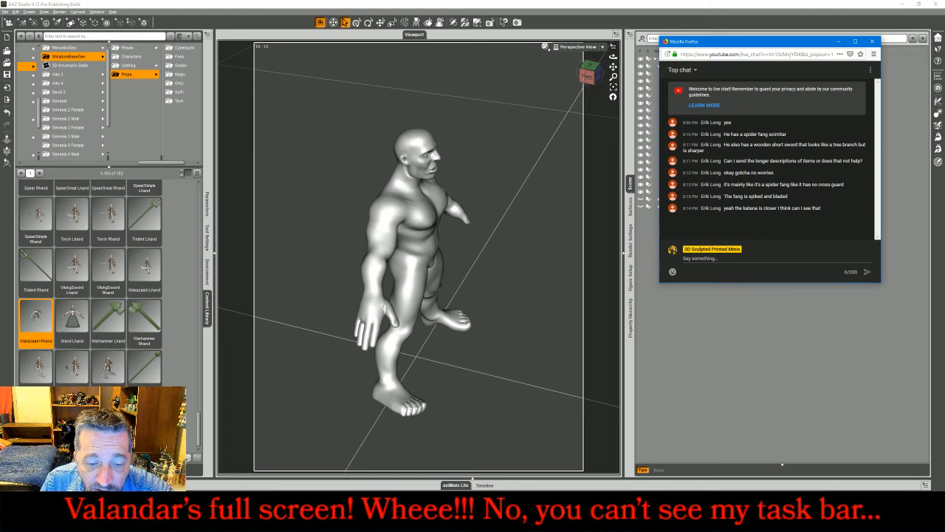
key(alt+Tab)
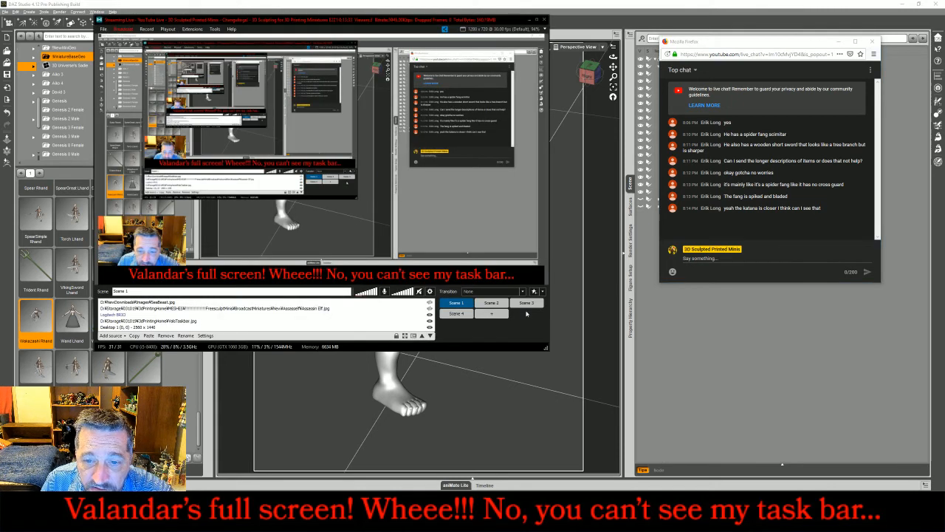
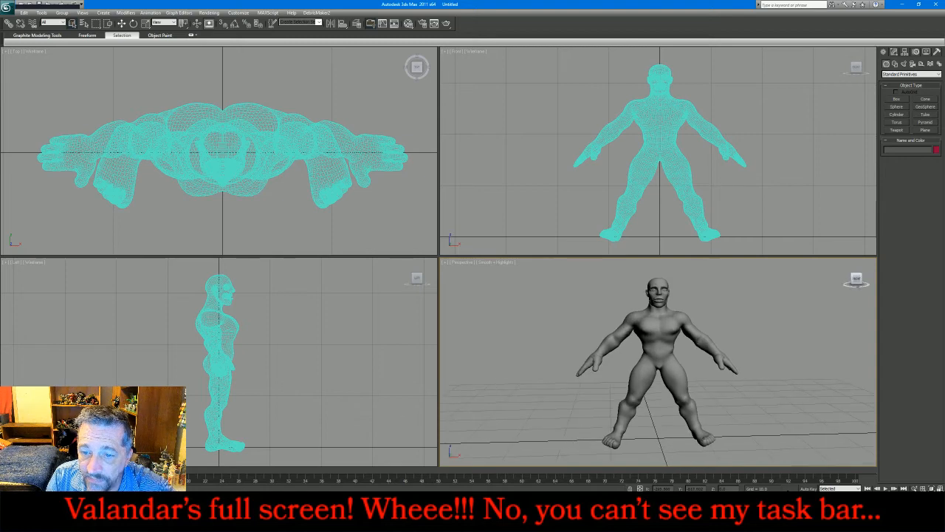
click(6, 6)
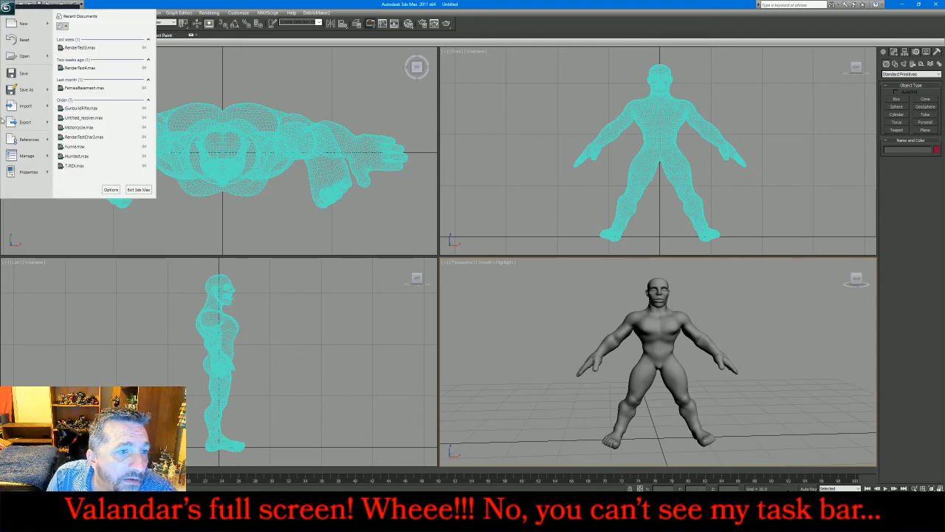
click(26, 108)
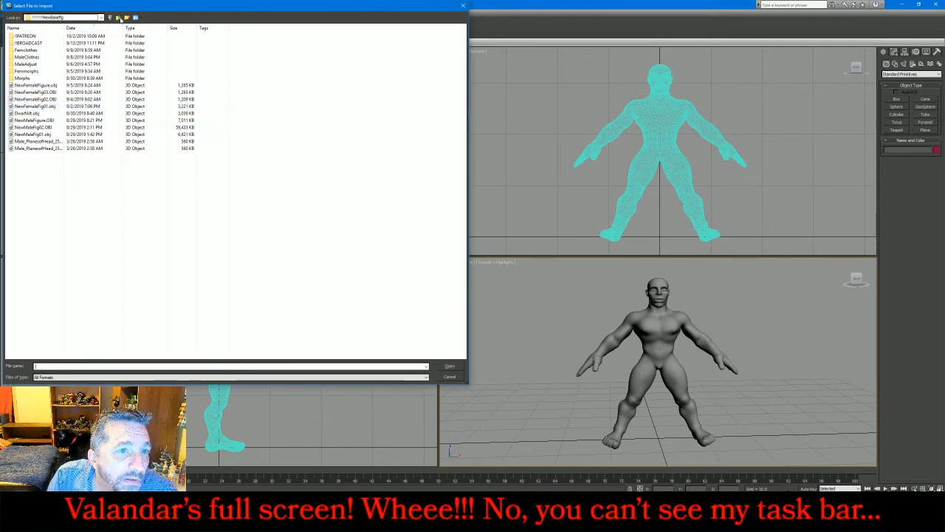
click(118, 17)
double_click(14, 44)
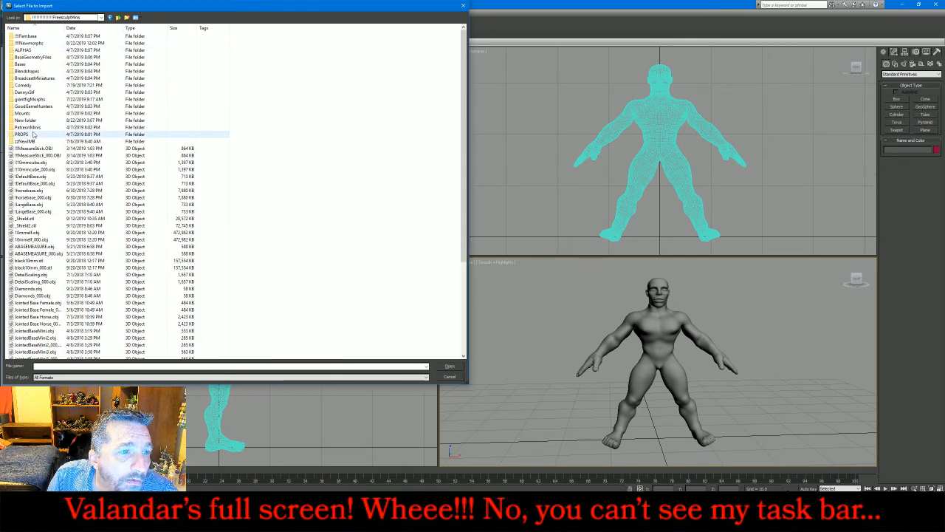
double_click(35, 136)
double_click(29, 80)
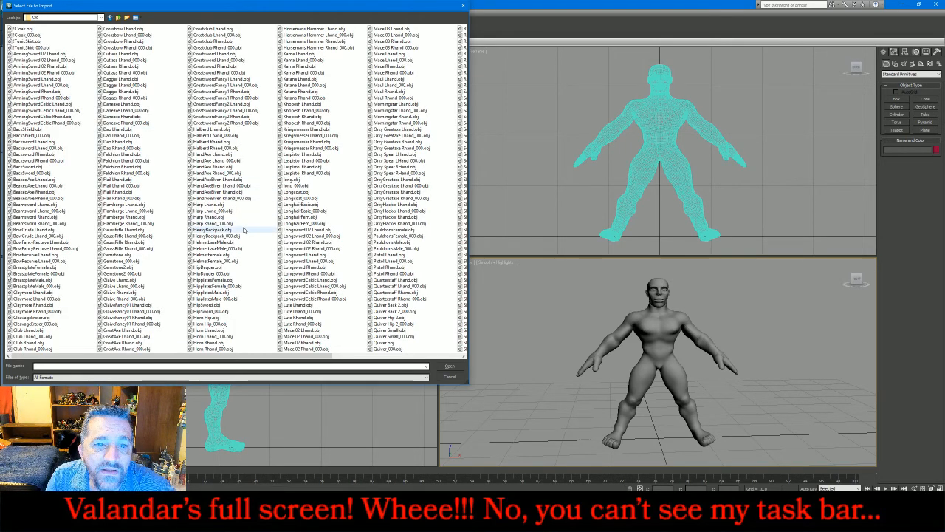
scroll(247, 236, down, 2)
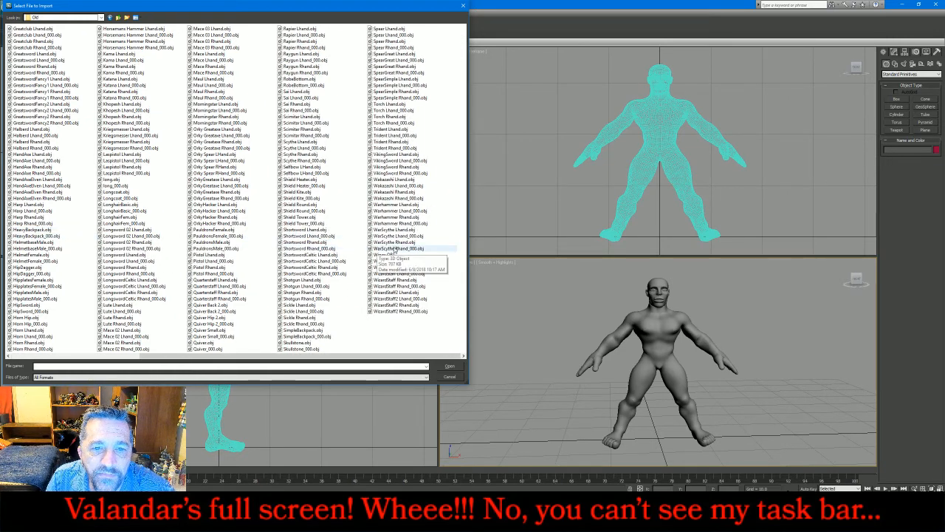
double_click(396, 192)
click(403, 375)
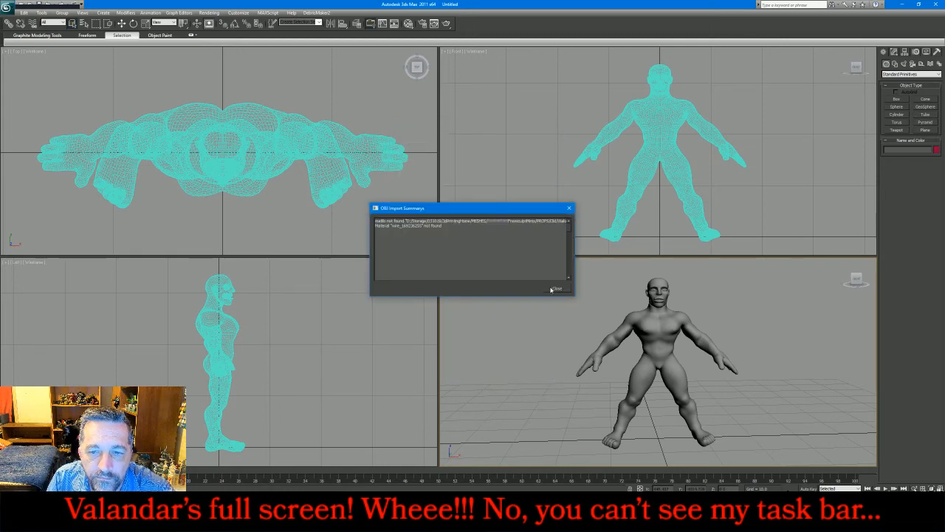
click(551, 289)
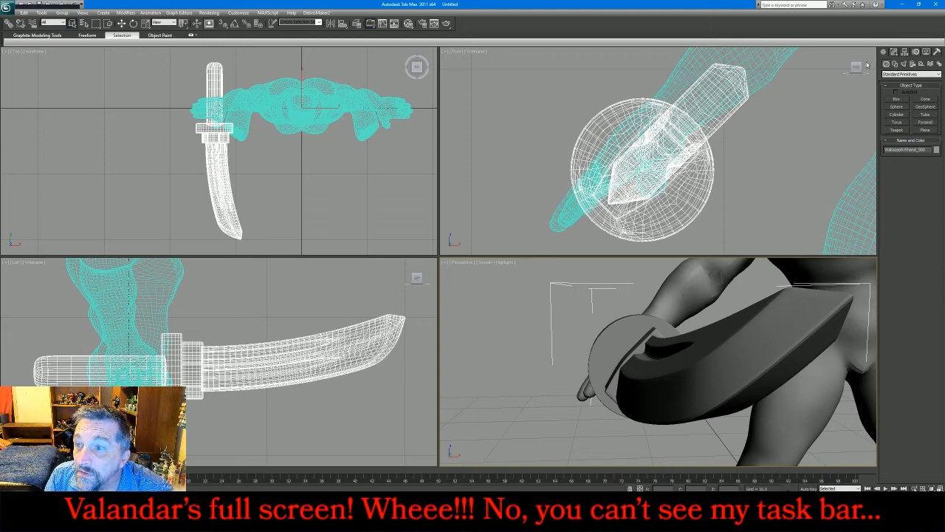
Step: Select the blade element of the Wakazashi sword mesh and detach it as a separate object
click(894, 52)
key(5)
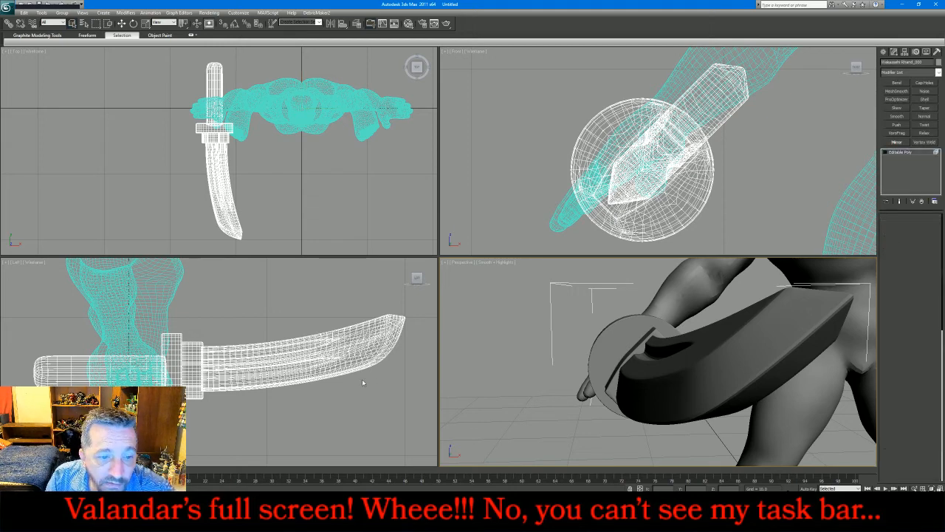
click(330, 364)
click(186, 366)
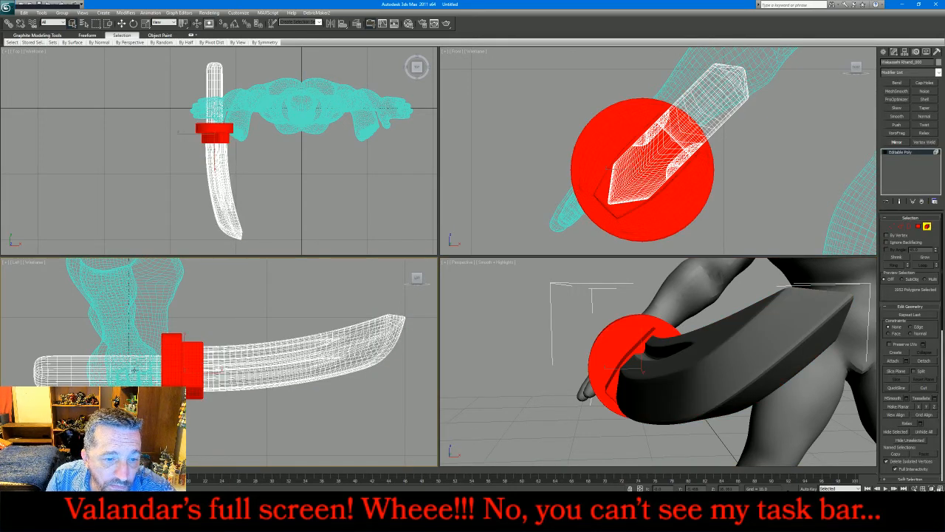
click(135, 370)
click(330, 289)
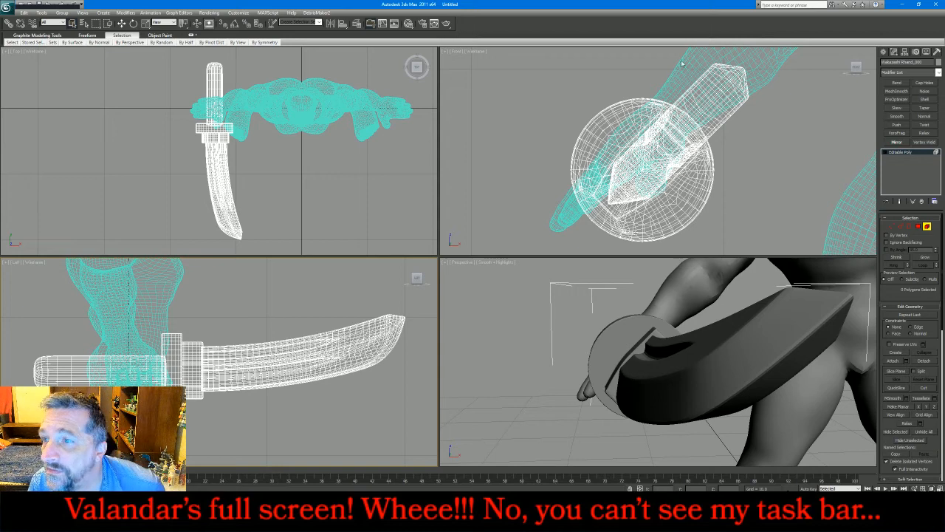
click(927, 230)
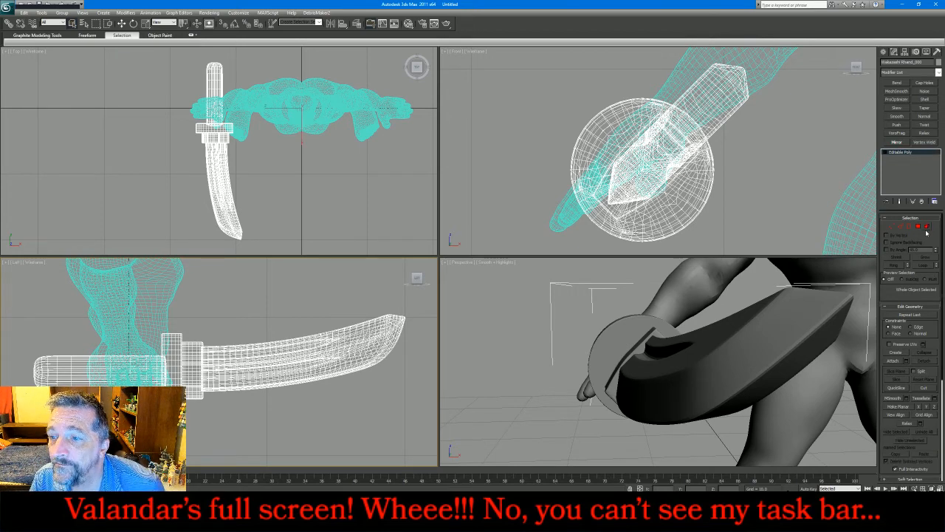
click(927, 229)
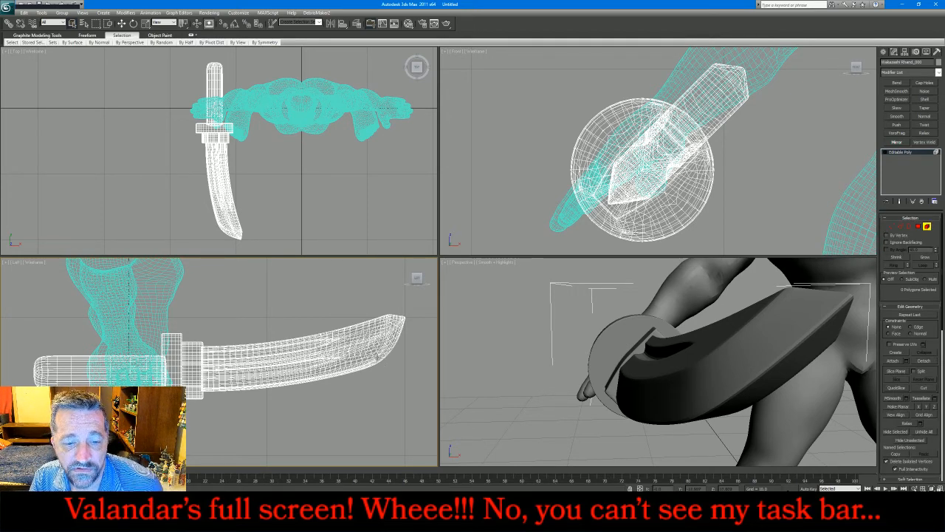
click(791, 358)
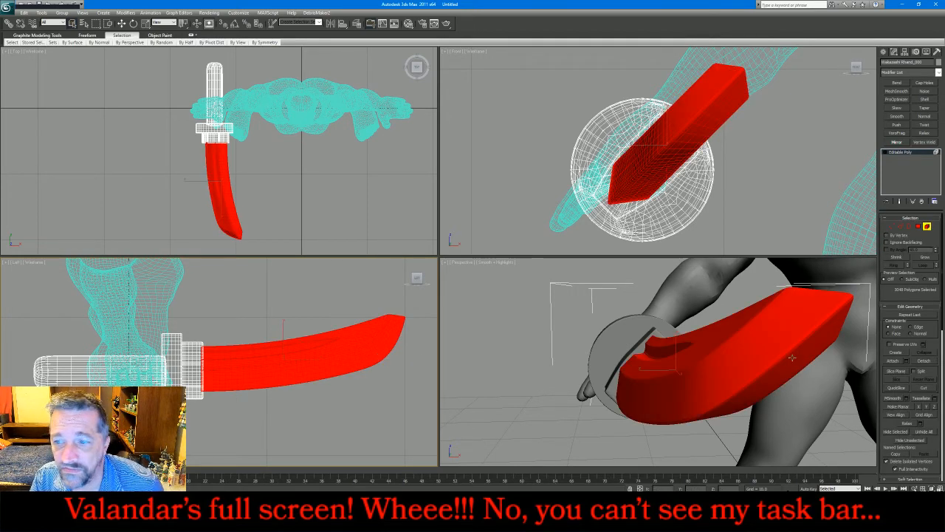
click(929, 363)
key(Return)
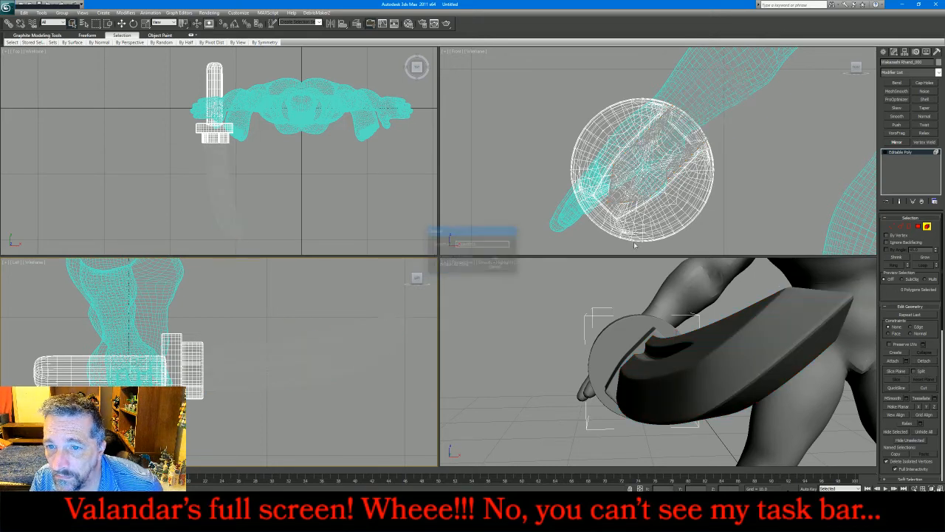
Step: Centre the pivot point of the remaining hilt and guard on the object
click(928, 226)
click(905, 51)
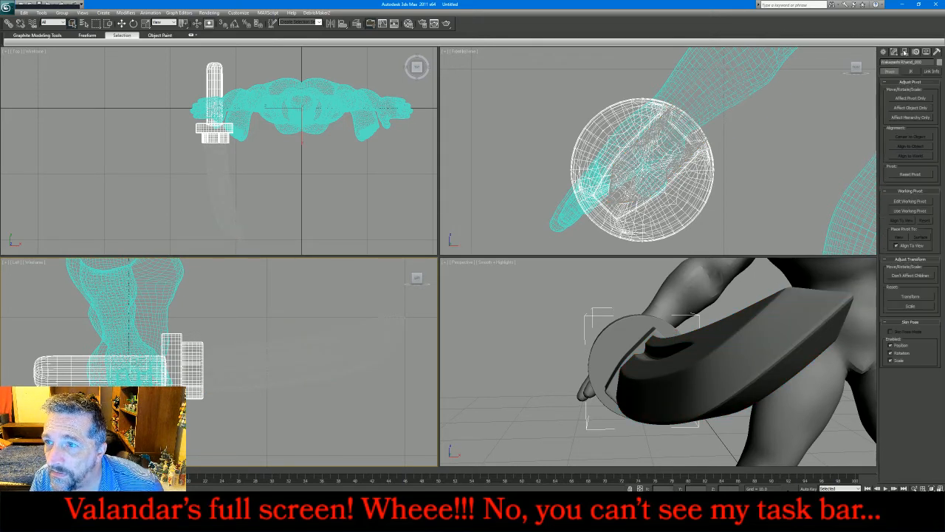
click(904, 99)
click(914, 138)
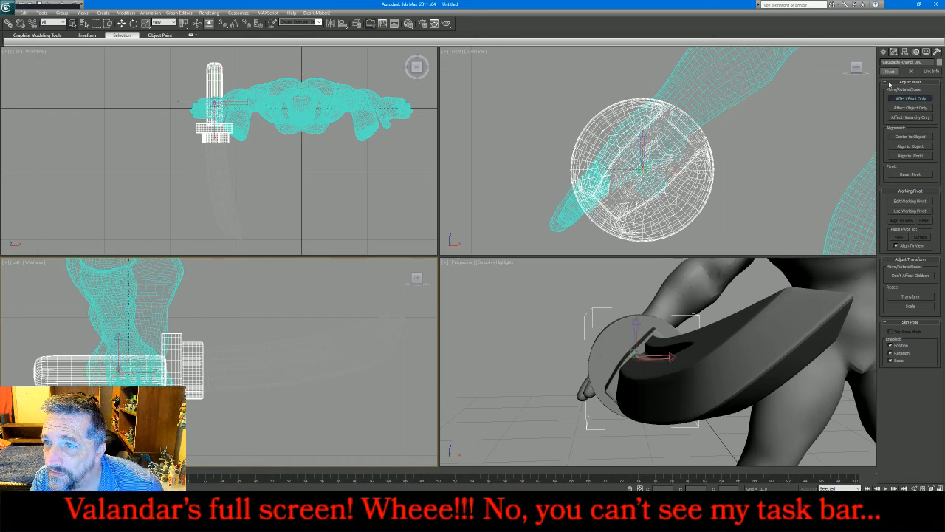
Step: Attach the detached blade back onto the hilt and guard mesh
click(893, 52)
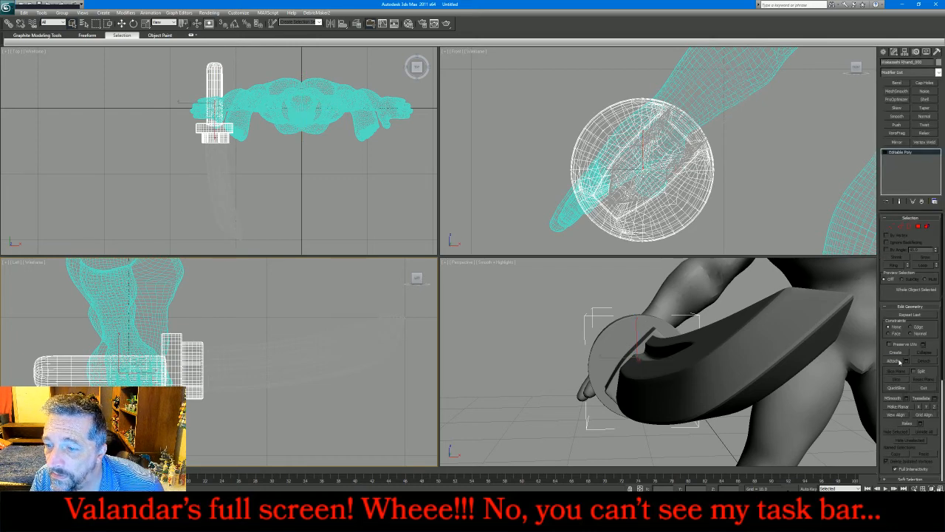
click(899, 362)
click(289, 357)
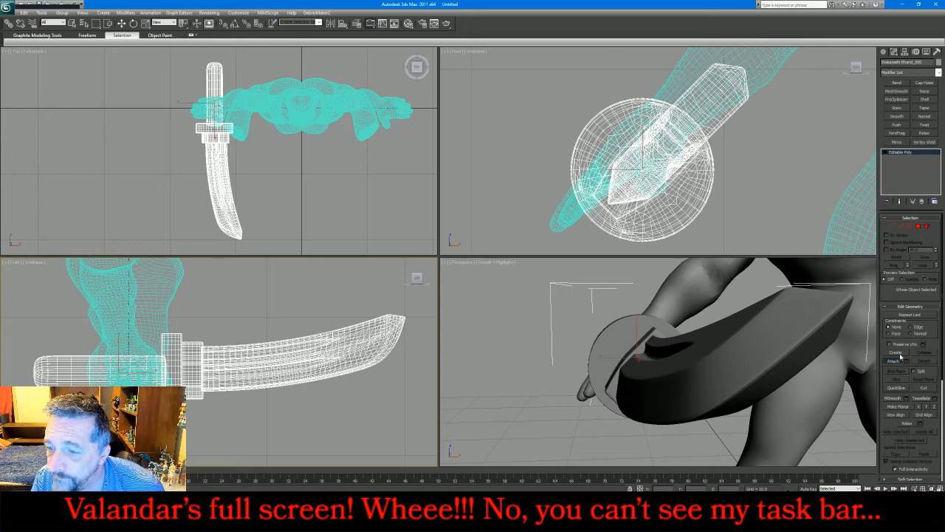
click(898, 362)
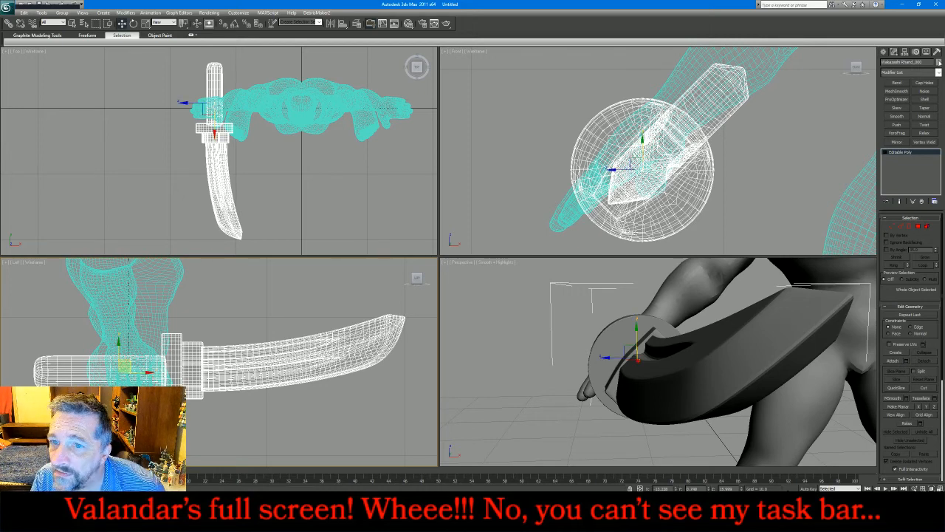
Step: Change the sword's object color to a muted purple from the AutoCAD ACI palette
click(939, 63)
click(505, 215)
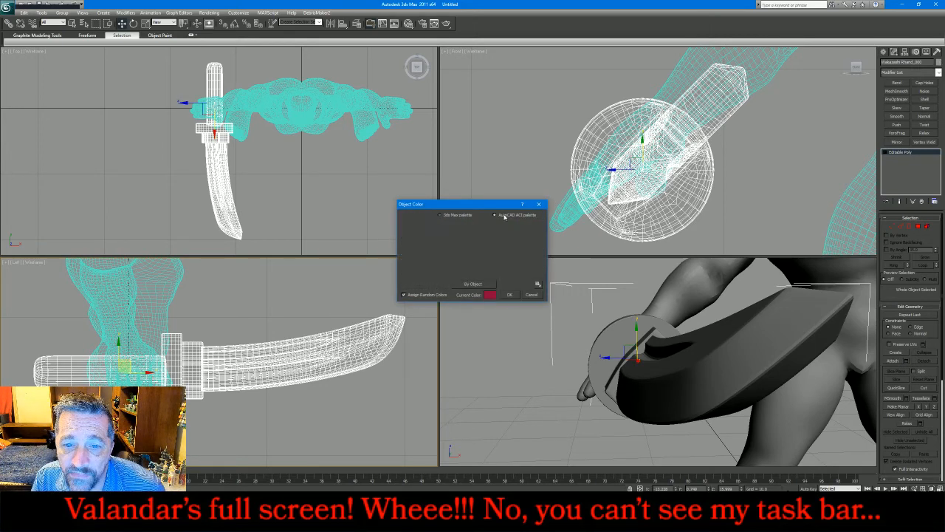
click(506, 259)
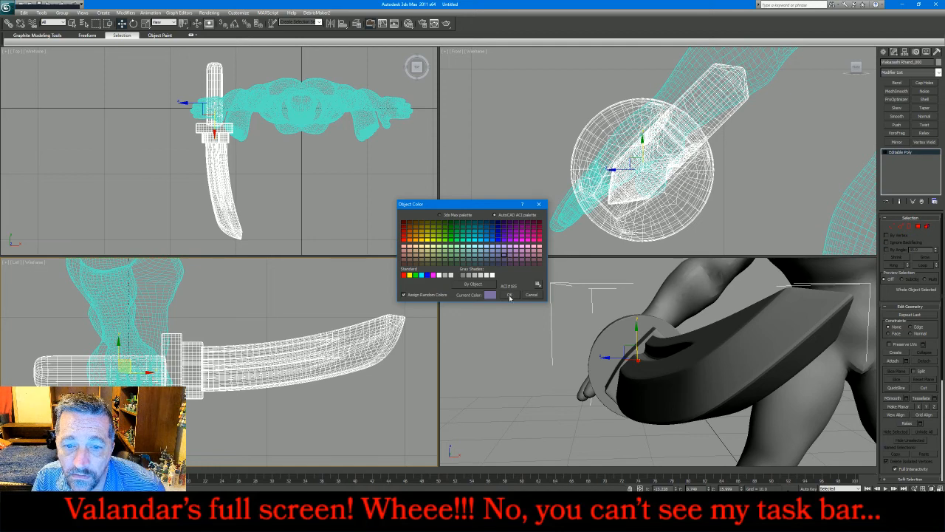
click(510, 295)
click(330, 312)
Step: Rotate the sword around its hilt in the front view until the tilted blade stands vertical
scroll(308, 359, down, 2)
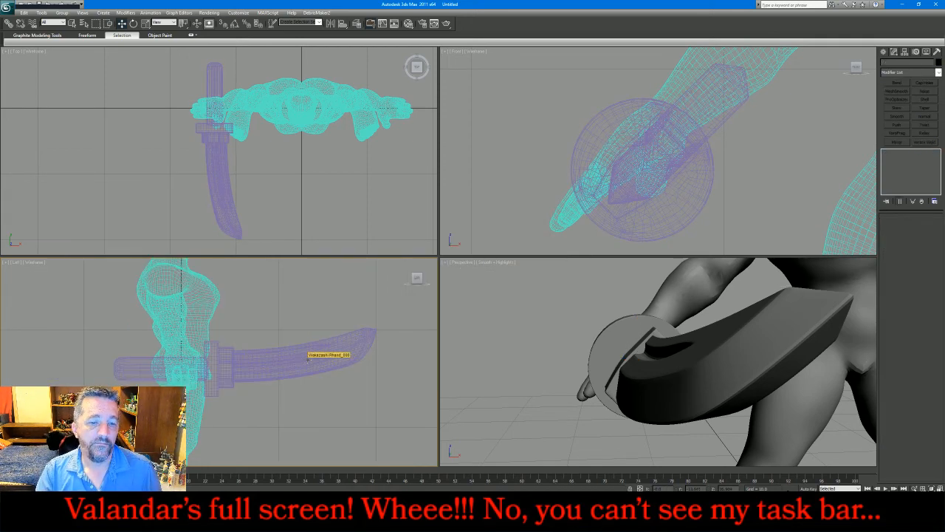
click(327, 354)
scroll(560, 144, down, 3)
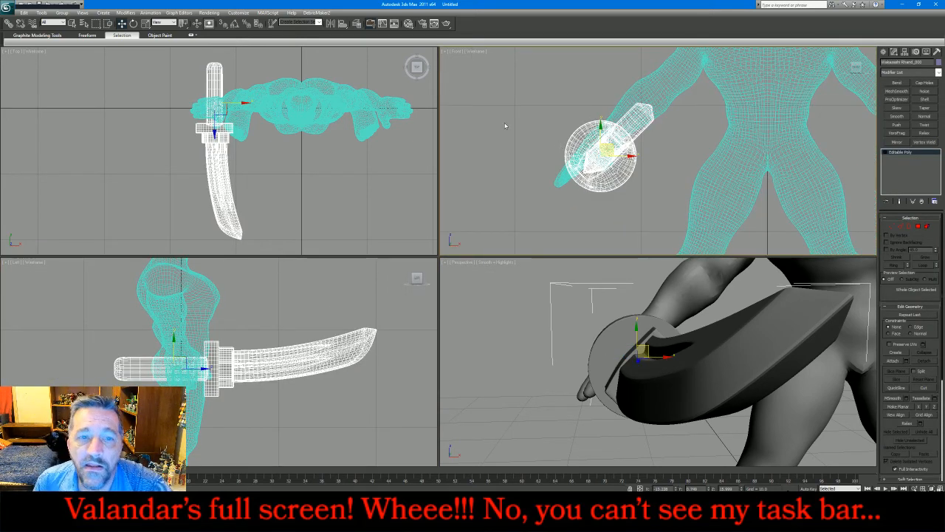
scroll(555, 205, down, 3)
click(133, 24)
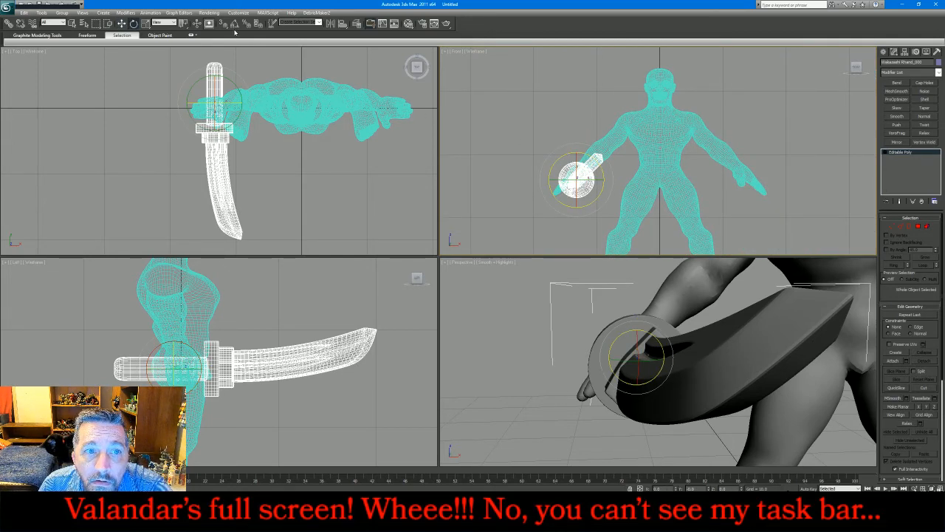
mouse_move(590, 159)
mouse_down()
mouse_move(574, 166)
mouse_move(576, 154)
mouse_up()
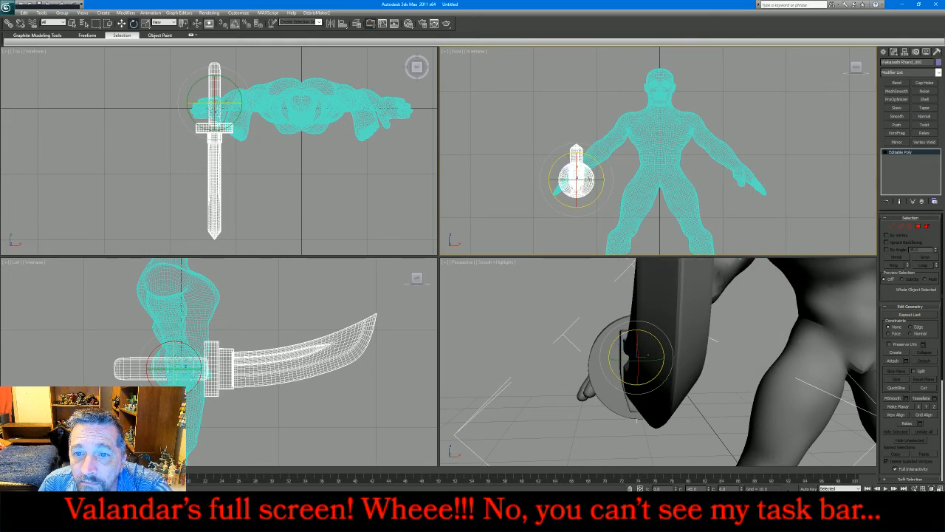
Step: Delete the male figure and frame the sword in all viewports
click(677, 162)
key(Delete)
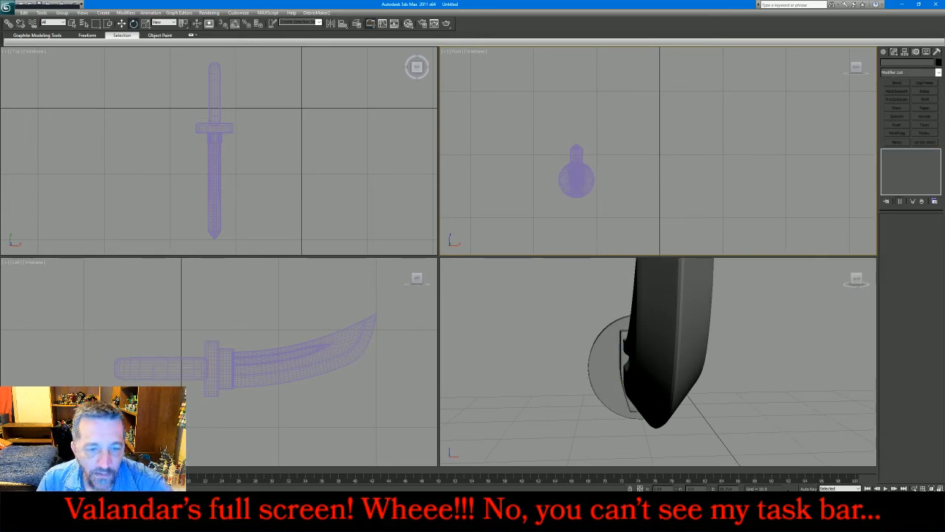
key(z)
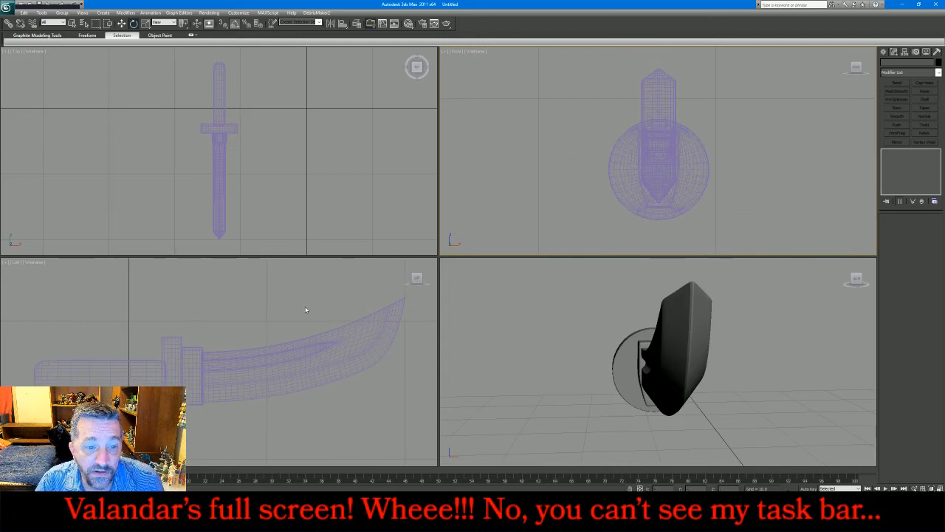
click(305, 307)
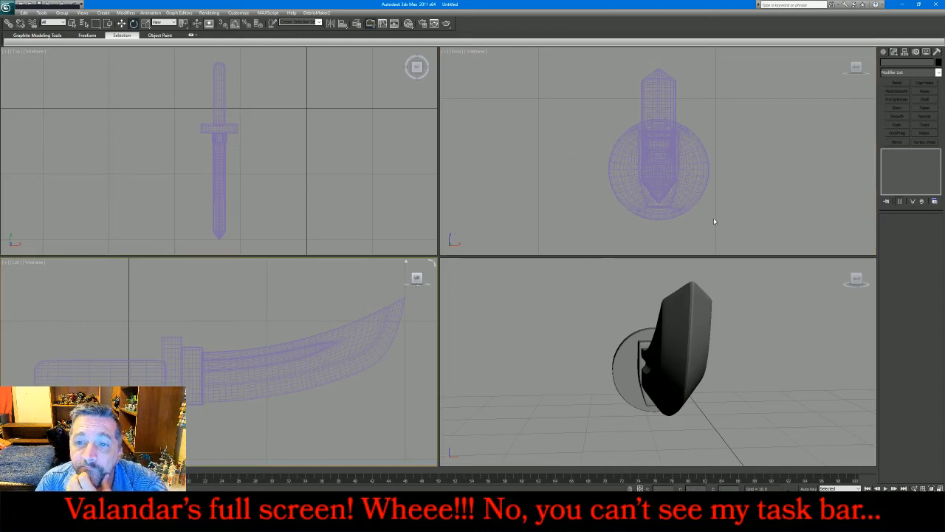
Step: Create a box about 4 by 2 by 10 units over the blade in the front view, and shift it back along the handle
click(883, 53)
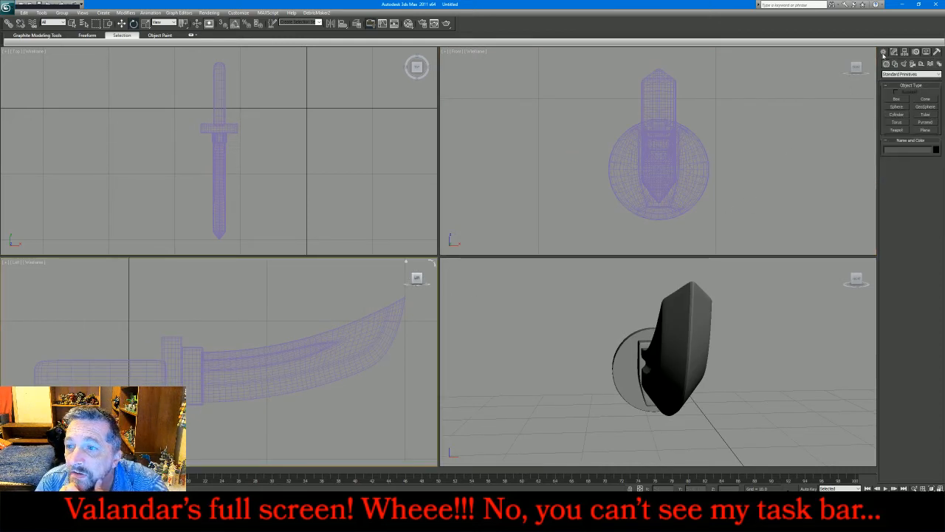
click(899, 99)
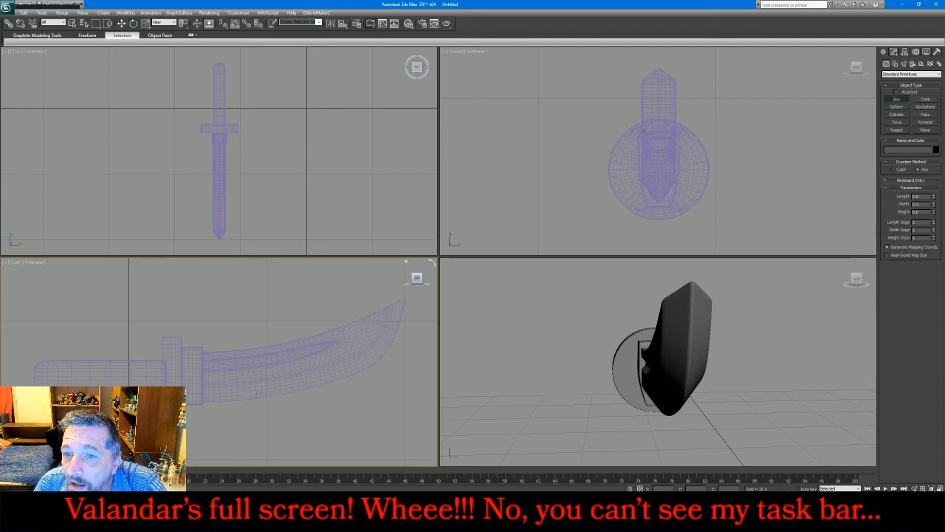
drag(642, 132, 676, 204)
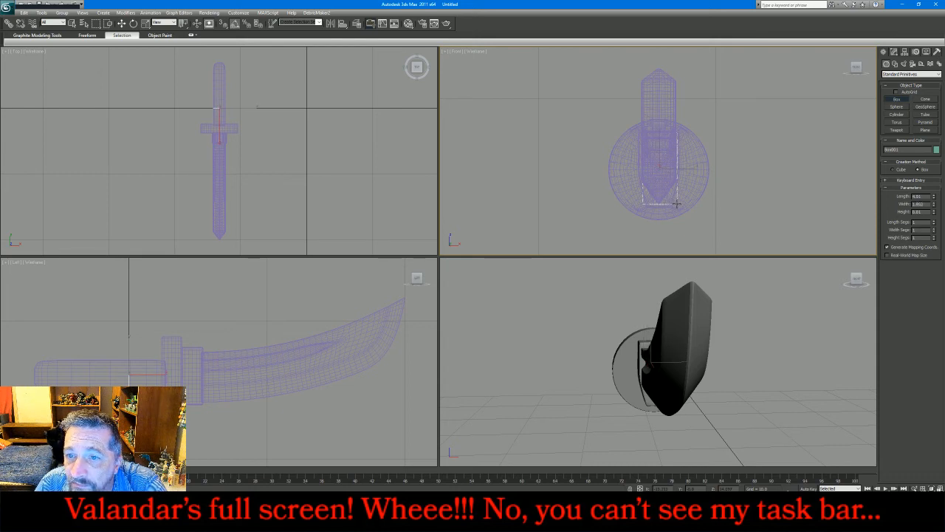
click(658, 23)
key(w)
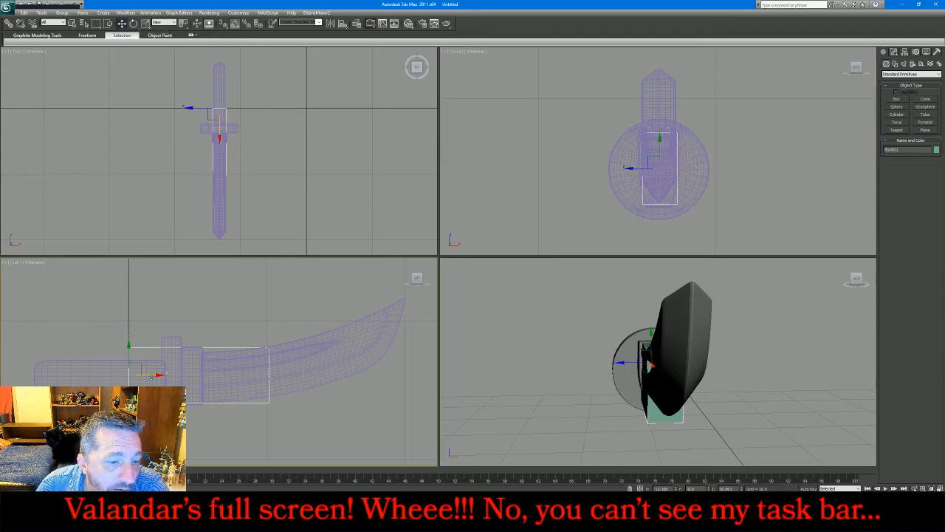
drag(149, 381, 98, 374)
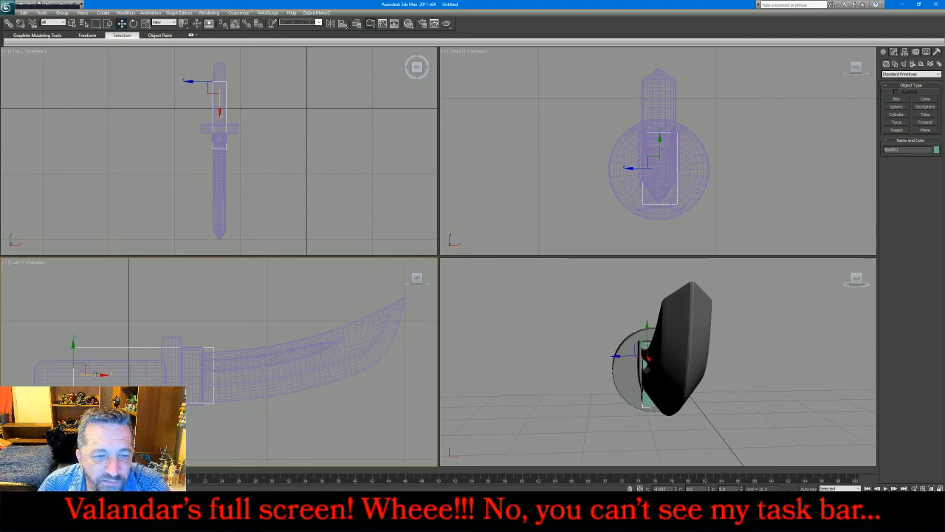
Step: Extend the box past the blade tip with a height of about 25.25, and set its width to 2
click(894, 51)
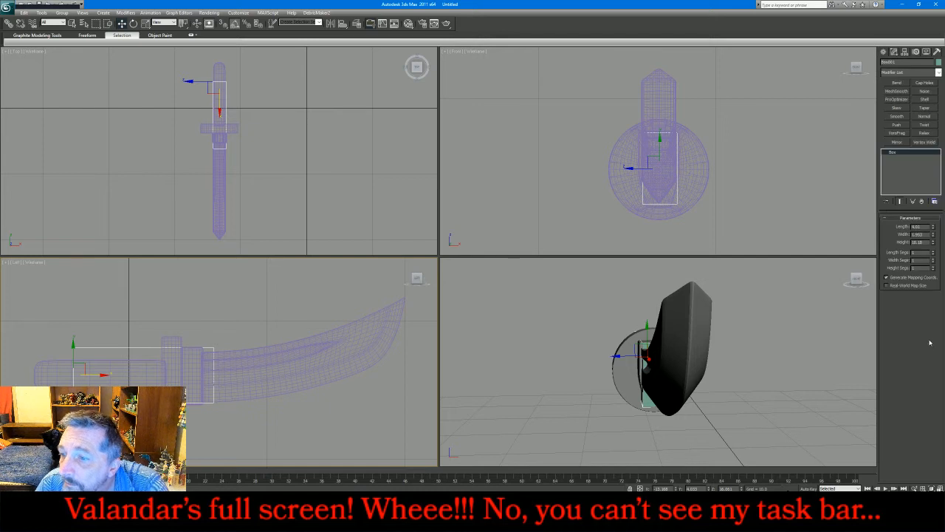
drag(934, 246, 914, 186)
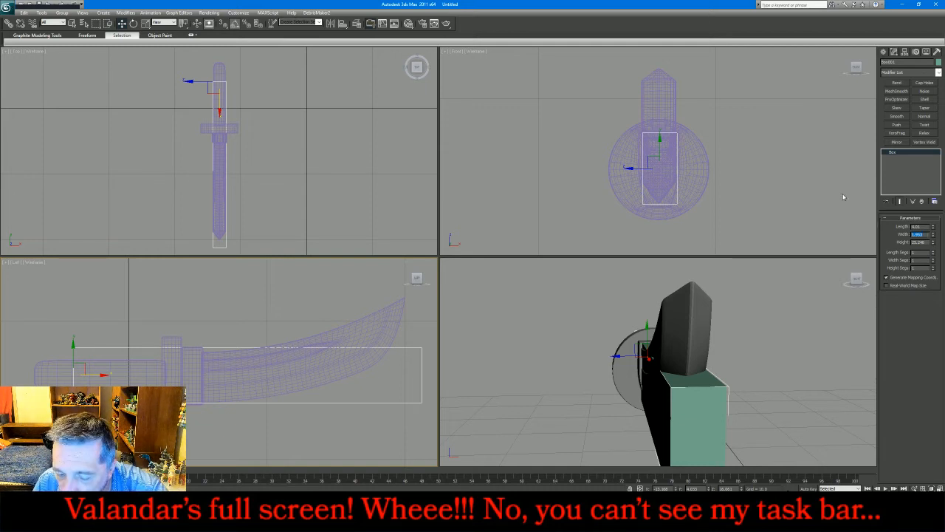
text(2)
key(Return)
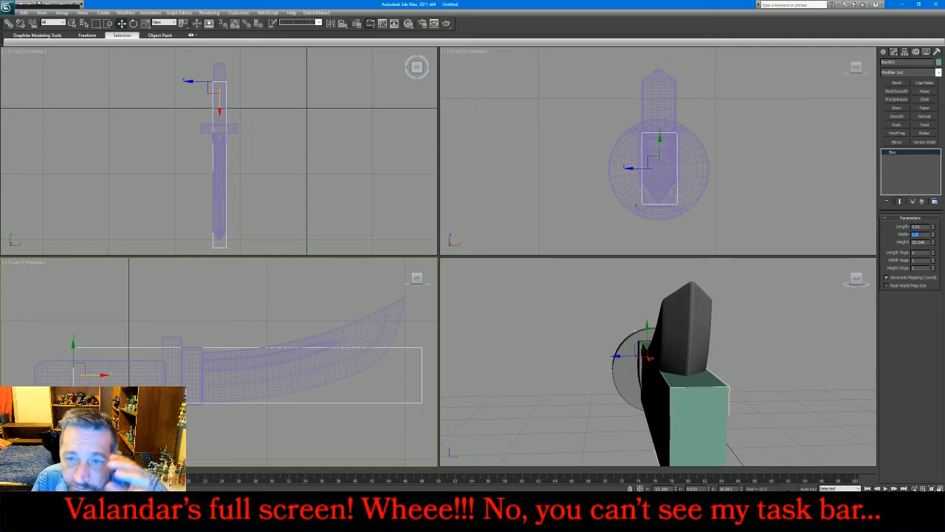
Step: Match the box's X position to the sword's so it is centred on the blade, and lower its Z position slightly
click(646, 328)
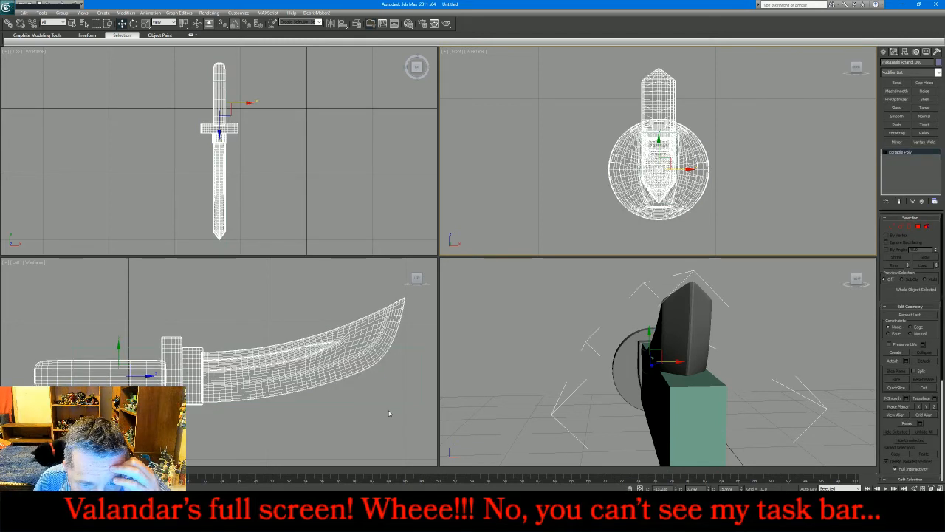
click(422, 402)
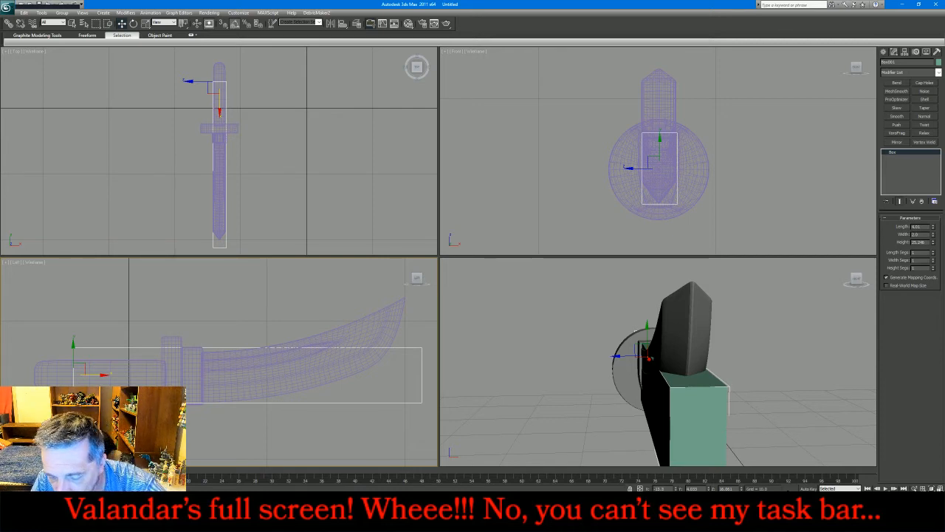
key(Tab)
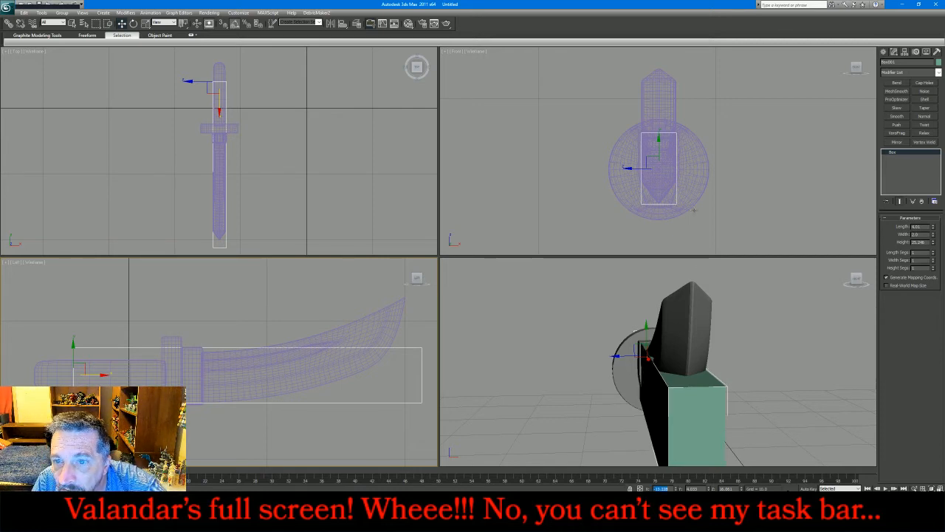
click(692, 208)
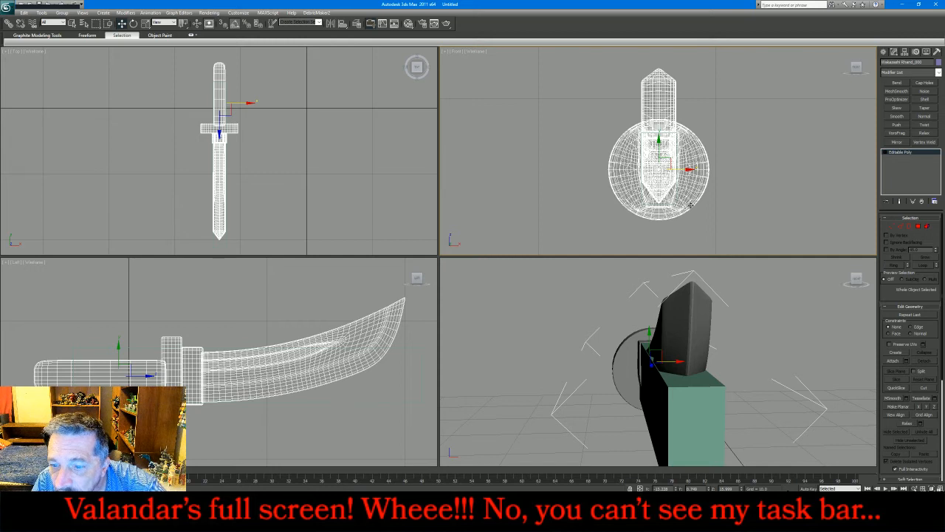
middle_click(413, 419)
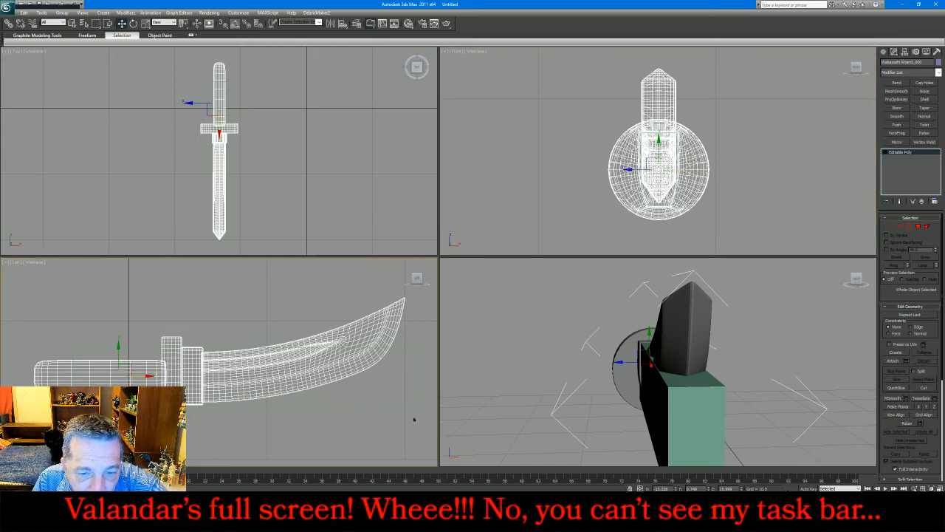
click(399, 402)
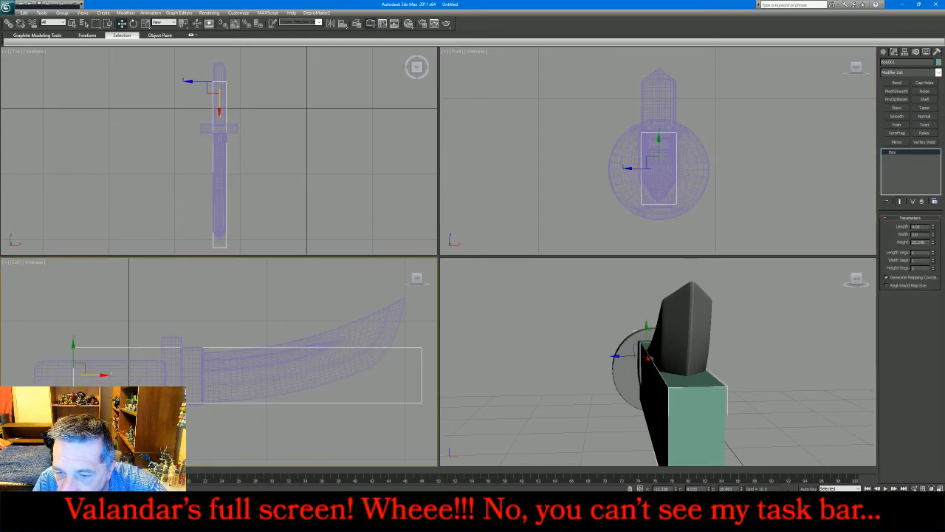
key(BackSpace)
key(Return)
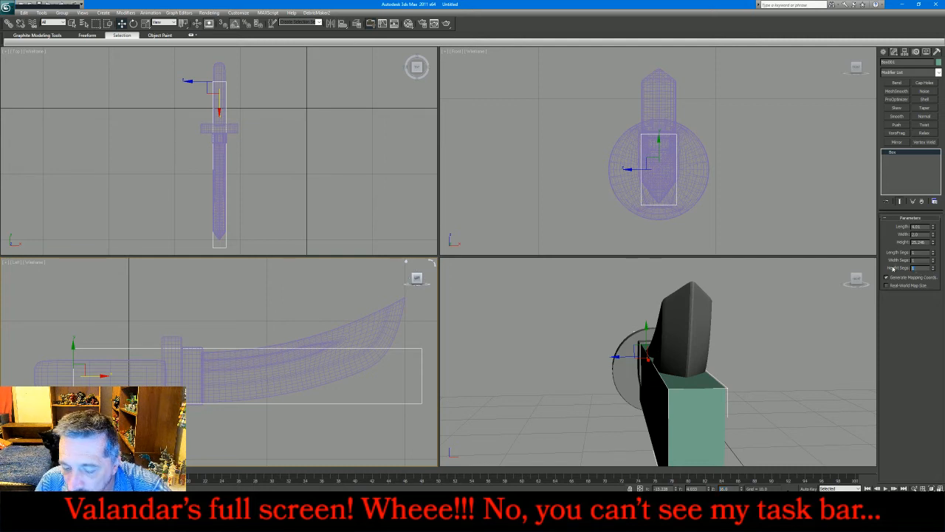
Step: Divide the box into 6 height segments and convert it to an Editable Poly
key(Return)
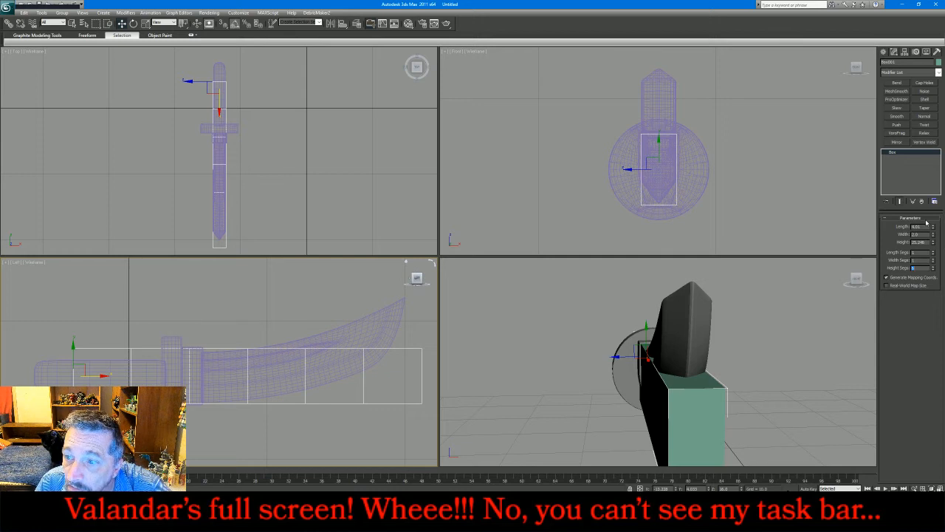
right_click(918, 169)
click(857, 213)
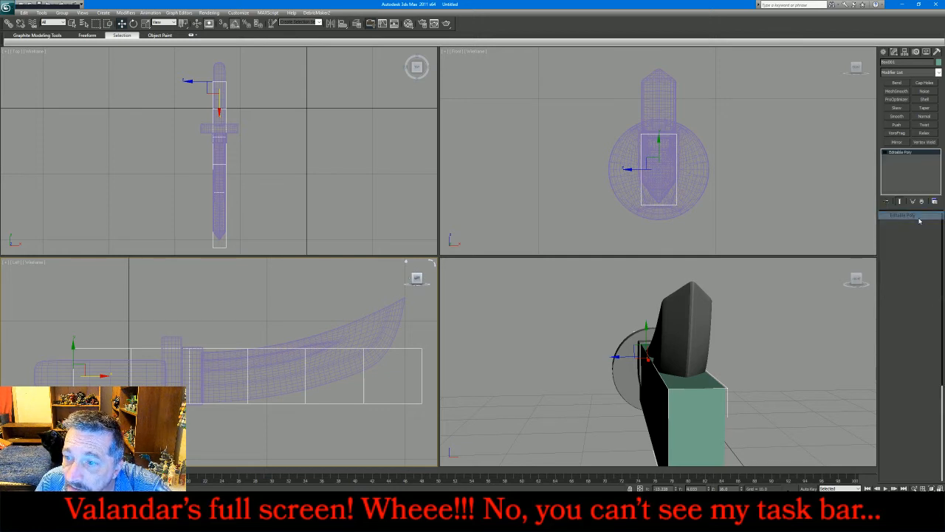
Step: Move the first inner vertex column up to the guard and scale the box's handle-end vertices vertically to the grip's thickness
click(892, 226)
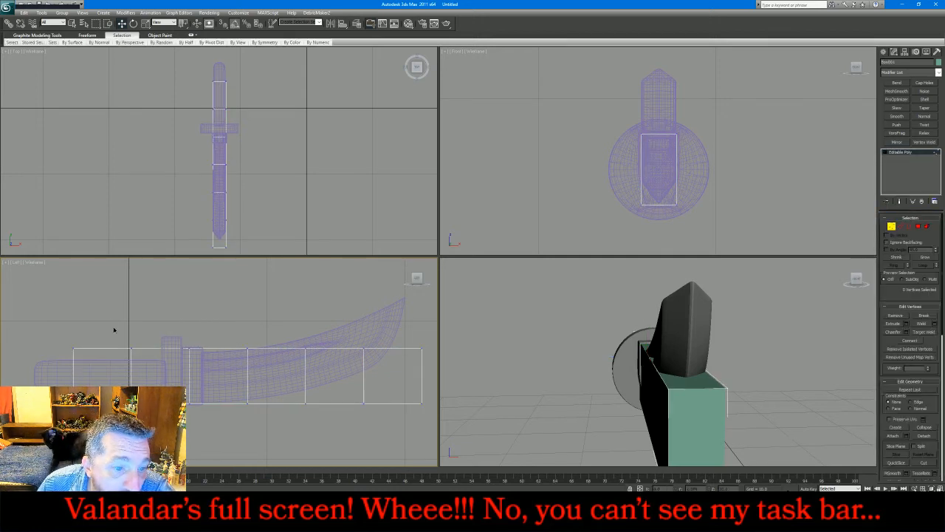
drag(153, 376, 188, 377)
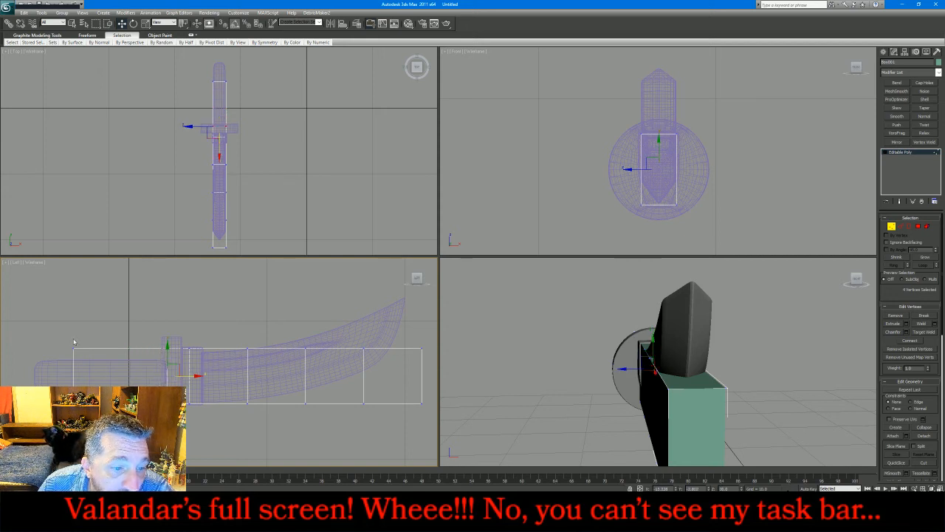
drag(55, 330, 177, 428)
click(145, 23)
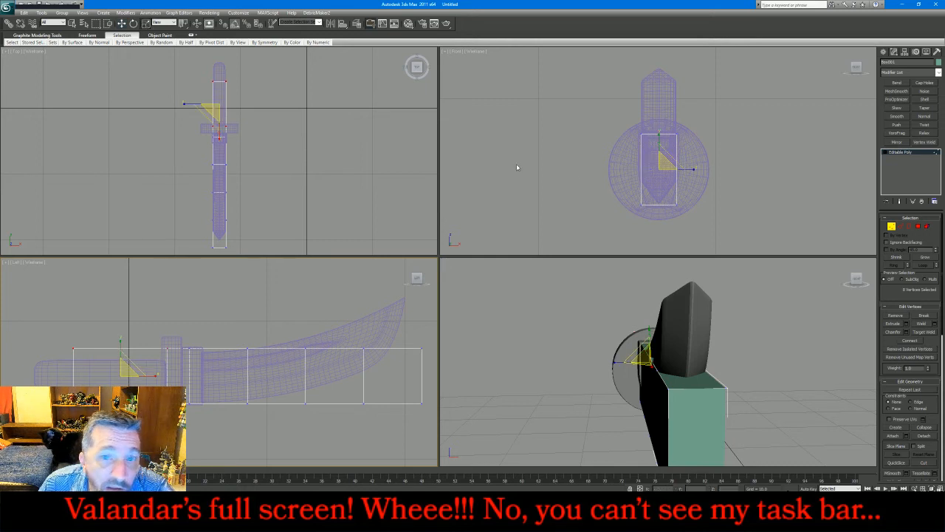
drag(661, 134, 659, 151)
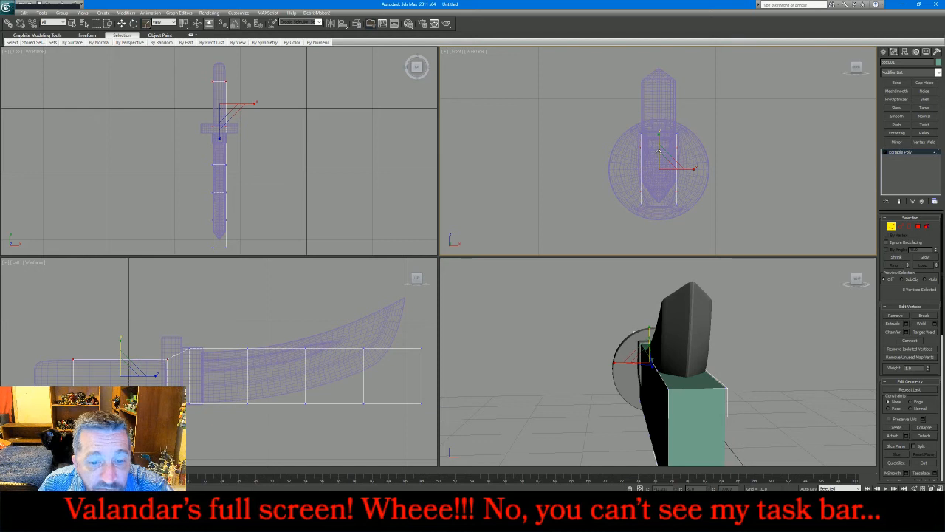
Step: Connect the box's vertical side edges with 2 segments and a slide of 0, adding lengthwise edge loops
click(901, 226)
drag(600, 175, 599, 175)
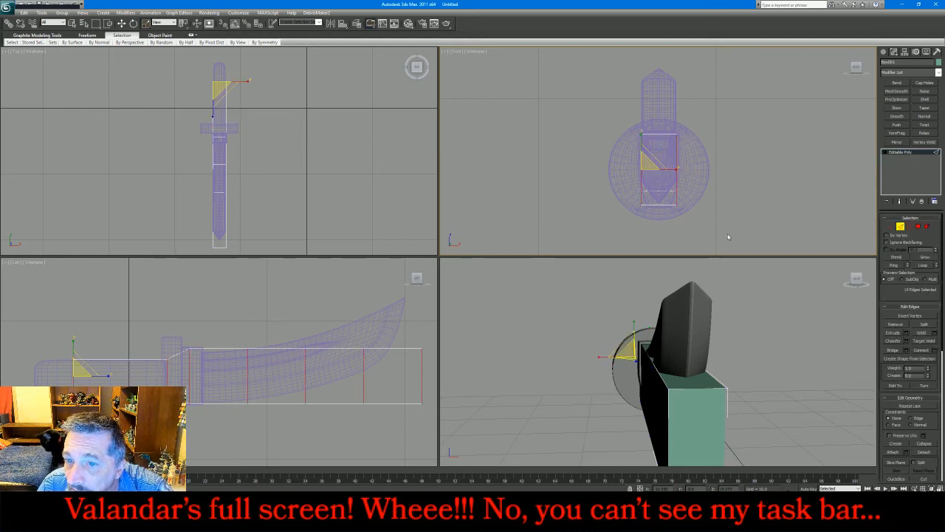
click(936, 353)
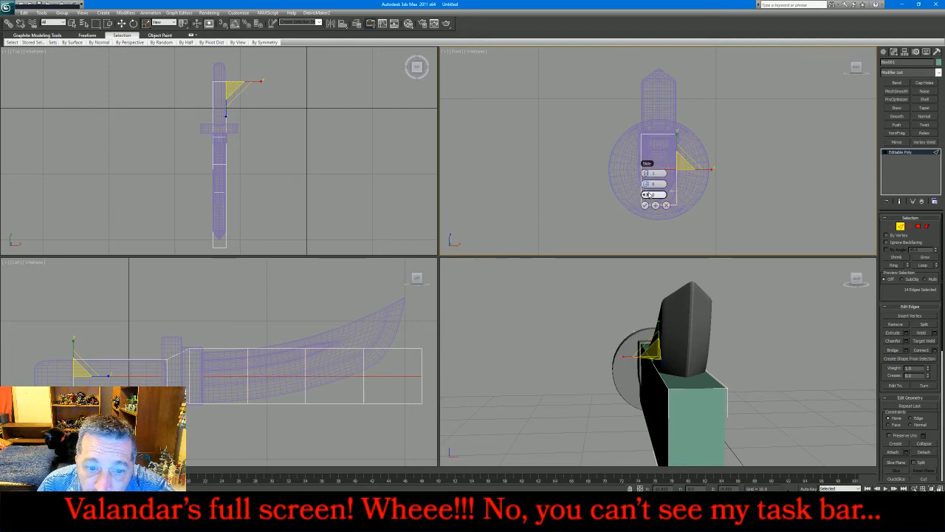
drag(649, 194, 612, 212)
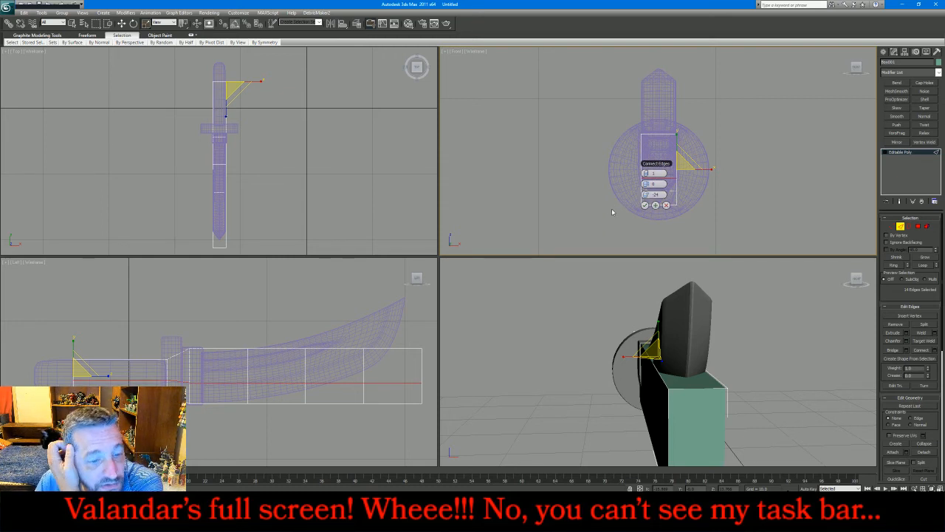
double_click(653, 195)
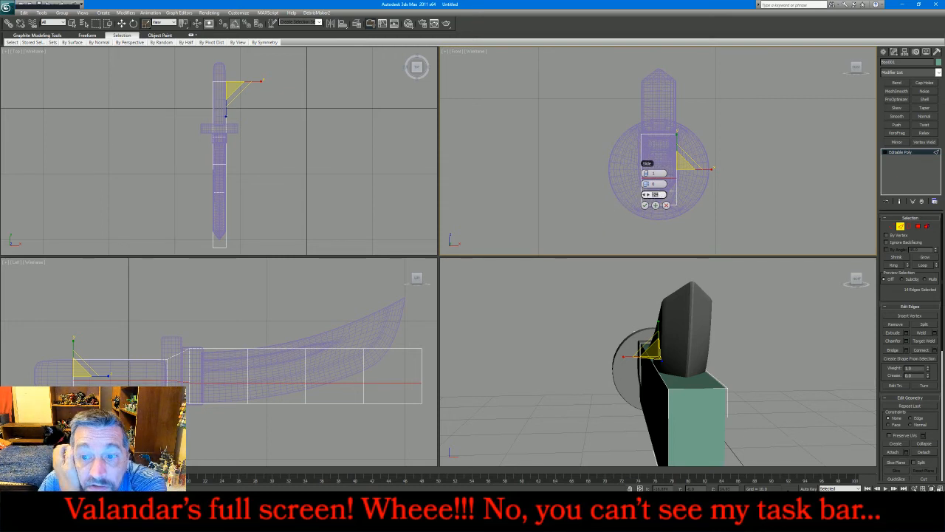
text(0)
key(Return)
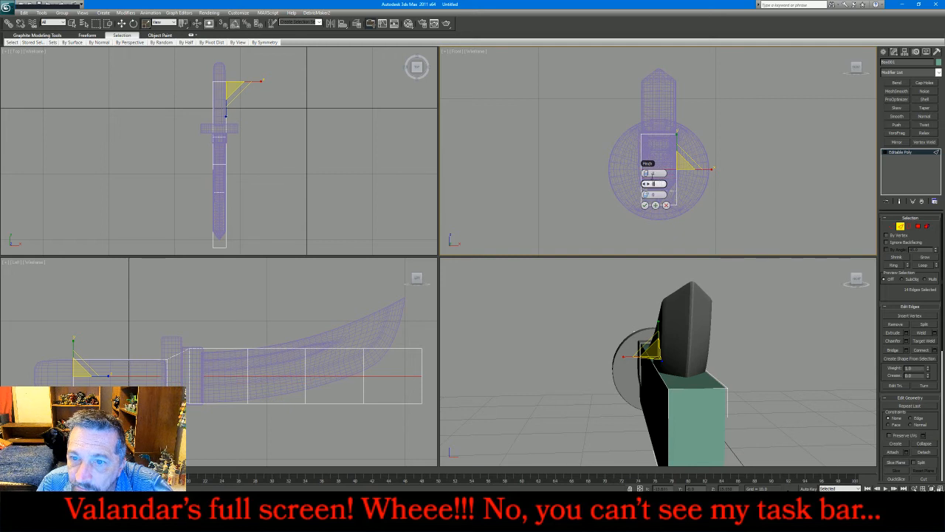
double_click(653, 174)
text(2)
key(Return)
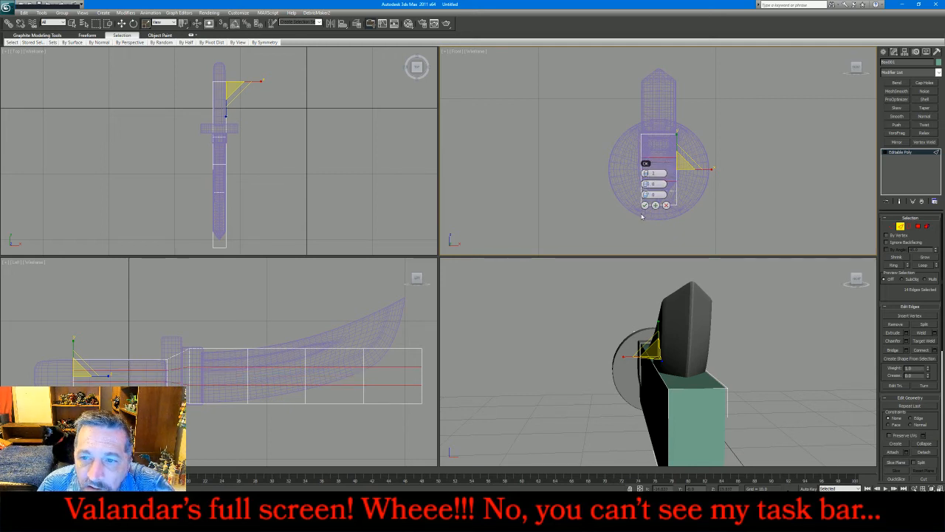
click(644, 205)
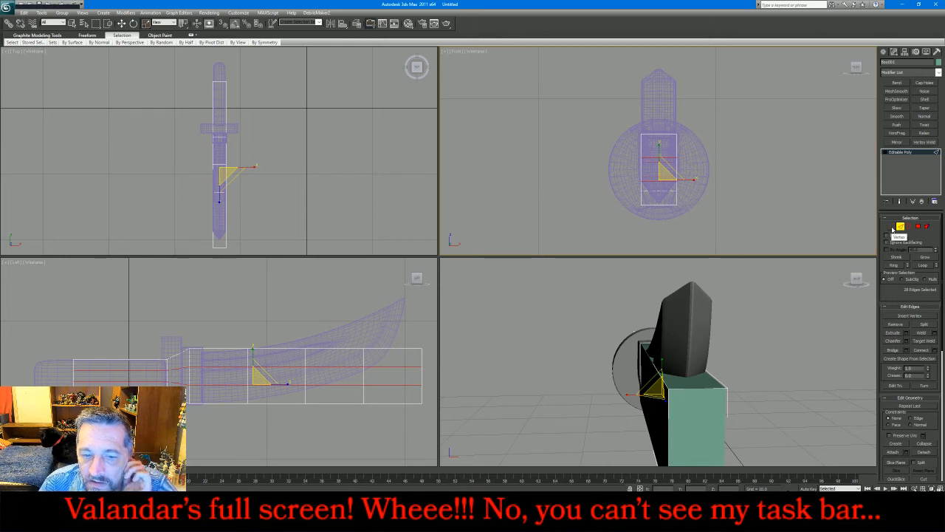
Step: Connect the lengthwise edges of the last box section at the tip with 1 segment
click(388, 340)
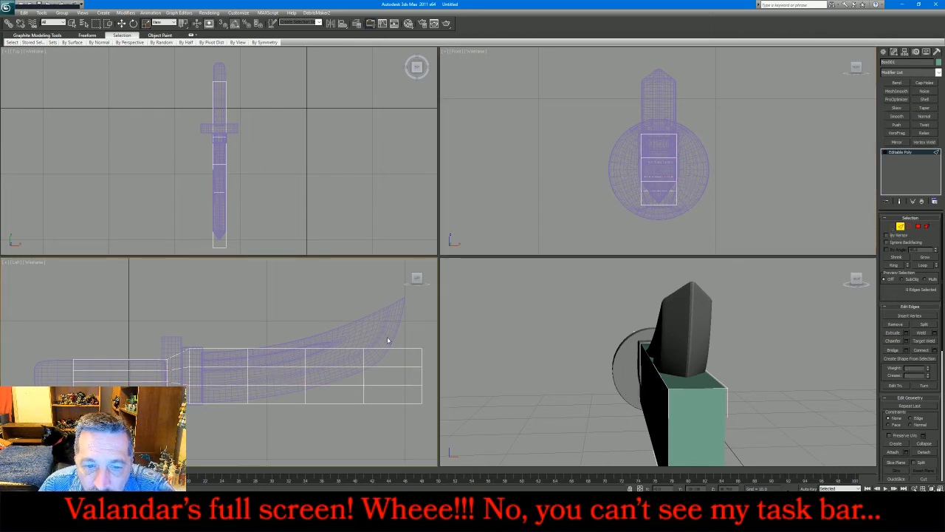
drag(385, 341, 392, 430)
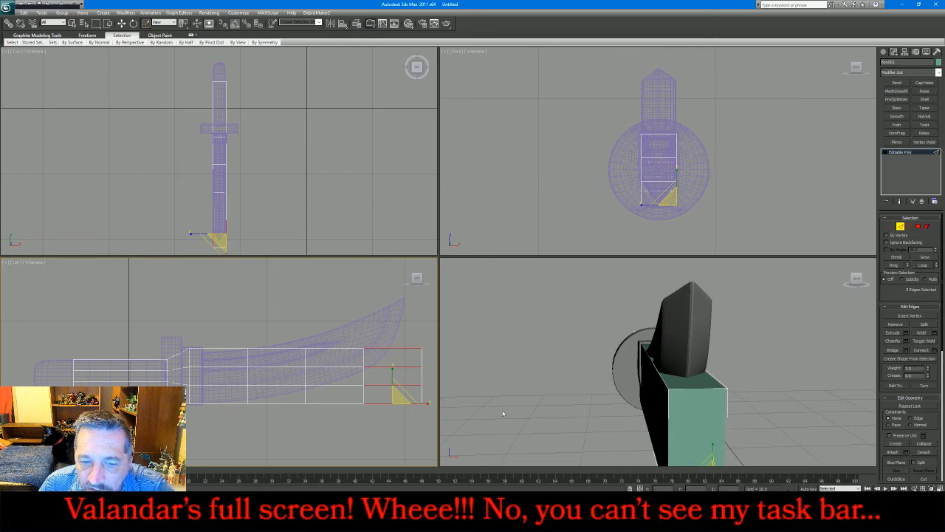
click(934, 352)
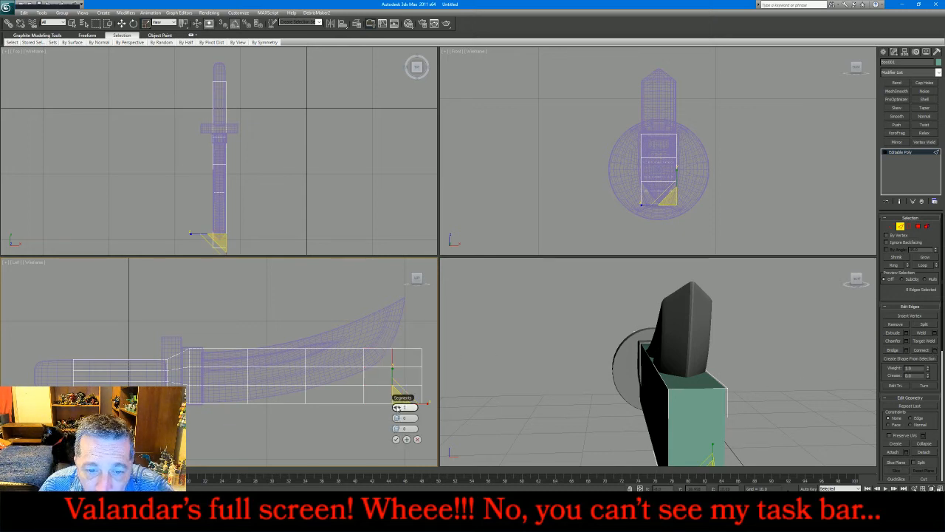
click(395, 439)
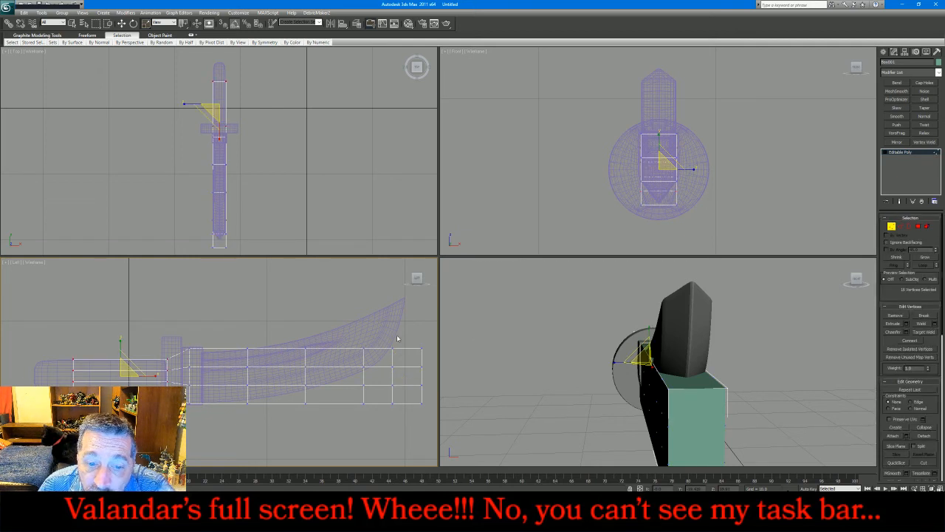
Step: Rotate the end vertex column at the tip until it lies horizontal, and raise it level with the box's top edge
drag(411, 336, 434, 425)
click(133, 23)
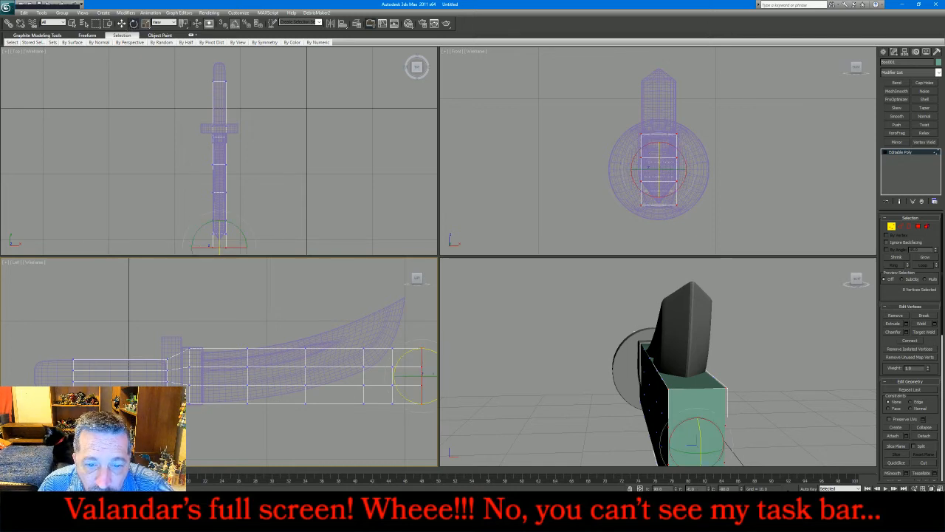
drag(402, 356, 358, 421)
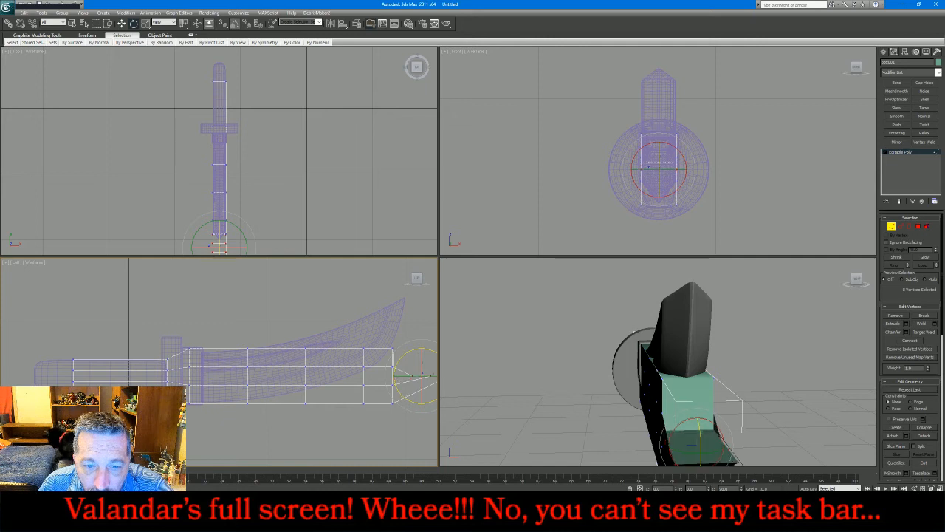
click(122, 23)
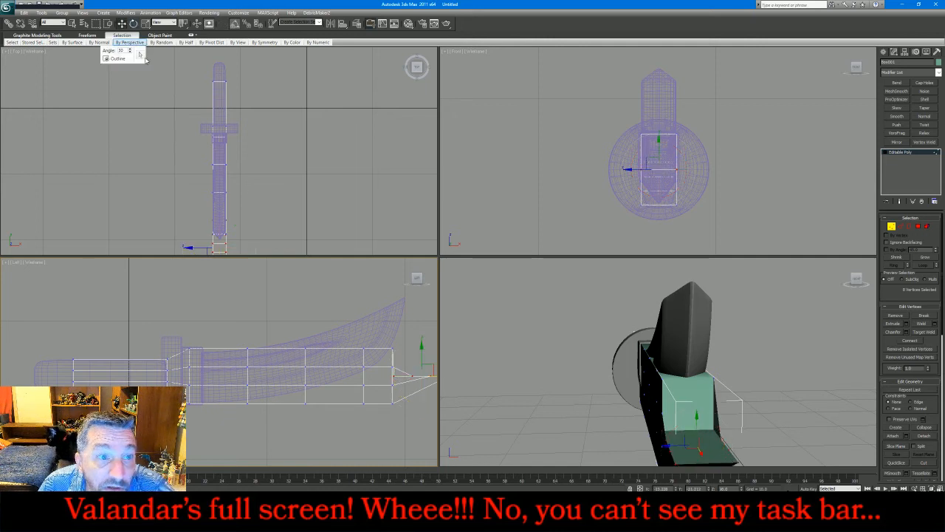
drag(429, 371, 407, 344)
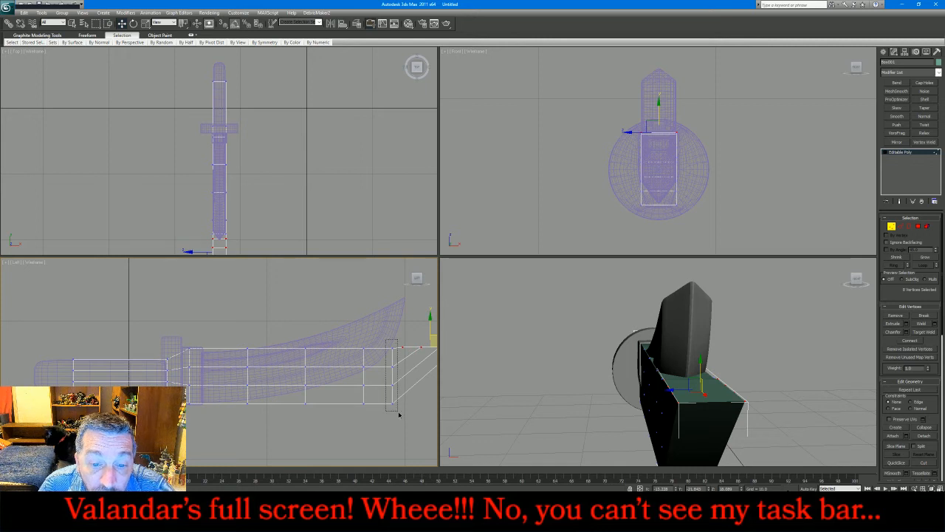
Step: Rotate the second-to-last vertex column to a diagonal and pull both tip columns back into a fan around the upper corner
key(e)
scroll(81, 283, down, 2)
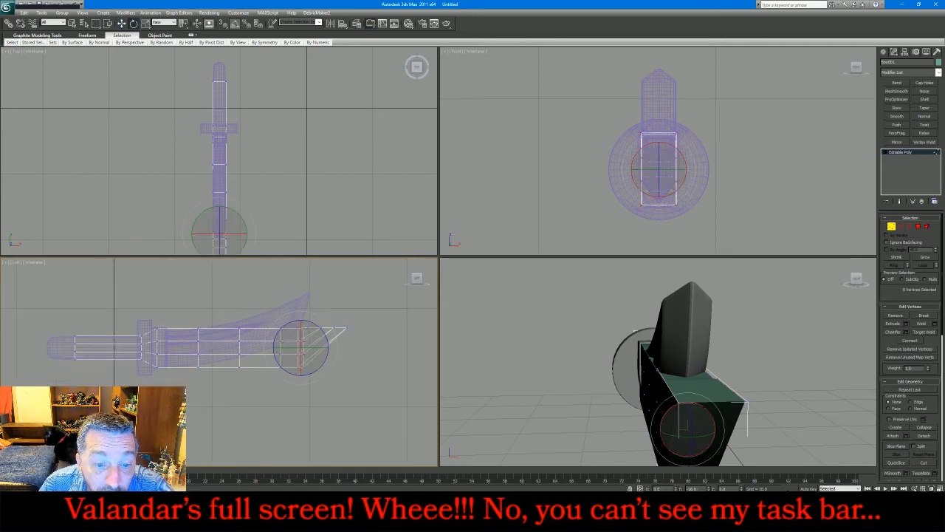
drag(327, 339, 322, 299)
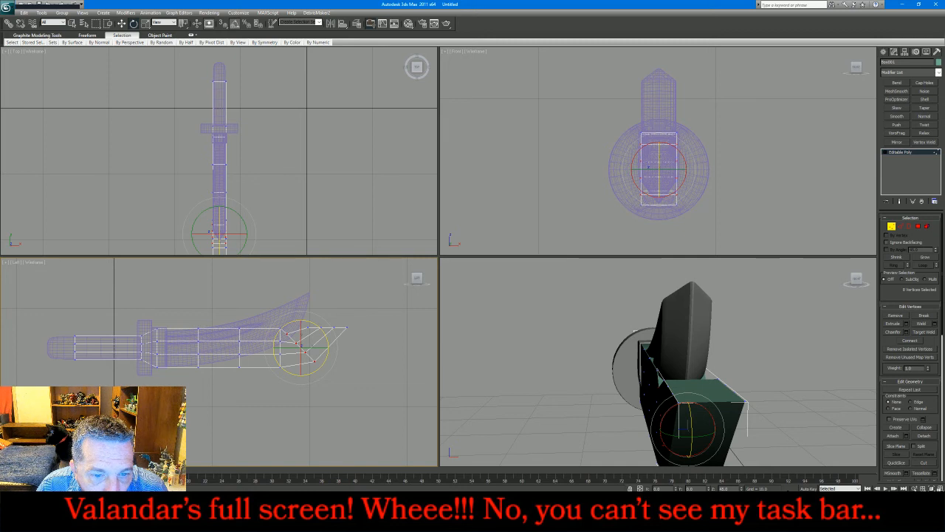
click(121, 23)
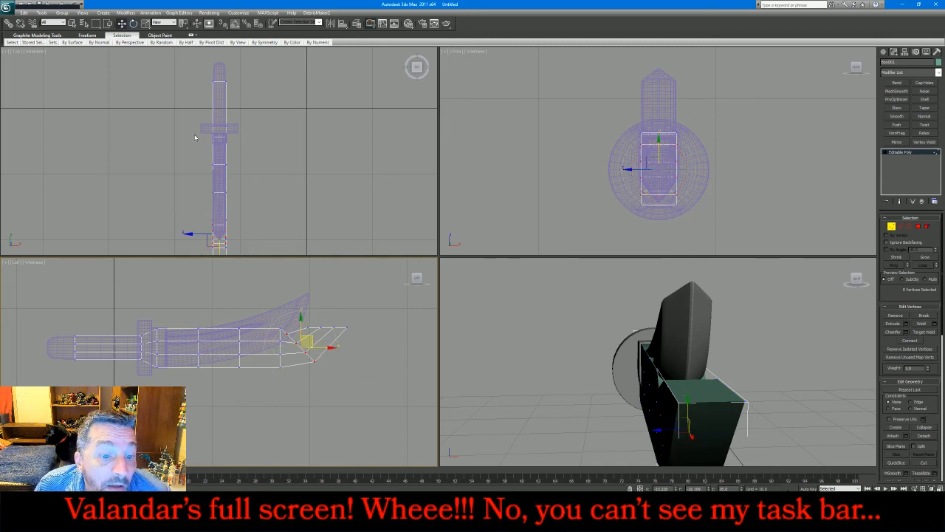
drag(313, 337, 289, 336)
drag(351, 327, 304, 338)
Step: Align the tip fan's inner vertices with the box's upper corner and select the fan's vertices
scroll(290, 333, up, 5)
scroll(305, 299, up, 4)
scroll(144, 347, up, 5)
scroll(231, 348, up, 5)
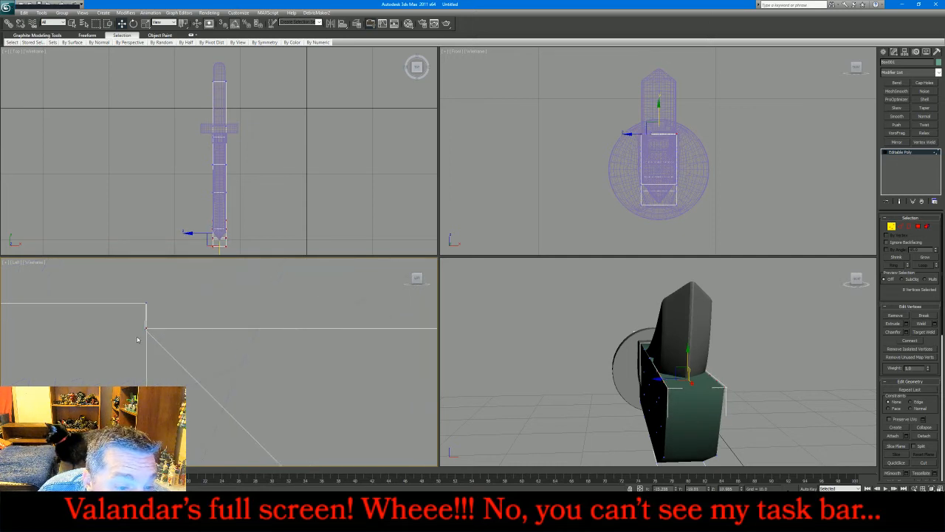
middle_drag(137, 340, 189, 299)
drag(191, 288, 194, 298)
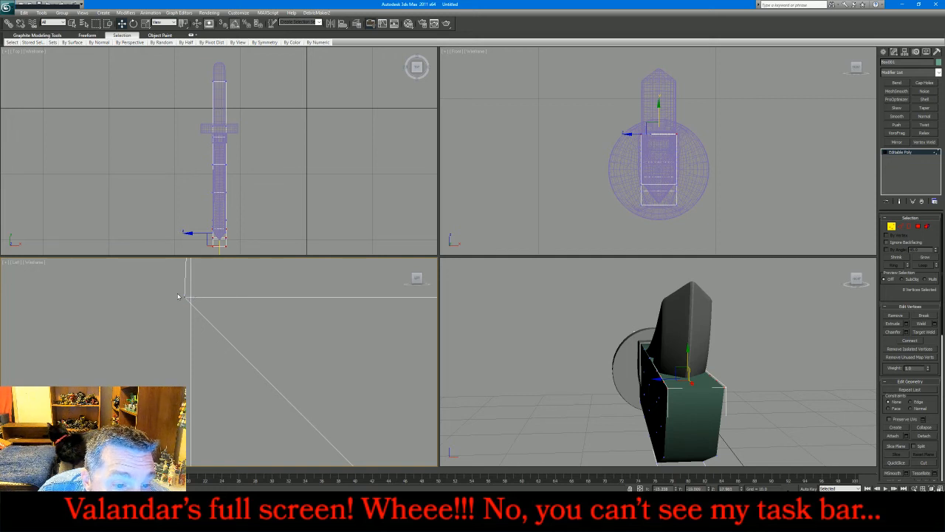
scroll(200, 307, down, 5)
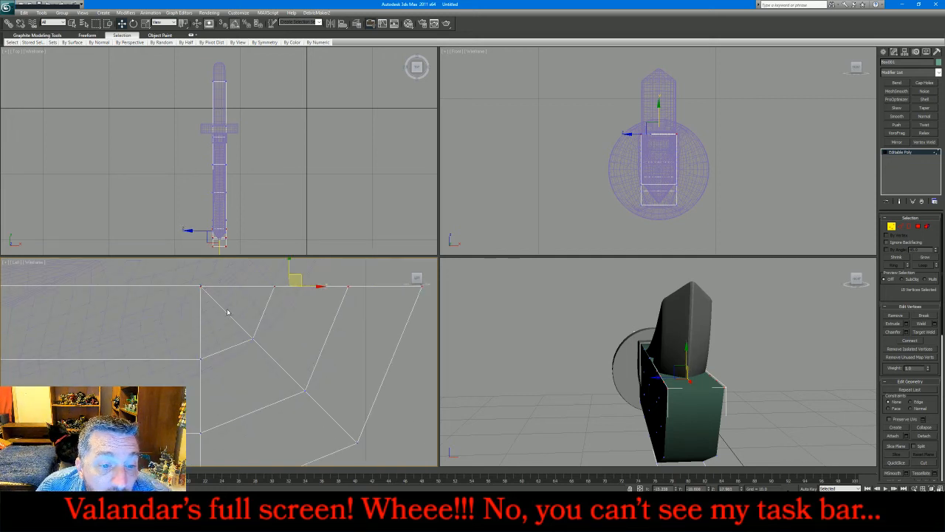
scroll(228, 312, down, 3)
drag(226, 308, 292, 374)
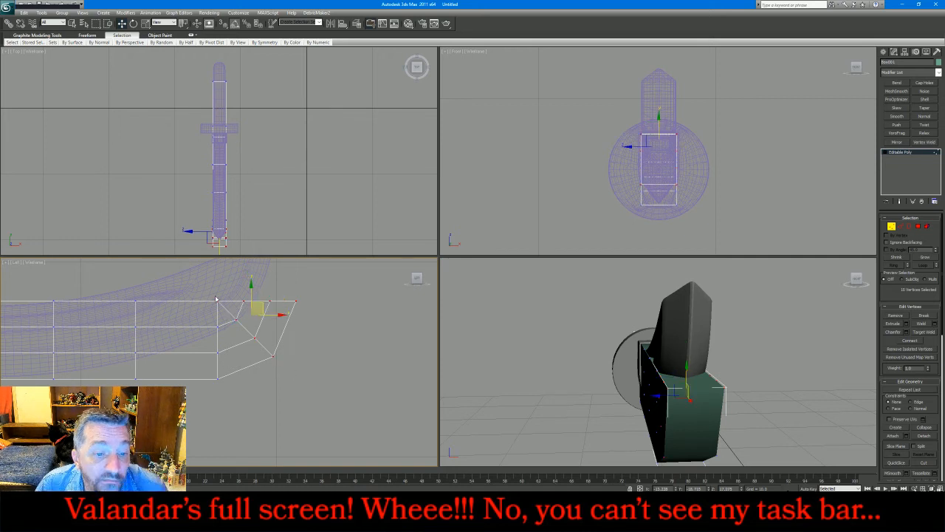
Step: Move the fan's inner corner vertices onto the box's upper corner and weld the coincident vertices
scroll(206, 287, up, 5)
scroll(239, 355, up, 8)
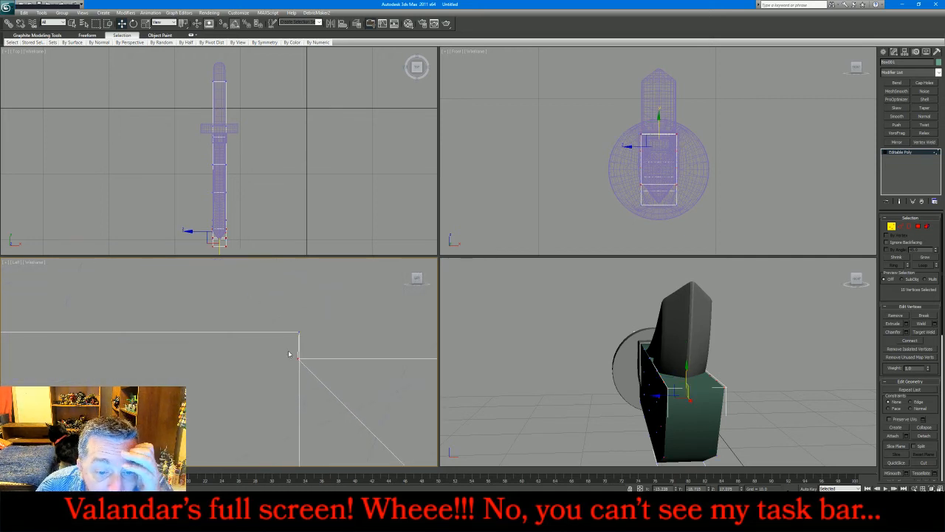
drag(299, 362, 319, 336)
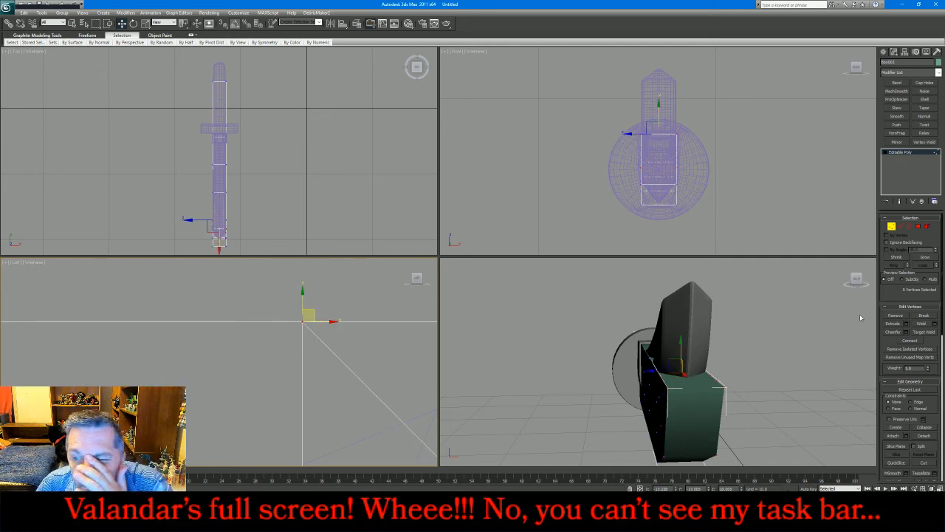
click(924, 324)
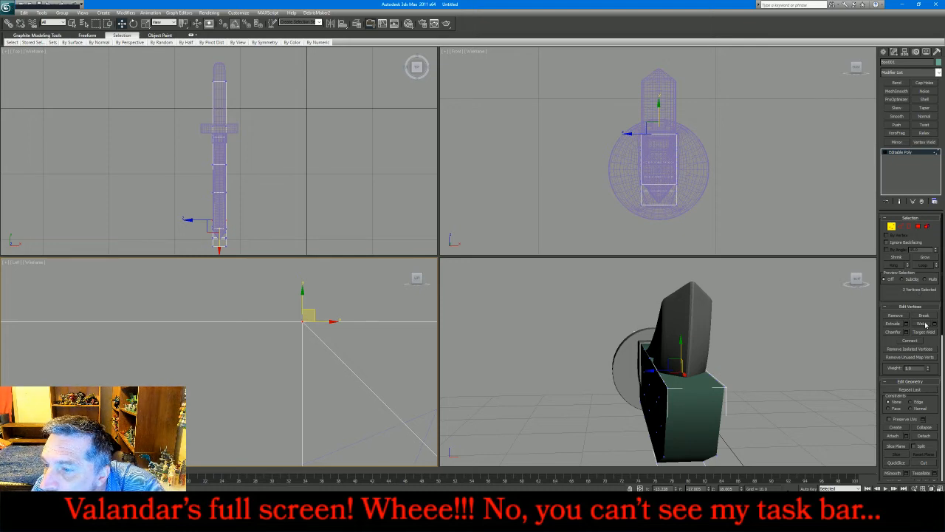
click(892, 227)
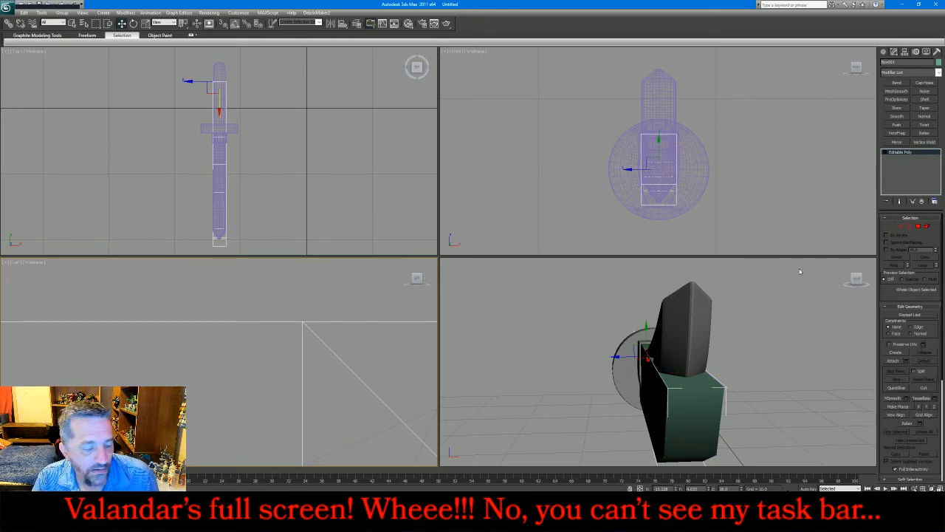
Step: Delete the imported reference sword, keeping only the new box blade in the scene
key(z)
click(334, 317)
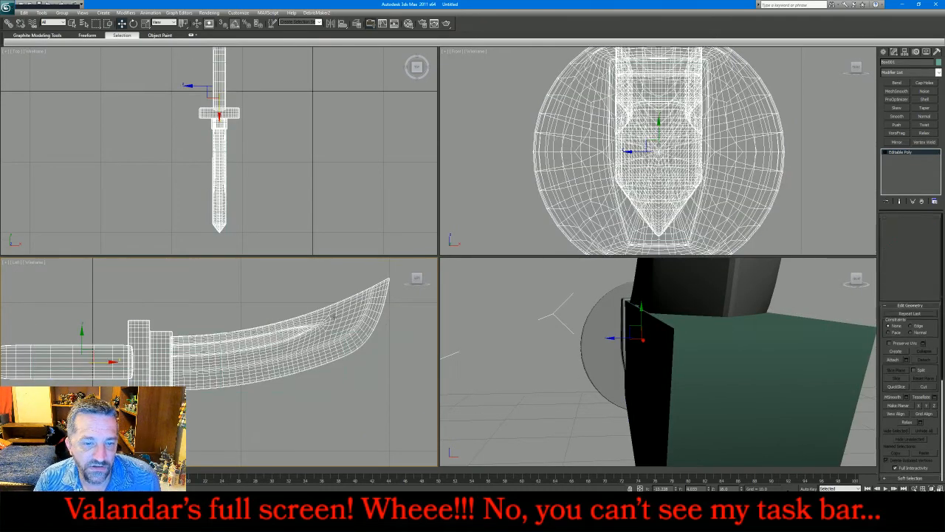
key(Delete)
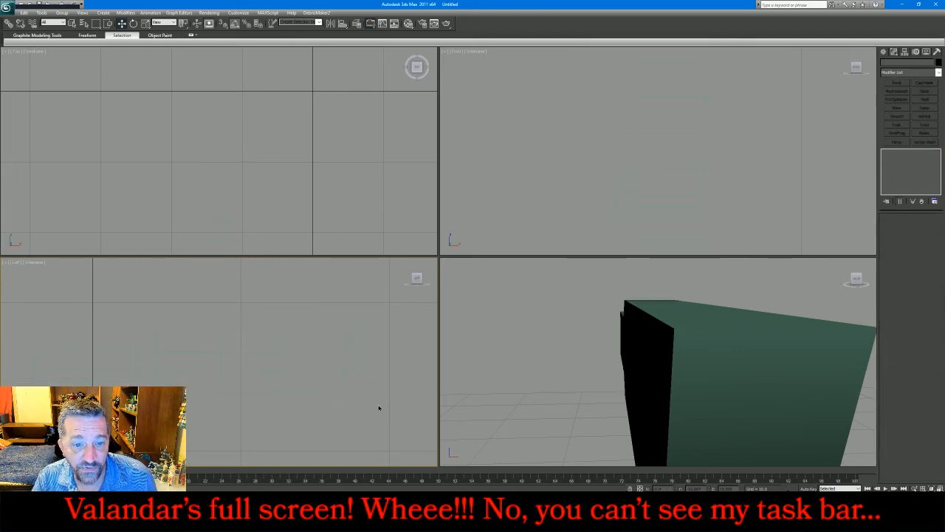
key(ctrl+z)
Step: Change the box blade's object color to light blue and view the blade from its flat side
click(939, 62)
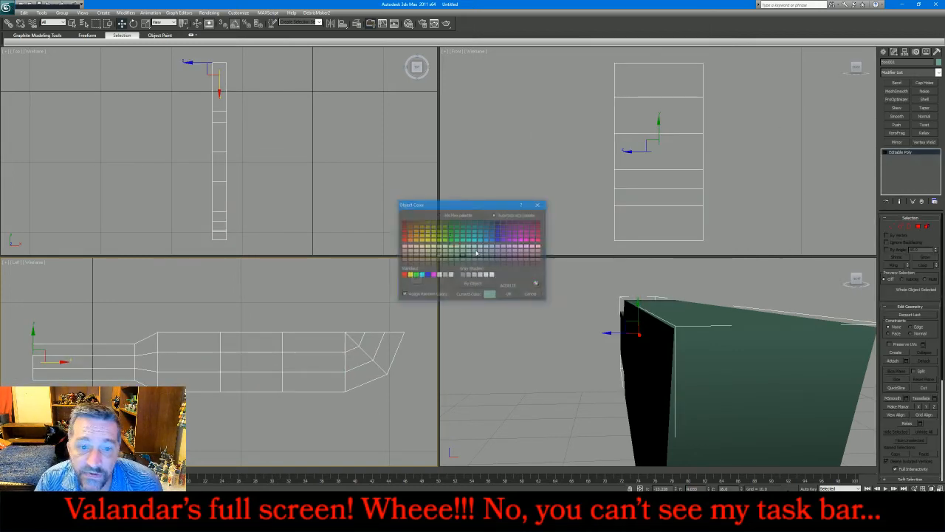
click(480, 247)
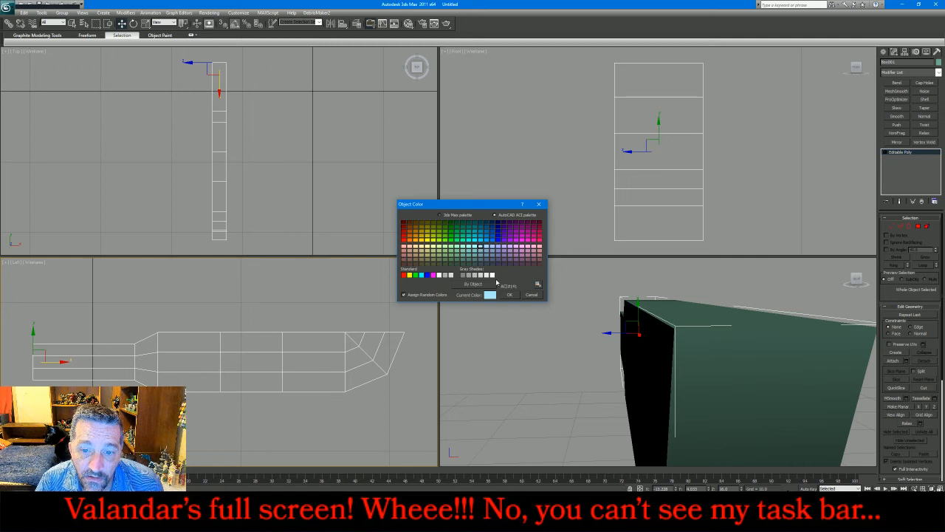
click(509, 295)
click(506, 328)
scroll(548, 338, down, 6)
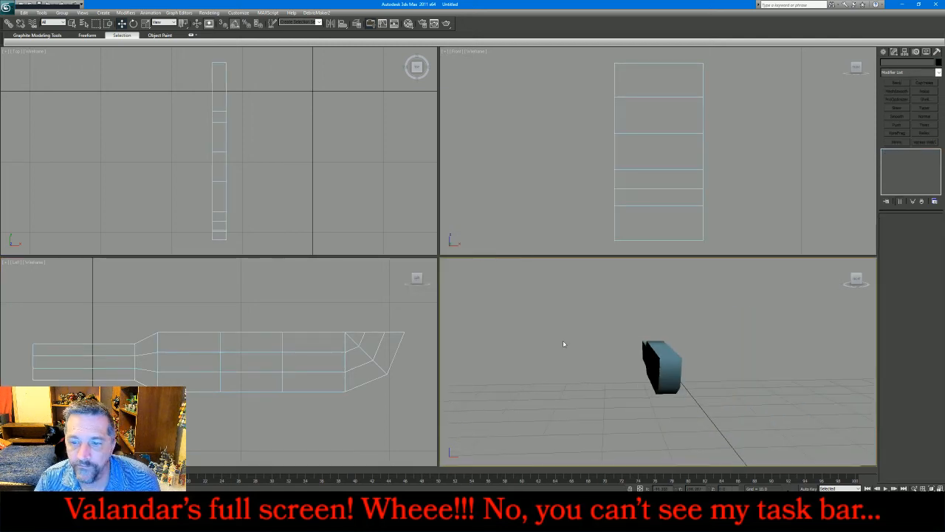
click(658, 362)
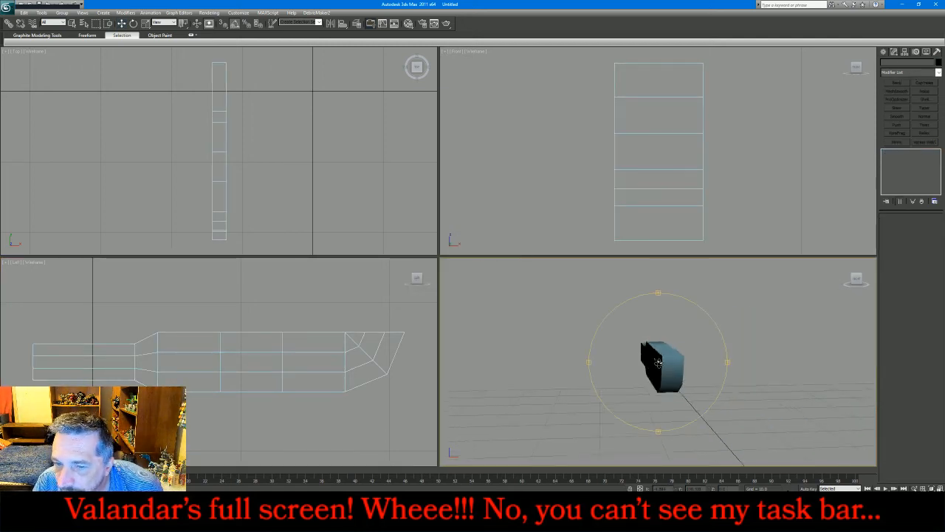
drag(658, 362, 712, 360)
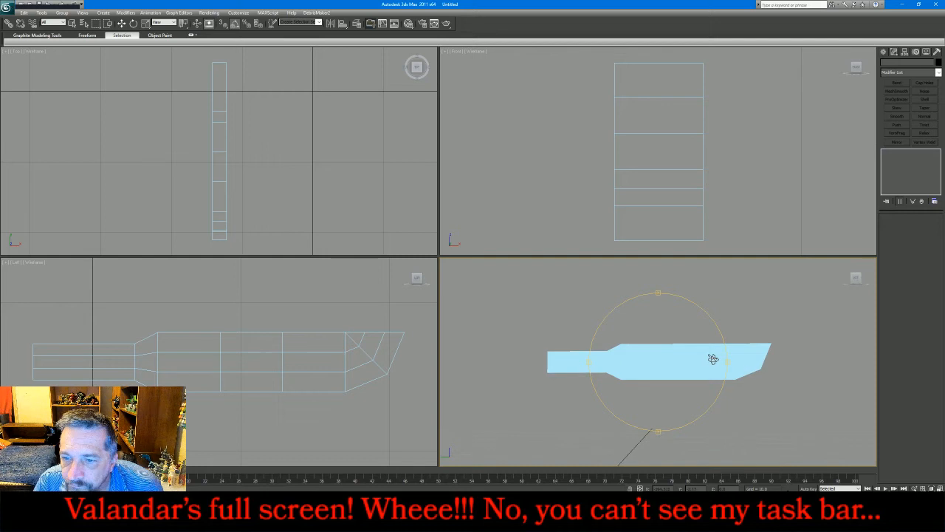
Step: Collapse the vertices along the blade's lower edge and outer tip into a sharp edge by scaling them to 0 on X
click(72, 24)
drag(250, 125, 190, 182)
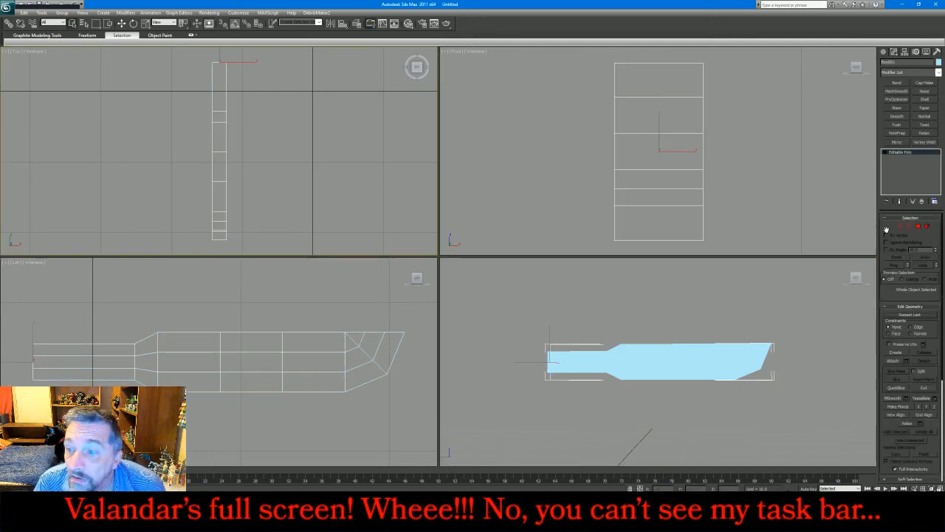
click(892, 225)
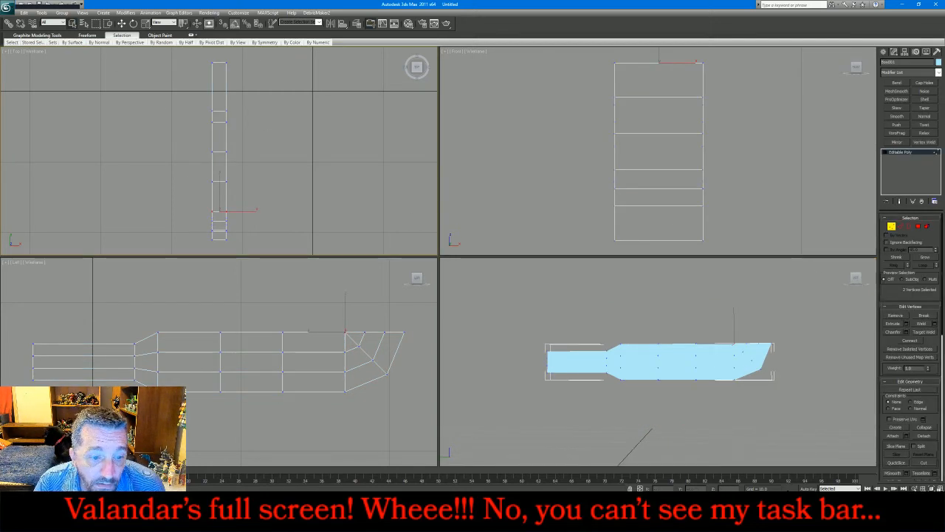
drag(144, 415, 381, 369)
ctrl+drag(402, 322, 414, 369)
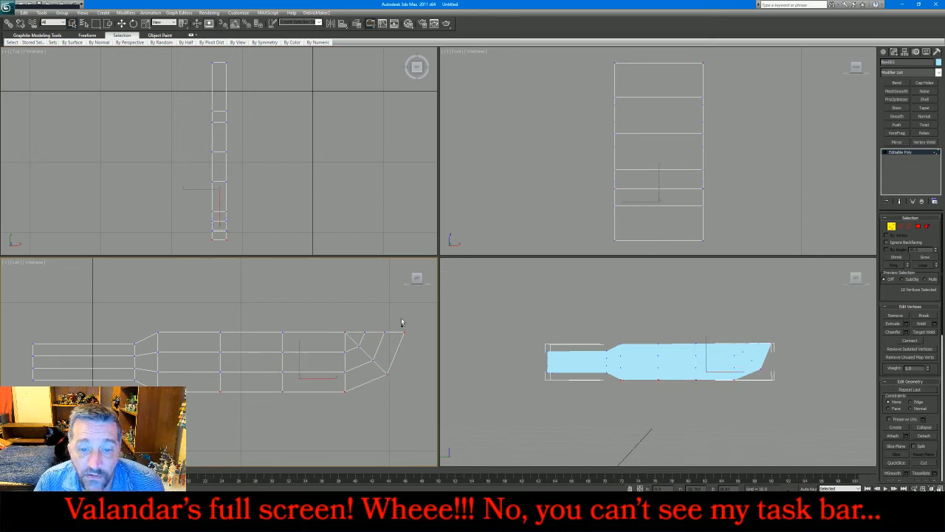
key(r)
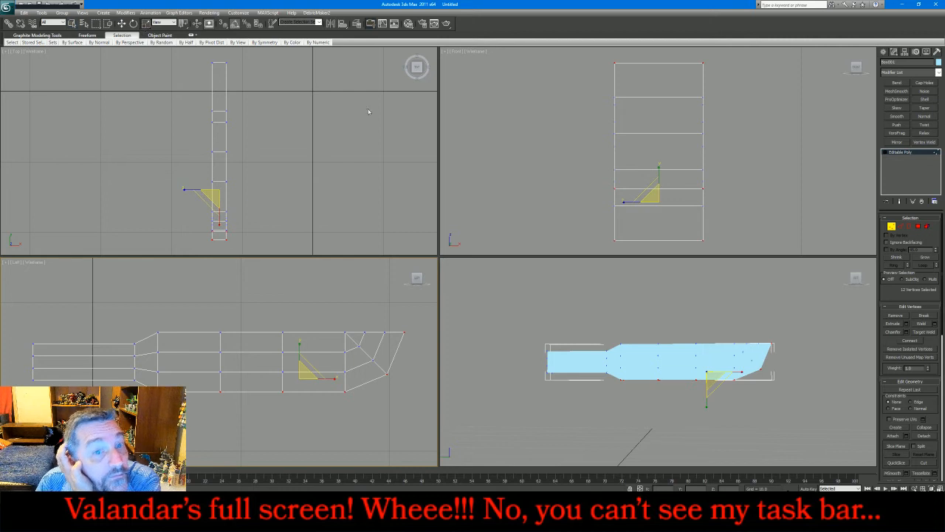
key(F12)
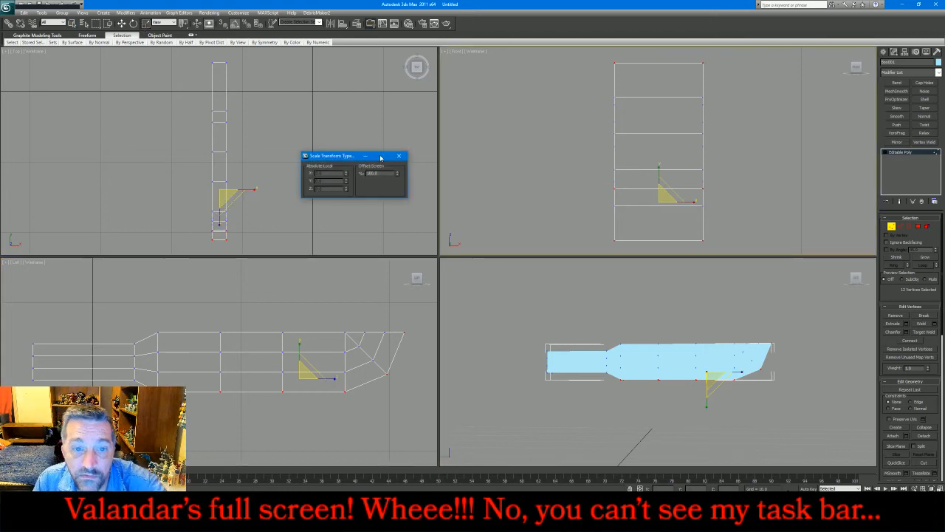
drag(145, 24, 143, 45)
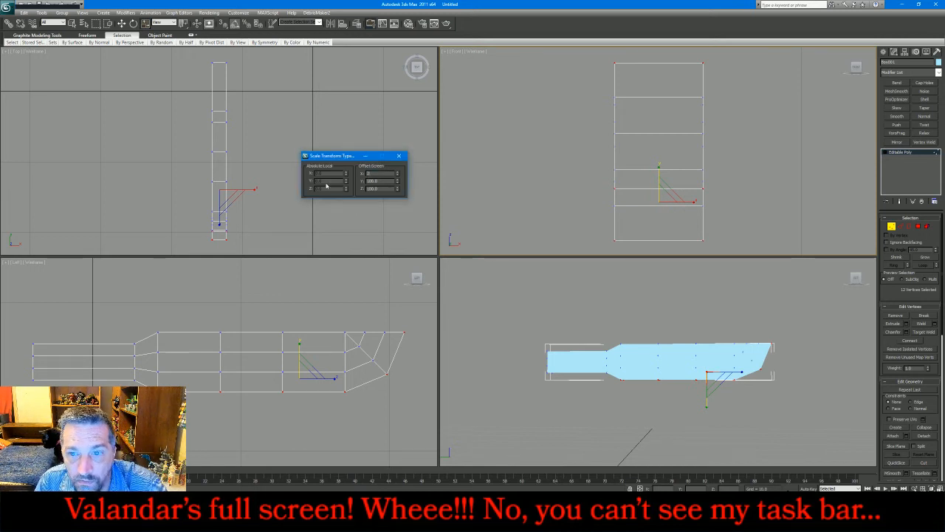
text(0)
key(Return)
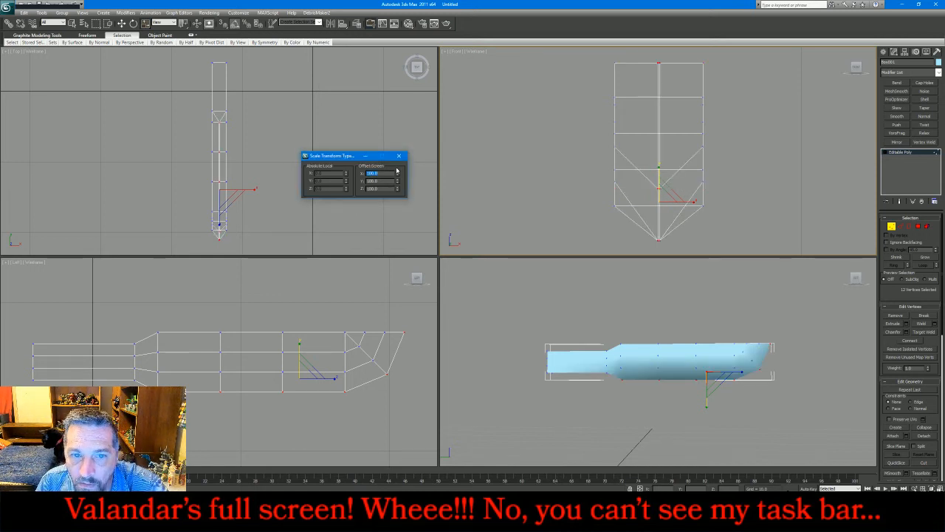
click(399, 157)
click(790, 421)
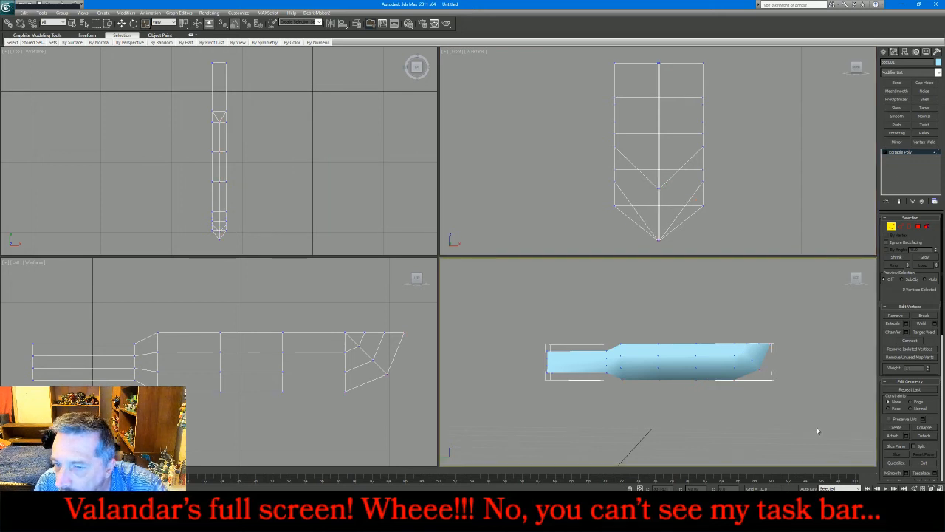
Step: Show the mesh edges on the shaded blade in the perspective view and view it from the tip
click(495, 263)
click(513, 303)
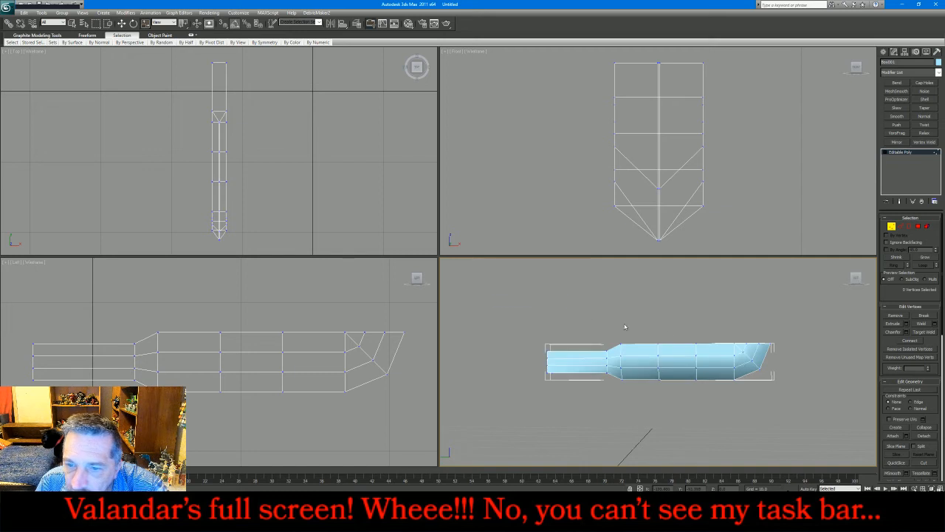
click(932, 497)
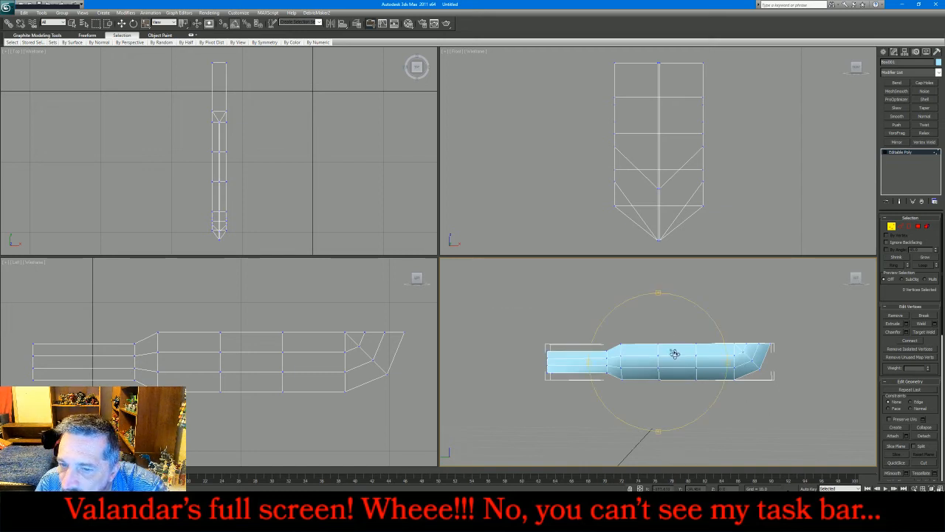
drag(675, 354, 592, 349)
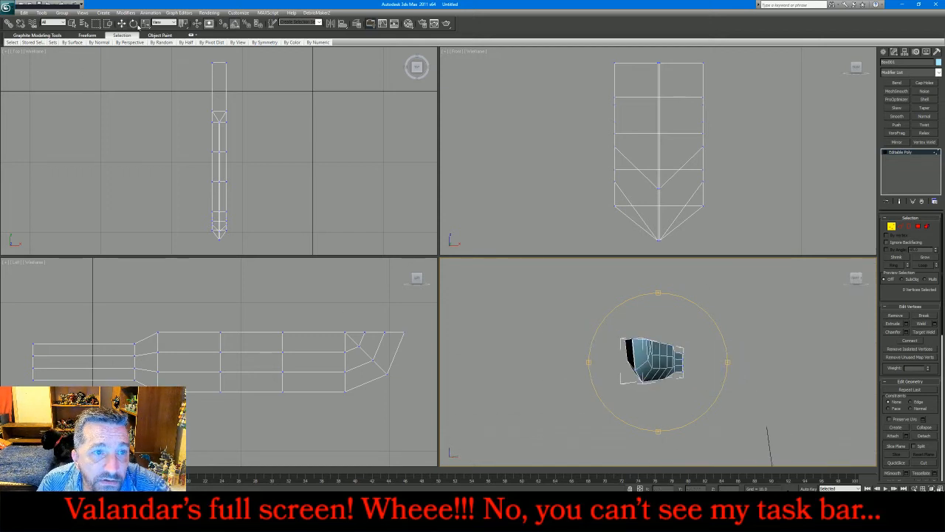
Step: Center the blade's pivot on the object, then move it to the upper corner where the blade meets the handle
click(144, 25)
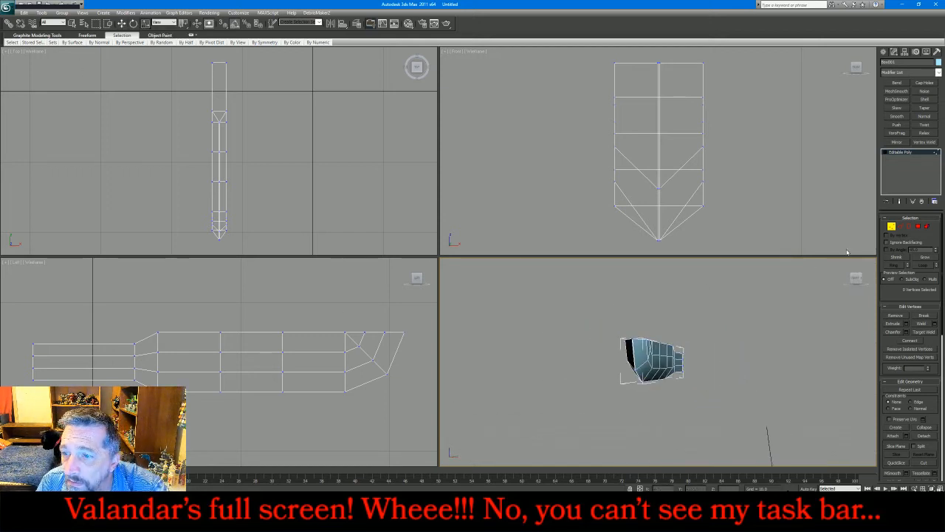
click(891, 226)
click(906, 52)
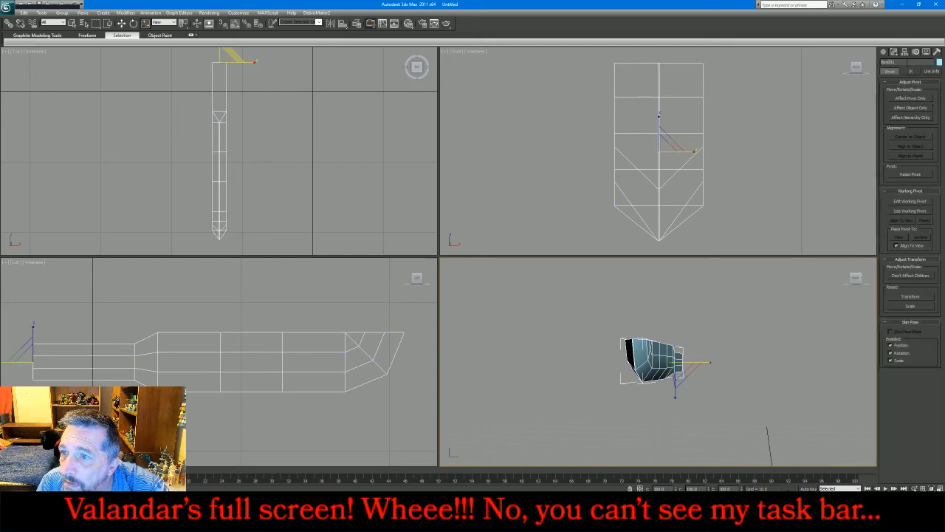
click(912, 98)
click(906, 137)
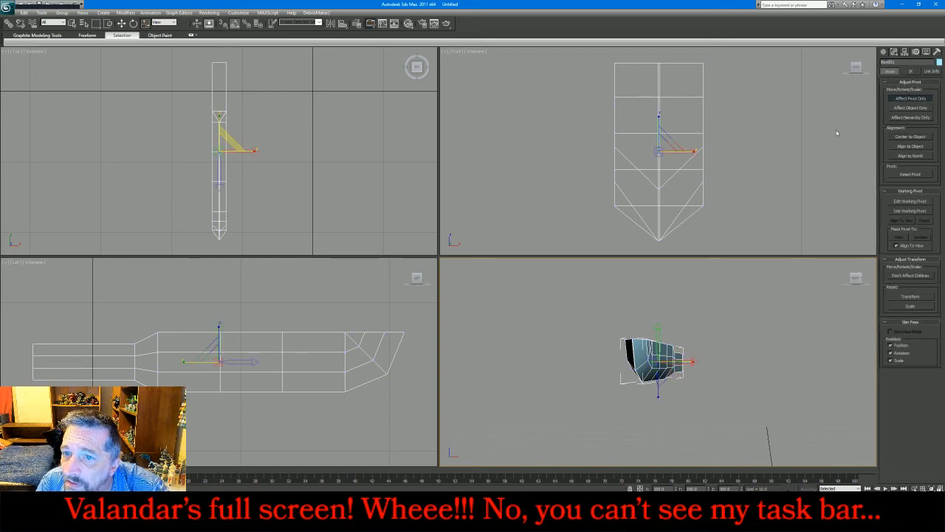
click(122, 23)
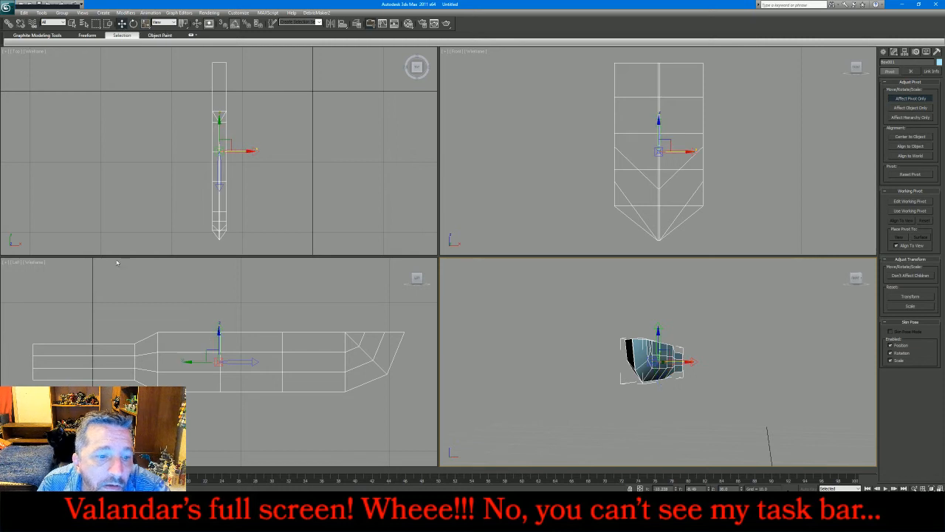
click(213, 342)
drag(213, 342, 274, 308)
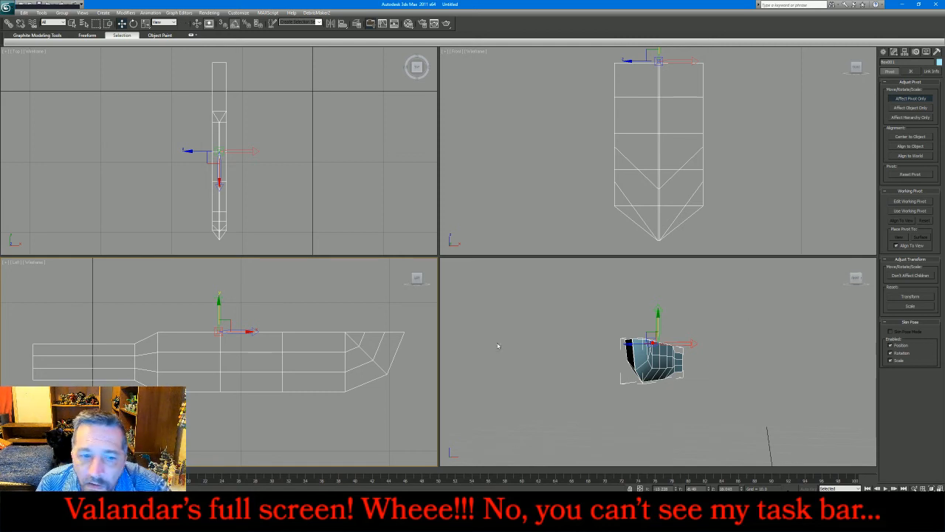
drag(246, 330, 184, 325)
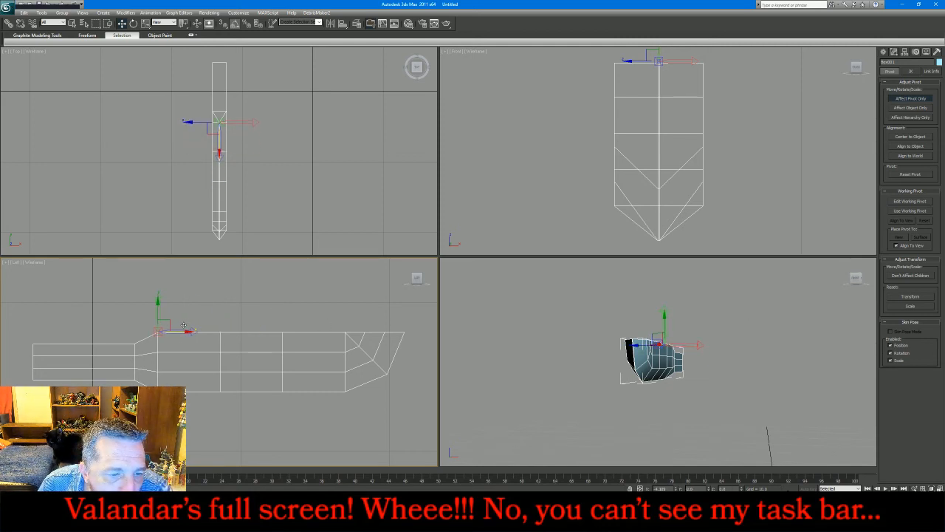
Step: Select all vertices of the blade section in the Left view, leaving the handle vertices unselected
click(895, 52)
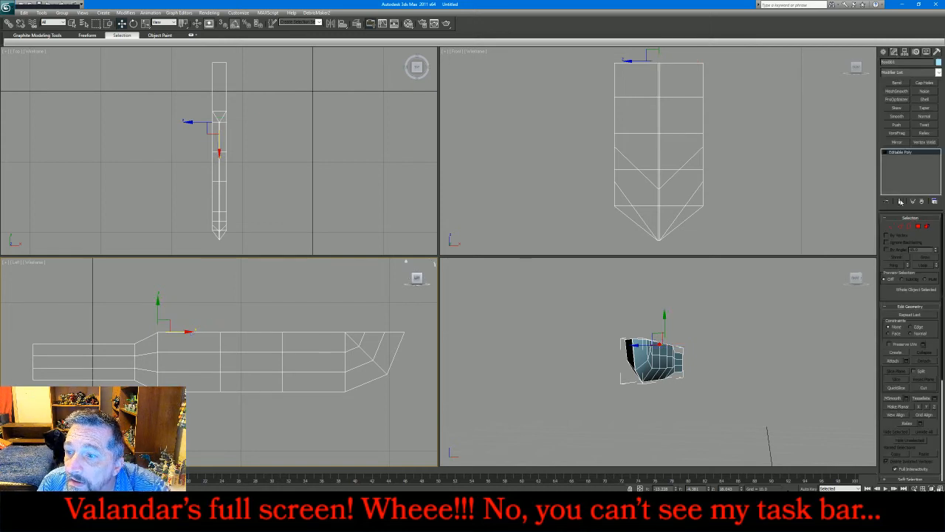
click(892, 226)
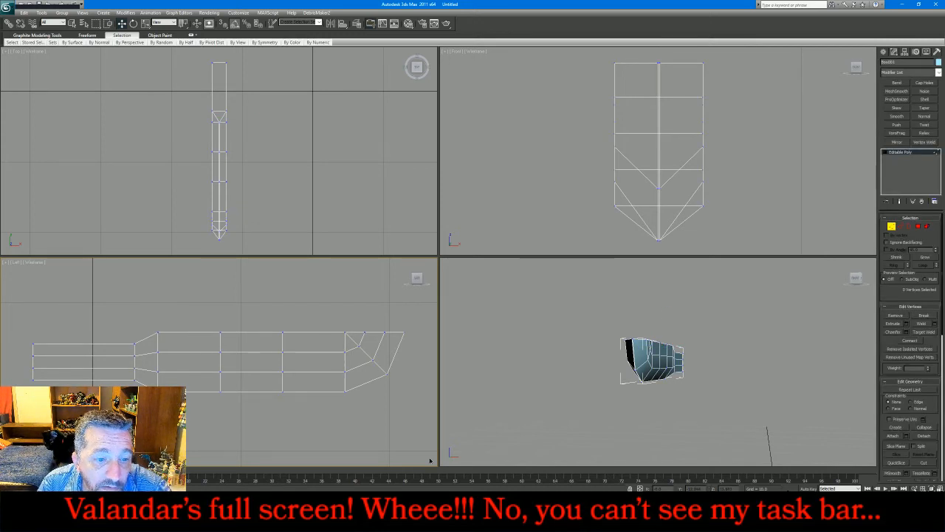
drag(434, 399, 151, 311)
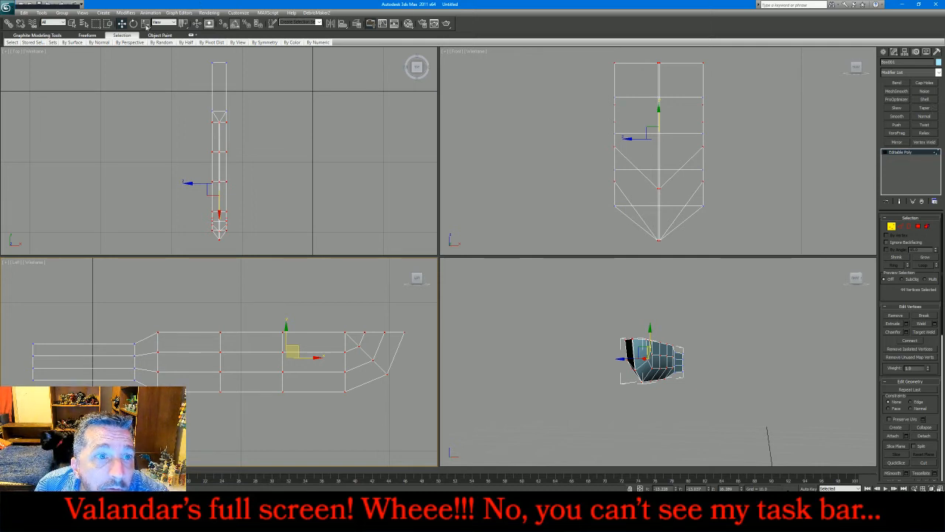
Step: Switch the reference coordinate system to Working, then undo the trial move of the selected blade vertices
click(164, 23)
click(168, 44)
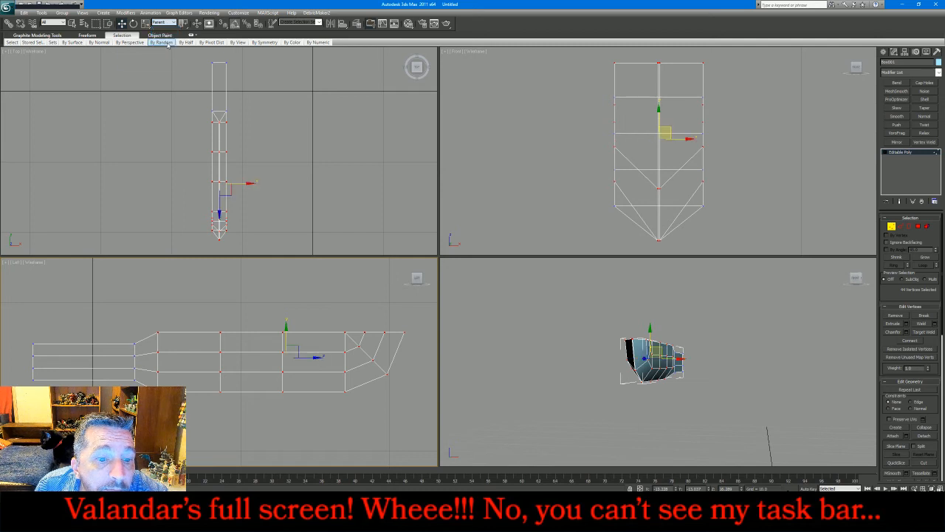
click(172, 23)
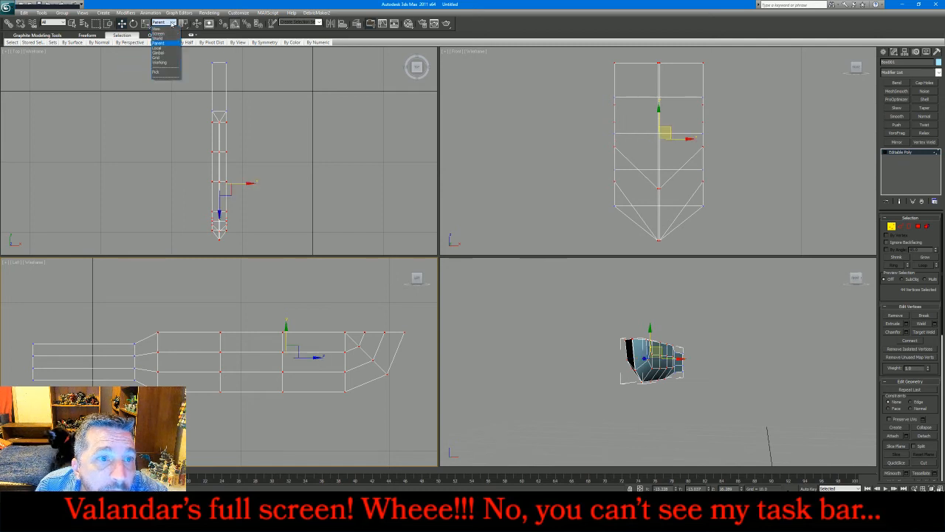
click(171, 63)
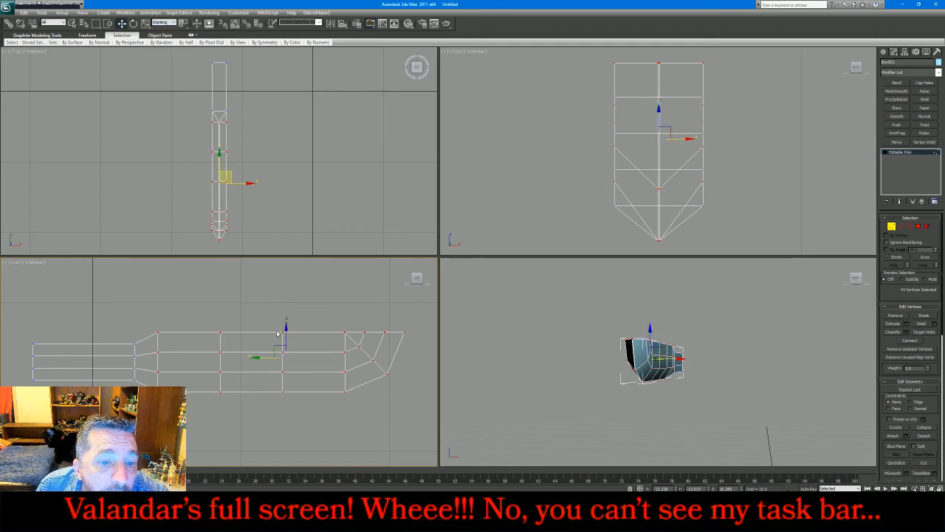
drag(273, 349, 277, 346)
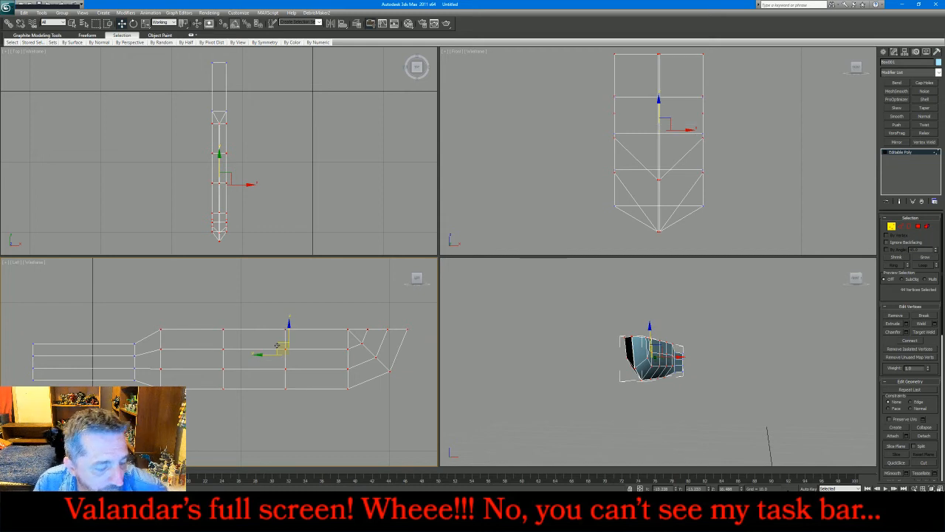
key(ctrl+z)
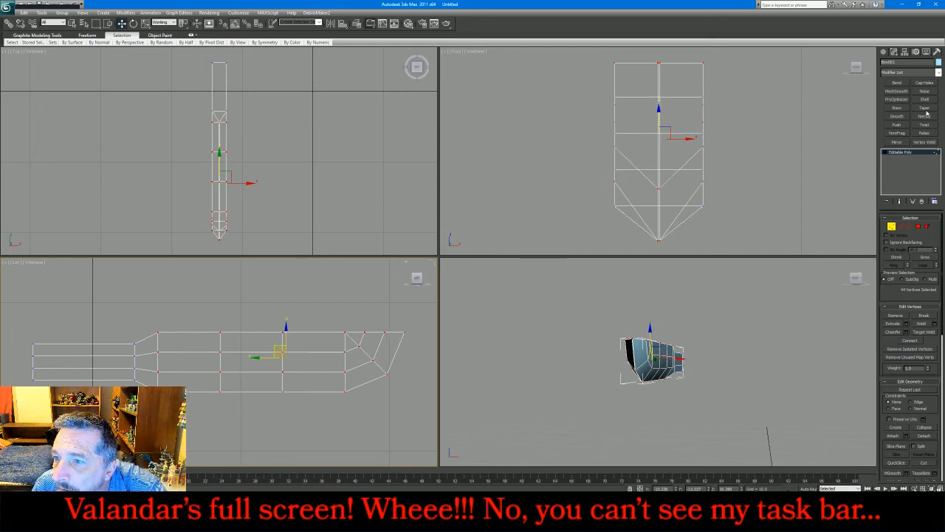
Step: Taper the selected blade vertices toward the tip by about -0.4 with the effect limited to Y, then collapse the modifier stack
click(927, 112)
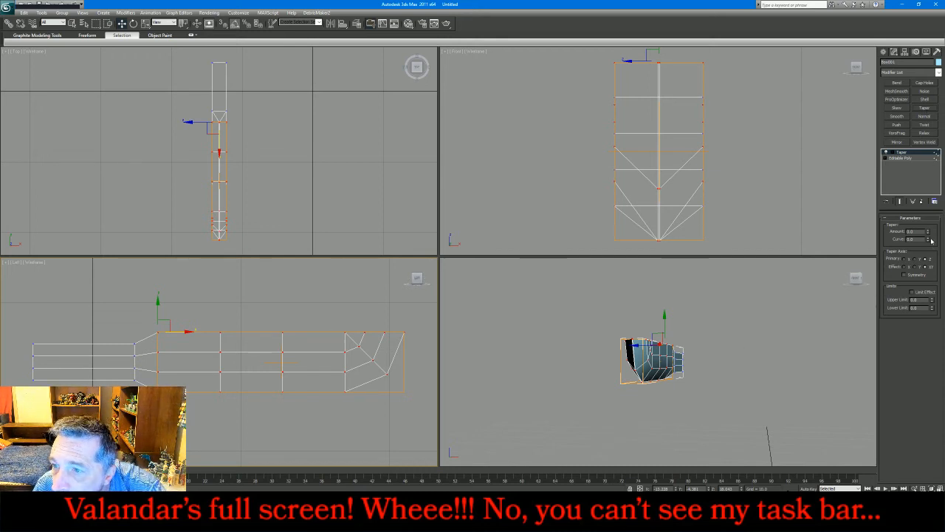
drag(929, 235, 930, 214)
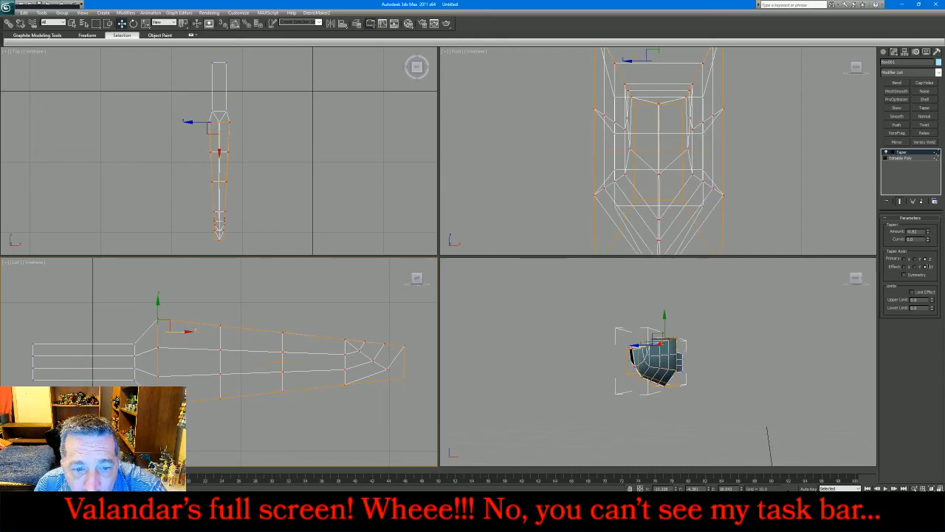
click(915, 267)
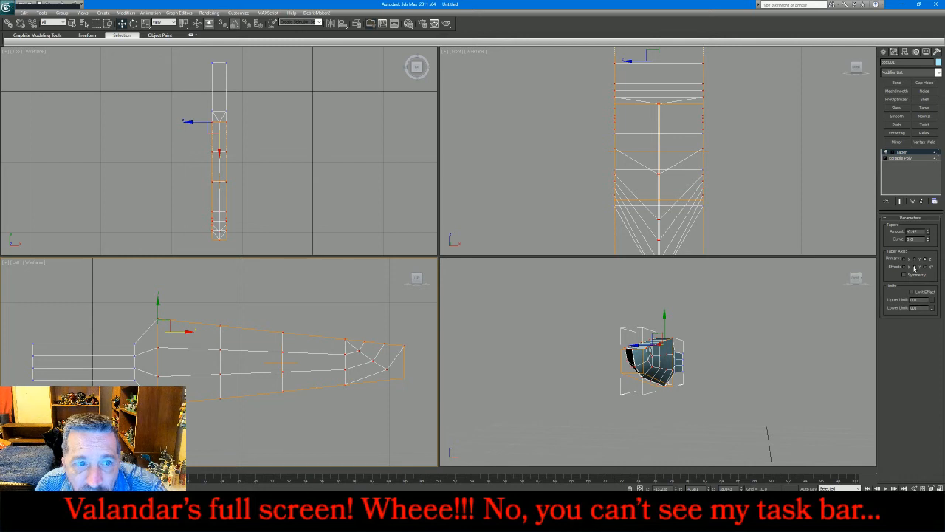
drag(929, 234, 927, 211)
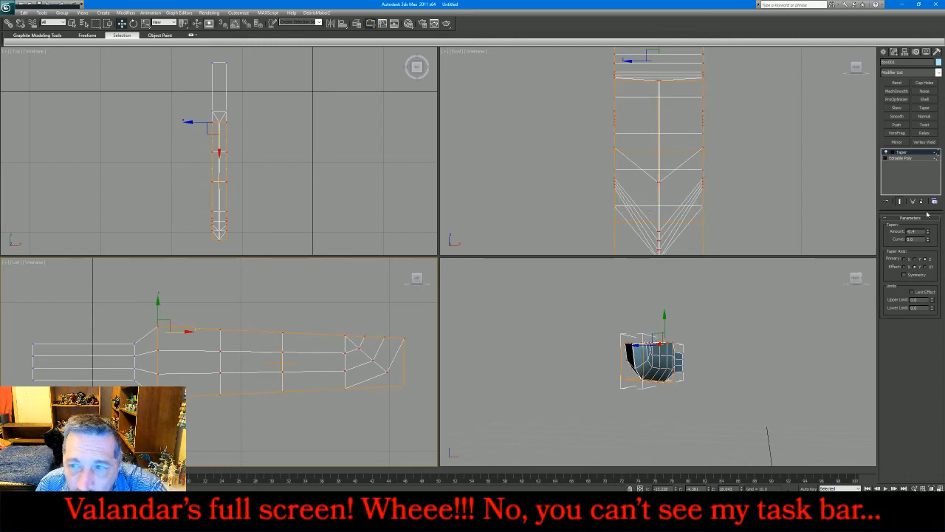
right_click(916, 155)
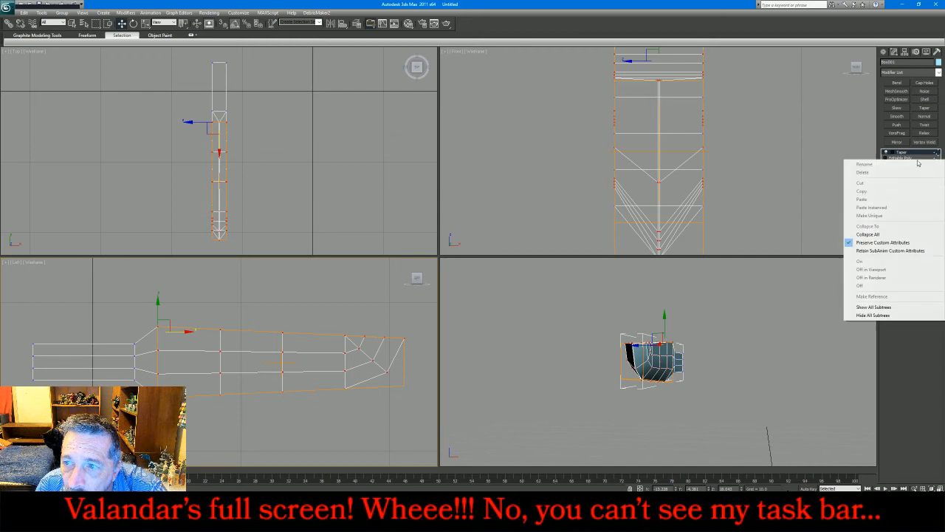
click(898, 235)
Step: Scale the blade vertices down slightly in height in the Left view
click(891, 226)
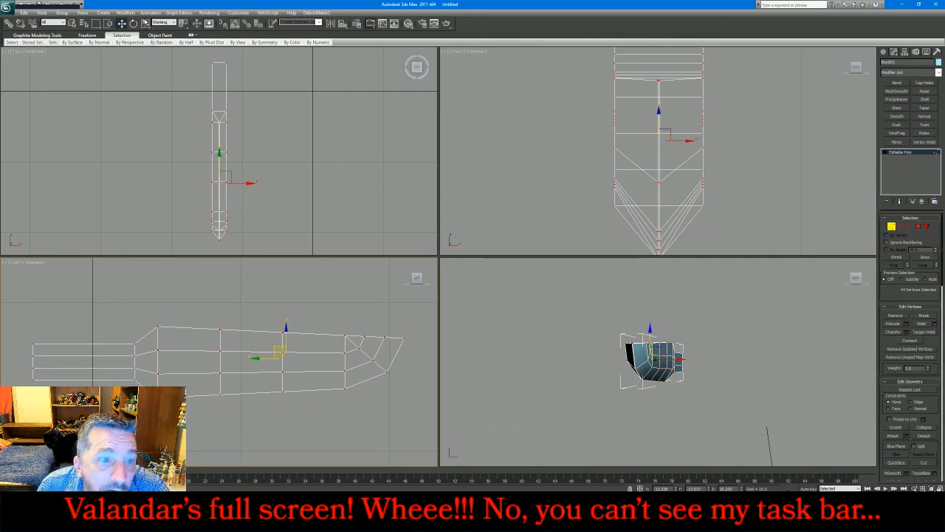
click(145, 23)
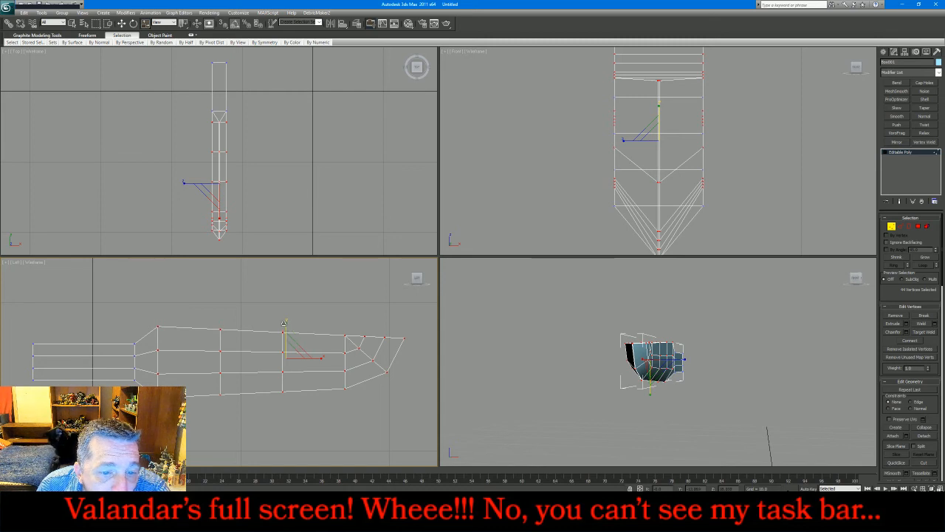
drag(287, 325, 281, 332)
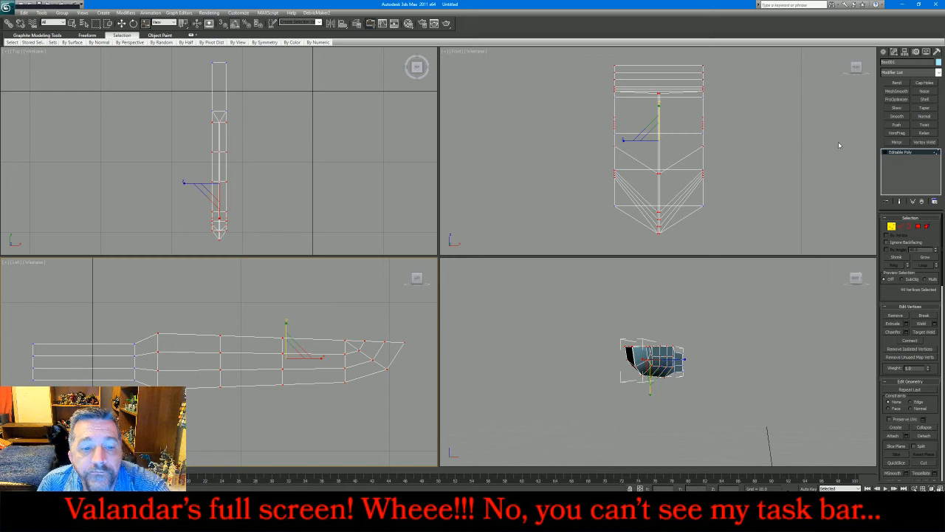
Step: Apply a Skew modifier to the selected blade vertices with a negative amount and set its direction to 90
click(904, 109)
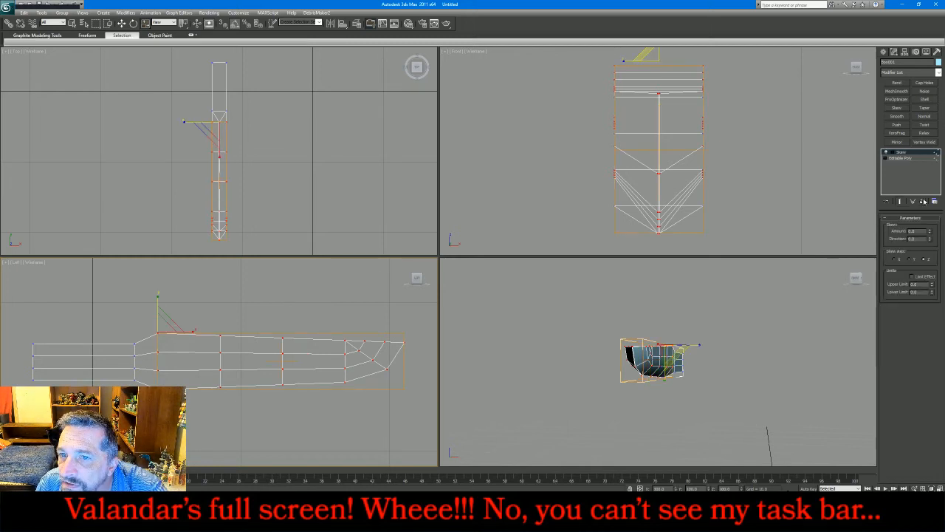
drag(930, 232, 930, 215)
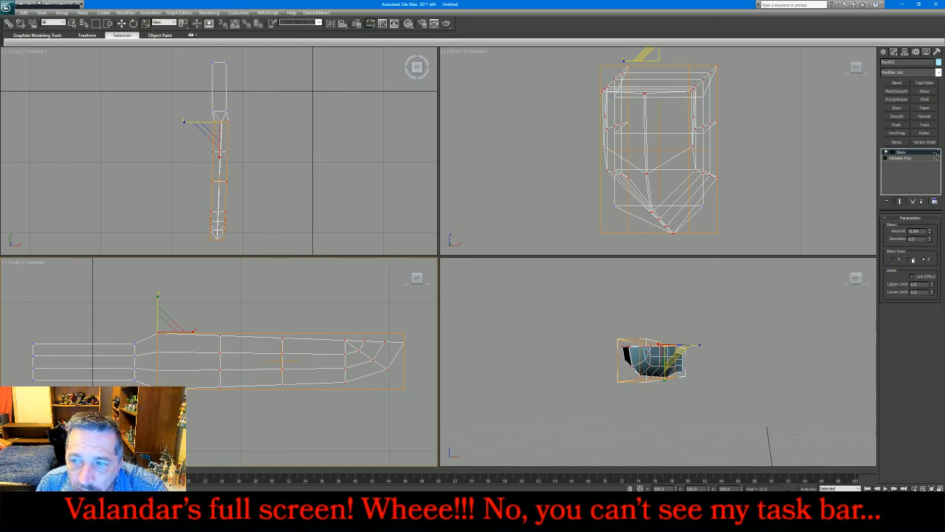
click(911, 260)
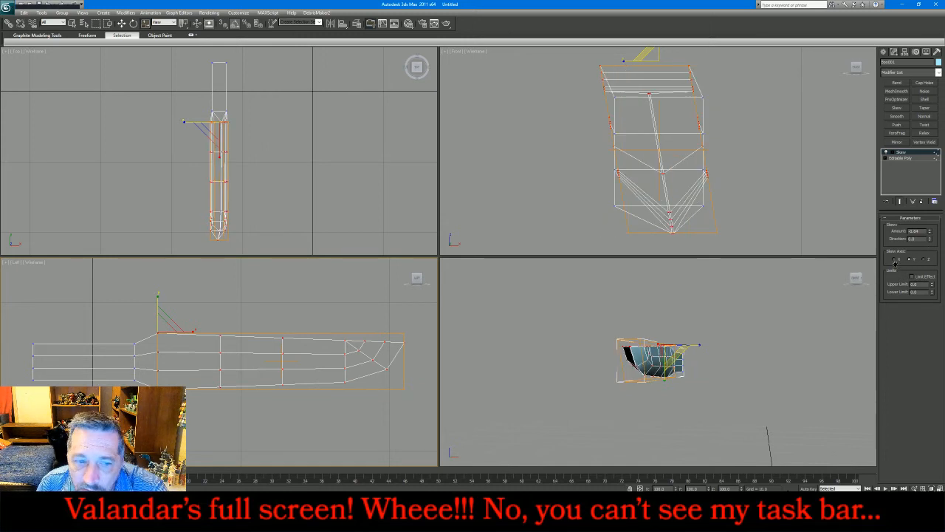
click(895, 261)
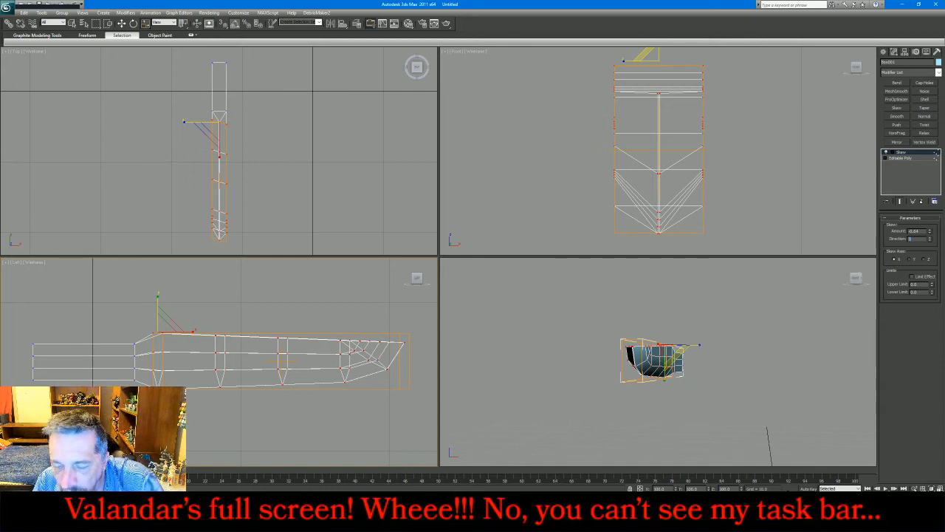
text(90)
key(Return)
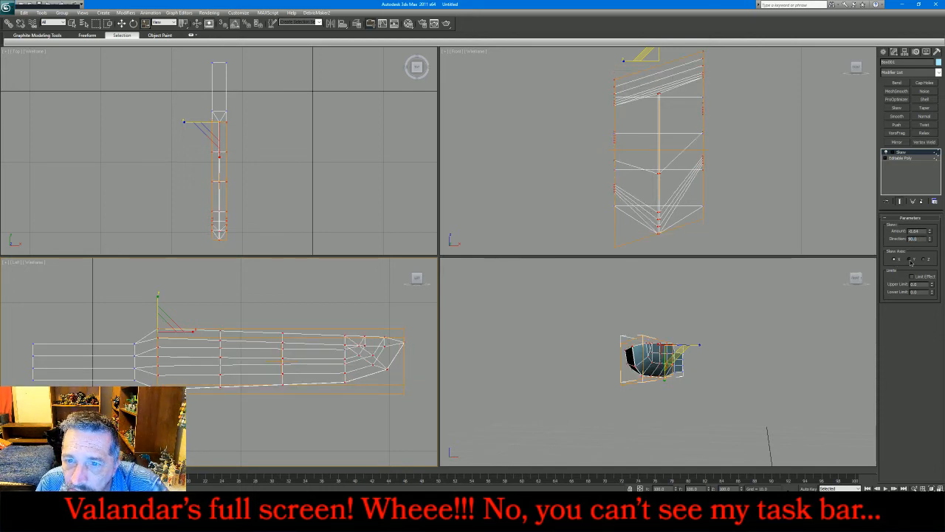
Step: Set the skew axis to Z, adjust the amount until the blade's upper edge runs level, and collapse the modifier
click(909, 260)
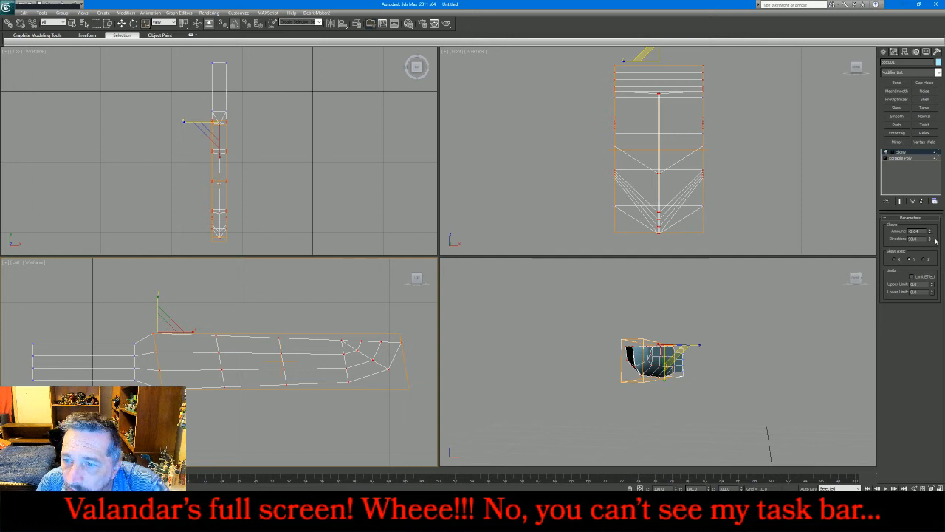
click(931, 234)
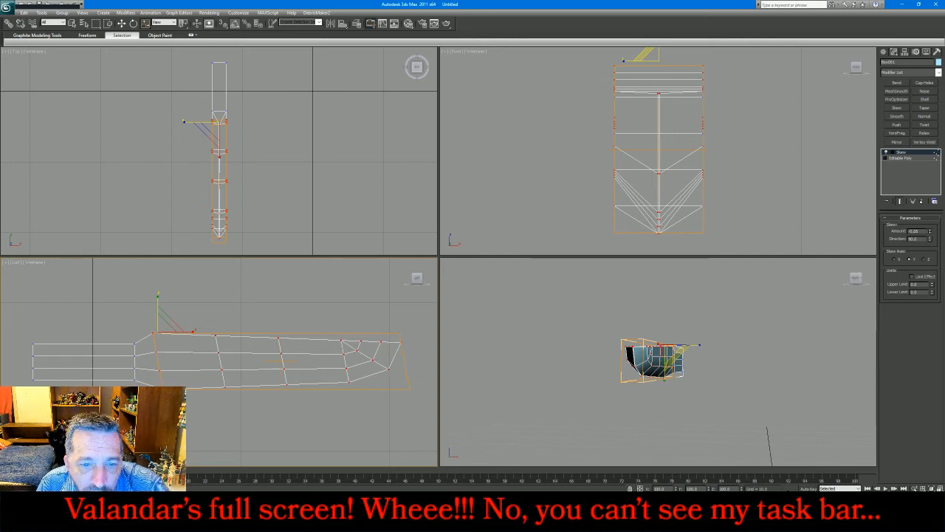
click(923, 260)
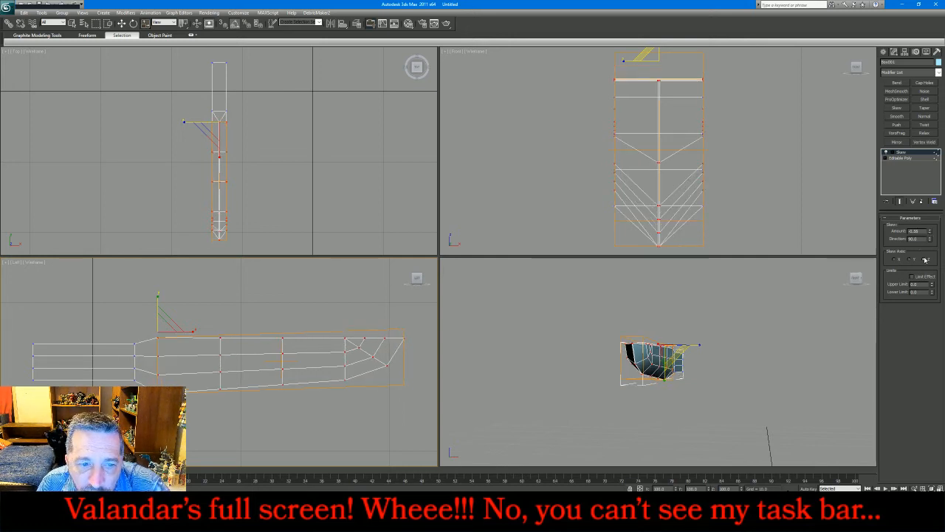
click(931, 233)
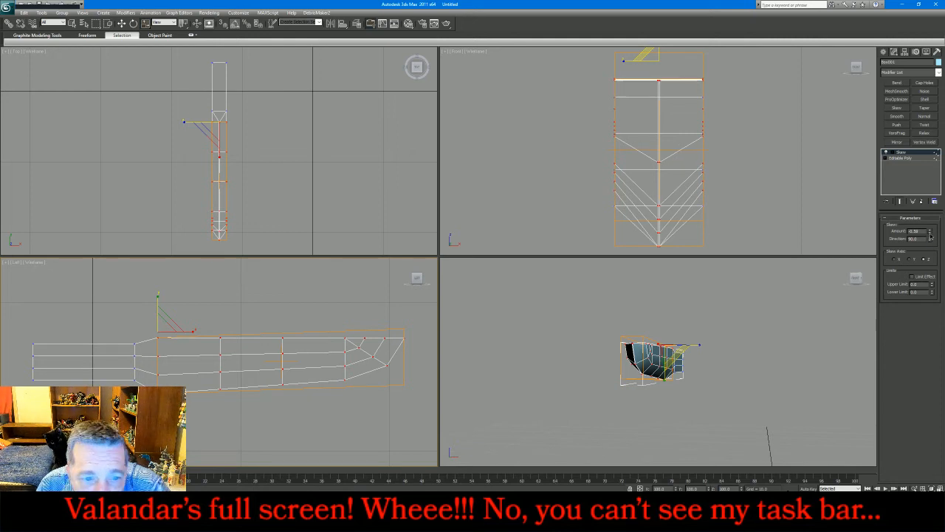
click(930, 234)
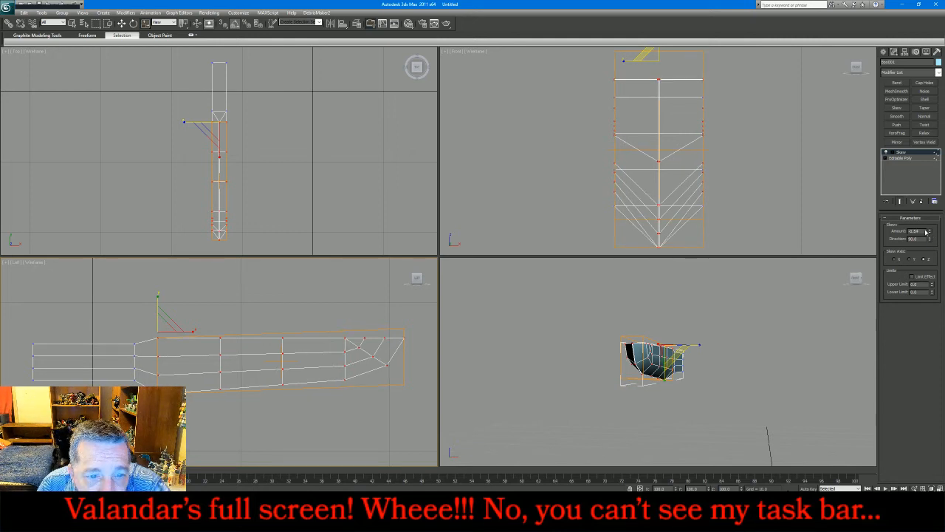
right_click(913, 157)
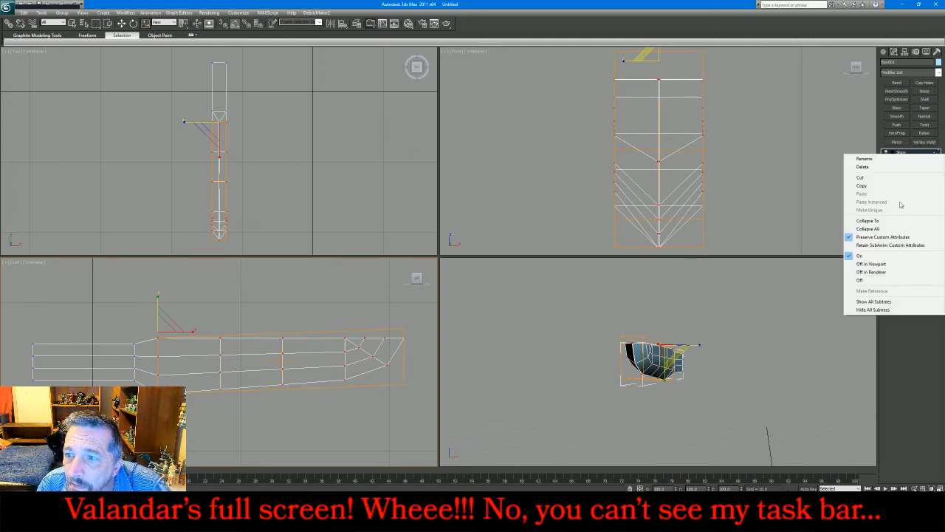
click(895, 224)
Step: Lower the blade's pivot to a Z position of 16 without moving the object
click(906, 53)
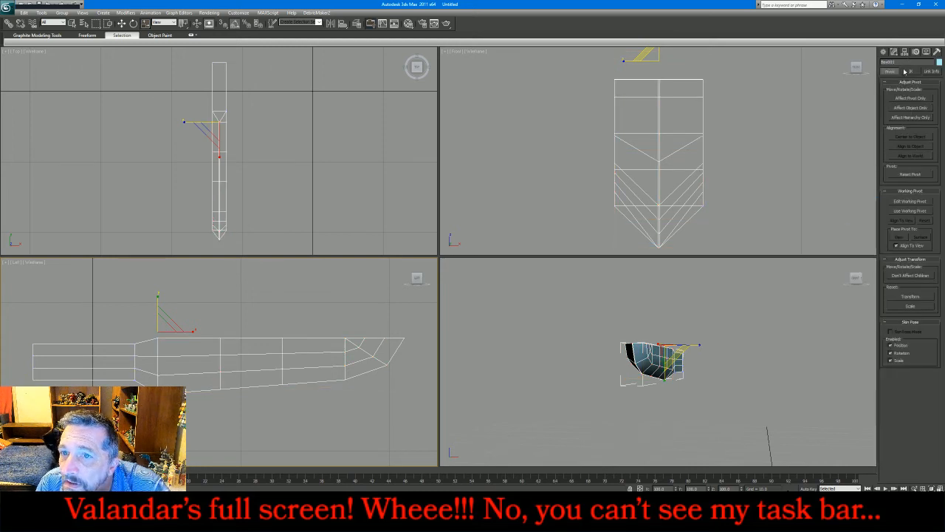
click(908, 99)
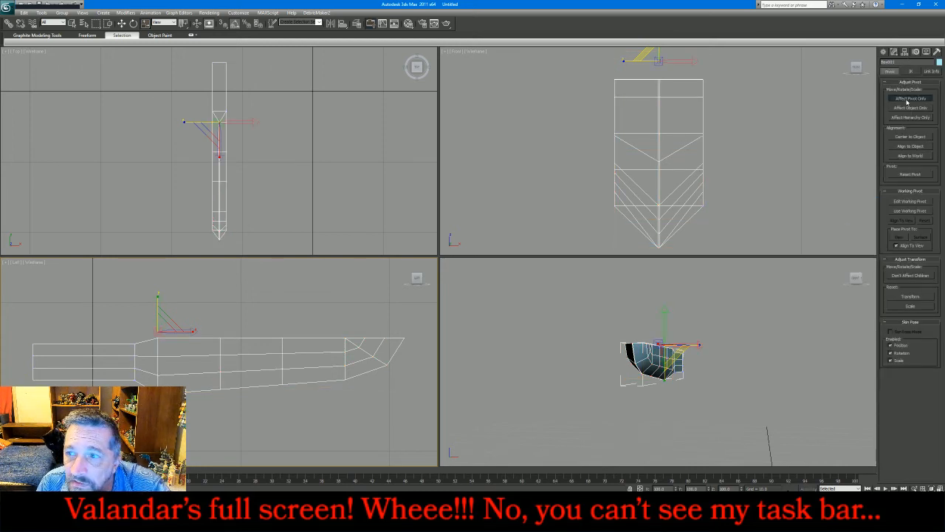
click(121, 23)
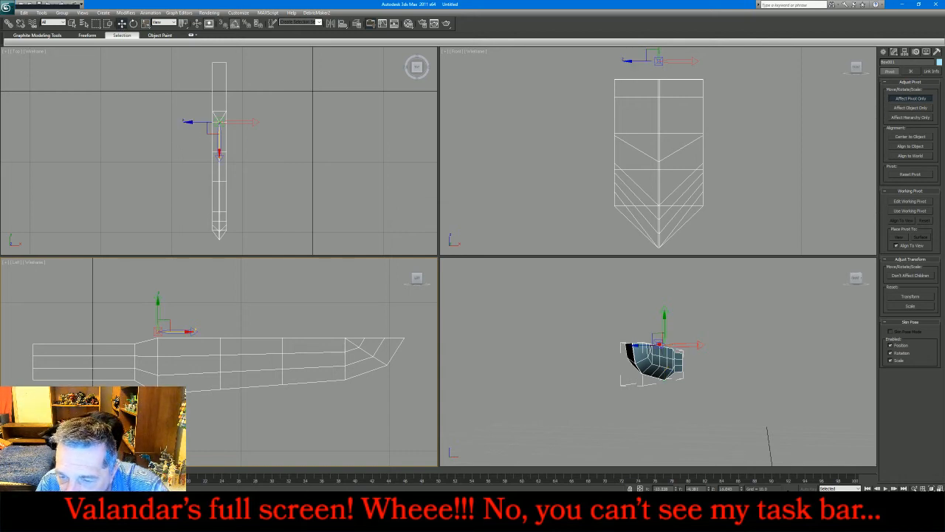
text(16)
key(Return)
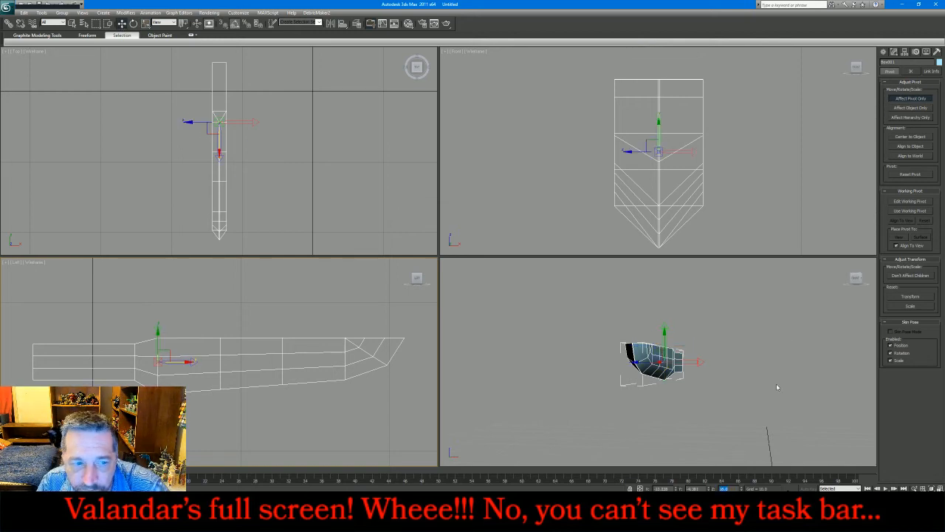
Step: Apply a Taper modifier with a slight amount to the blade's vertices, restrict its effect to the X axis, and collapse it
click(893, 51)
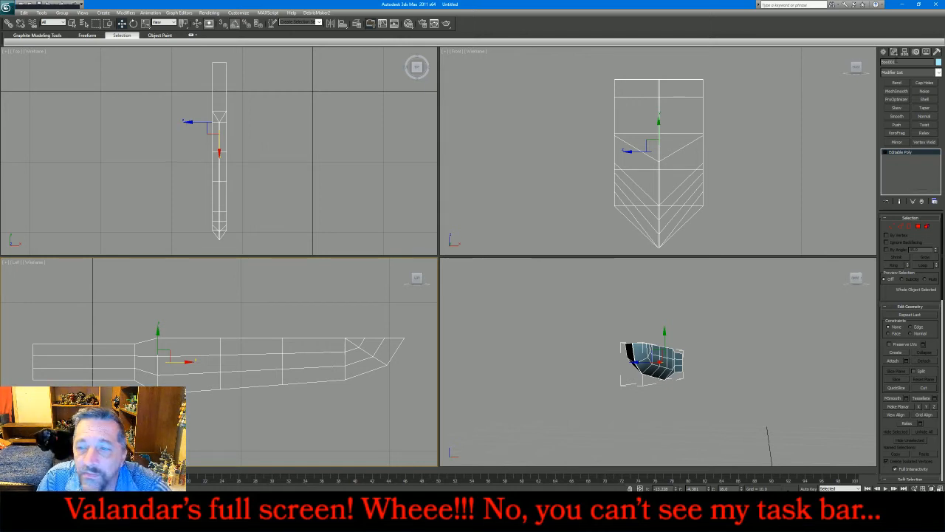
click(894, 226)
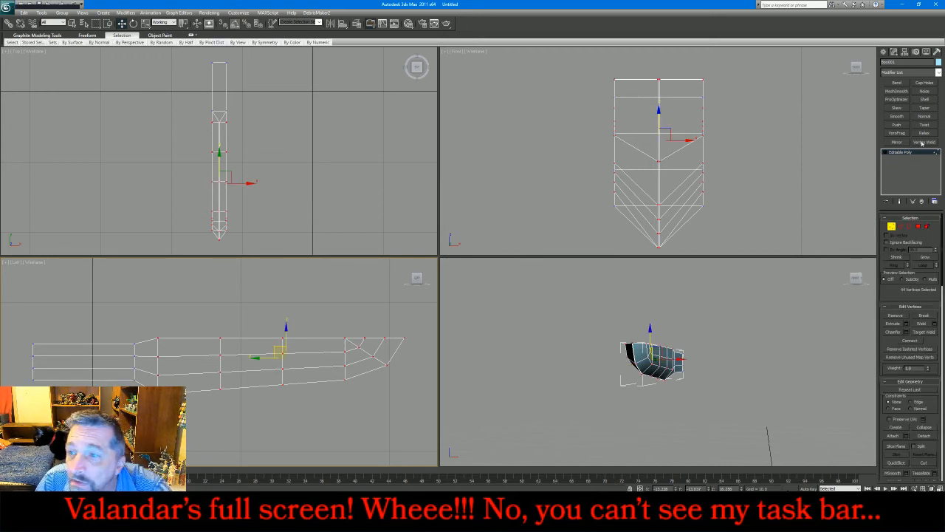
click(925, 108)
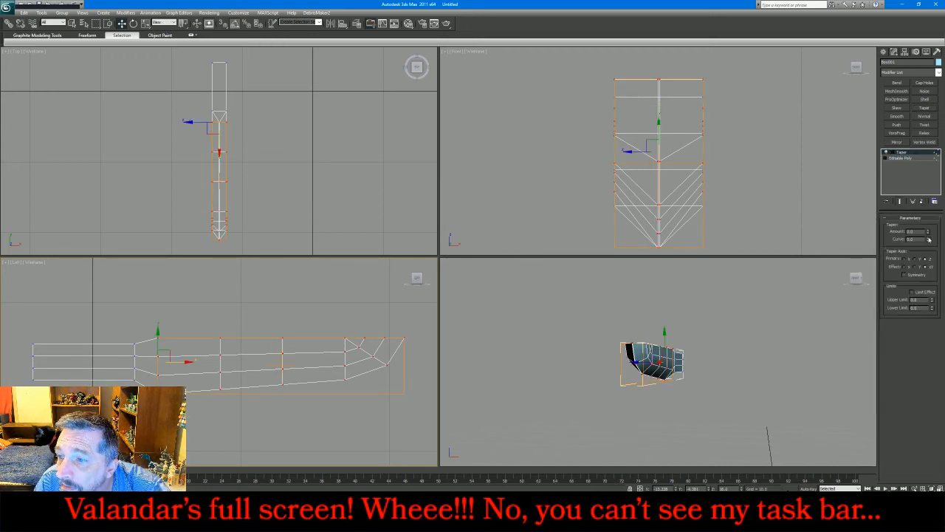
mouse_move(928, 231)
mouse_down()
mouse_move(928, 212)
mouse_move(928, 237)
mouse_up()
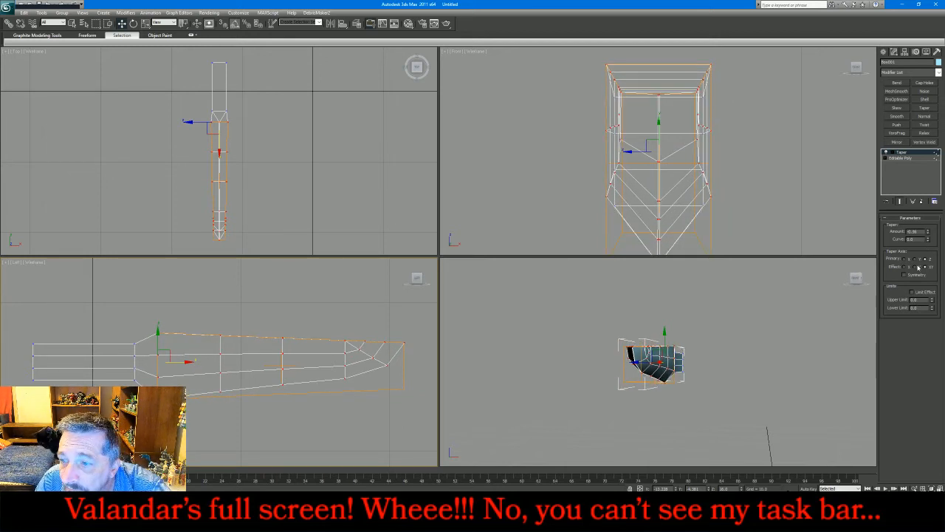
click(904, 268)
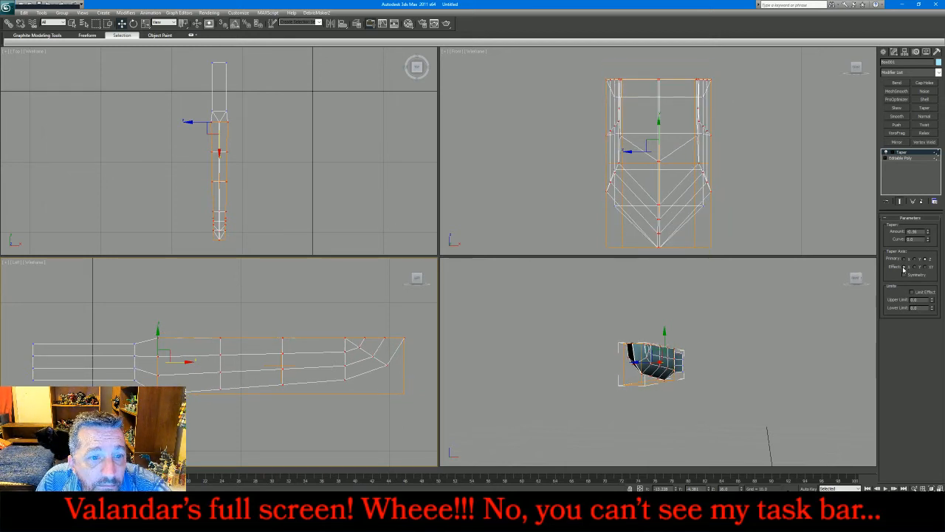
right_click(905, 152)
click(883, 237)
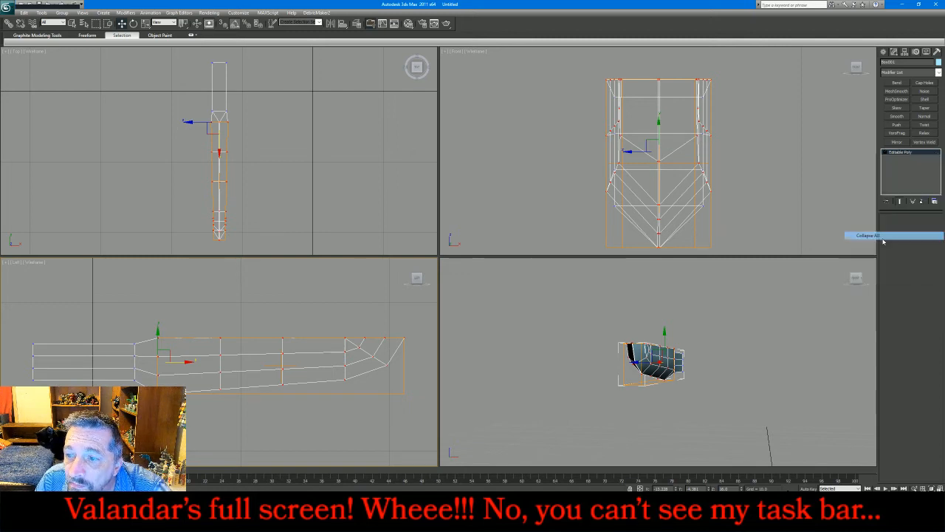
Step: Scale the blade's vertices slightly narrower along X in the Top view using the View coordinate system, and clear the vertex selection
key(1)
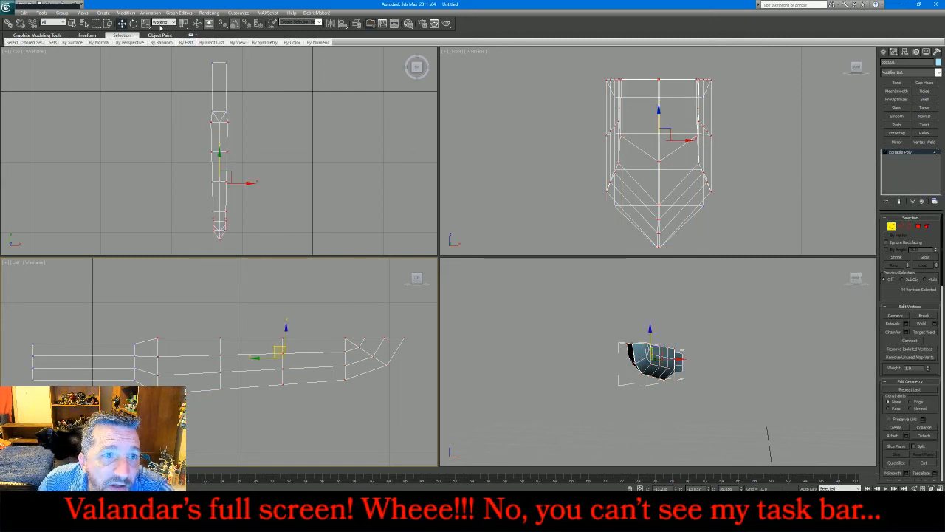
click(160, 22)
click(160, 31)
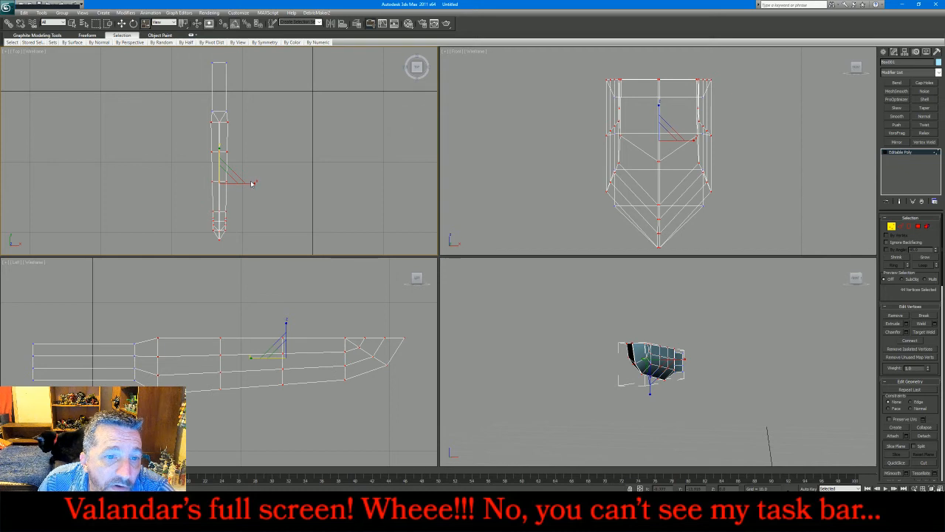
drag(251, 183, 246, 183)
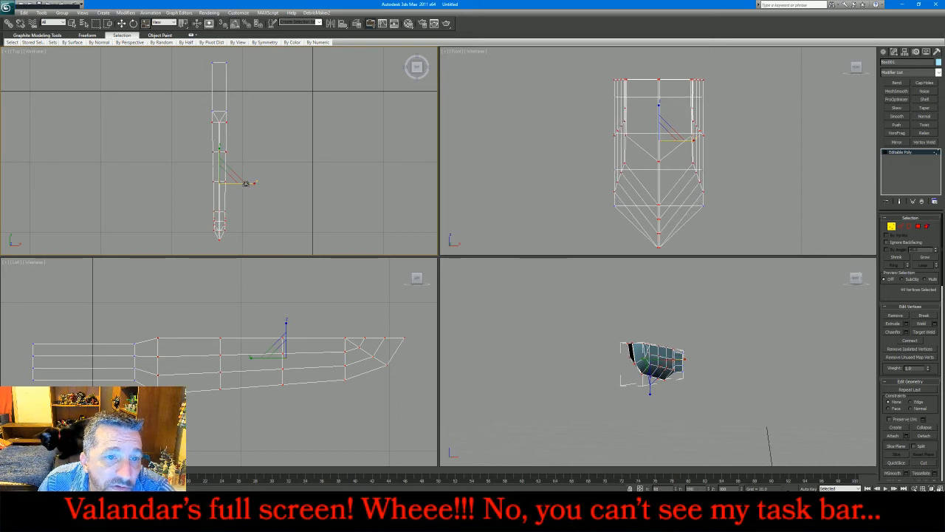
click(308, 184)
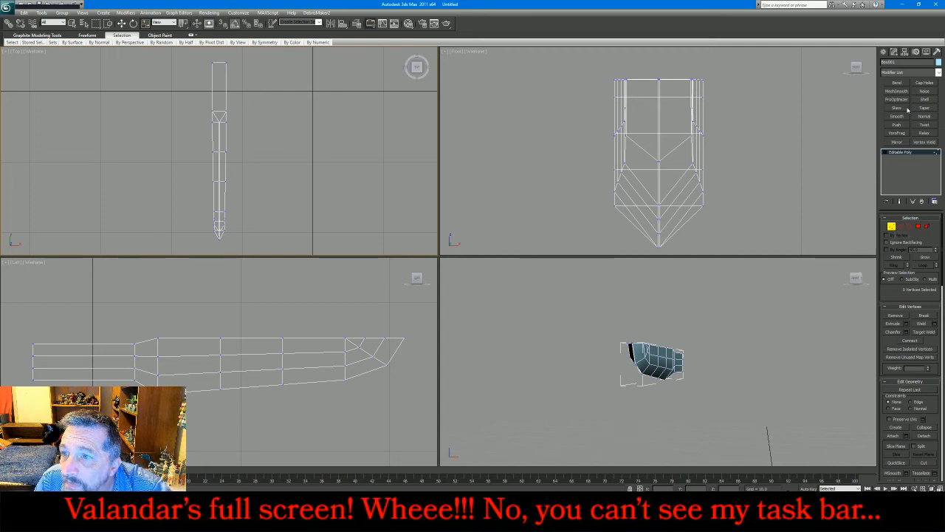
Step: Add a Bend modifier to the scimitar and select the blade's vertices beneath it so the bend acts on them
click(903, 83)
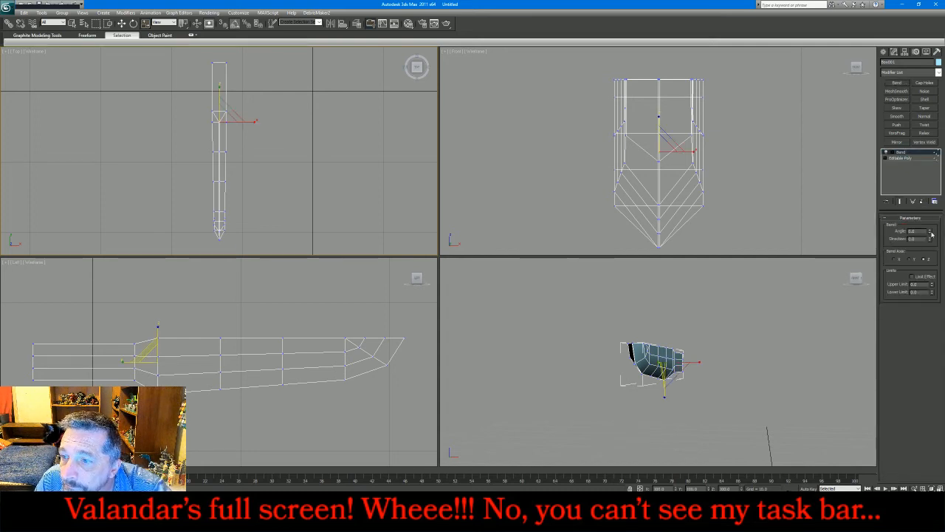
drag(931, 235, 928, 258)
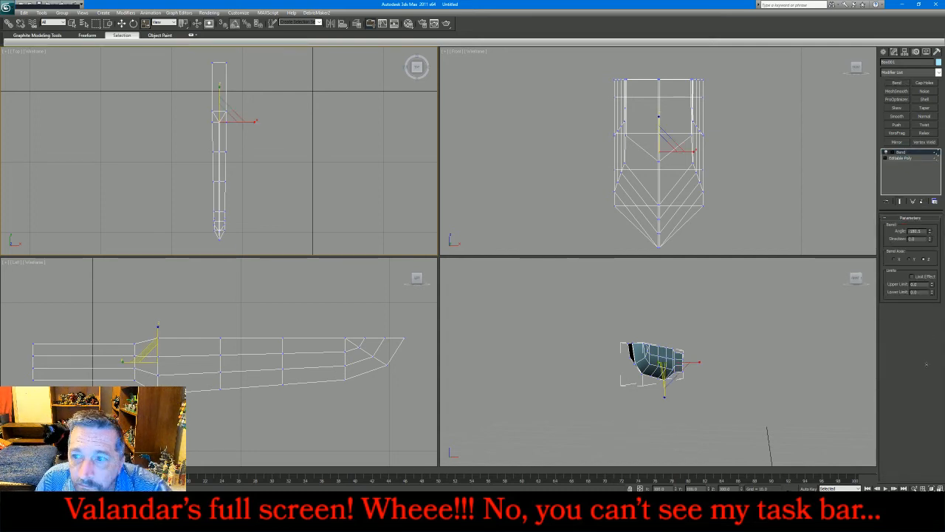
drag(927, 364, 927, 167)
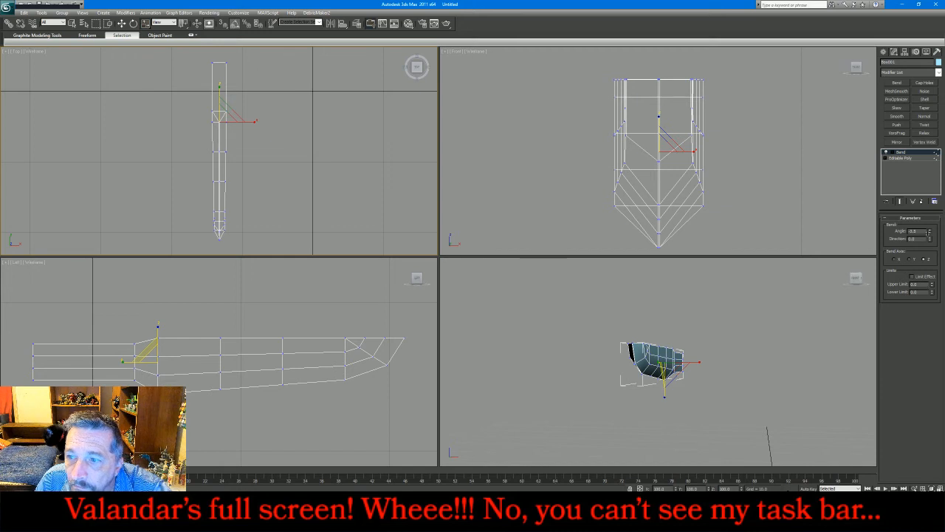
click(904, 159)
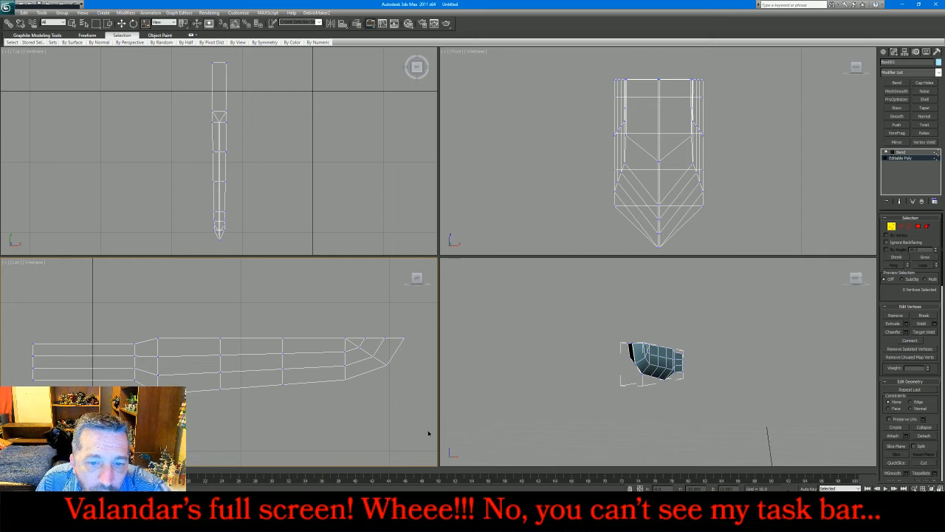
key(ctrl+a)
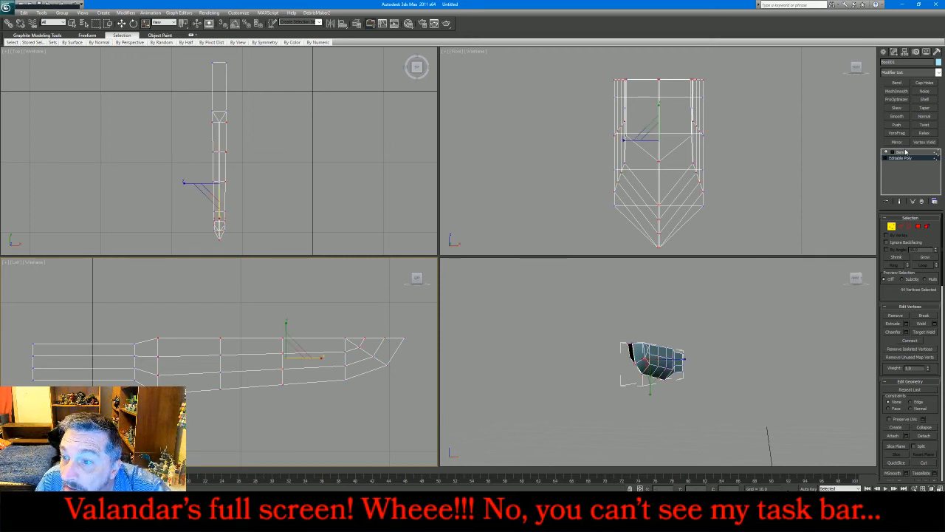
click(904, 152)
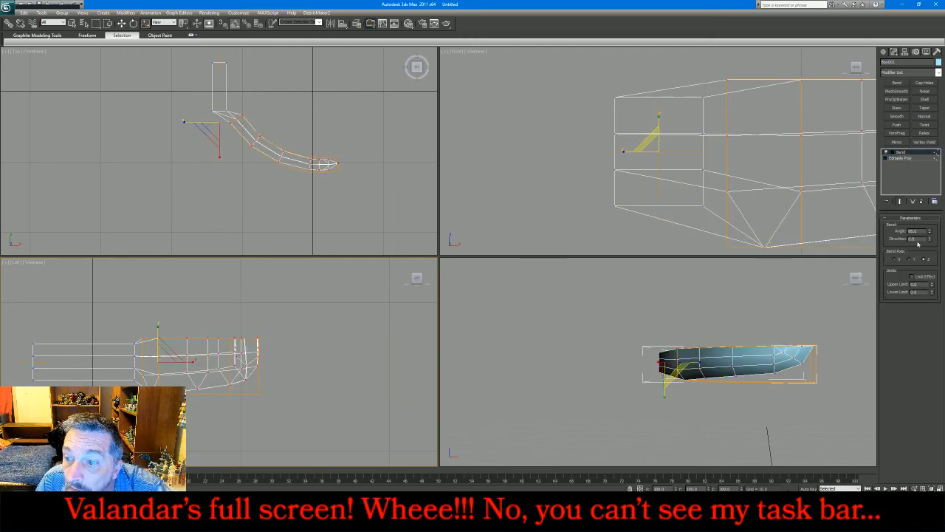
Step: Set the bend direction to 90 and the angle to about -48 so the blade curves upward, and collapse the modifier
text(90)
key(Return)
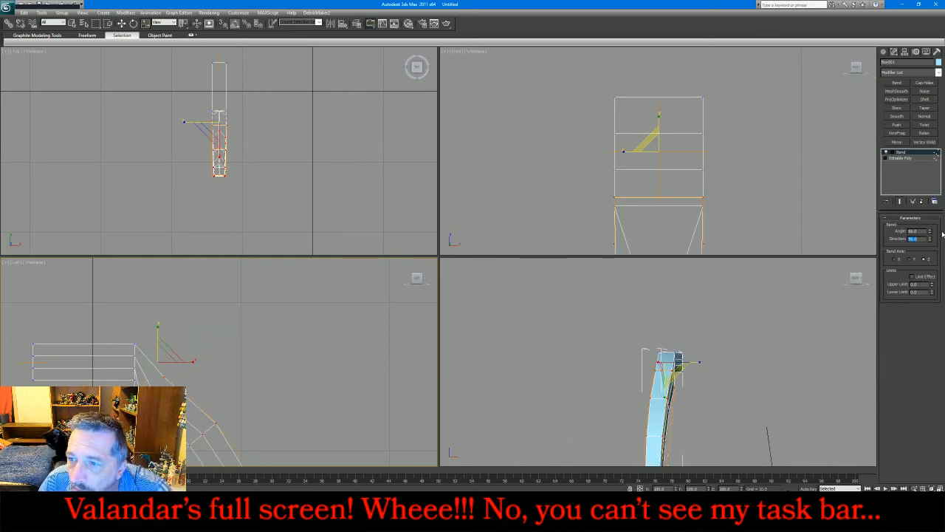
drag(930, 234, 930, 302)
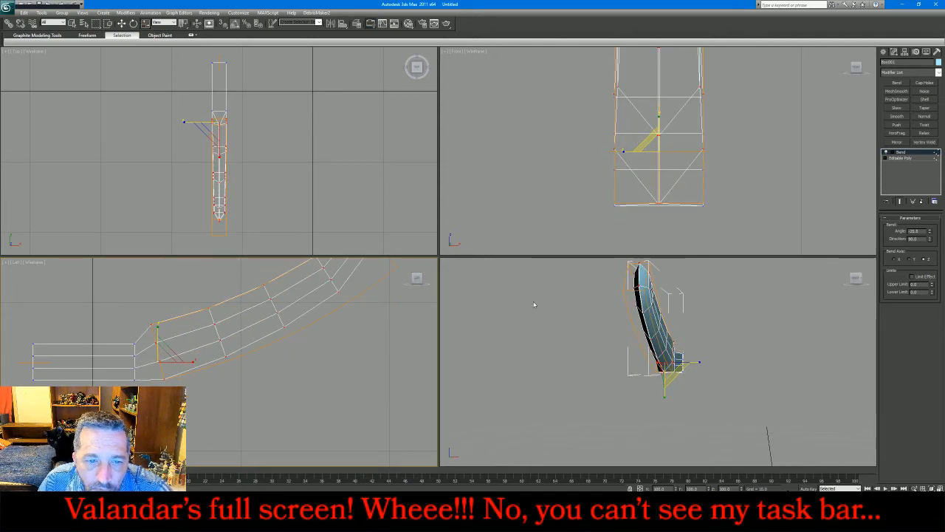
scroll(318, 384, down, 2)
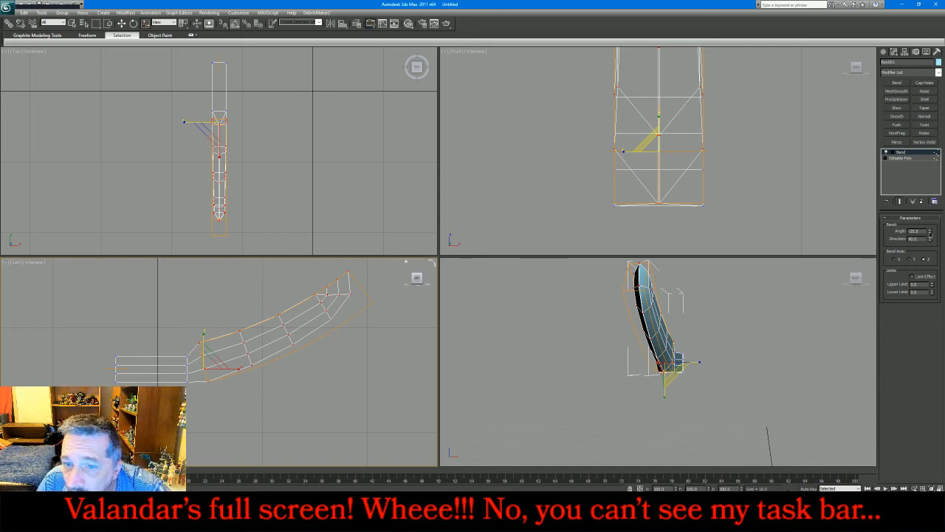
drag(929, 232, 932, 244)
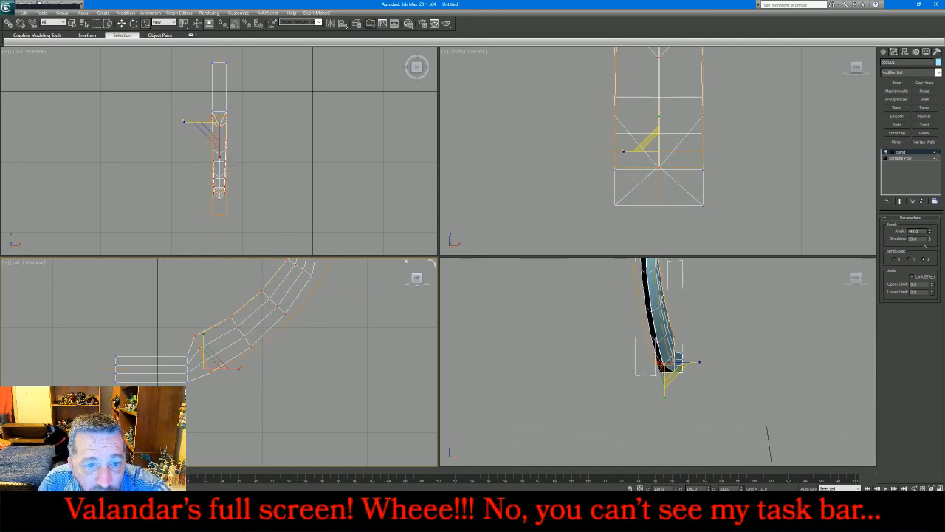
right_click(899, 183)
click(899, 237)
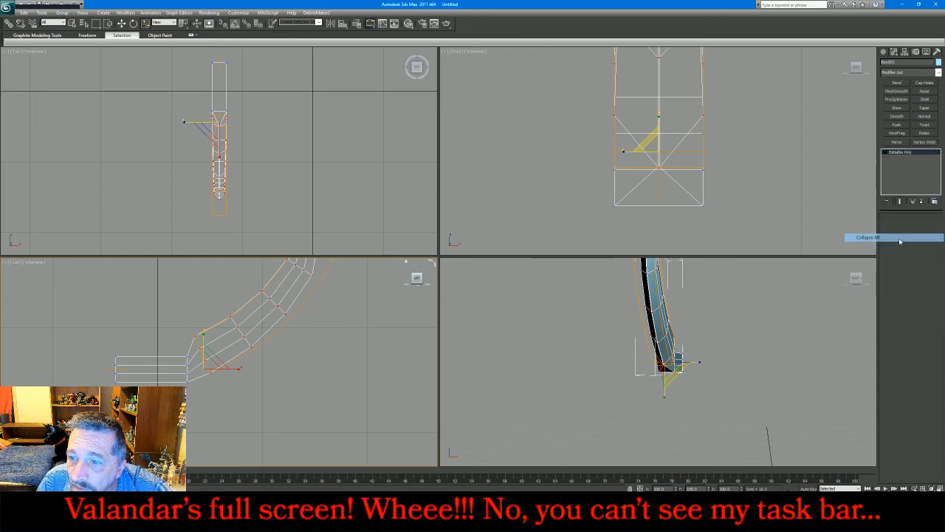
Step: Move the bent blade's vertices down toward the handle in the Left view and rotate them clockwise to lower the tip
click(892, 226)
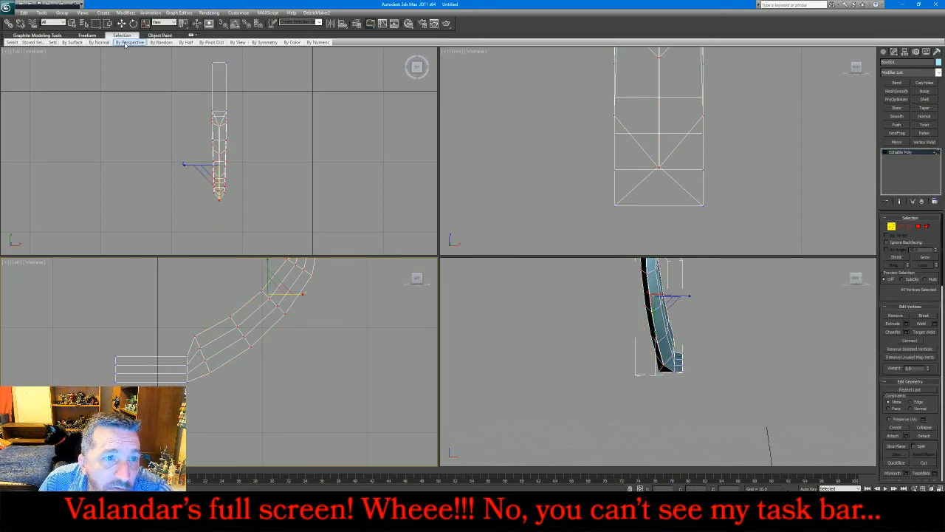
click(121, 23)
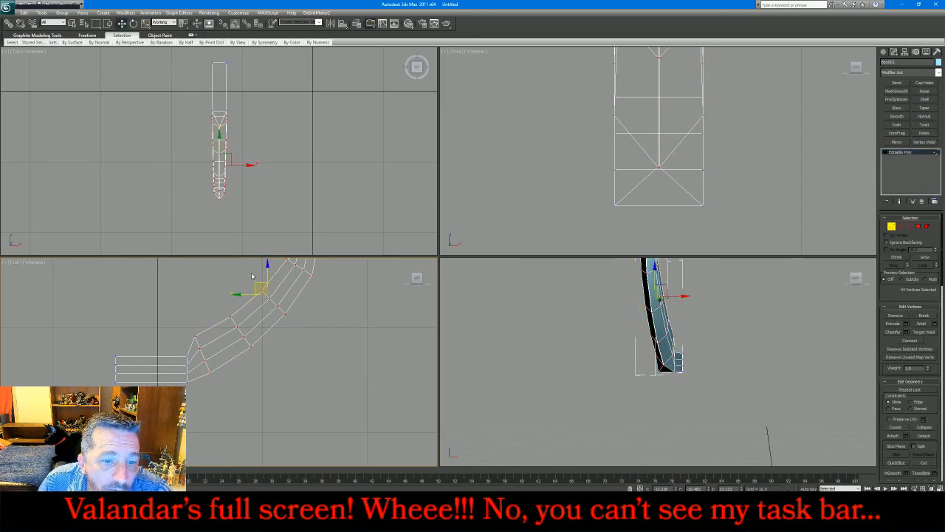
drag(255, 288, 247, 339)
click(132, 23)
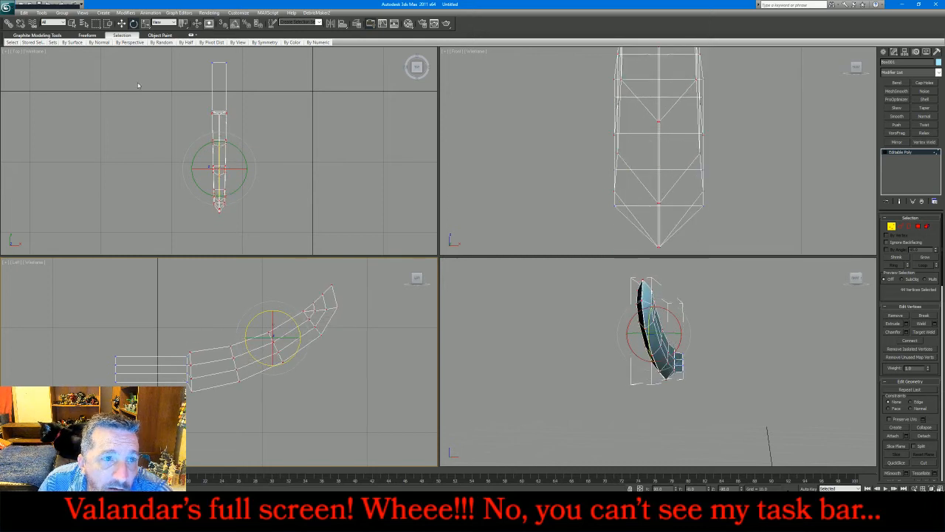
Step: Shift and rotate the blade's vertices further in the Left view until the blade's base lines up with the handle, and deselect them
click(121, 23)
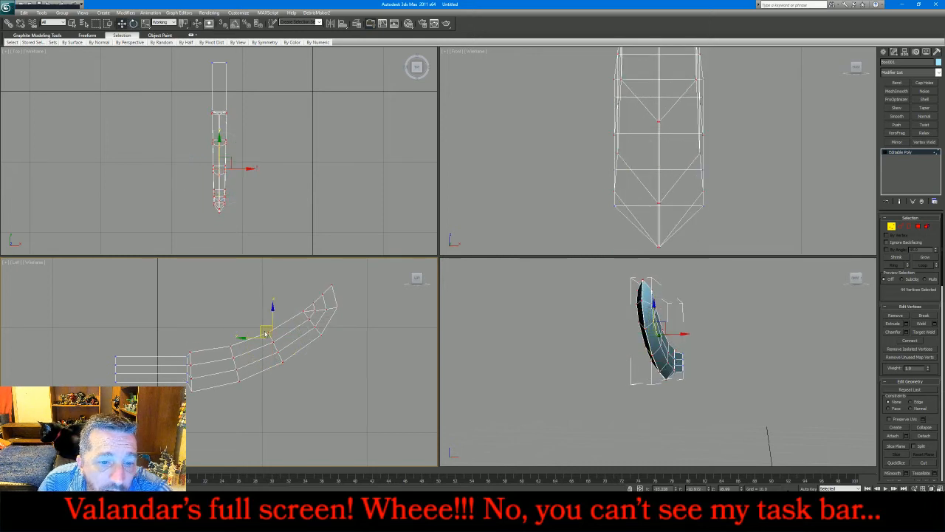
drag(262, 327, 310, 326)
click(134, 23)
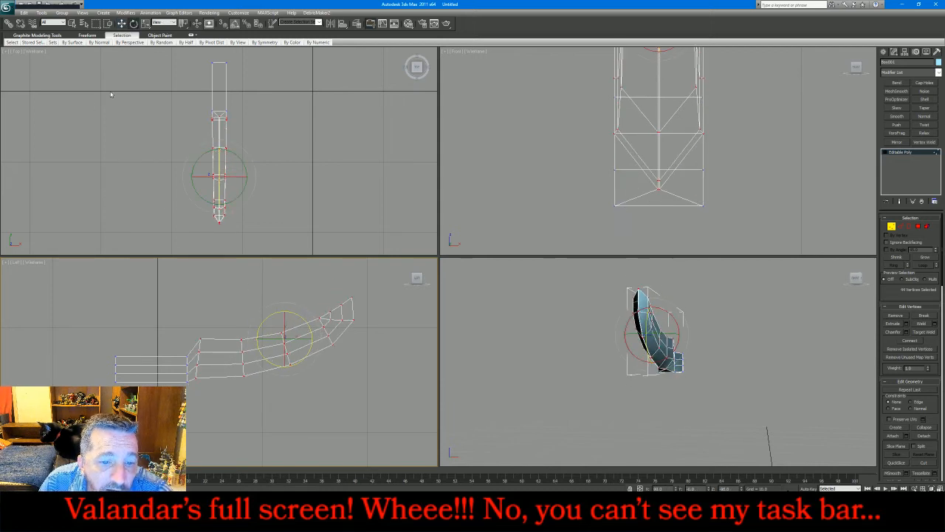
click(121, 23)
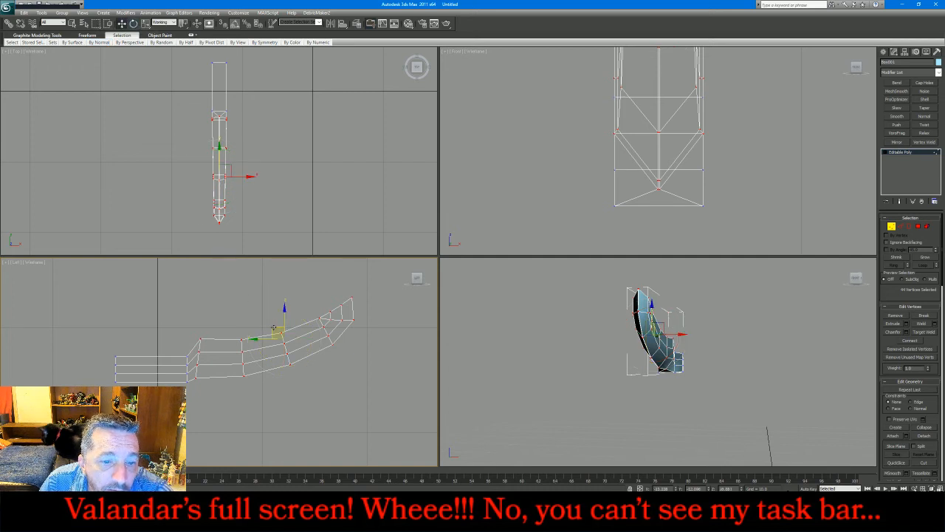
drag(273, 327, 274, 357)
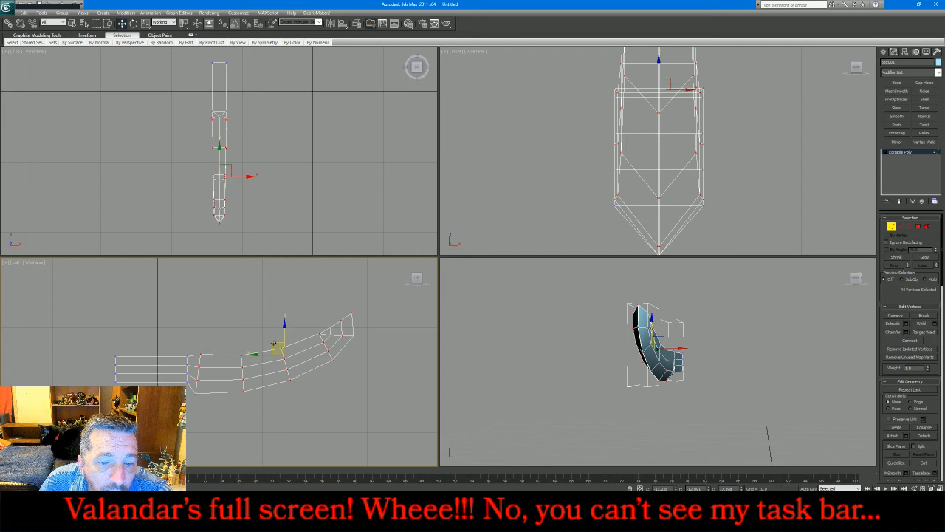
click(380, 309)
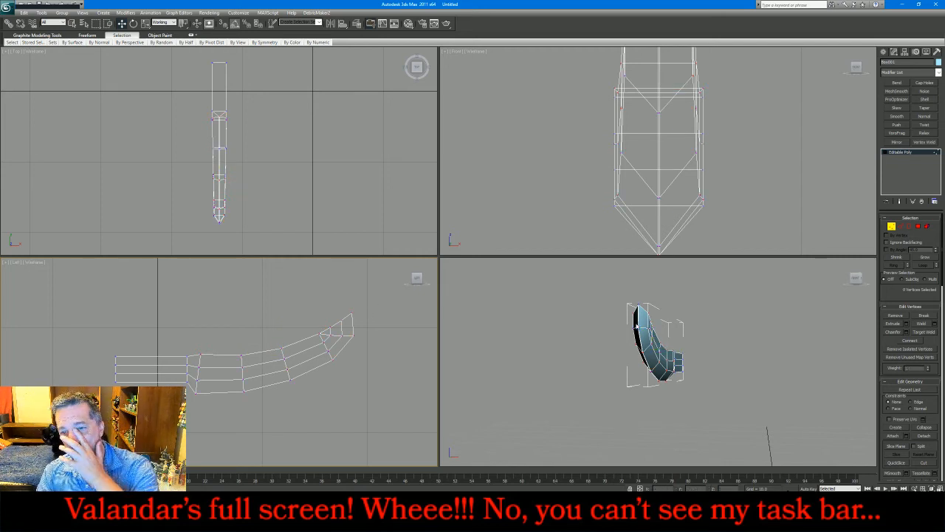
Step: Leave vertex editing and deselect the scimitar
click(892, 225)
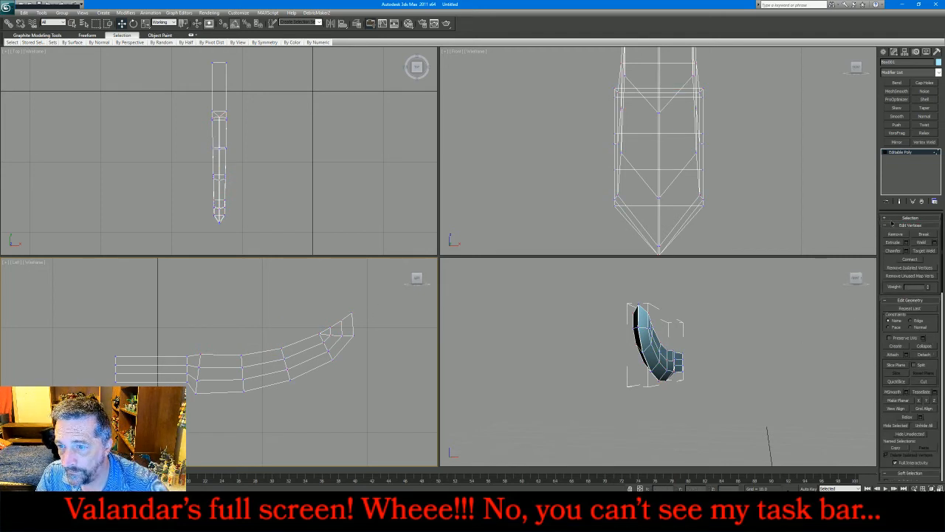
click(892, 228)
click(894, 228)
click(758, 341)
scroll(758, 340, down, 3)
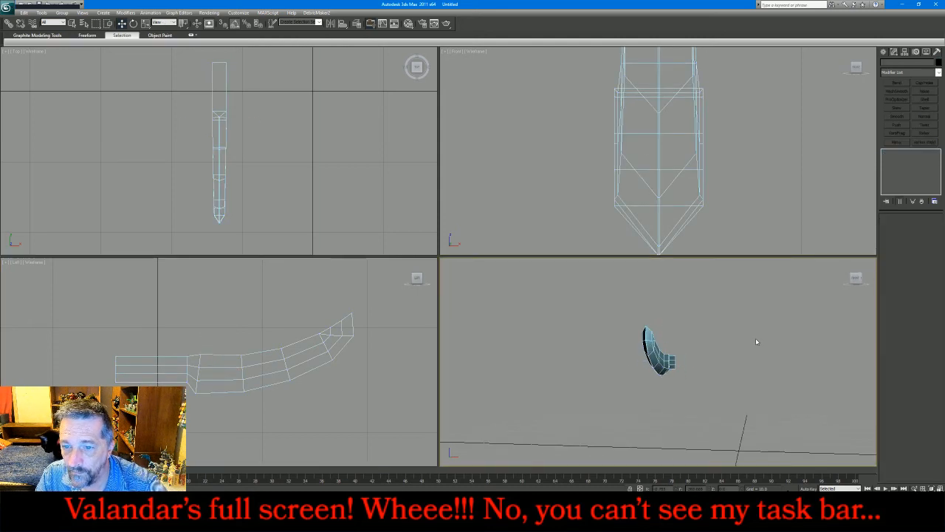
Step: Turn off Edged Faces in the perspective view and select the whole scimitar again
click(499, 267)
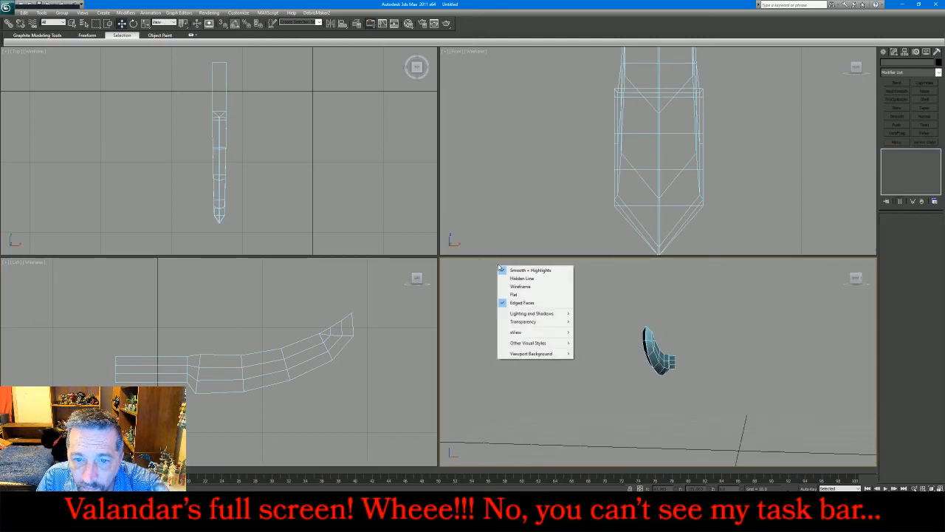
click(521, 305)
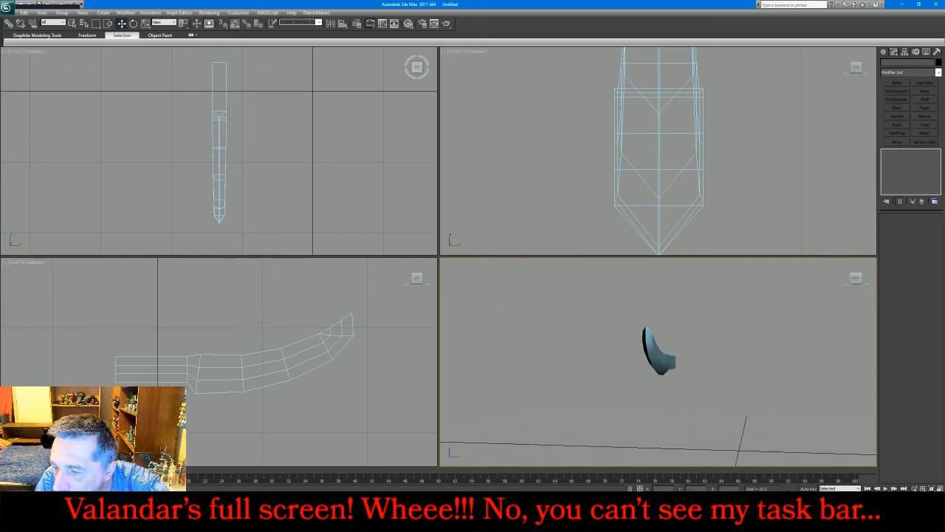
alt+middle_drag(655, 374, 680, 357)
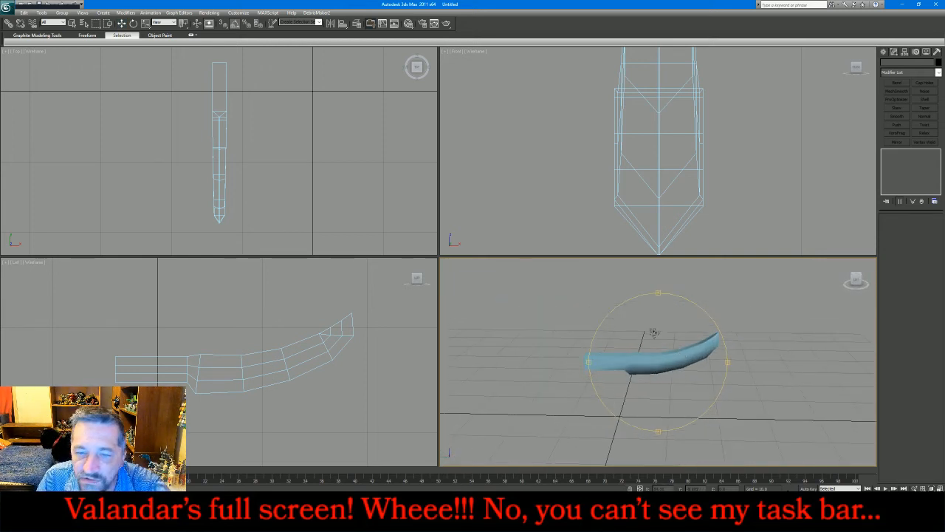
click(72, 23)
click(650, 360)
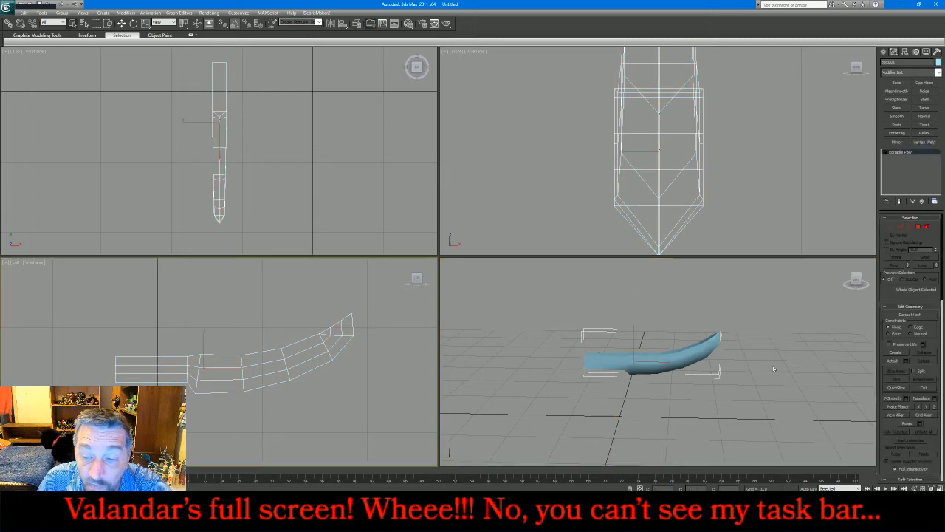
Step: Select the lengthwise edge loops along the blade's spine and bevel, leaving the handle's edges out of the selection
click(900, 226)
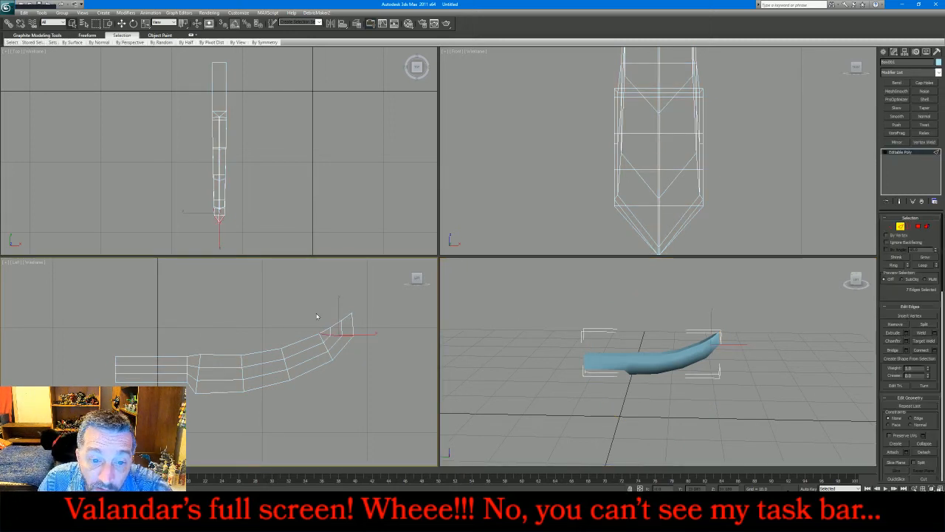
drag(340, 306, 366, 333)
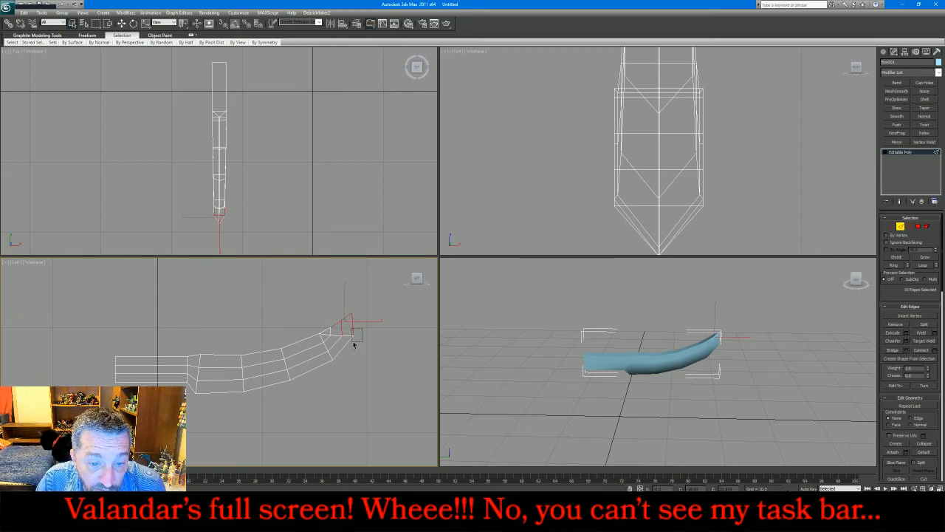
ctrl+click(303, 341)
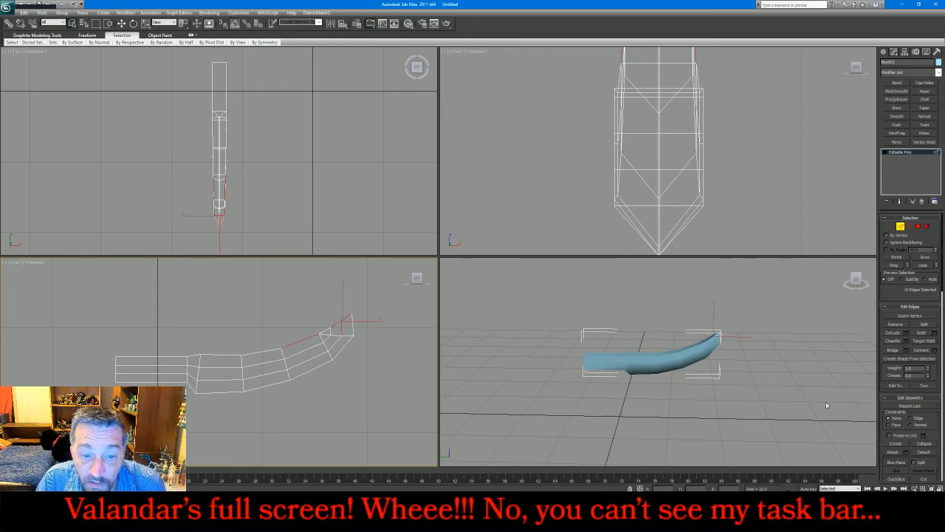
click(924, 264)
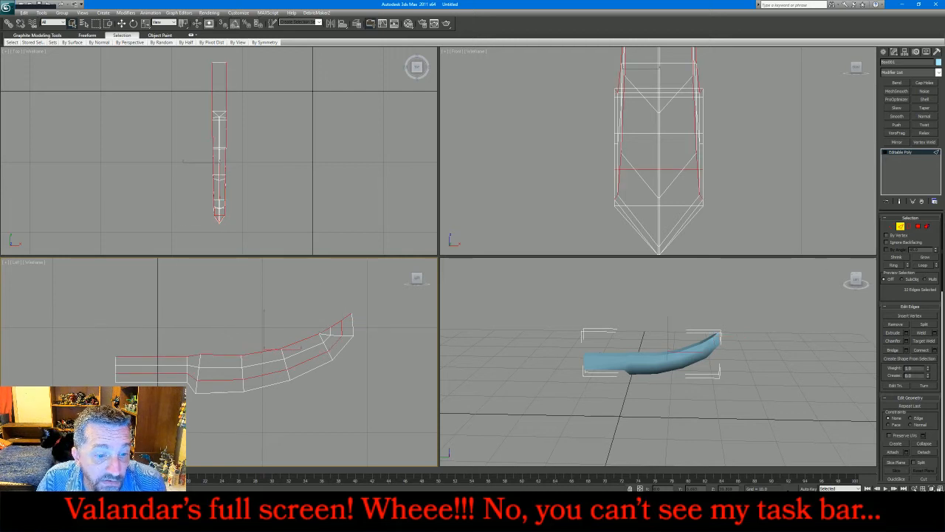
drag(93, 324, 189, 441)
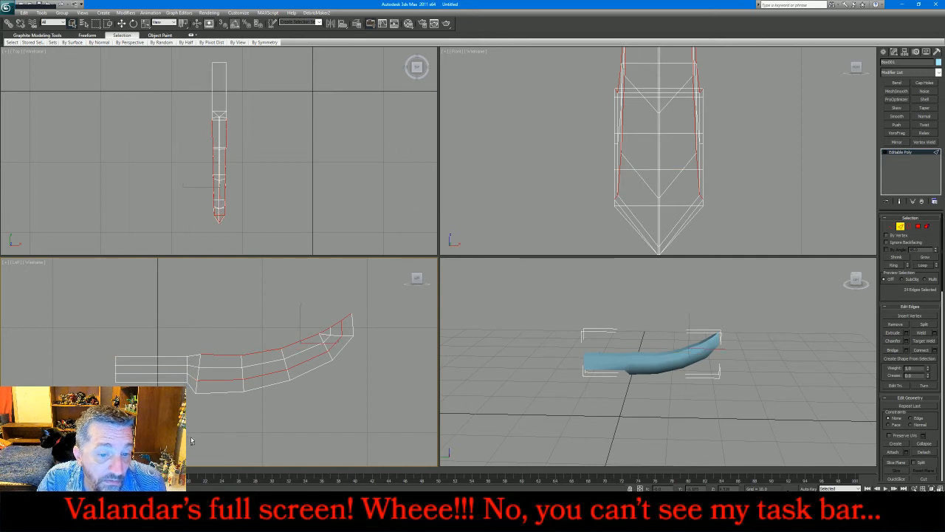
key(z)
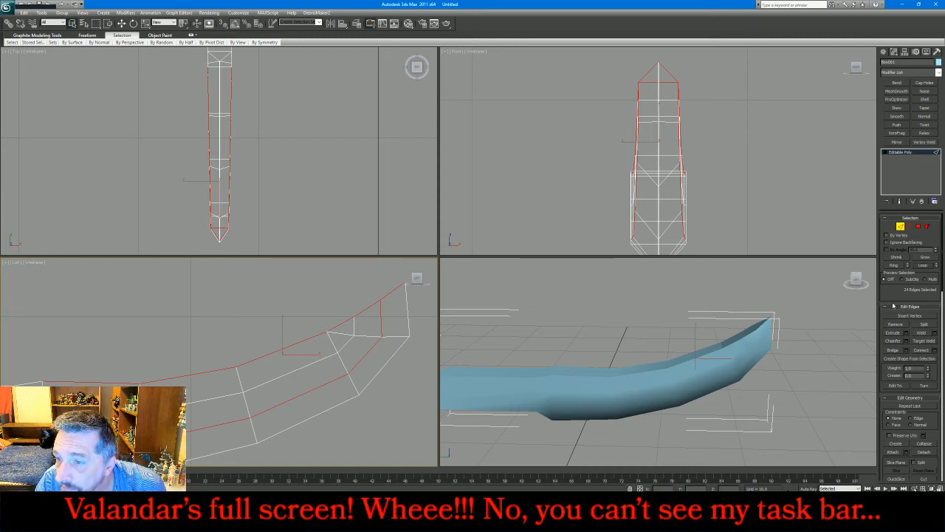
Step: Apply a Smooth modifier to the whole scimitar and collapse the modifier stack back to an editable poly
click(900, 226)
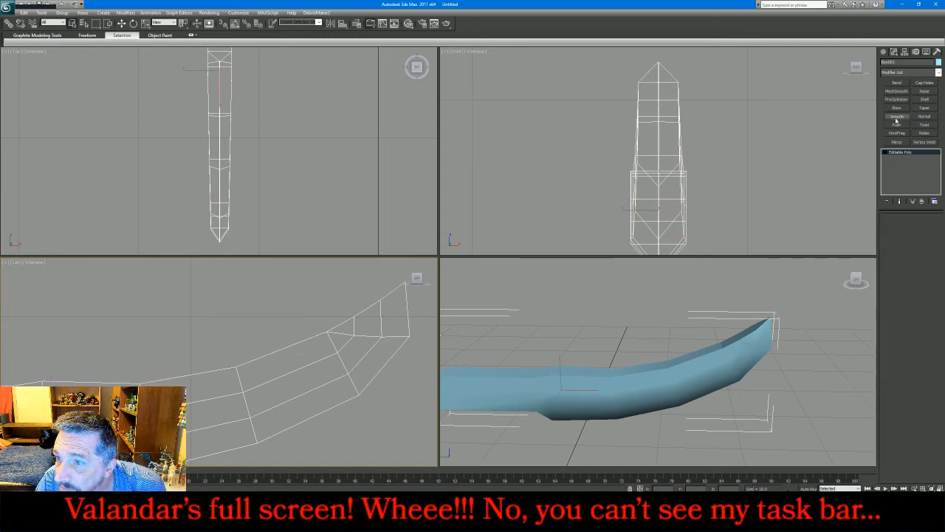
click(896, 117)
click(888, 258)
right_click(900, 166)
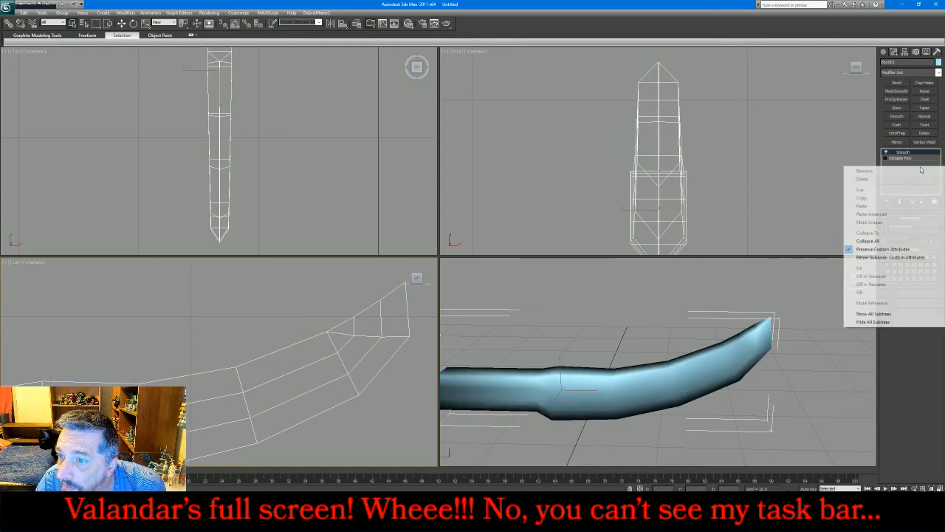
click(887, 242)
Step: Chamfer the selected blade edges by an amount of 0.001
click(900, 226)
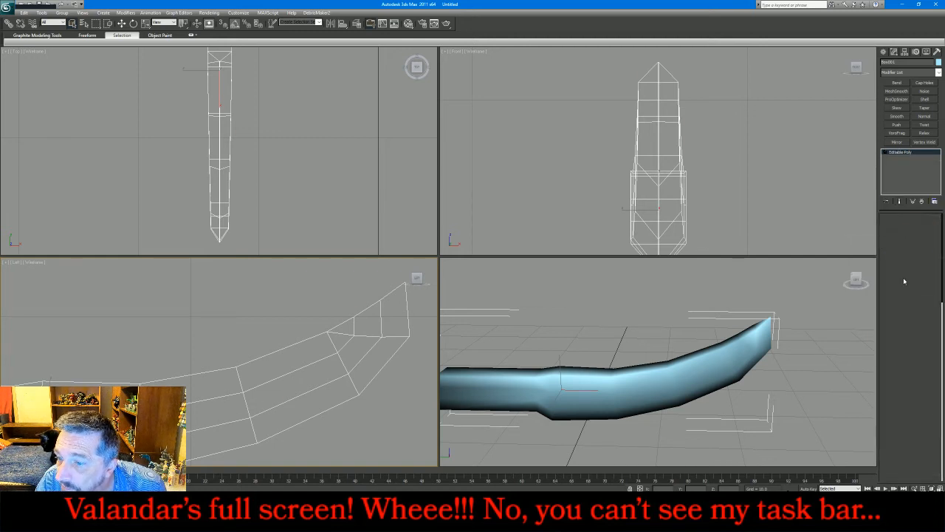
click(907, 341)
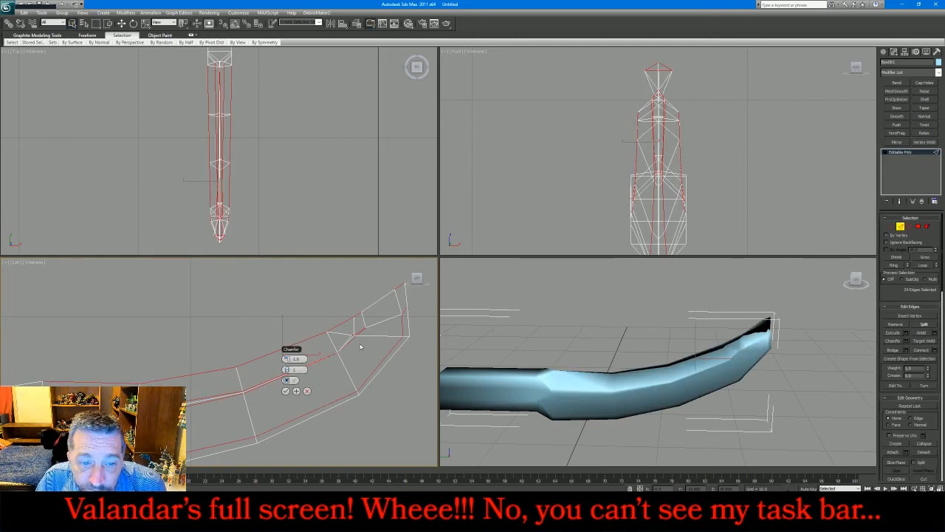
text(.)
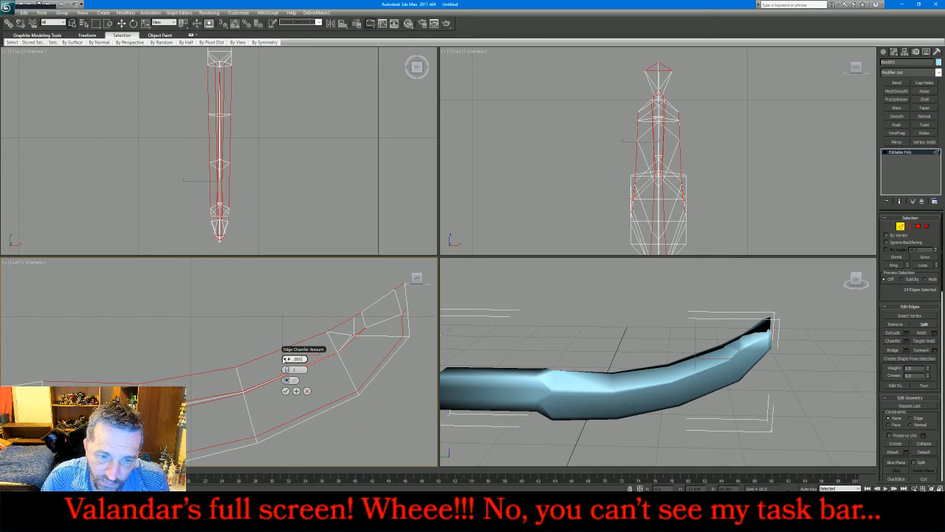
text(001)
key(Return)
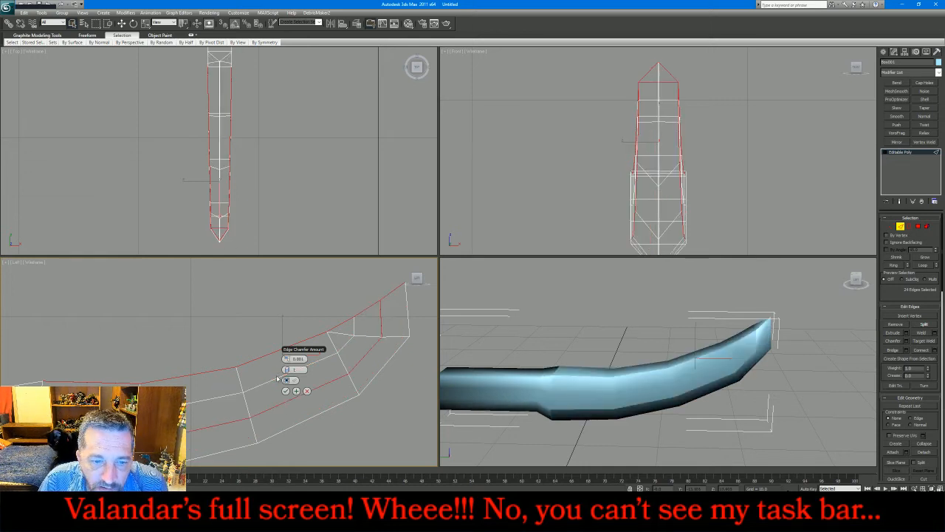
click(286, 391)
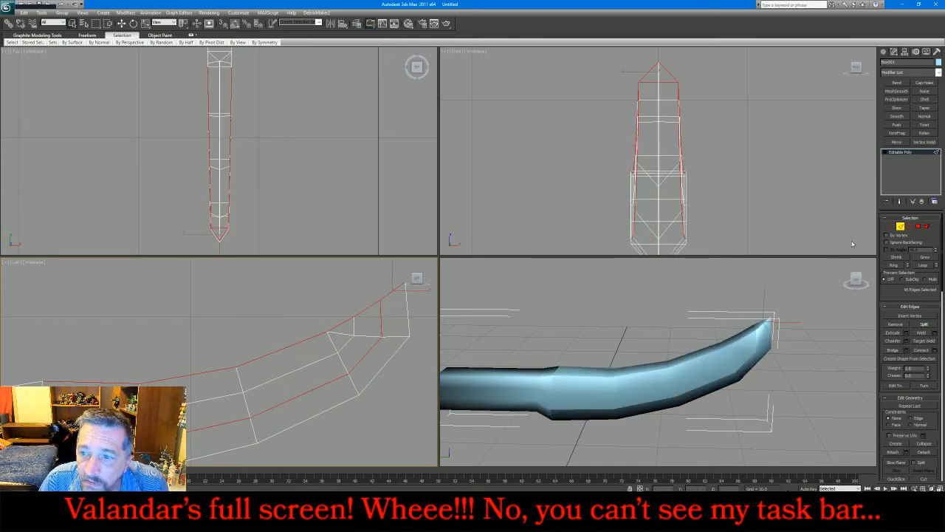
Step: Weld the overlapping vertices where the chamfered blade edges meet the handle, and leave vertex editing
click(891, 226)
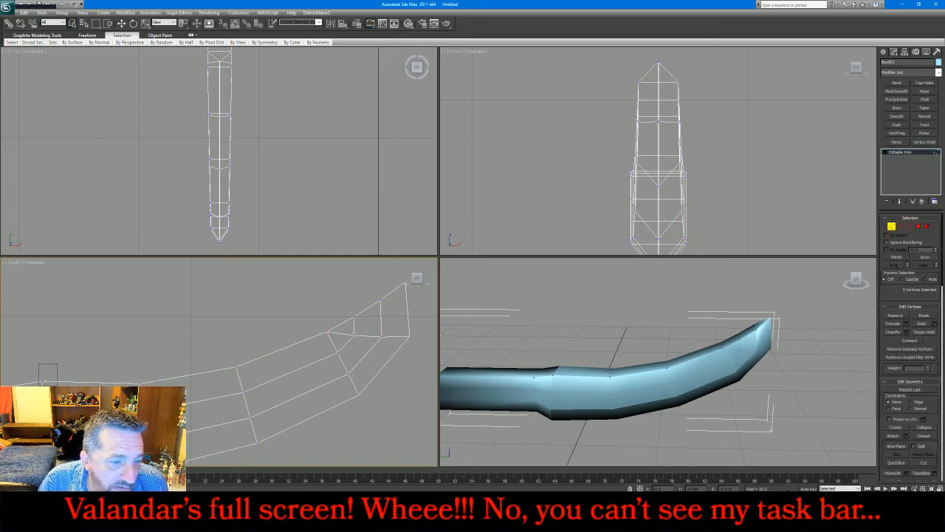
ctrl+drag(25, 427, 60, 460)
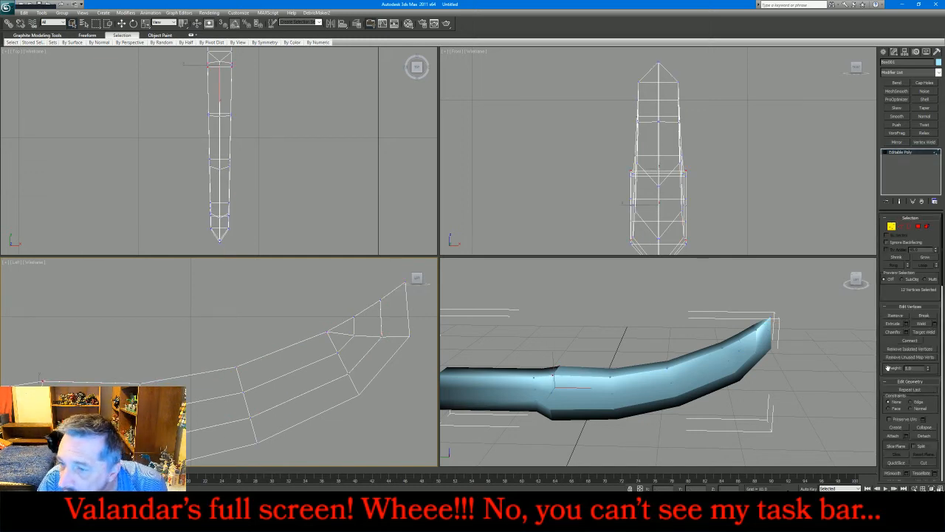
click(923, 326)
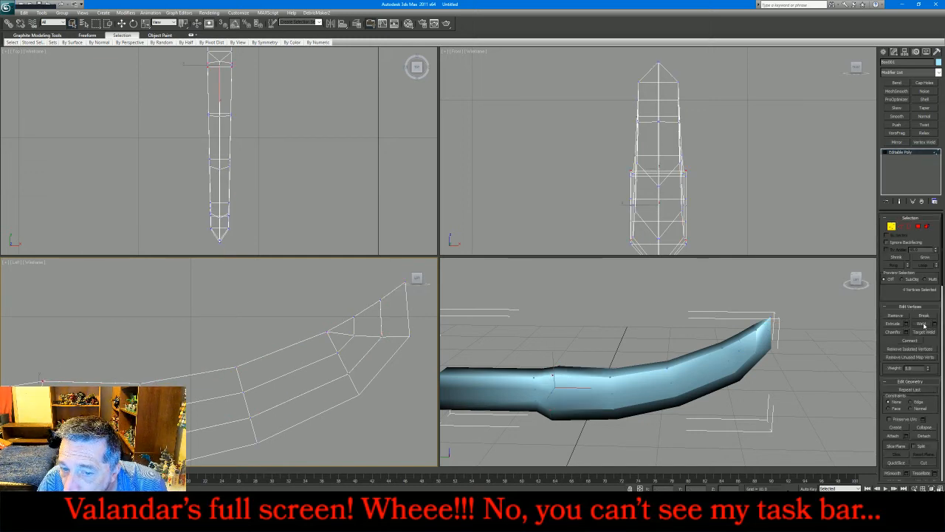
click(892, 227)
scroll(777, 322, down, 2)
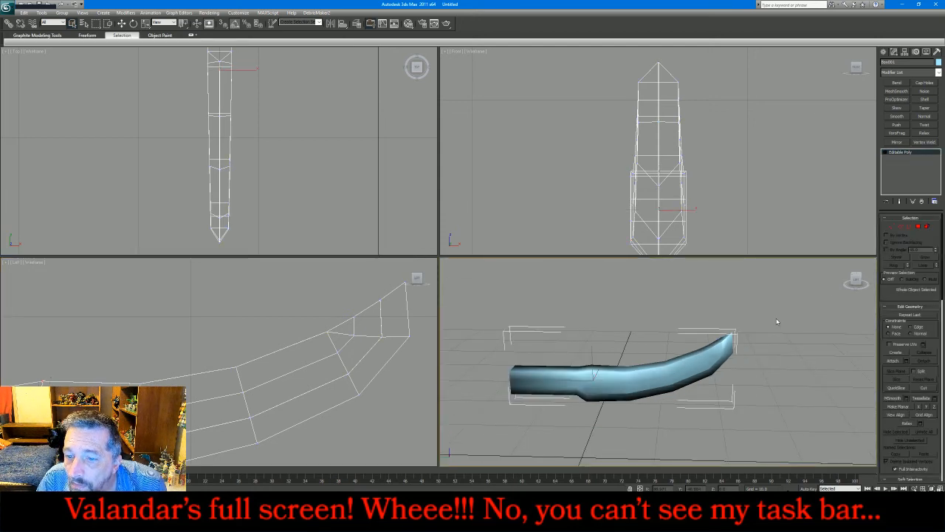
Step: Apply MeshSmooth to the scimitar with 2 iterations and check the smoothed shape in the perspective view
click(897, 91)
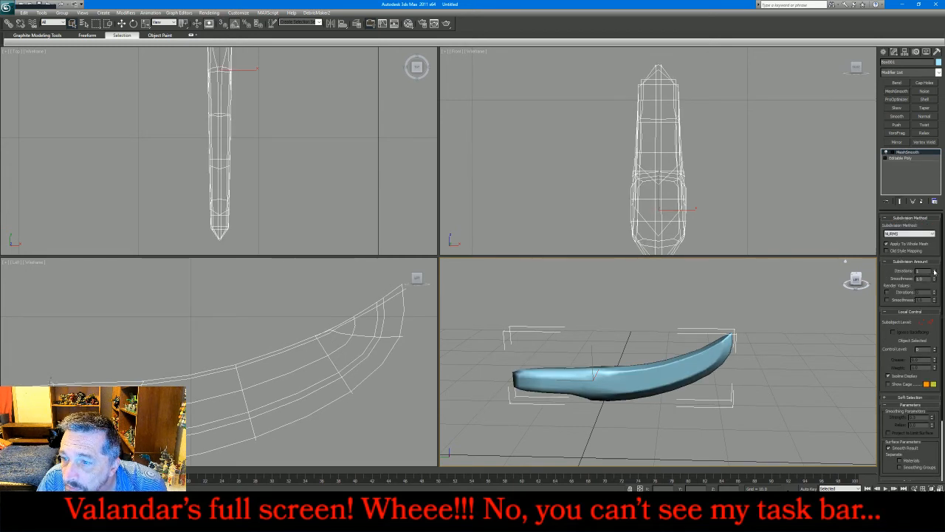
click(934, 272)
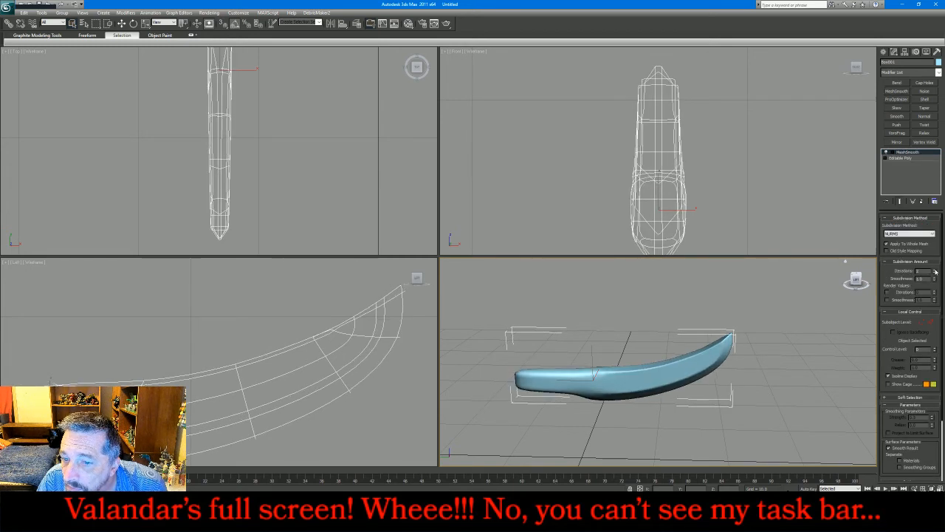
click(930, 489)
mouse_move(660, 373)
mouse_down()
mouse_move(633, 336)
mouse_move(584, 323)
mouse_move(517, 333)
mouse_move(509, 350)
mouse_move(660, 367)
mouse_up()
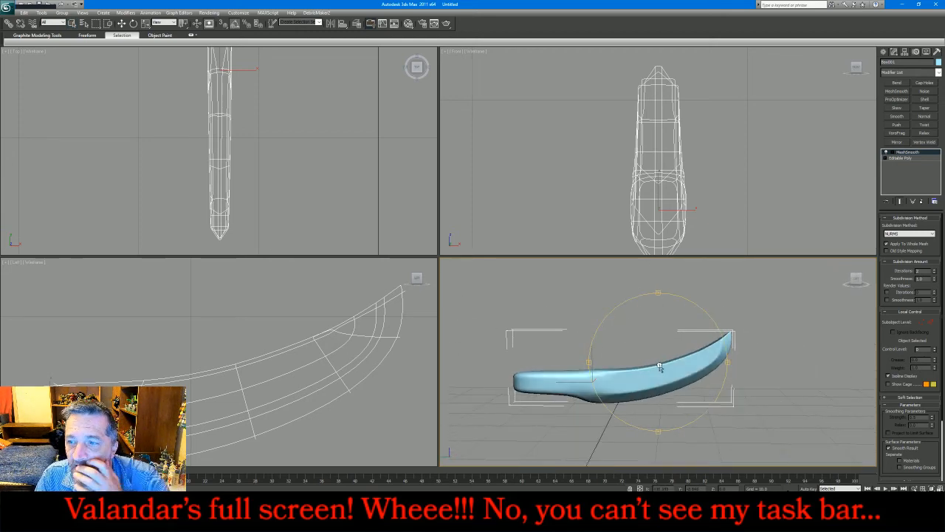
Step: Connect the handle's lengthwise edges with a new edge loop slid close to the blade, and return to the MeshSmooth level
click(901, 158)
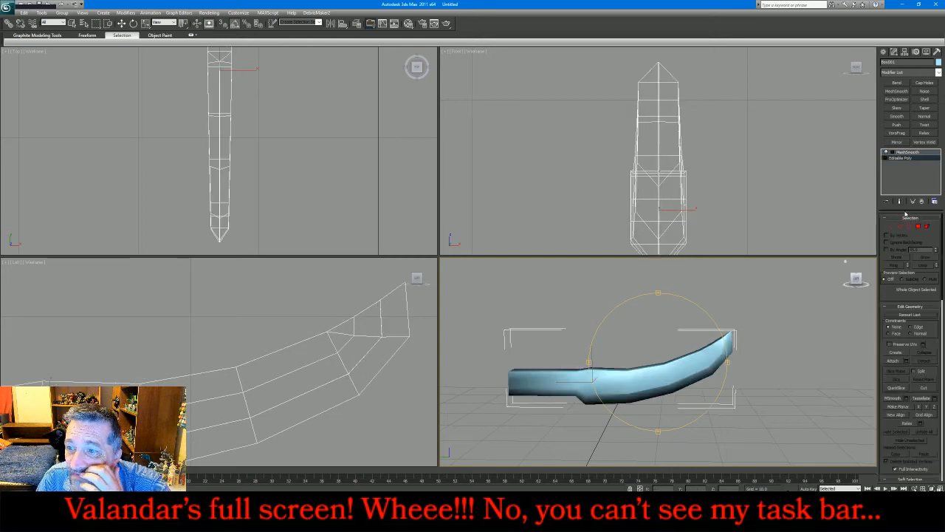
click(901, 226)
click(170, 328)
scroll(312, 355, down, 3)
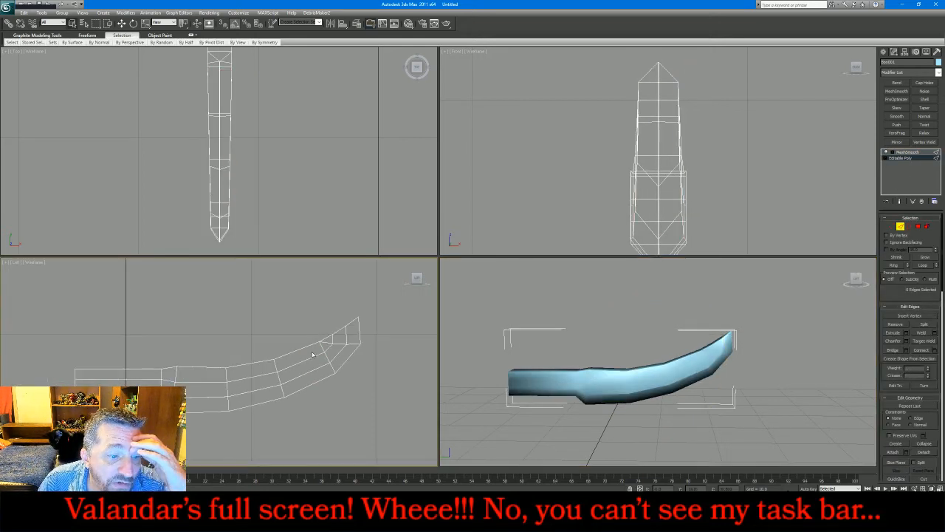
drag(115, 342, 141, 423)
scroll(126, 423, up, 2)
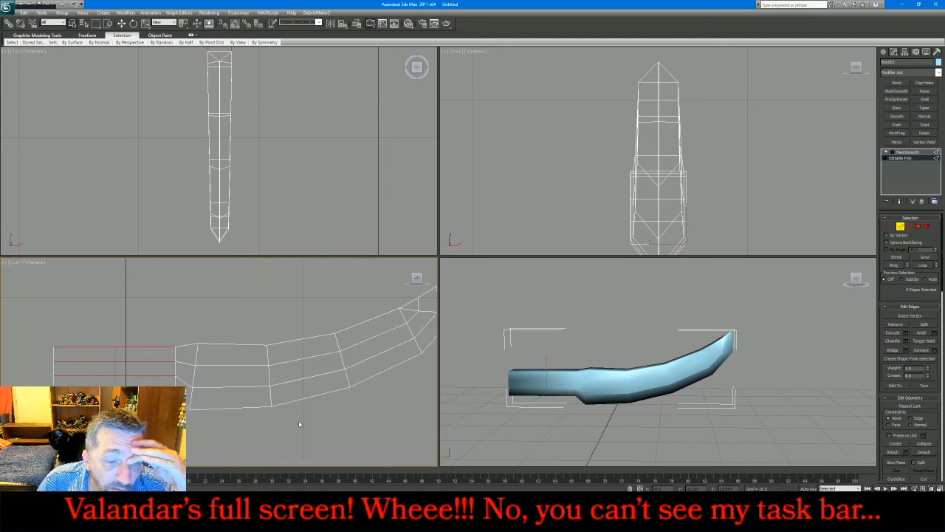
click(935, 351)
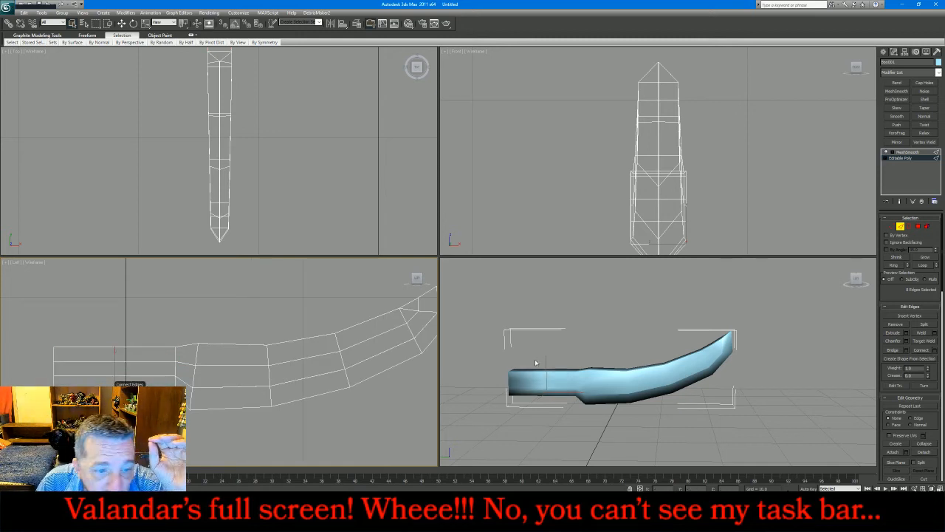
drag(120, 422, 239, 433)
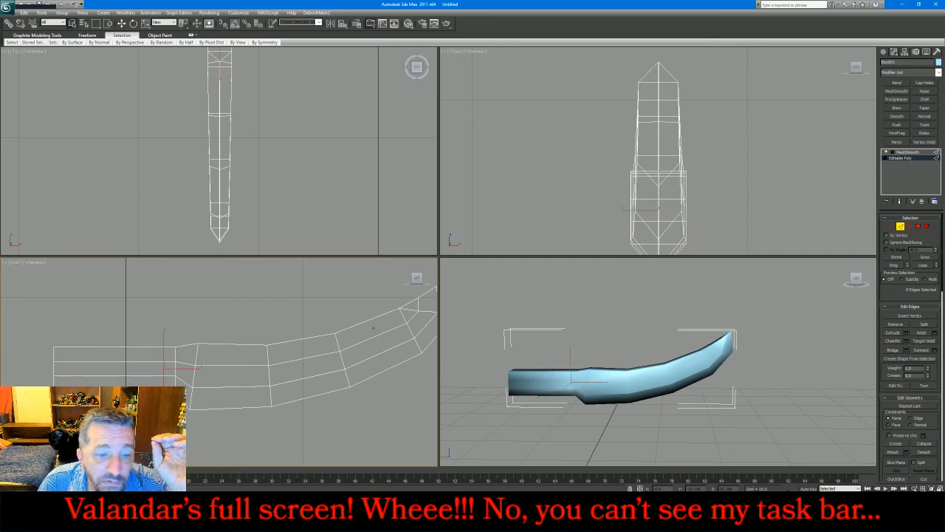
click(901, 226)
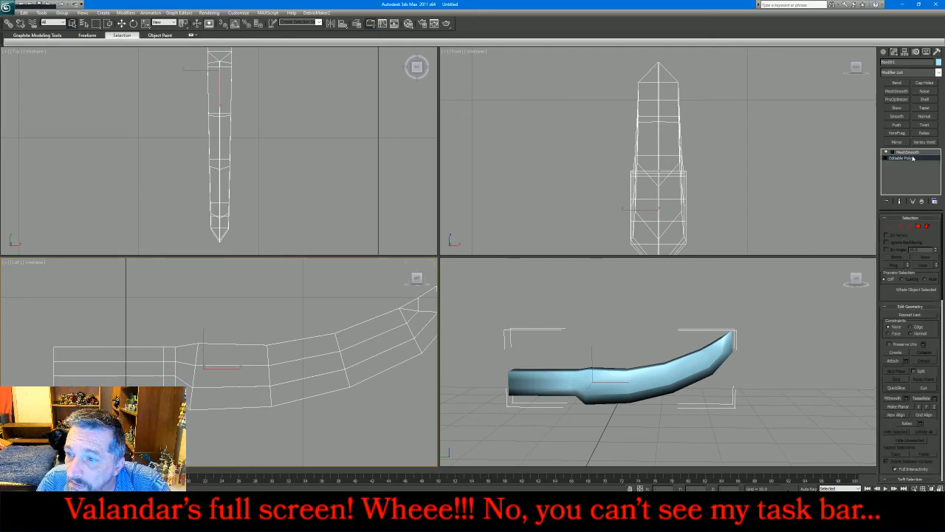
click(909, 153)
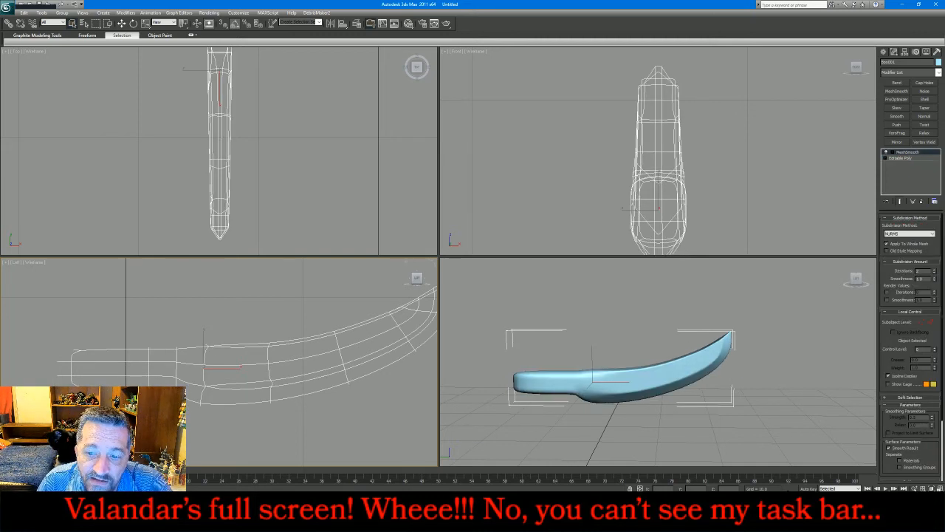
Step: Read the live chat in Firefox for item descriptions and feedback, and examine the smoothed scimitar from another angle in the perspective view
mouse_move(289, 522)
click(325, 488)
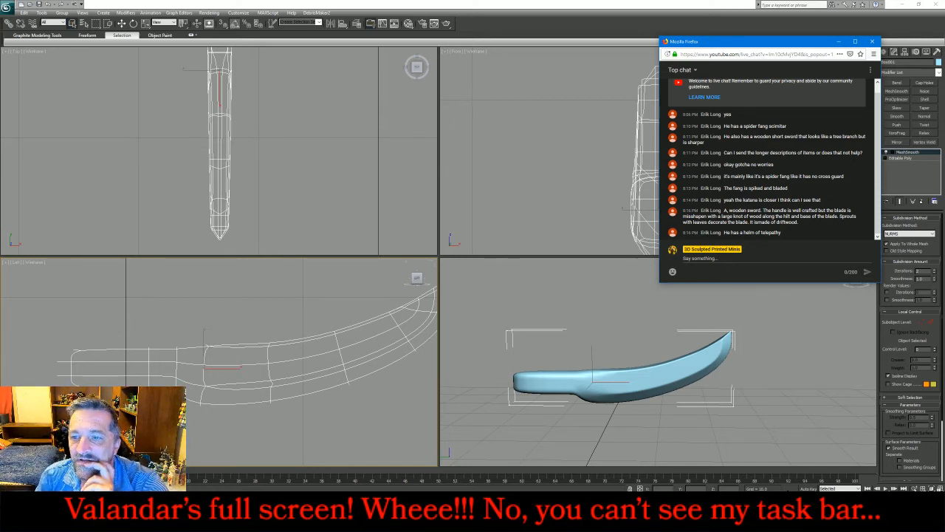
click(144, 266)
key(z)
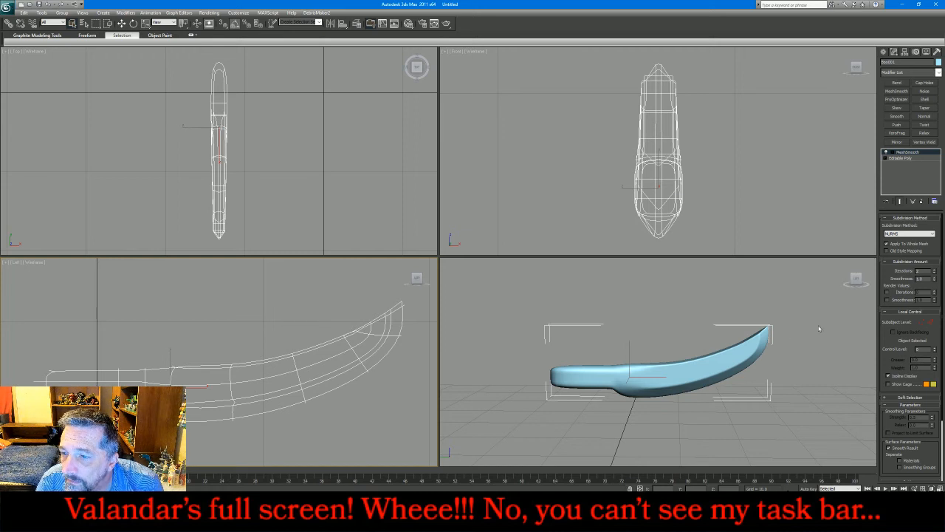
click(847, 288)
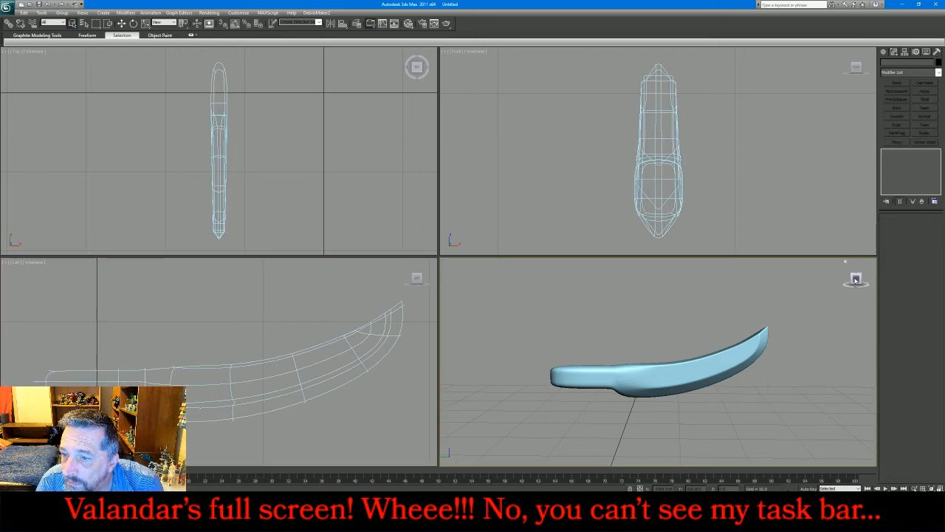
mouse_move(856, 280)
mouse_down()
mouse_move(892, 297)
mouse_move(928, 289)
mouse_move(891, 309)
mouse_move(923, 285)
mouse_move(863, 288)
mouse_move(883, 291)
mouse_move(860, 272)
mouse_move(897, 295)
mouse_move(929, 272)
mouse_move(847, 274)
mouse_move(858, 279)
mouse_up()
key(alt+Tab)
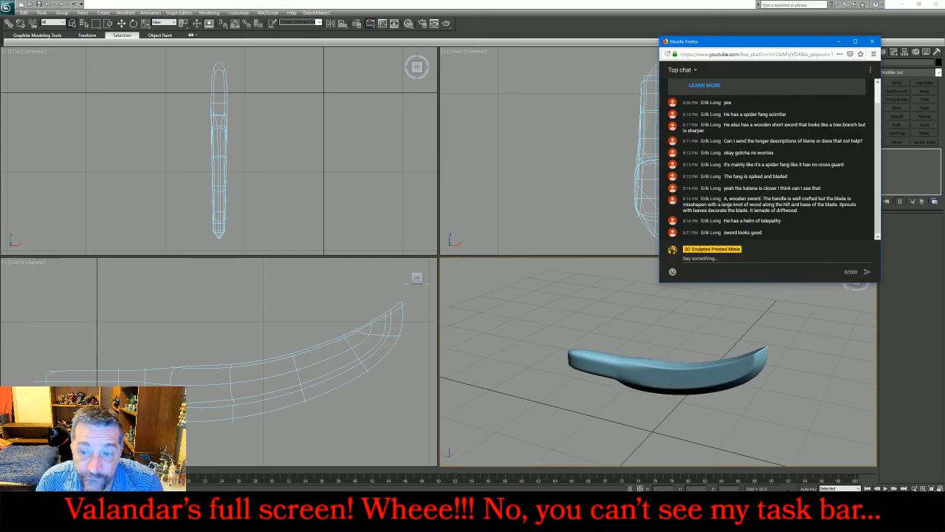
click(313, 399)
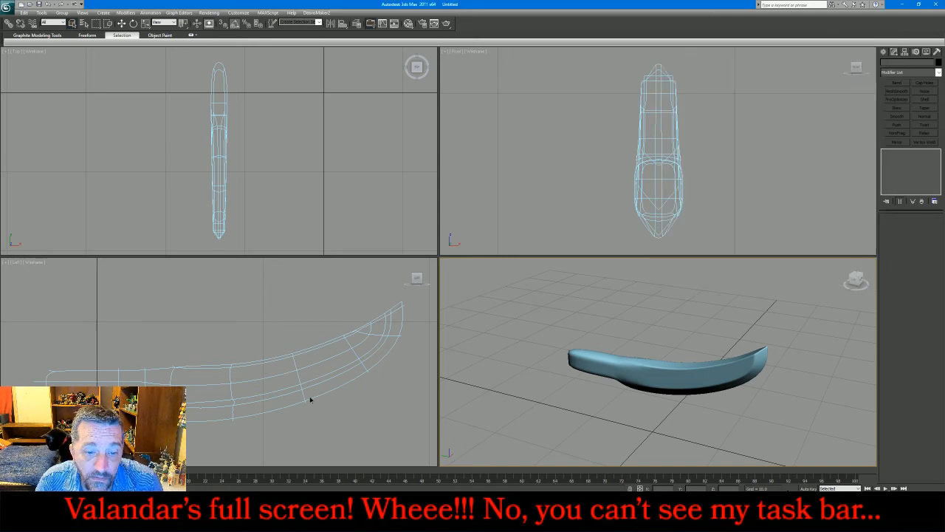
Step: Collapse the scimitar's MeshSmooth into an editable poly and activate the Rotate tool for it
click(303, 389)
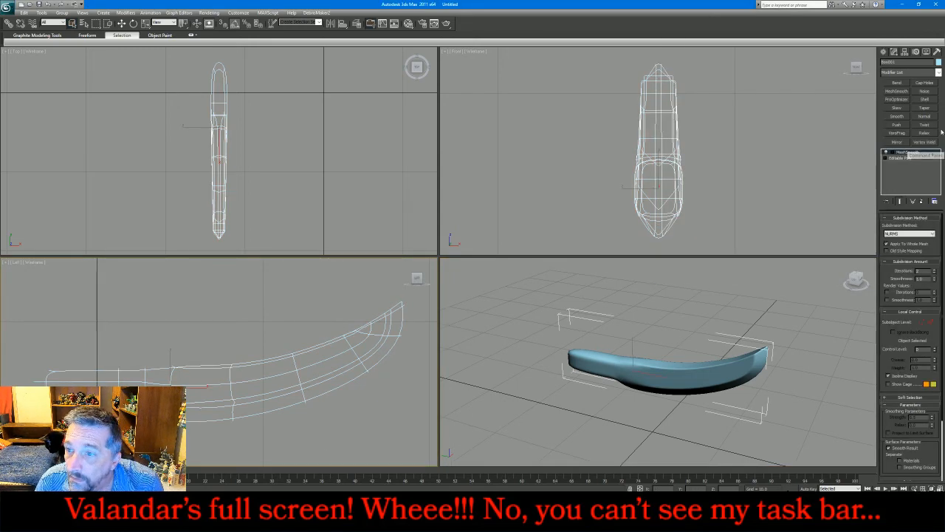
right_click(908, 154)
click(868, 225)
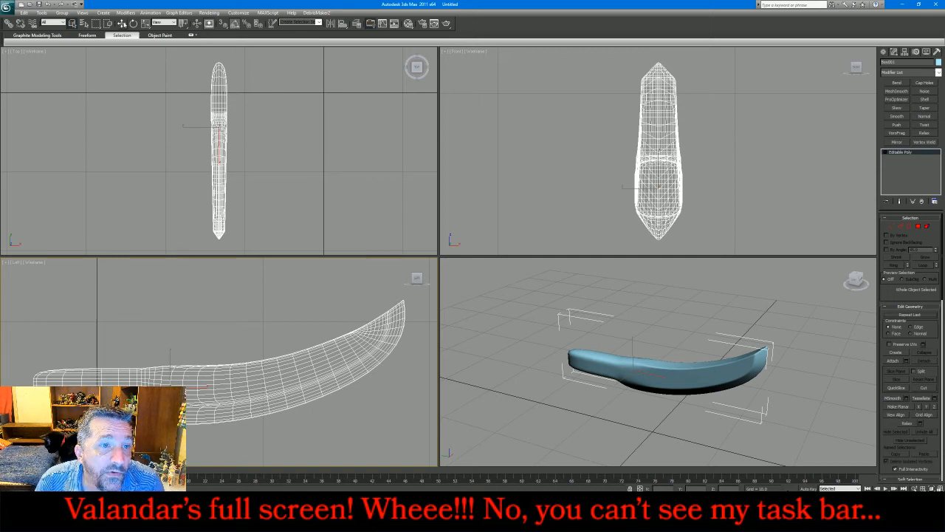
click(133, 23)
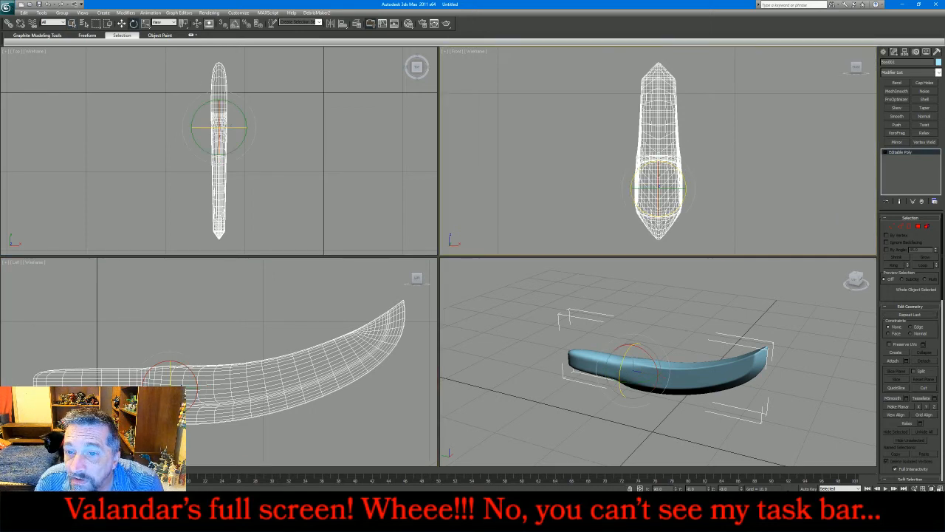
Step: Rotate the scimitar about 45 degrees in the front view and start exporting only the selected object
scroll(661, 184, down, 5)
drag(679, 163, 704, 189)
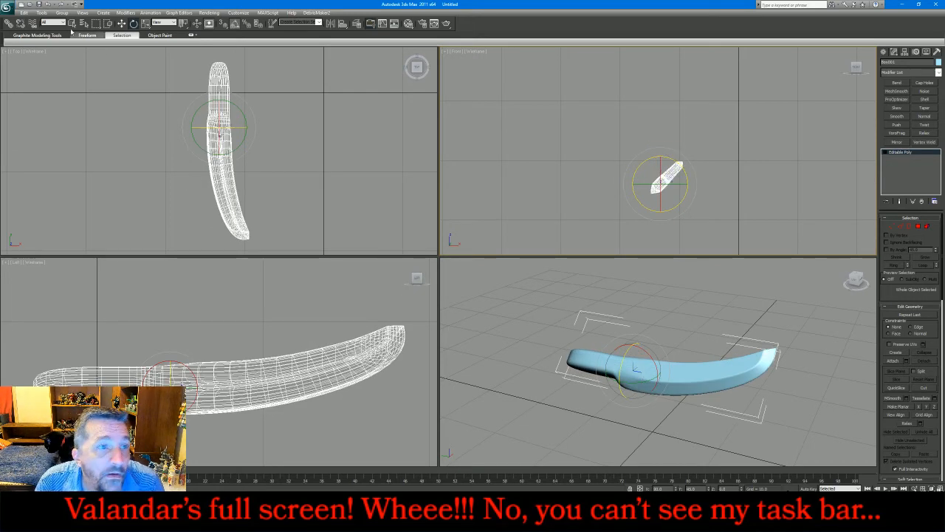
click(9, 6)
mouse_move(26, 122)
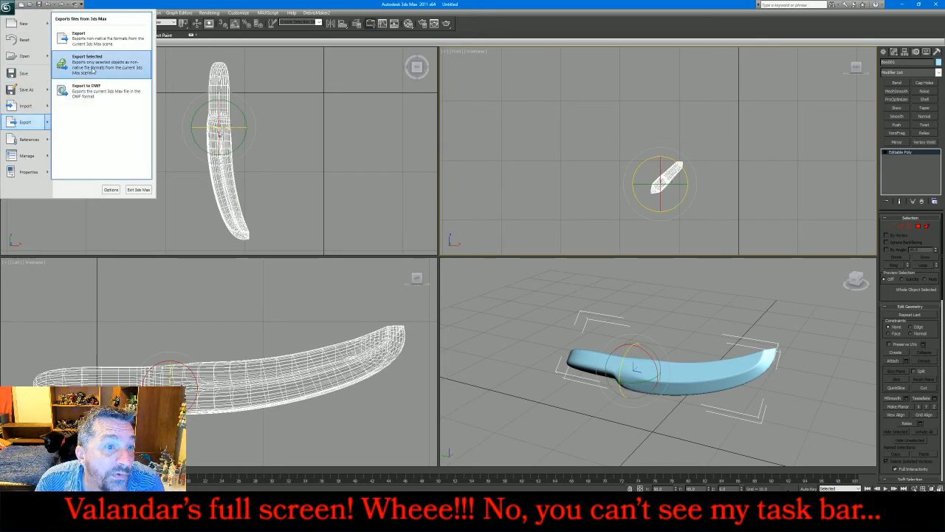
click(93, 71)
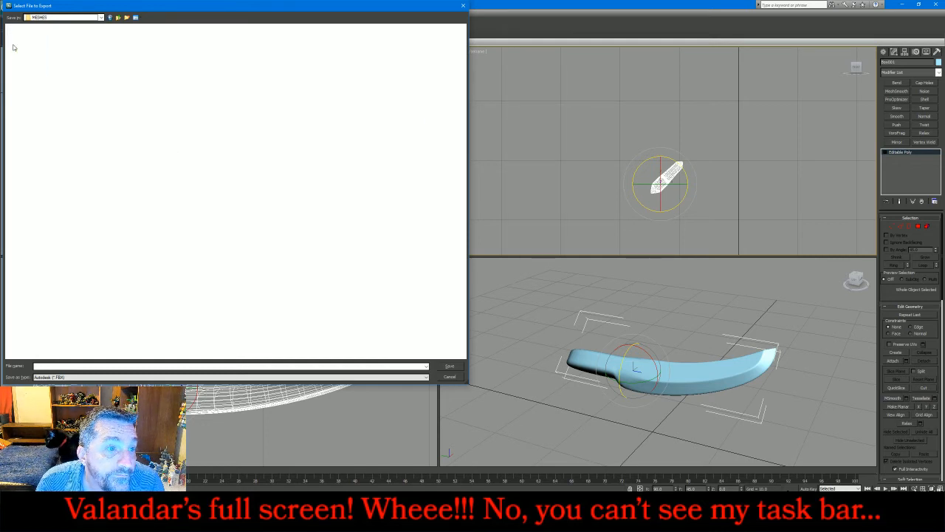
Step: Create a folder named ChangelingDW inside the !PATREON folder as the export location and open it
double_click(63, 65)
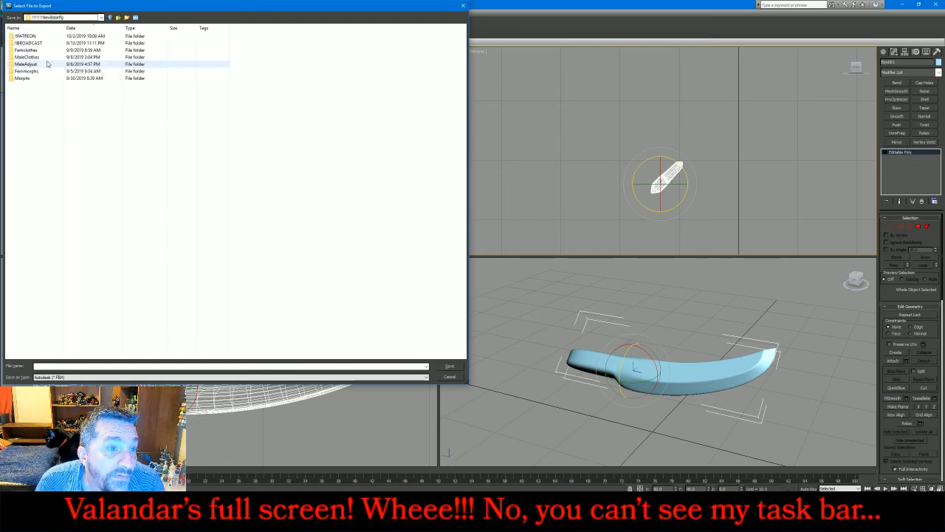
double_click(24, 35)
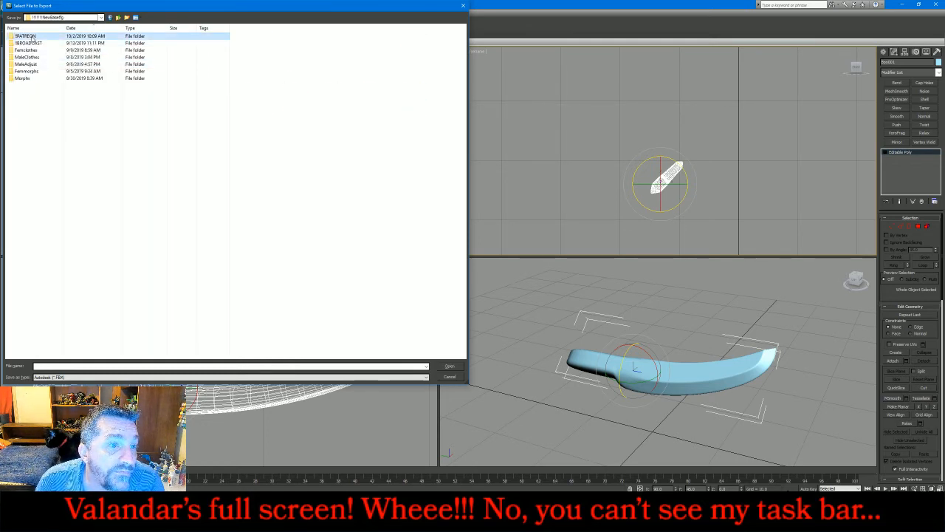
click(127, 17)
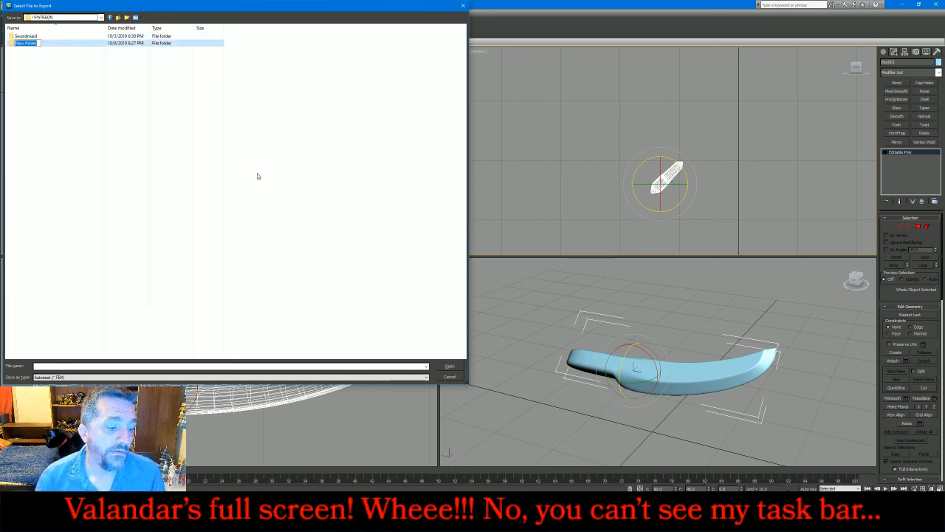
text(CHangeling)
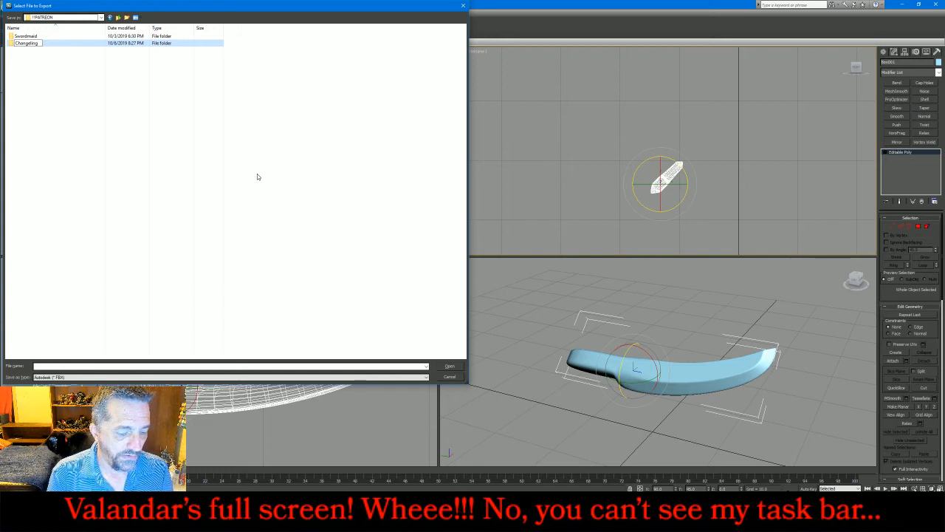
text(DW)
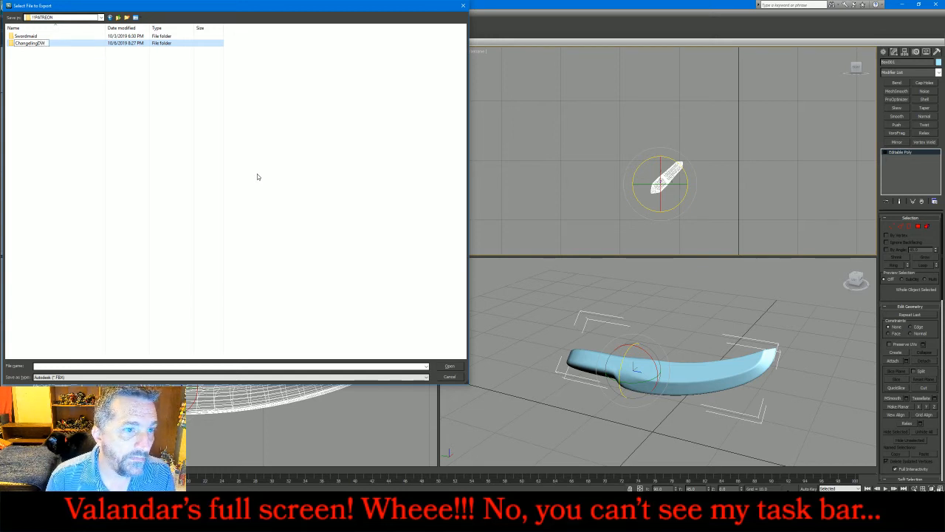
key(BackSpace)
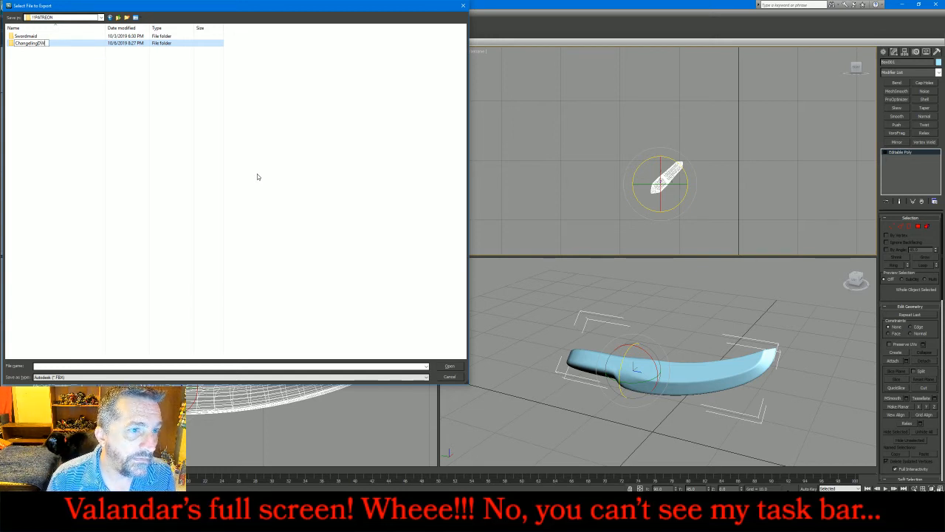
text(W)
key(Return)
key(Return)
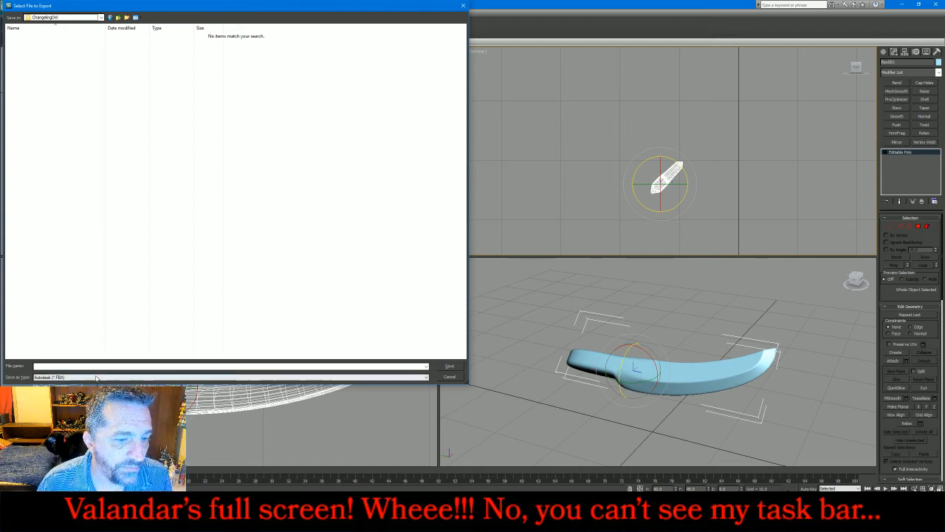
Step: Export the scimitar with the OBJ exporter as scimitar using the current export options, and delete it from the scene
click(229, 377)
click(236, 461)
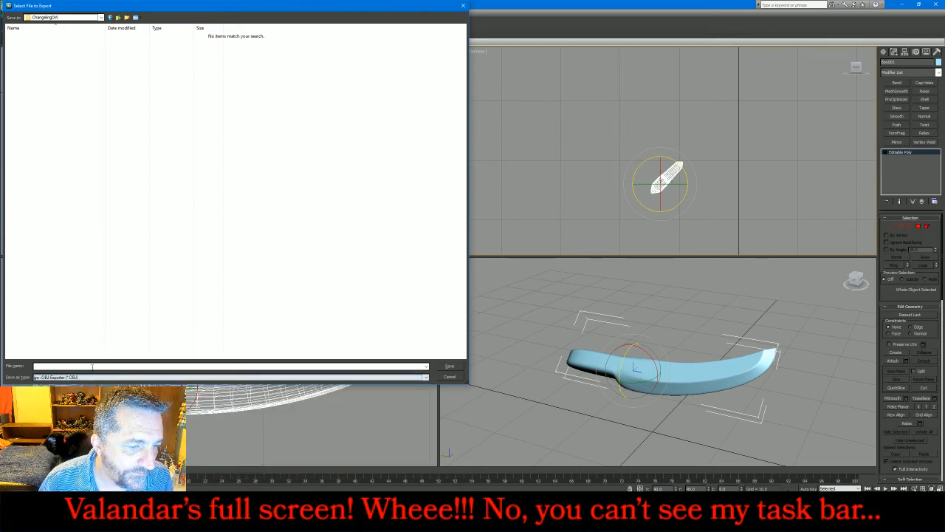
text(scimitar)
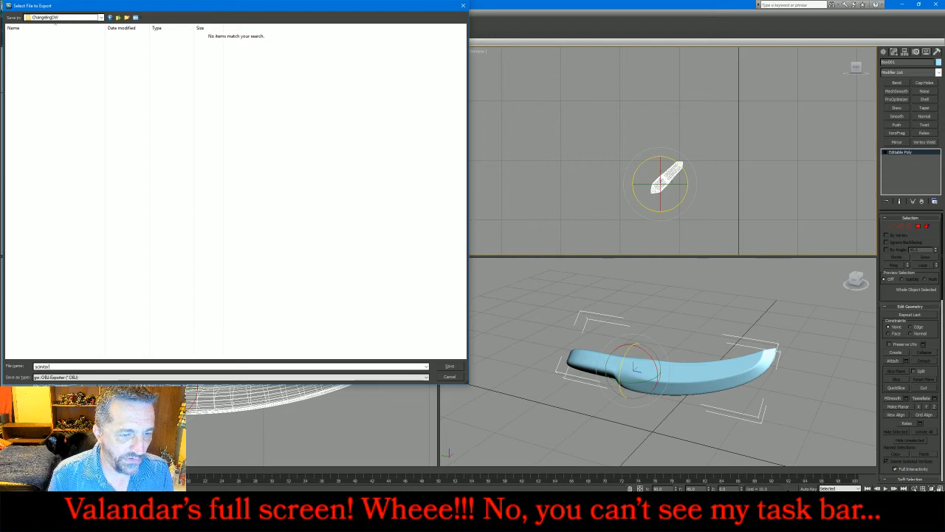
key(Return)
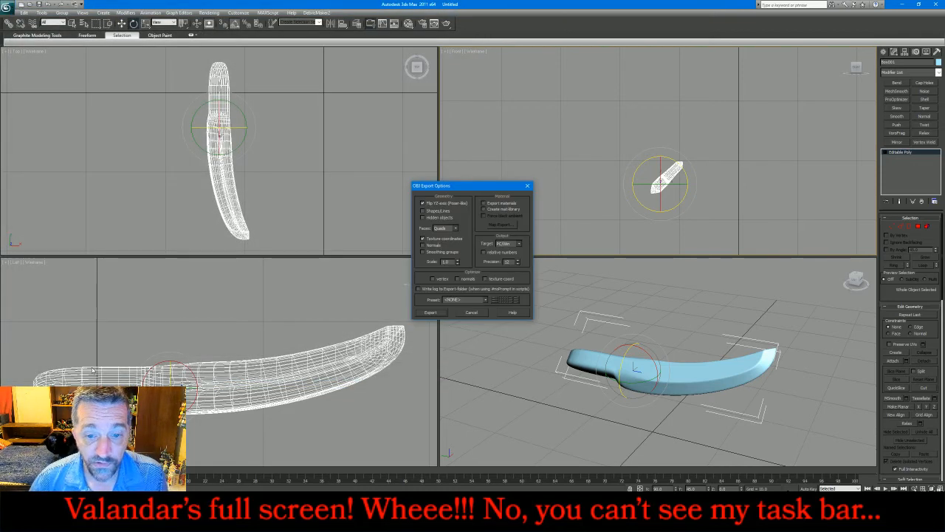
click(431, 313)
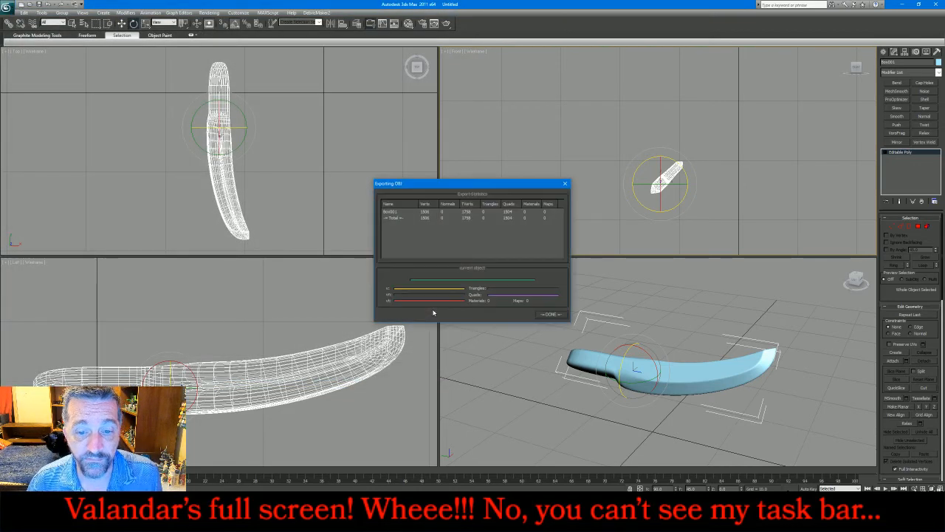
click(554, 316)
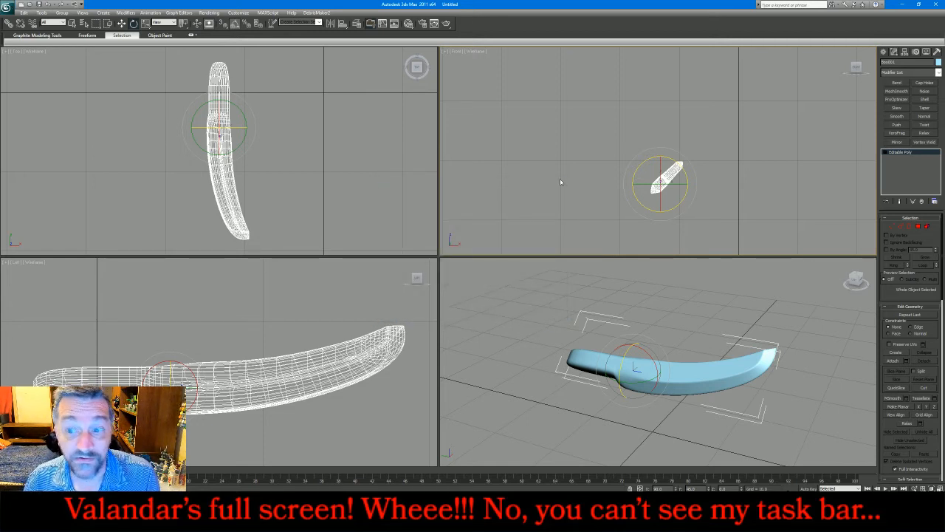
key(Delete)
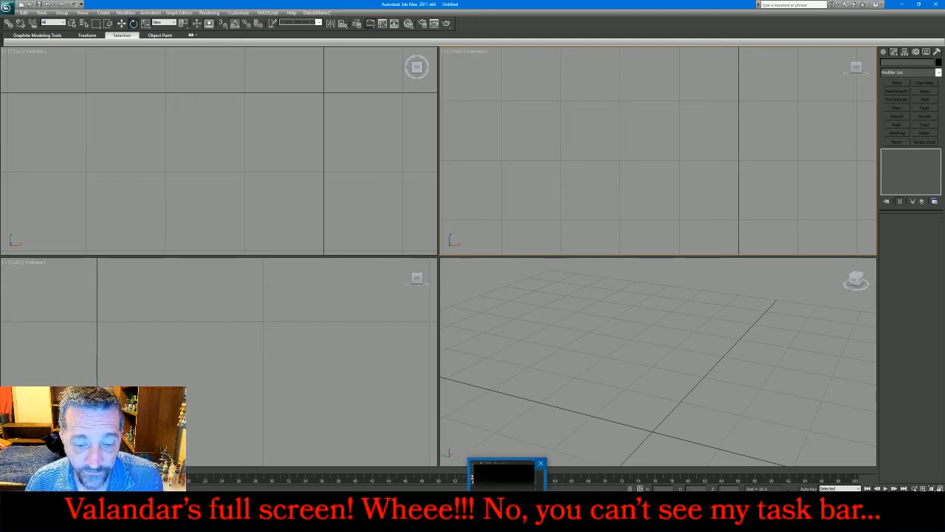
Step: Switch to DAZ Studio, import scimitar.obj from the ChangelingDW folder and parent it to the male figure's right hand
click(424, 521)
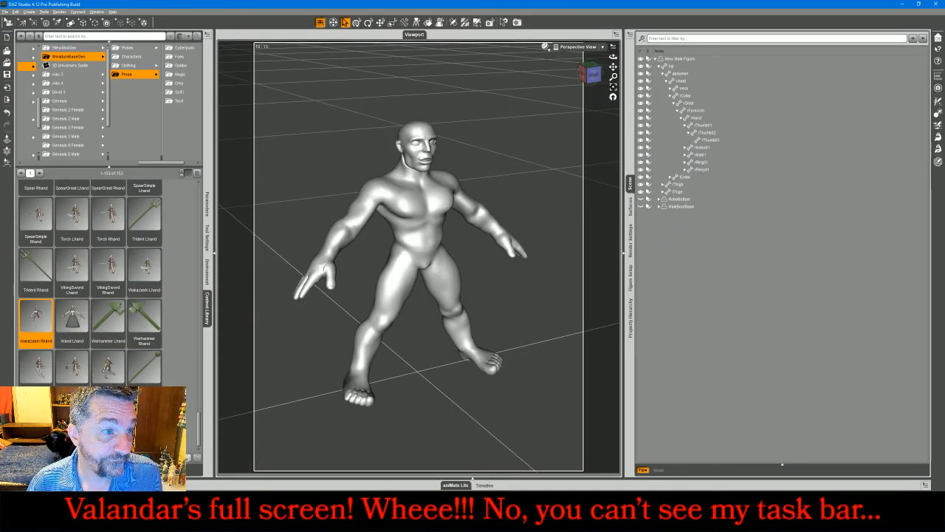
click(5, 13)
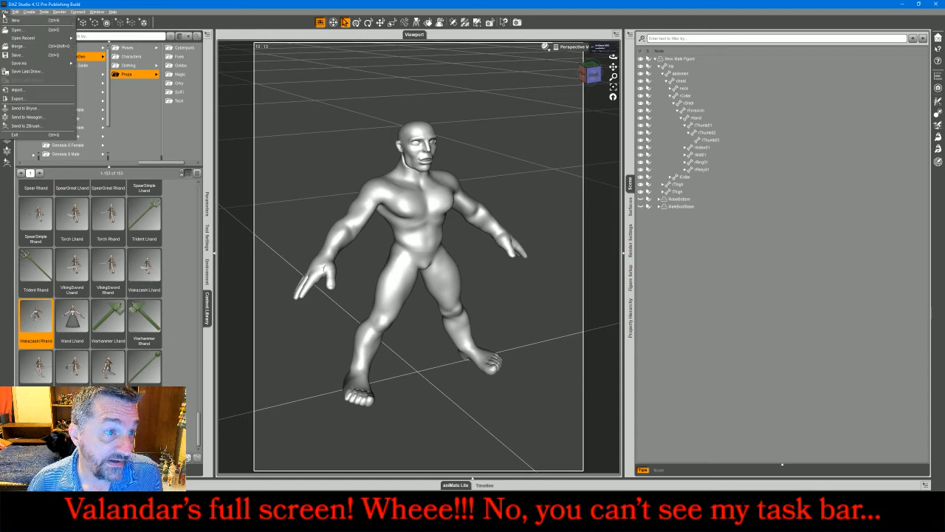
click(18, 93)
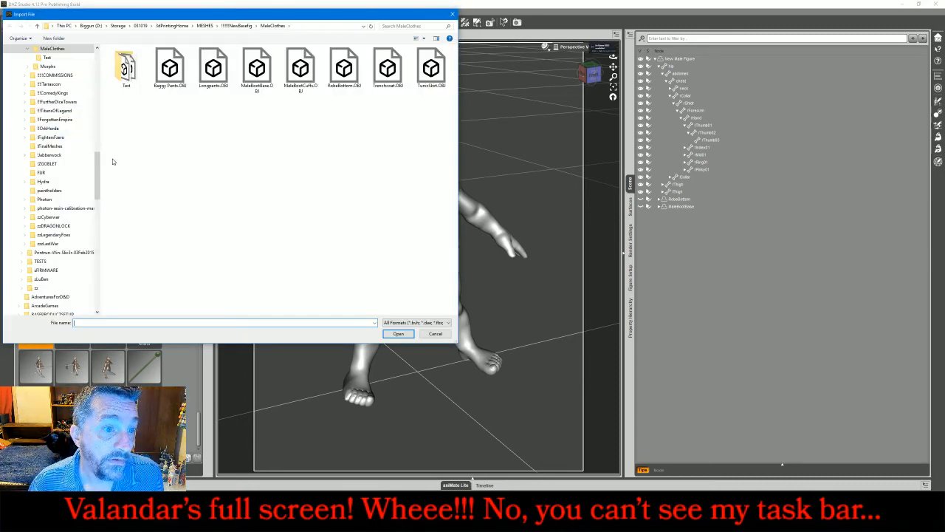
scroll(83, 73, up, 3)
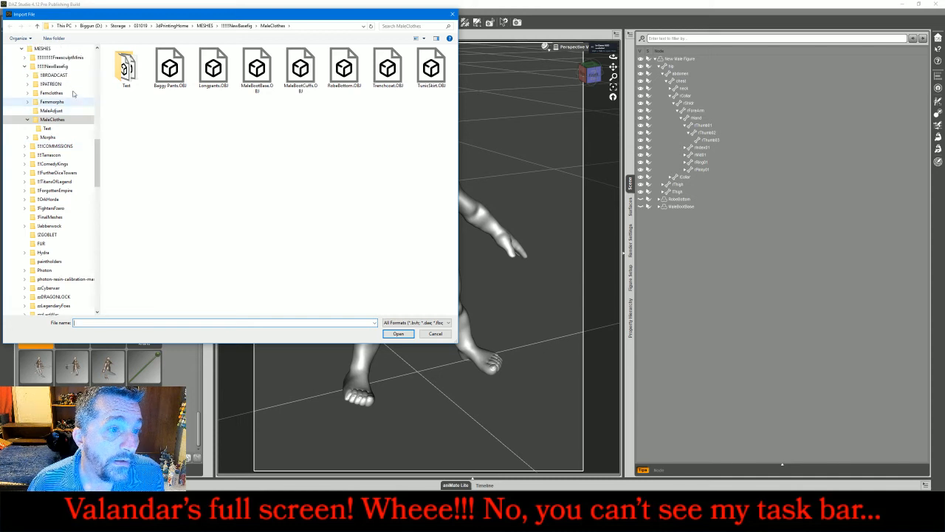
click(72, 94)
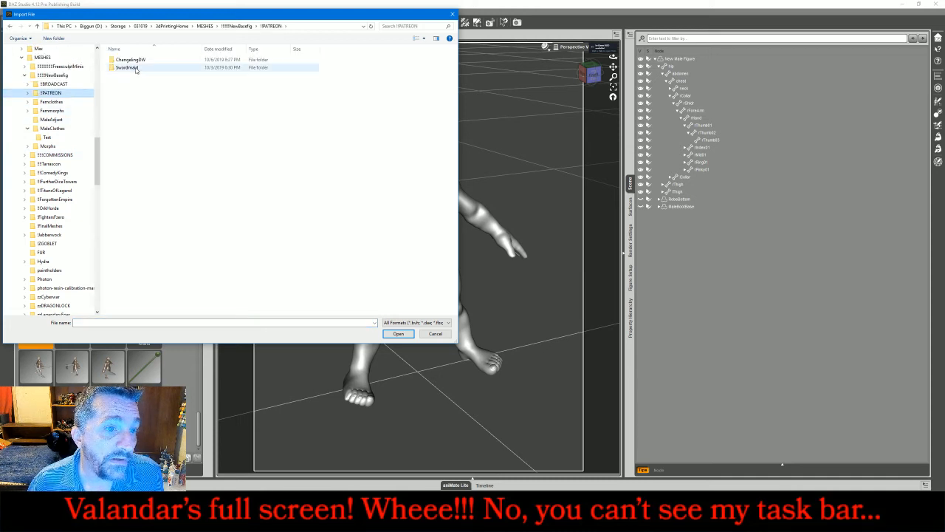
double_click(130, 61)
click(127, 69)
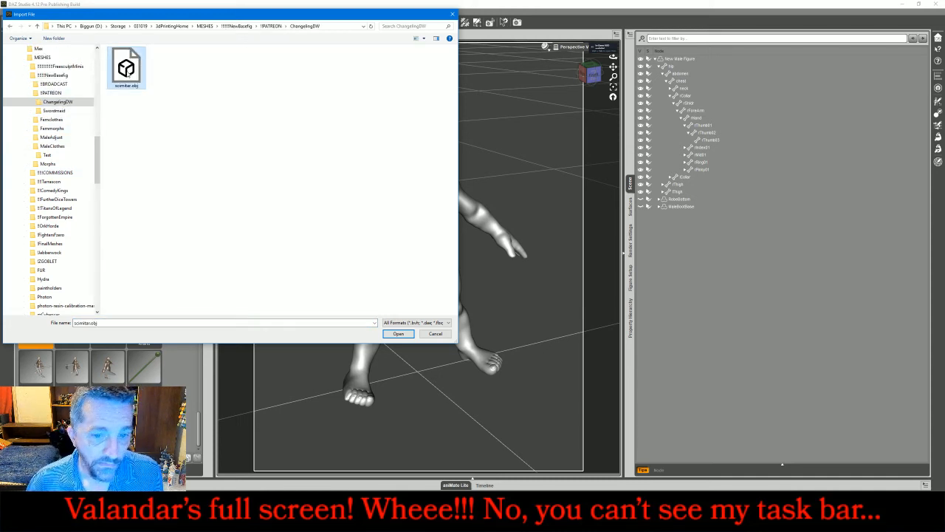
click(398, 334)
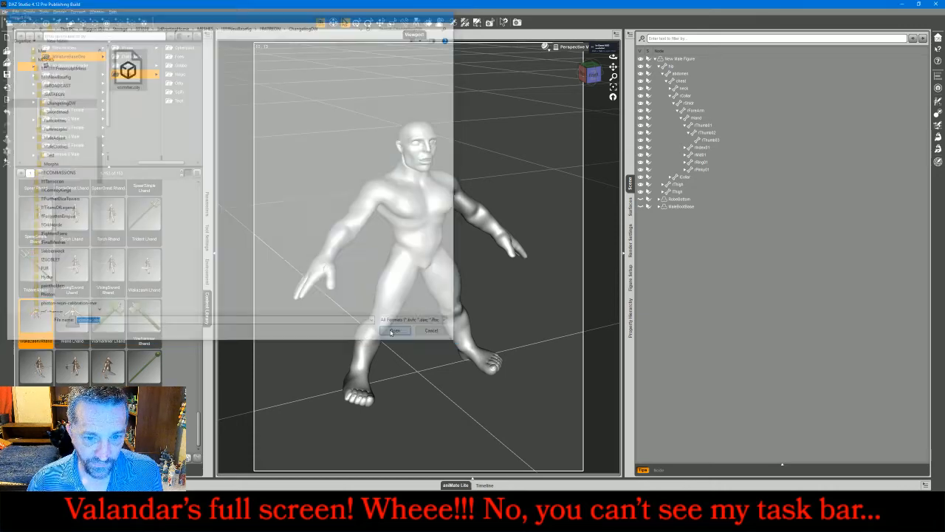
click(398, 291)
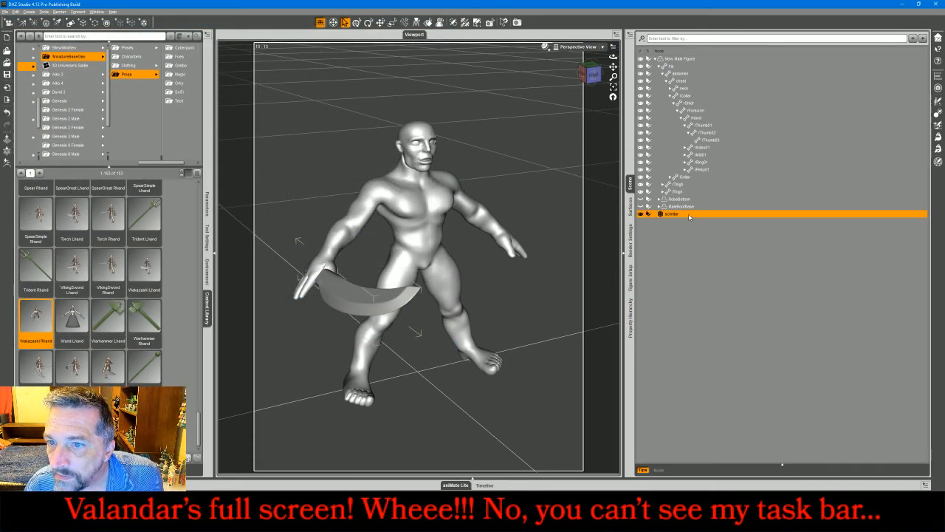
drag(689, 216, 702, 122)
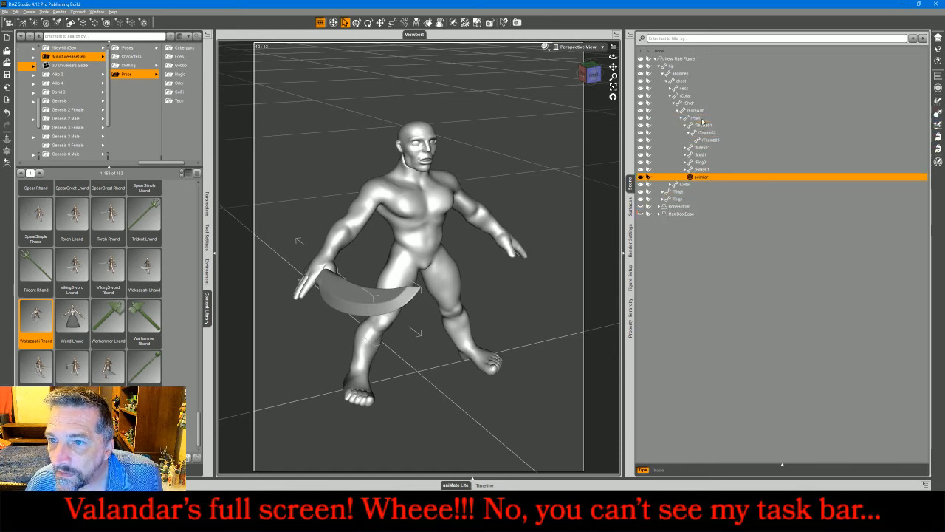
Step: With the Joint Editor in Back View, move the scimitar's center point and end point onto the middle of its handle
click(579, 46)
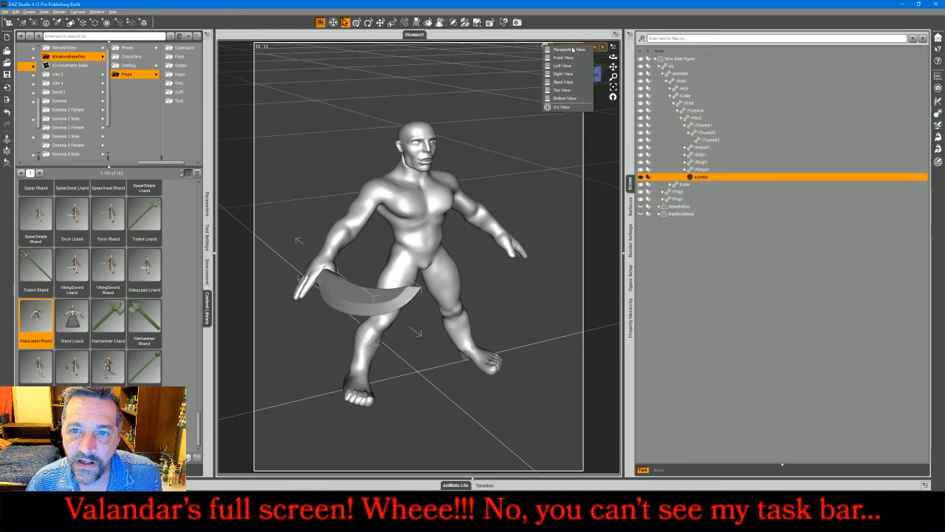
click(564, 81)
click(614, 96)
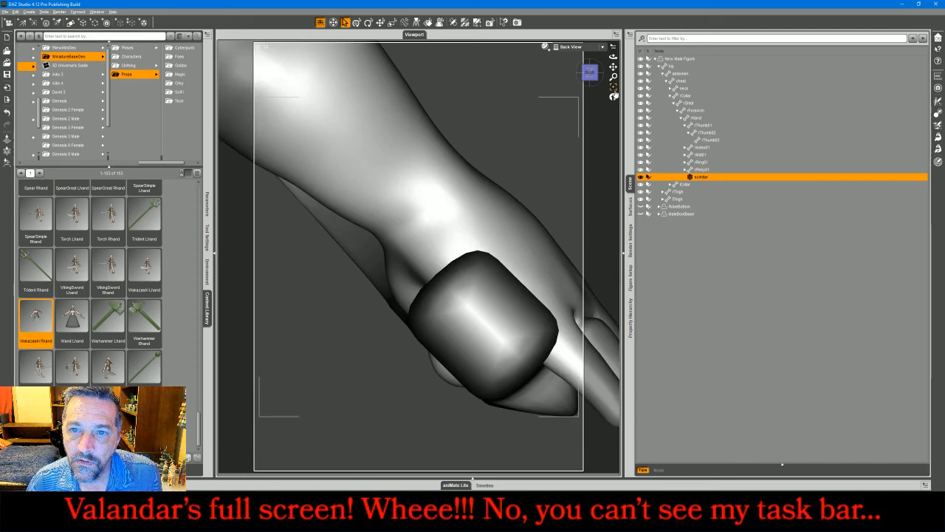
drag(614, 77, 613, 108)
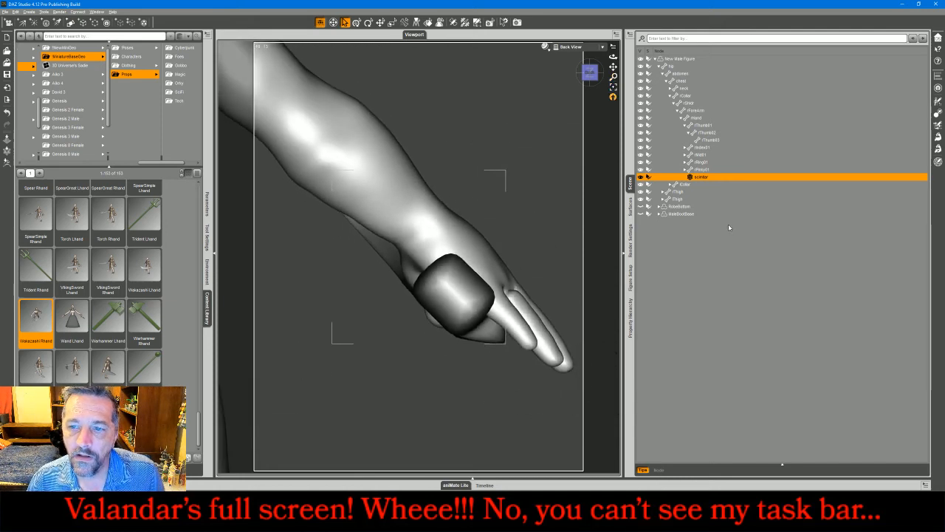
click(453, 23)
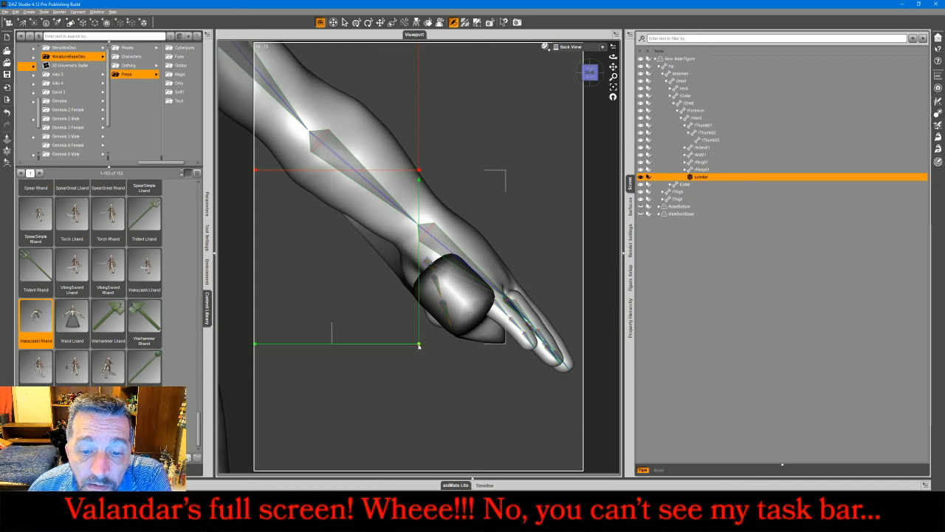
drag(419, 344, 454, 296)
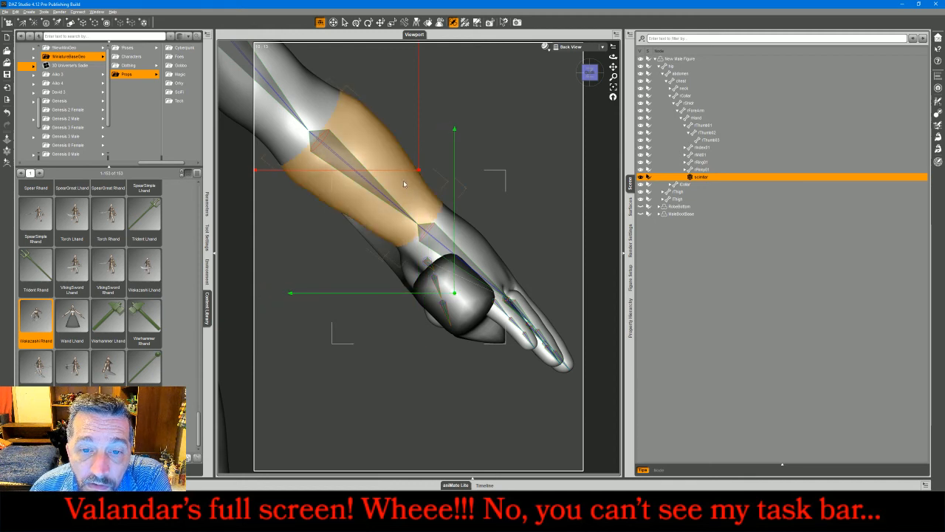
drag(418, 170, 456, 291)
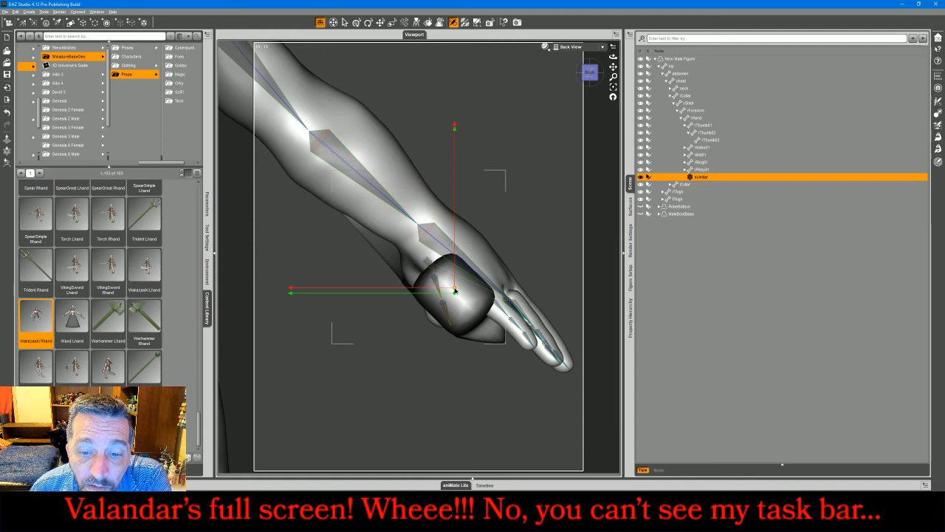
Step: In Right View, move the scimitar's end point along the blade to near its tip
click(565, 46)
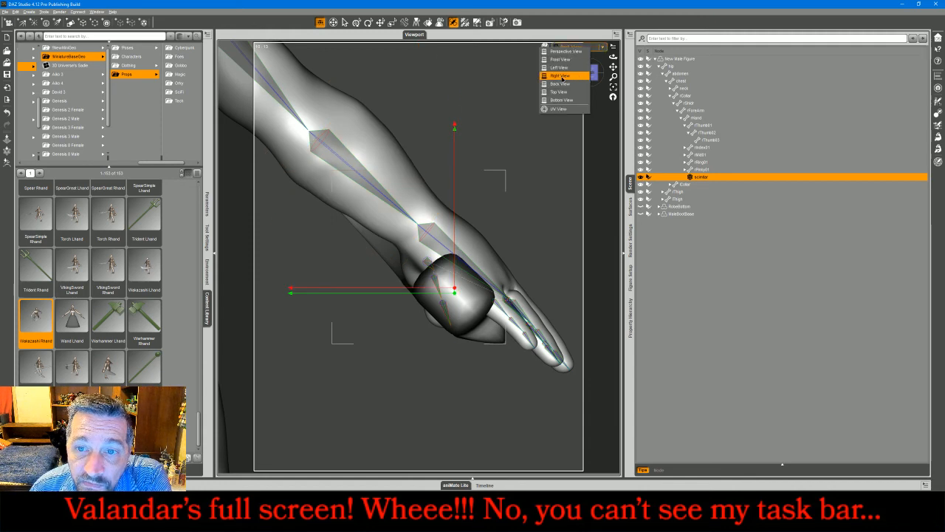
click(563, 79)
click(613, 88)
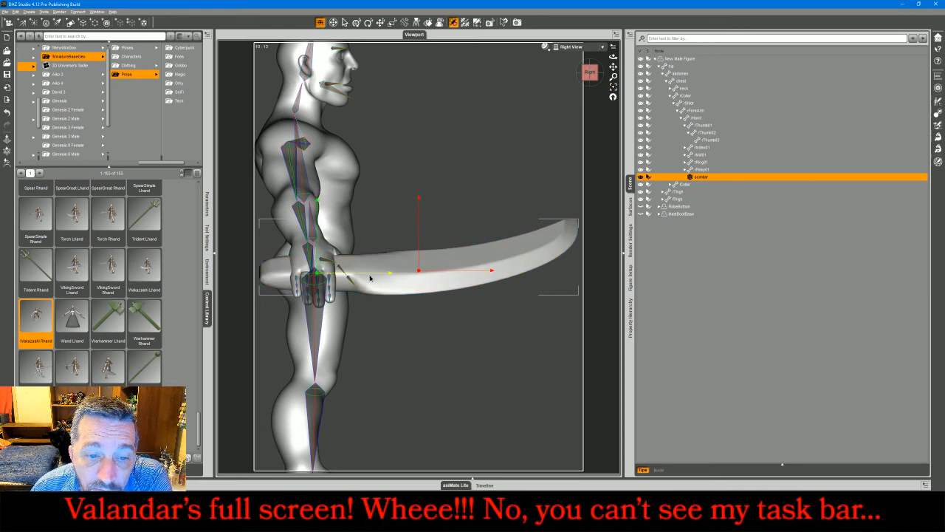
drag(461, 272, 601, 278)
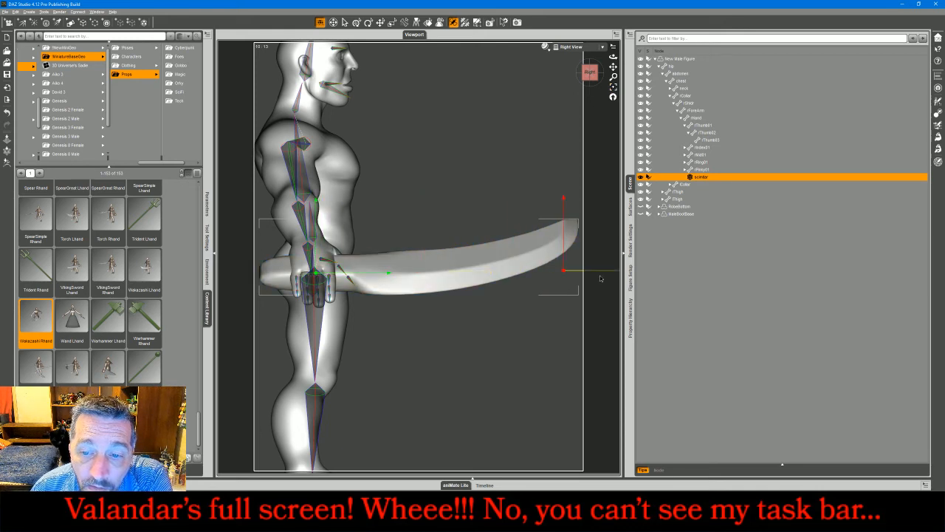
Step: In Back View, align the height of the scimitar's end point with its center point
click(570, 47)
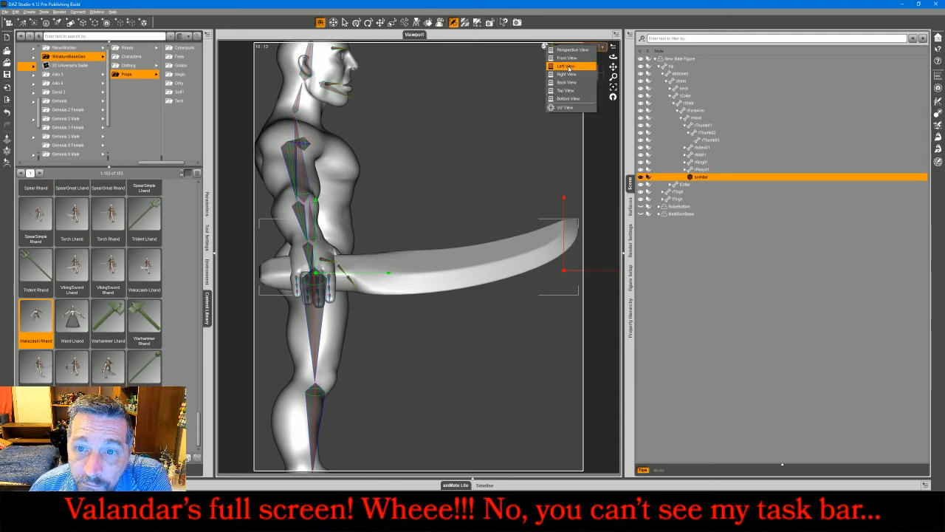
click(567, 83)
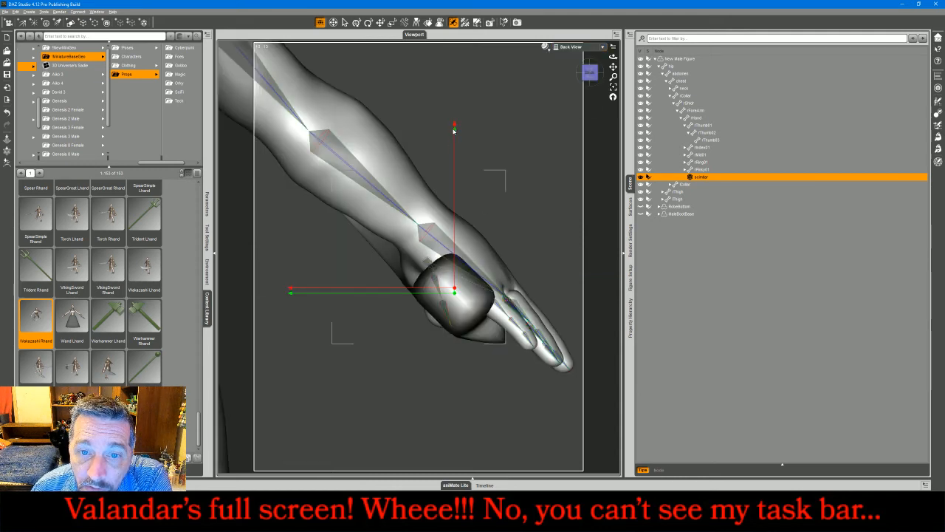
drag(454, 128, 455, 131)
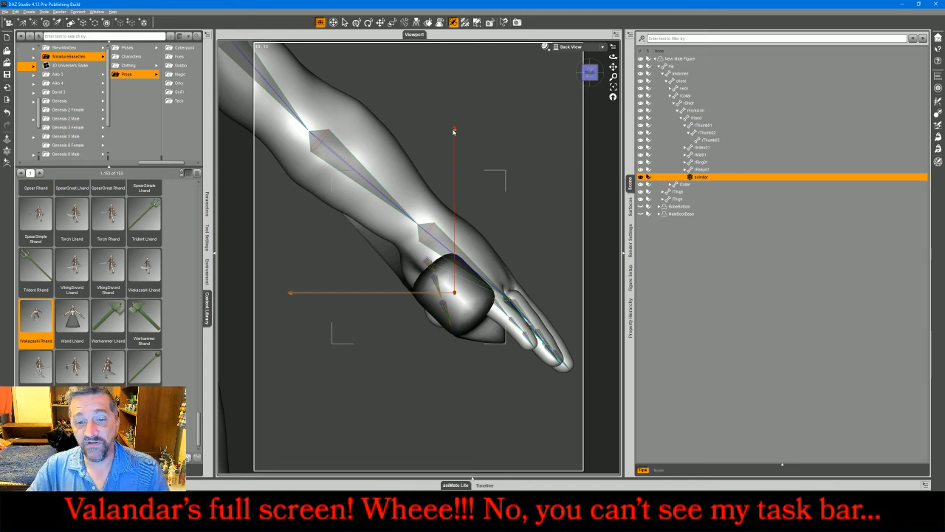
Step: Switch to the Universal tool and move the scimitar down against the right palm, refining its placement in Perspective View
click(380, 23)
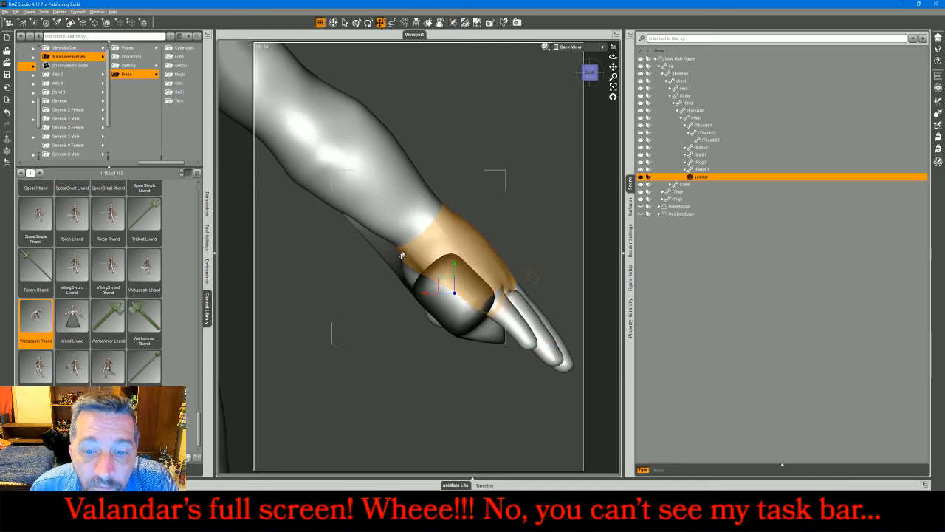
mouse_move(438, 297)
mouse_down()
mouse_move(440, 325)
mouse_move(433, 296)
mouse_up()
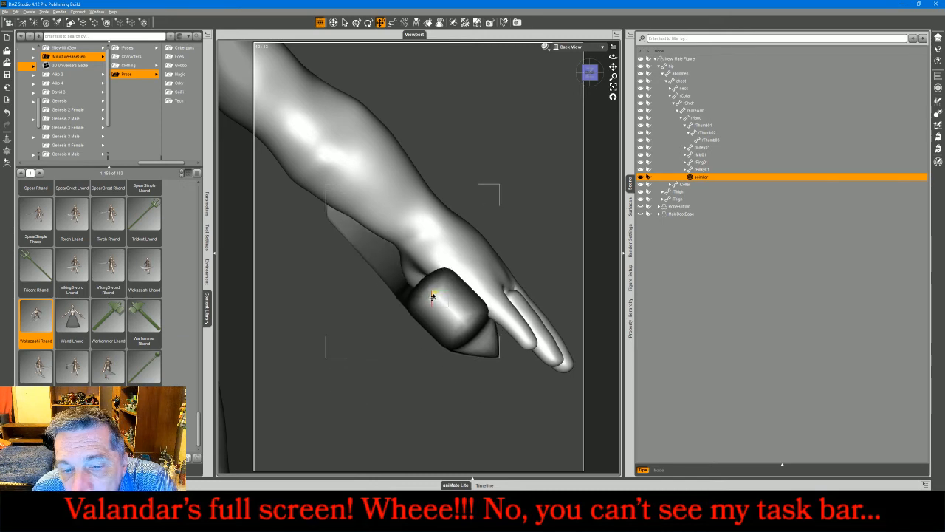
click(582, 49)
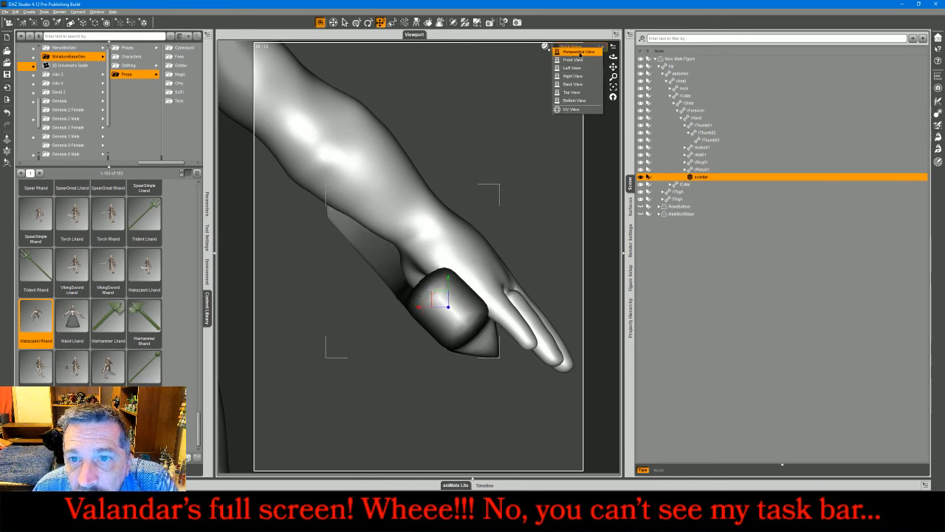
click(572, 49)
click(615, 88)
drag(592, 78, 655, 90)
middle_drag(427, 111, 374, 129)
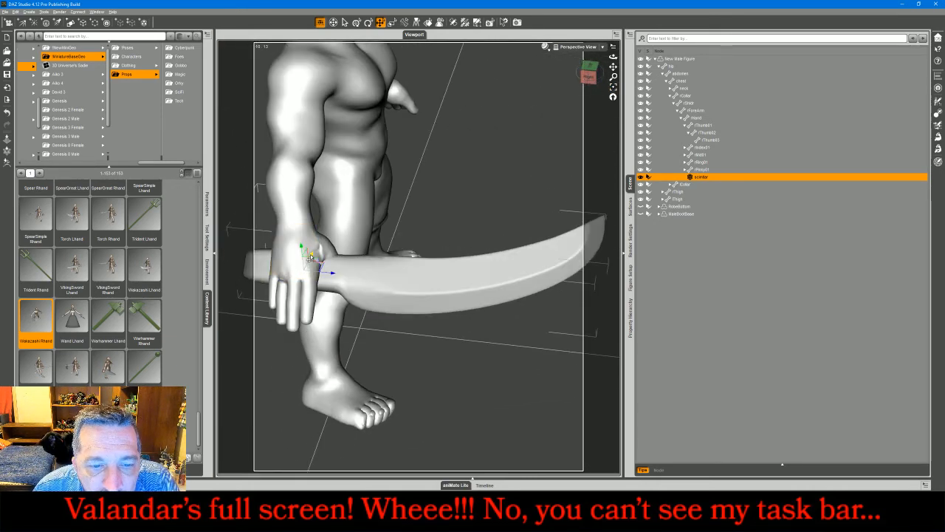
drag(307, 254, 304, 261)
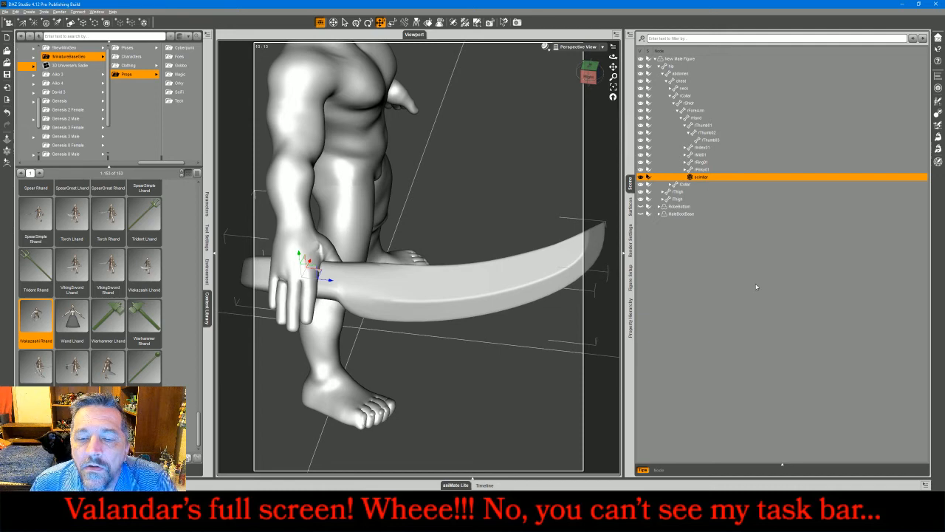
Step: Examine how the scimitar sits in the figure's right hand from several angles in Perspective View
click(753, 381)
drag(591, 71, 568, 59)
drag(341, 269, 344, 267)
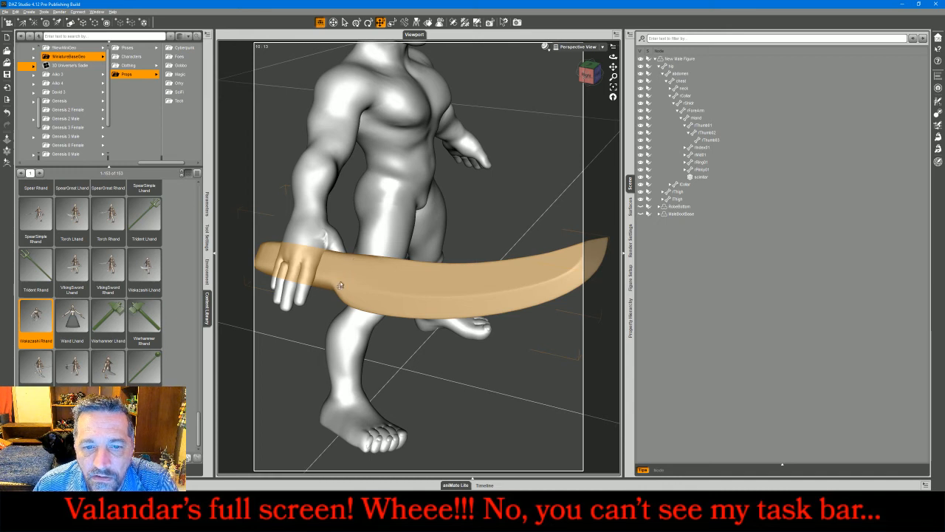
click(333, 264)
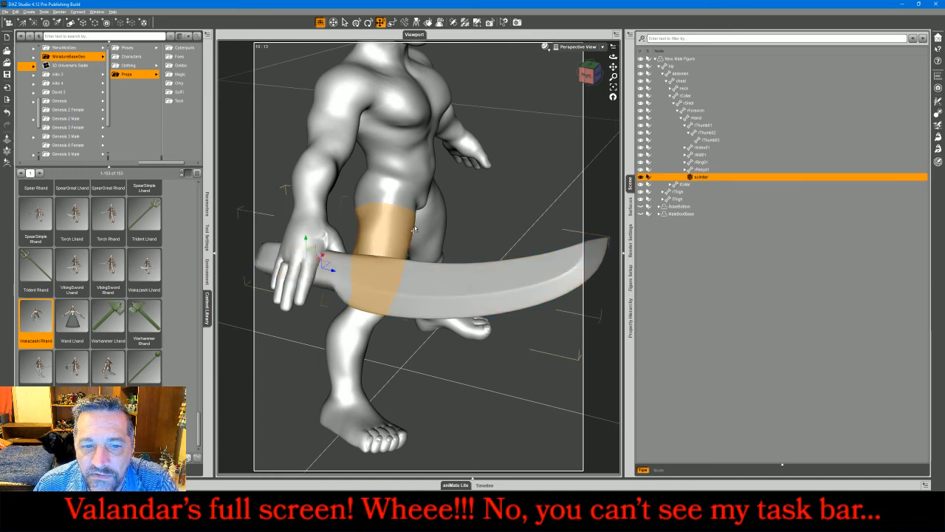
click(613, 87)
drag(589, 75, 574, 89)
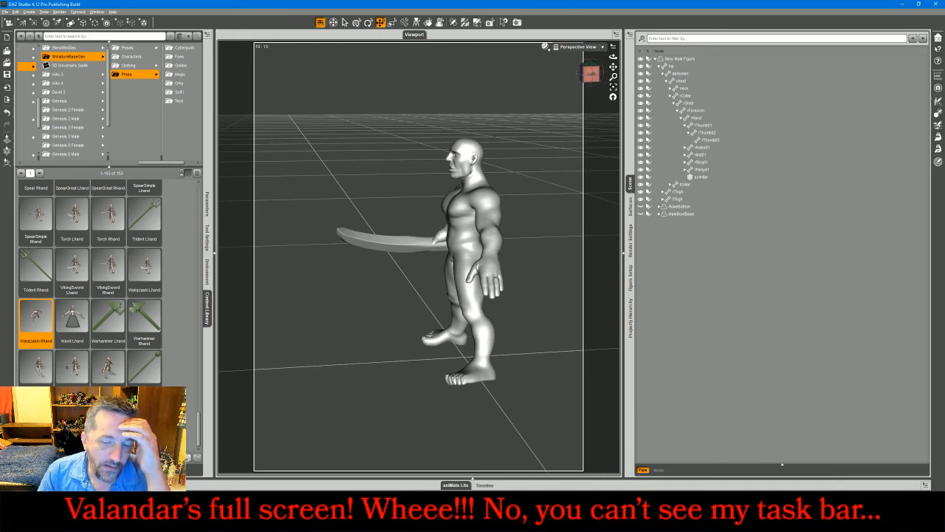
Step: Check the live chat for the remaining item descriptions and switch to 3ds Max with its display settings shown
key(alt+Tab)
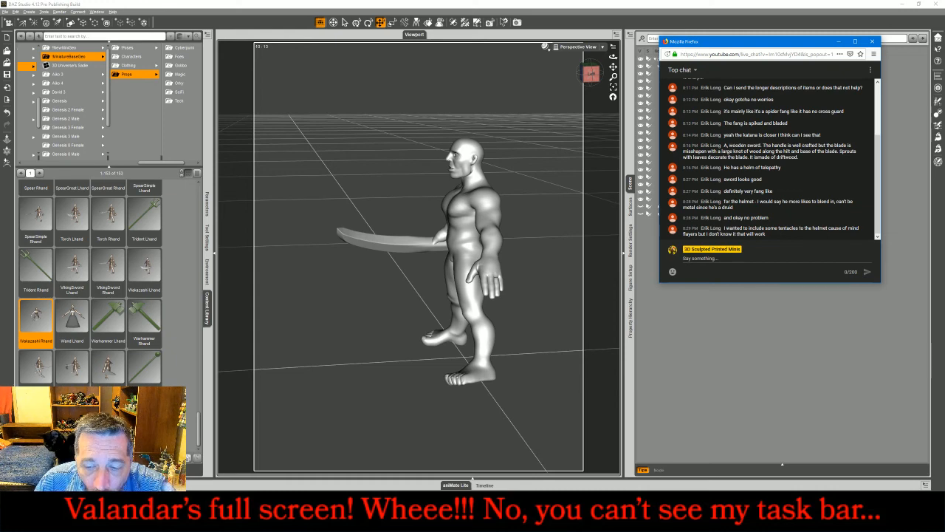
mouse_move(642, 521)
click(642, 506)
click(208, 95)
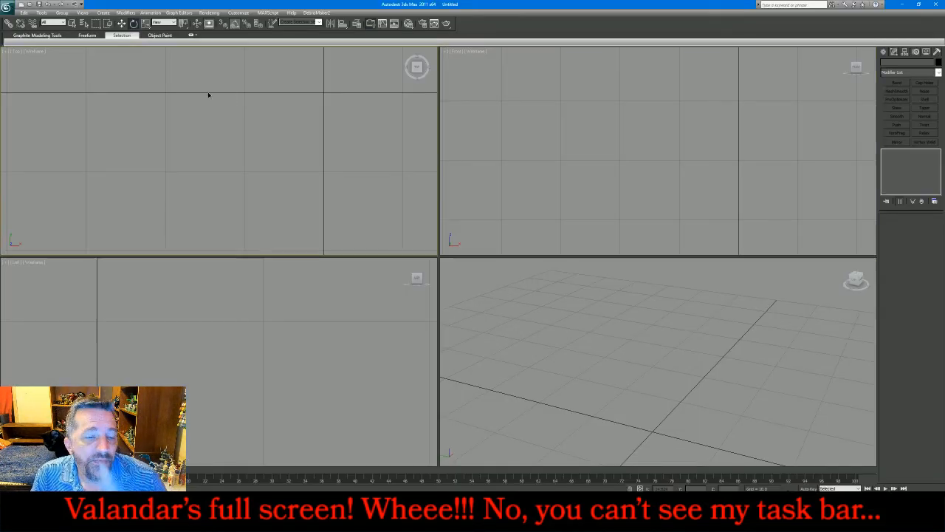
click(926, 52)
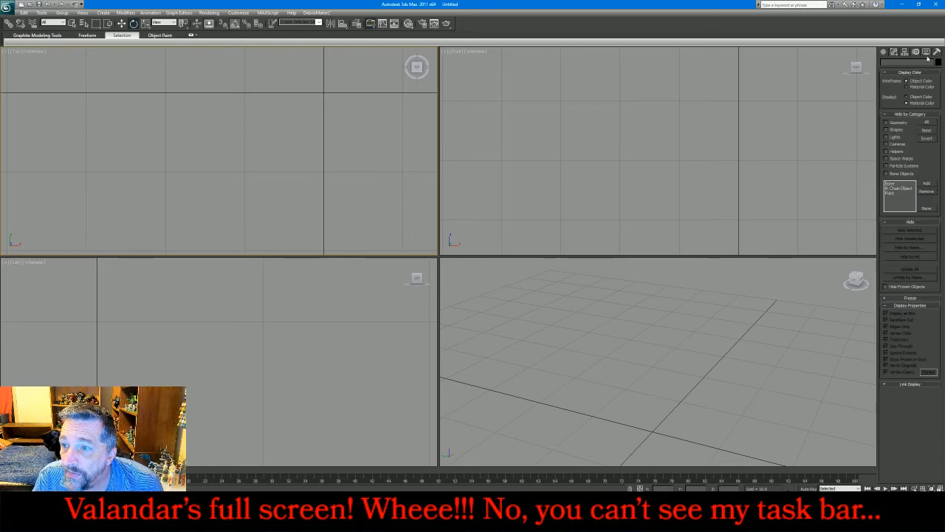
Step: Import NewMaleFigure.OBJ from the NewBasefig folder with the current OBJ import options and dismiss the import summary
click(8, 6)
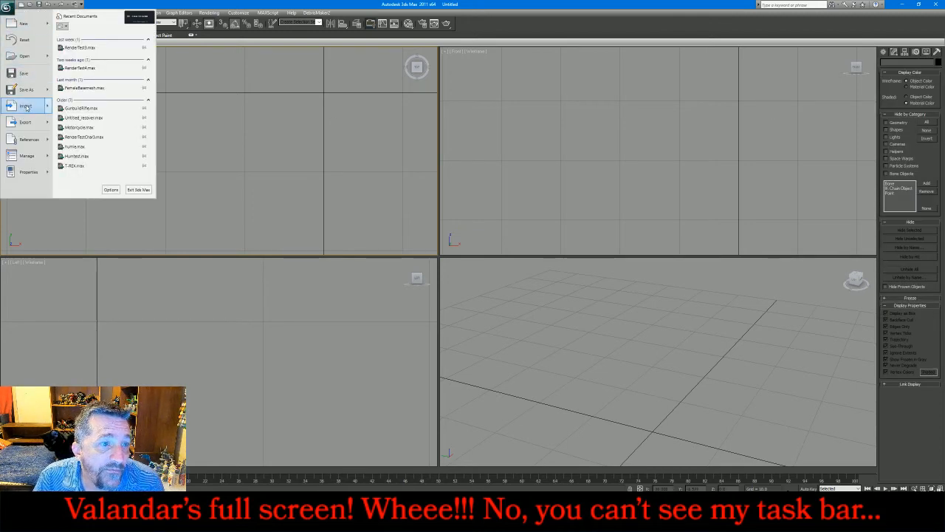
click(26, 106)
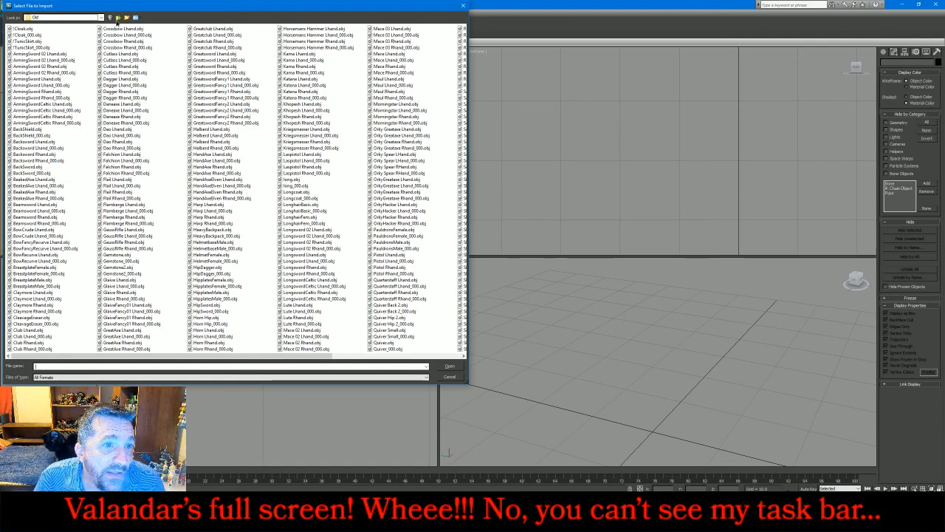
click(118, 18)
click(30, 44)
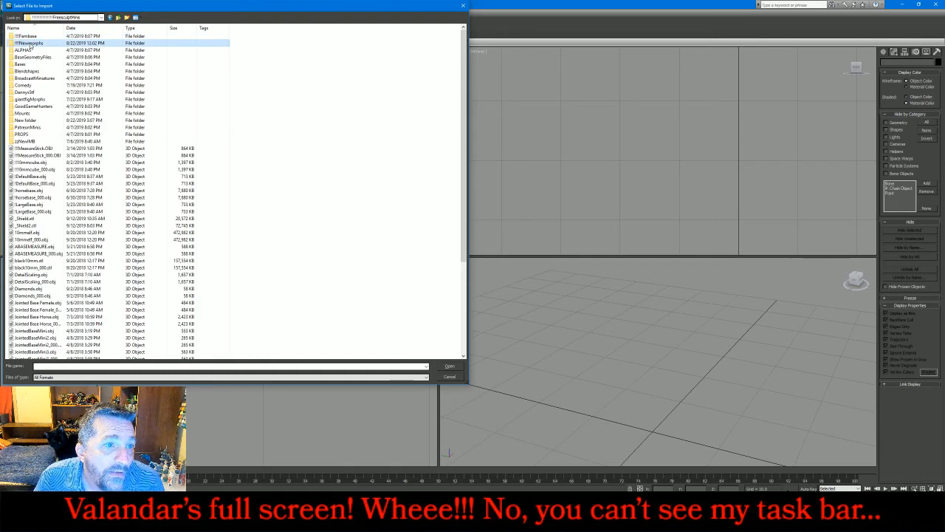
click(117, 18)
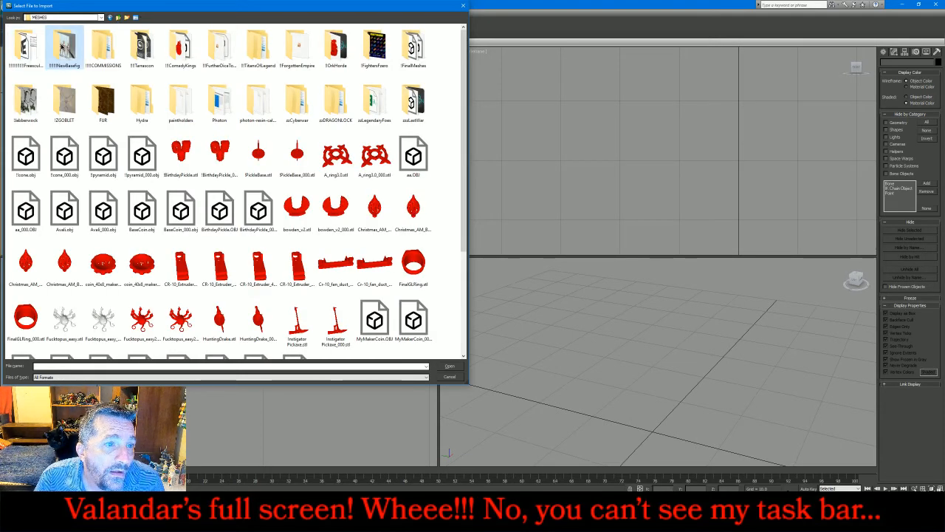
double_click(65, 46)
click(37, 120)
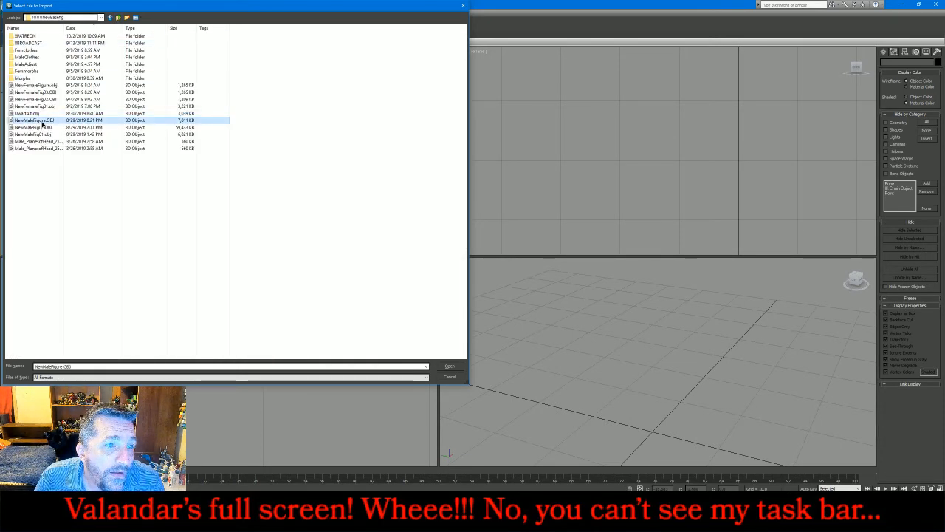
double_click(40, 121)
click(421, 375)
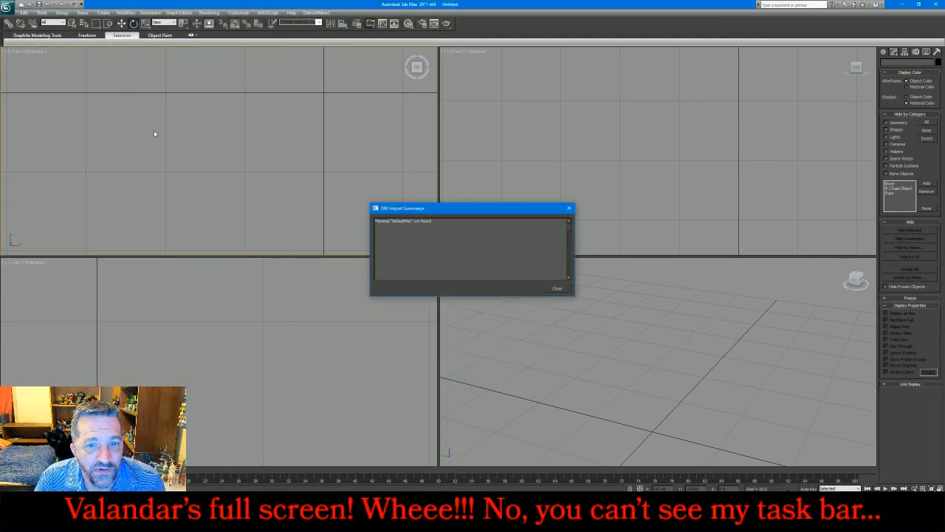
click(558, 288)
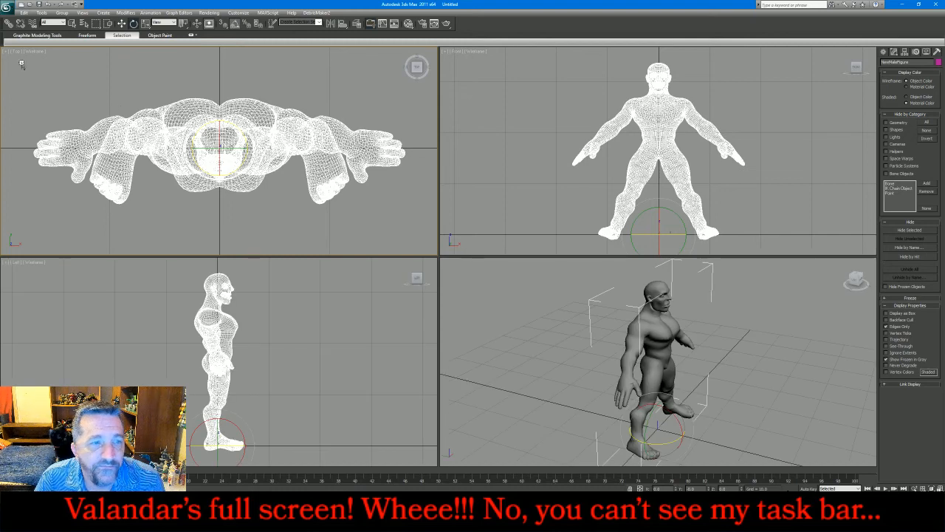
Step: Import ShortCeltic L Wider_000.obj from the Morph2 folder inside PROPS with the current OBJ import options
click(7, 6)
click(22, 110)
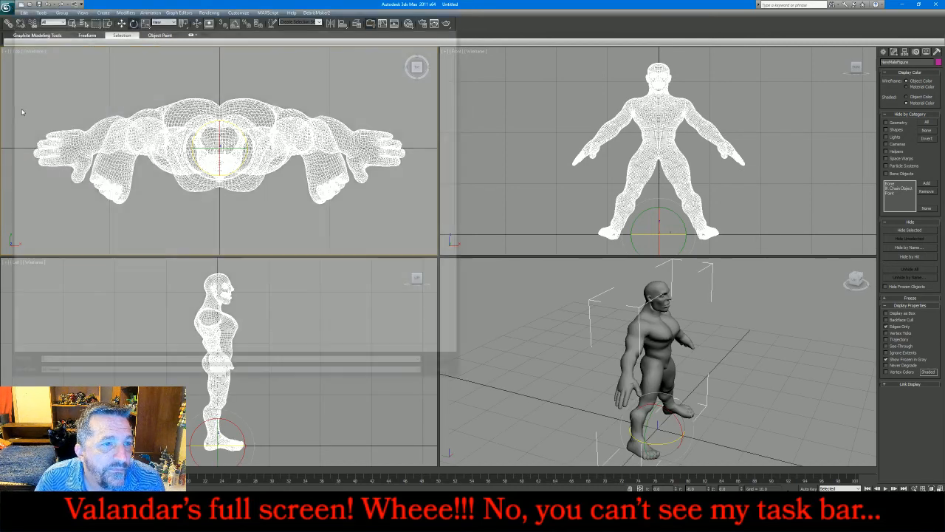
click(118, 18)
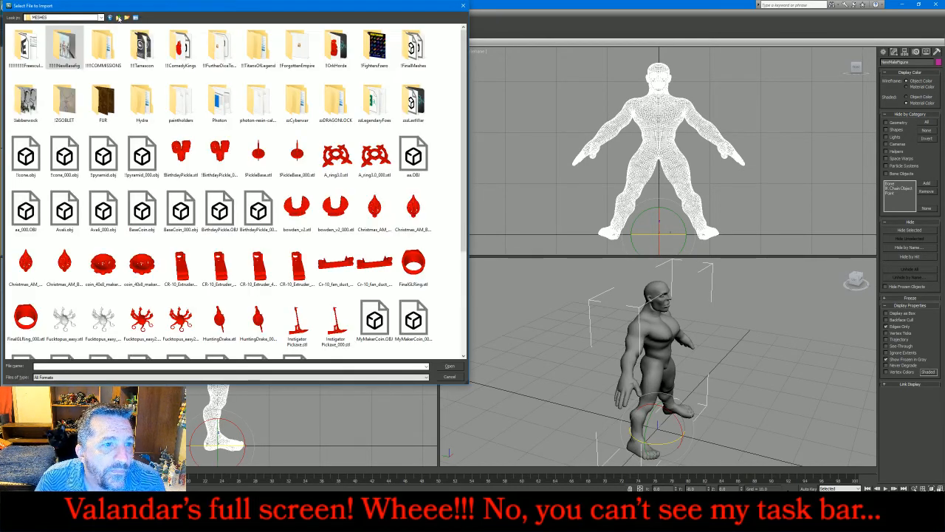
double_click(64, 45)
double_click(25, 136)
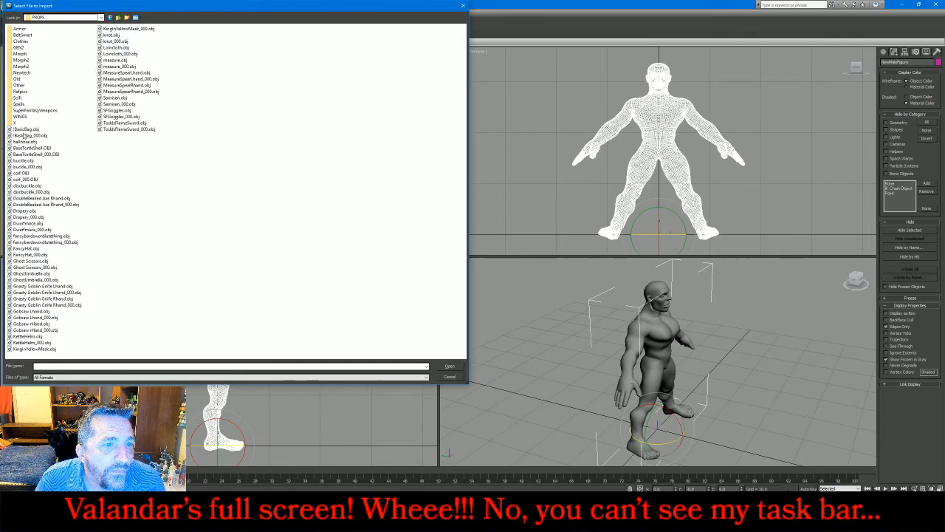
double_click(22, 79)
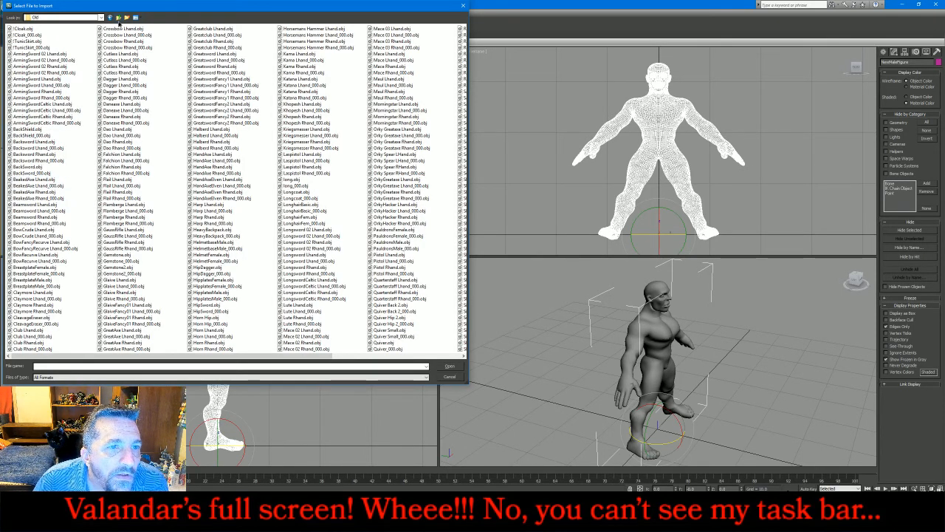
click(118, 18)
double_click(34, 61)
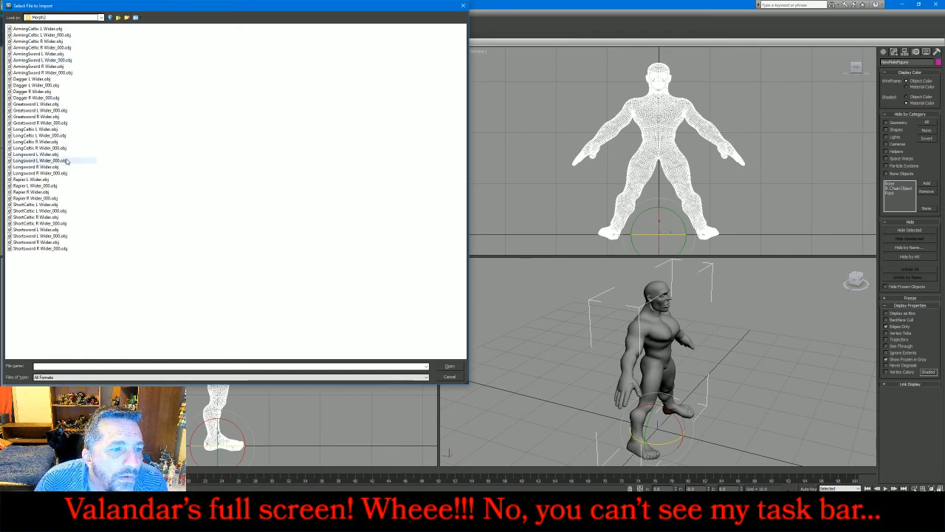
double_click(53, 210)
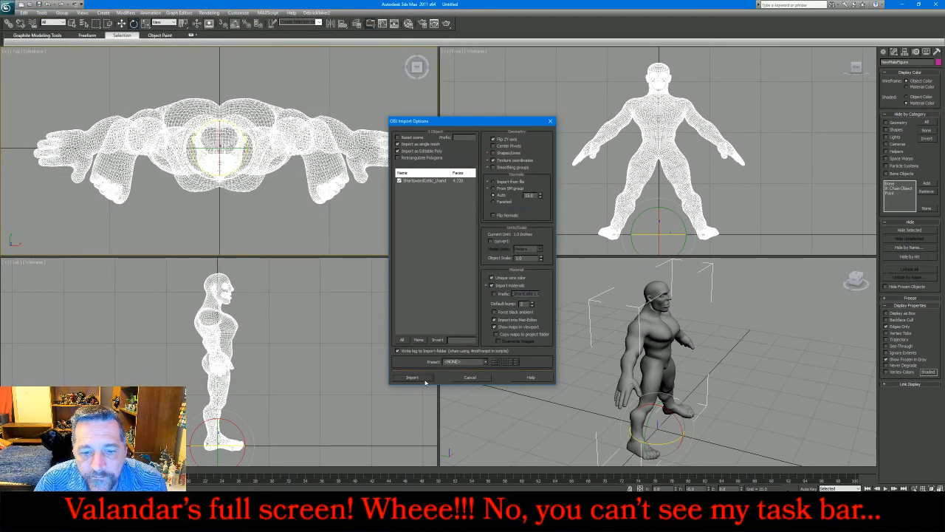
click(424, 381)
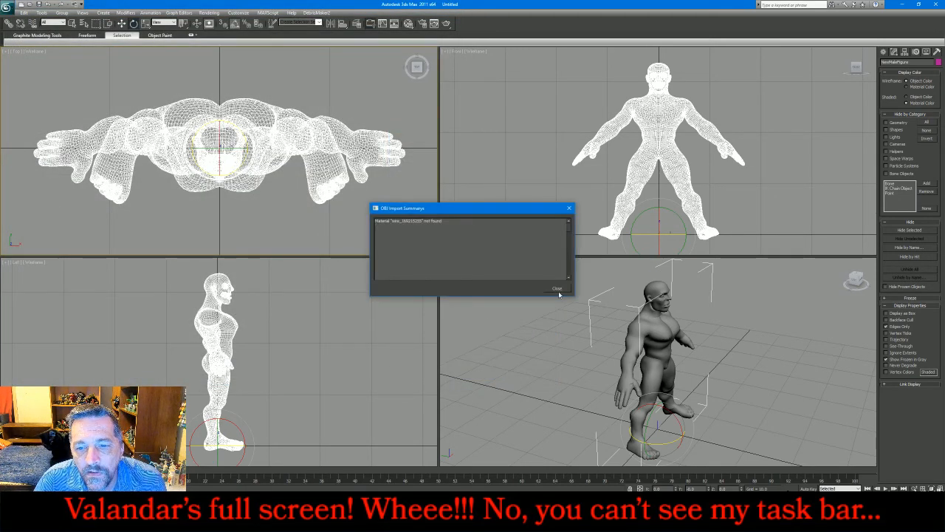
click(557, 288)
Step: Center the imported Celtic short sword's pivot on the sword and return to its Editable Poly settings
key(z)
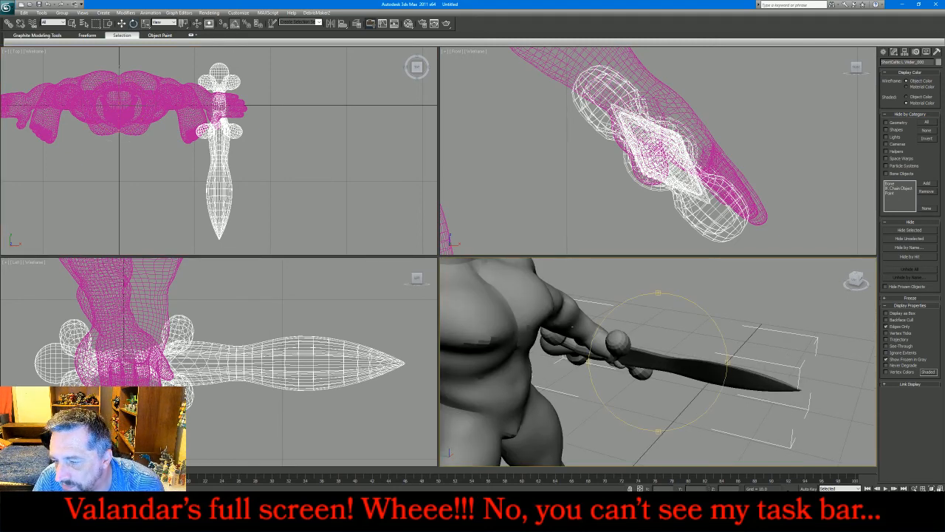
alt+middle_drag(669, 362, 554, 371)
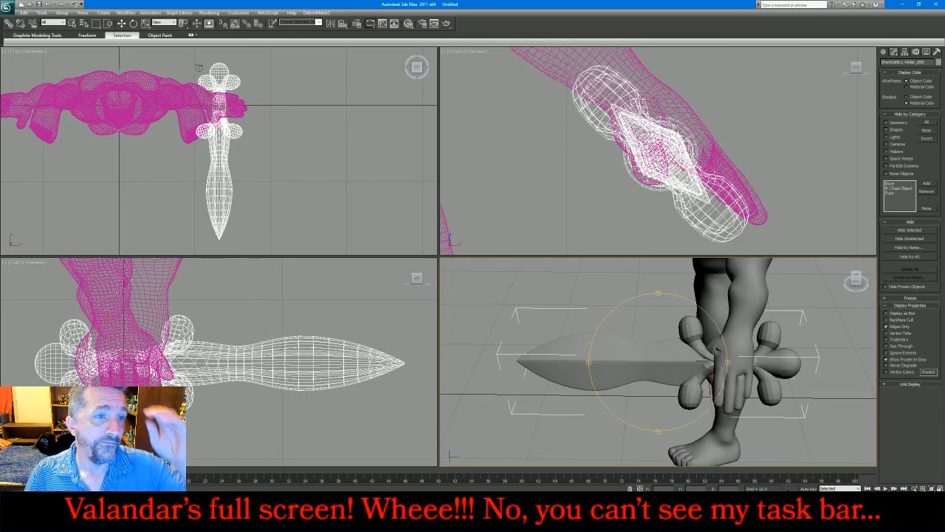
click(121, 23)
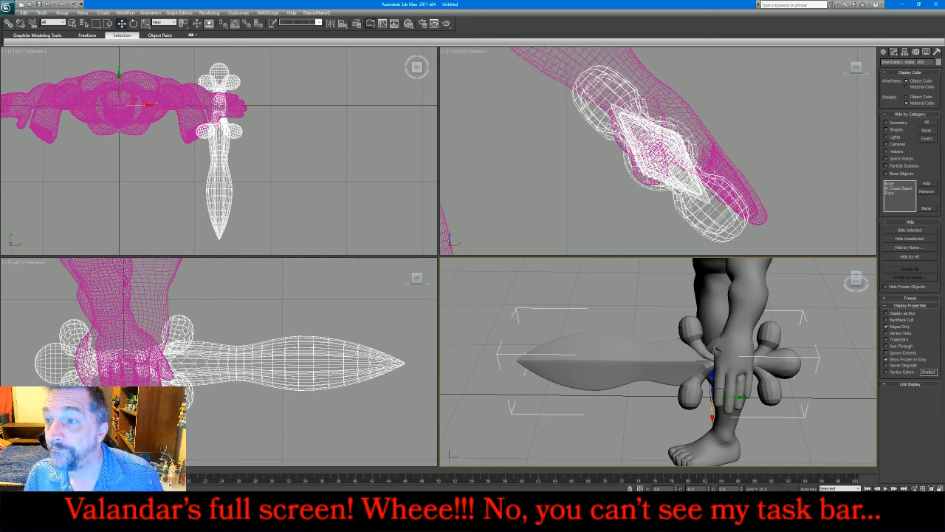
click(905, 51)
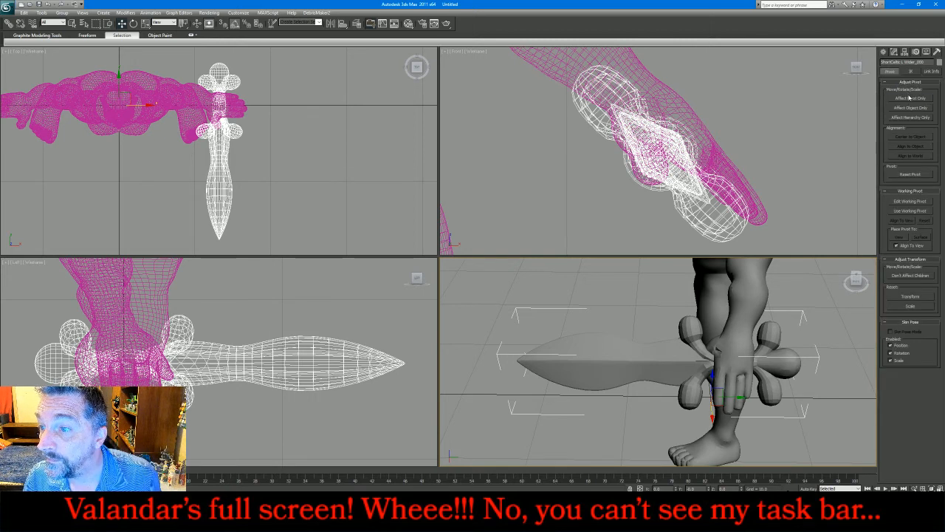
click(910, 98)
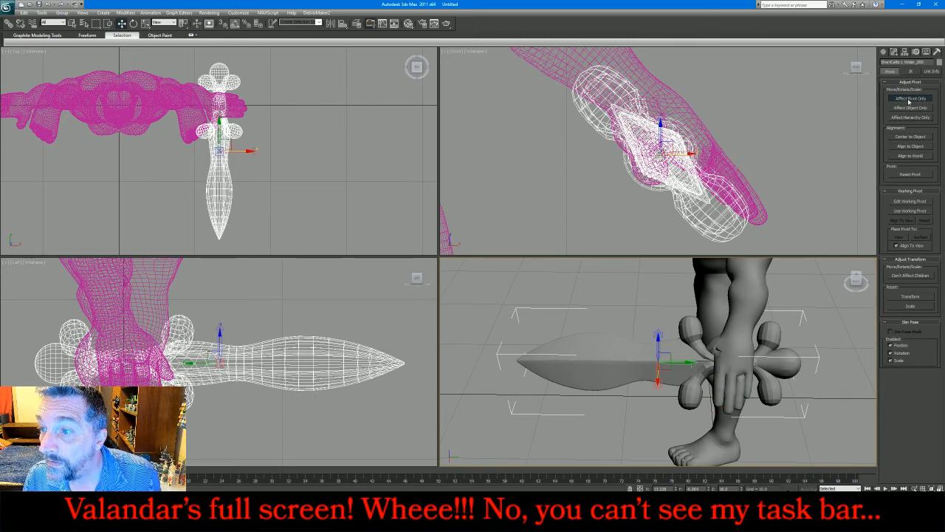
click(911, 98)
click(893, 51)
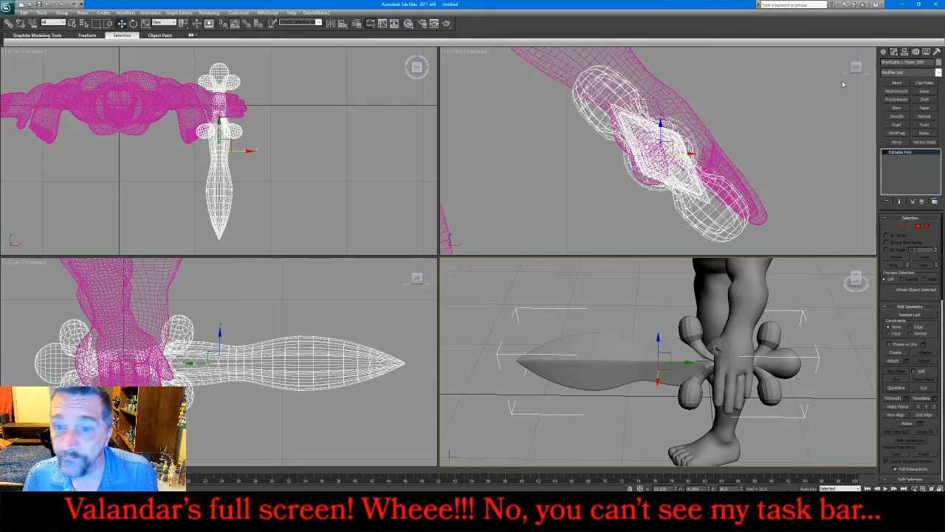
Step: Delete the imported male figure mesh, leaving only the Celtic short sword in the scene
click(629, 207)
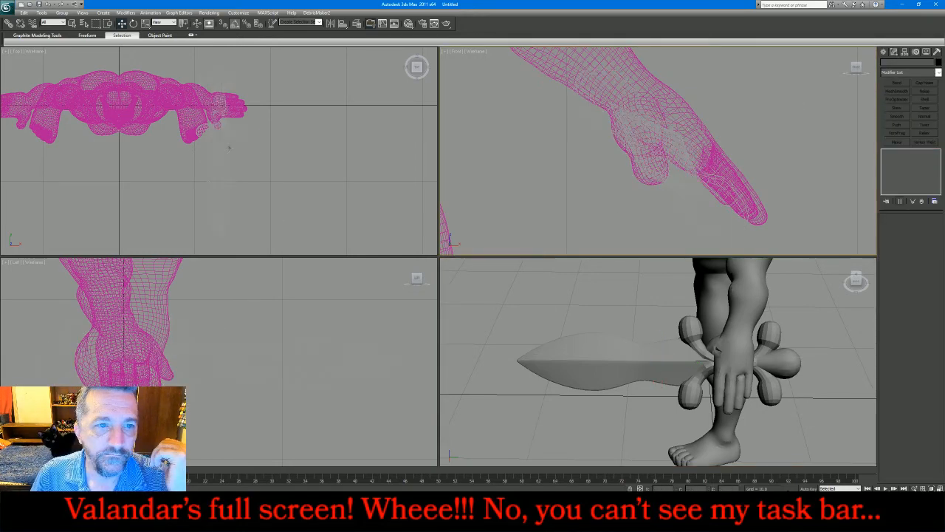
click(149, 106)
key(Delete)
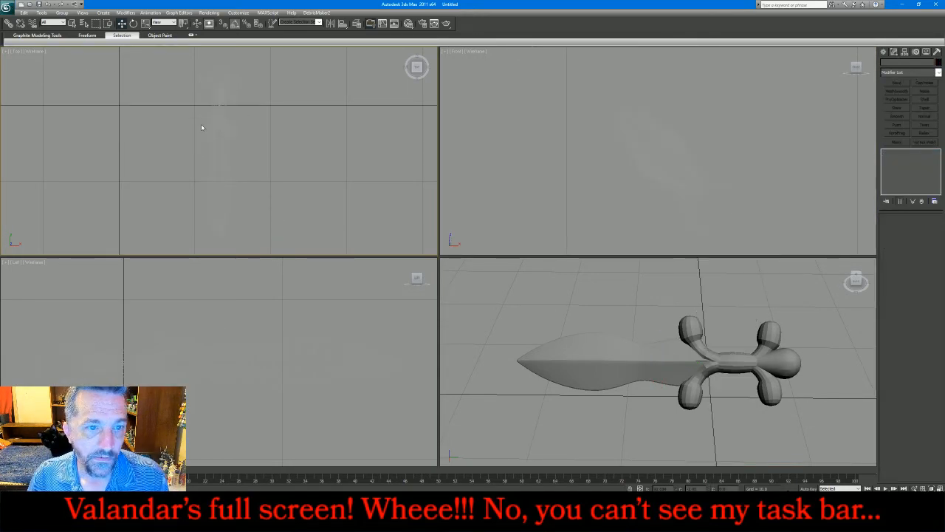
Step: Assign the Celtic short sword a muted violet object color from the AutoCAD ACI palette and deselect it
click(207, 129)
click(939, 63)
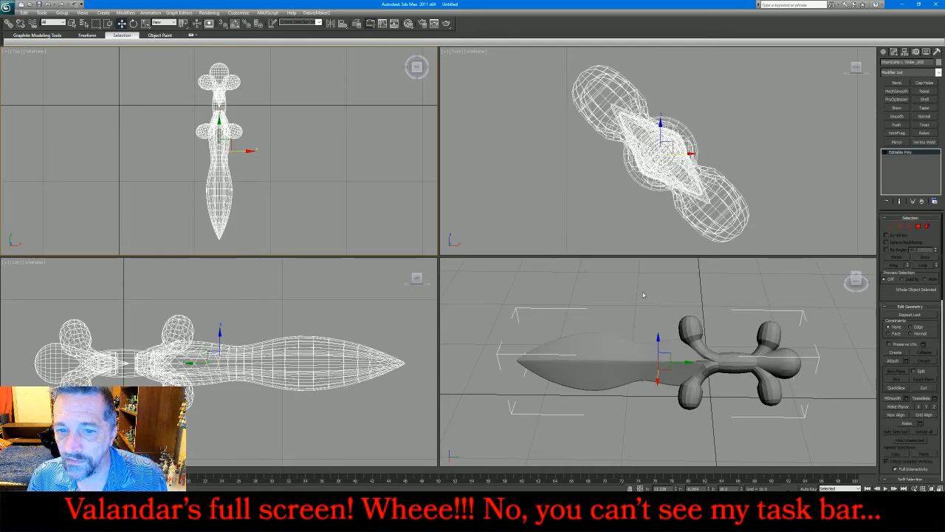
click(505, 257)
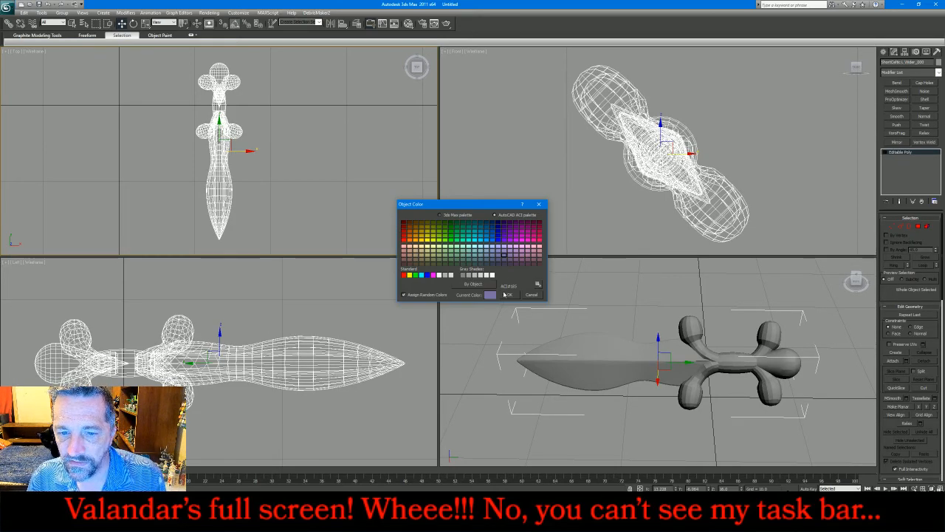
click(509, 294)
click(529, 225)
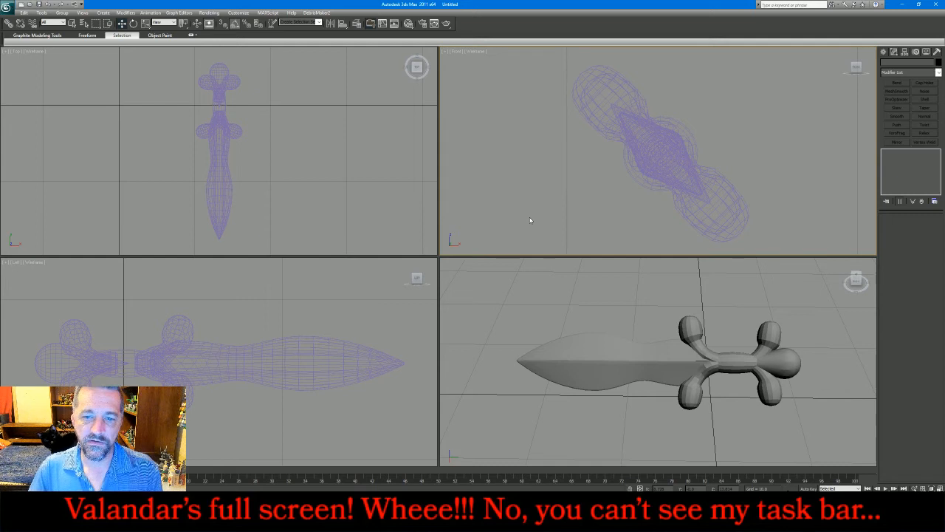
Step: Review the wooden sword and helmet descriptions in the live chat, with the sword ready for element selection
key(alt+Tab)
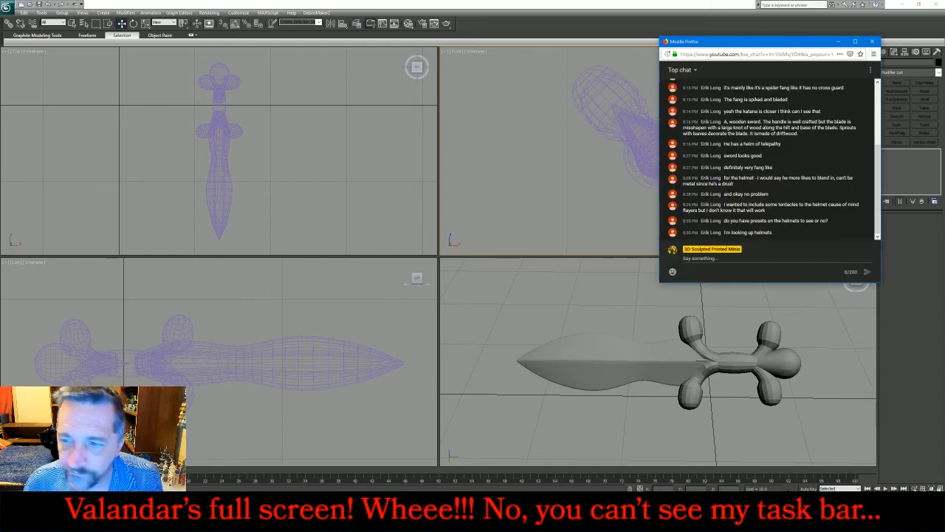
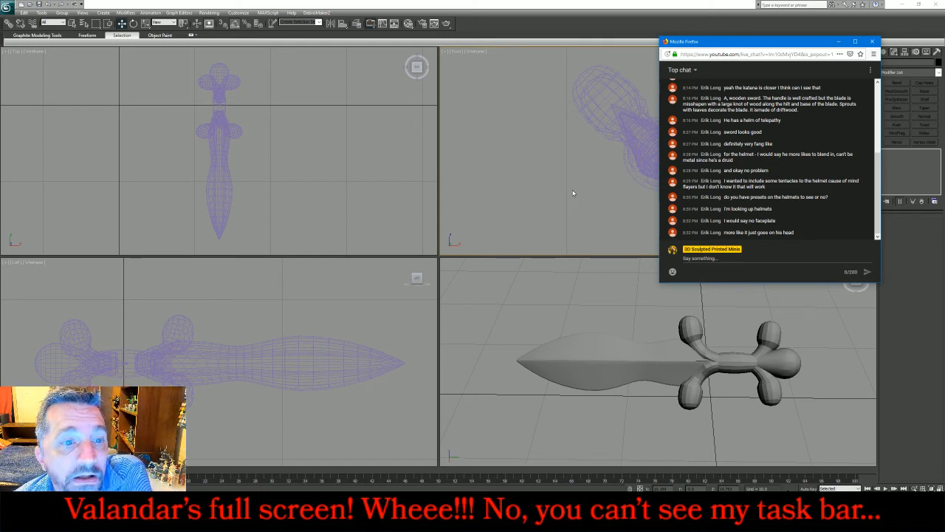
click(572, 192)
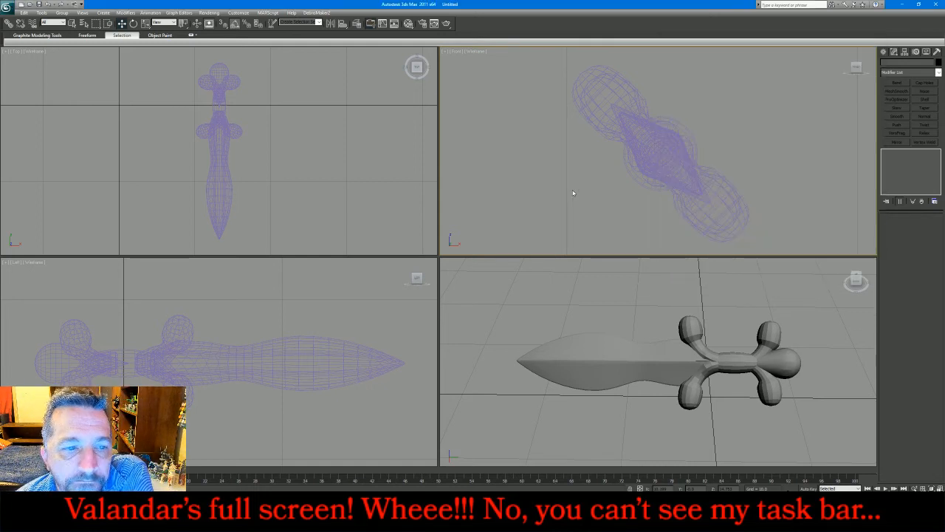
click(678, 127)
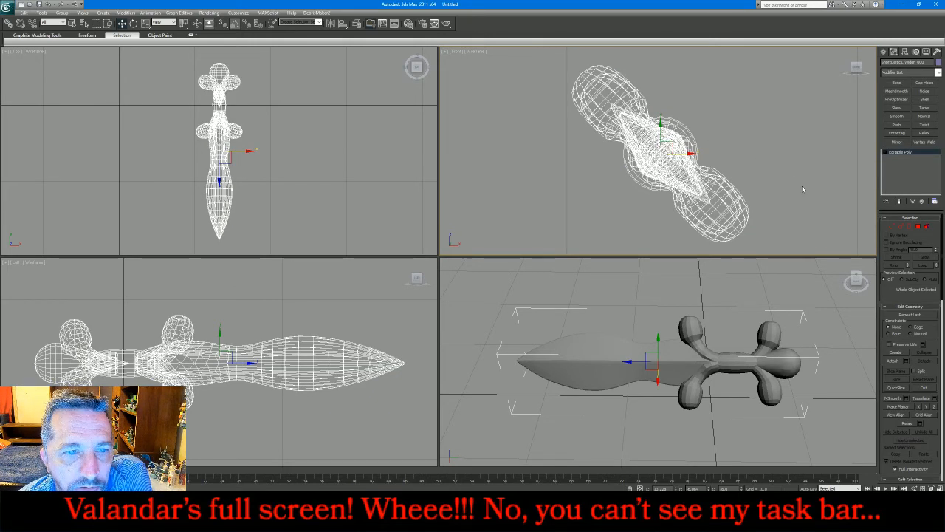
click(927, 226)
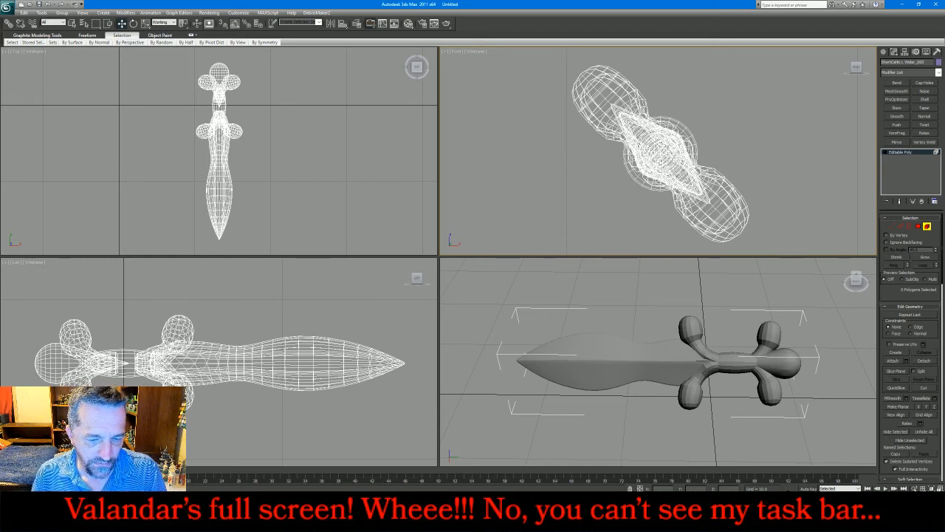
key(alt+Tab)
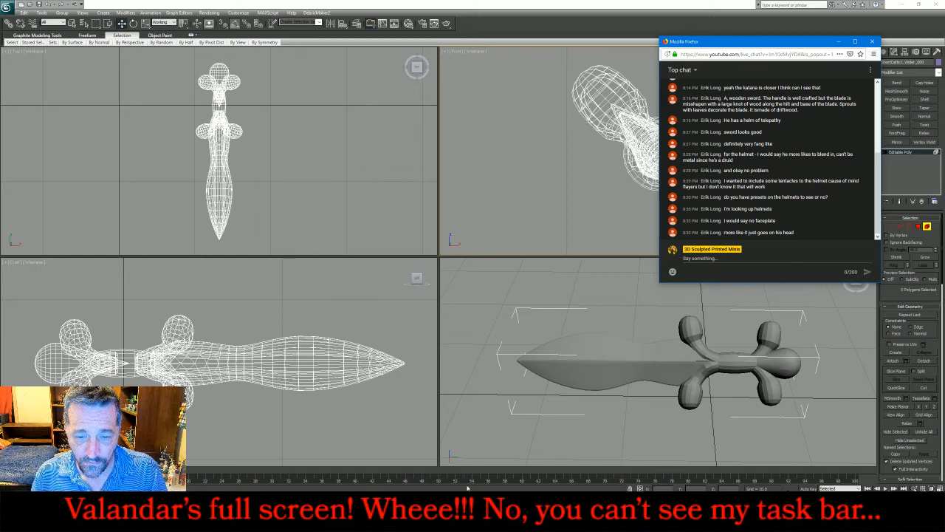
Step: Leave element editing and delete the Celtic short sword from the 3ds Max scene
click(330, 213)
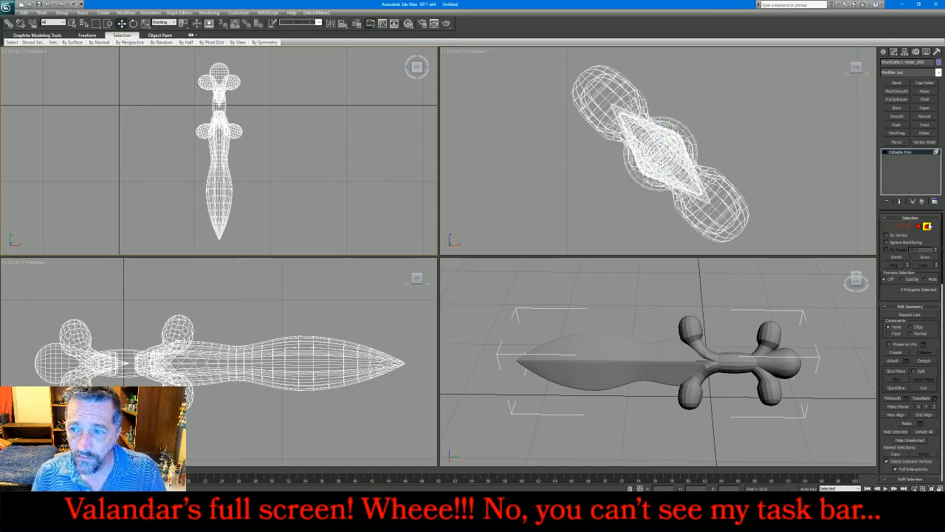
click(928, 227)
key(Delete)
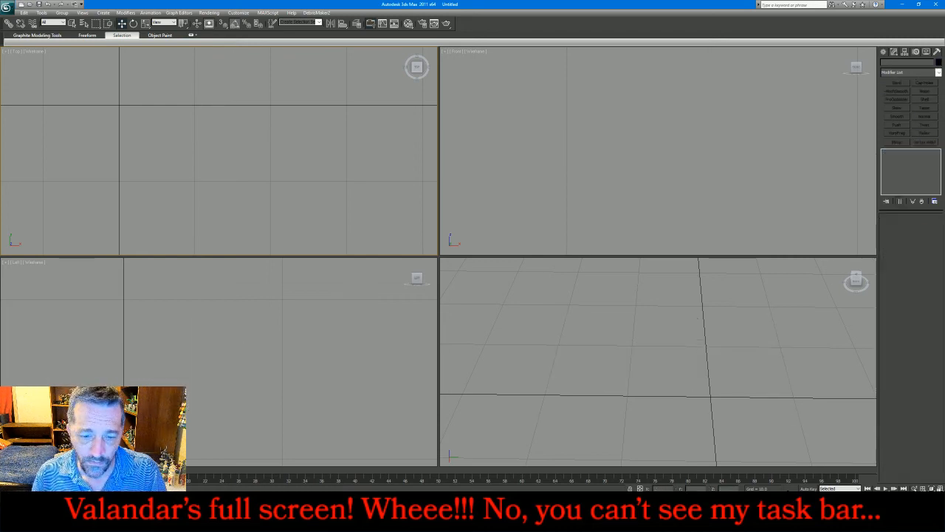
Step: Switch to DAZ Studio and load the ShortswordCeltic Lhand prop from the Props folder
key(alt+Tab)
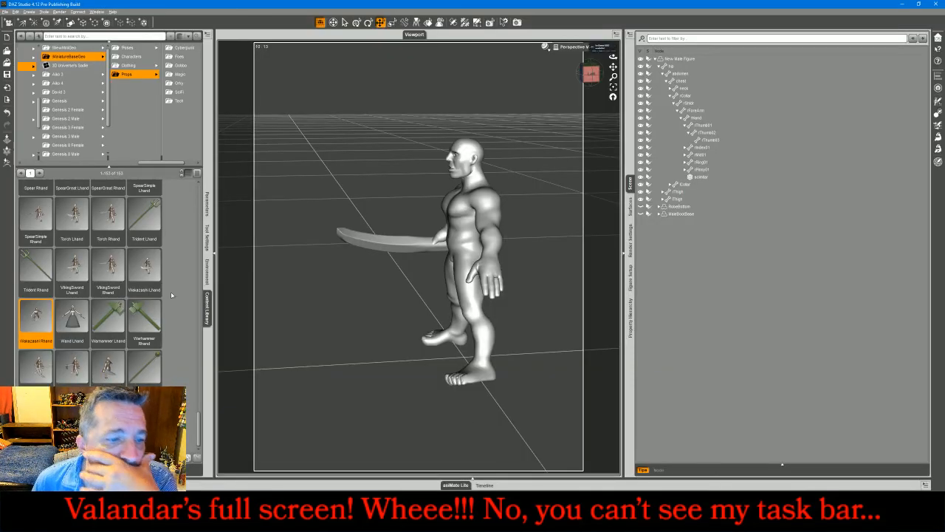
scroll(168, 303, up, 15)
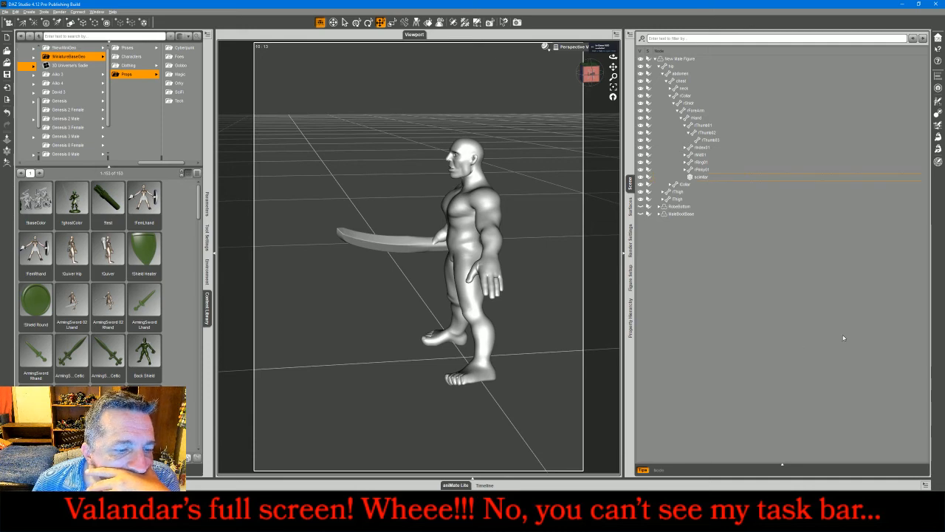
scroll(178, 331, down, 12)
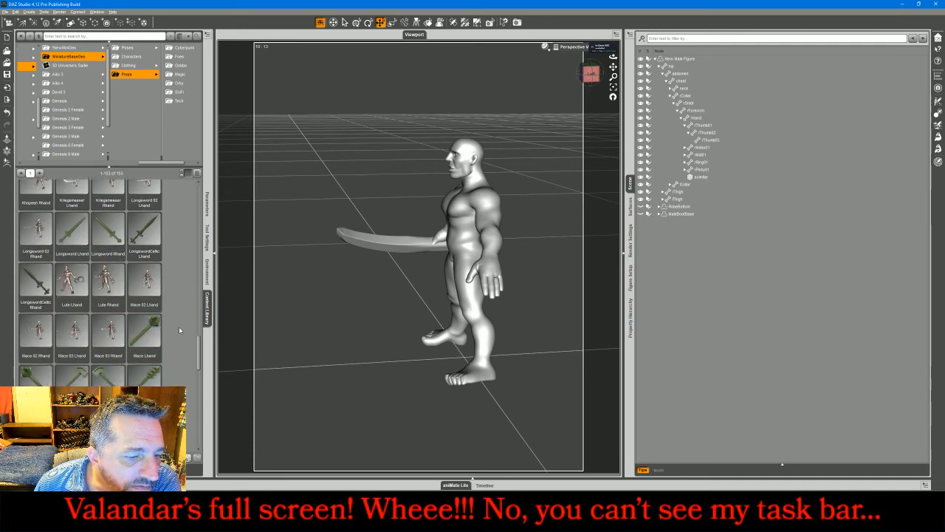
scroll(178, 330, down, 8)
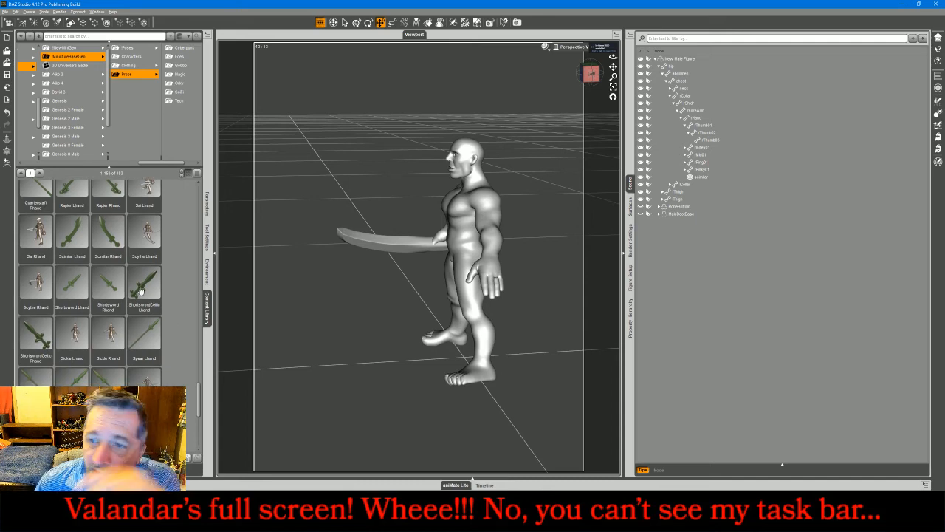
double_click(140, 291)
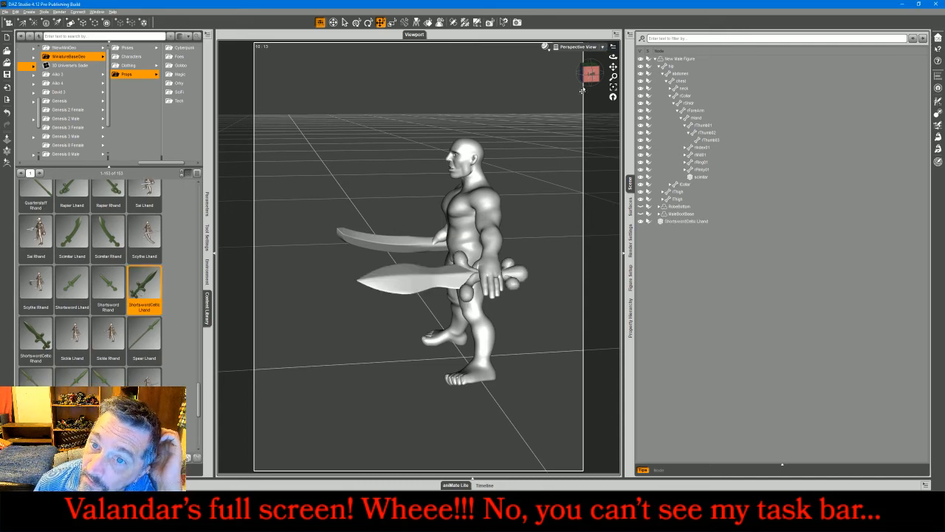
Step: Parent the ShortswordCeltic Lhand prop to the male figure's left hand bone
mouse_move(593, 79)
mouse_down()
mouse_move(760, 137)
mouse_move(834, 107)
mouse_move(787, 78)
mouse_move(658, 60)
mouse_move(592, 66)
mouse_up()
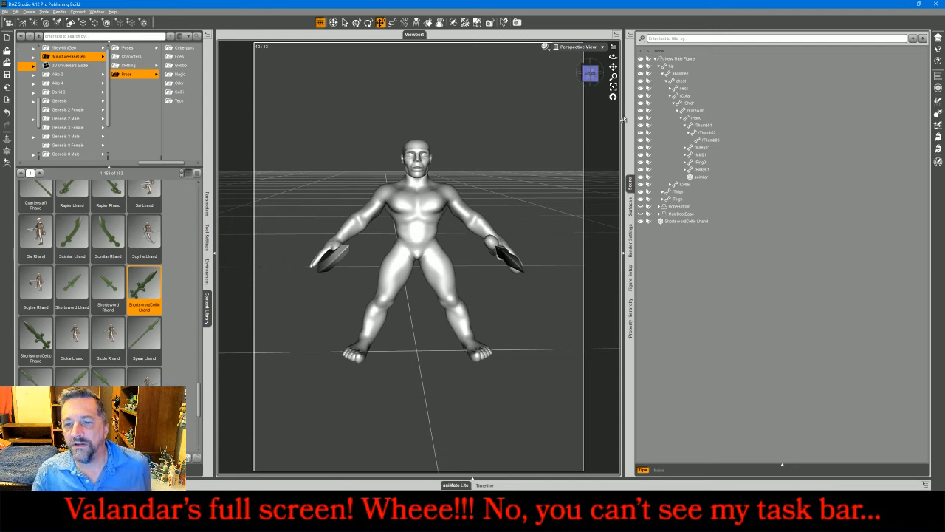
click(502, 244)
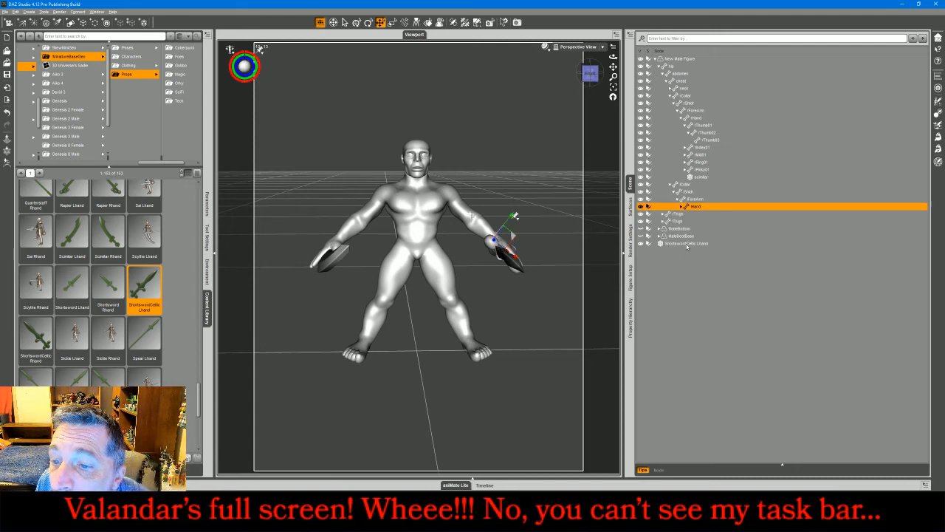
drag(686, 244, 695, 207)
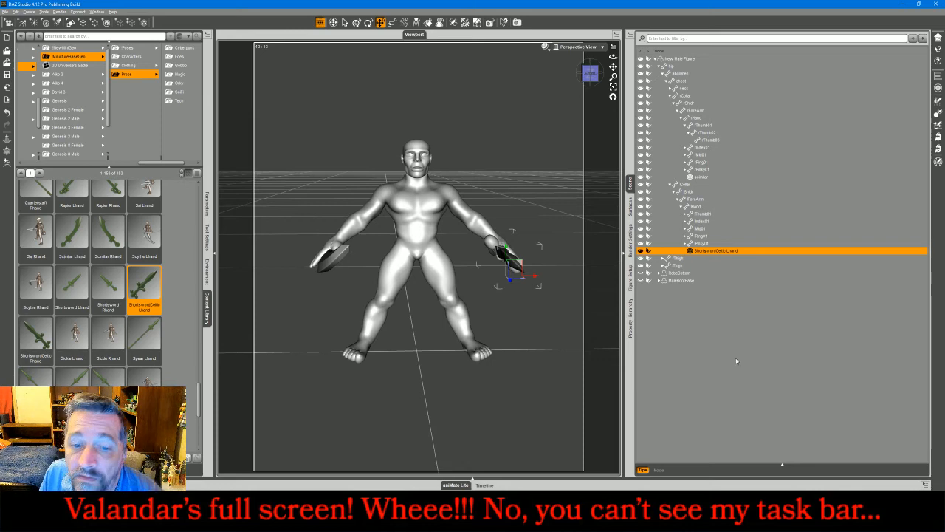
Step: Reread the wooden sword and telepathy helm descriptions in the live chat and return to the DAZ Studio scene
click(621, 510)
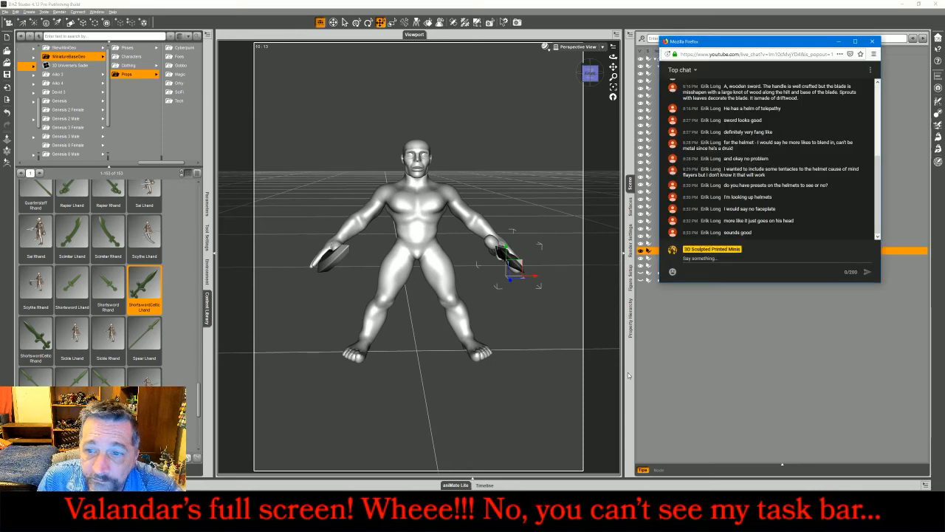
scroll(837, 212, up, 5)
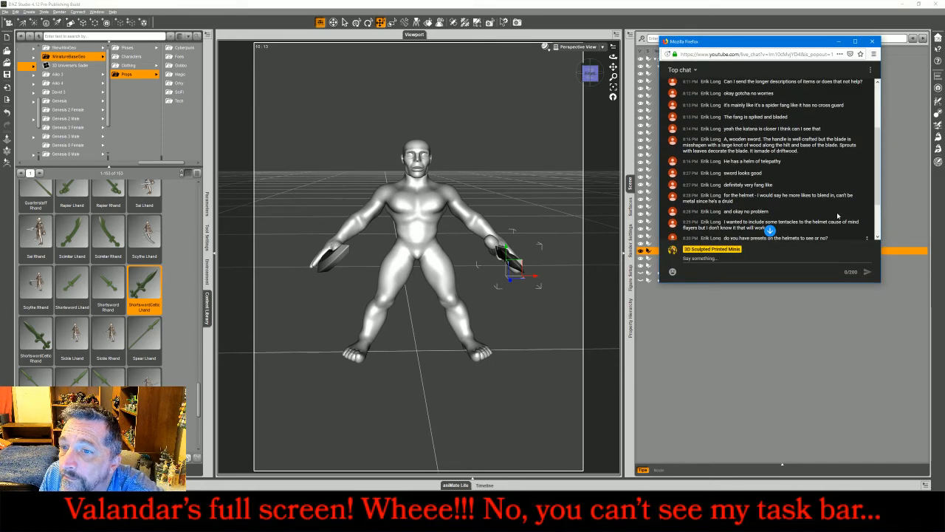
scroll(839, 217, down, 3)
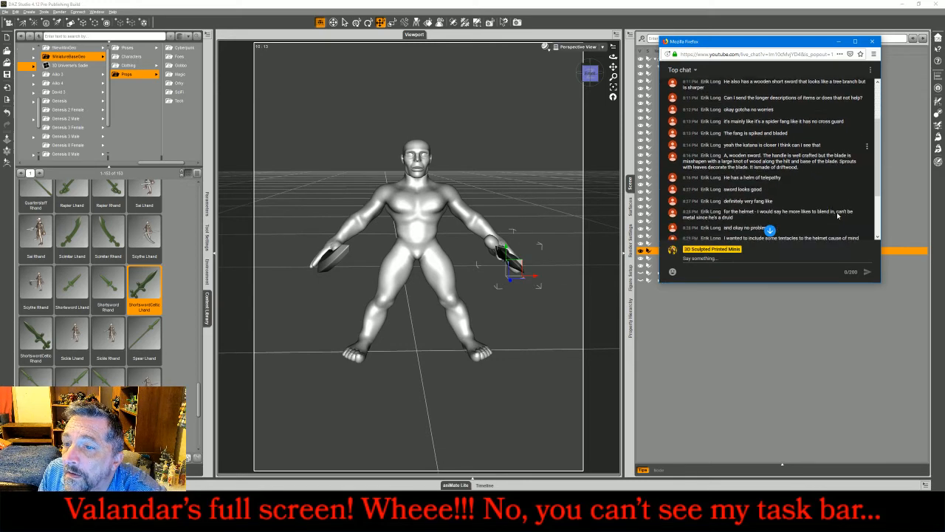
scroll(837, 212, down, 3)
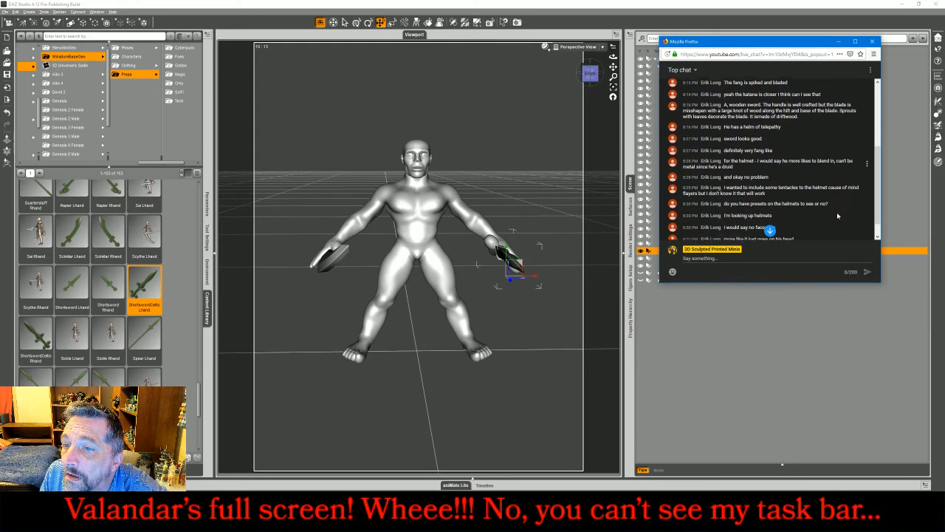
click(734, 394)
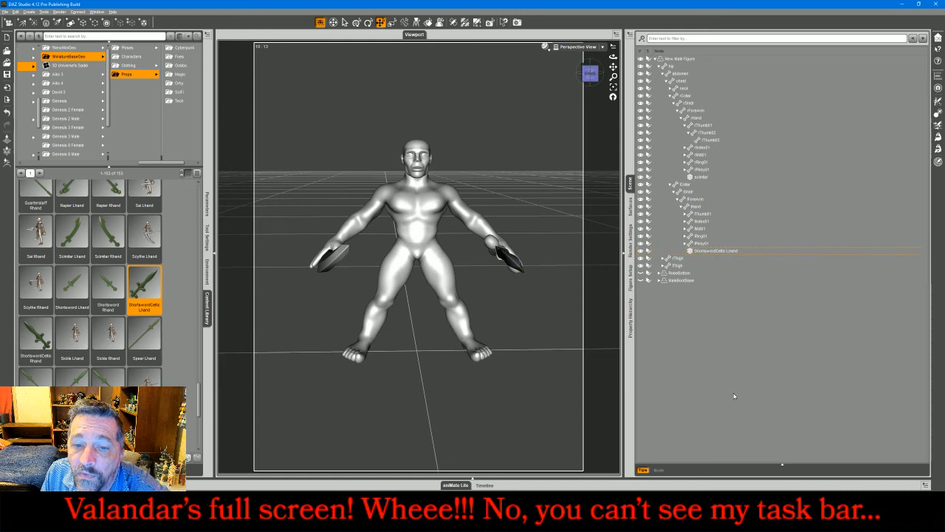
Step: Inspect the figure with both swords from several angles and show the Clothing folder with the available helmets
click(586, 77)
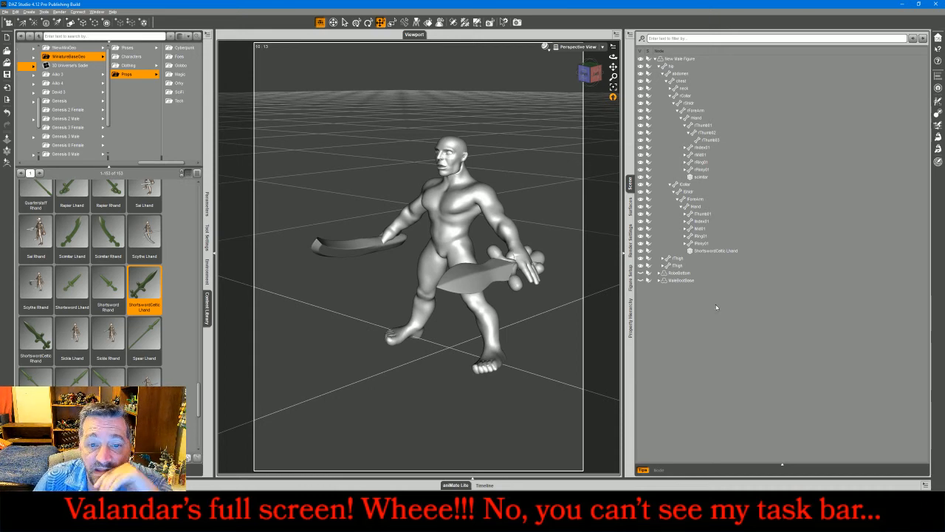
drag(592, 73, 397, 84)
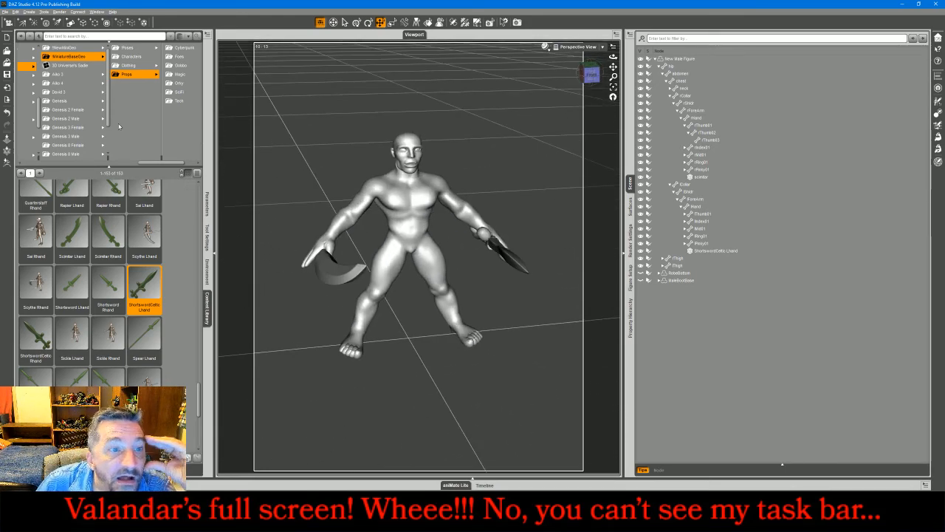
click(138, 66)
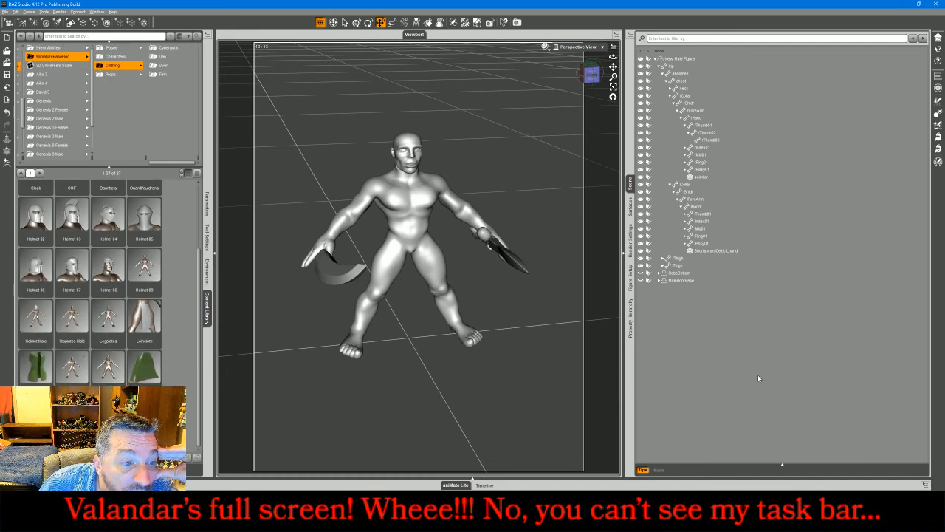
Step: Try Helmet 06 on the male figure, shifting it slightly backward and down to fit the head, and delete it
double_click(31, 269)
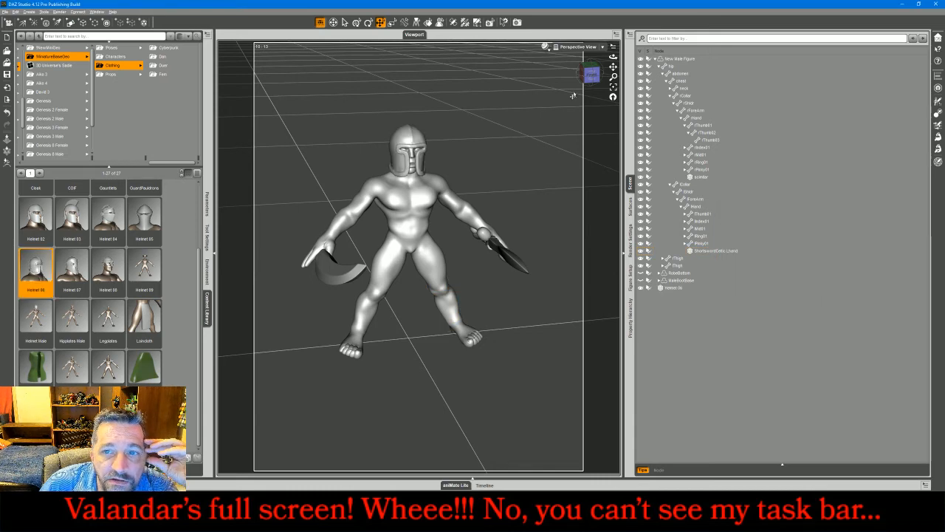
drag(592, 75, 468, 154)
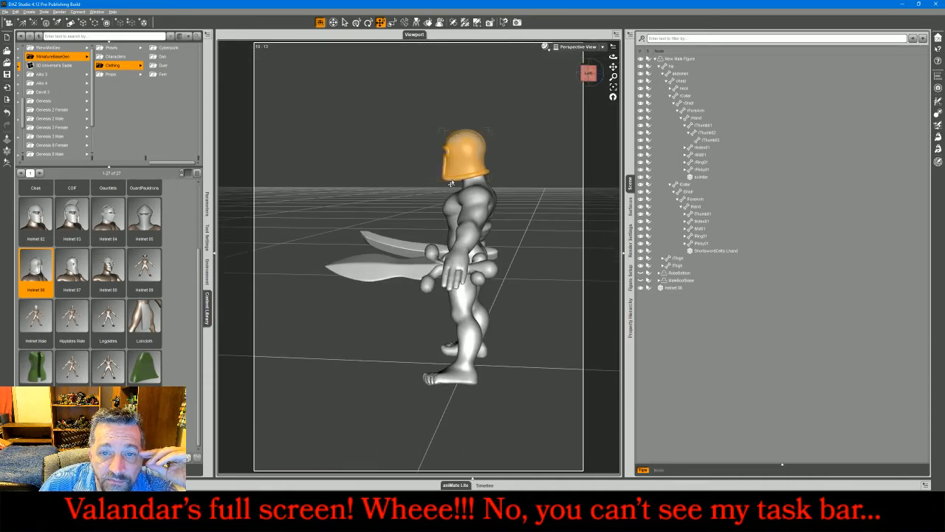
click(467, 155)
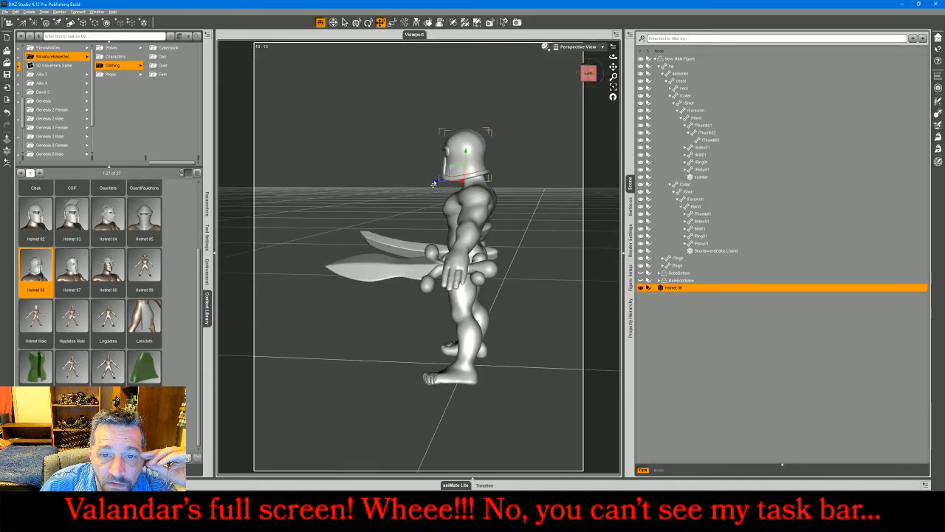
drag(435, 183, 440, 185)
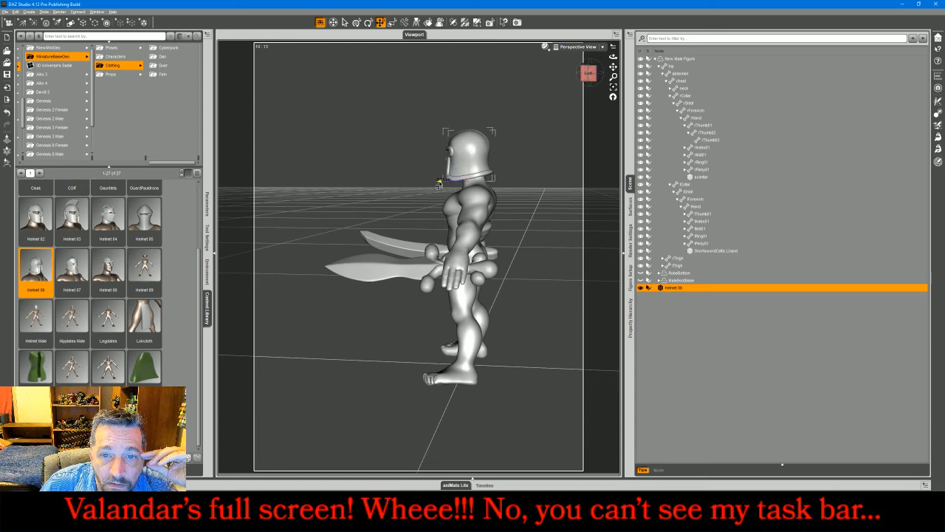
click(591, 73)
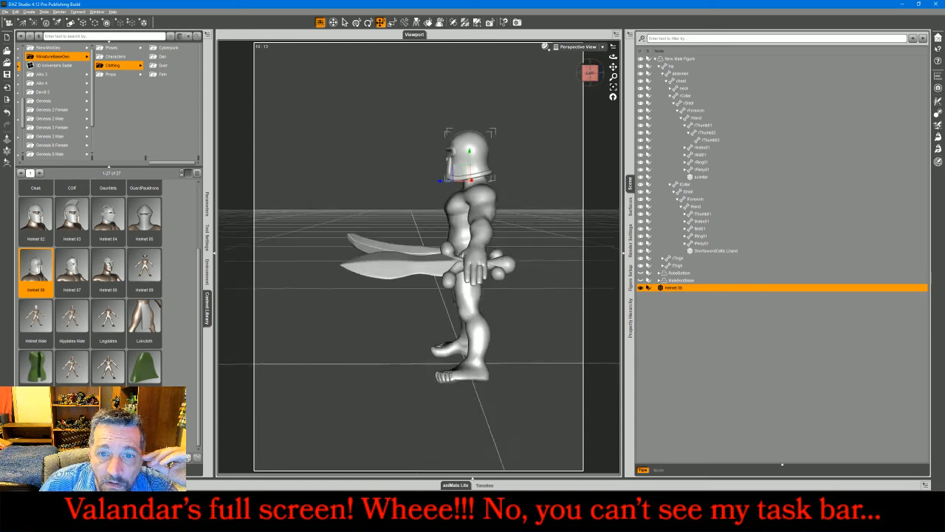
mouse_move(591, 74)
mouse_down()
mouse_move(562, 87)
mouse_move(588, 78)
mouse_up()
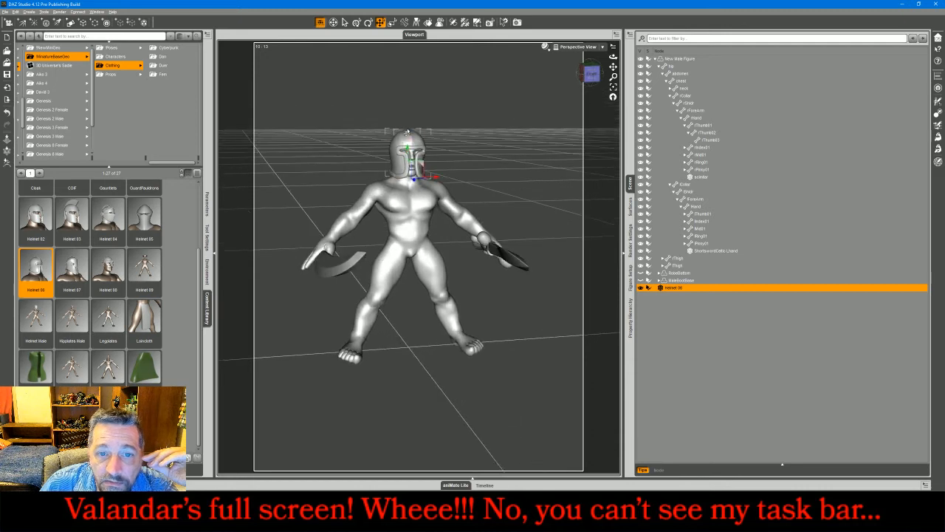
drag(407, 152, 403, 154)
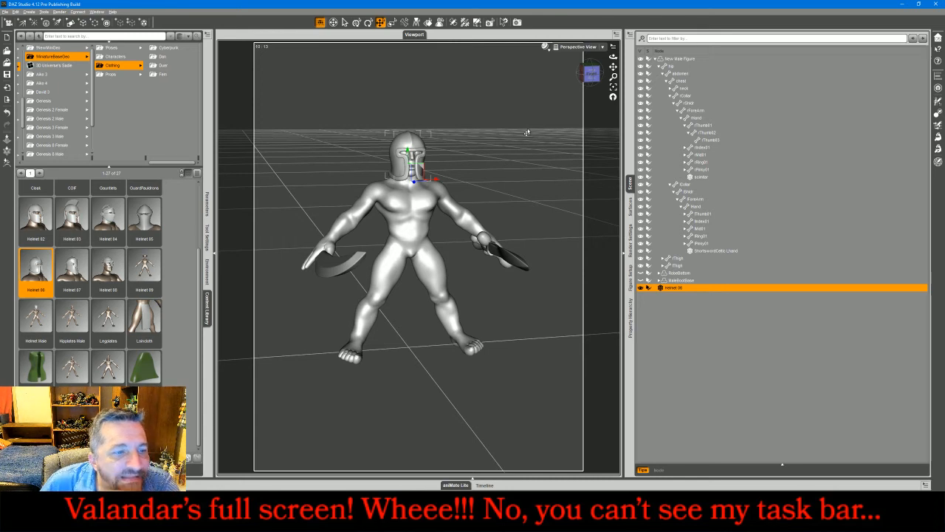
key(Delete)
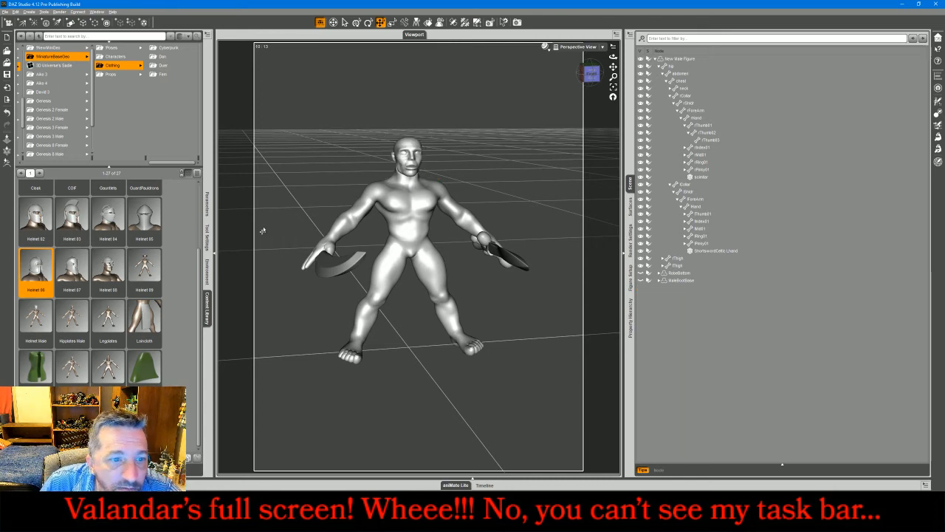
Step: Browse the Clothing folder, try Helmet 09 on the figure, and delete it from the scene
scroll(198, 275, up, 1)
scroll(198, 275, up, 2)
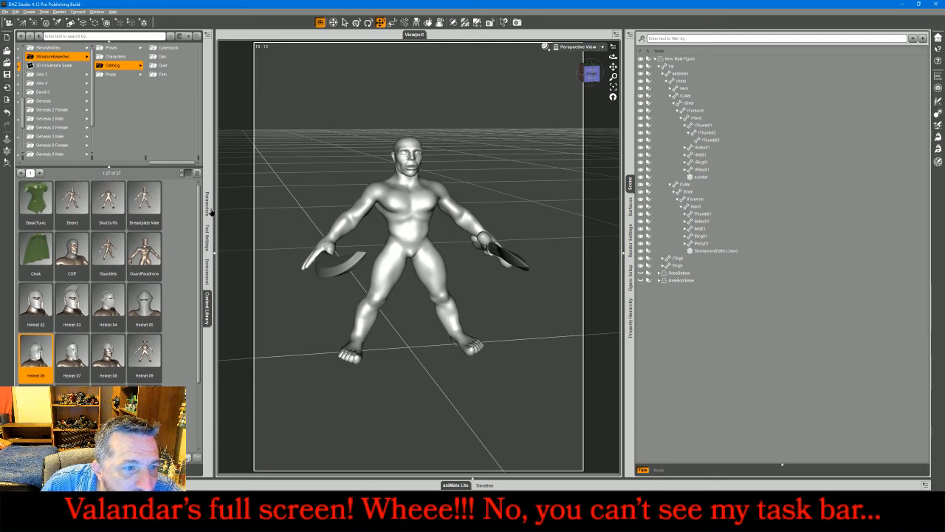
scroll(198, 275, down, 2)
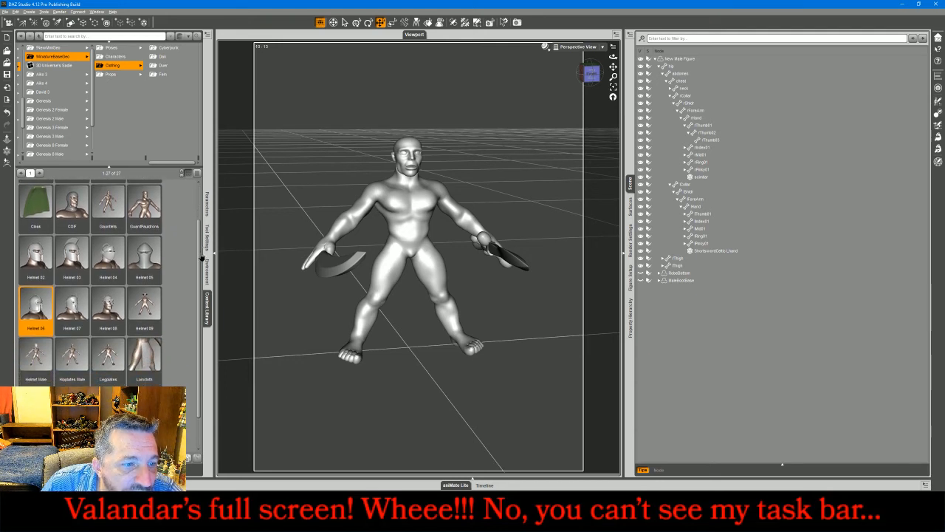
scroll(198, 274, down, 1)
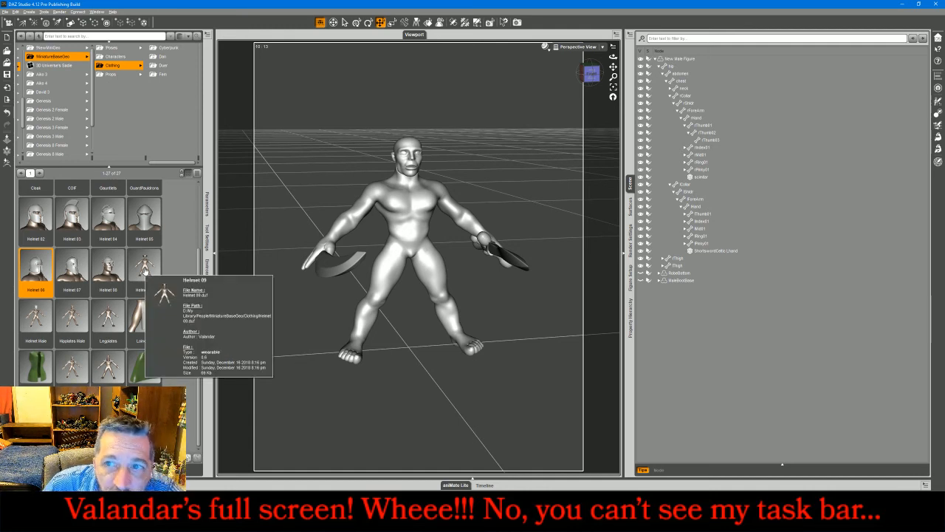
double_click(145, 271)
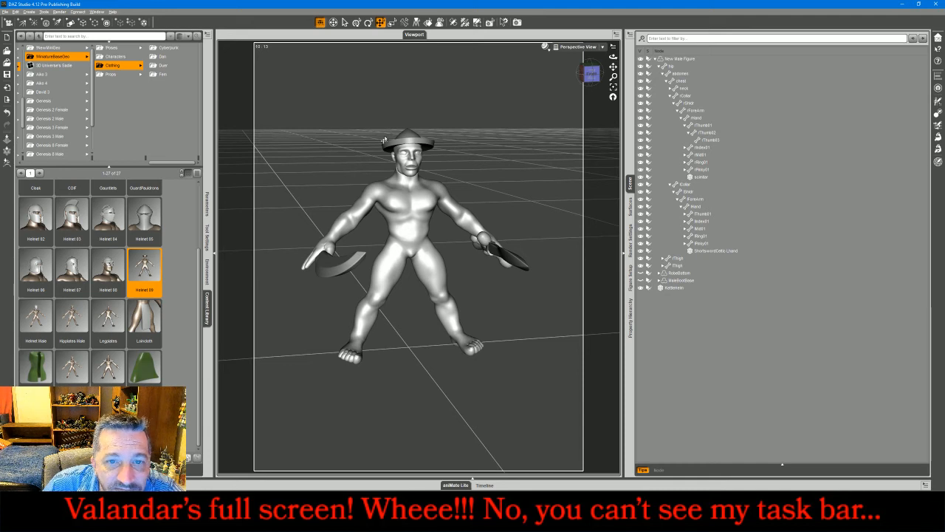
click(385, 146)
key(Delete)
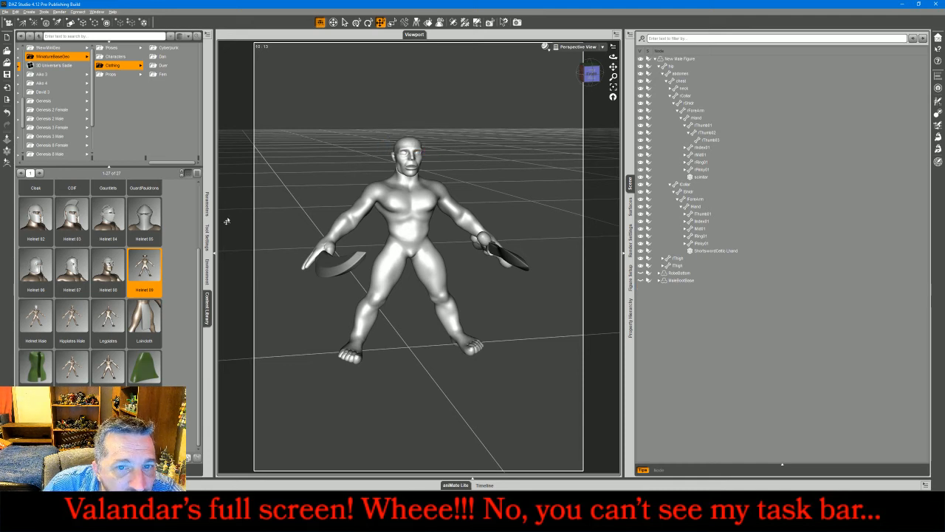
Step: Try Helmet 07 and Helmet 08 on the figure one after the other, deleting each from the scene
scroll(177, 252, up, 2)
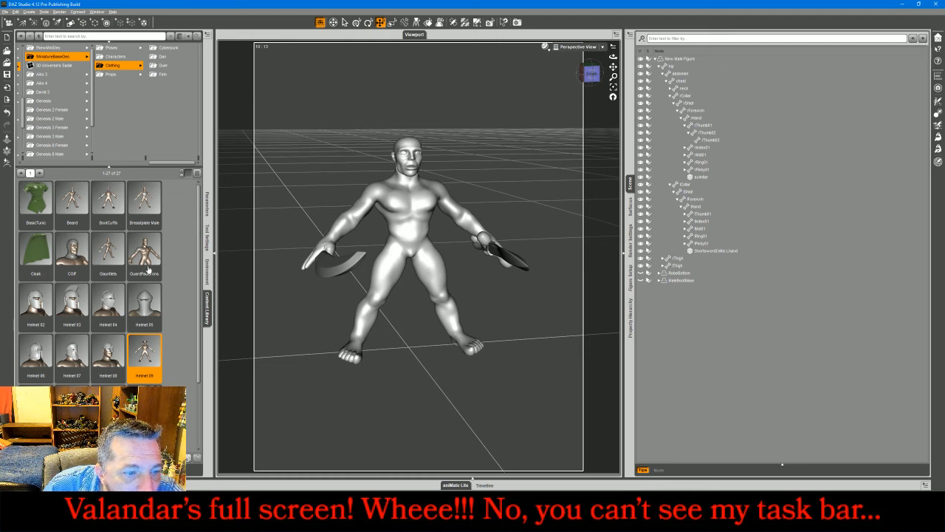
double_click(78, 357)
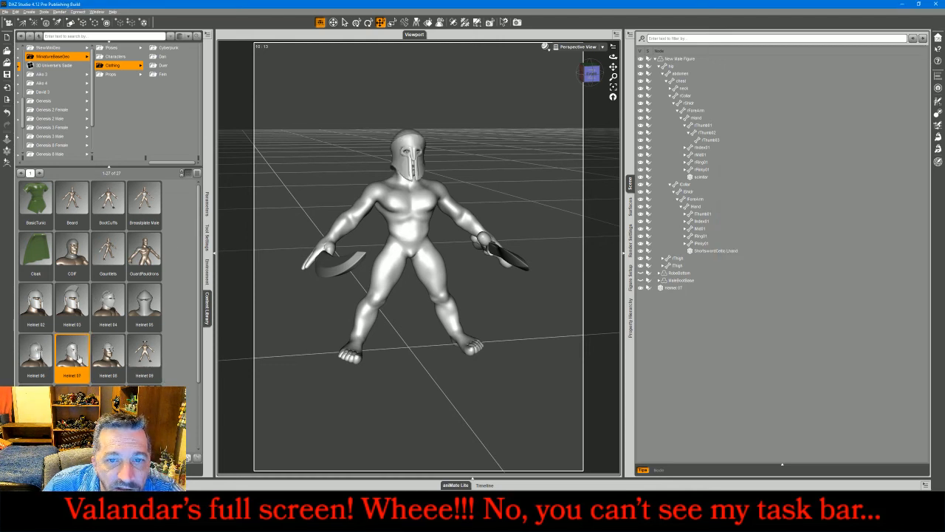
click(393, 170)
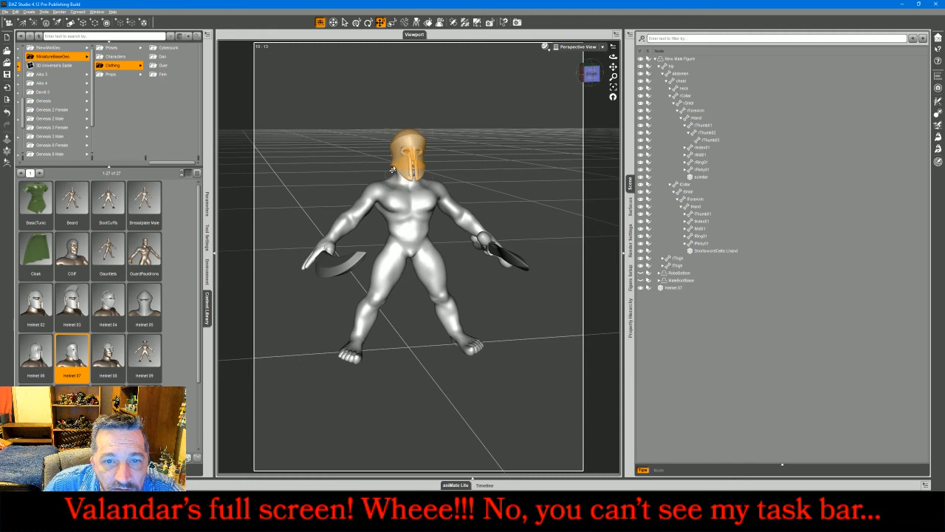
key(Delete)
double_click(100, 345)
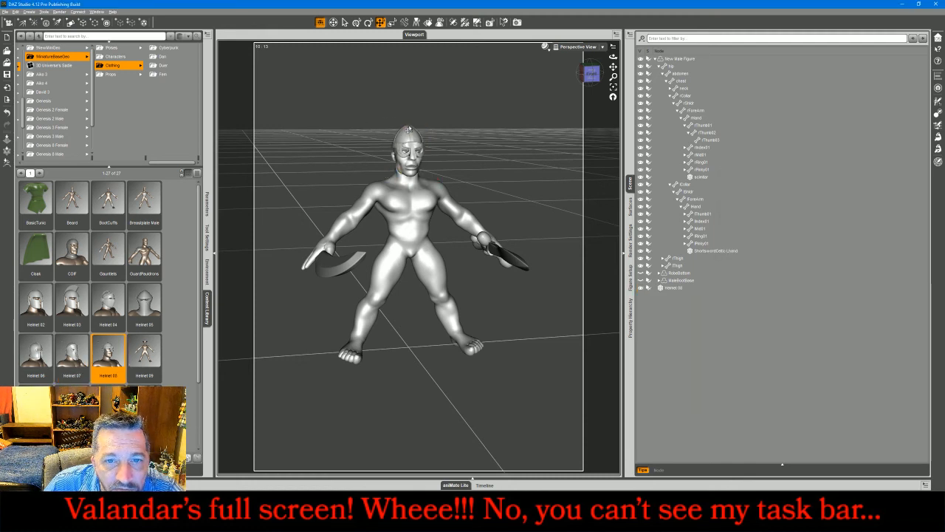
click(408, 131)
key(Delete)
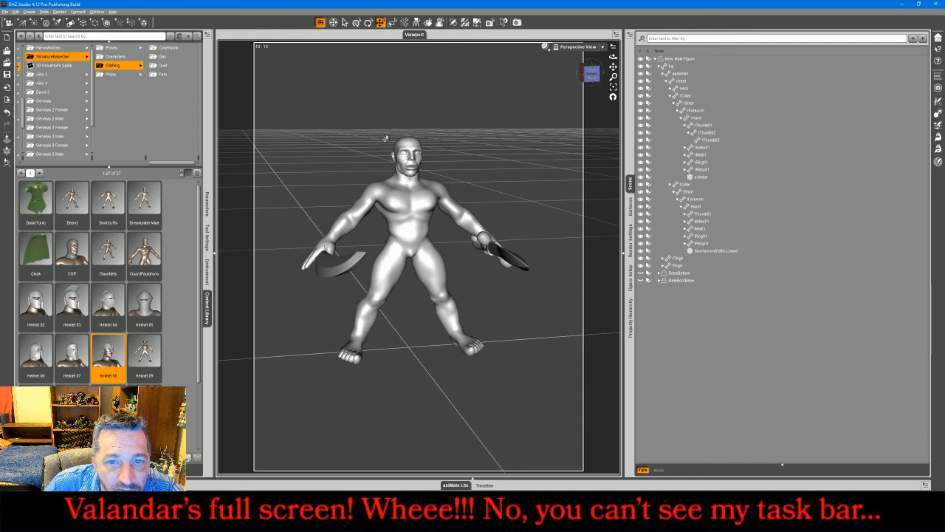
Step: Load Helmet 05 from the Clothing folder onto the male figure
double_click(156, 303)
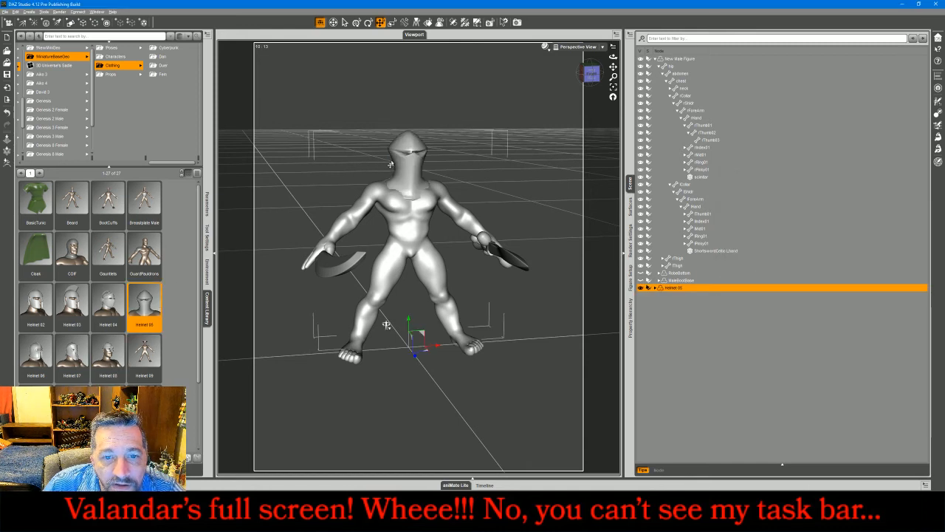
Step: Delete the full-face Helmet 05 from the male figure and check the viewer chat for helmet requests
click(394, 164)
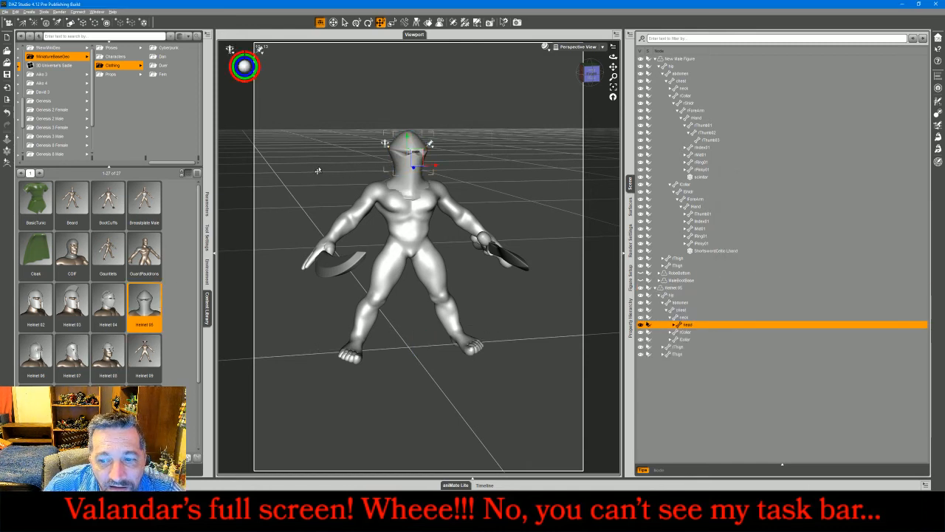
key(Delete)
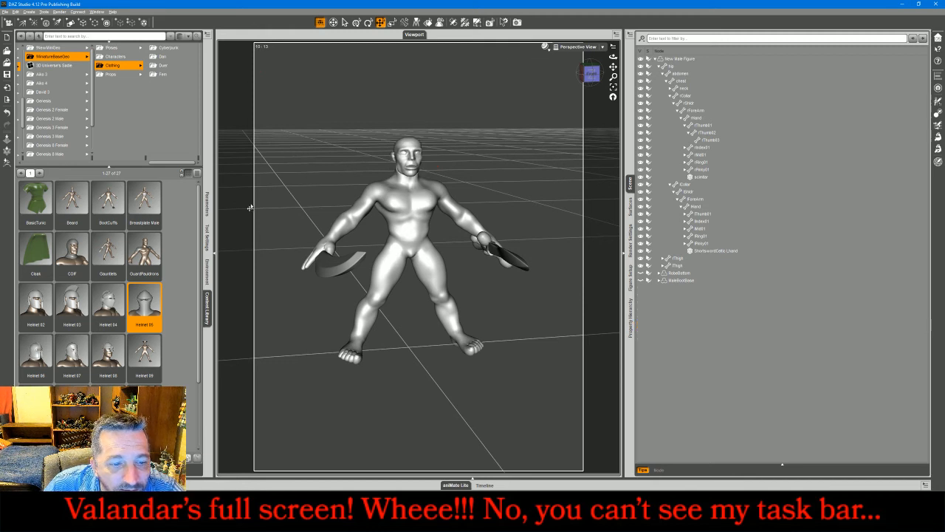
key(alt+Tab)
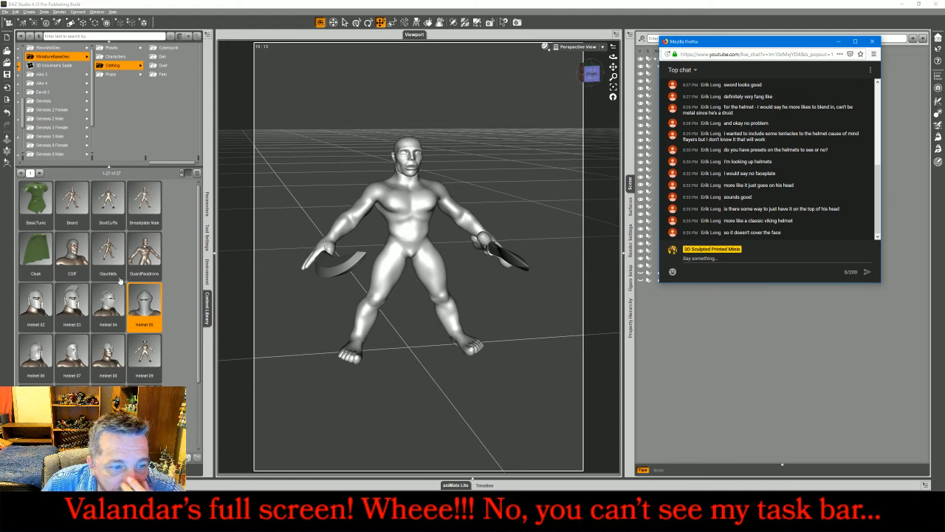
Step: Try Helmet 08 on the male figure, view it from an angle, and delete it
double_click(115, 347)
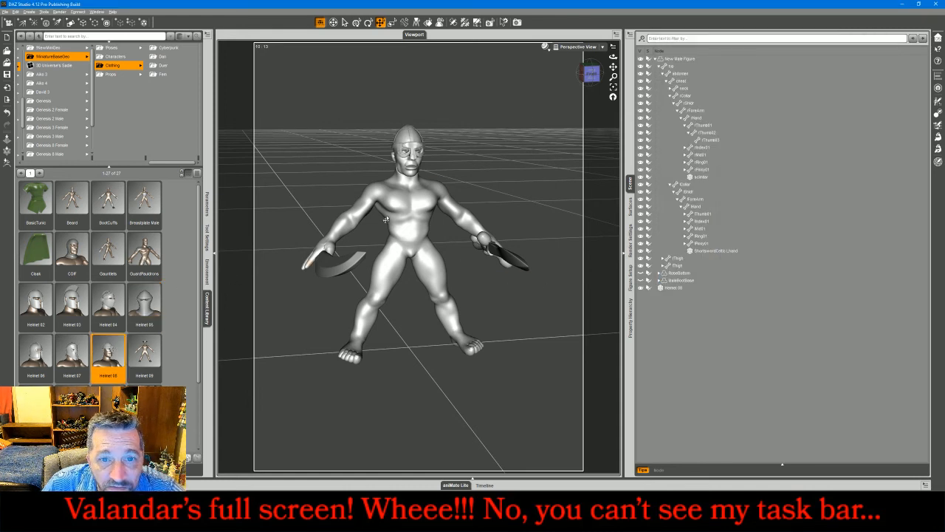
click(589, 74)
middle_drag(391, 148, 341, 151)
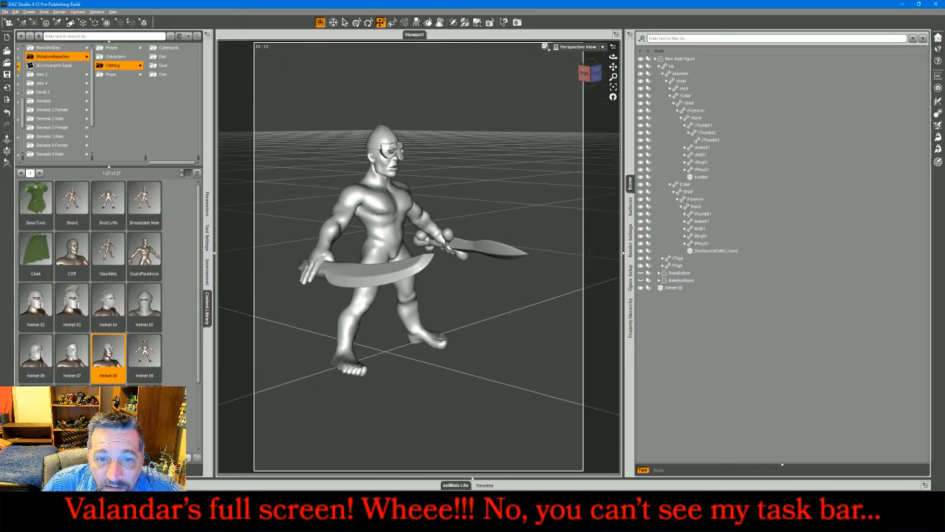
click(385, 130)
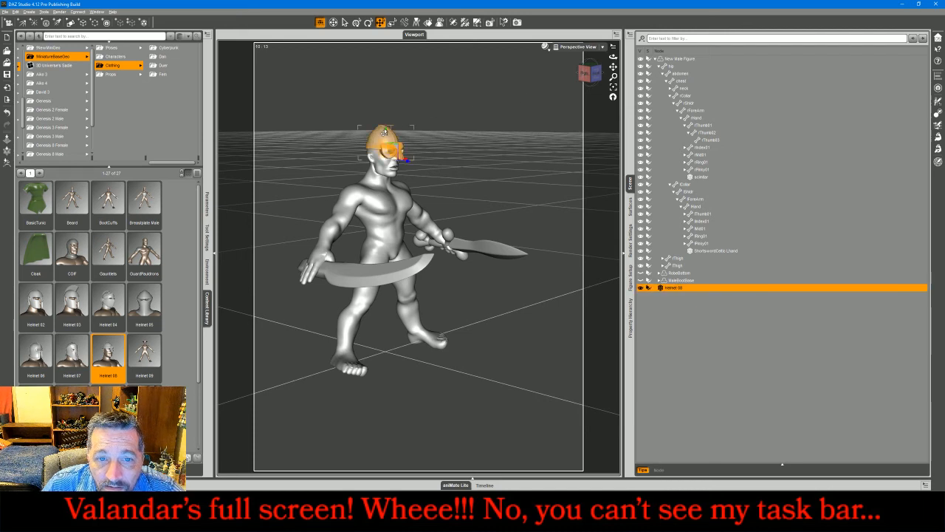
key(Delete)
Step: Check the viewer chat, switch to 3ds Max, and change the broadcast to Scene 3 in the streaming software
key(alt+Tab)
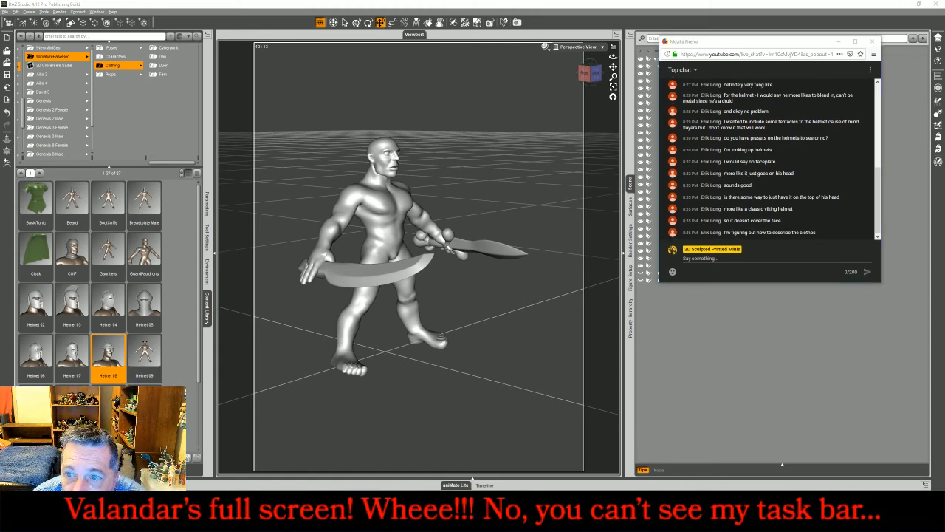
click(643, 518)
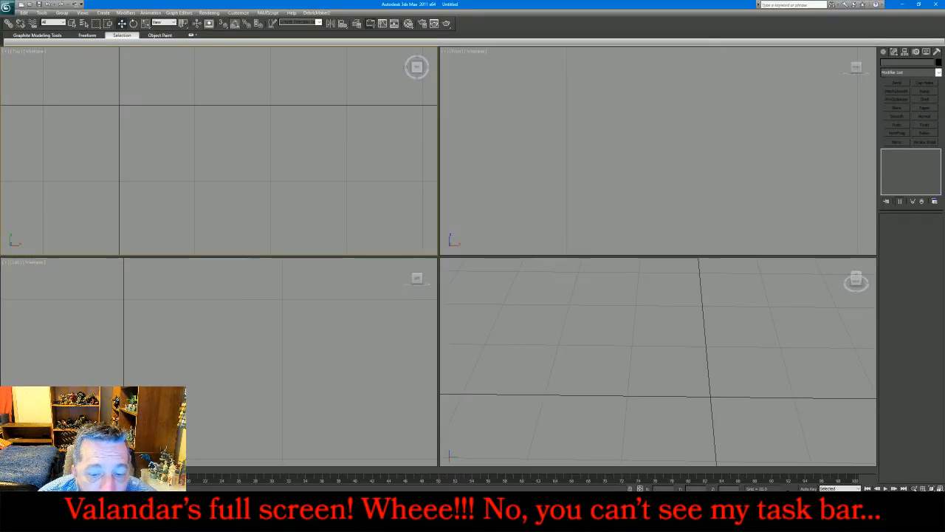
click(599, 518)
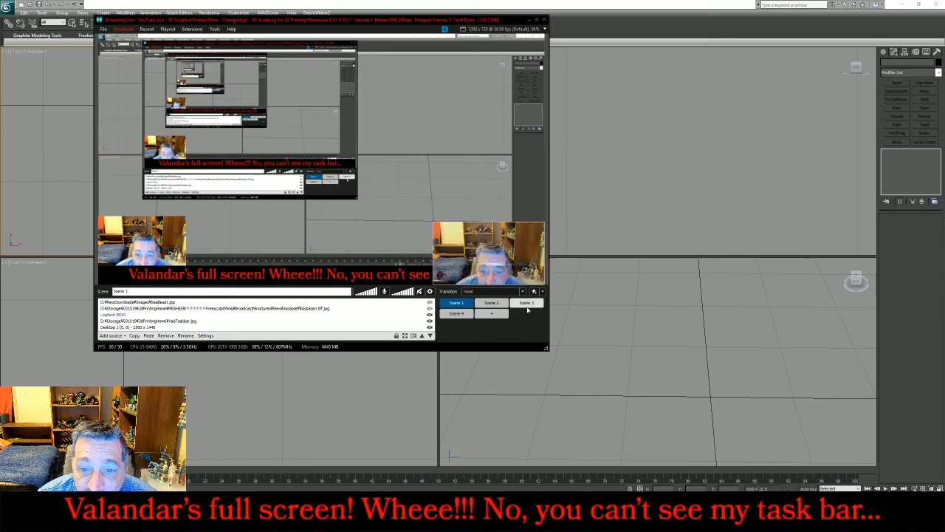
click(527, 305)
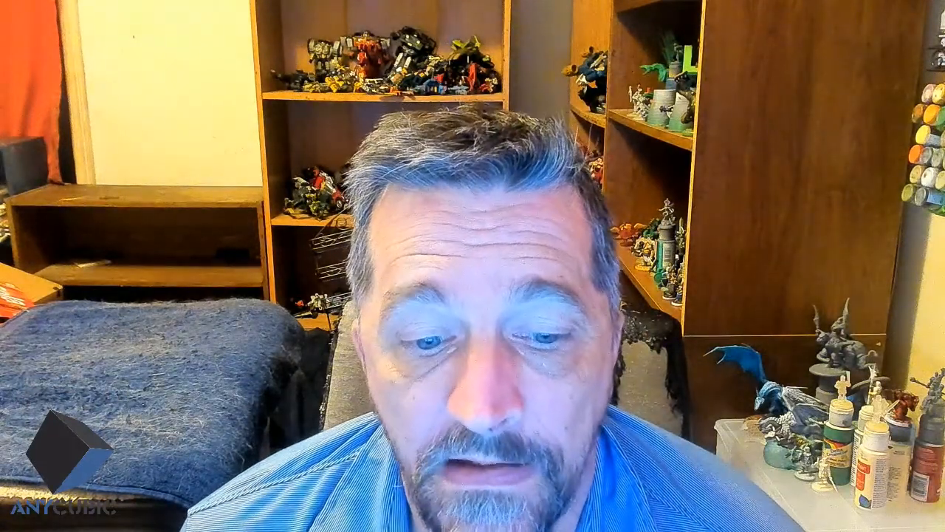
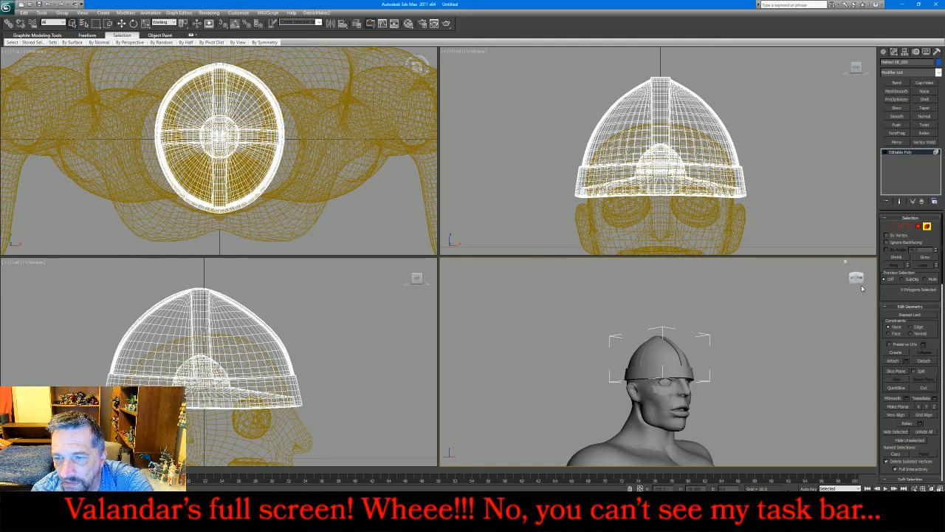
Step: Select the helmet's narrow front-to-back centre band of polygons, from the crown down to the rim
drag(861, 279, 848, 282)
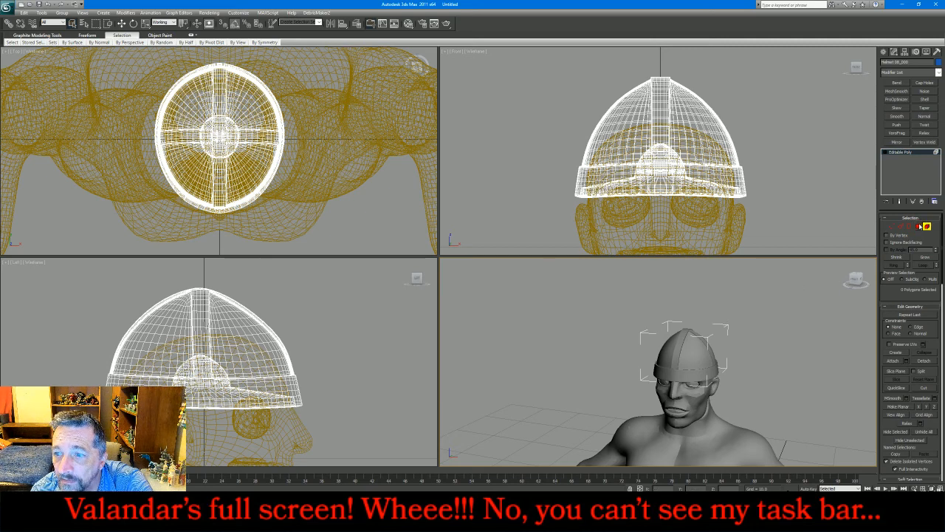
click(918, 226)
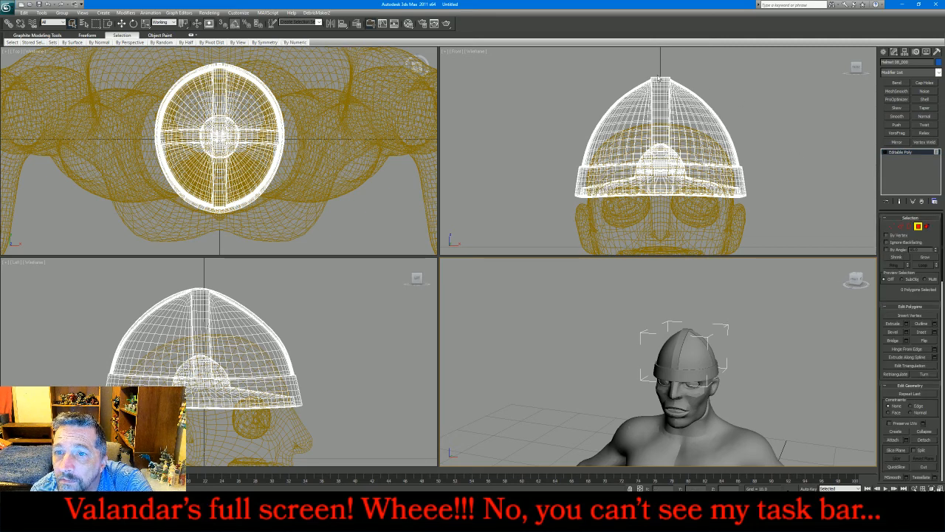
click(661, 74)
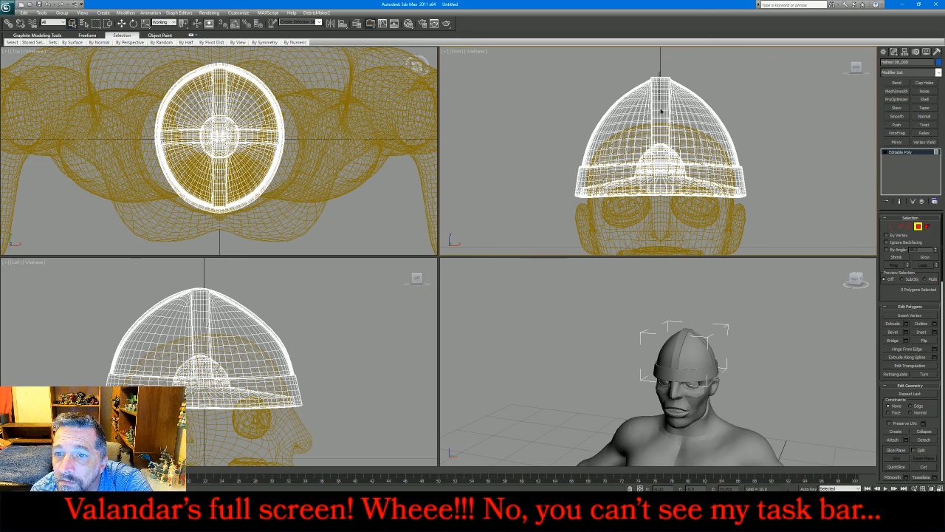
drag(664, 175, 664, 200)
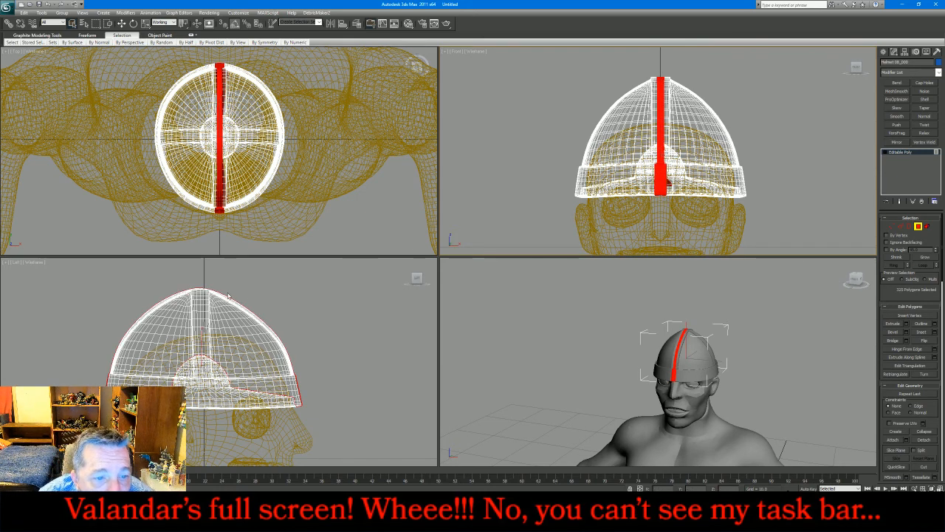
right_click(200, 286)
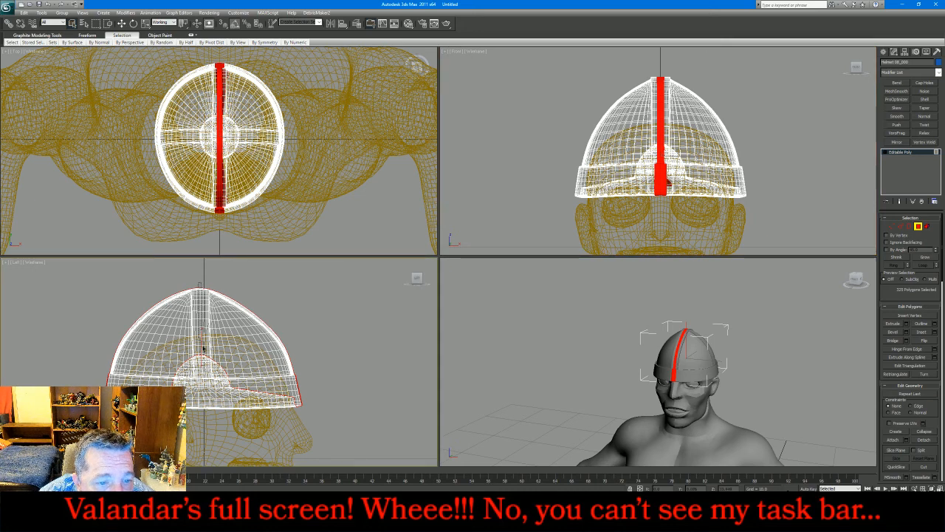
ctrl+drag(205, 377, 207, 415)
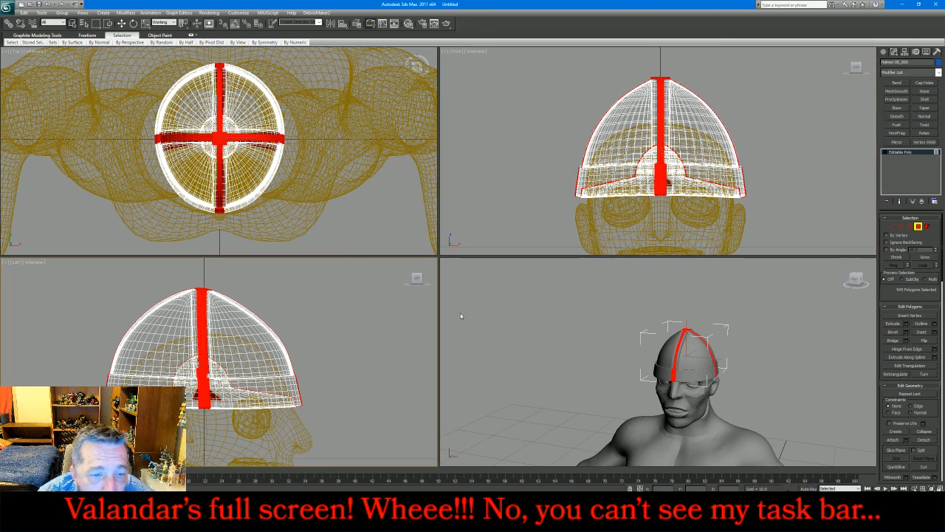
key(ctrl+z)
Step: Add a narrow side-to-side polygon band, from the helmet's crown down its side, to the selection
scroll(202, 291, up, 2)
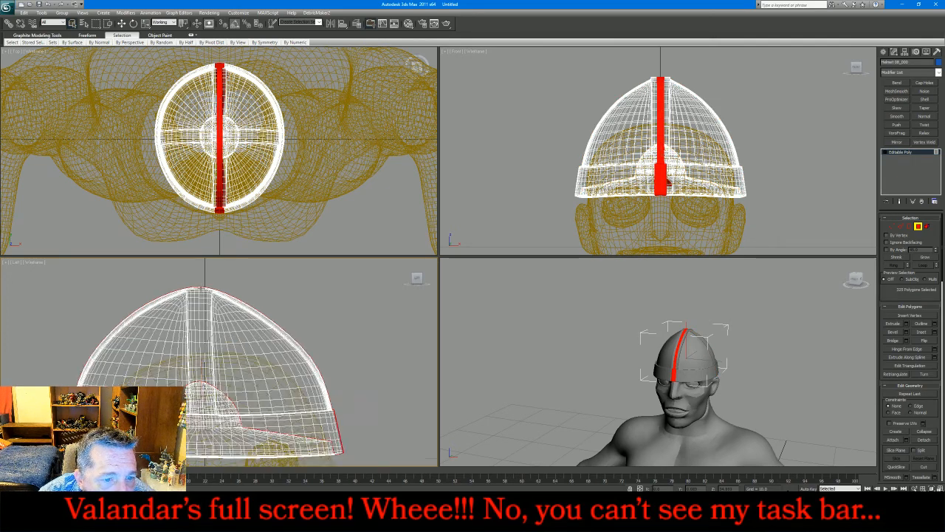
scroll(200, 281, up, 2)
ctrl+drag(195, 275, 205, 412)
scroll(205, 413, down, 3)
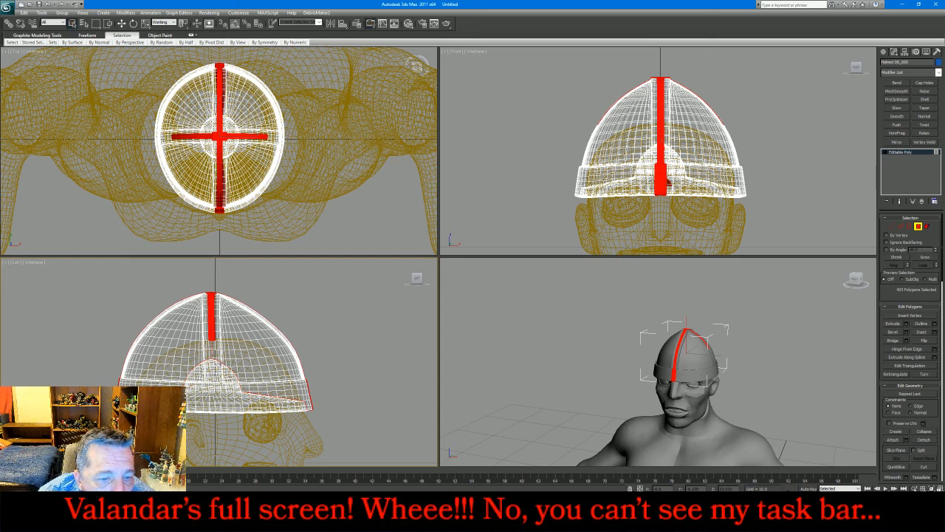
scroll(196, 291, up, 5)
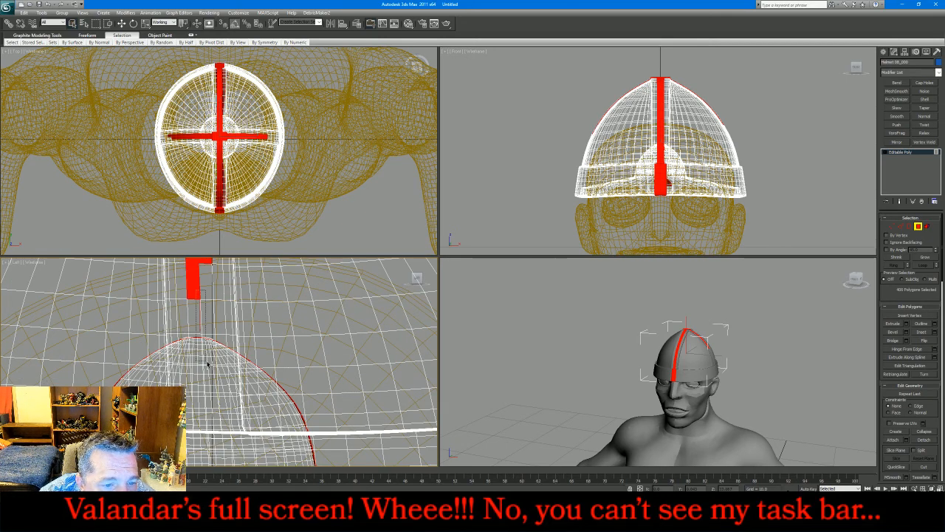
ctrl+drag(211, 370, 211, 372)
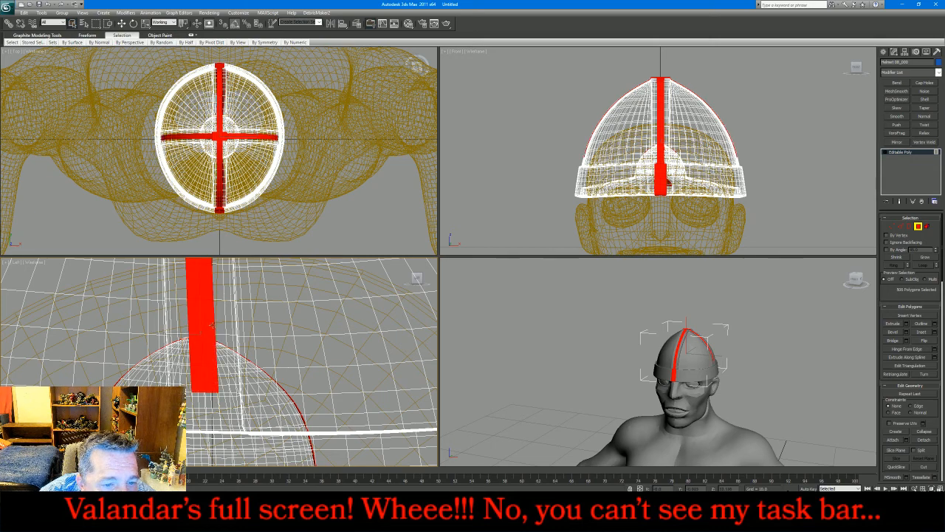
Step: Extend the side-to-side band selection down through the lower helmet to the bottom edge of the rim
scroll(212, 322, down, 5)
scroll(211, 336, up, 5)
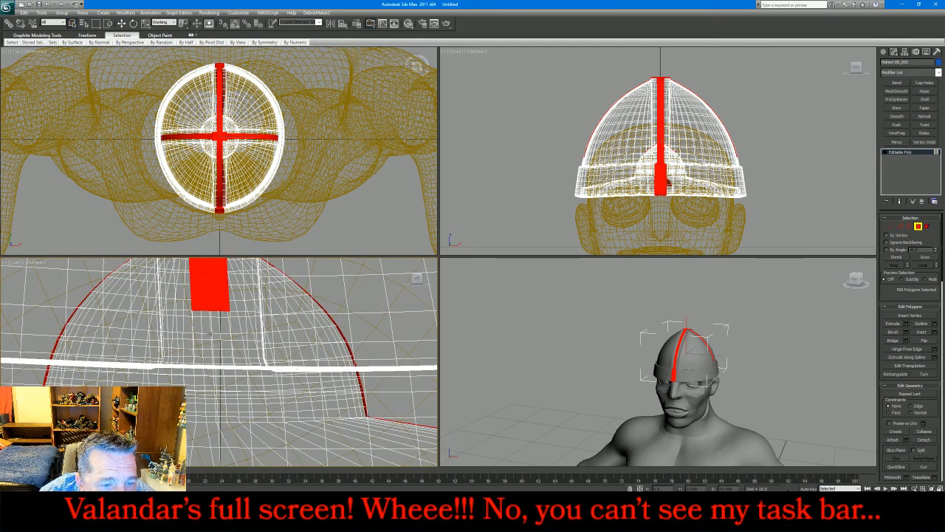
ctrl+click(207, 332)
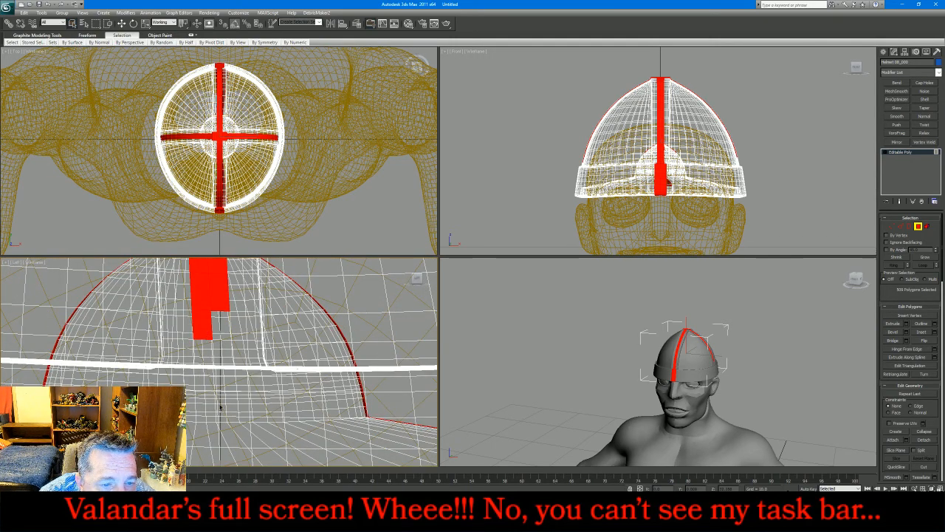
ctrl+drag(220, 407, 222, 409)
scroll(224, 364, down, 5)
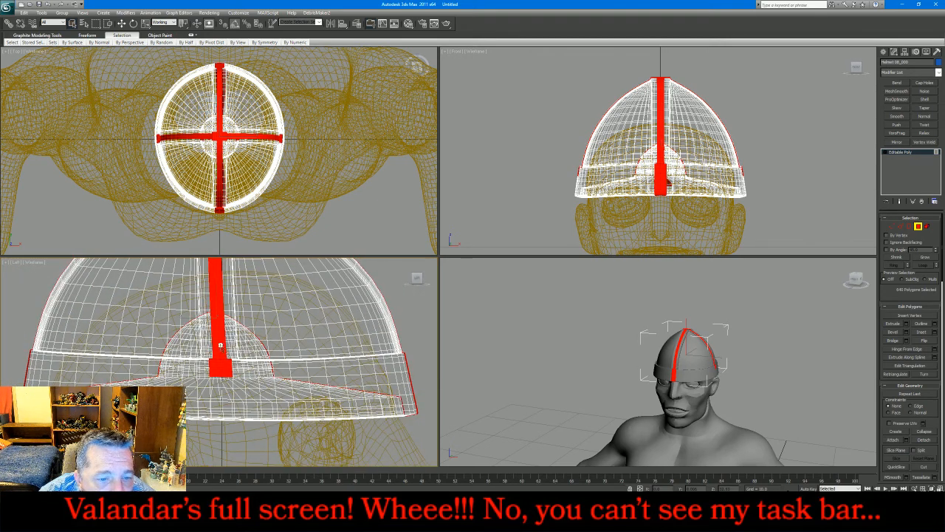
scroll(220, 388, up, 3)
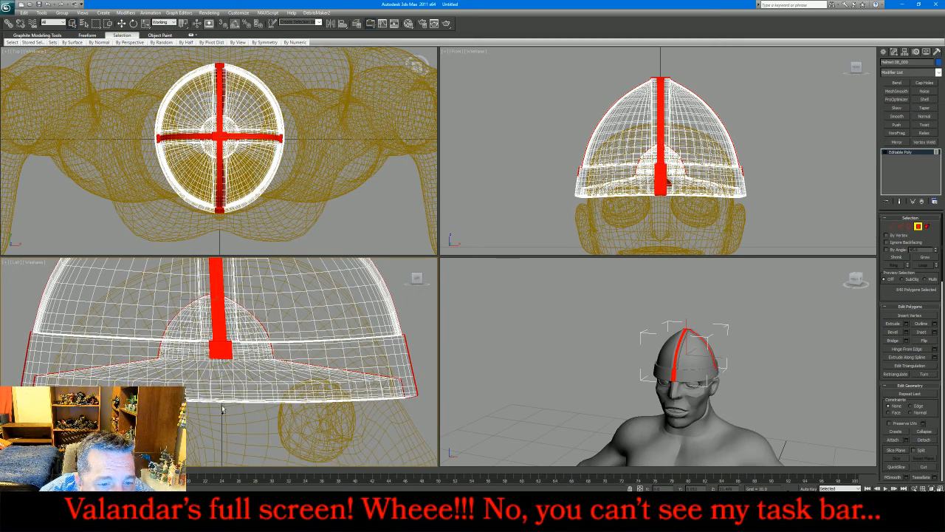
ctrl+drag(224, 401, 225, 357)
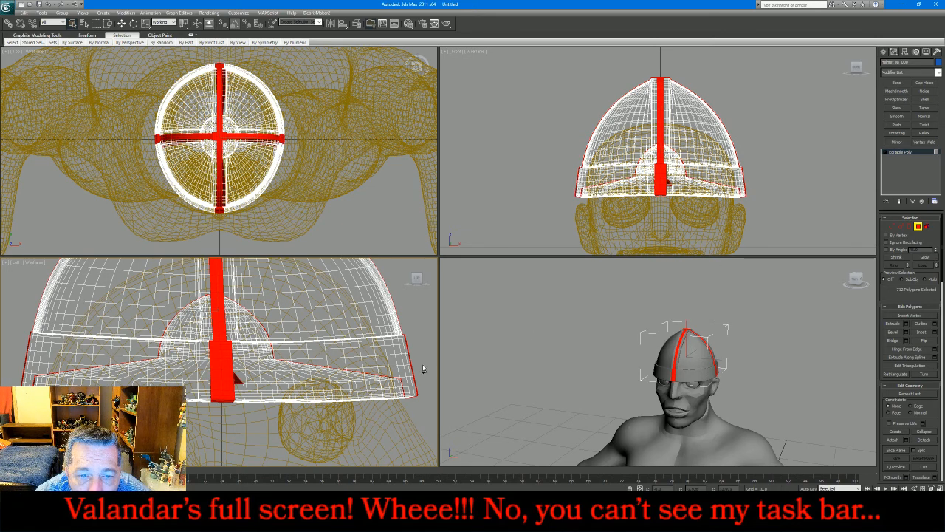
Step: Add the front half of a horizontal polygon band around the helmet's rim to the selection
scroll(657, 81, up, 8)
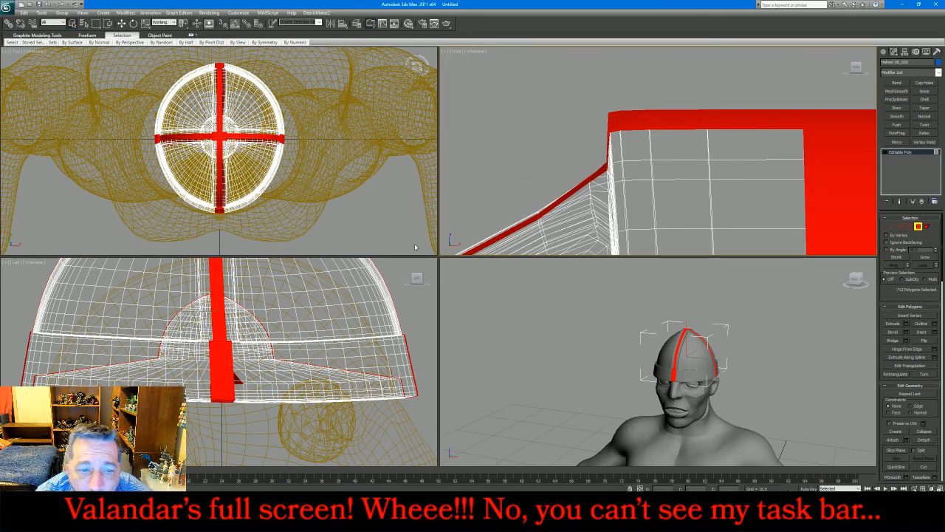
scroll(419, 333, up, 3)
scroll(420, 333, down, 6)
right_click(418, 333)
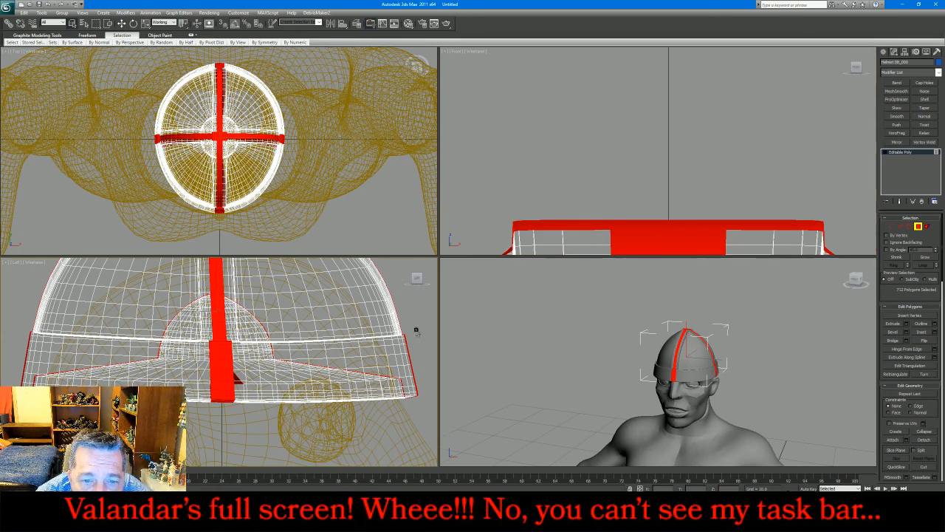
scroll(415, 332, up, 6)
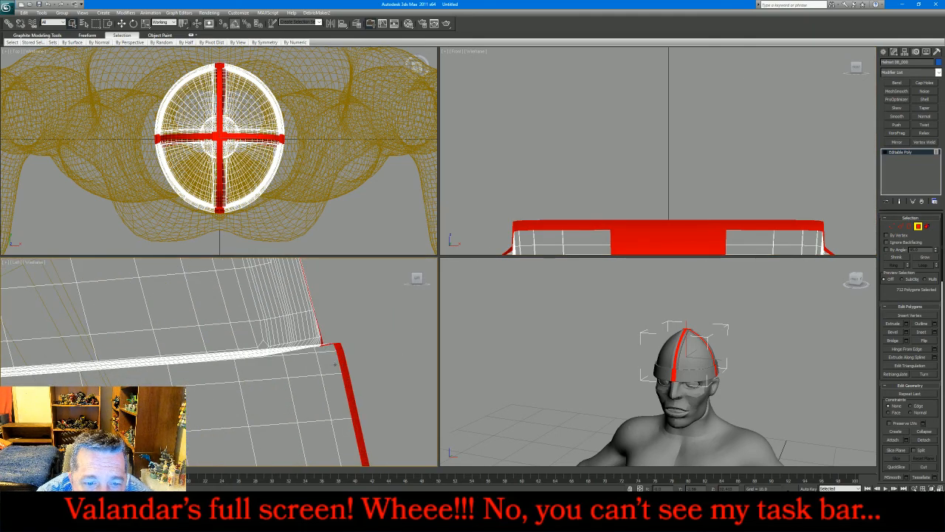
scroll(346, 418, down, 6)
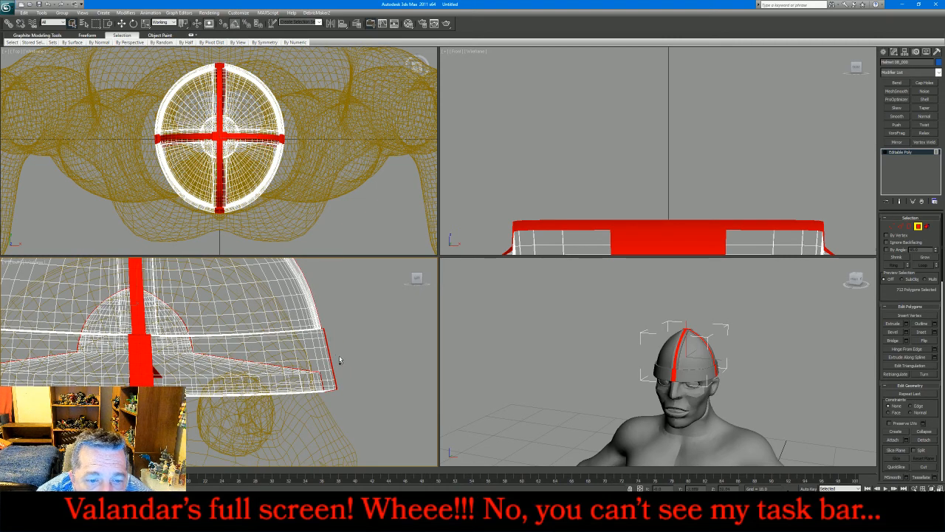
drag(168, 373, 150, 372)
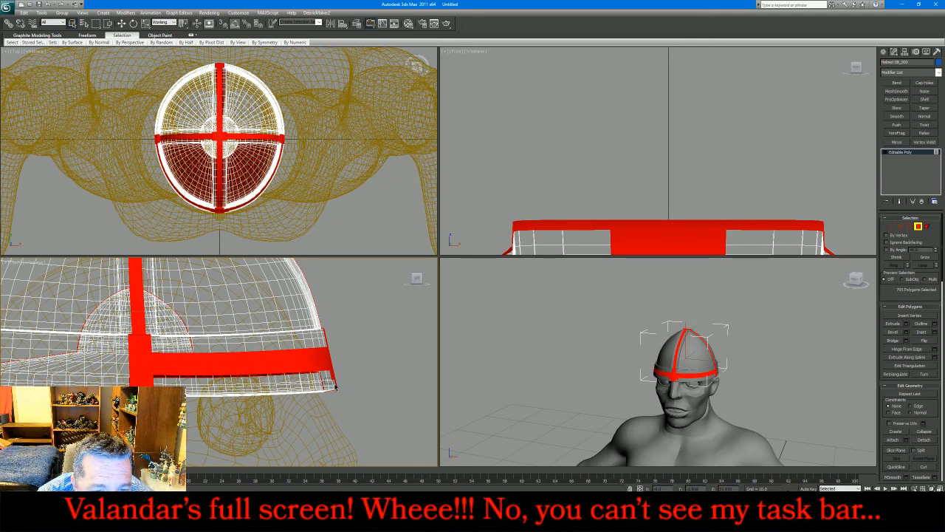
scroll(369, 386, down, 4)
scroll(360, 386, up, 5)
scroll(332, 381, down, 1)
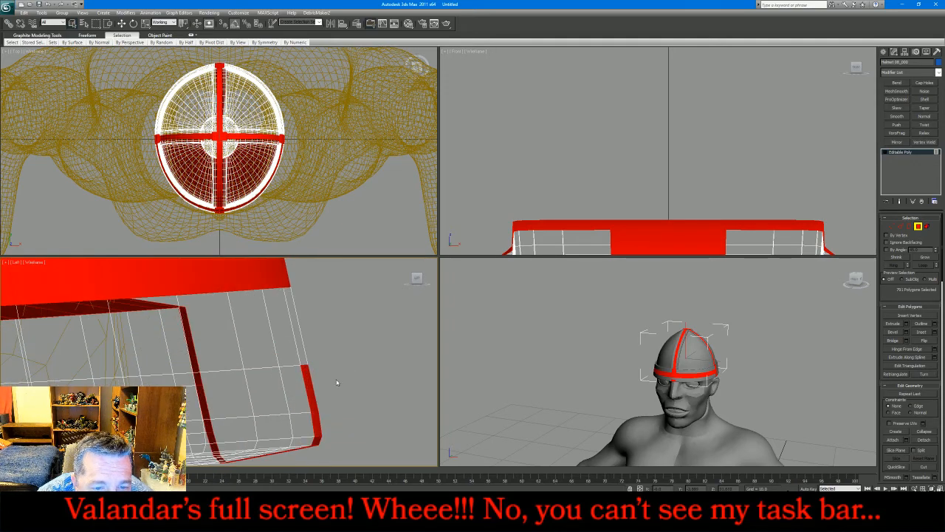
scroll(361, 364, down, 4)
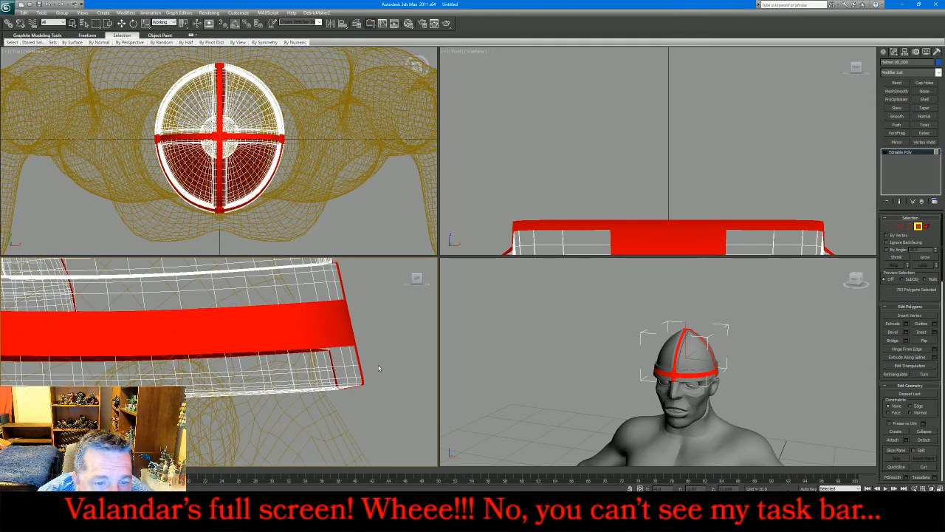
Step: Add the rear half of the rim's horizontal polygon band to the selection so it encircles the helmet
scroll(134, 359, up, 2)
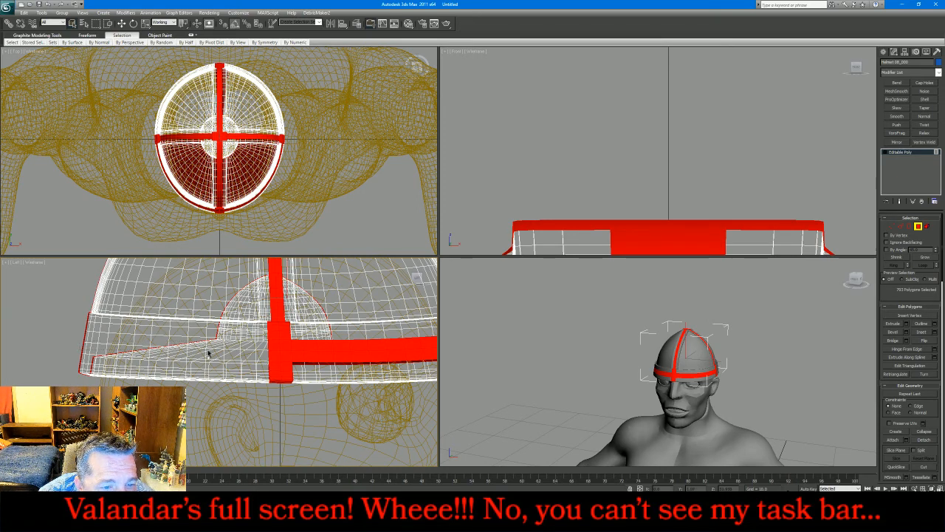
shift+click(270, 357)
scroll(271, 357, up, 5)
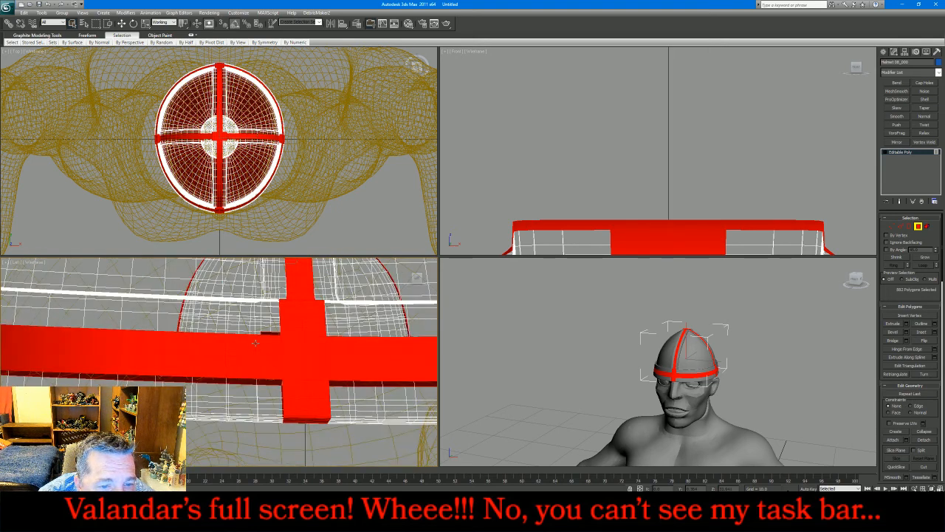
Step: Add the missing polygons beside the side-band junction to the helmet's rim band selection
alt+click(284, 337)
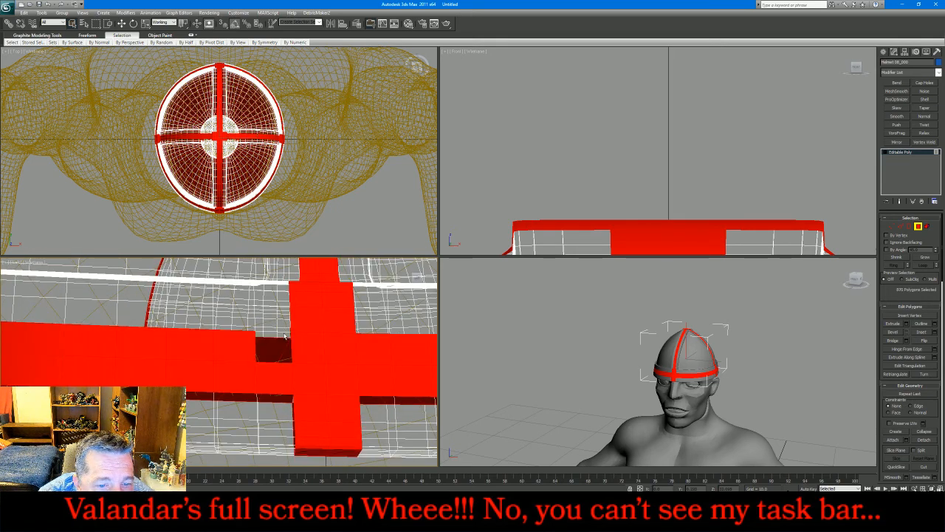
ctrl+click(292, 402)
alt+click(264, 416)
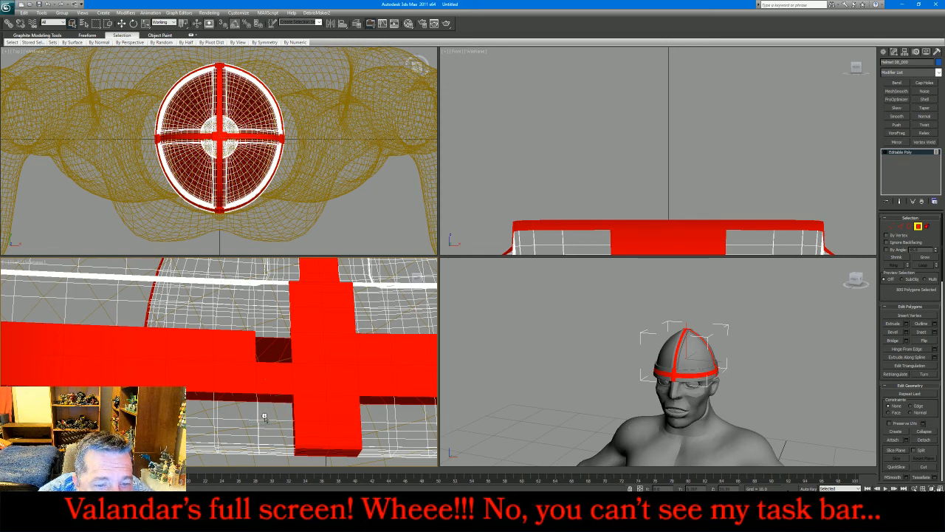
ctrl+click(273, 355)
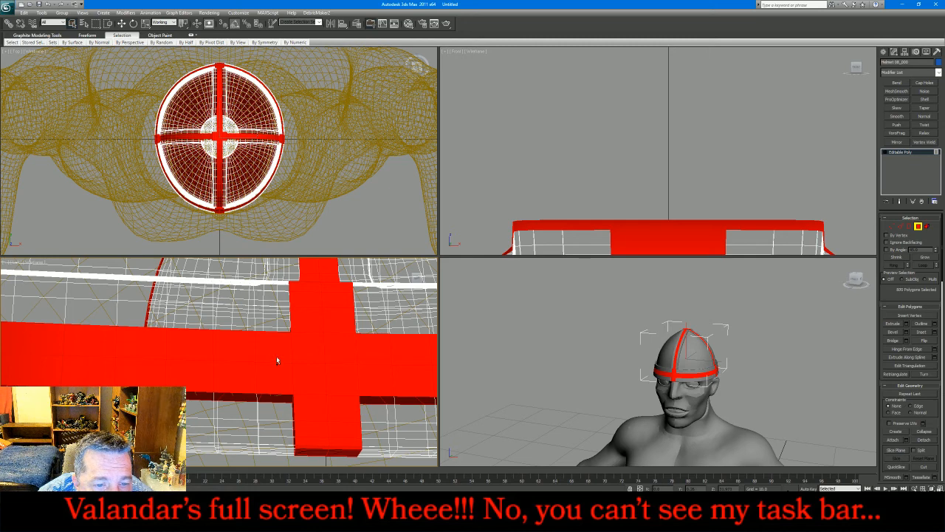
scroll(276, 356, down, 5)
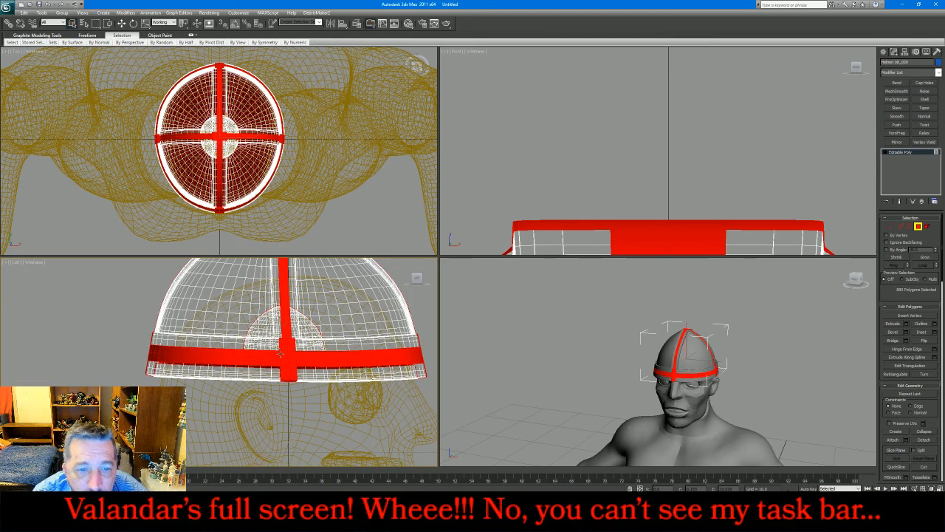
Step: Try growing the narrow band selection repeatedly to cover the full width of the crossing bands and rim
click(931, 261)
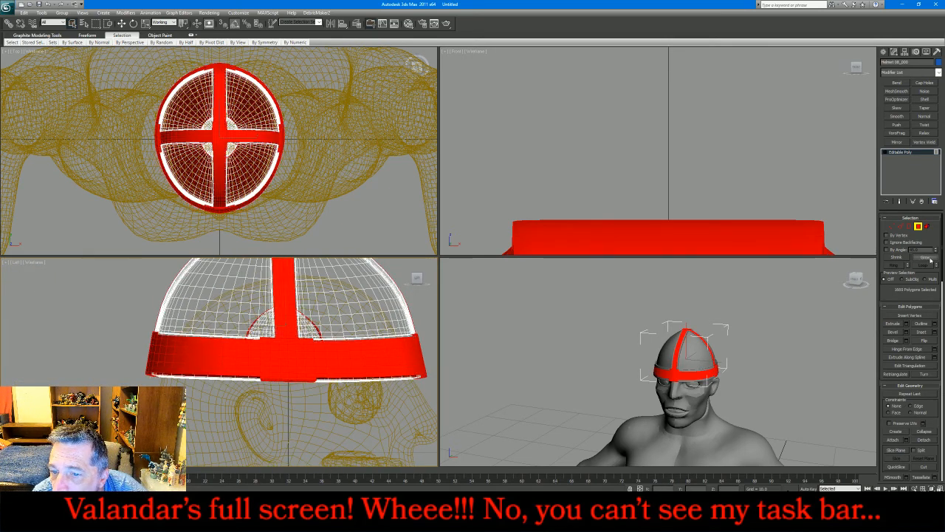
click(930, 260)
click(930, 261)
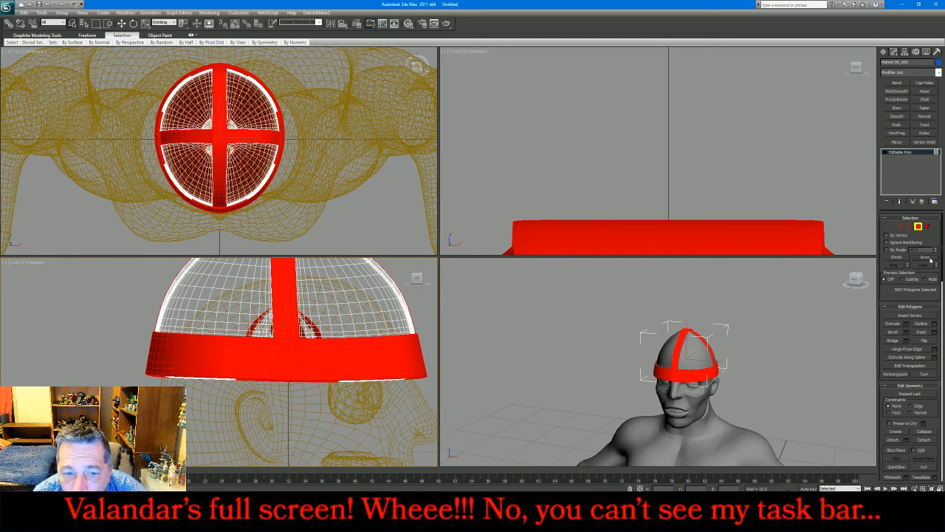
click(931, 260)
click(931, 261)
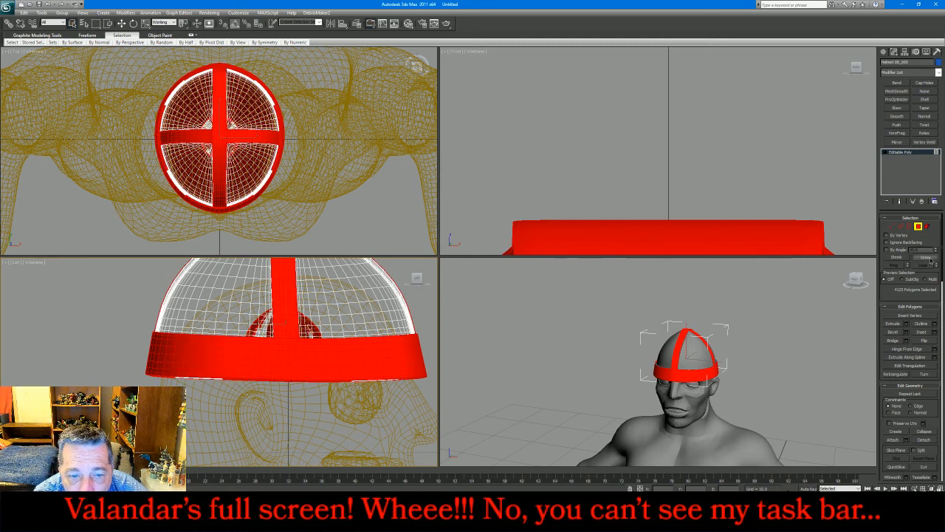
click(931, 261)
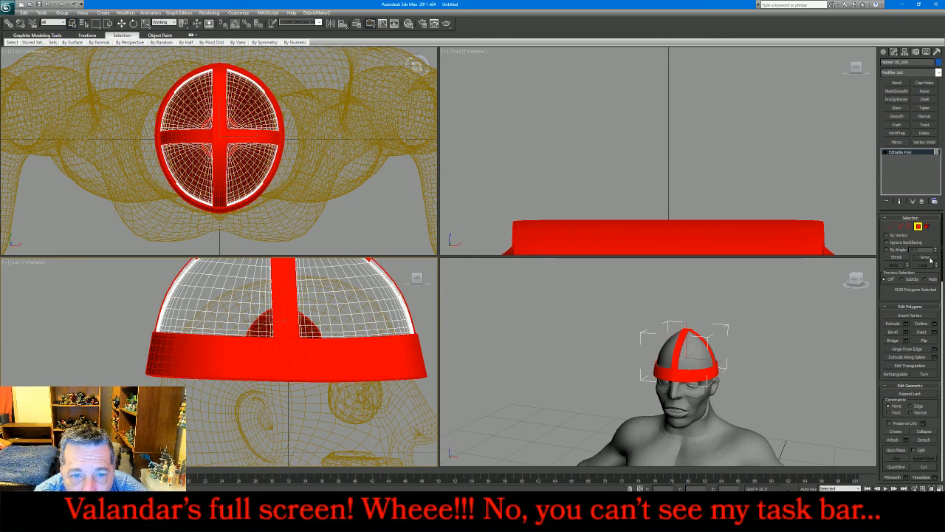
key(z)
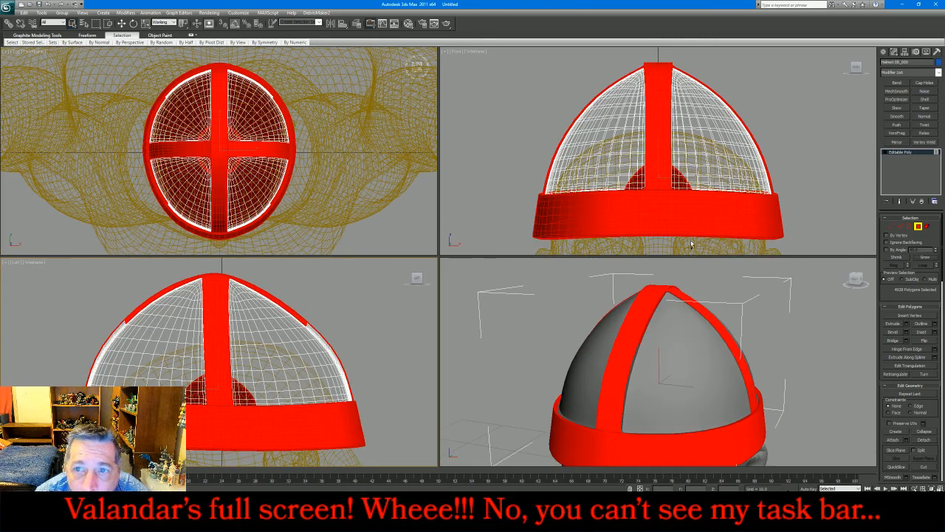
Step: Undo the repeated selection growth back to the narrow crossing and rim bands
key(ctrl+z)
key(ctrl+z)
key(ctrl+z)
key(ctrl+z)
key(ctrl+z)
key(ctrl+z)
key(ctrl+z)
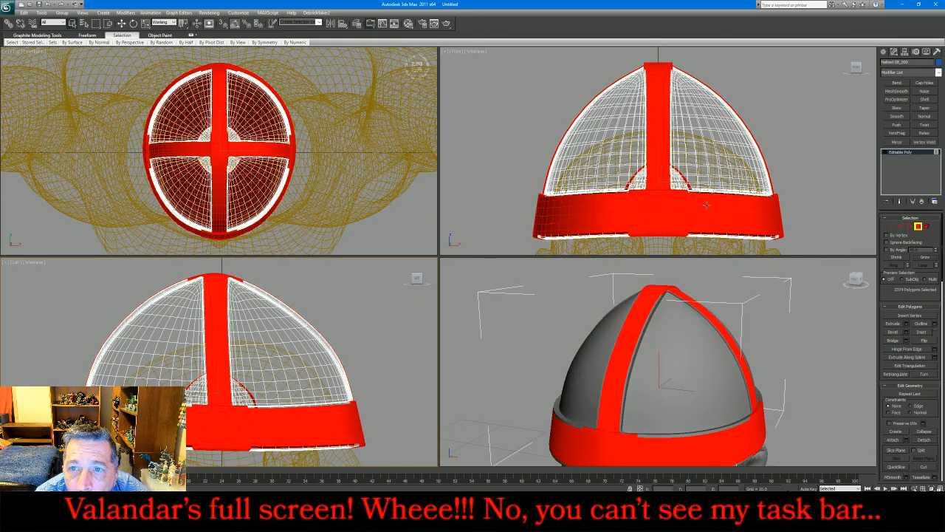
key(ctrl+z)
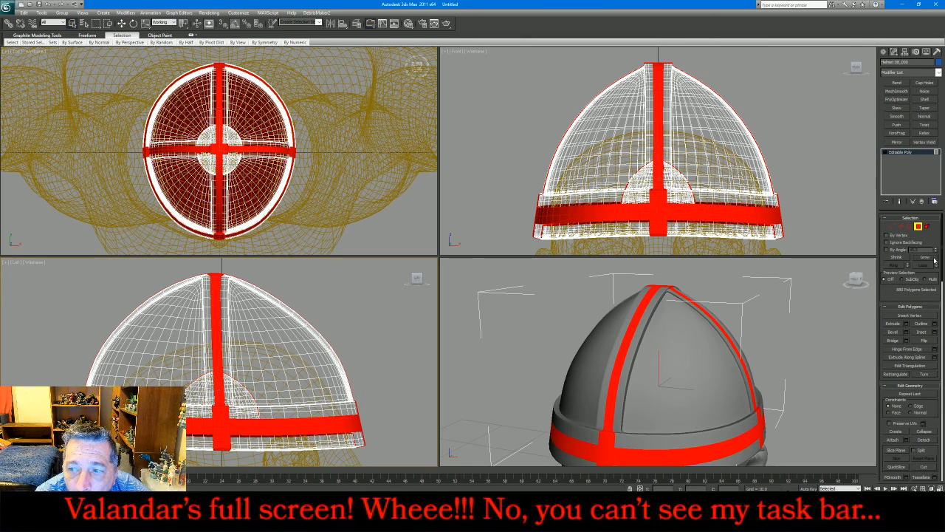
Step: Try growing the band selection a few rings again, and undo that growth
click(935, 260)
click(934, 260)
click(935, 260)
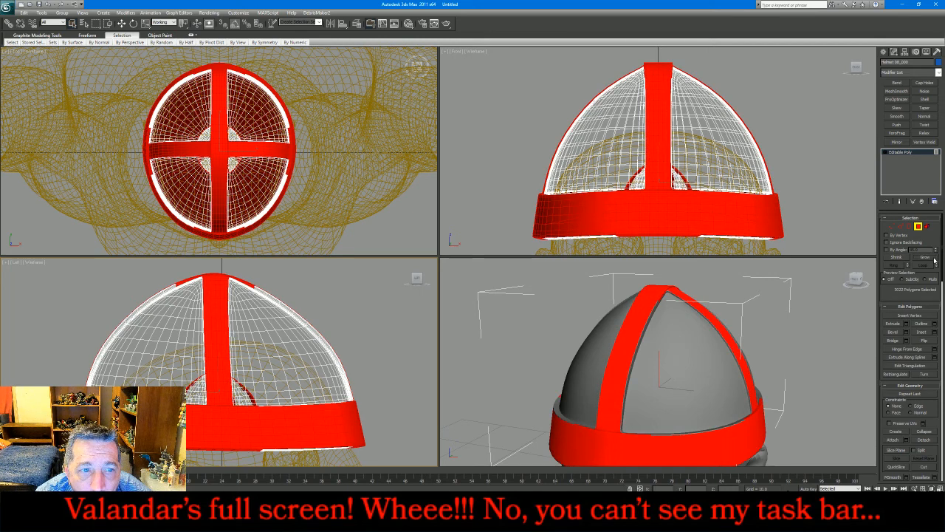
click(934, 260)
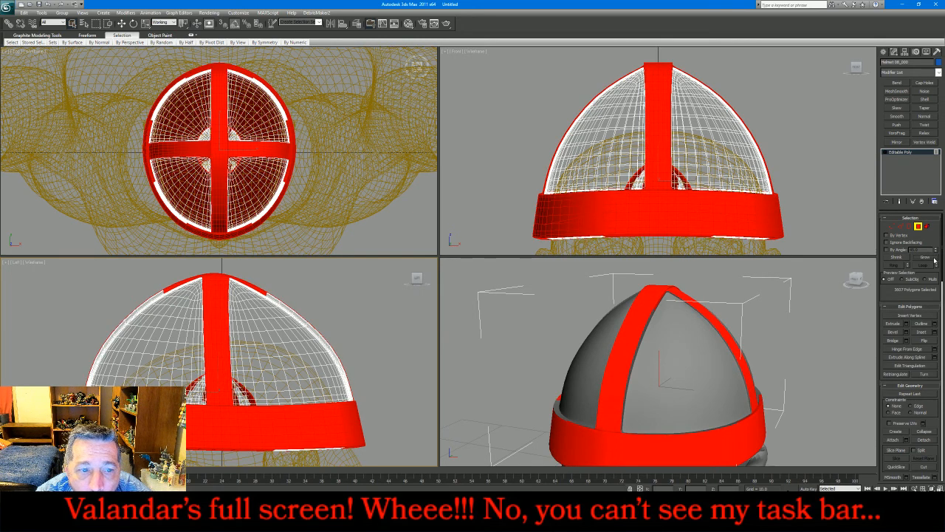
key(ctrl+z)
key(ctrl+z)
key(ctrl+z)
key(ctrl+z)
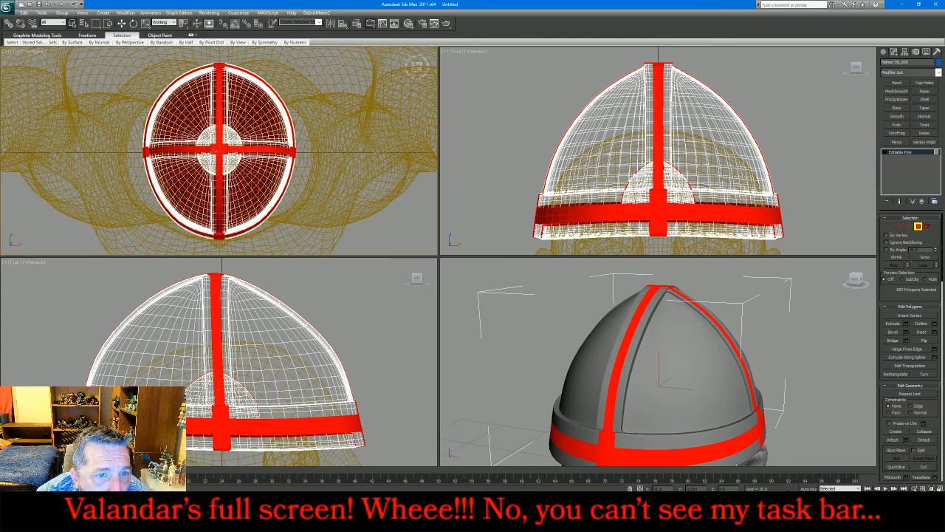
Step: Grow the band selection repeatedly until it covers the bands, rim and helmet interior and extends onto the outer panels
scroll(232, 149, up, 8)
scroll(231, 146, down, 4)
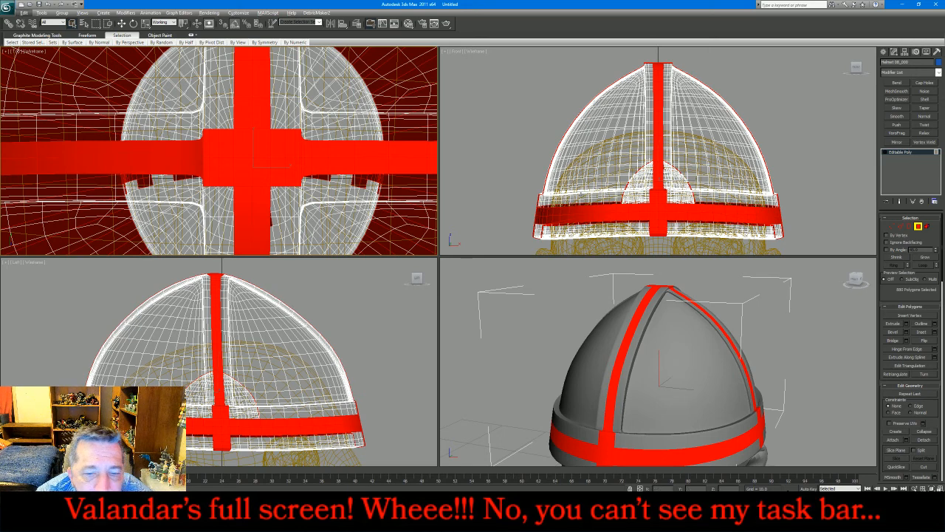
click(926, 257)
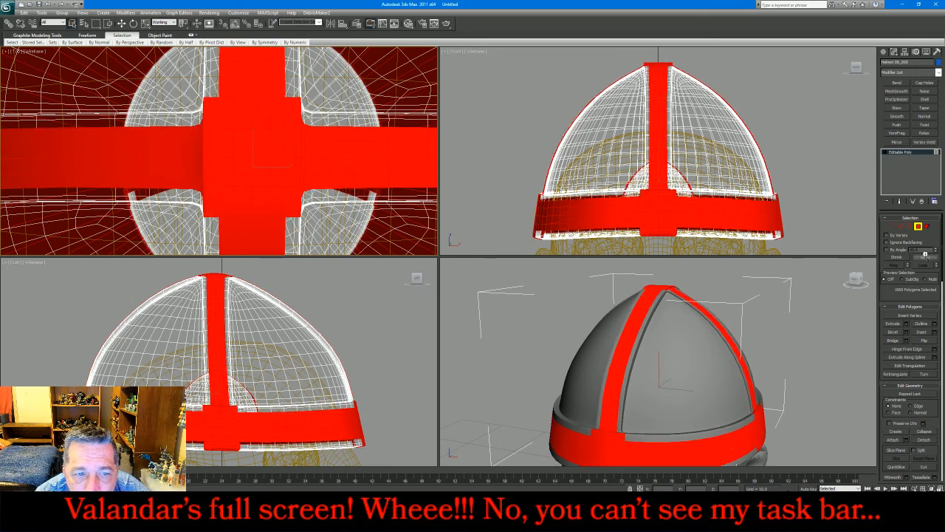
click(926, 257)
click(926, 257)
click(927, 257)
click(927, 257)
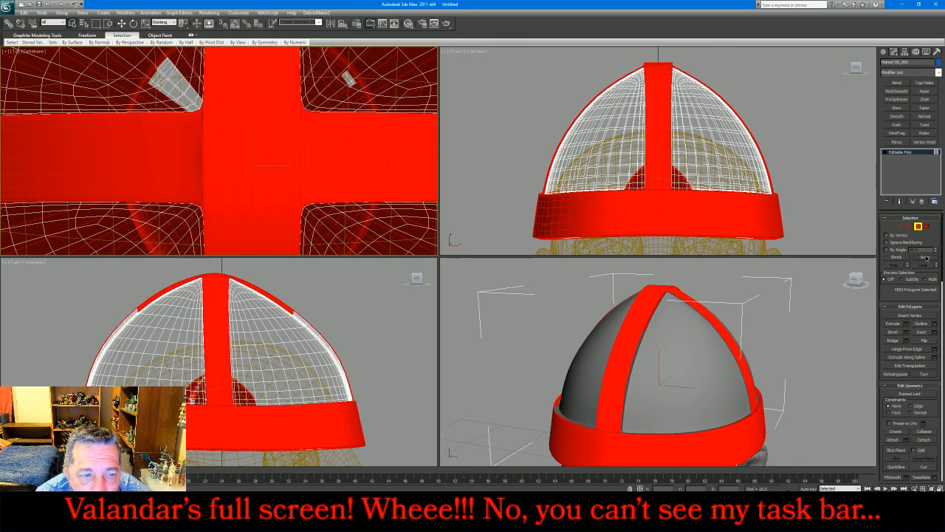
click(927, 257)
click(926, 257)
click(926, 257)
click(926, 257)
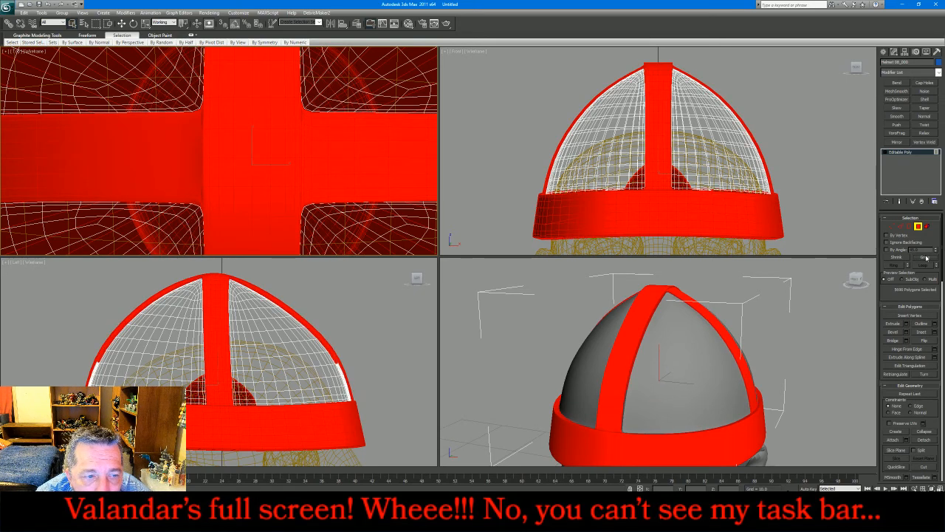
click(926, 257)
click(926, 256)
click(925, 254)
click(925, 256)
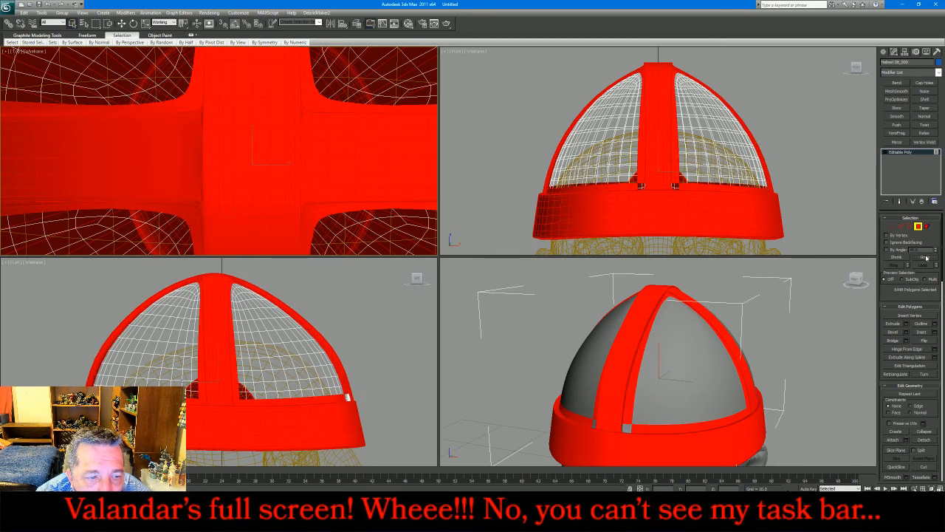
click(926, 256)
click(927, 257)
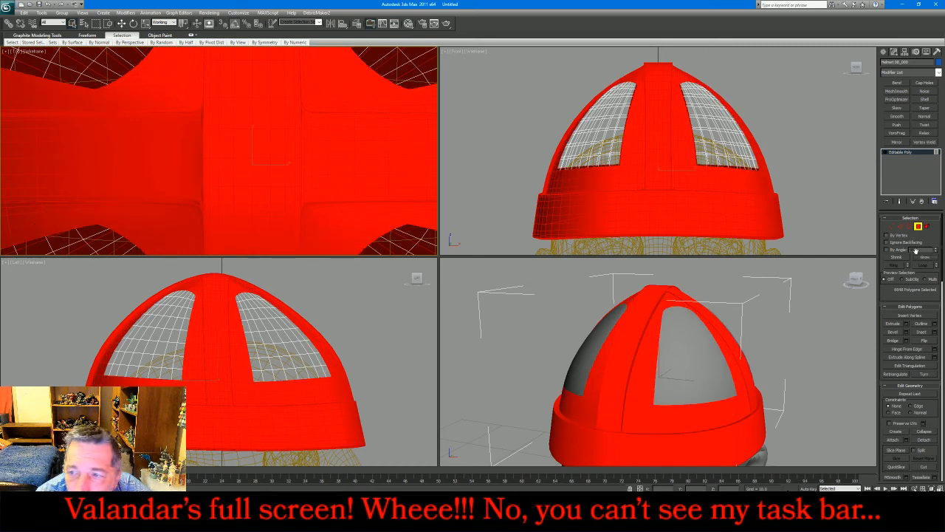
Step: Shrink the selection repeatedly until it pulls back off the outer panels to the edges of the raised bands and rim
click(896, 258)
click(896, 257)
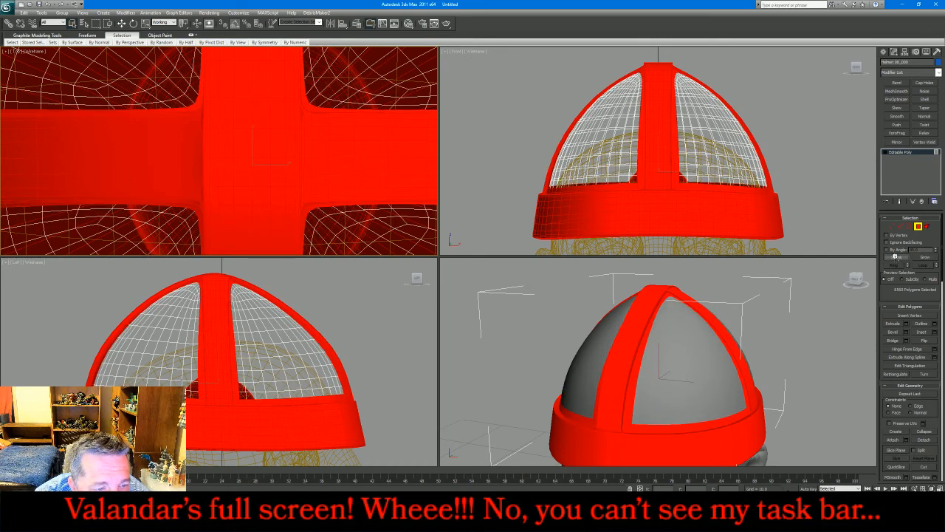
click(896, 258)
click(895, 258)
click(896, 258)
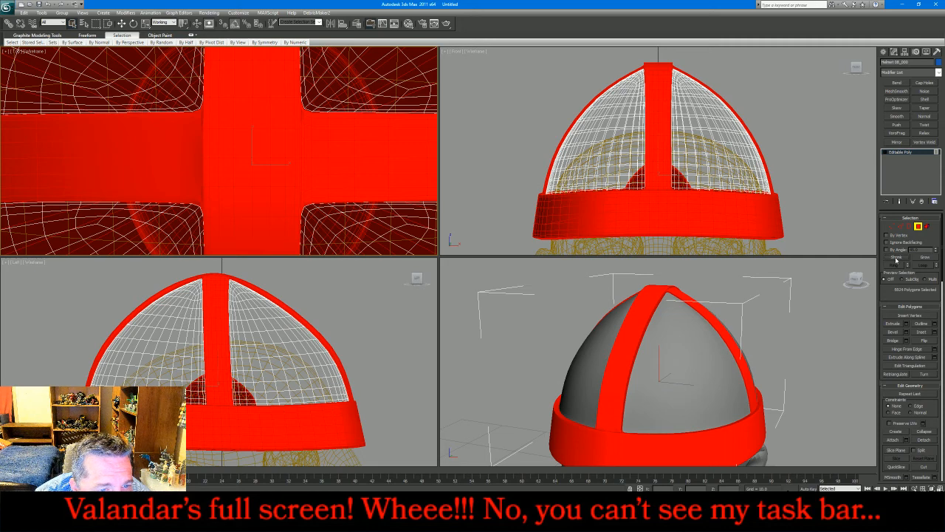
click(896, 258)
click(895, 258)
click(896, 258)
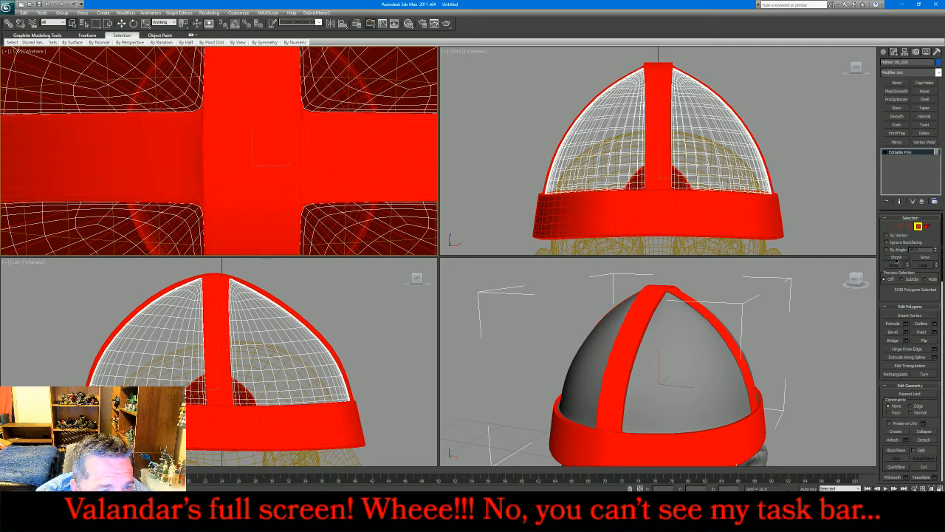
click(896, 258)
click(896, 257)
click(896, 258)
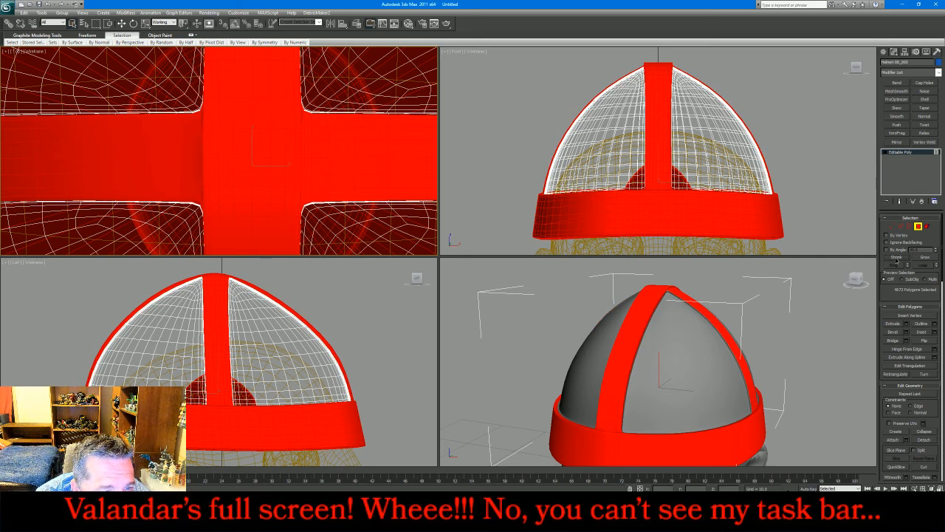
click(896, 257)
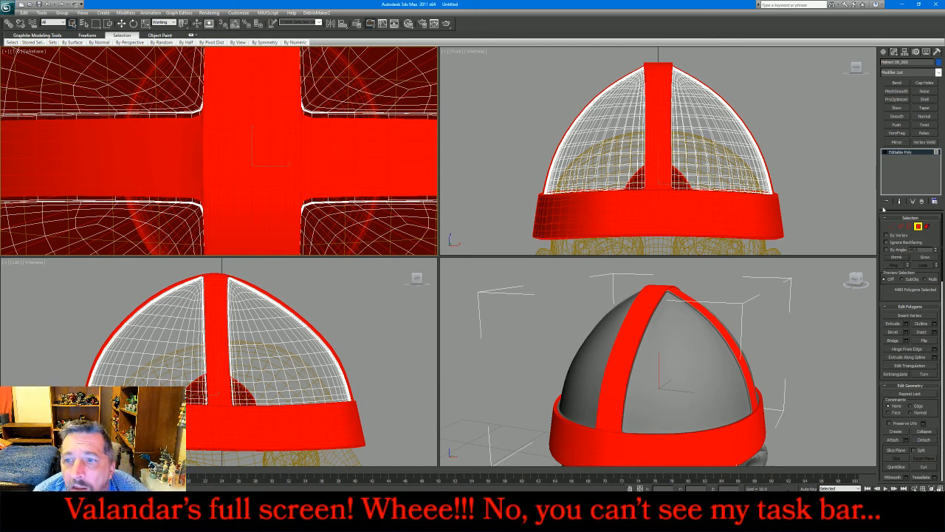
Step: Apply a Push modifier of about 0.12 to thicken the selected bands and rim, and collapse it into the editable poly
click(901, 126)
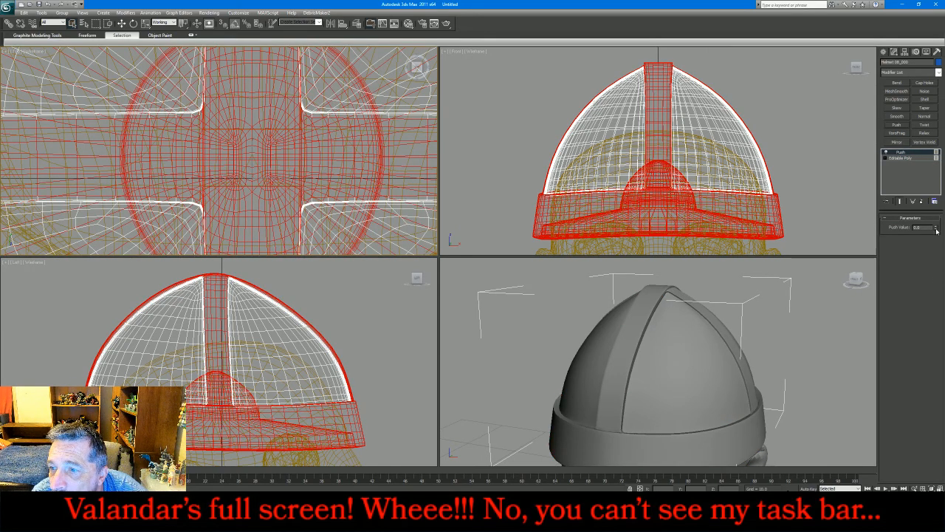
drag(936, 229, 935, 208)
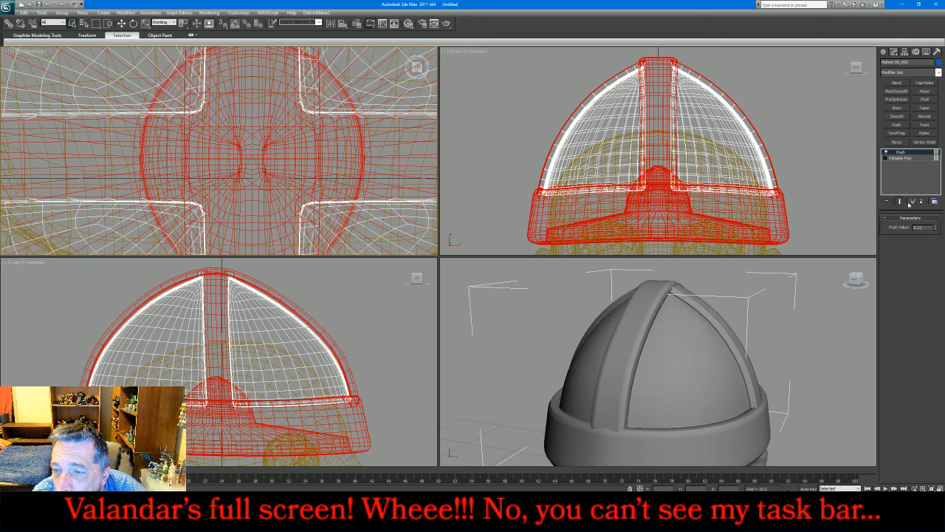
right_click(905, 160)
click(887, 233)
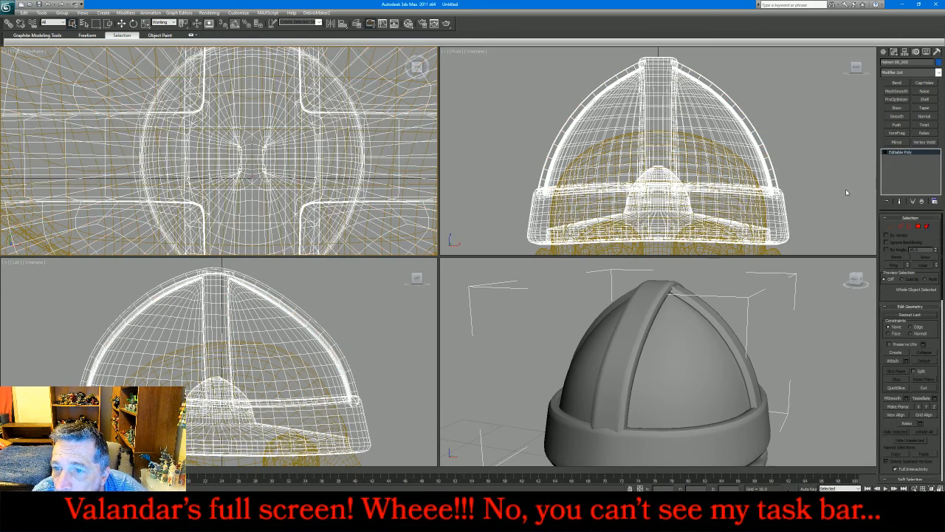
scroll(610, 334, down, 4)
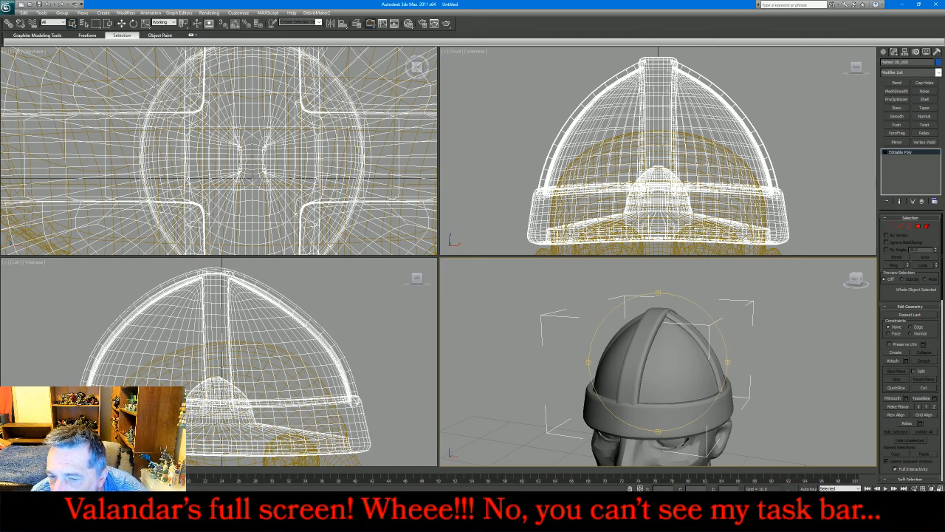
alt+middle_drag(739, 378, 708, 392)
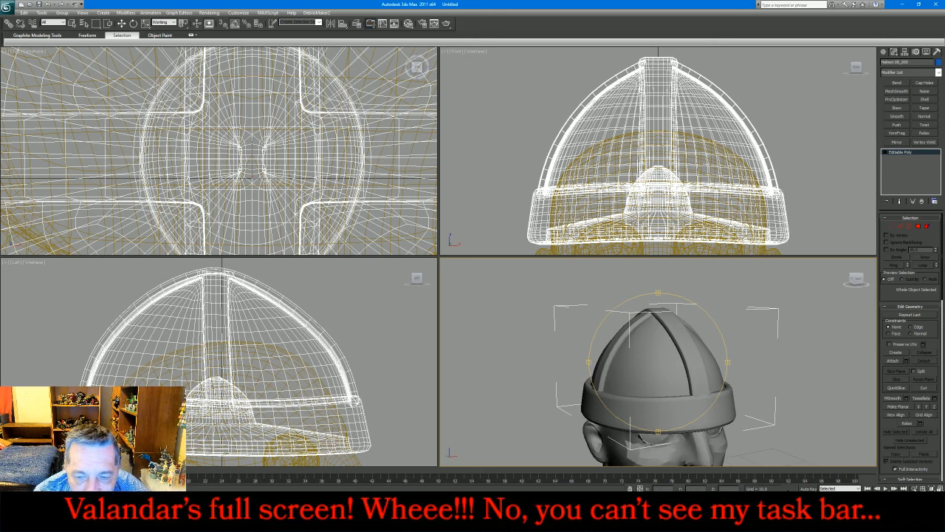
Step: Switch to DAZ Studio, show the figure's boots, and toggle the robe bottom's visibility on and back off
key(alt+Tab)
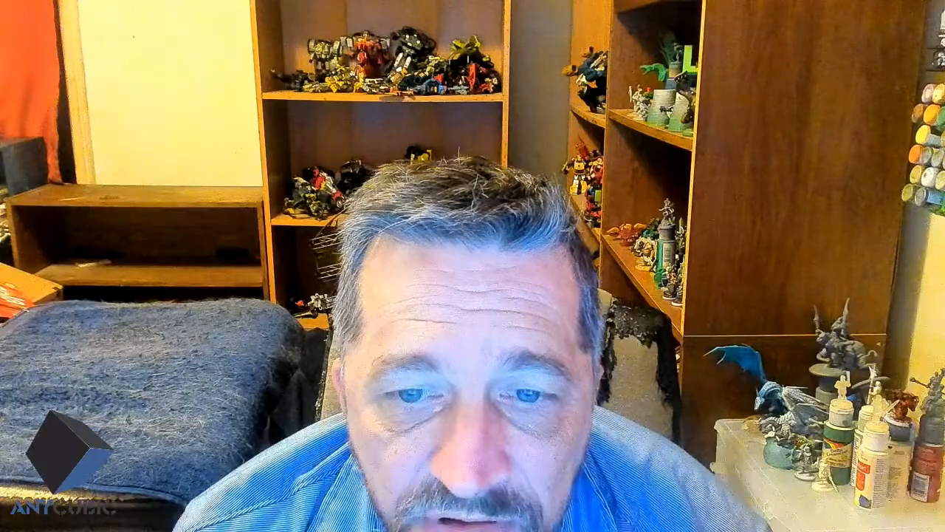
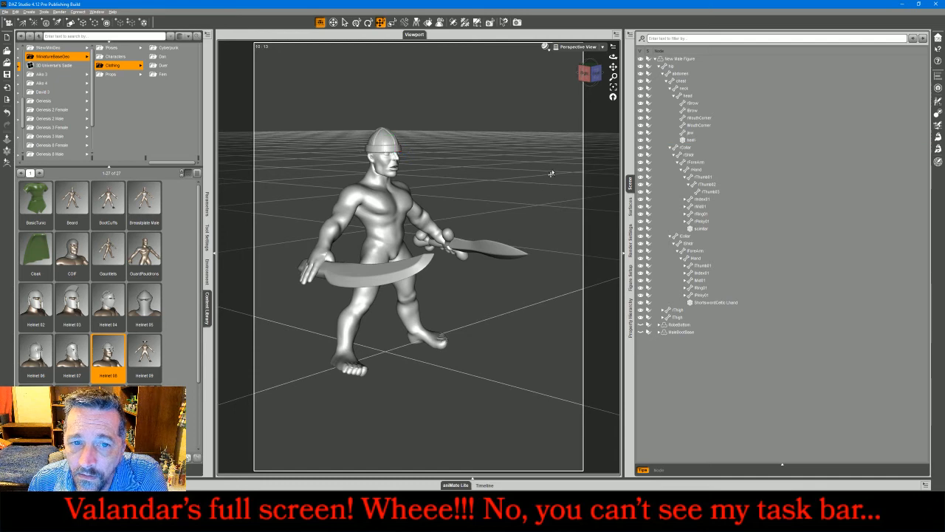
mouse_move(593, 76)
mouse_down()
mouse_move(533, 77)
mouse_move(595, 93)
mouse_up()
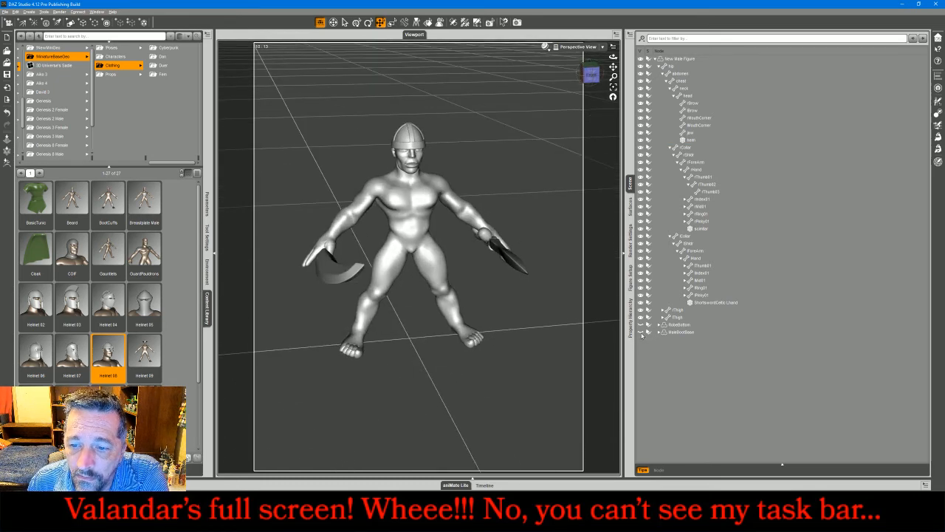
click(641, 332)
click(641, 325)
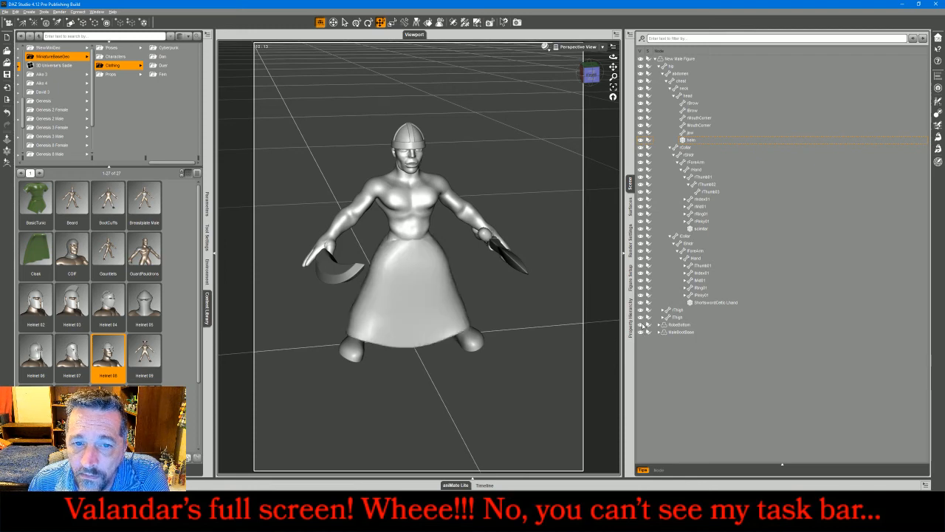
click(641, 325)
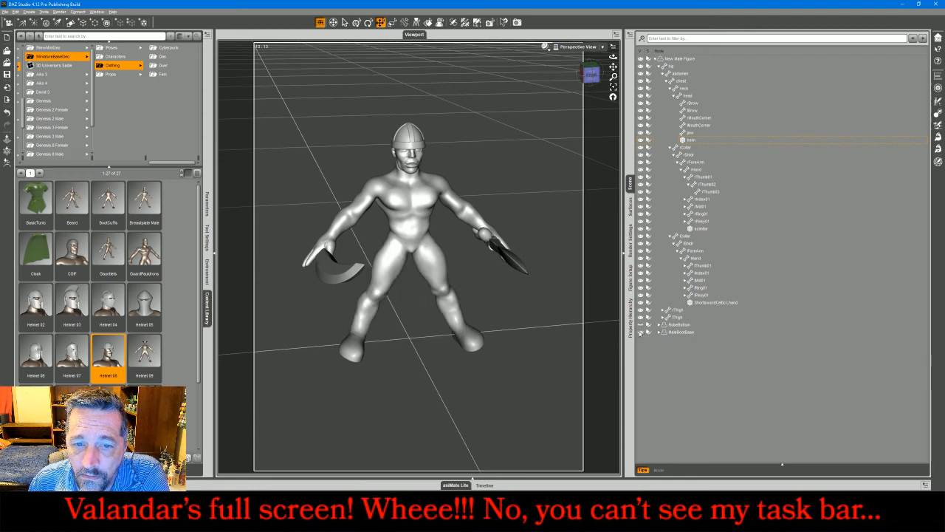
Step: Hide the boots and rotate the jaw bone upward to close the figure's mouth
click(641, 333)
drag(592, 80, 607, 64)
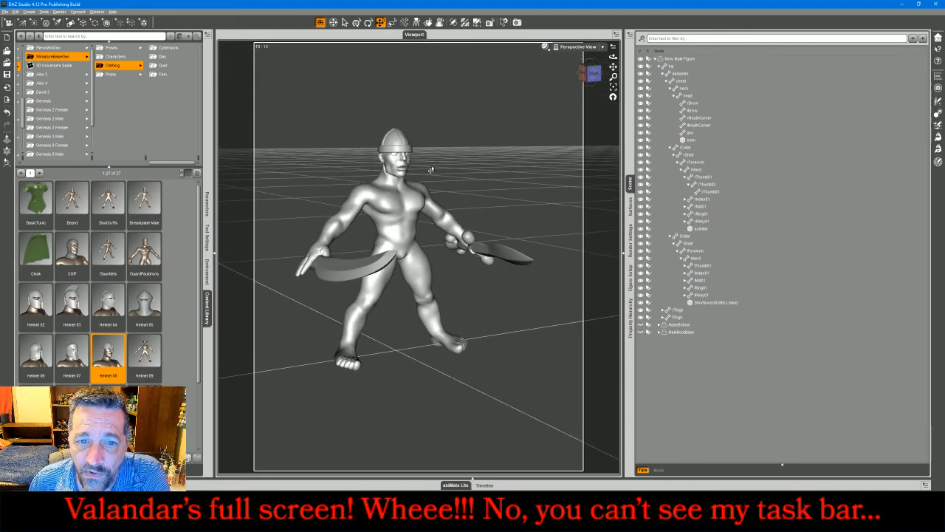
click(392, 170)
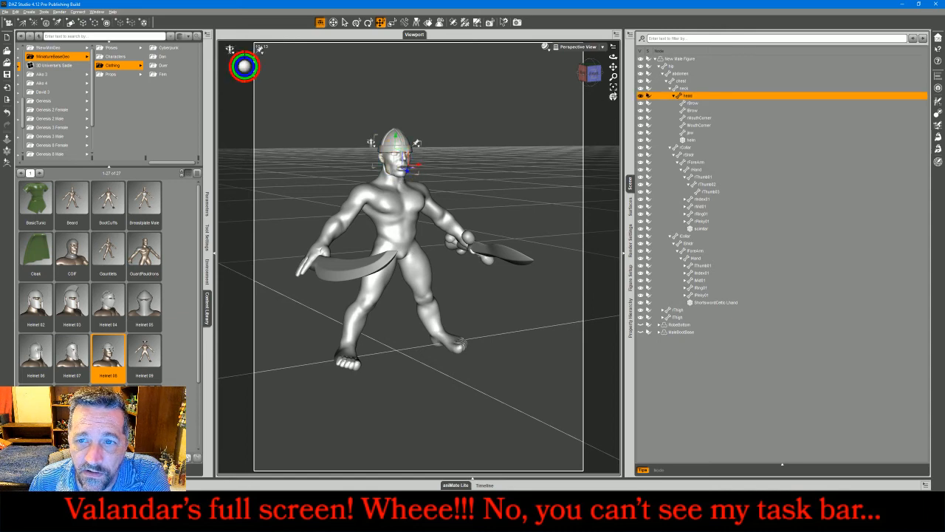
click(613, 95)
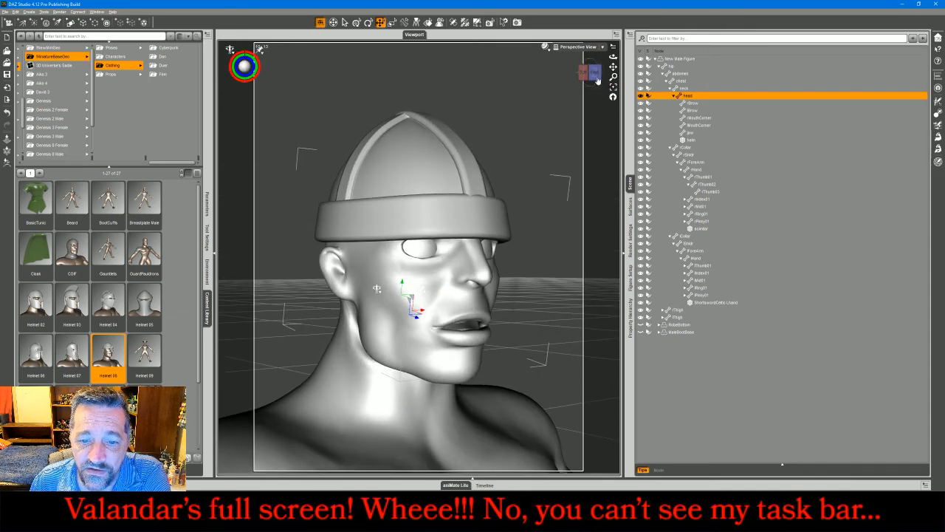
click(359, 359)
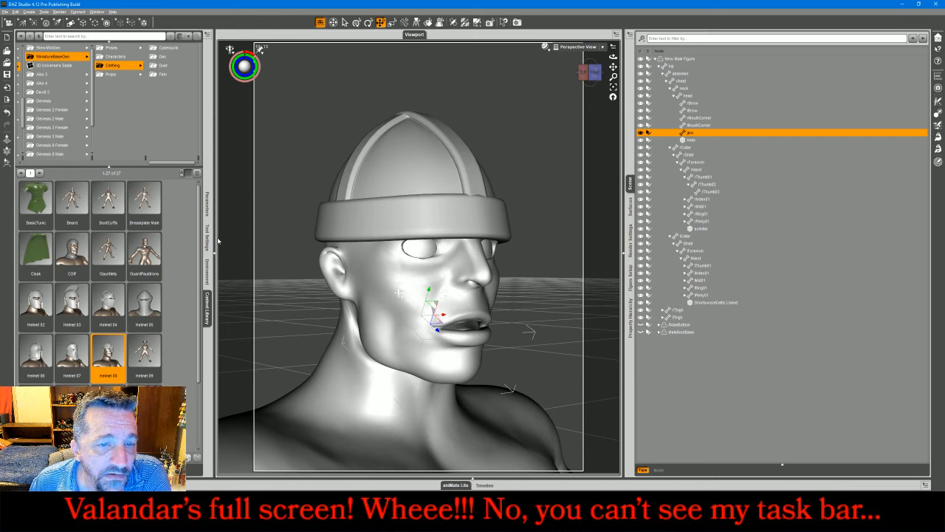
click(367, 23)
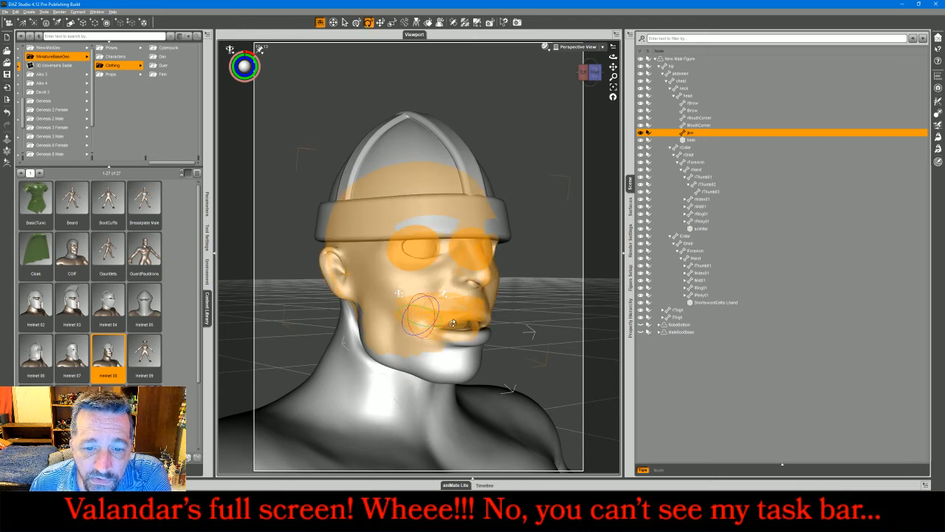
drag(433, 312, 443, 303)
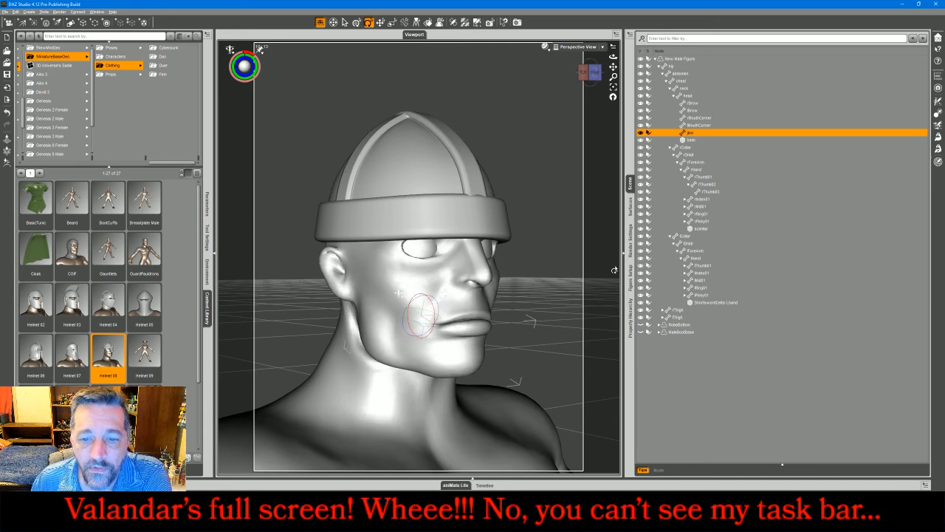
drag(613, 77, 587, 73)
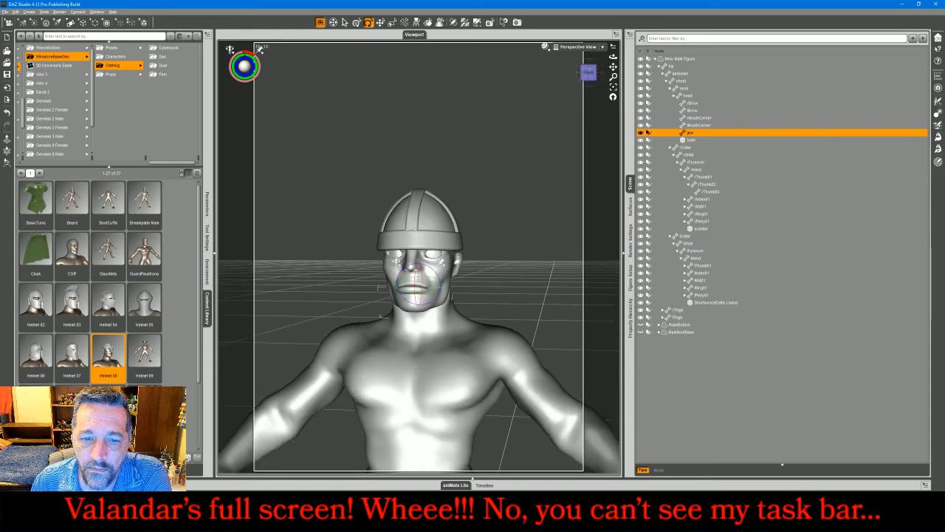
click(507, 108)
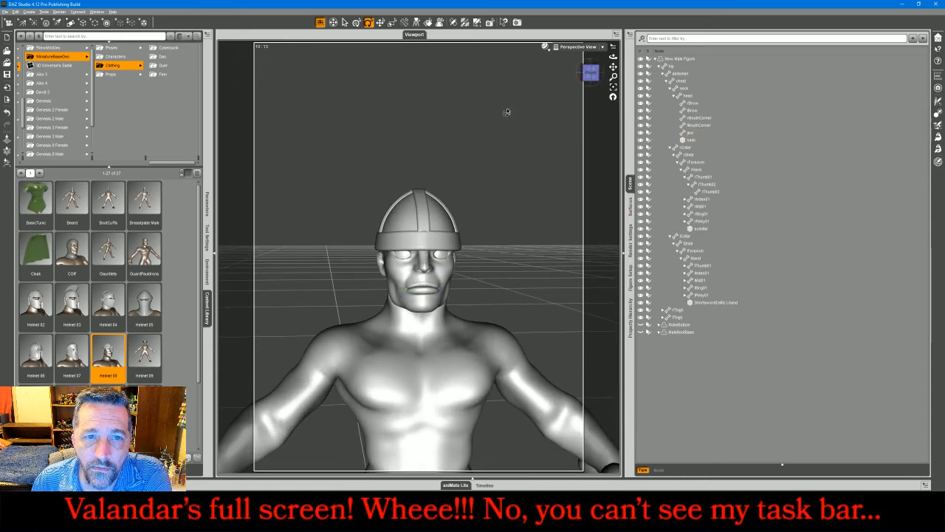
click(344, 25)
drag(589, 81, 602, 83)
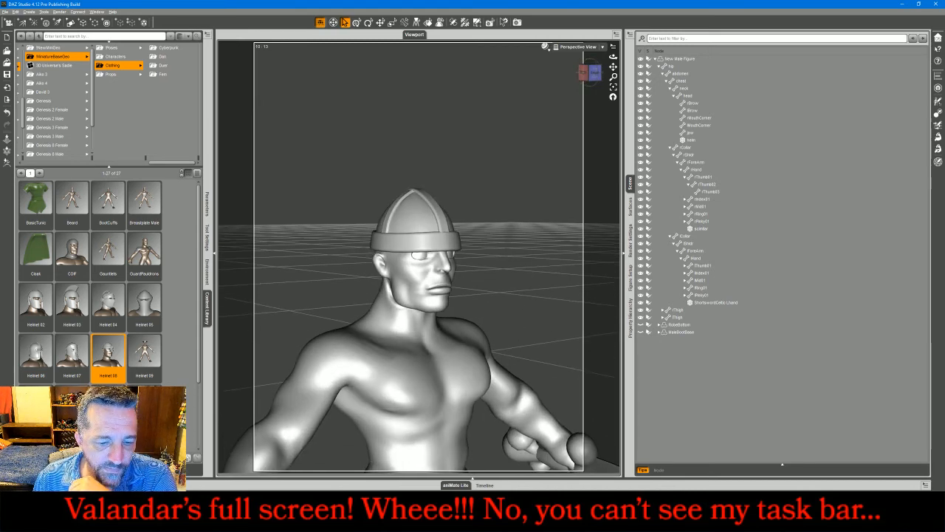
Step: Check the live chat, then hide the scimitar, the left-hand short sword and the helmet to view the bare figure
key(alt+Tab)
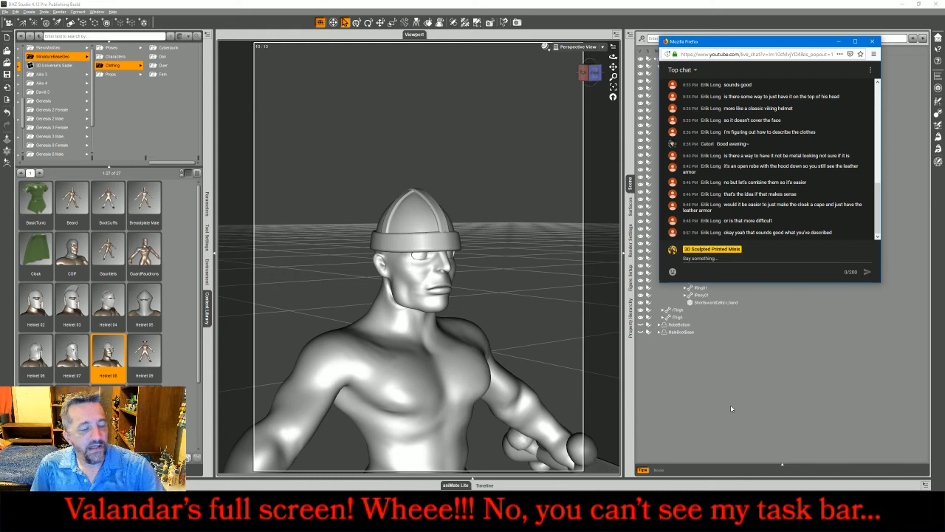
key(alt+Tab)
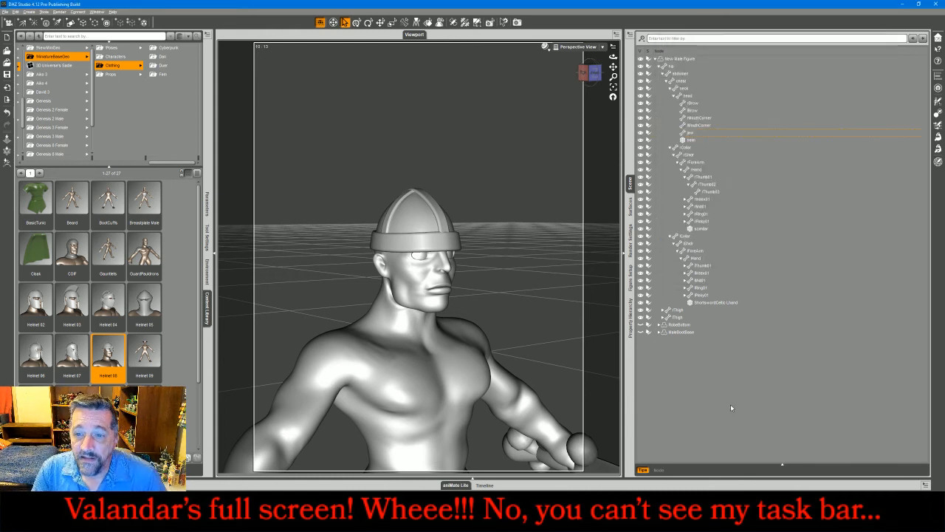
click(613, 87)
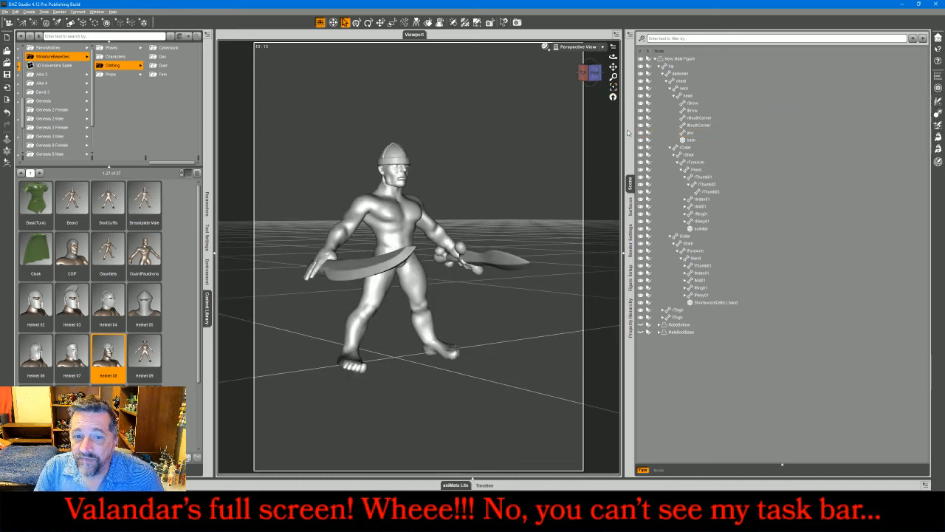
click(640, 229)
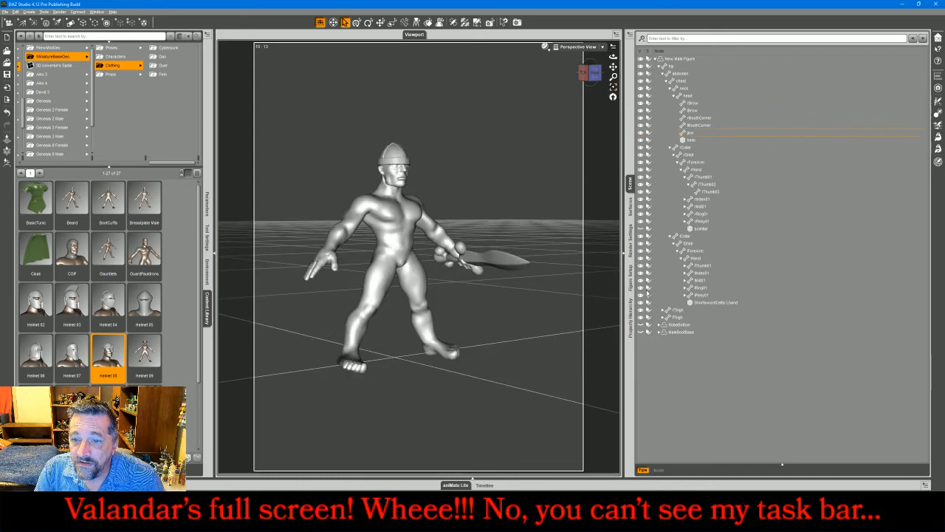
click(641, 302)
click(640, 139)
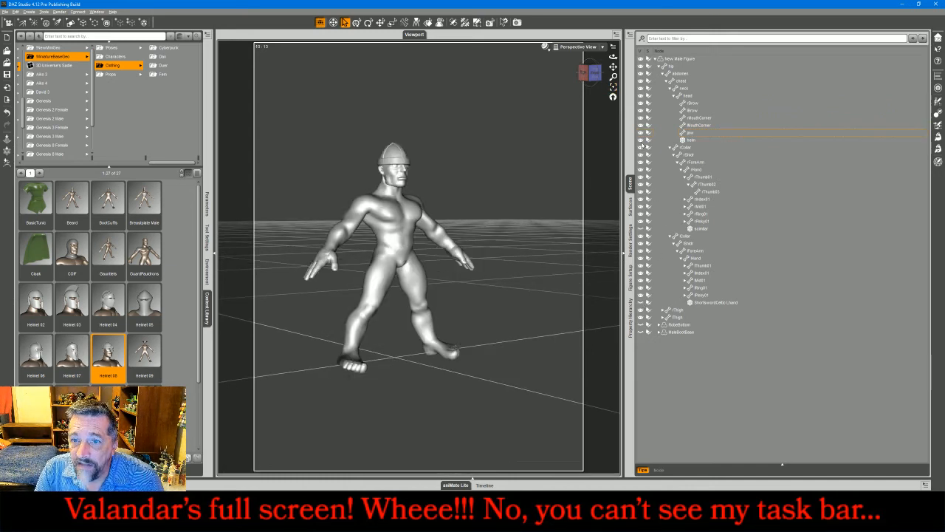
click(678, 59)
click(613, 87)
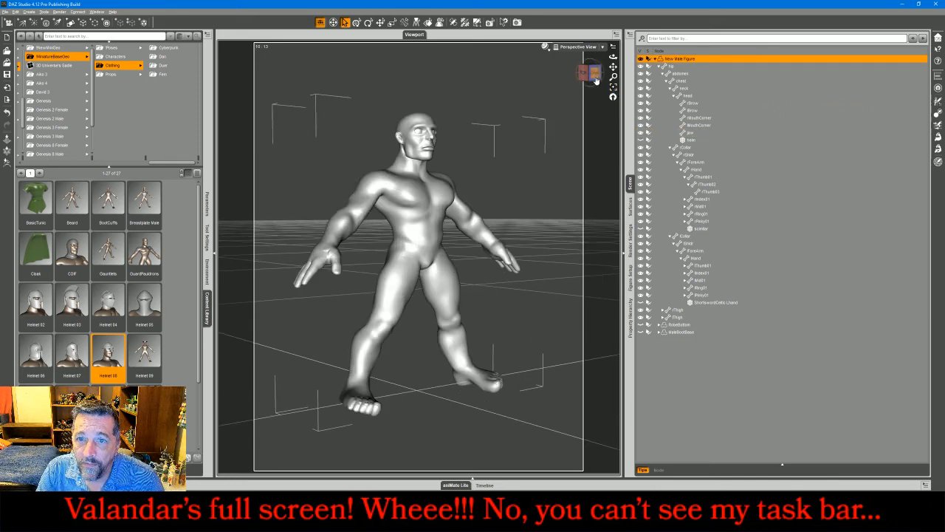
click(592, 72)
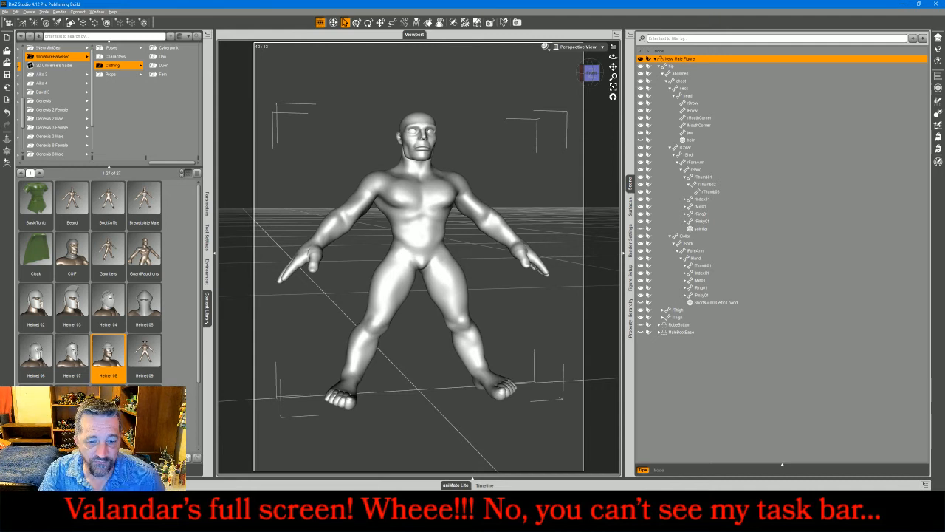
Step: Bring up the live chat and switch the broadcasting program to Scene 3
click(326, 499)
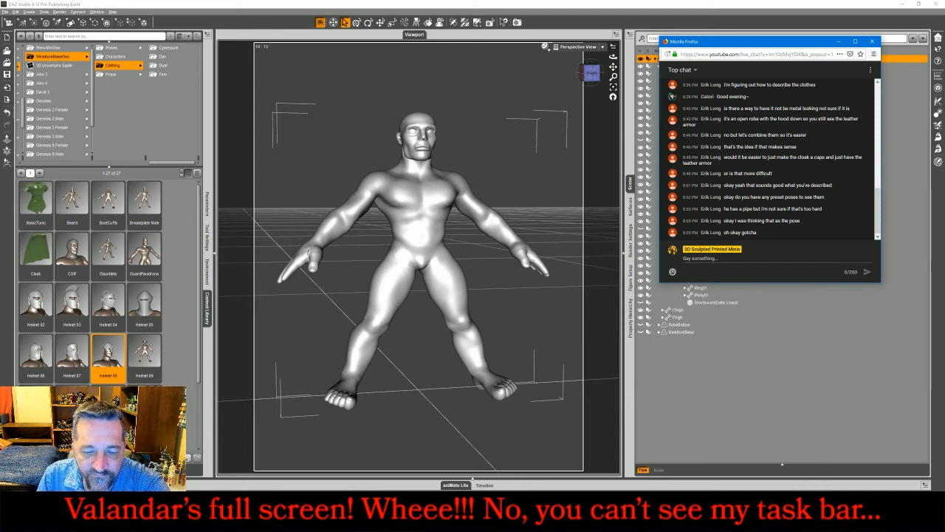
click(515, 523)
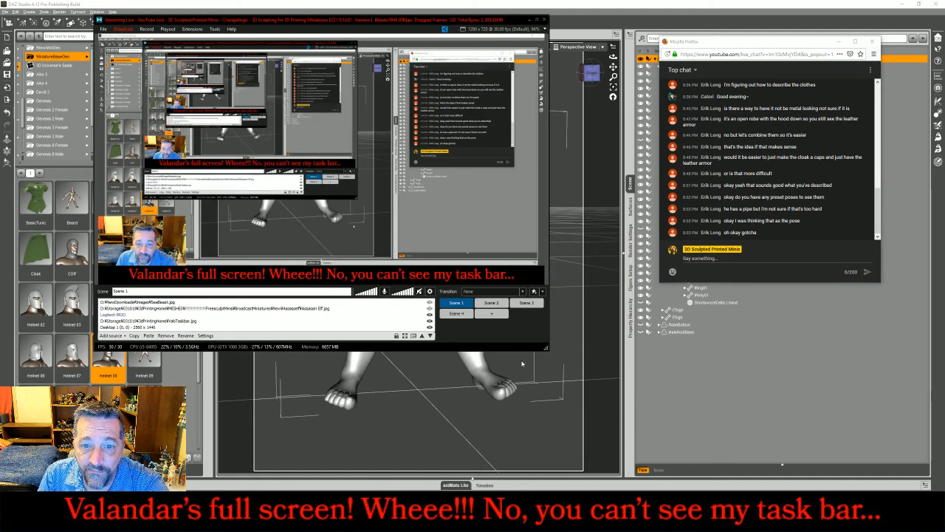
click(526, 305)
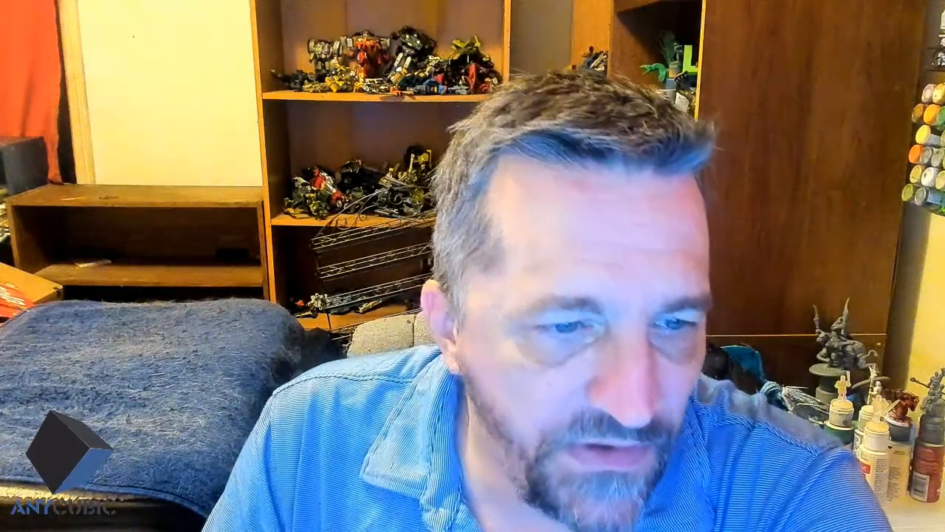
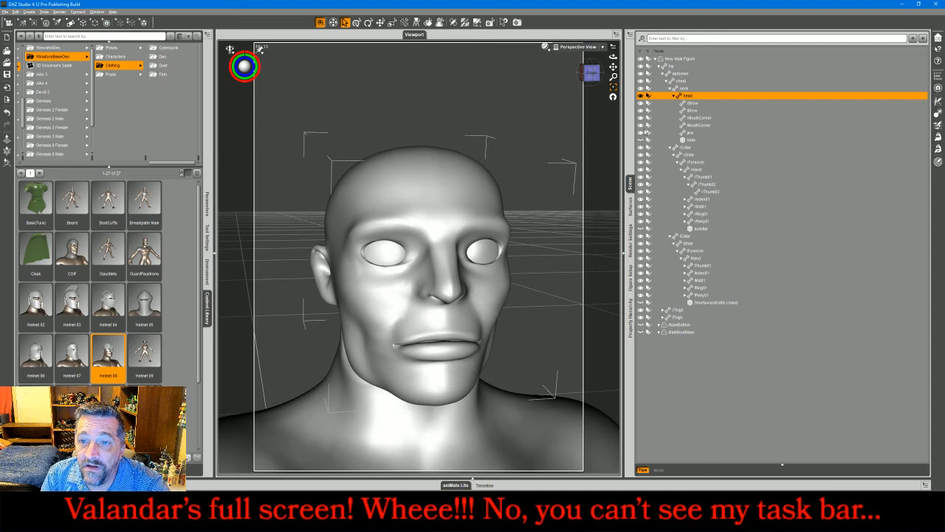
Step: Show the helmet again and rotate the figure's left mouth corner bone to adjust the lips
click(641, 140)
drag(592, 73, 647, 60)
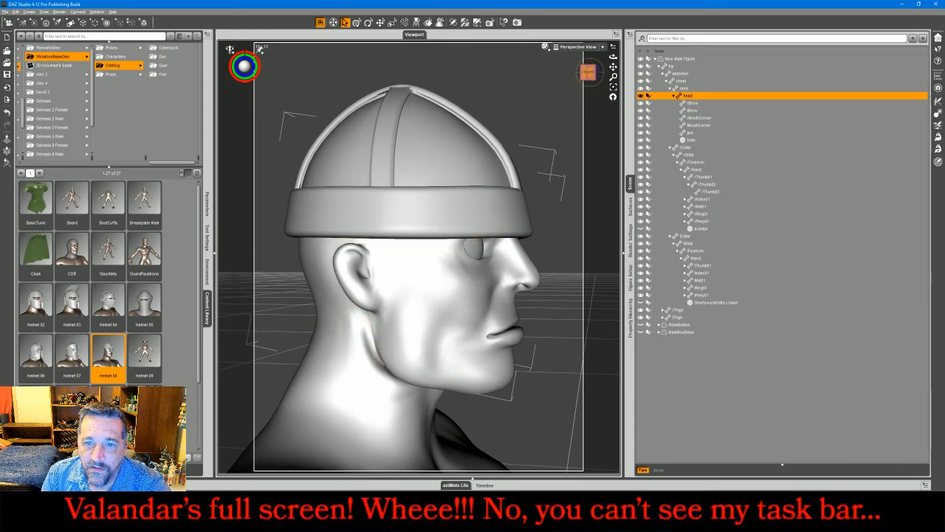
click(588, 74)
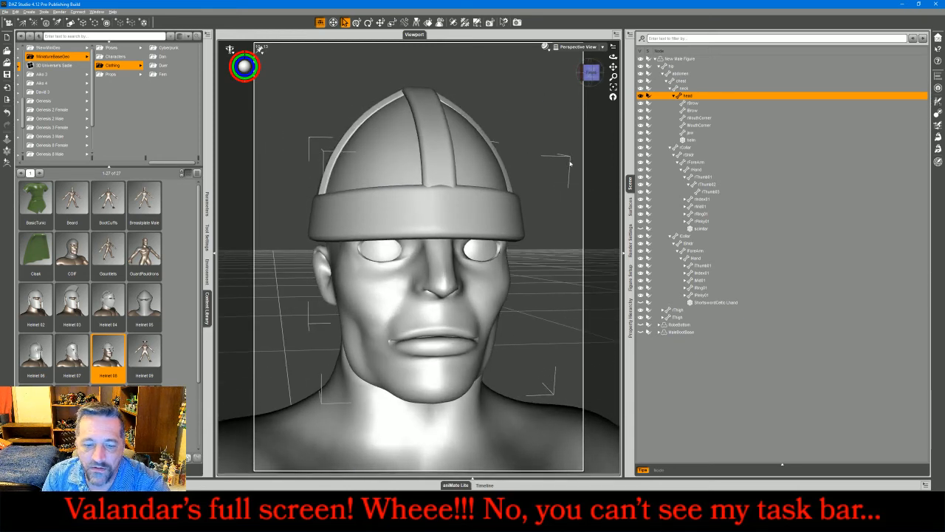
click(484, 339)
drag(594, 73, 515, 60)
click(368, 23)
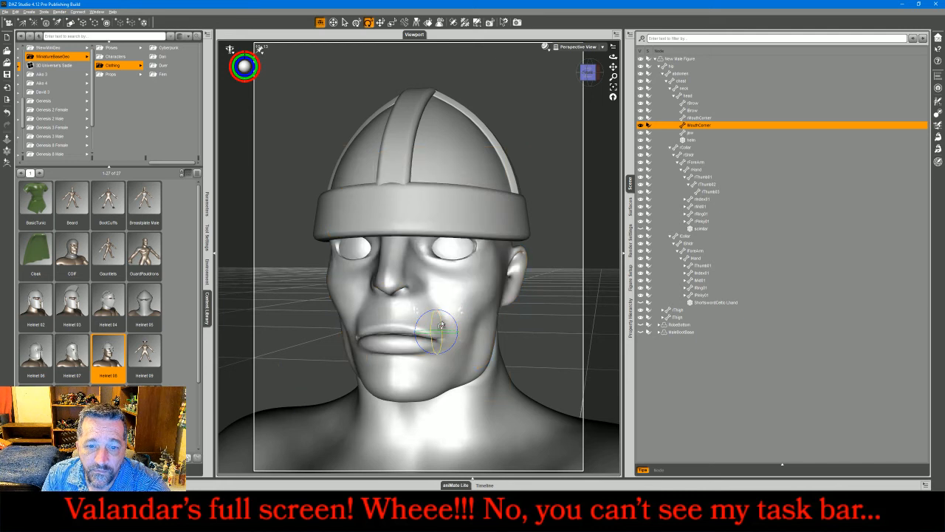
mouse_move(441, 326)
mouse_down()
mouse_move(463, 334)
mouse_move(444, 331)
mouse_move(452, 333)
mouse_up()
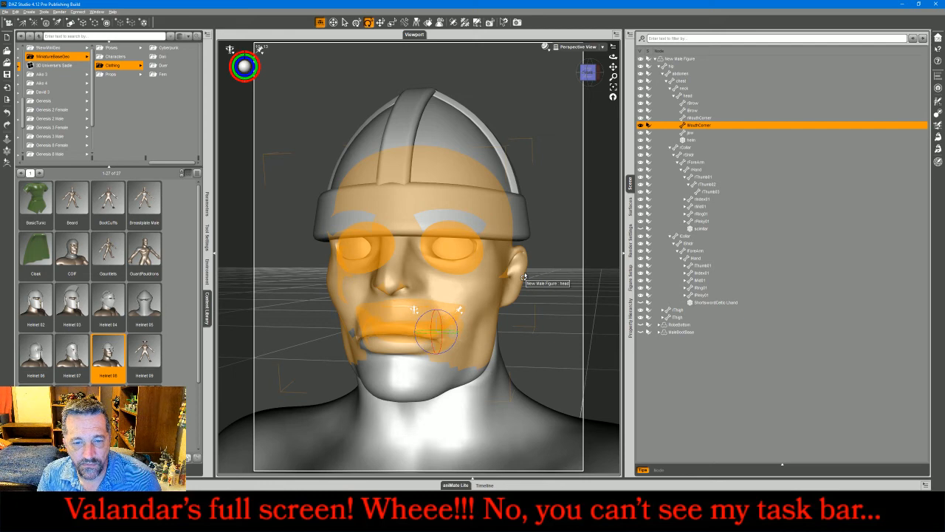
click(540, 117)
drag(589, 80, 592, 73)
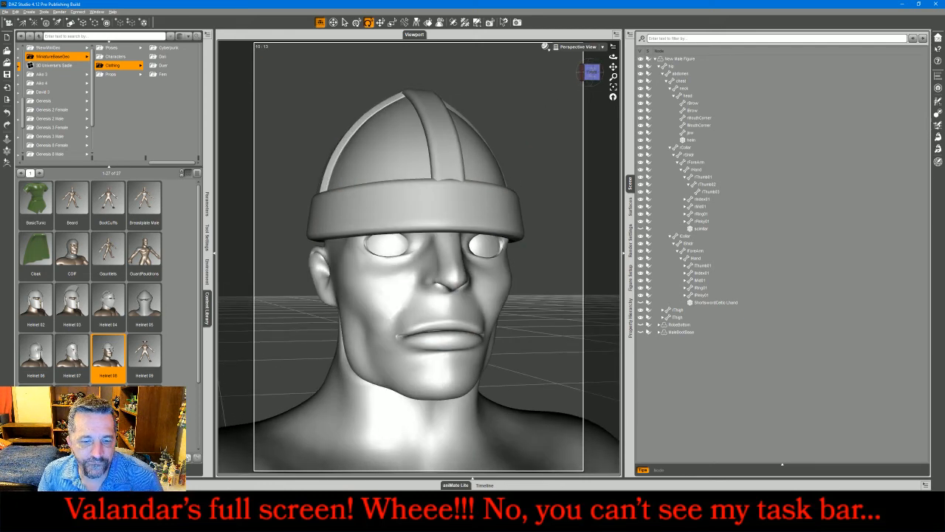
Step: Read the live chat for pose requests and examine the whole helmeted figure from the front
key(alt+Tab)
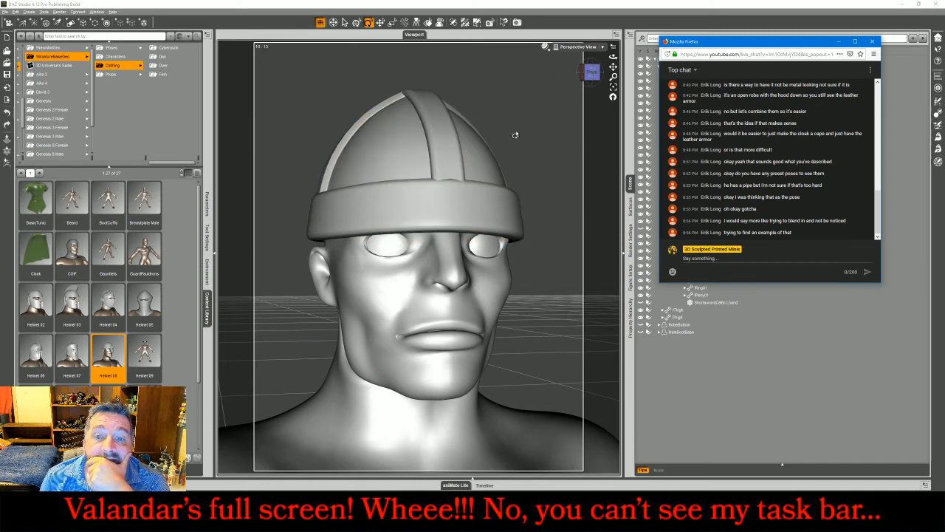
click(616, 88)
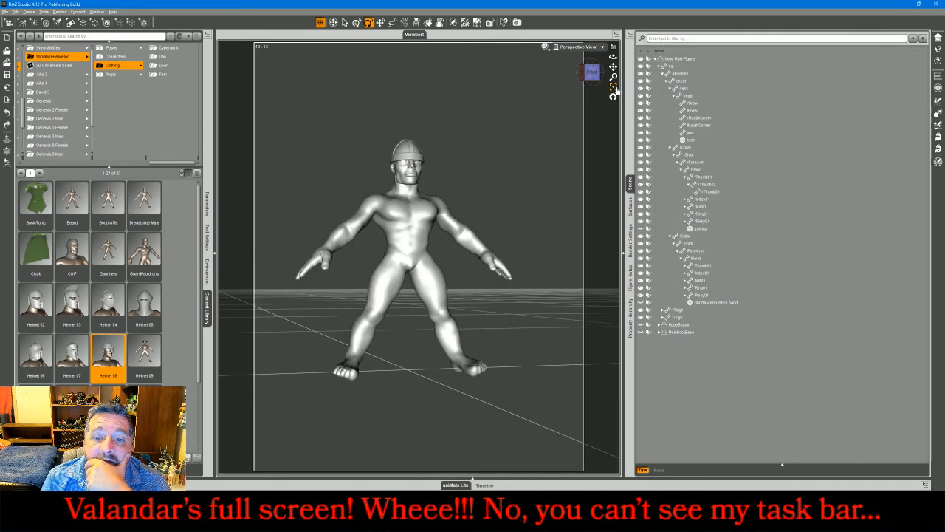
mouse_move(599, 78)
mouse_down()
mouse_move(619, 99)
mouse_move(598, 81)
mouse_up()
click(673, 59)
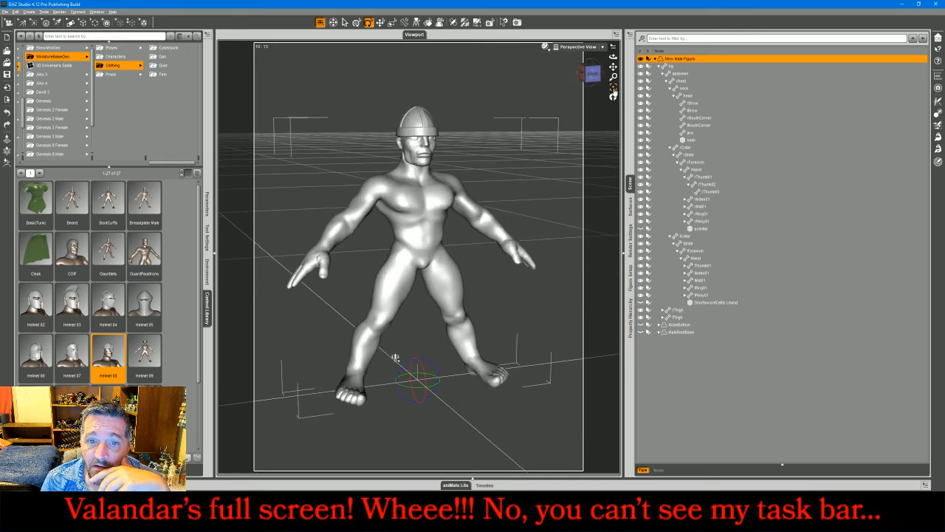
click(591, 75)
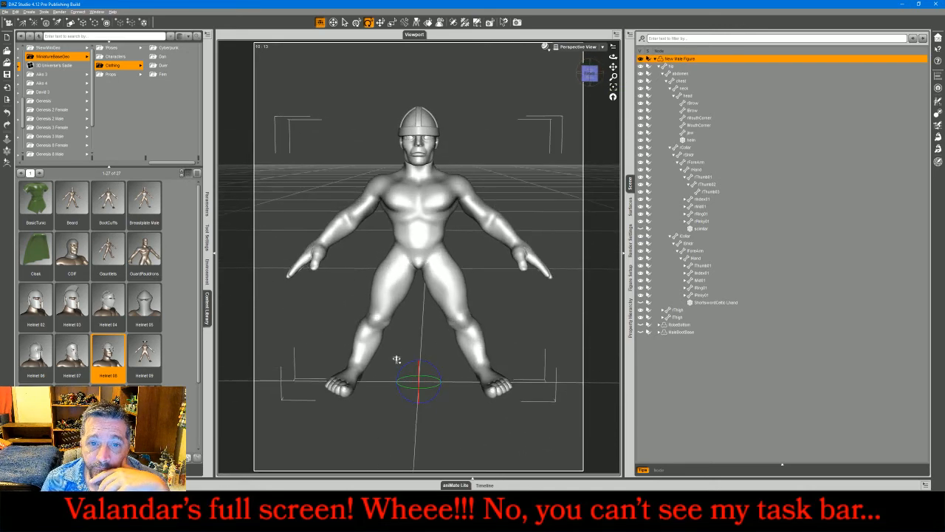
click(516, 88)
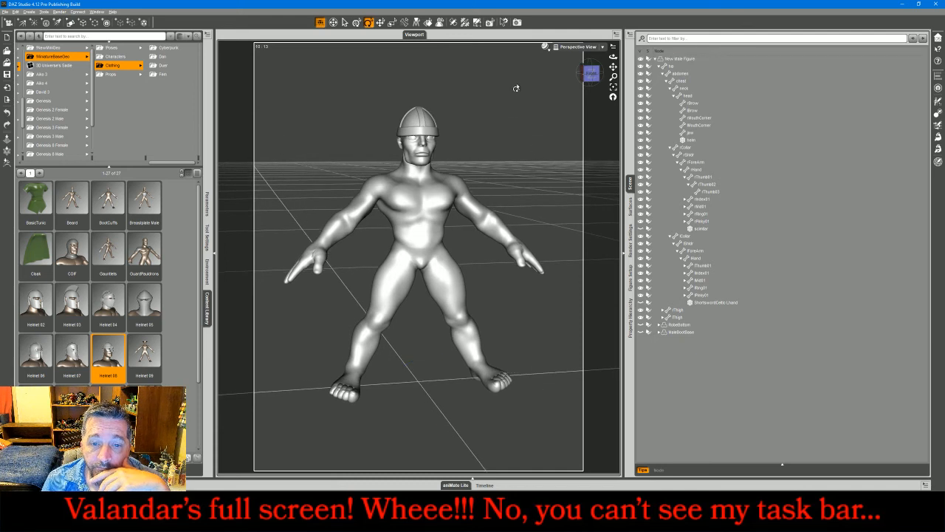
key(alt+Tab)
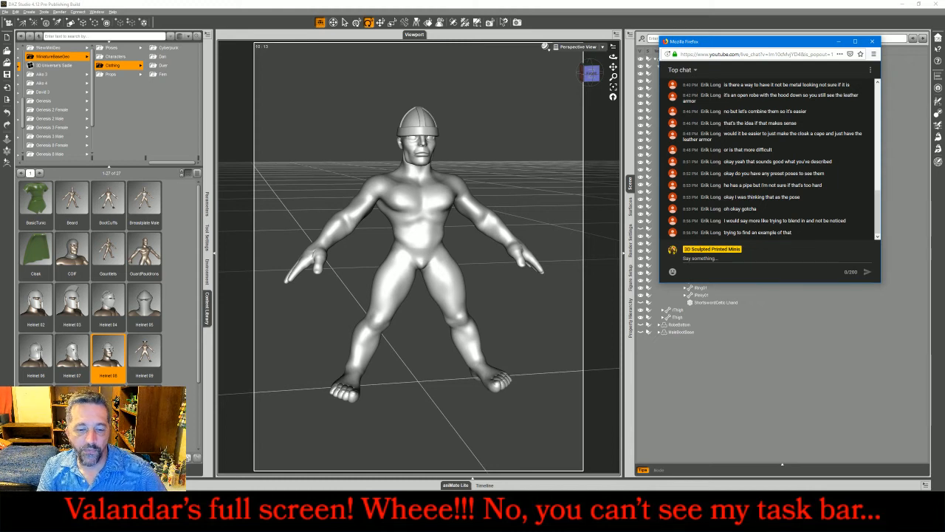
mouse_move(345, 523)
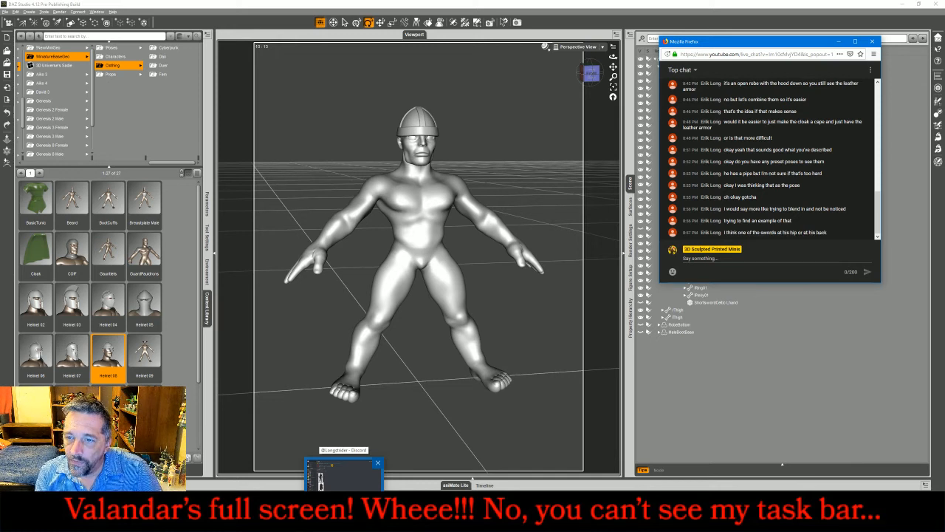
click(732, 405)
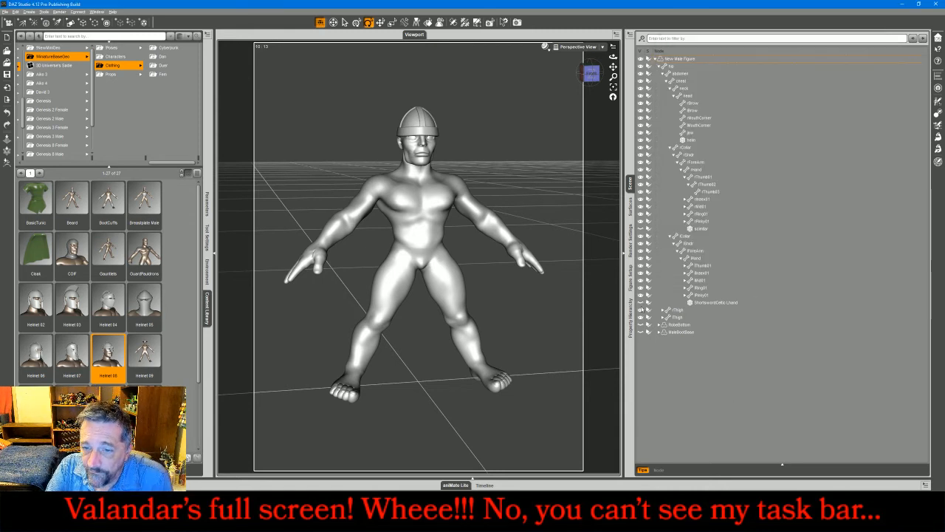
Step: Show the left-hand short sword and the scimitar again, and shift the scimitar slightly backward through the figure's right hand
click(641, 303)
click(640, 228)
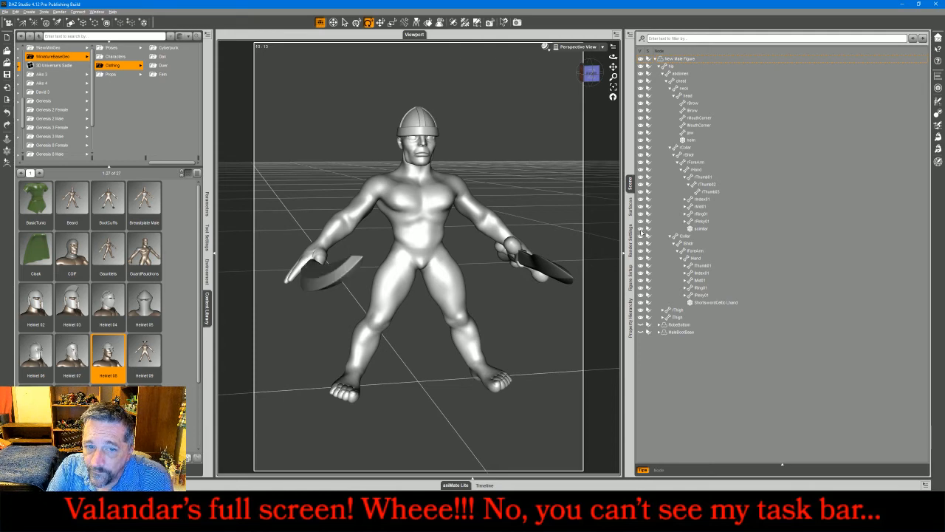
click(589, 77)
drag(589, 74, 608, 65)
click(465, 340)
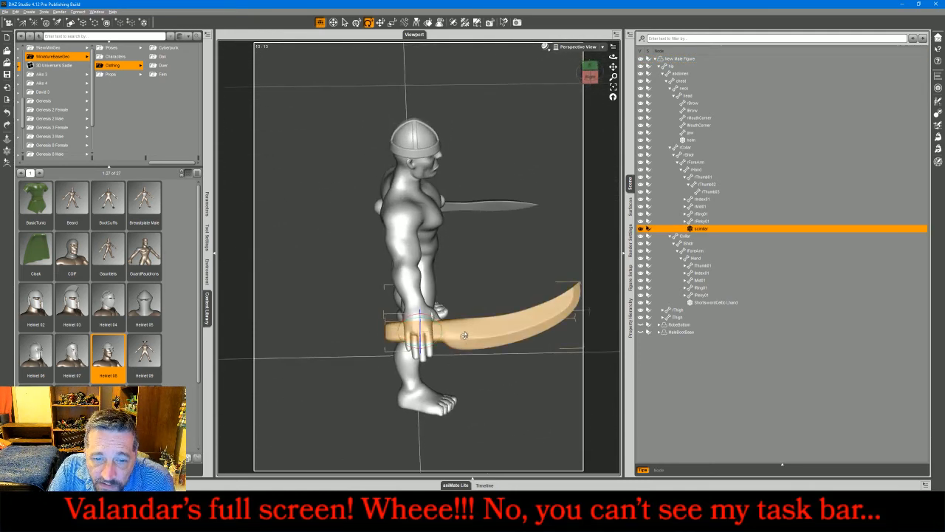
click(380, 23)
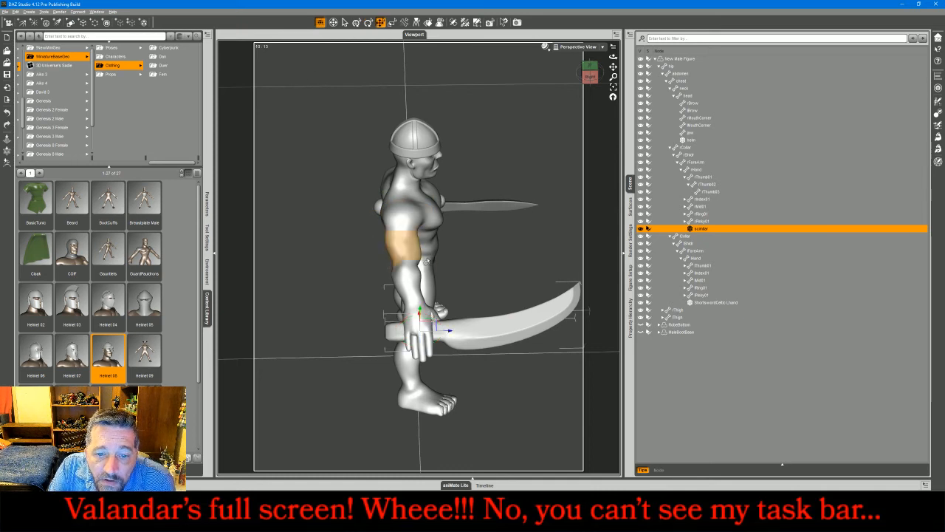
drag(454, 325, 438, 337)
click(498, 143)
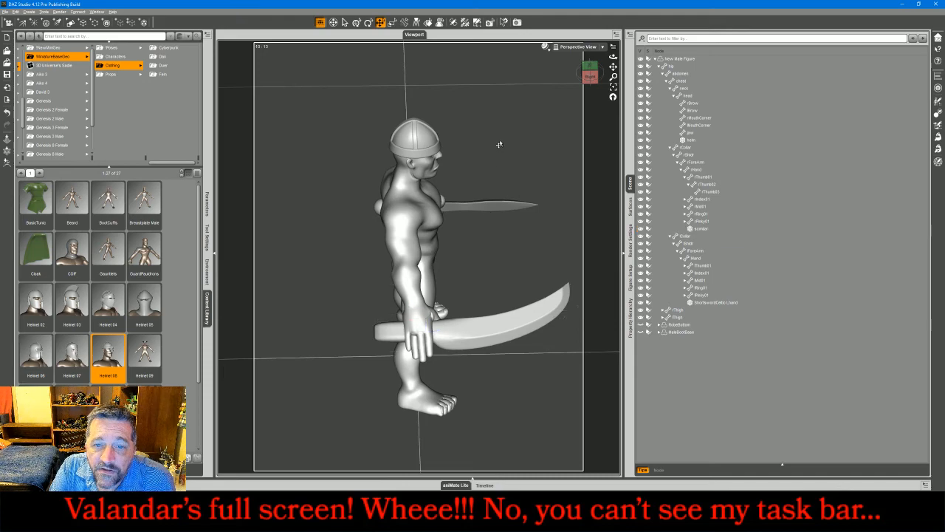
Step: Check the live chat for sword placement requests, then set the scimitar's Z rotation to 45
drag(587, 85, 550, 77)
click(405, 521)
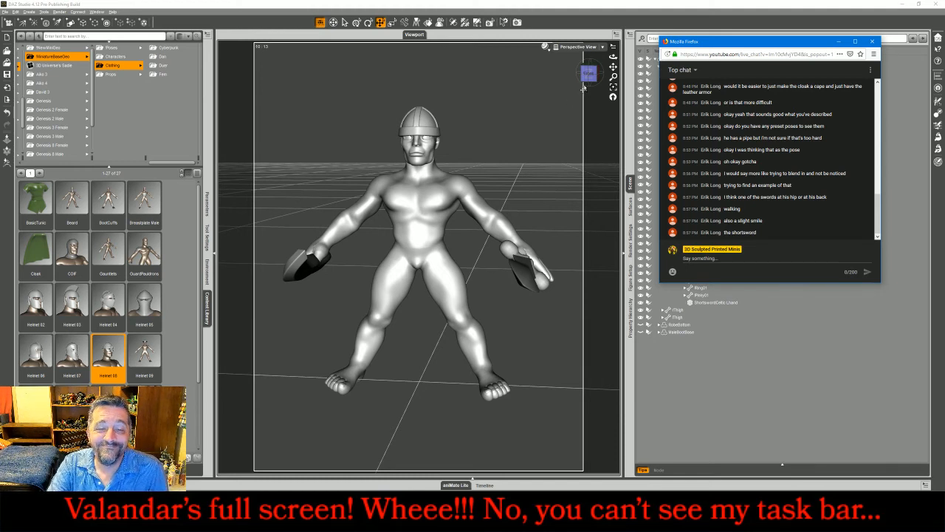
drag(613, 56, 401, 290)
click(399, 292)
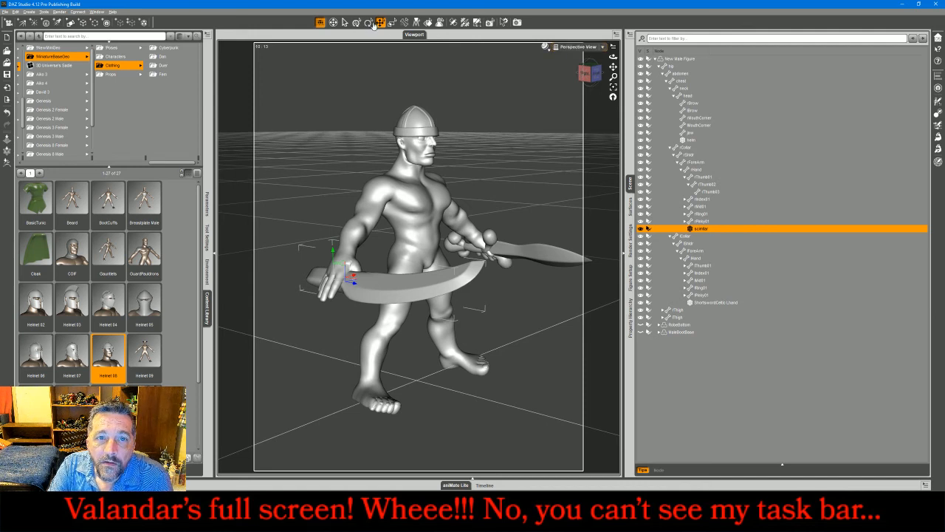
click(208, 204)
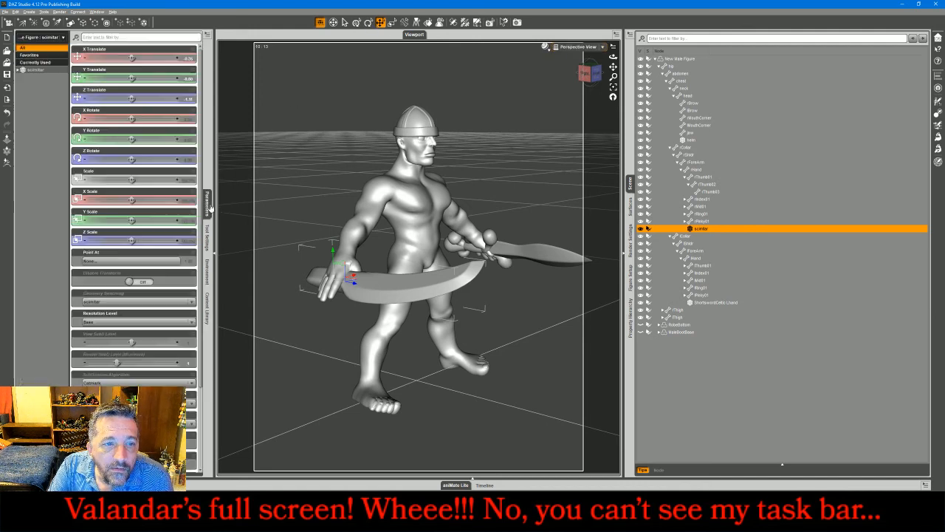
click(189, 160)
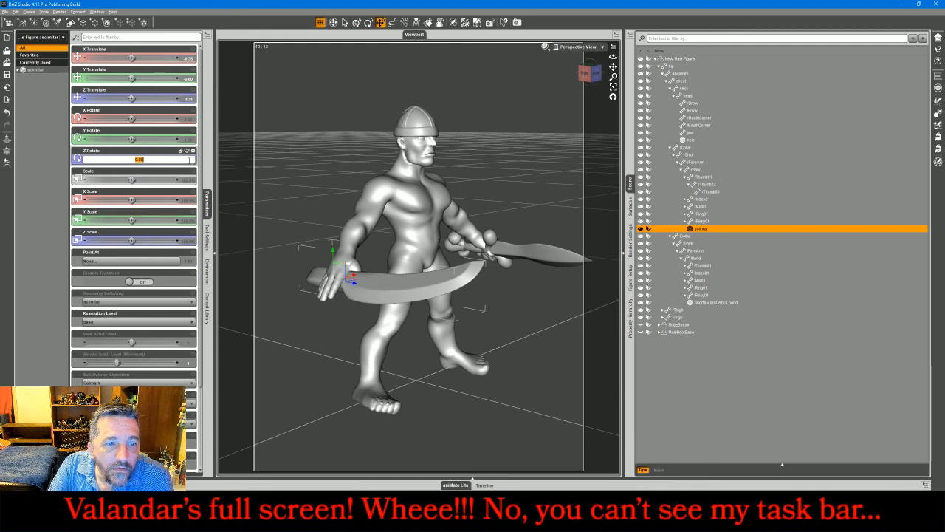
text(45)
key(Return)
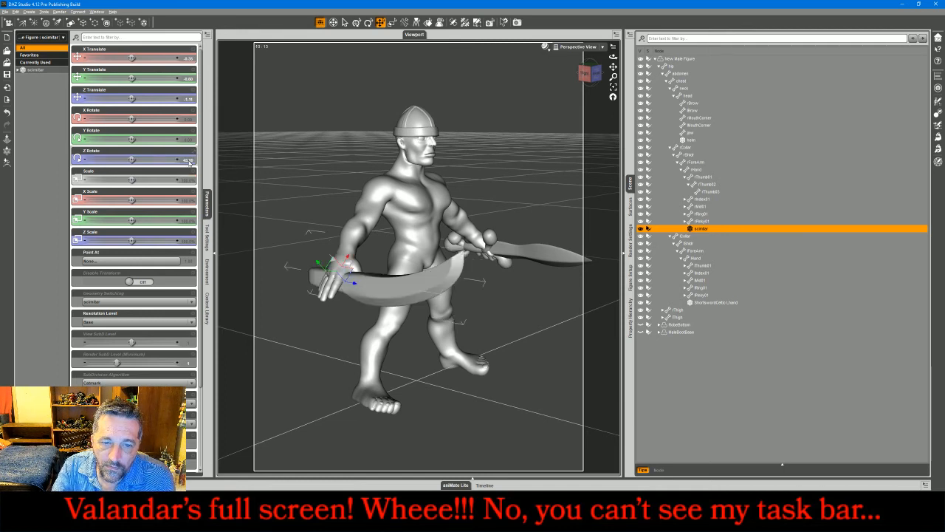
Step: Rotate the scimitar freehand so its blade points down from the figure's right hand
click(368, 23)
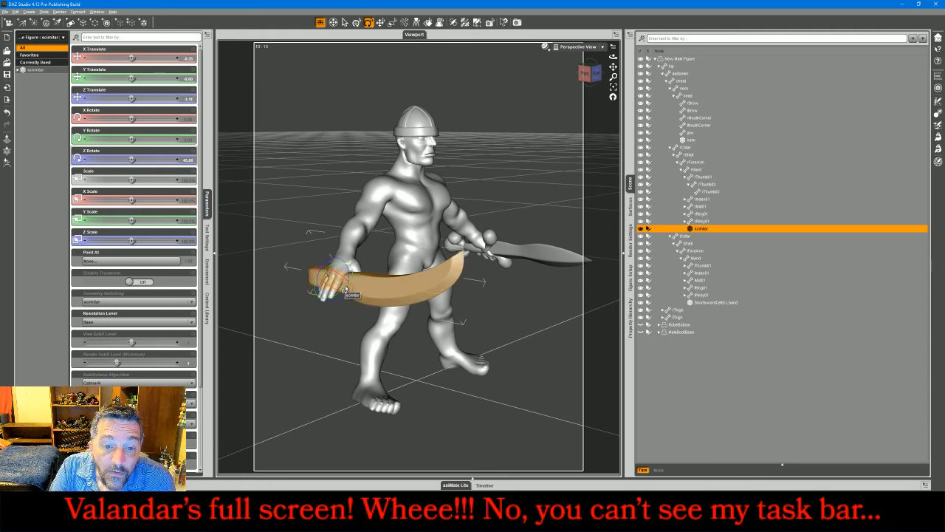
drag(345, 296, 330, 262)
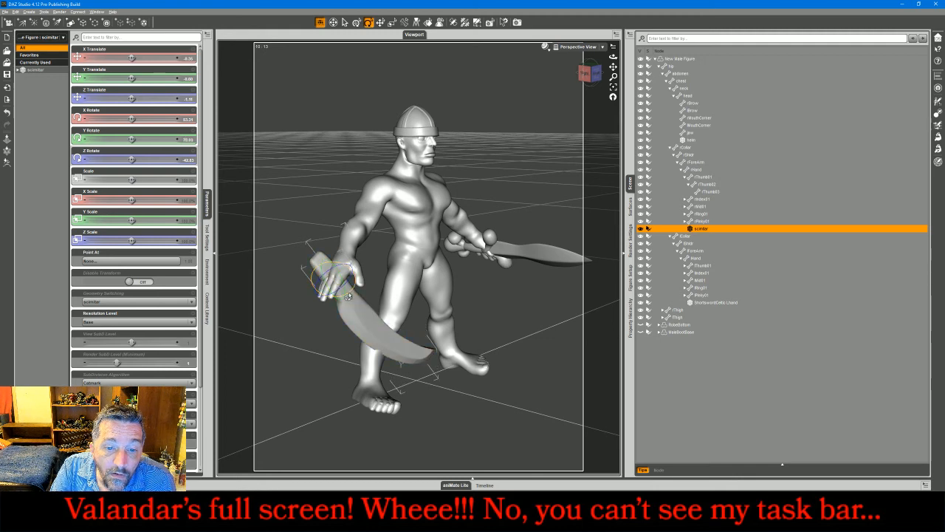
drag(348, 296, 326, 275)
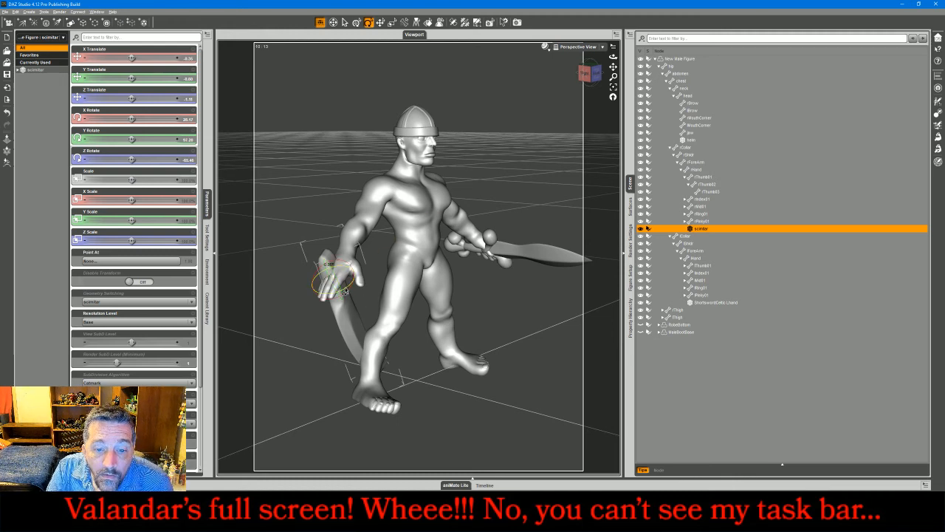
drag(345, 291, 359, 286)
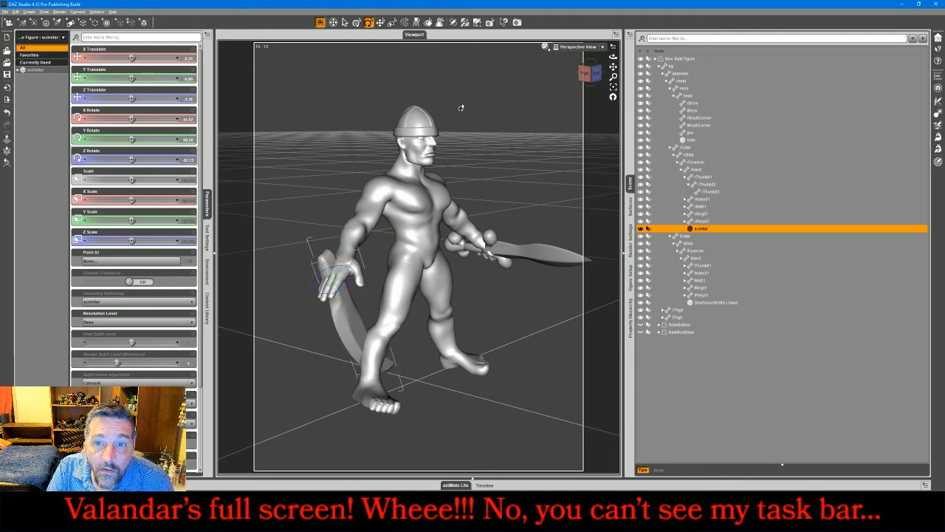
Step: Frame the figure in the Back View and move the scimitar from the right hand up onto the middle of the back
click(570, 46)
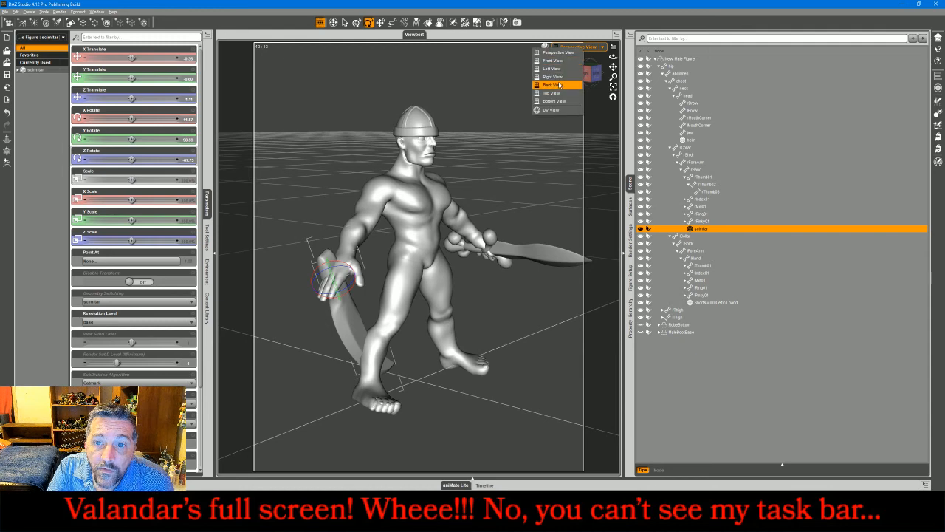
click(565, 84)
click(557, 131)
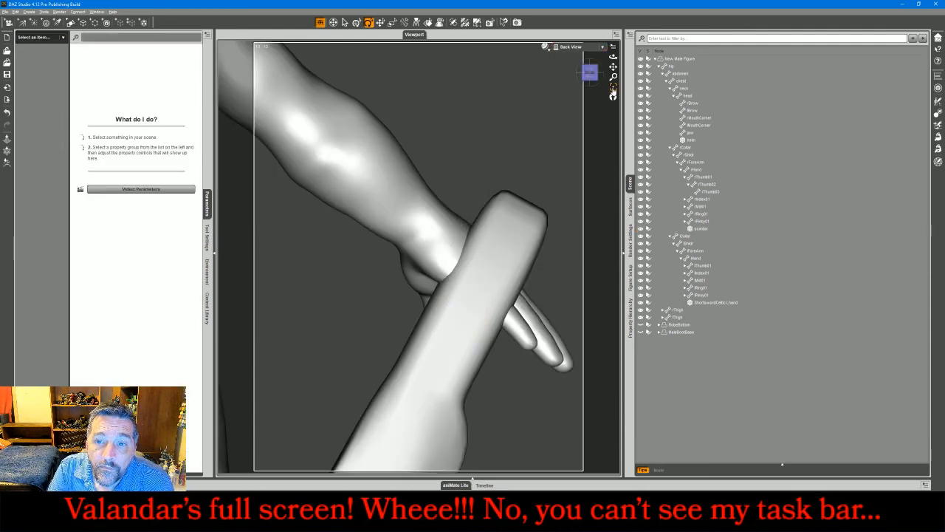
click(614, 89)
click(528, 296)
click(380, 22)
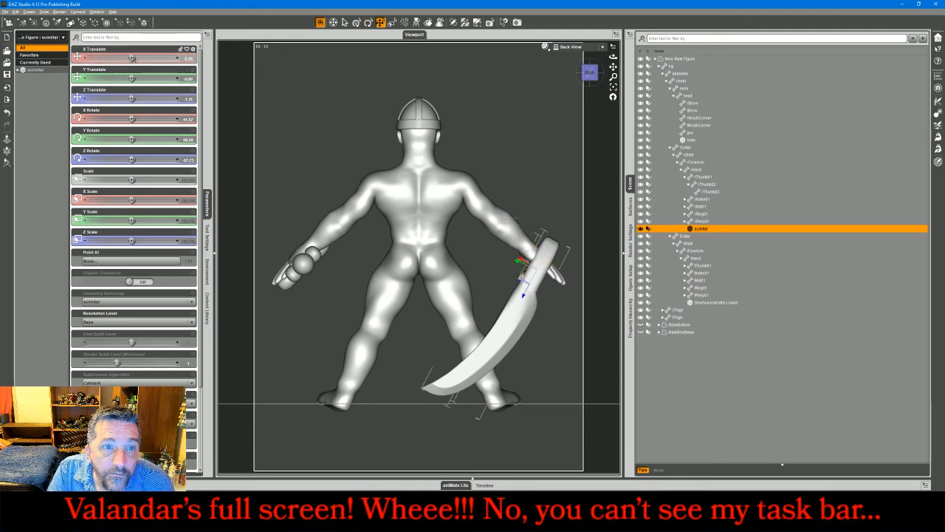
mouse_move(136, 58)
mouse_down()
mouse_move(123, 58)
mouse_move(142, 57)
mouse_move(132, 58)
mouse_up()
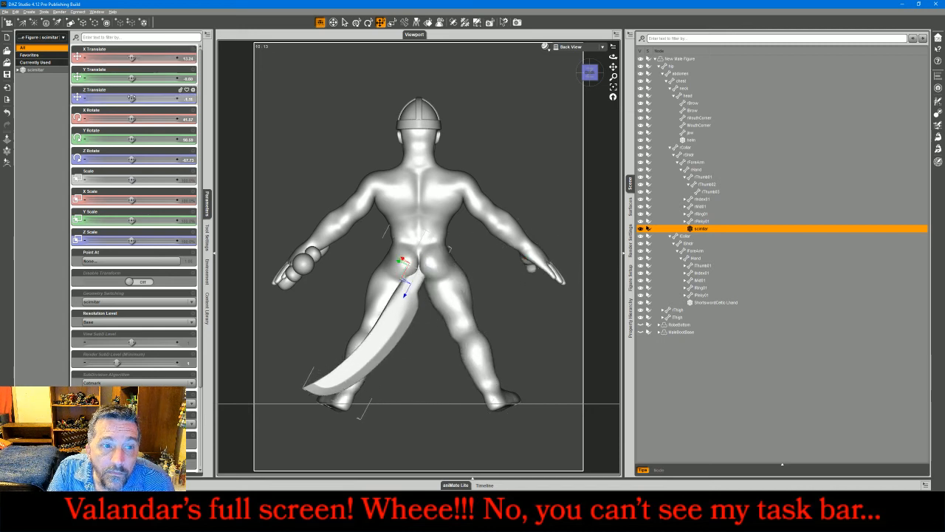
mouse_move(131, 98)
mouse_down()
mouse_move(118, 99)
mouse_move(132, 80)
mouse_up()
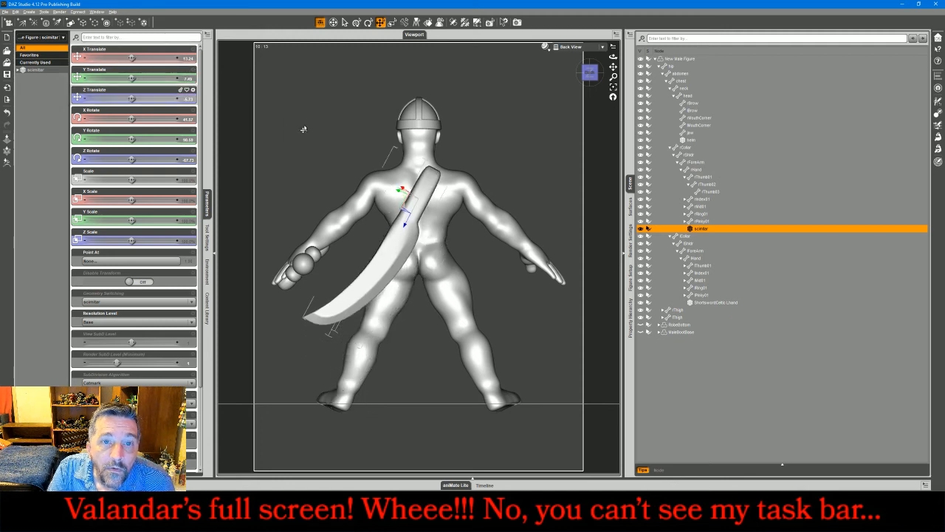
Step: Tilt the scimitar further across the back and slide it so its hilt sits behind the right shoulder
click(368, 23)
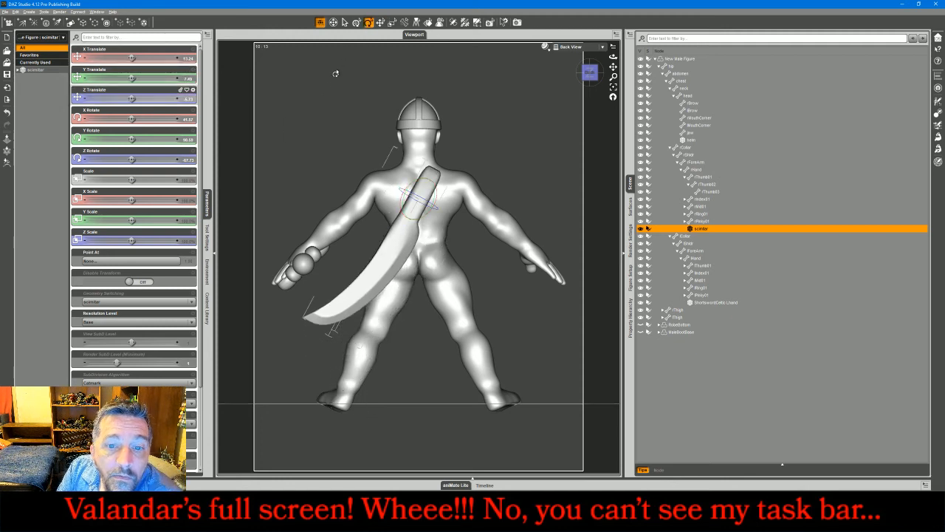
drag(433, 189, 431, 187)
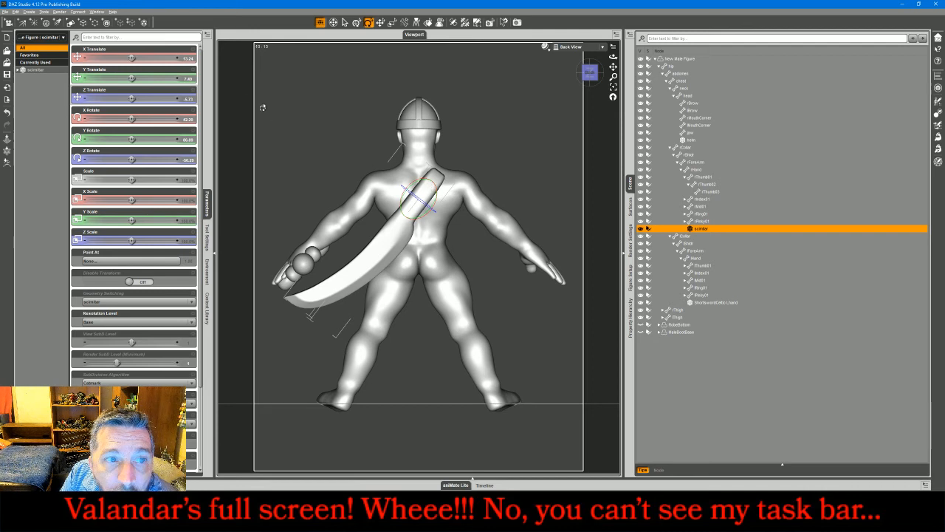
drag(132, 58, 122, 57)
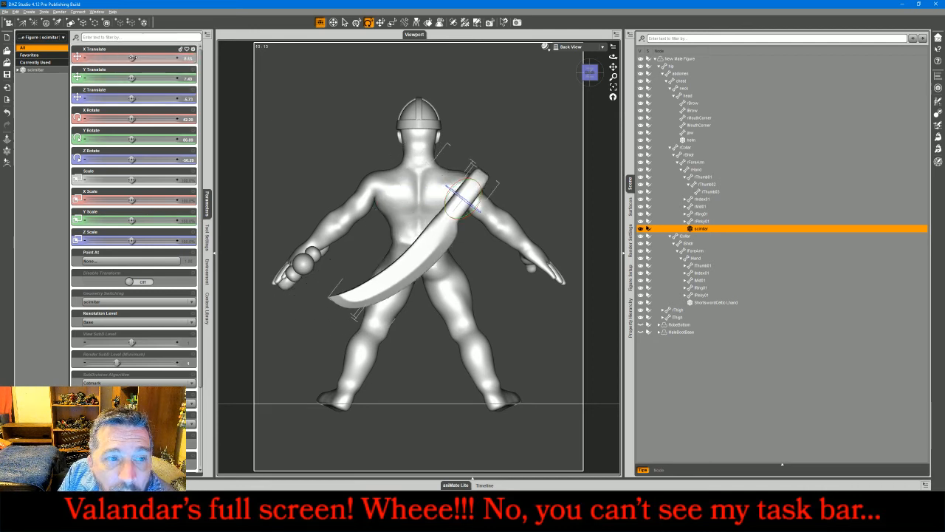
Step: Reset the scimitar's X and Y rotation to 0, enter a new Z rotation, and rotate it to slope down behind the figure
click(188, 120)
text(0)
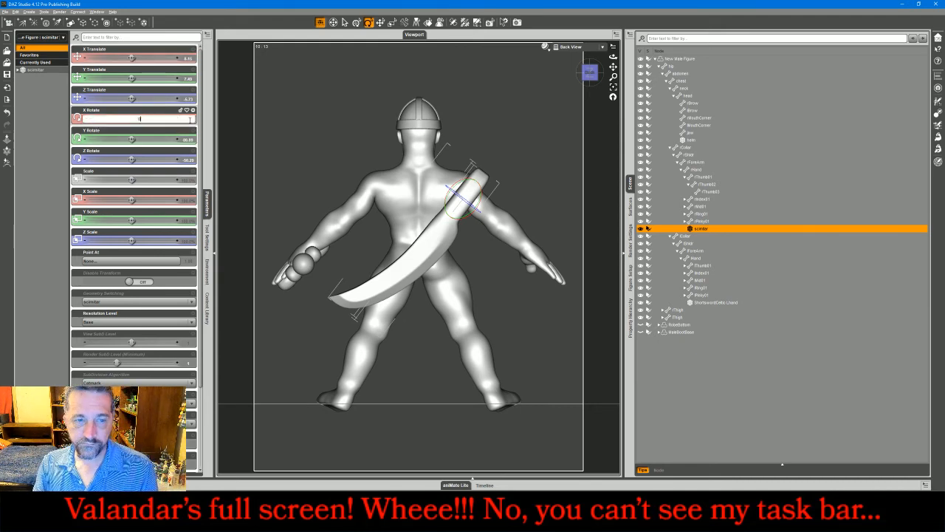
key(Return)
click(188, 140)
text(0)
key(Return)
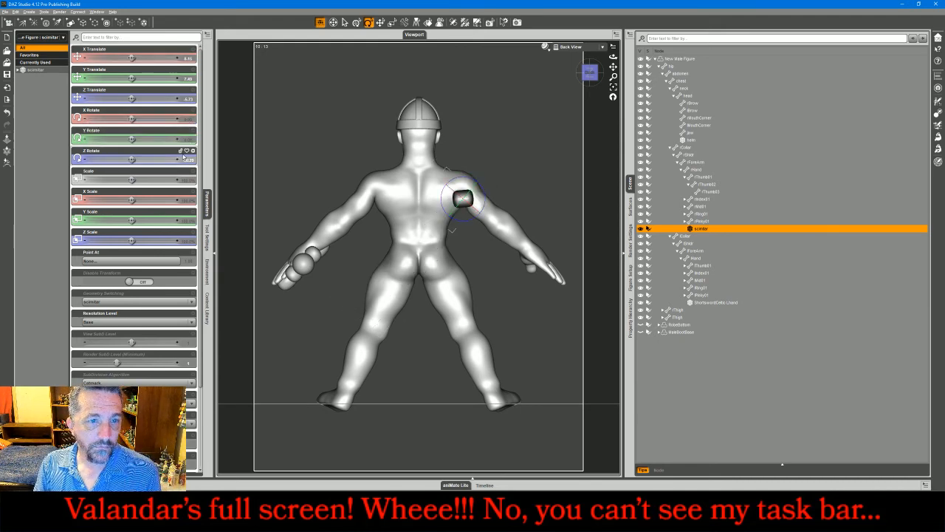
click(186, 159)
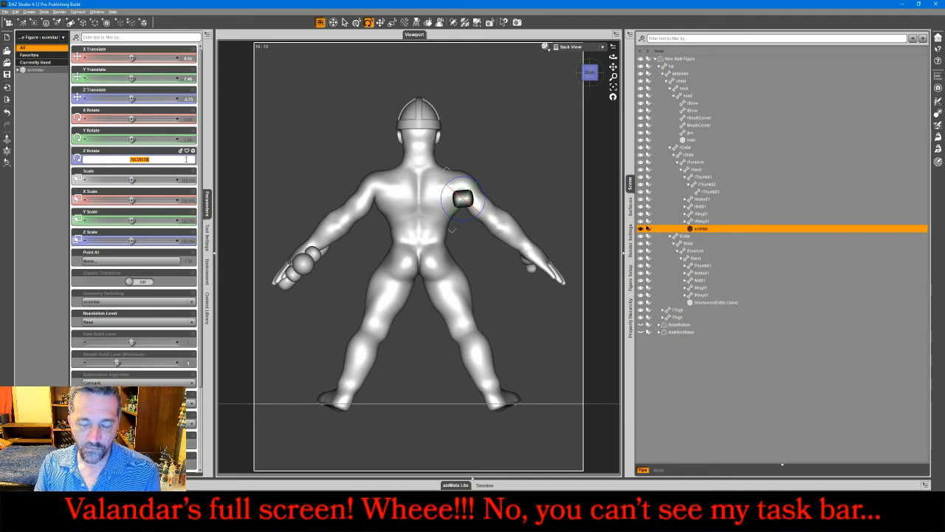
text(0)
key(Return)
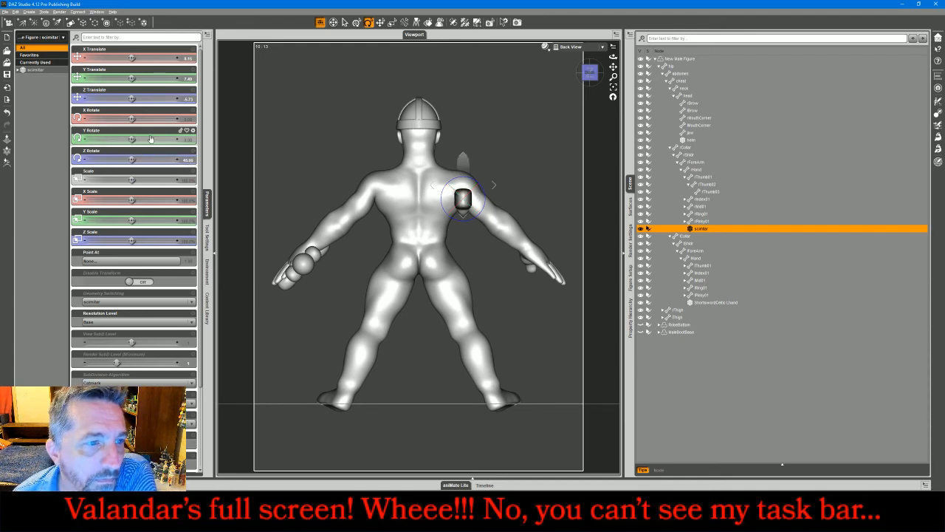
drag(131, 118, 152, 118)
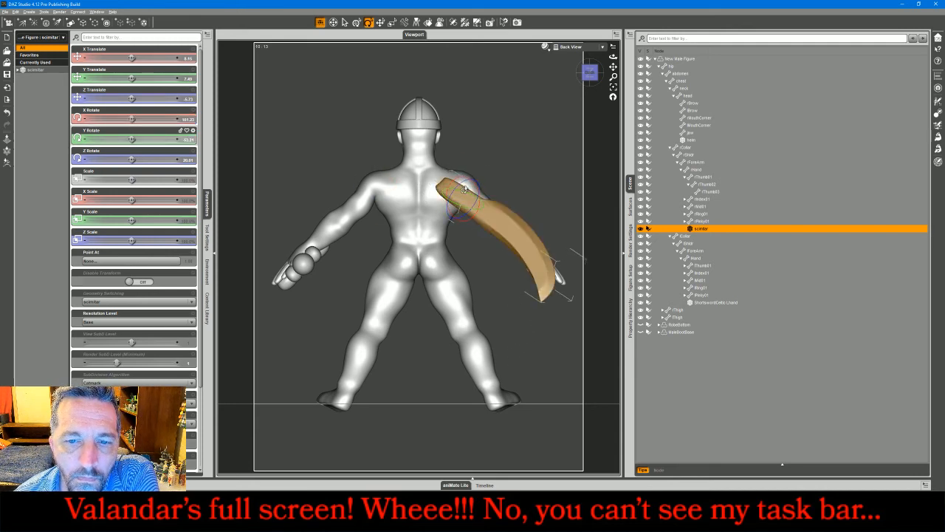
drag(475, 186, 447, 203)
Step: Move the scimitar forward and down from the back to the outside of the figure's right hip, using side and back views
click(578, 48)
click(570, 56)
drag(590, 73, 622, 65)
click(380, 23)
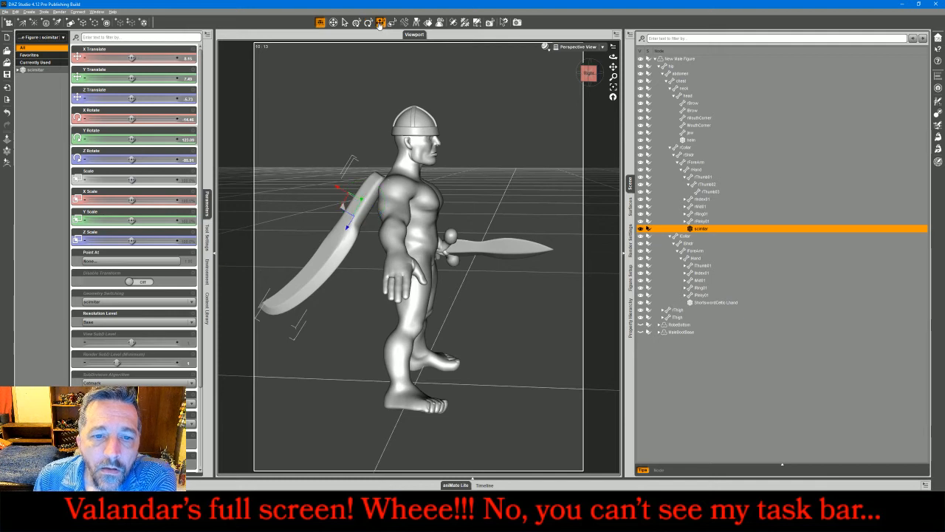
drag(340, 213, 409, 248)
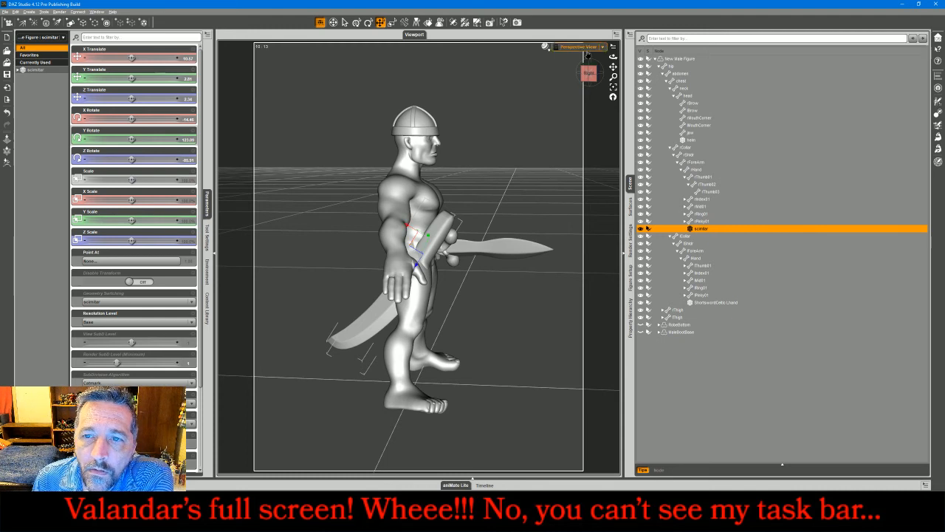
click(582, 47)
click(580, 91)
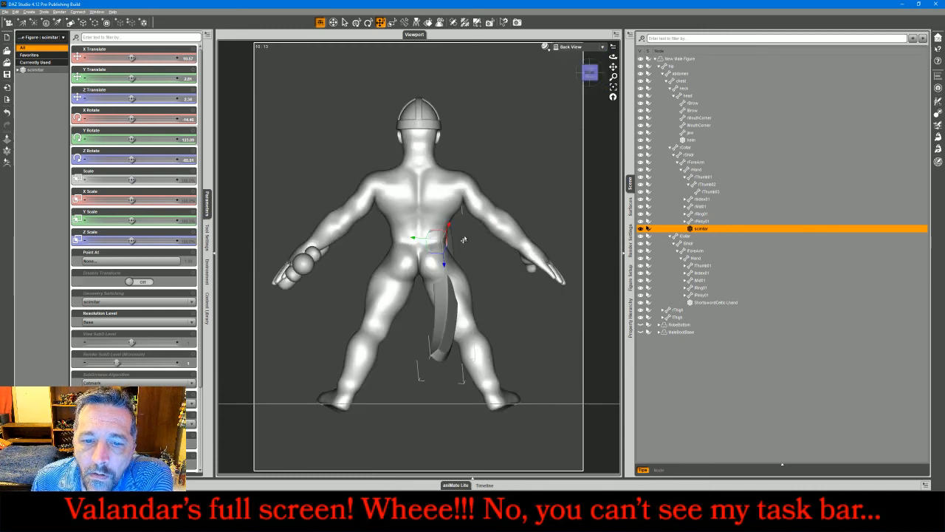
drag(418, 241, 447, 224)
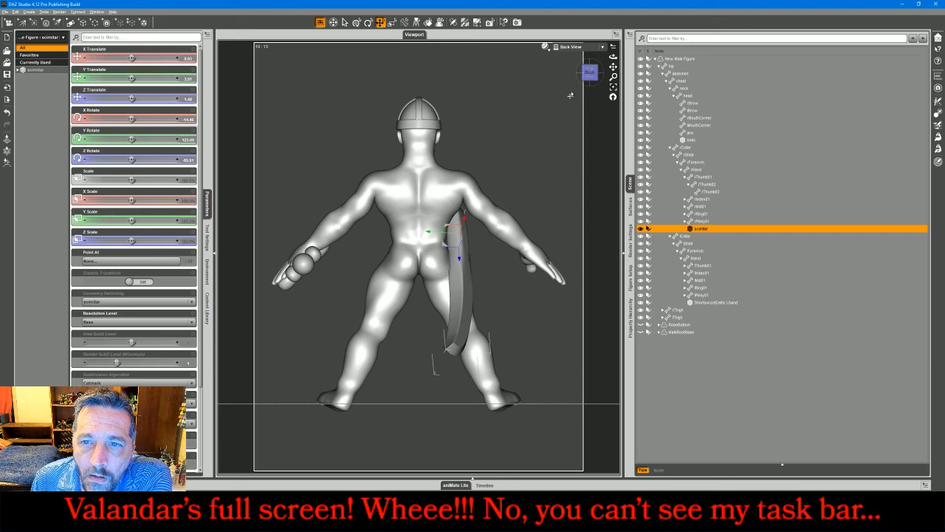
Step: Rotate the scimitar at the right hip so its blade slopes more toward the rear, and view the figure from the front
click(580, 47)
click(584, 56)
mouse_move(590, 73)
mouse_down()
mouse_move(537, 88)
mouse_move(518, 73)
mouse_move(618, 66)
mouse_move(603, 64)
mouse_up()
click(368, 22)
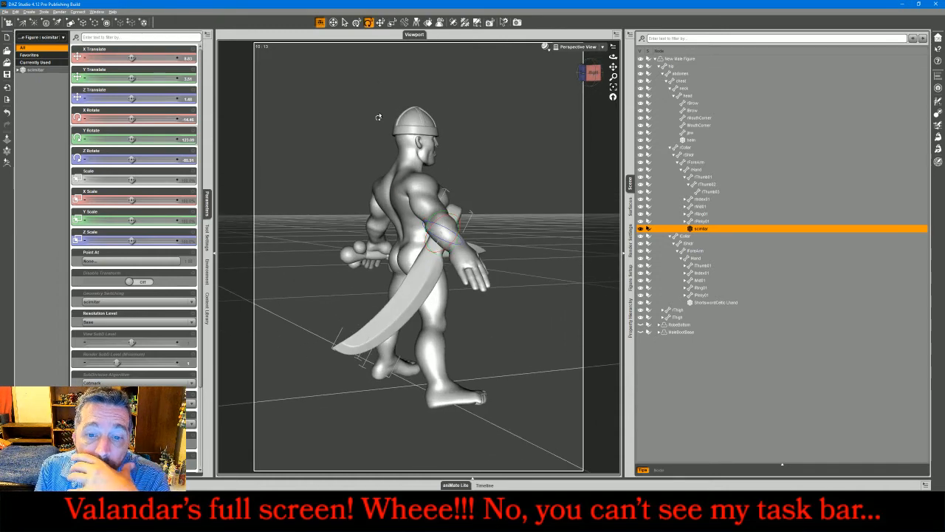
drag(444, 253, 441, 254)
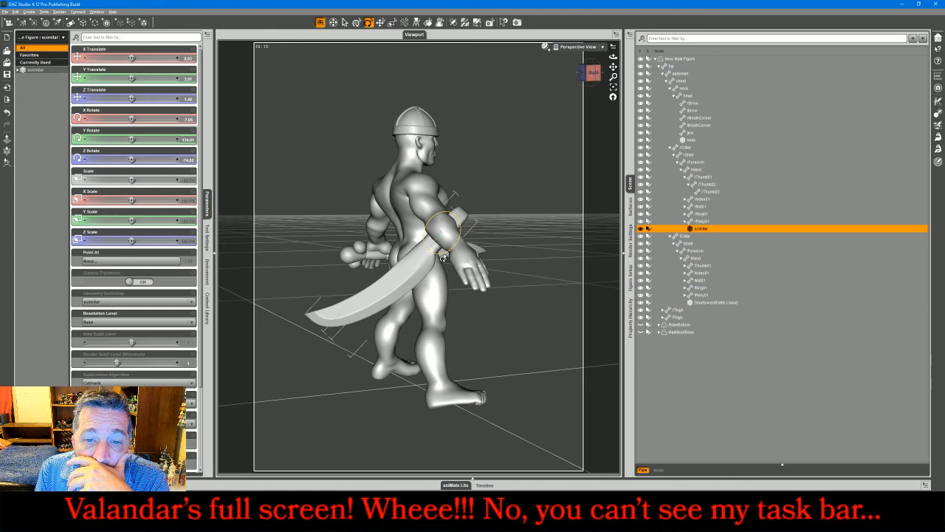
drag(590, 75, 533, 72)
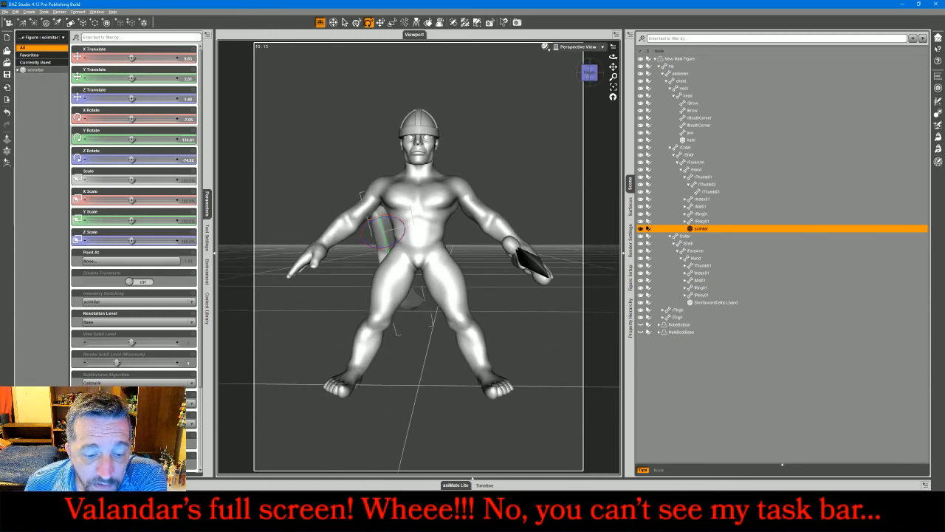
Step: Check the broadcasting program, then bring up the live chat and read the latest pose requests
click(551, 524)
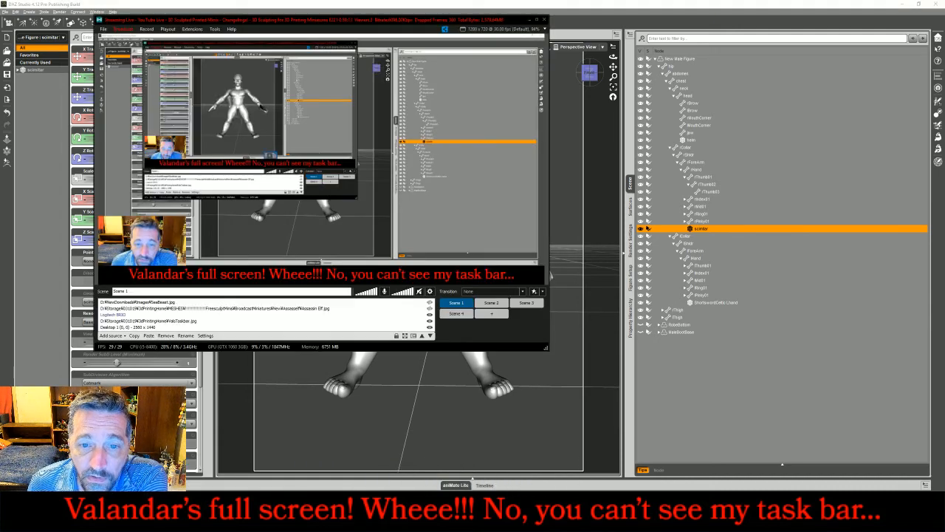
click(716, 414)
click(561, 521)
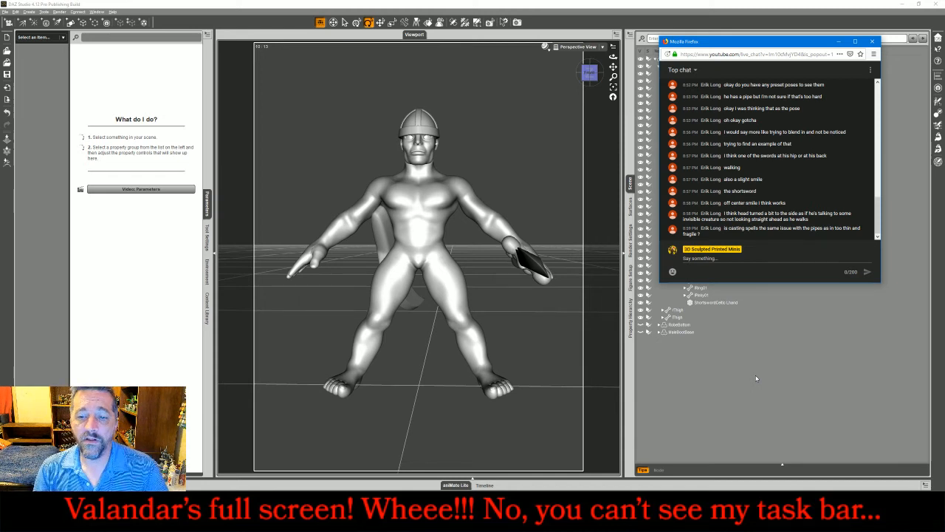
Step: Return from the live chat to the scene and open the miniature figure's Magic props in the content library
click(756, 378)
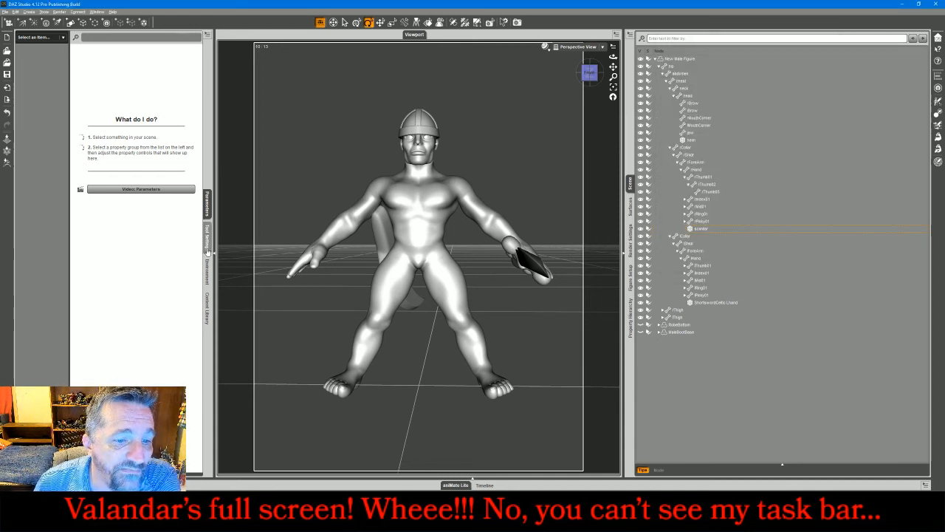
click(207, 306)
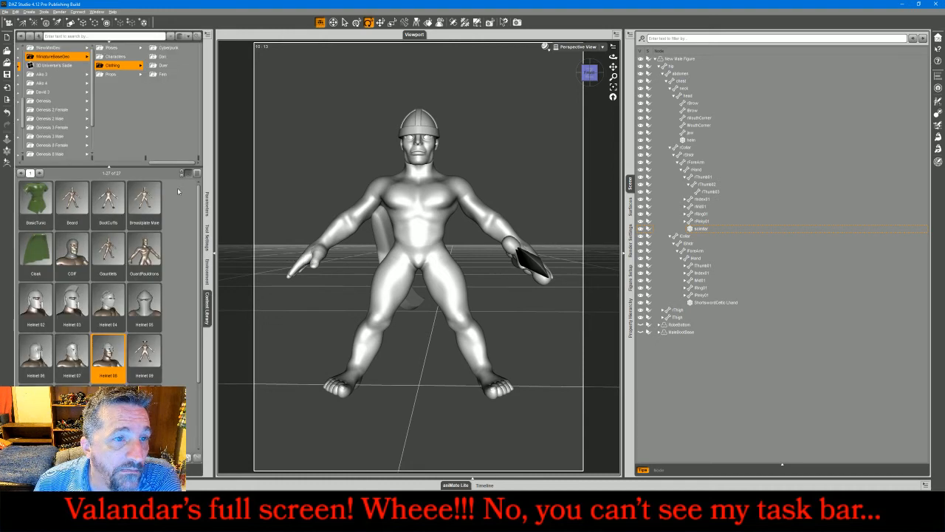
click(110, 75)
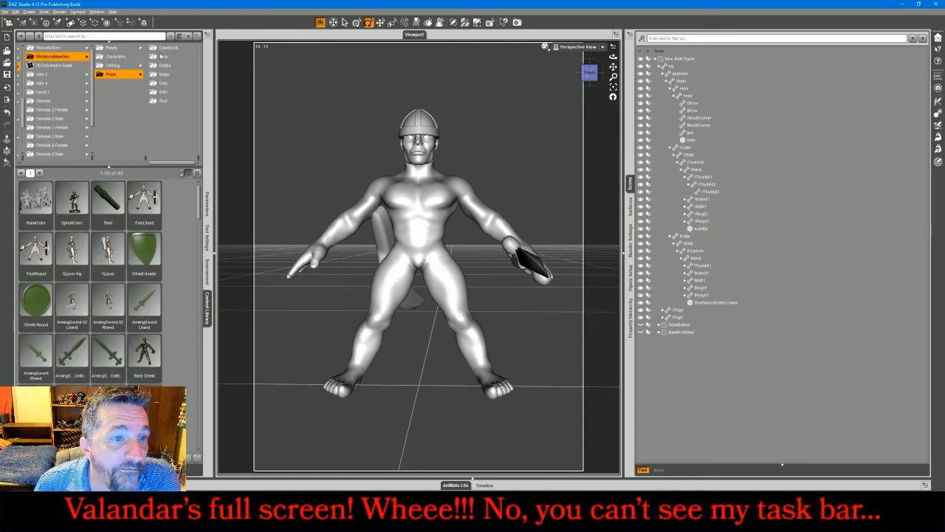
click(164, 74)
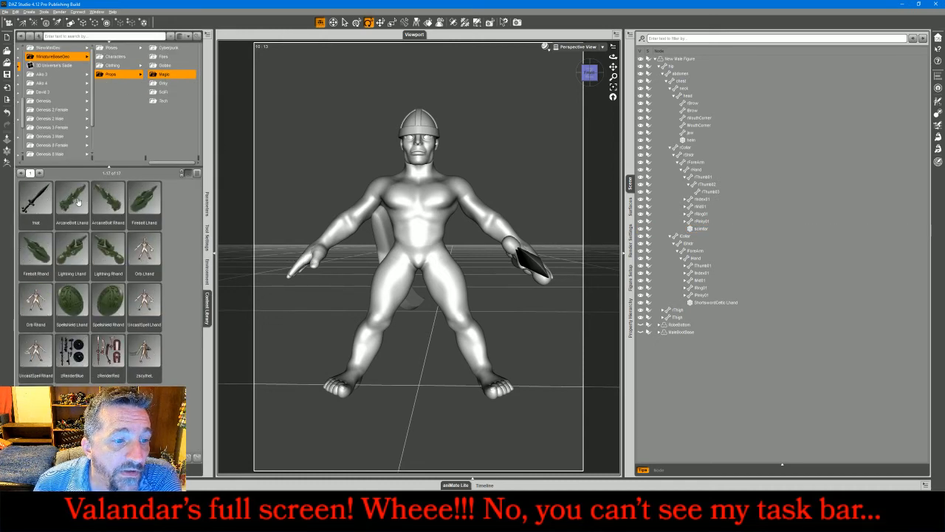
Step: Preview the ArcaneBolt Rhand and Firebolt Rhand props on the figure's right hand, deleting each one after viewing it
double_click(106, 201)
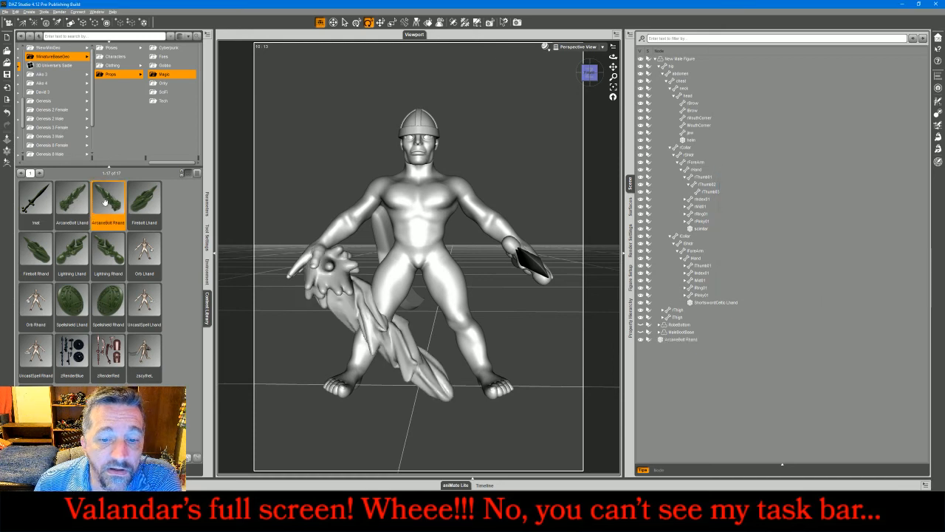
click(348, 294)
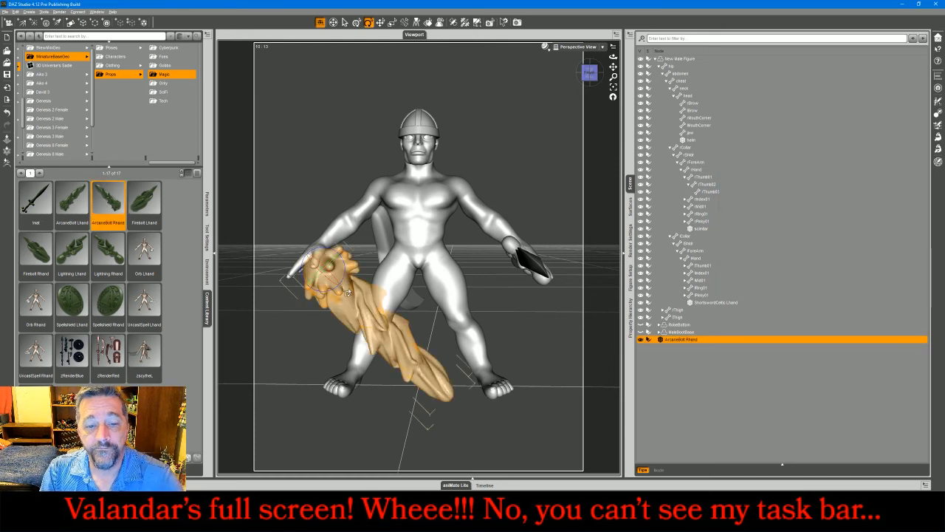
key(Delete)
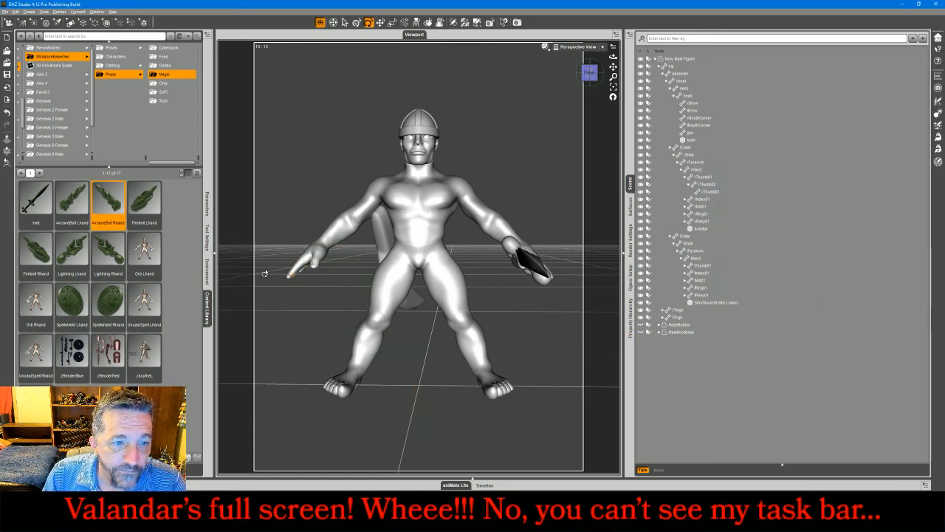
double_click(44, 256)
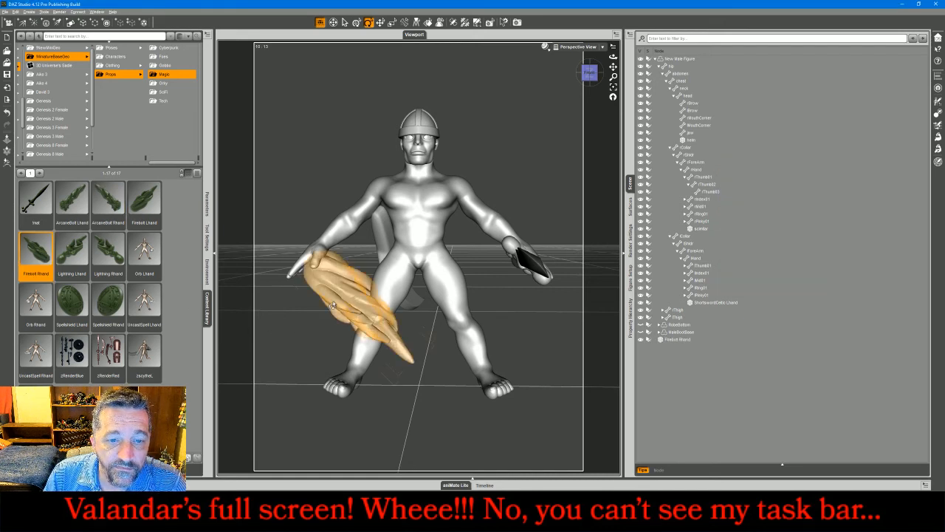
click(333, 305)
key(Delete)
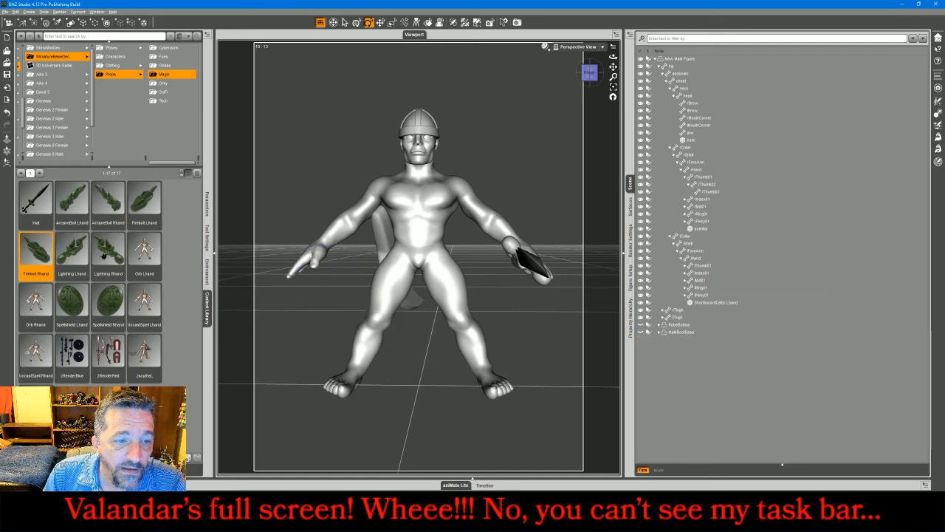
Step: Preview the Lightning Rhand, Orb Rhand and Spellshield Rhand props one at a time, deleting each after viewing it
double_click(104, 255)
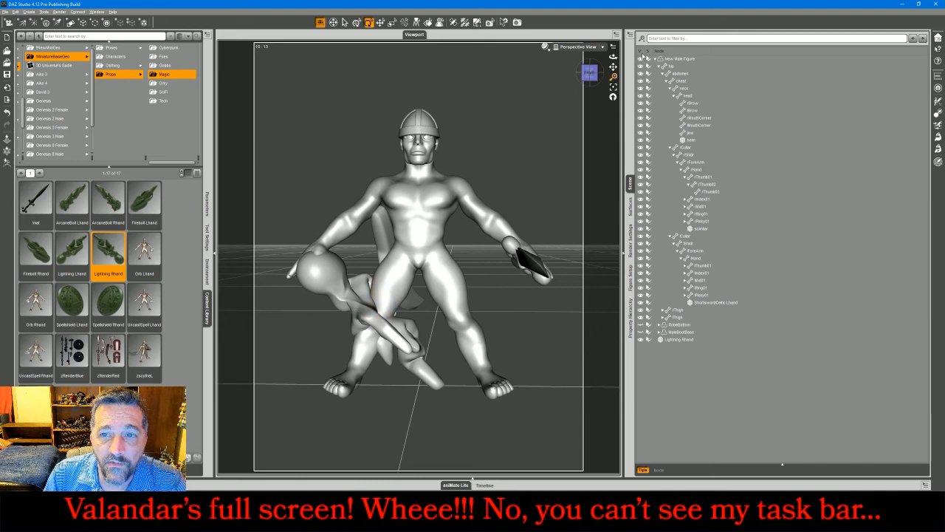
drag(592, 74, 599, 49)
click(416, 354)
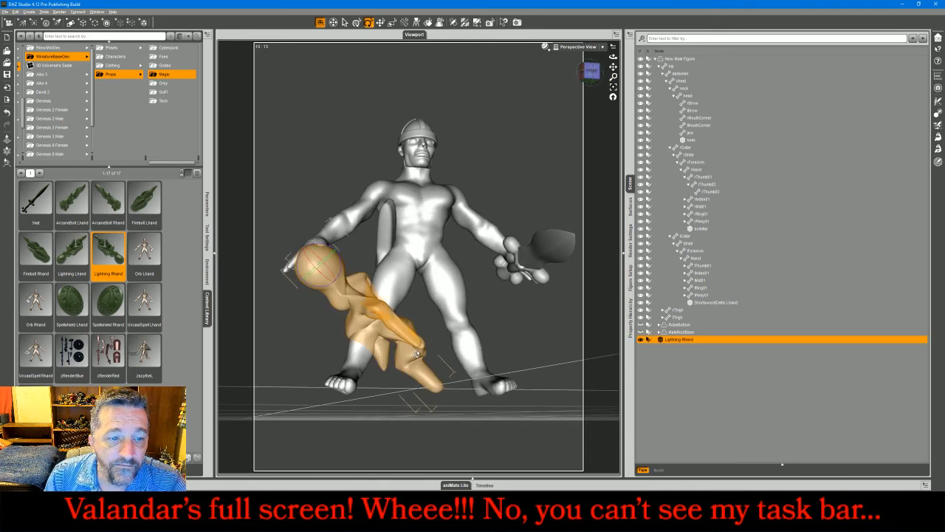
key(Delete)
double_click(39, 308)
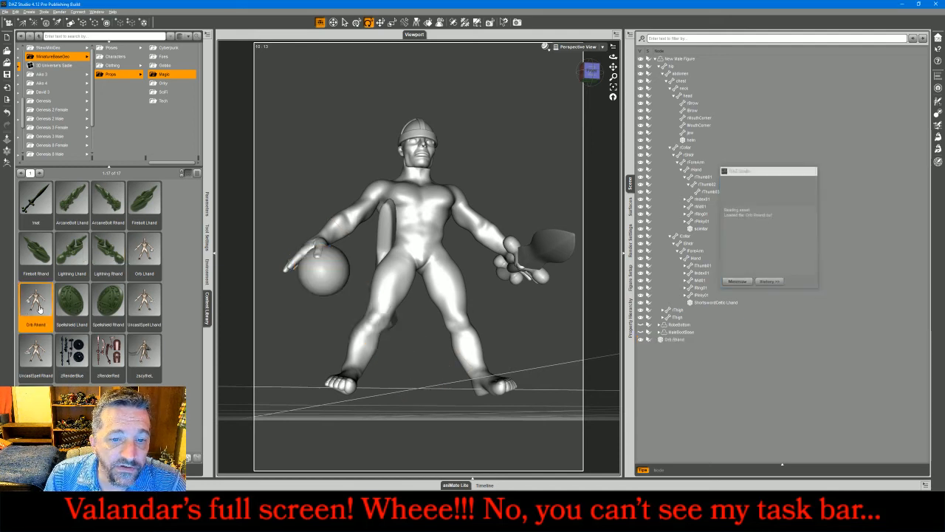
key(Delete)
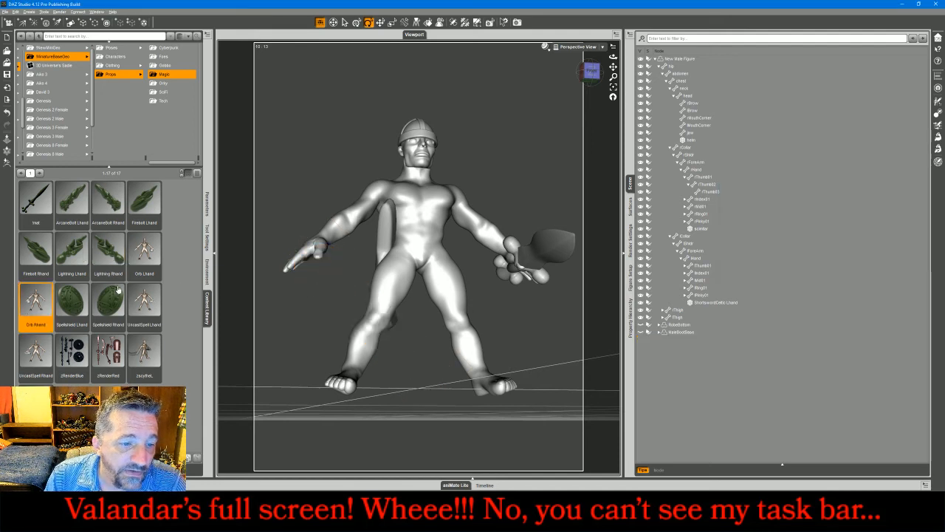
double_click(109, 299)
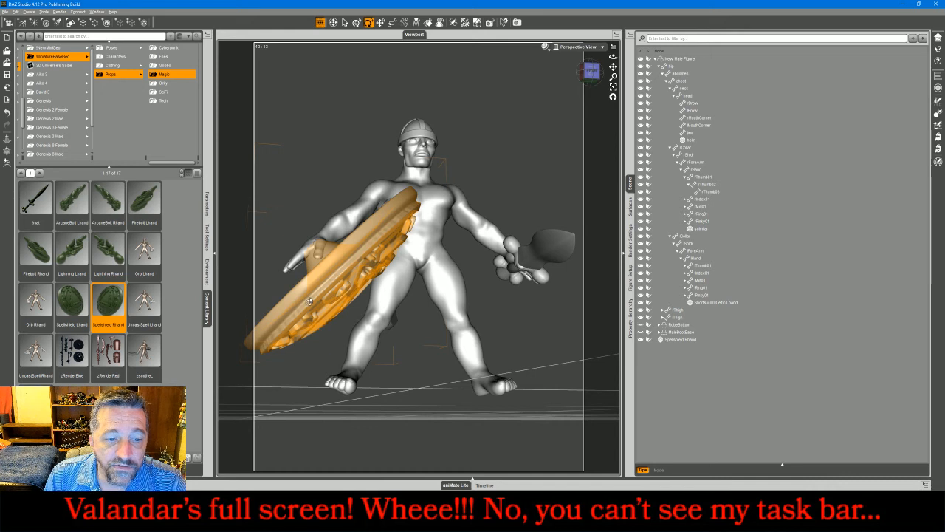
key(Delete)
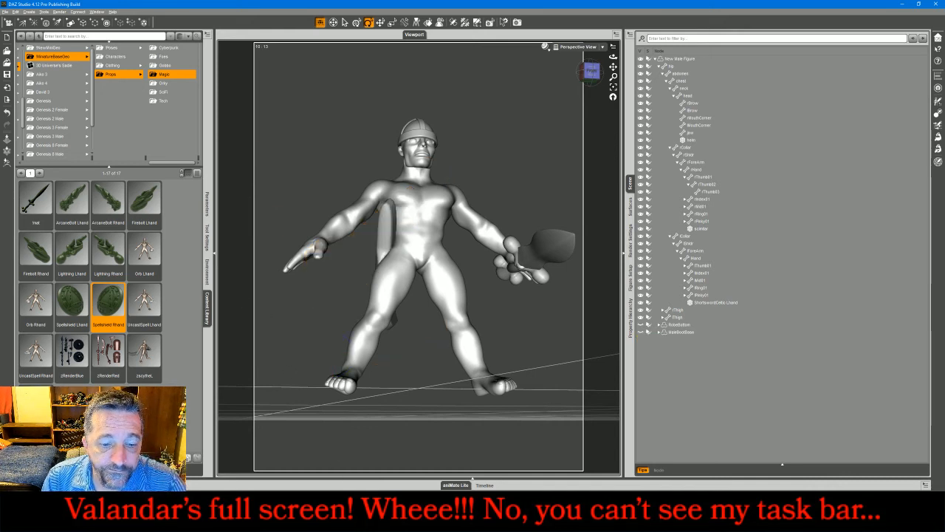
Step: Check the live chat, load the Firebolt Rhand prop again, and inspect it with the figure temporarily hidden
mouse_move(258, 520)
click(340, 493)
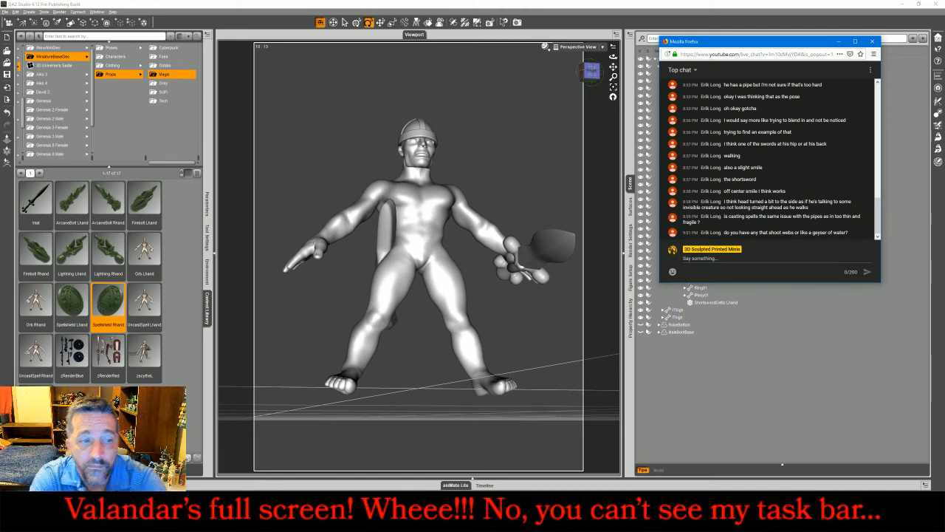
double_click(37, 251)
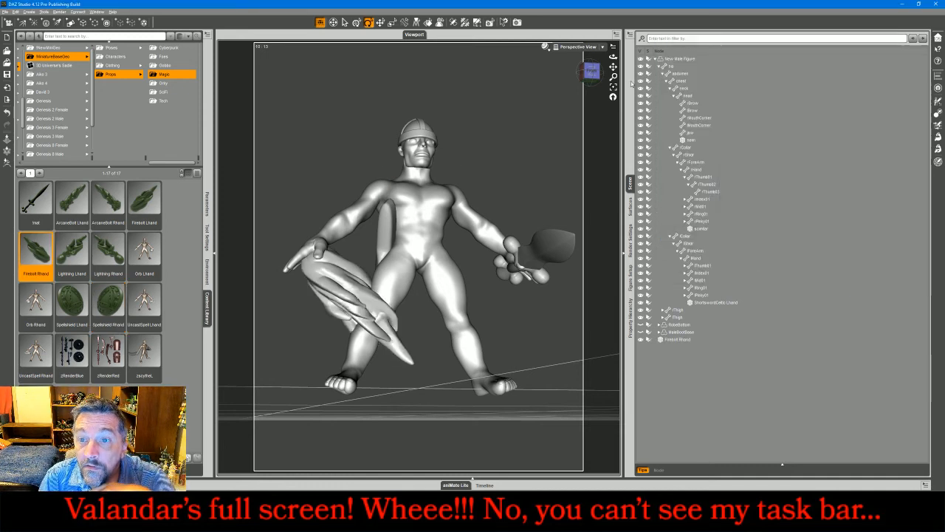
click(641, 59)
mouse_move(593, 72)
mouse_down()
mouse_move(467, 83)
mouse_move(629, 72)
mouse_move(601, 72)
mouse_up()
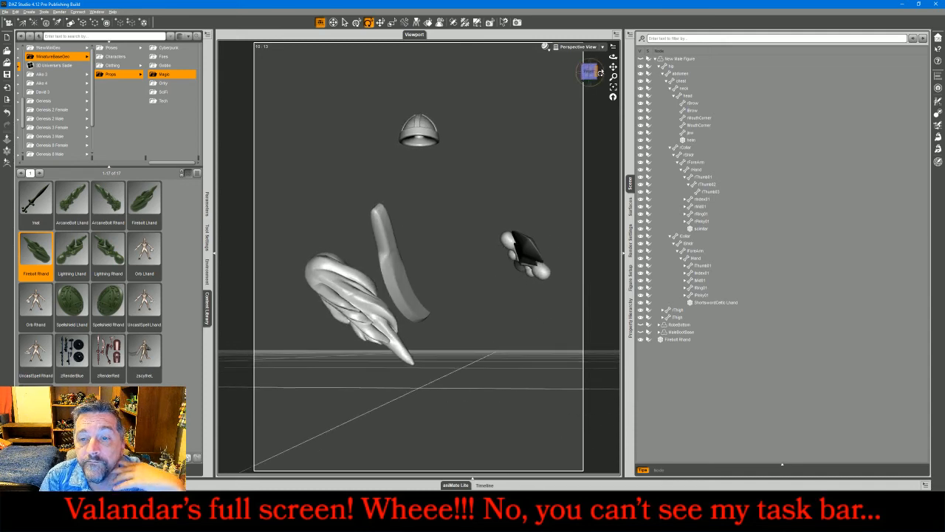
click(640, 58)
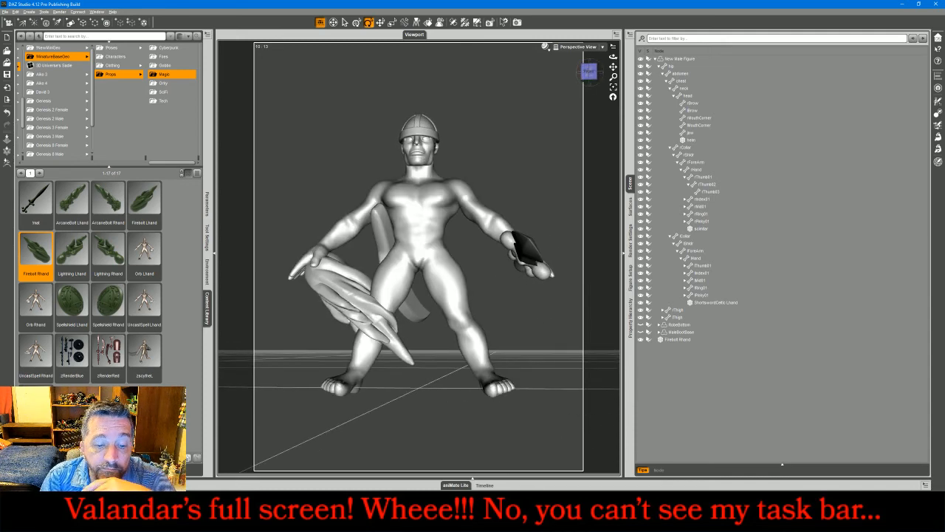
Step: Hide the Firebolt Rhand prop in the scene and check the live chat for new requests
key(alt+Tab)
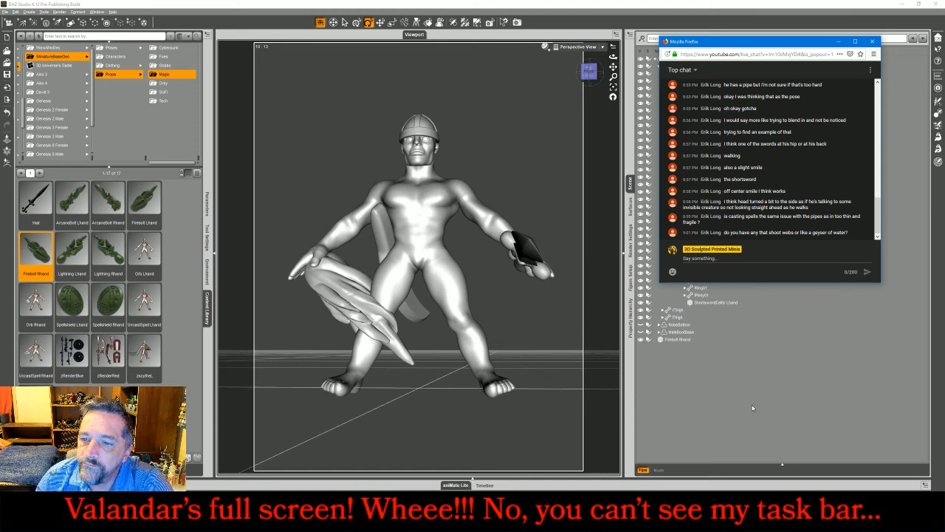
click(332, 294)
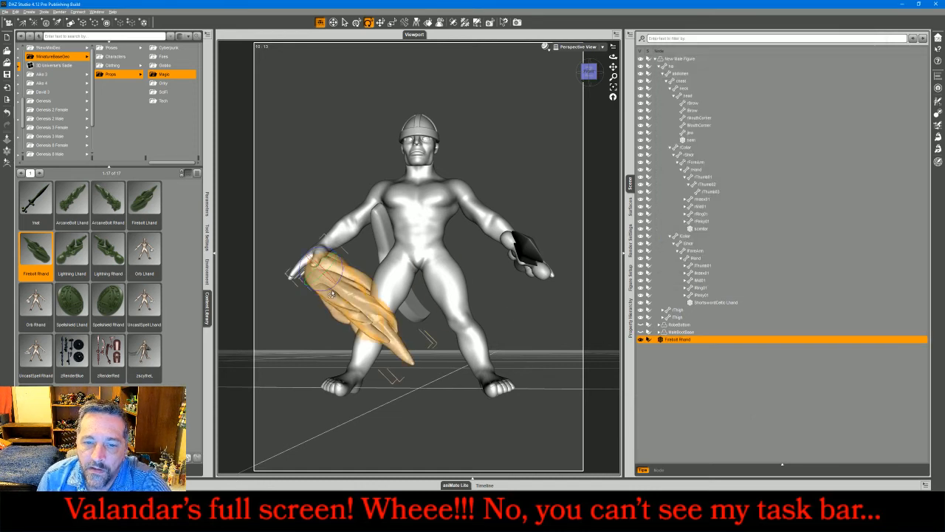
click(640, 340)
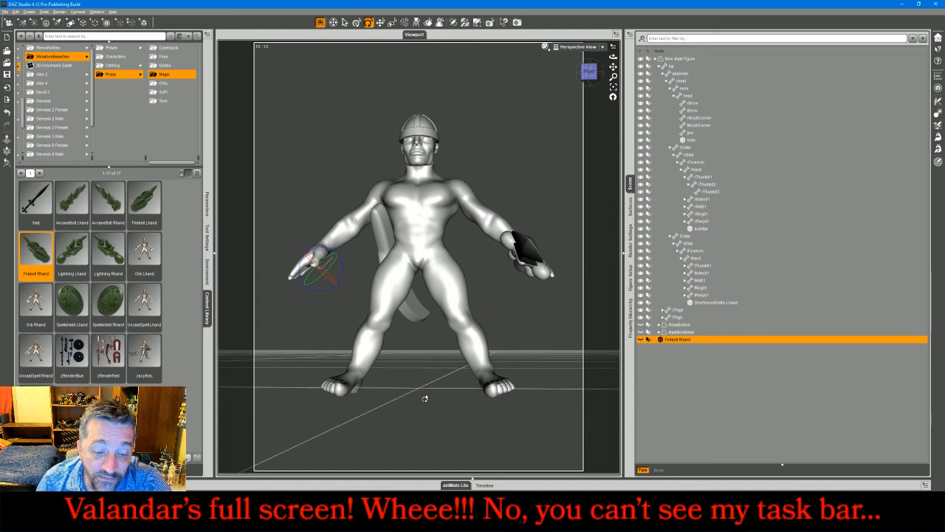
key(alt+Tab)
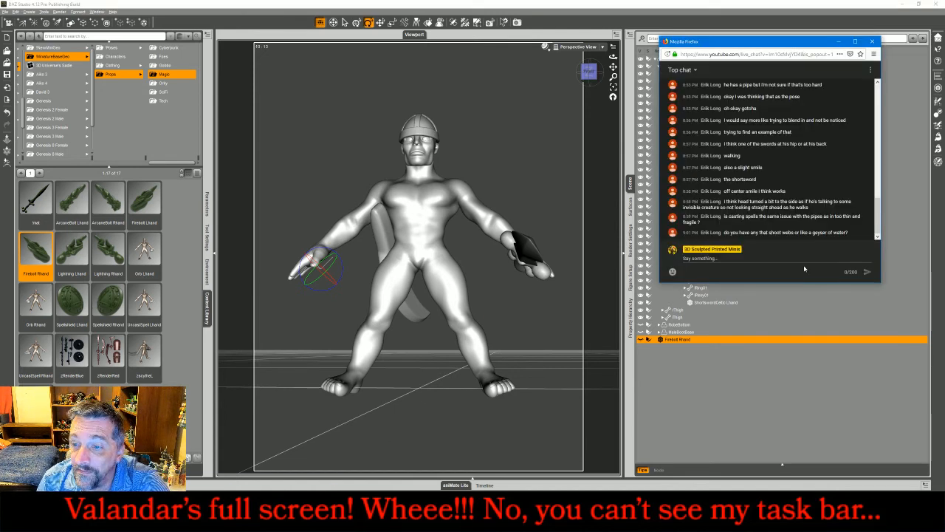
click(790, 260)
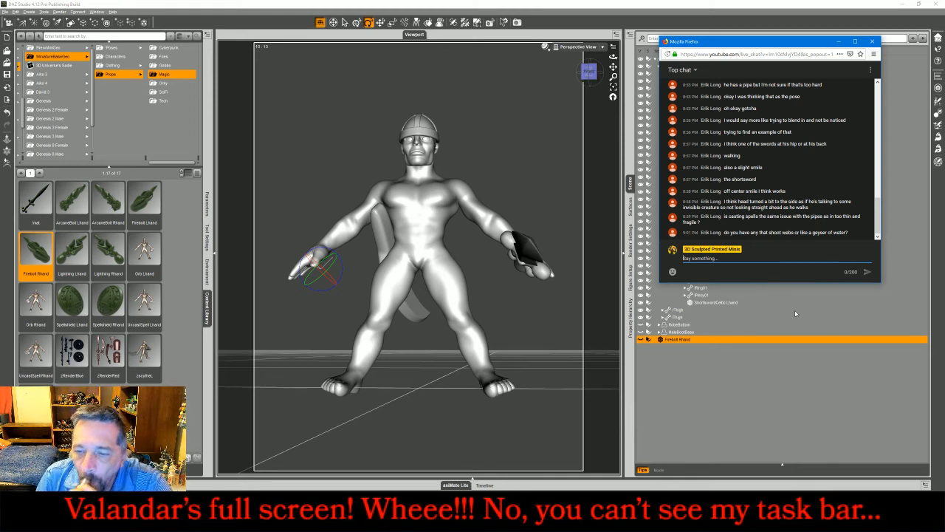
click(723, 388)
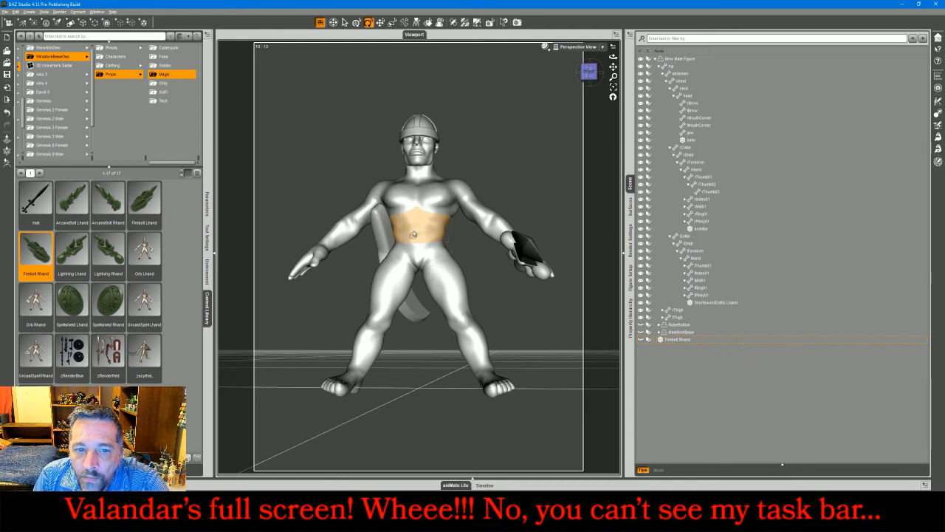
Step: Reparent the scimitar from the right hand to the figure's hip, and check the live chat again
click(390, 251)
drag(695, 231, 684, 68)
click(750, 429)
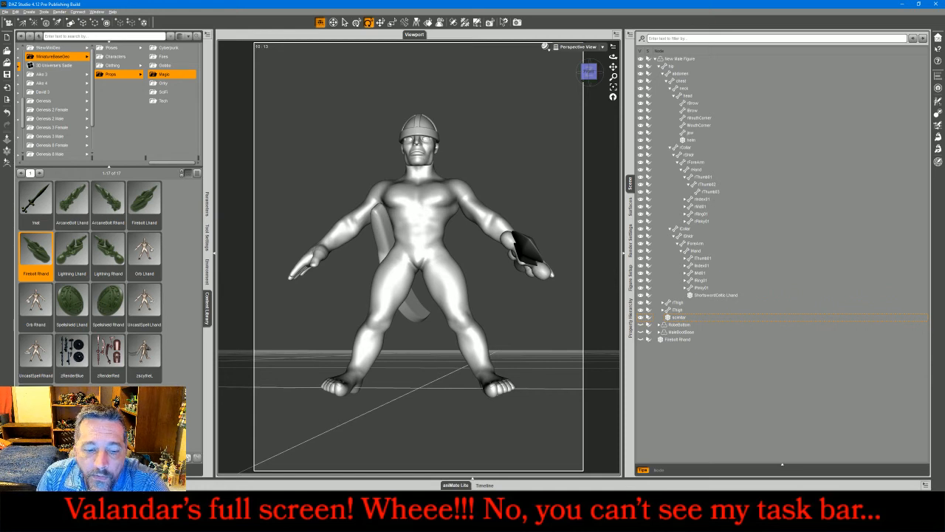
key(alt+Tab)
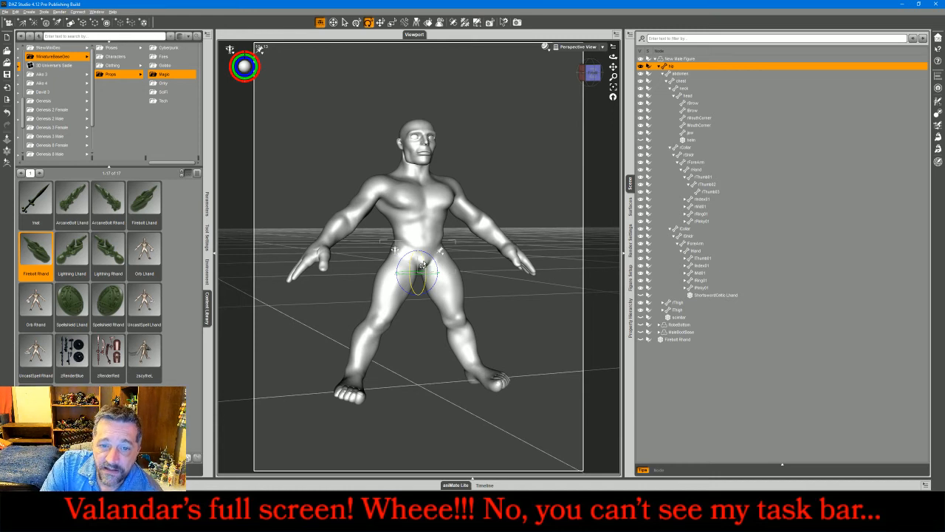
Step: Rotate the hip to bring the figure's left side forward, and rotate the left thigh inward and the left foot to match
mouse_move(422, 264)
mouse_down()
mouse_move(411, 293)
mouse_move(418, 277)
mouse_up()
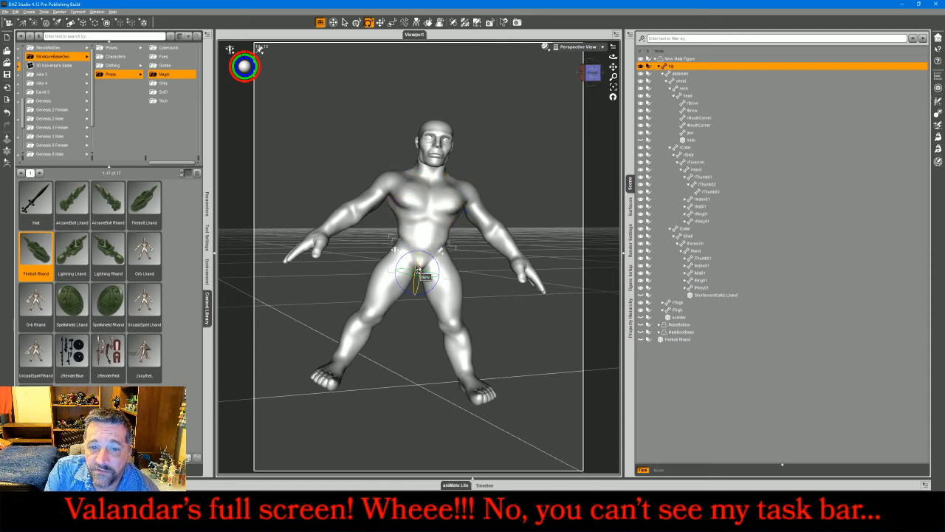
click(454, 297)
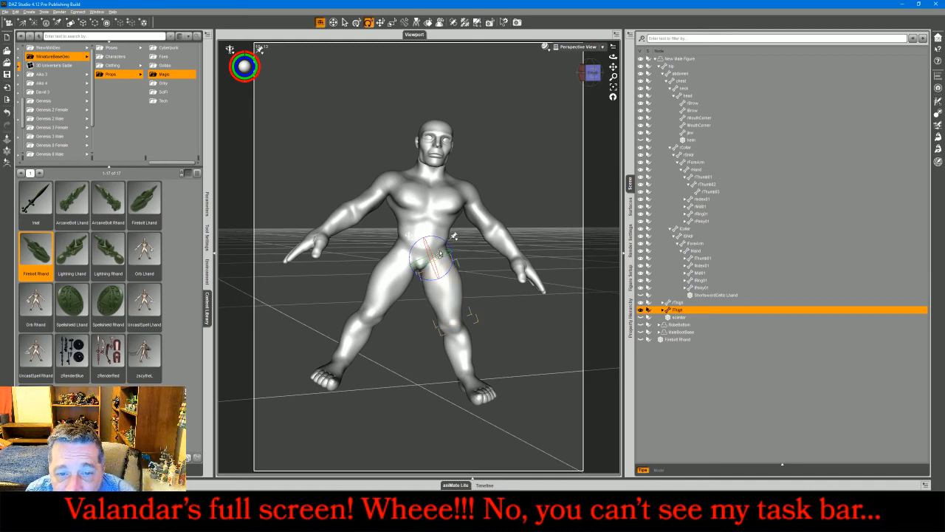
mouse_move(443, 262)
mouse_down()
mouse_move(435, 281)
mouse_move(441, 272)
mouse_up()
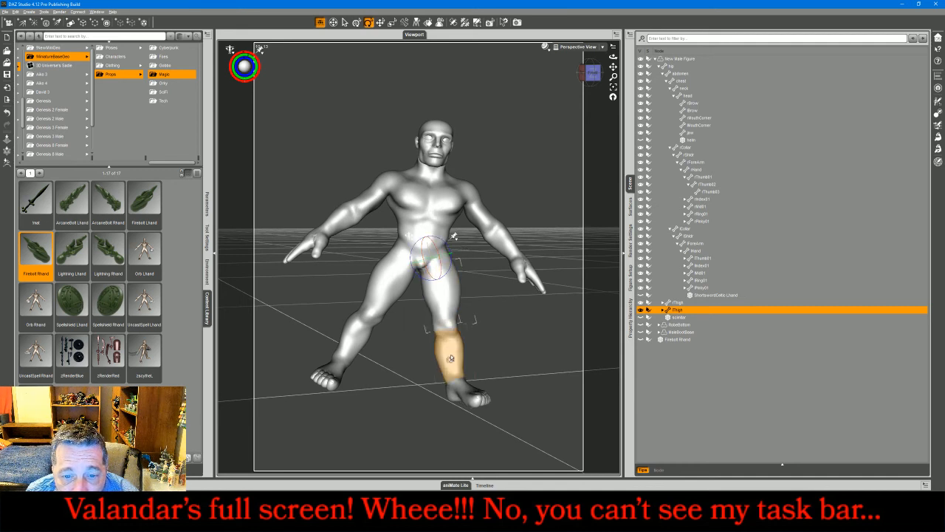
click(453, 387)
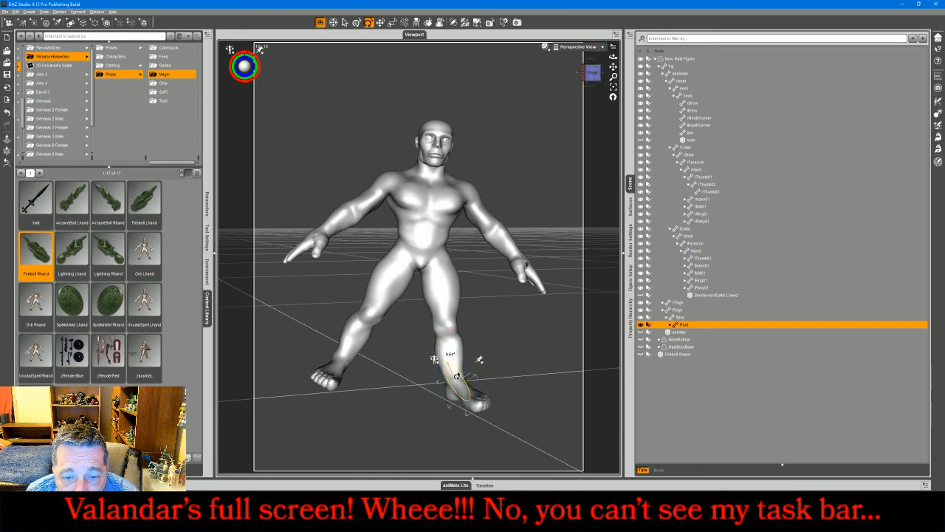
Step: In the front view, rotate the left thigh further inward under the hip and adjust the left foot's tilt toward the ground
click(569, 47)
click(569, 63)
click(613, 87)
drag(613, 77, 613, 127)
click(397, 161)
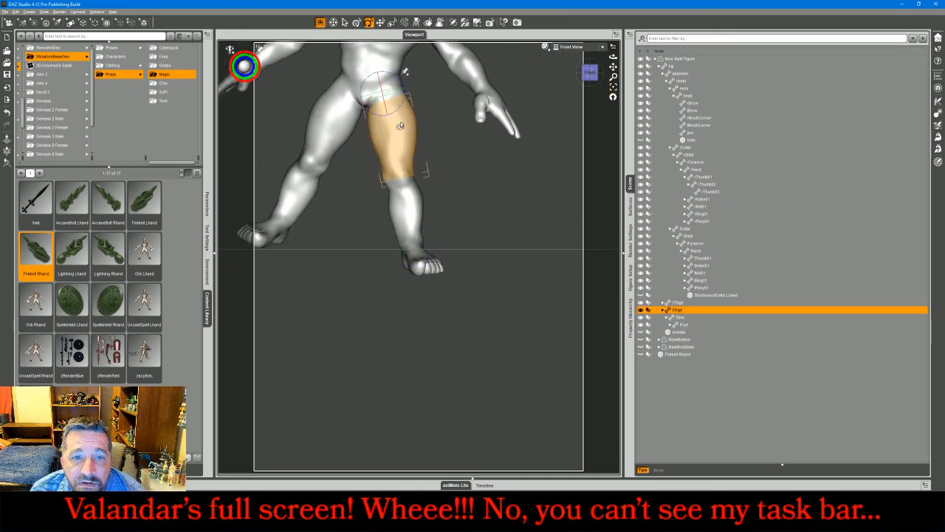
drag(396, 116, 377, 116)
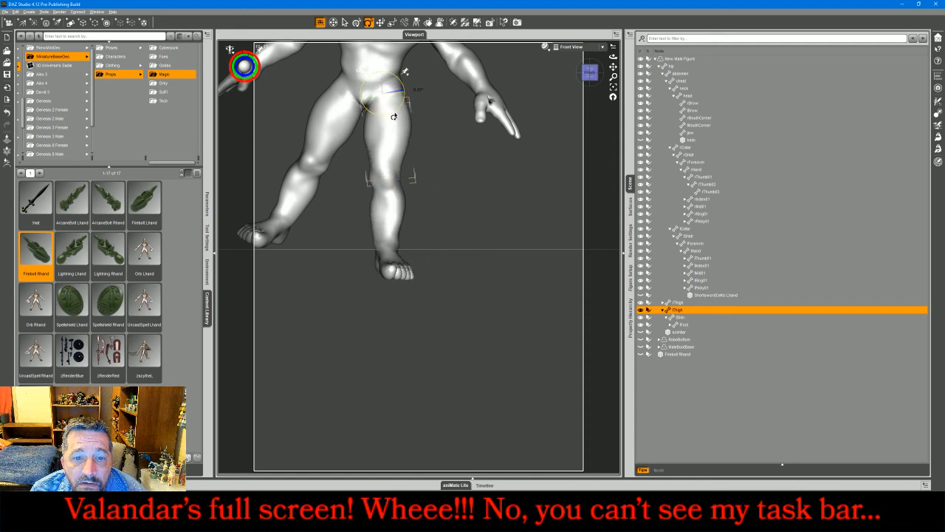
click(376, 260)
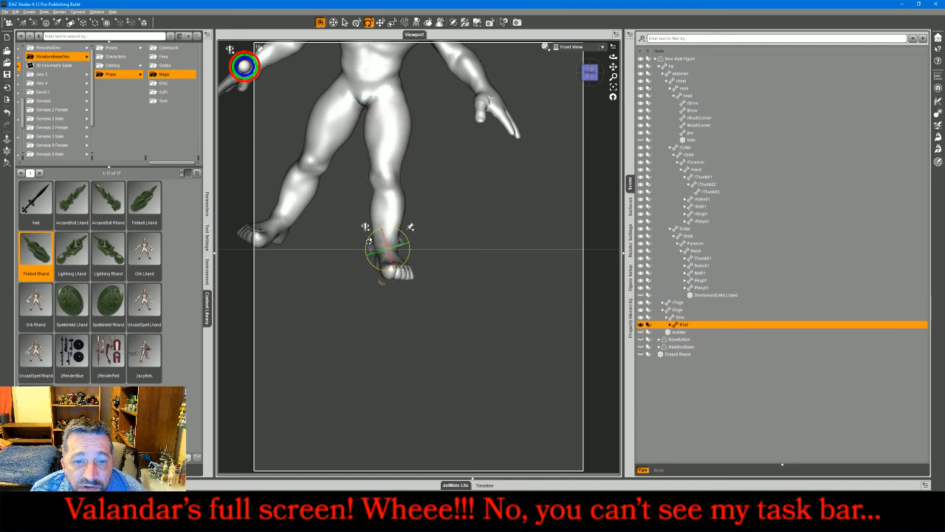
drag(370, 240, 381, 244)
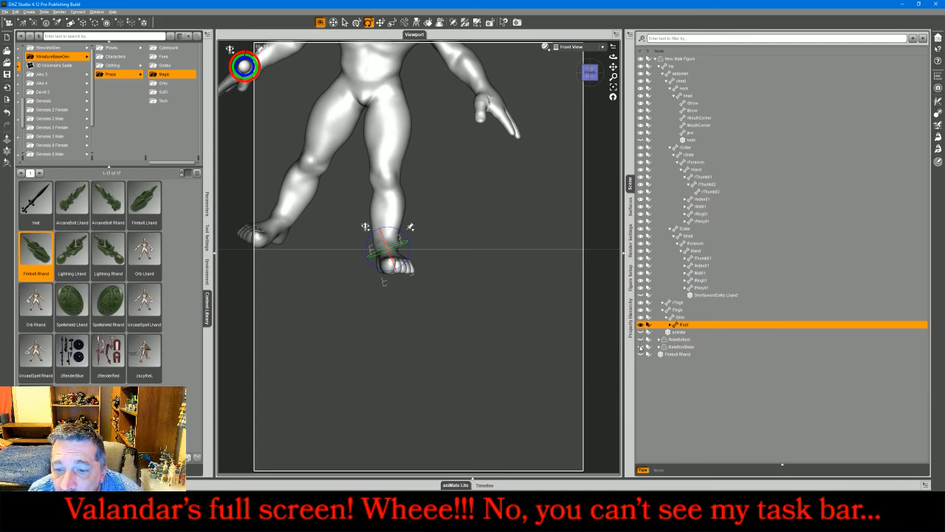
Step: Show the MaleBootBase boots on the figure and drop the whole figure to the floor
click(640, 346)
drag(392, 263, 393, 266)
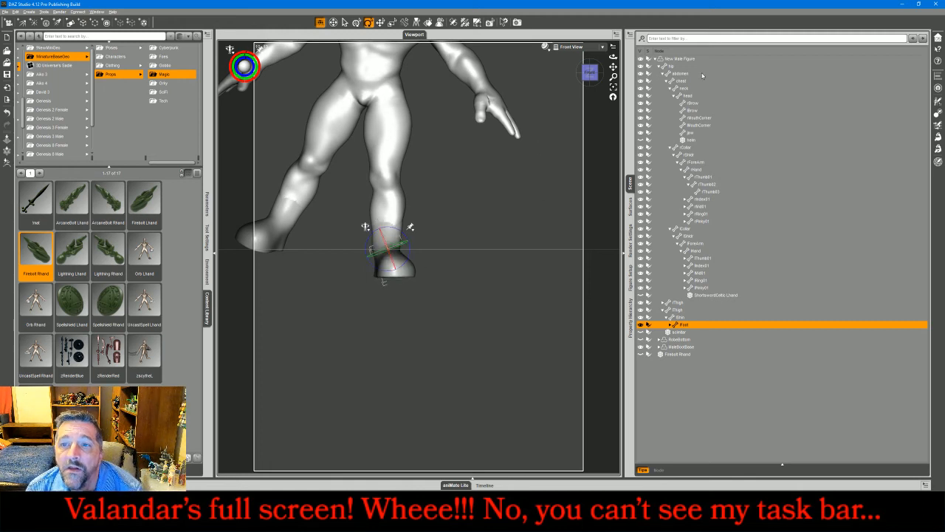
click(681, 58)
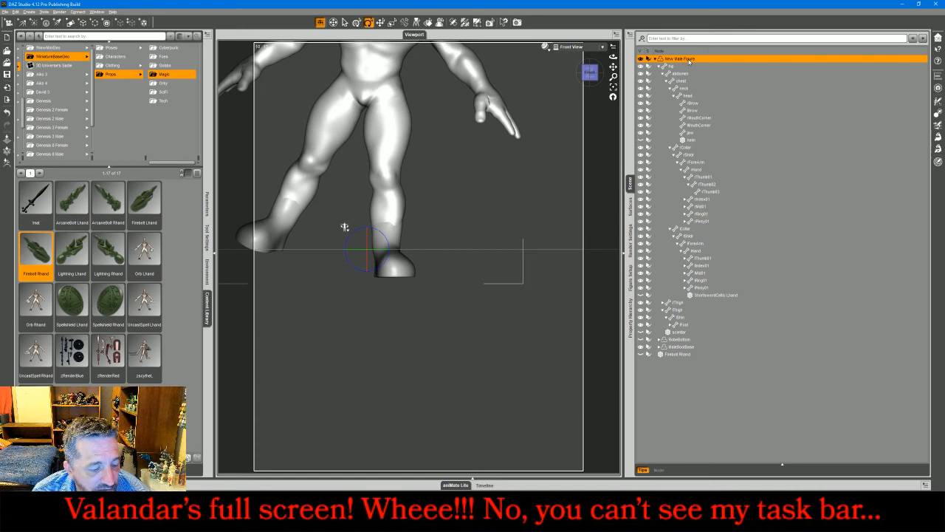
key(ctrl+d)
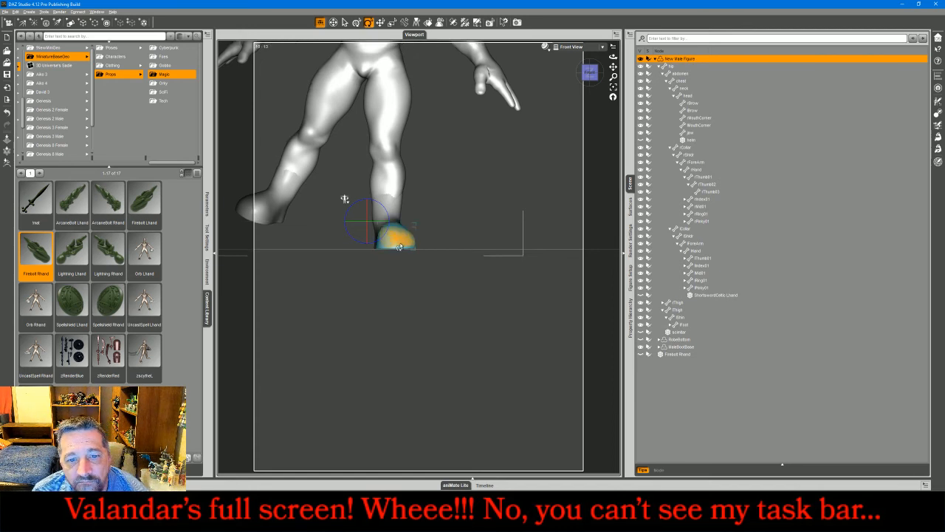
Step: In the perspective view, swing the figure's right thigh forward under the hip
click(567, 46)
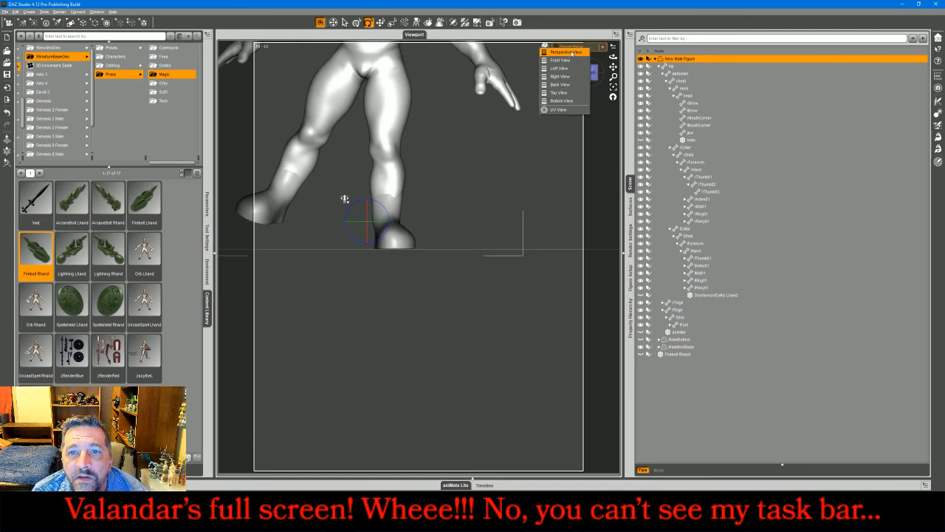
click(561, 50)
drag(580, 73, 622, 74)
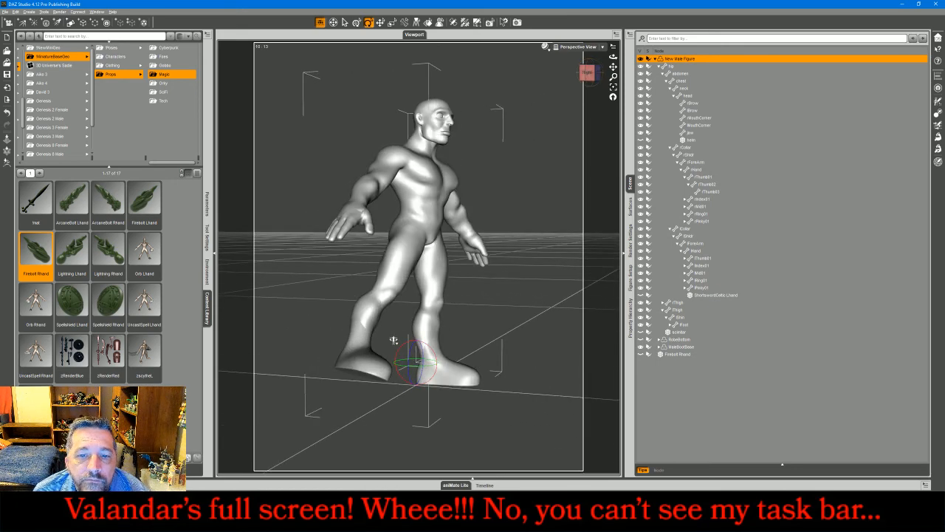
click(395, 259)
drag(400, 254, 407, 263)
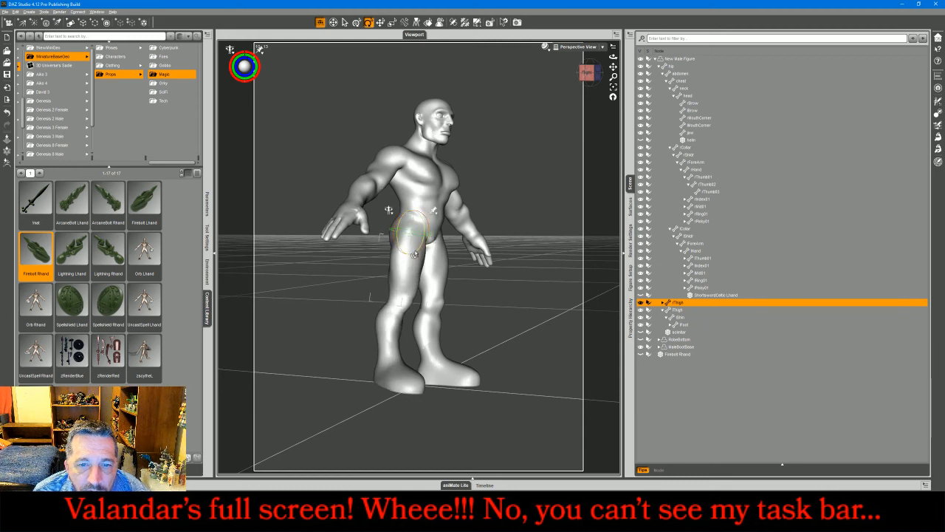
Step: Bend the right shin back at the knee and point the right foot downward
click(405, 314)
drag(411, 295, 410, 302)
key(ctrl+z)
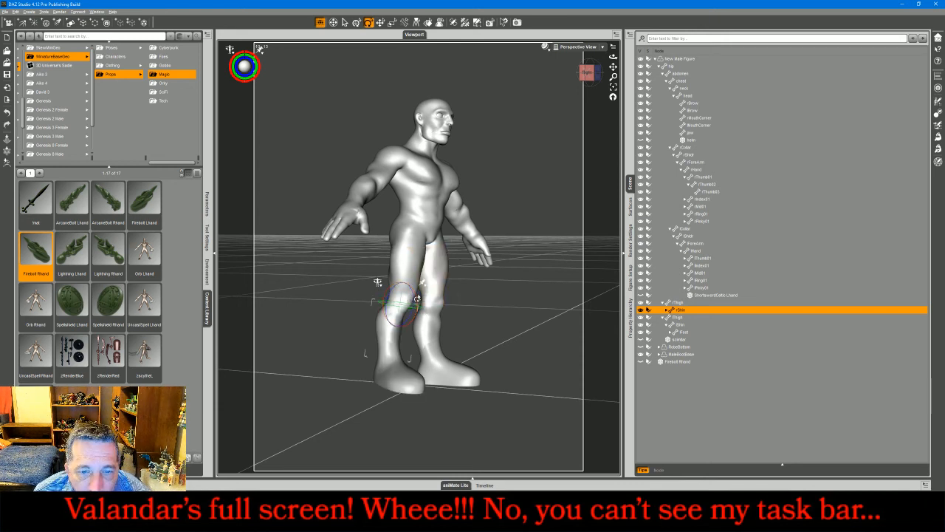
drag(413, 299, 418, 303)
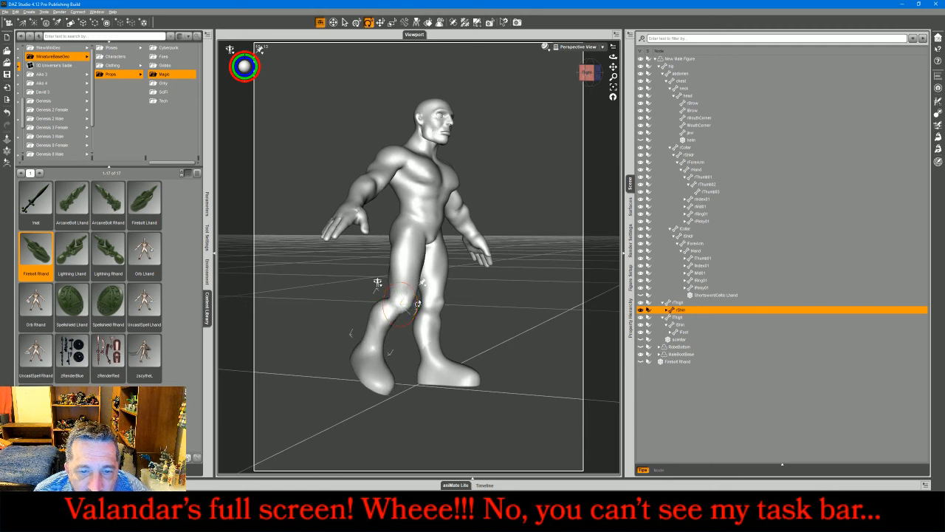
click(373, 353)
drag(386, 343, 383, 363)
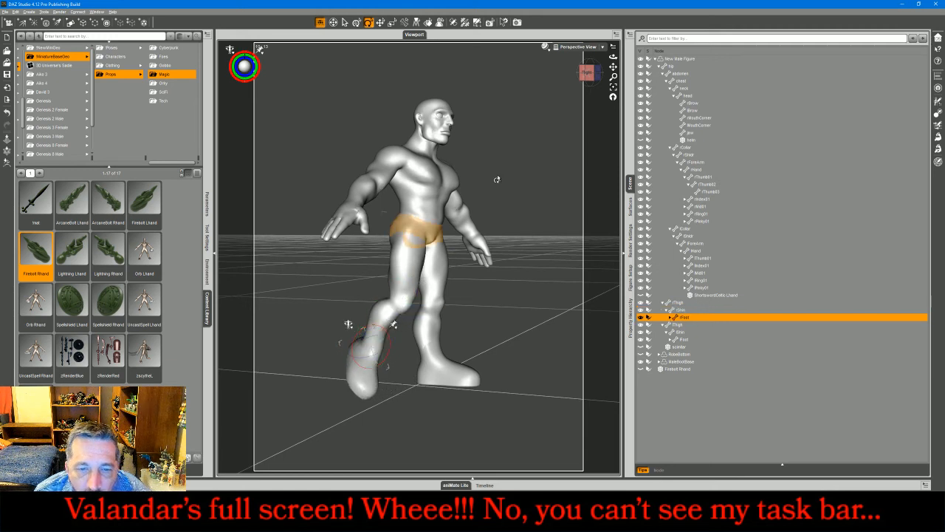
Step: In the front view, straighten the lower right leg and bend the right toe up level with the ground
click(578, 46)
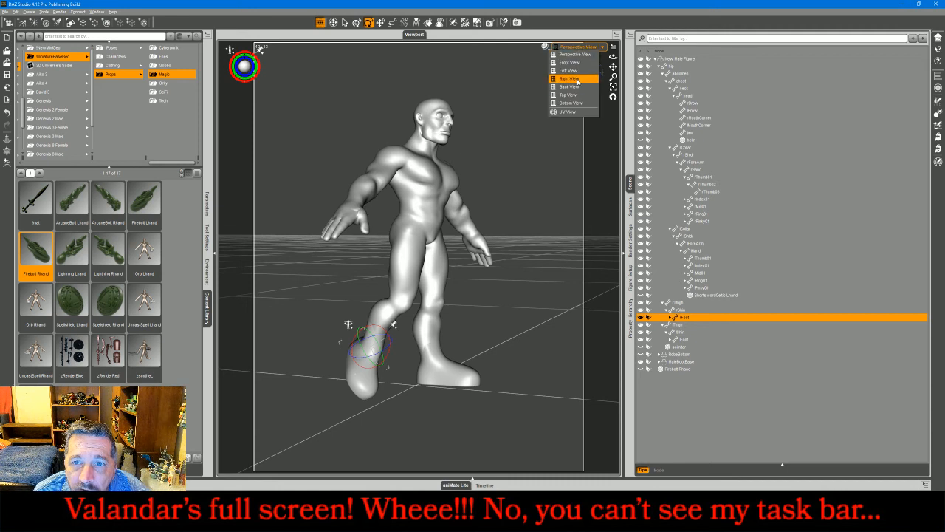
click(581, 63)
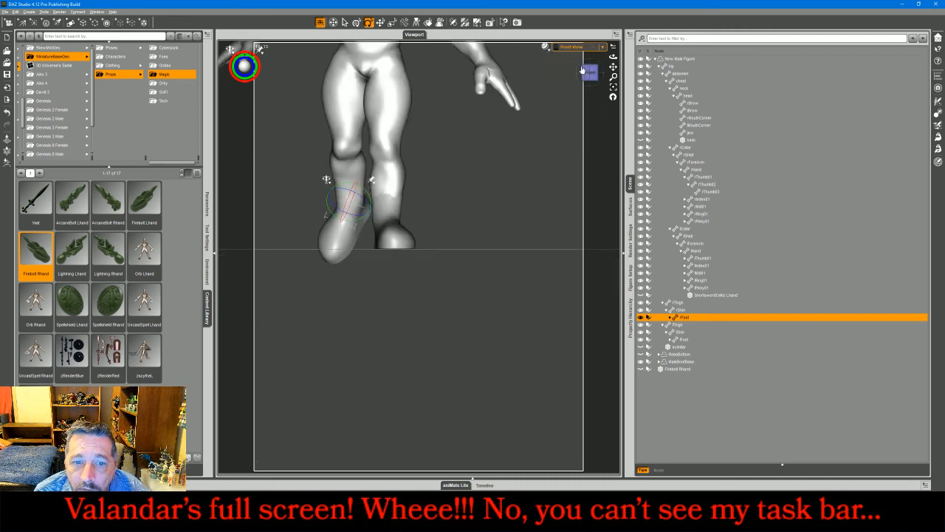
click(347, 185)
drag(351, 161, 354, 164)
click(338, 241)
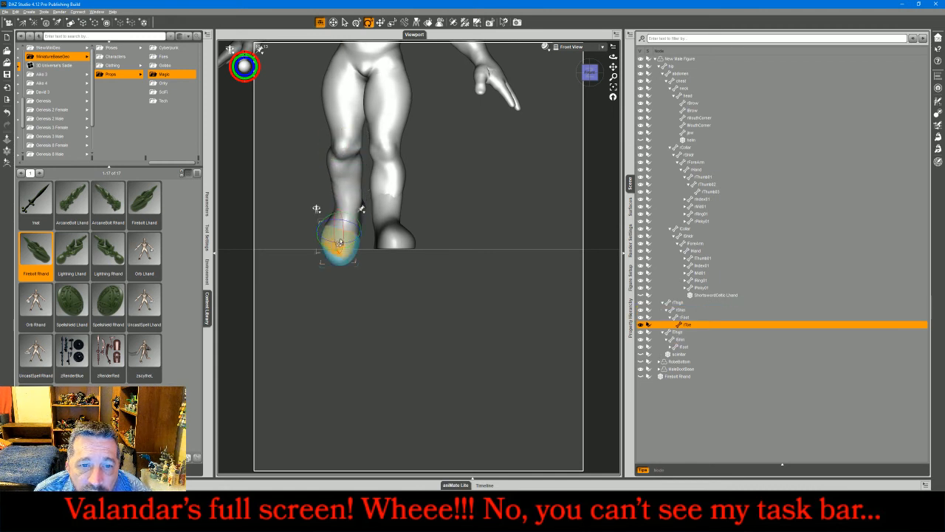
drag(334, 238, 337, 220)
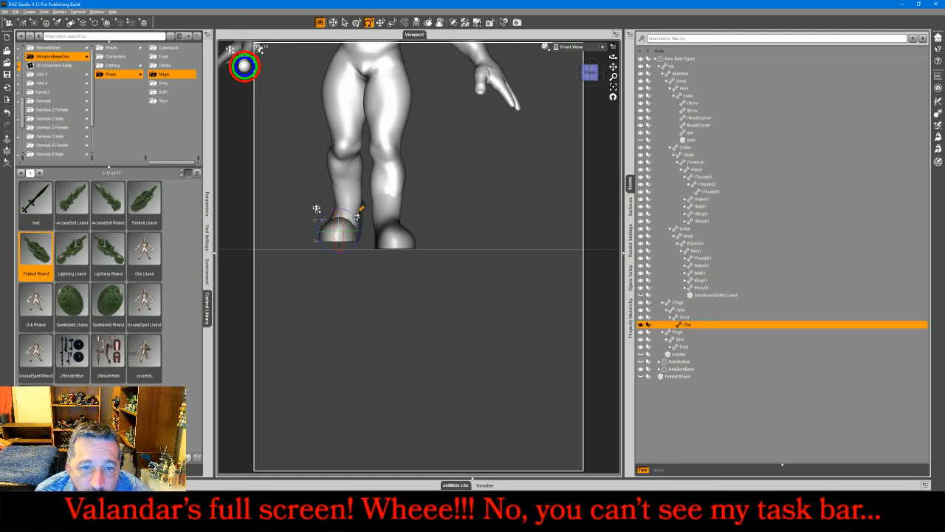
Step: Adjust the right foot, shin and toe rotations so the boot sole rests flat near the ground line
click(345, 212)
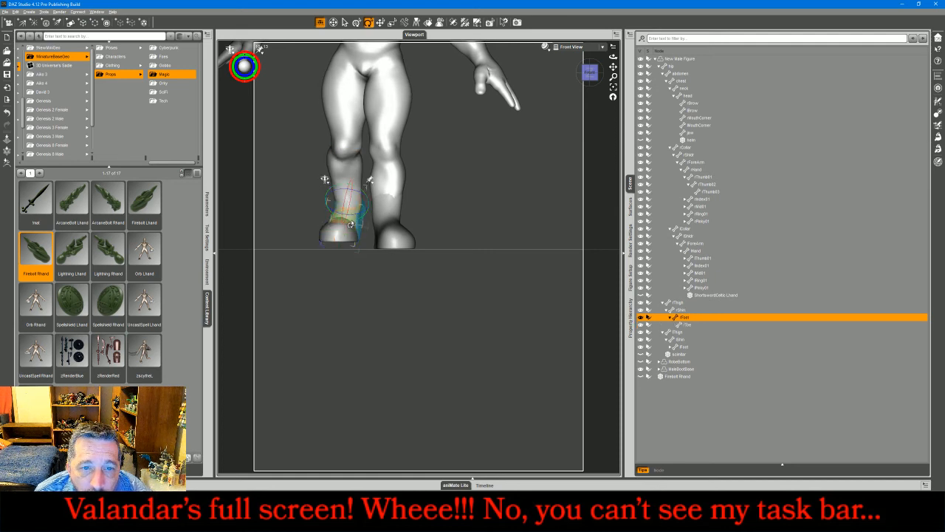
drag(344, 204, 359, 225)
click(347, 195)
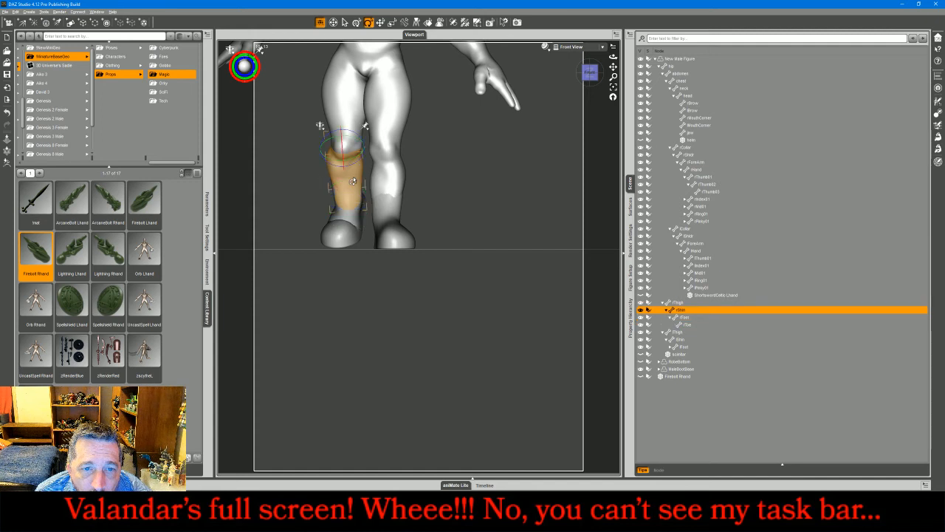
drag(342, 160, 342, 158)
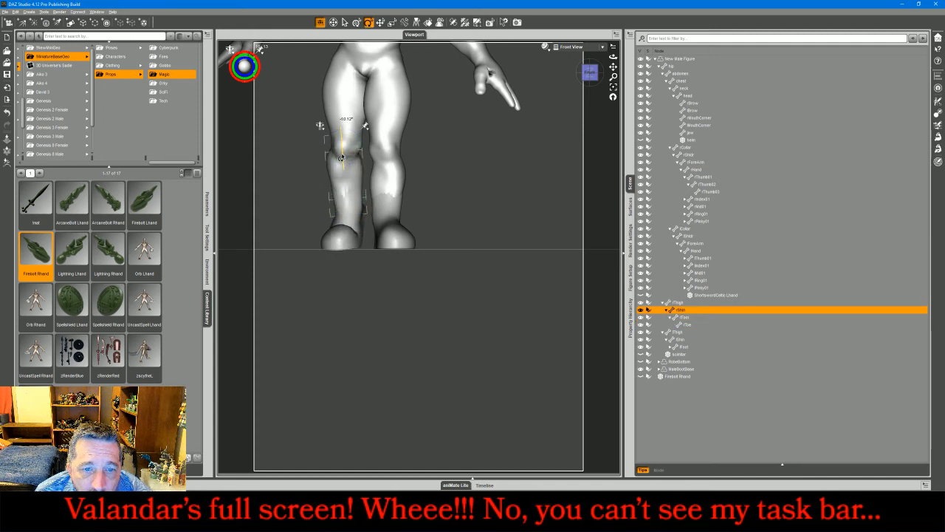
click(336, 230)
drag(336, 228, 337, 226)
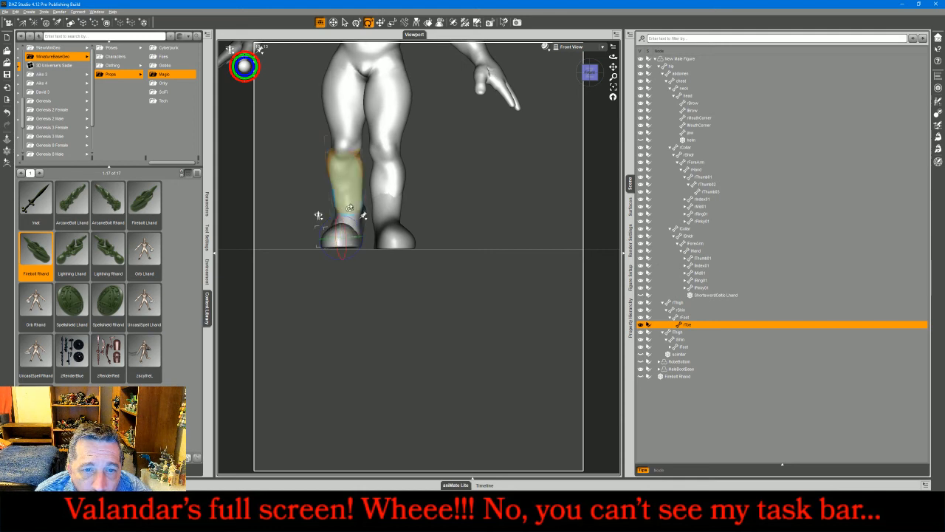
Step: Rotate the right thigh to move the leg slightly away from the left one, and level the right toe again
click(347, 111)
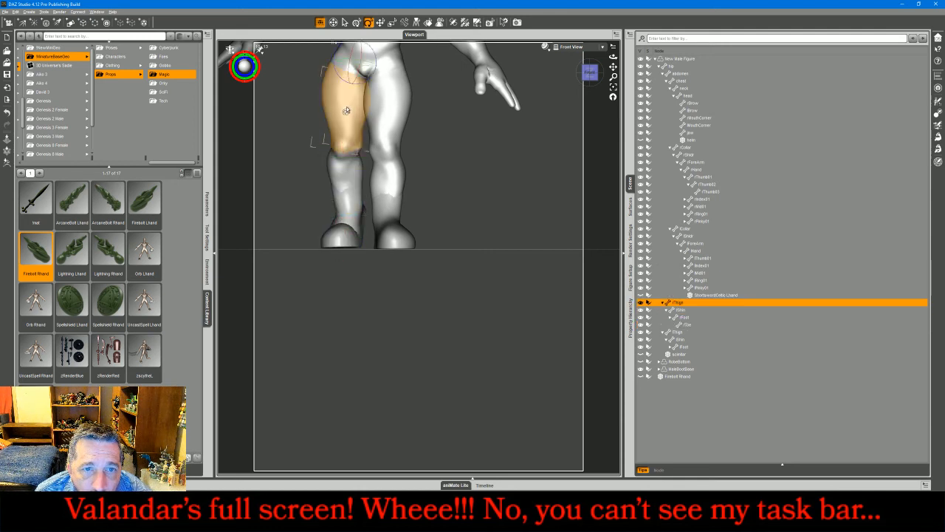
drag(348, 81, 354, 74)
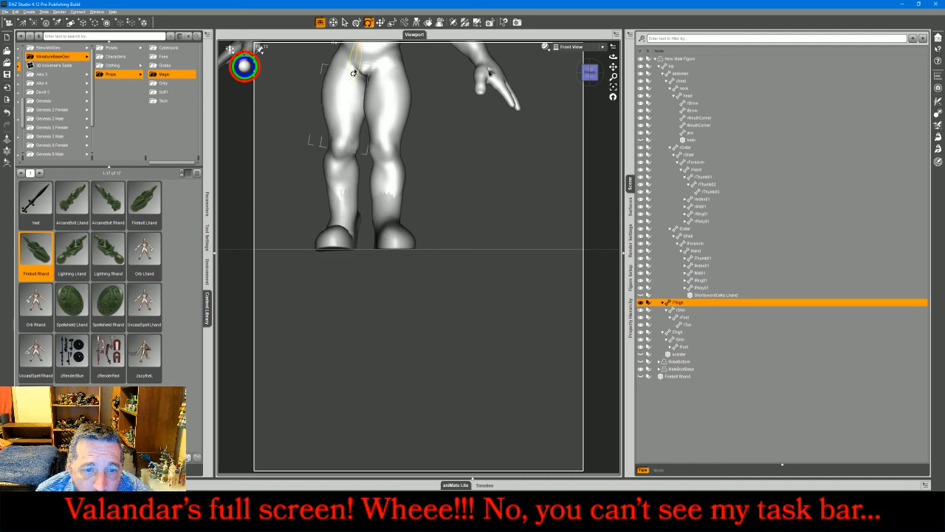
drag(354, 73, 368, 76)
click(334, 234)
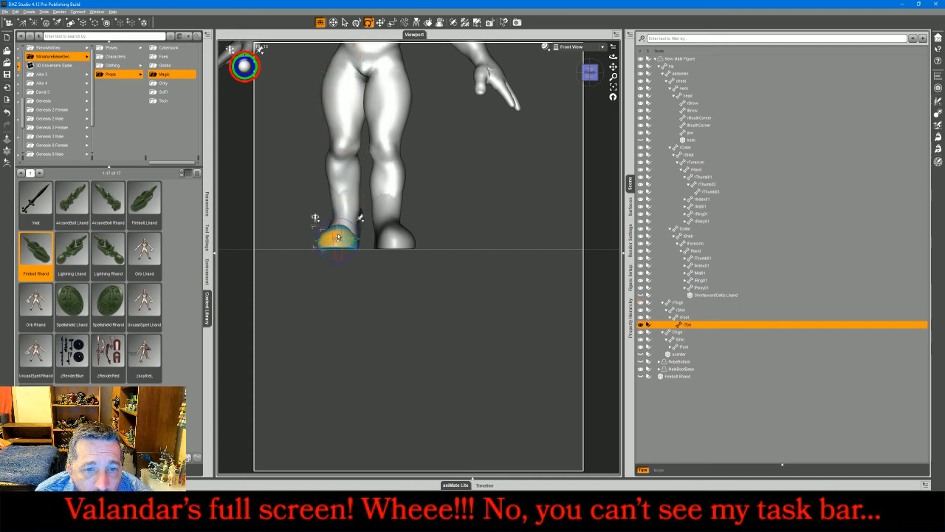
drag(333, 233, 335, 231)
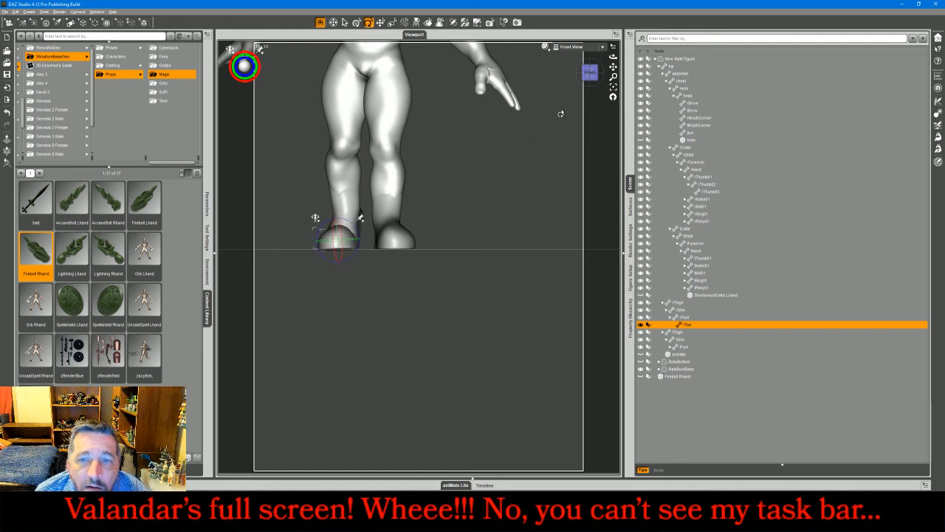
Step: Swap the left and right leg poses with Symmetry on the selected right leg nodes, using Swap Left and Right and leaving trunk nodes alone
click(600, 47)
click(597, 57)
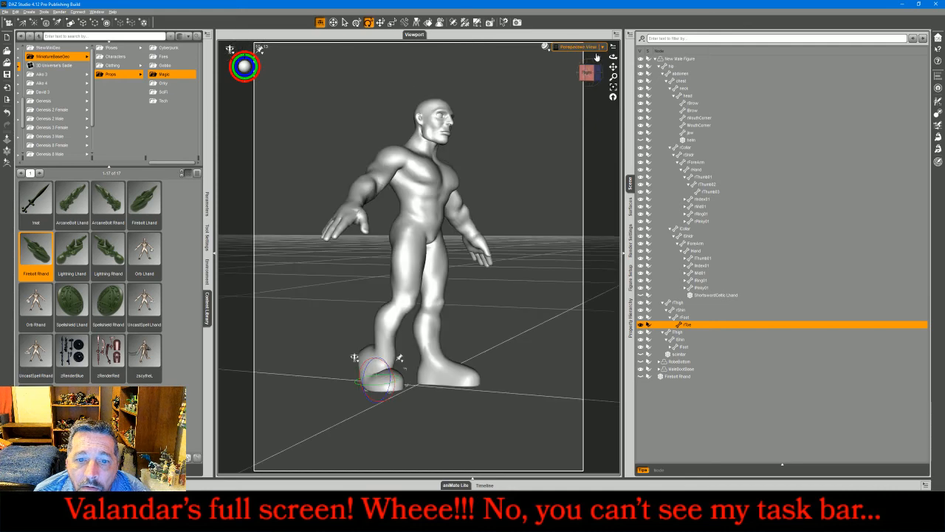
drag(590, 73, 487, 69)
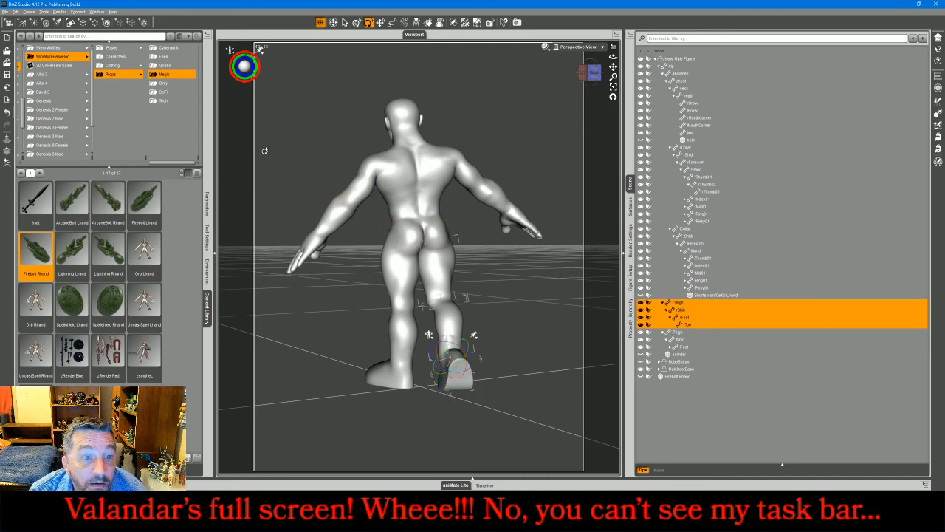
click(208, 200)
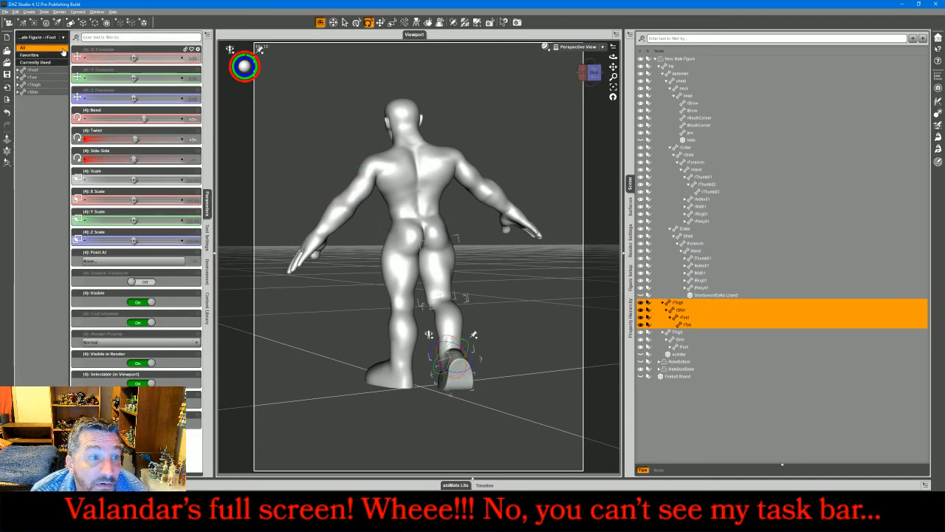
click(207, 36)
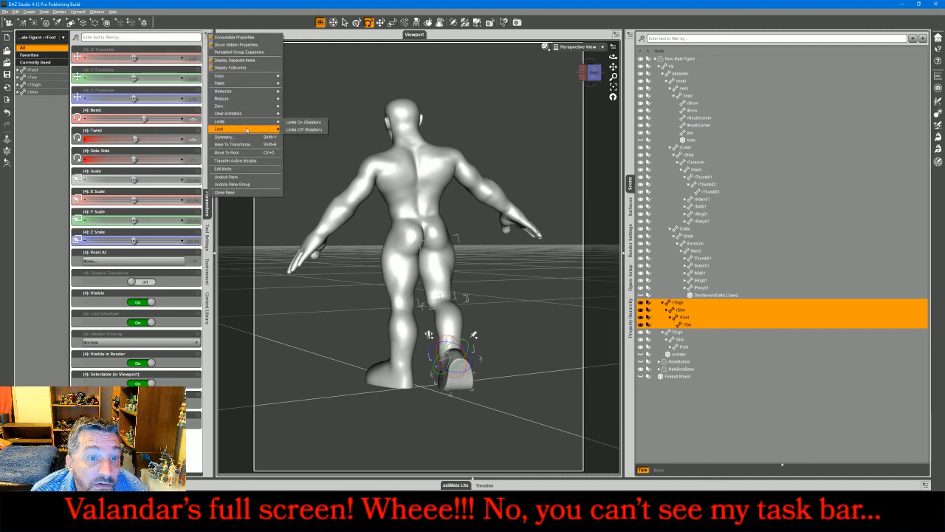
click(247, 137)
click(358, 156)
click(360, 170)
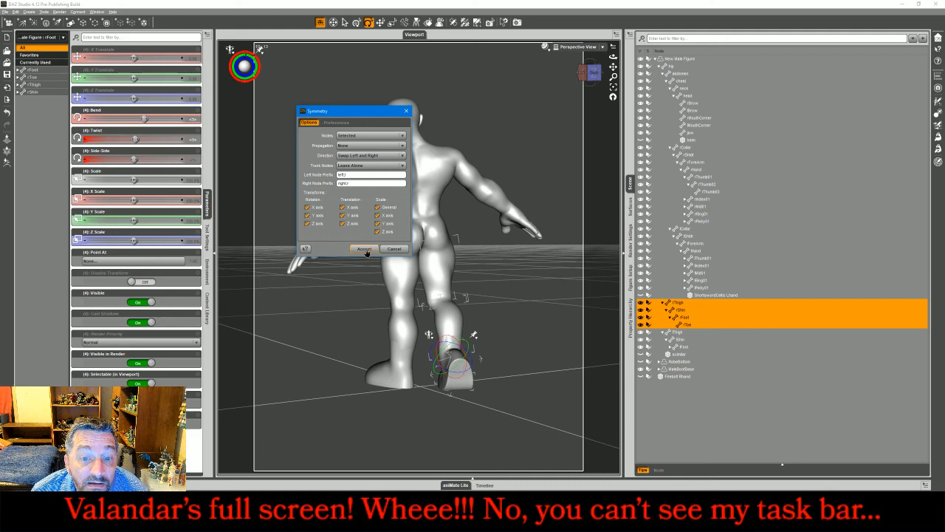
click(365, 249)
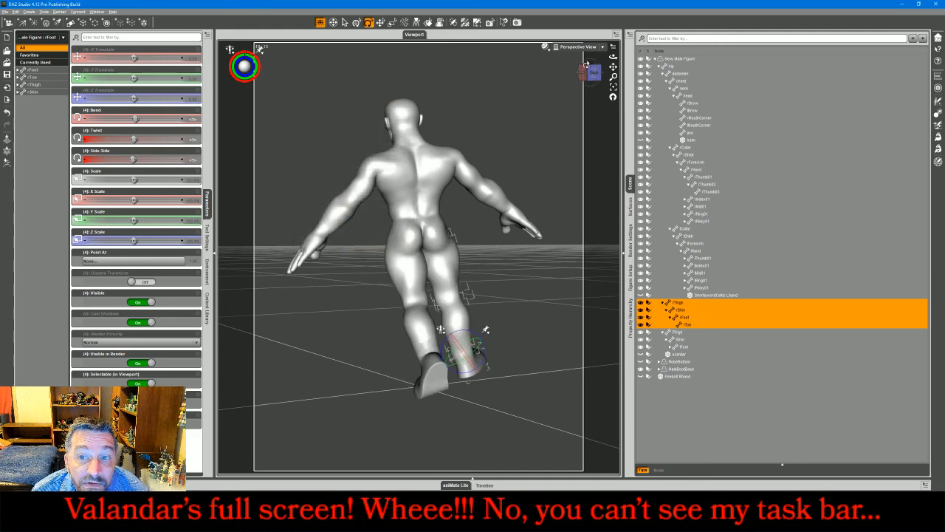
click(590, 72)
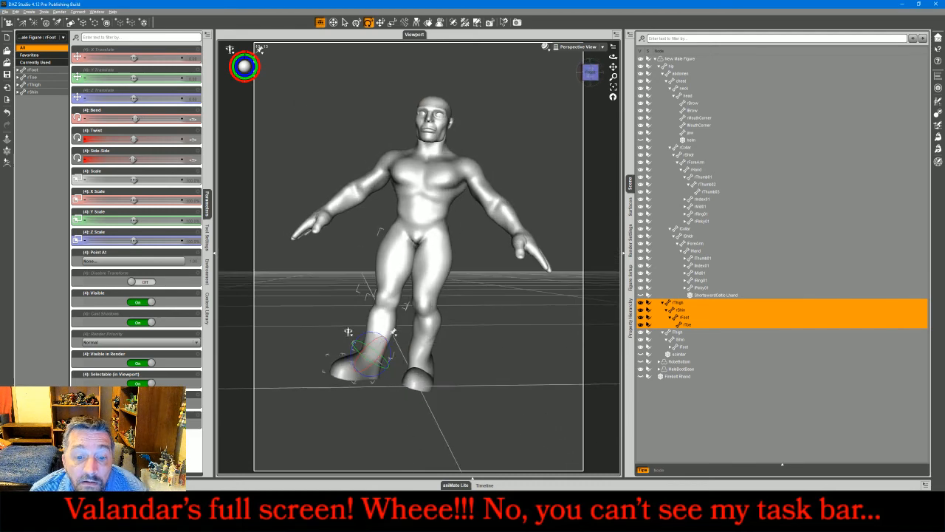
click(486, 306)
click(430, 282)
drag(439, 257, 430, 255)
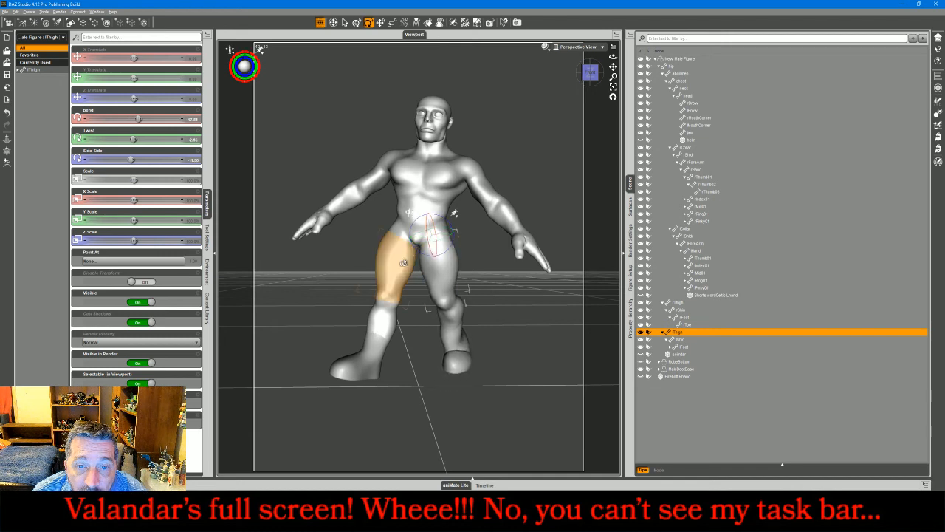
key(ctrl+z)
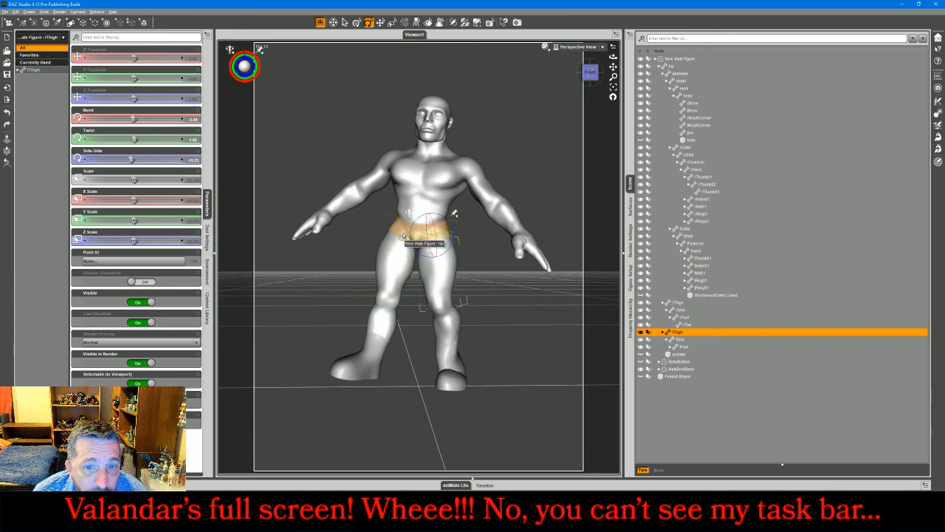
Step: Twist the hip the opposite way to bring the figure's right side forward, and tilt it slightly sideways
click(421, 266)
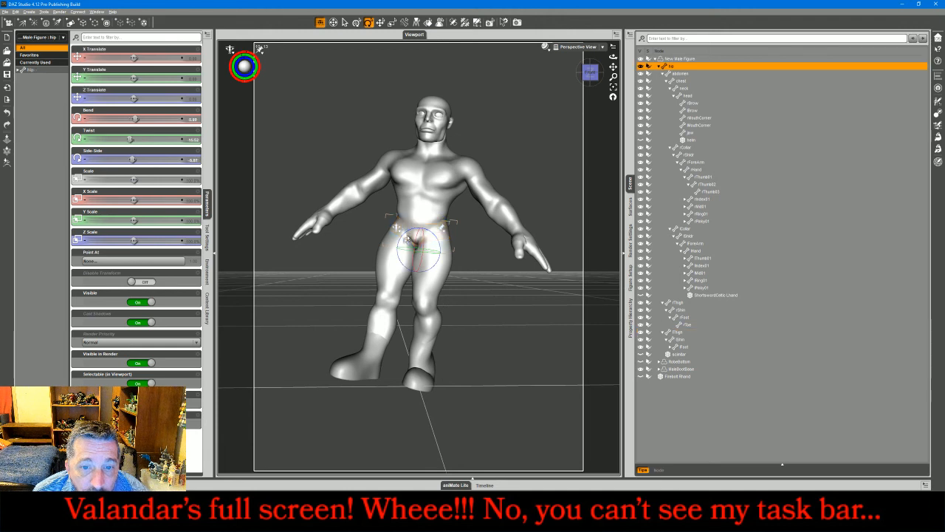
drag(424, 274, 434, 251)
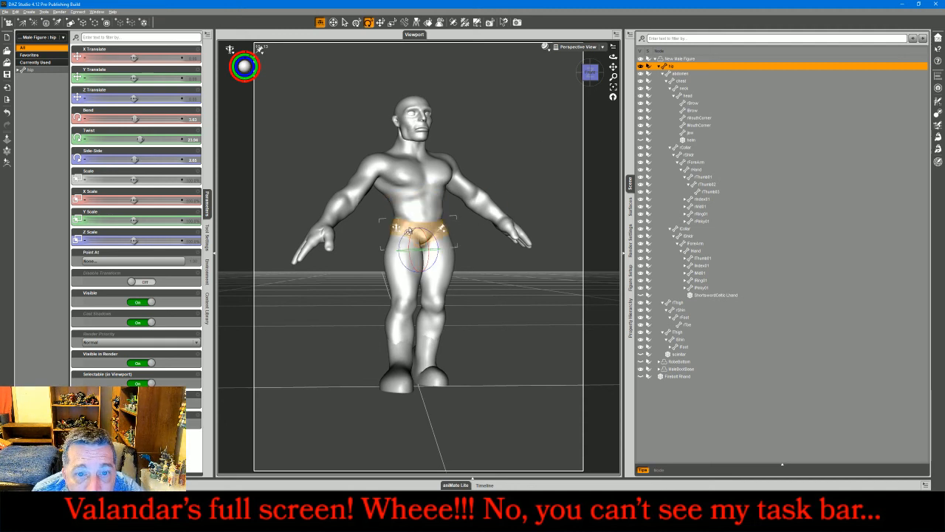
drag(406, 236, 406, 238)
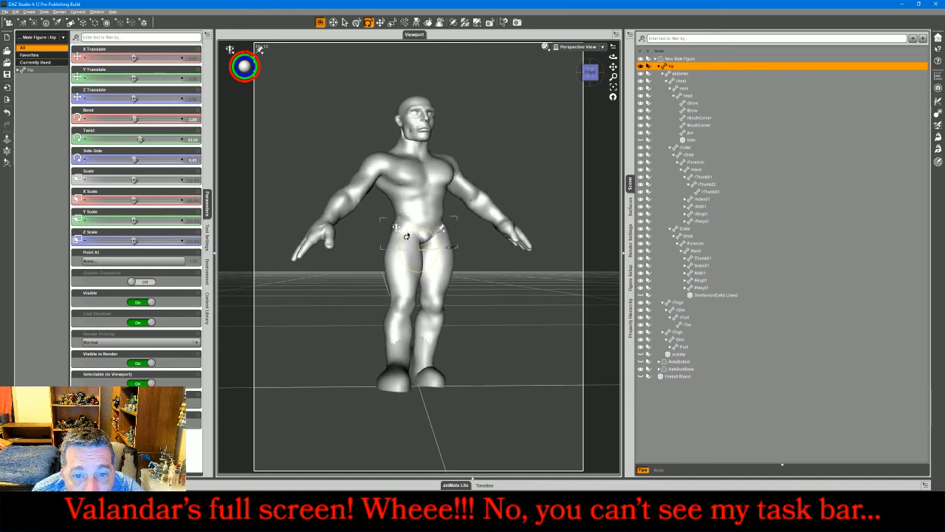
Step: Adjust the right thigh's sideways rotation slightly under the hip and switch to the front view
click(402, 276)
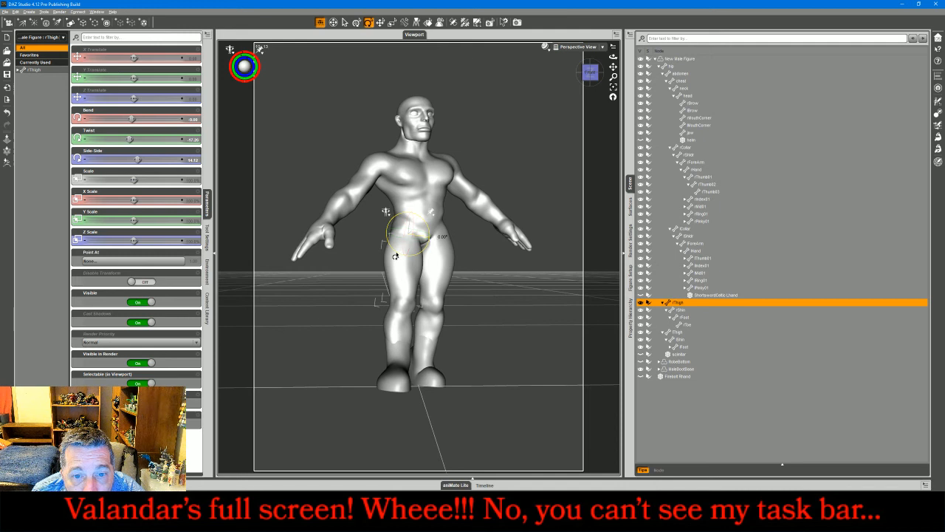
drag(396, 256, 394, 257)
click(581, 47)
click(572, 76)
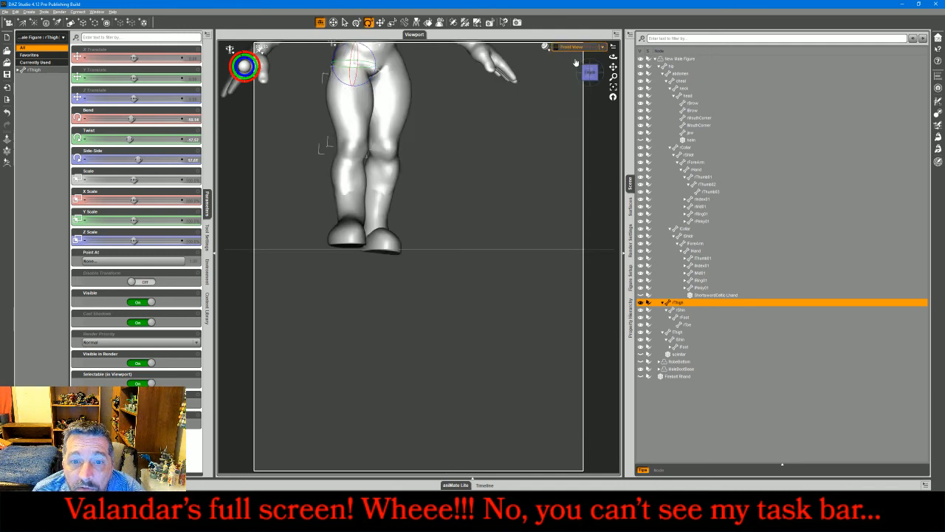
Step: Rotate the left thigh inward, and bend and tilt the left foot until its sole lines up with the ground
click(382, 111)
drag(392, 87, 382, 80)
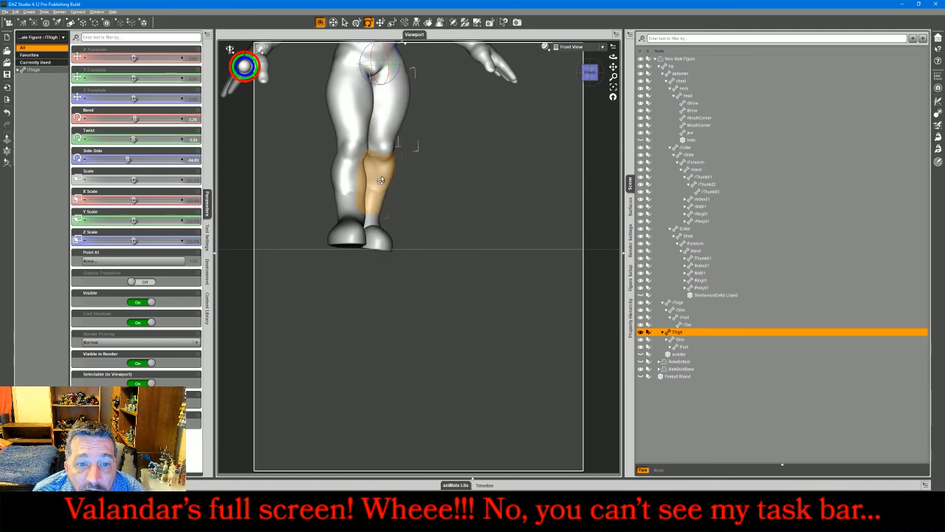
click(375, 219)
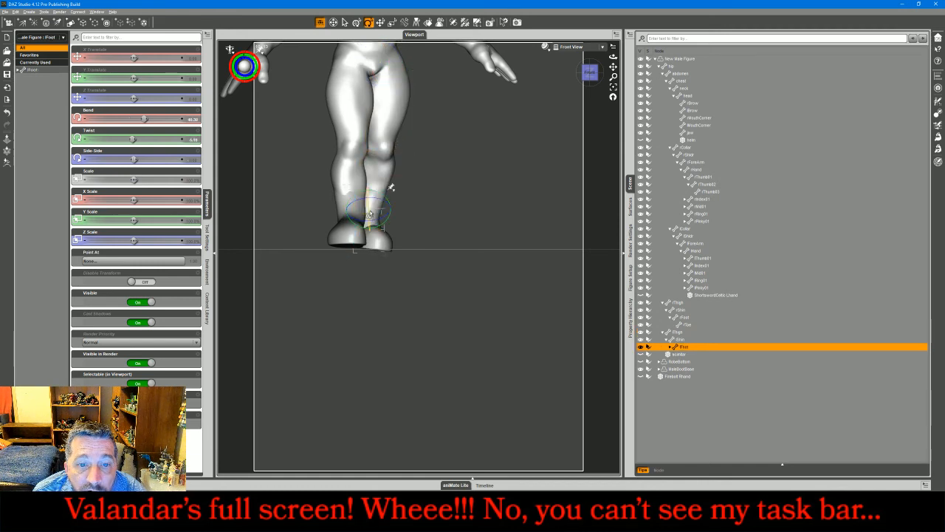
drag(368, 214, 367, 212)
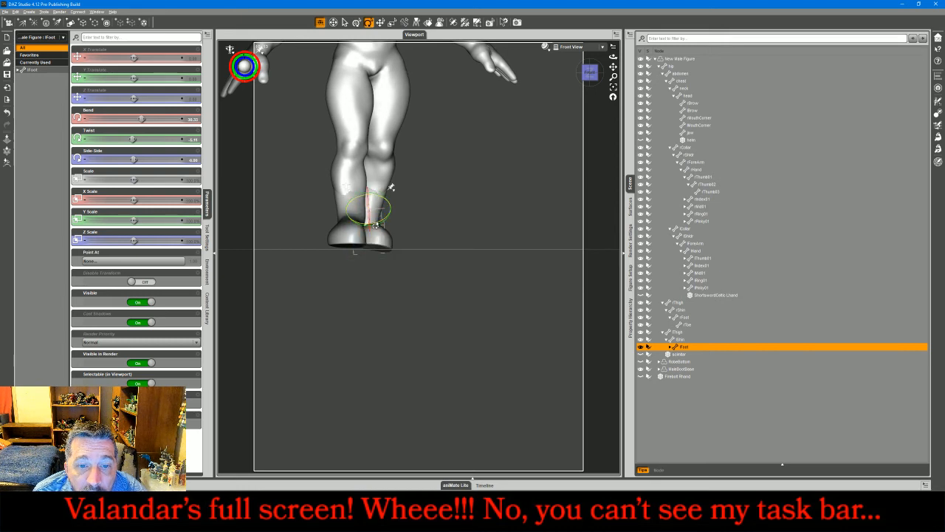
drag(374, 226, 379, 221)
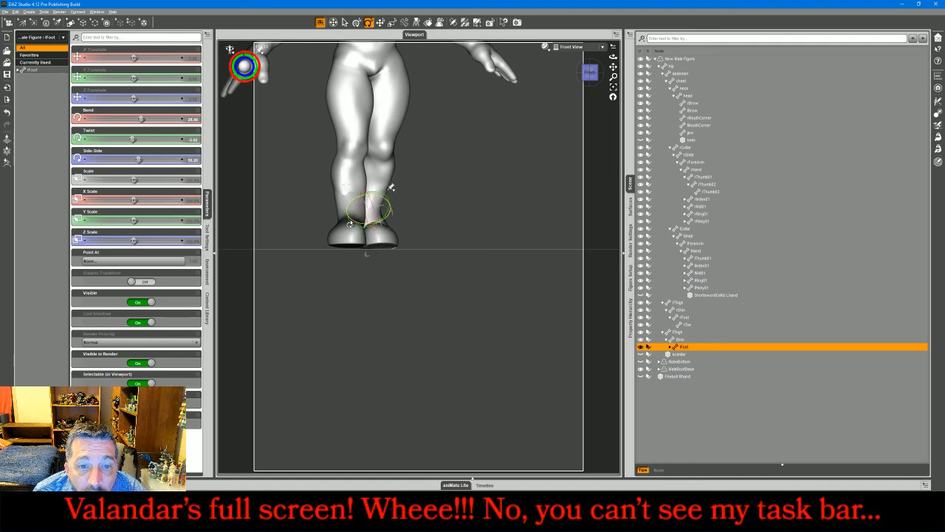
Step: Bend the left shin further back at the knee, and rotate the right foot slightly to level it on the ground
click(384, 171)
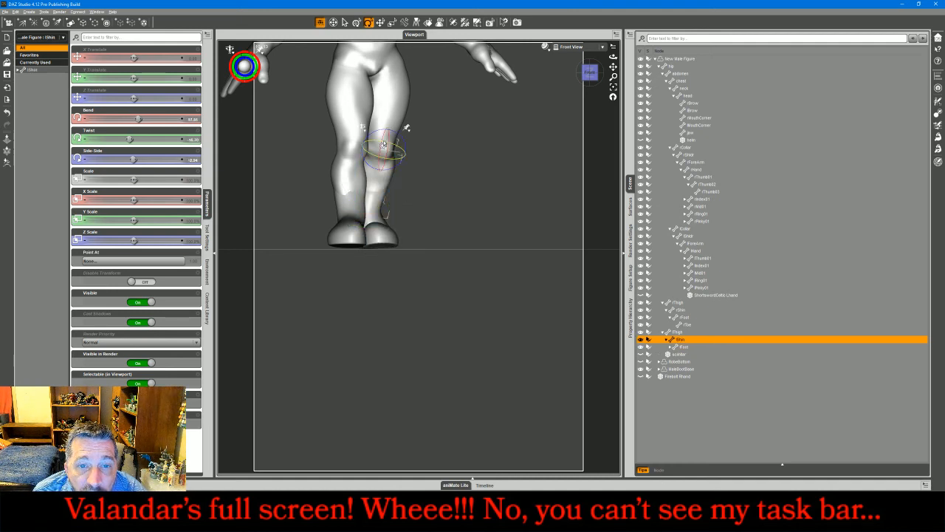
drag(387, 142, 375, 169)
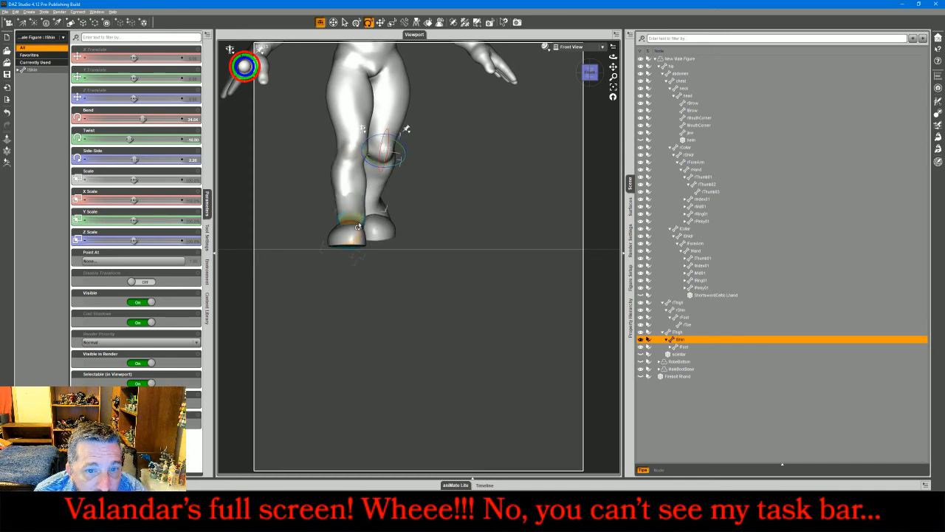
click(360, 224)
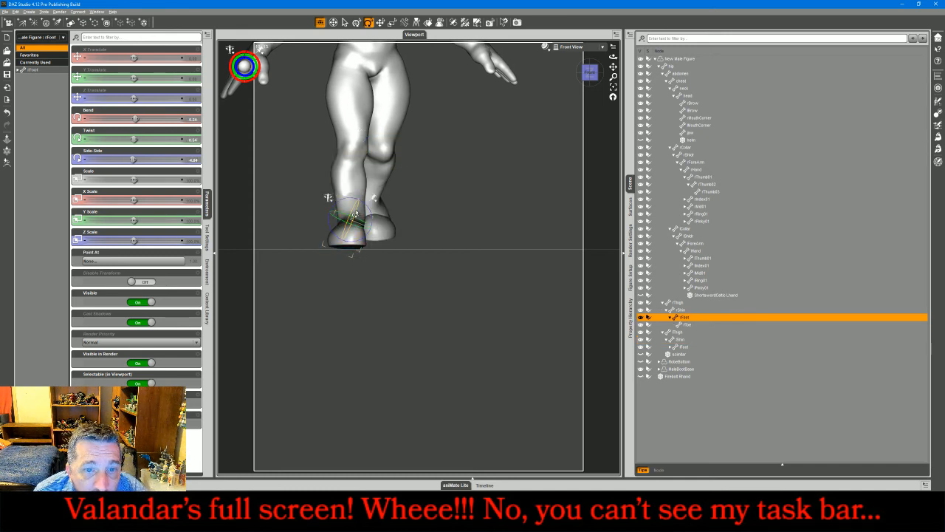
drag(355, 216, 357, 215)
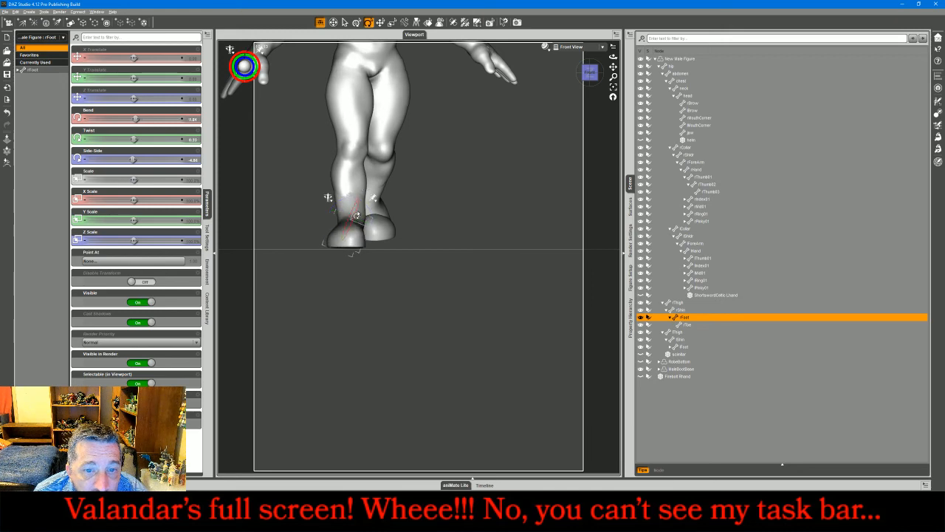
Step: In the perspective view from behind, swing the left thigh outward away from the right leg and turn the left foot slightly
click(572, 46)
click(577, 72)
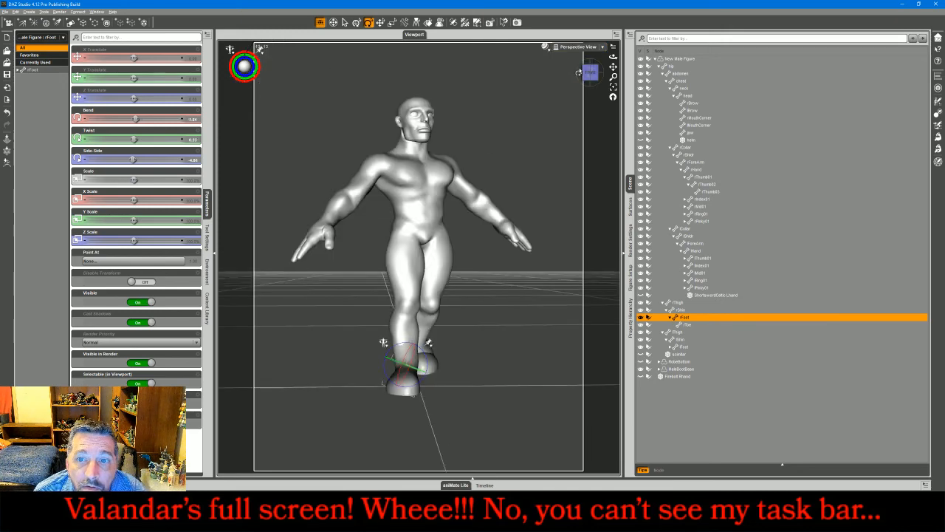
drag(593, 77, 475, 85)
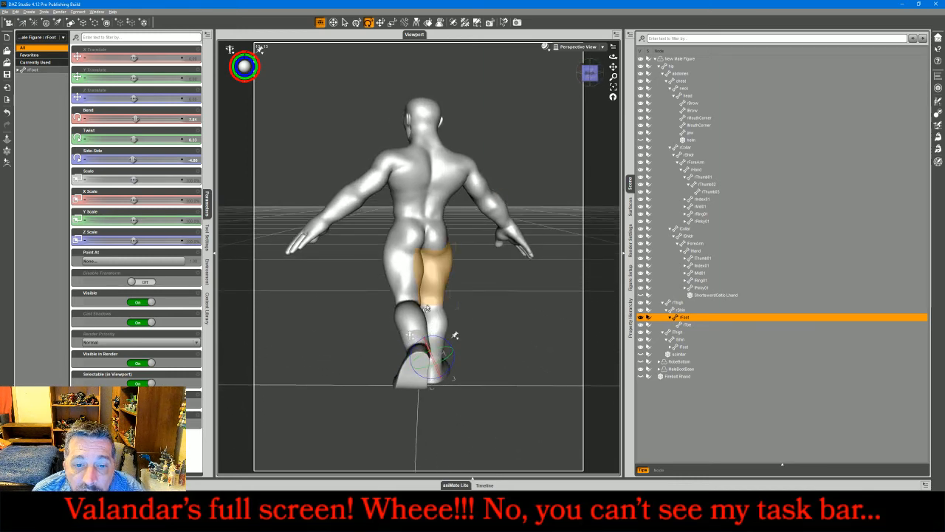
click(399, 277)
drag(406, 237, 393, 257)
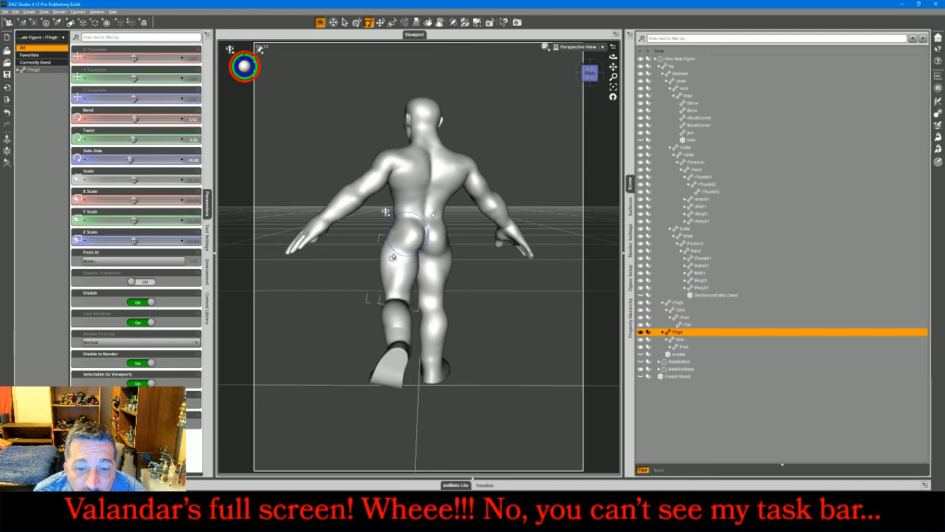
click(396, 351)
drag(389, 336, 388, 336)
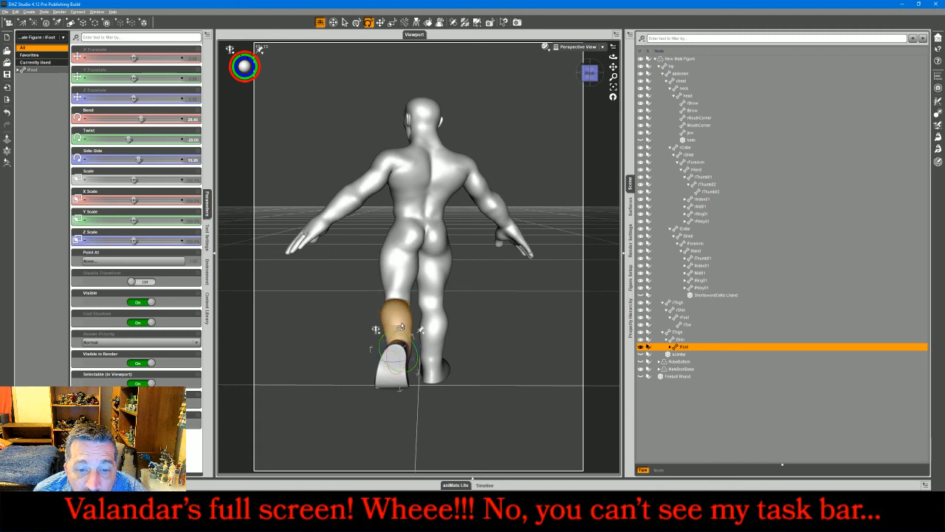
Step: Fine-tune the twist of the left shin and left foot so the trailing foot lines up with the leg
click(395, 319)
drag(388, 305, 386, 300)
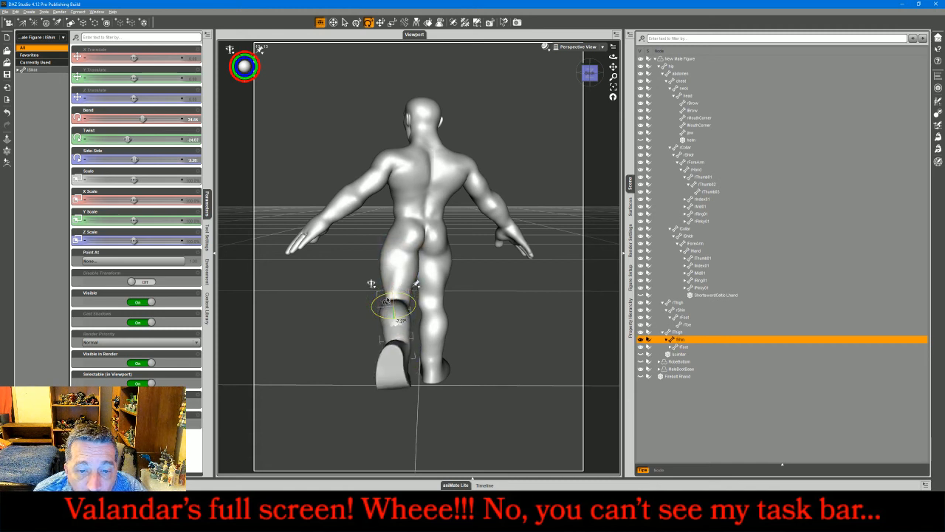
click(405, 358)
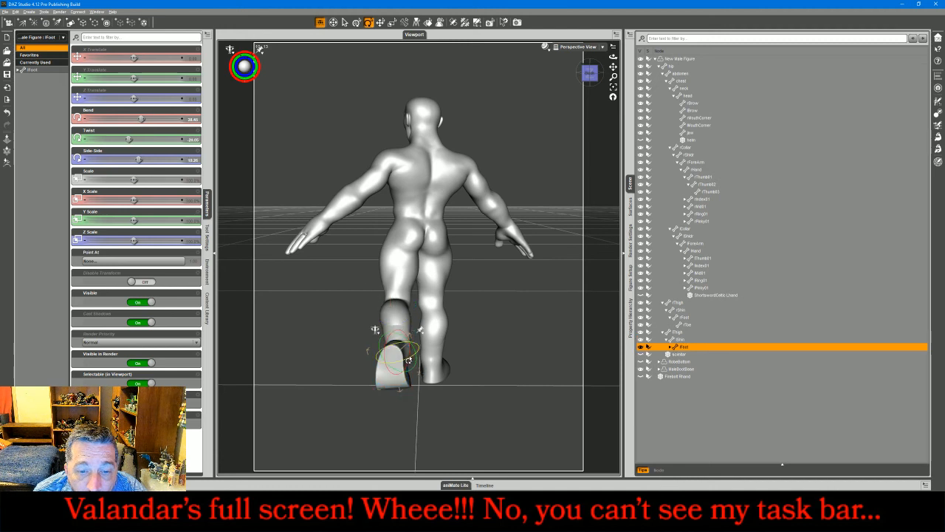
drag(409, 361, 407, 352)
click(404, 309)
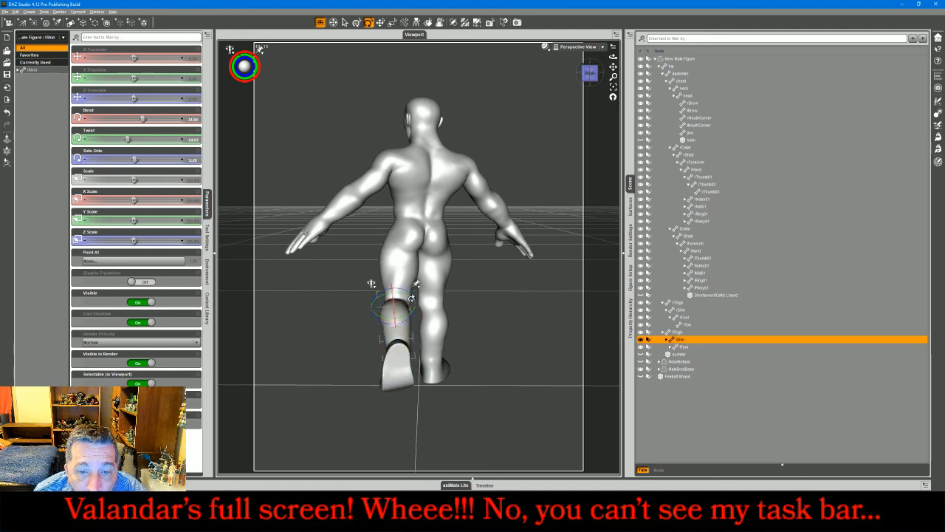
drag(407, 300, 410, 298)
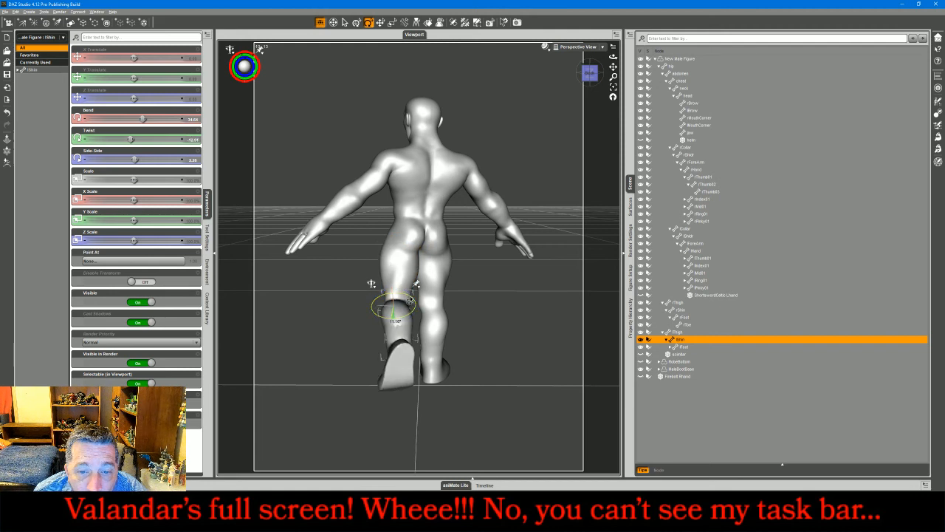
Step: In the front view, adjust the left thigh slightly and straighten the left knee to bring the foot down to the ground line
click(578, 47)
click(579, 62)
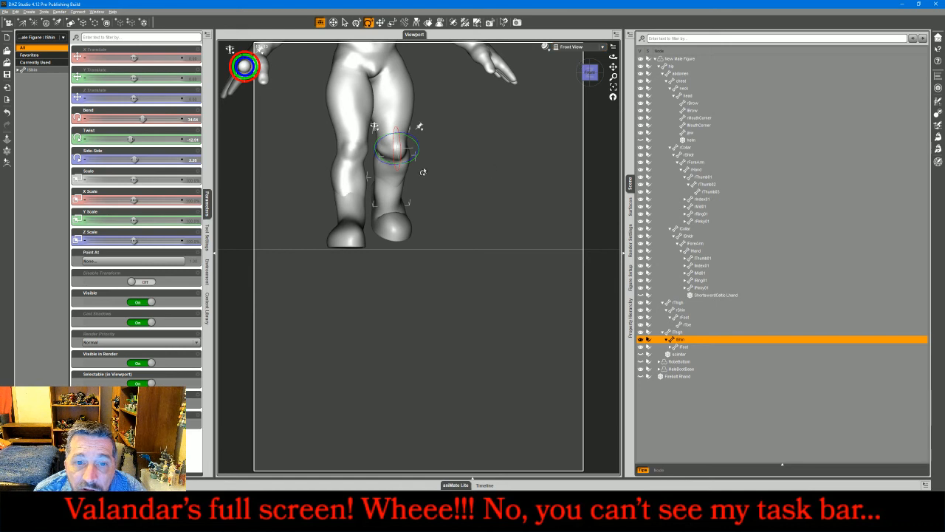
click(385, 119)
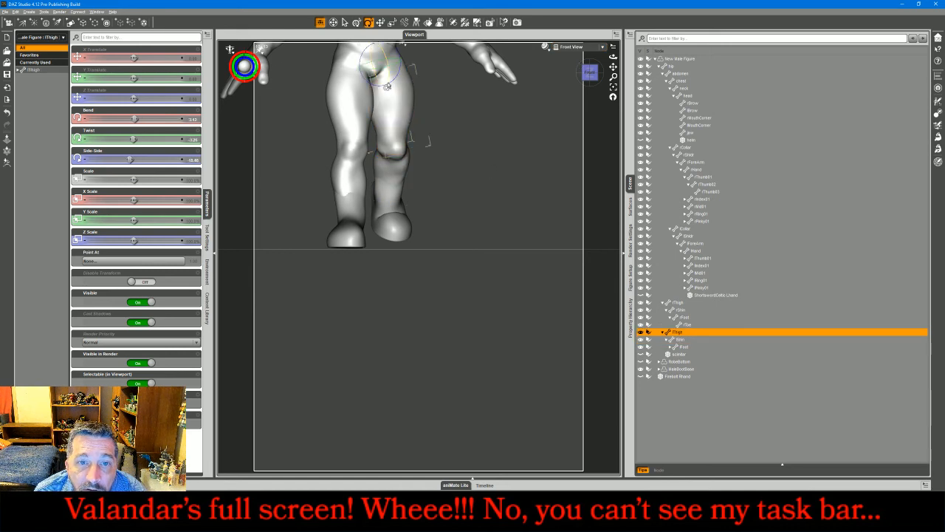
drag(388, 82, 390, 81)
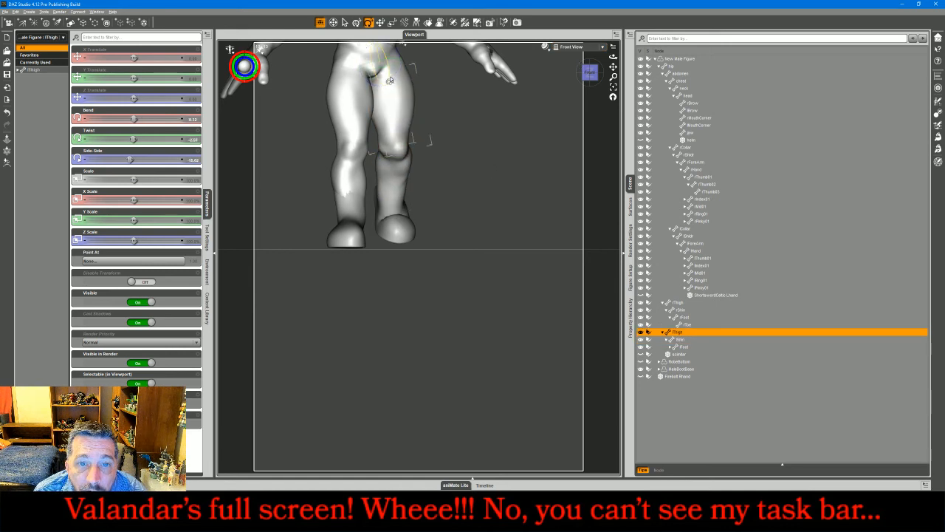
click(399, 161)
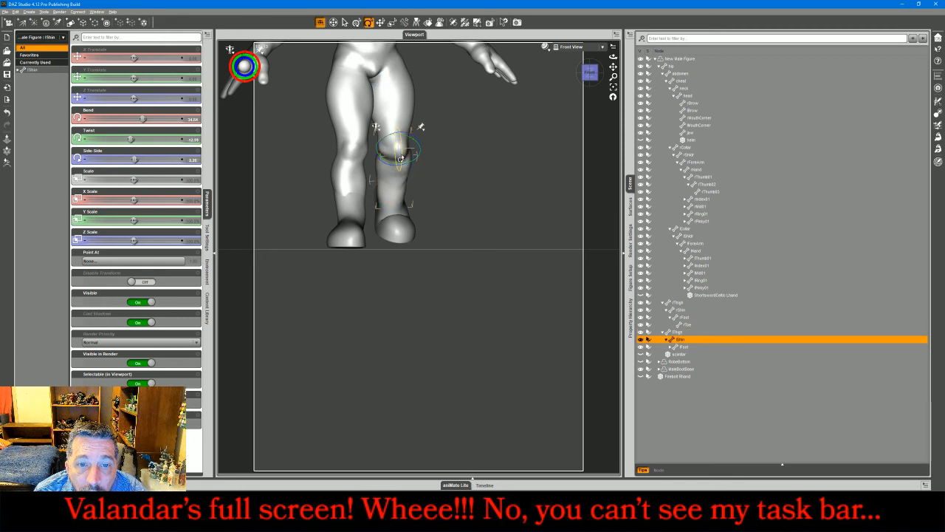
drag(401, 158, 395, 164)
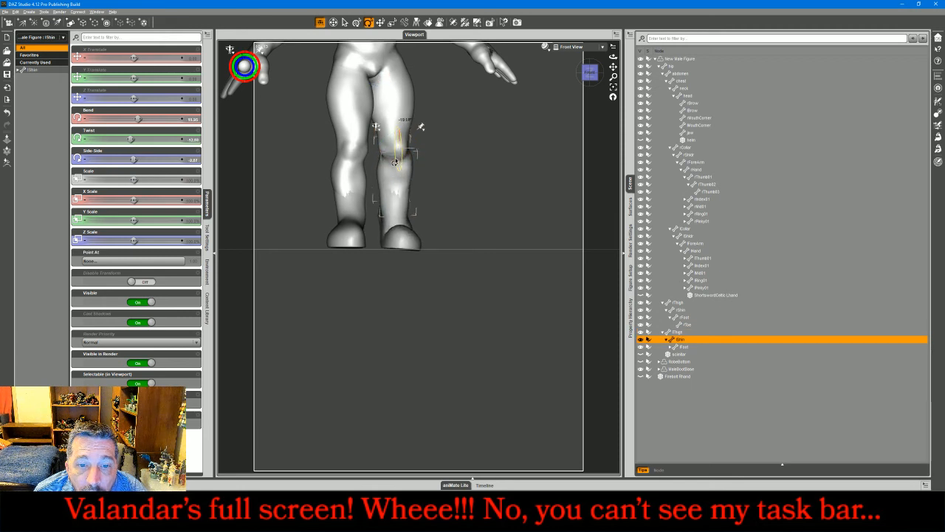
Step: Rotate the left toe to sit level on the ground line, and clear the selection
click(399, 238)
drag(393, 223, 407, 222)
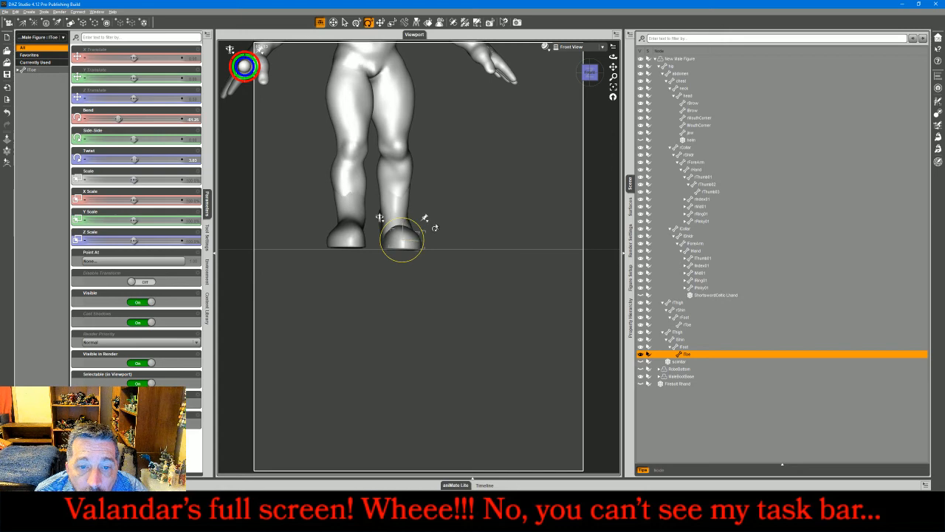
click(517, 226)
Step: In the perspective view, twist the abdomen and chest together against the hips, tilt them sideways, and bend them slightly forward
click(568, 47)
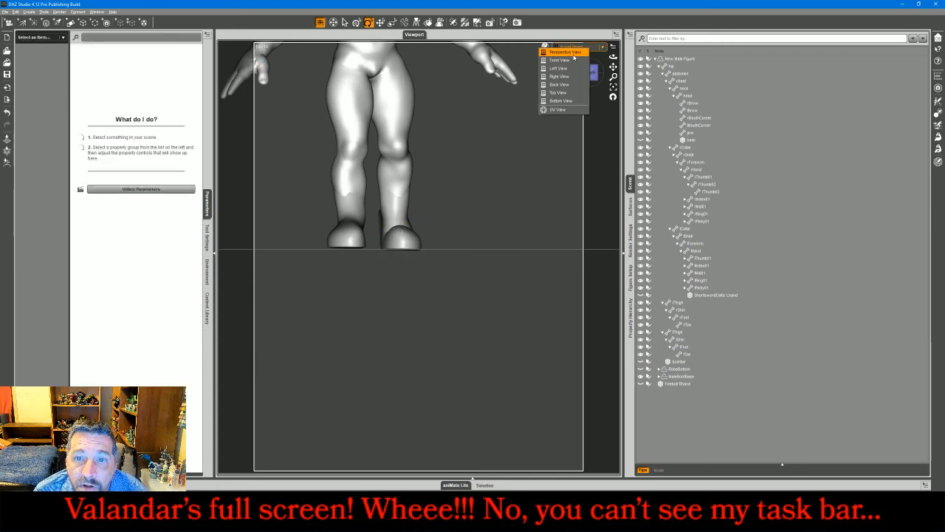
click(565, 51)
drag(613, 57, 448, 59)
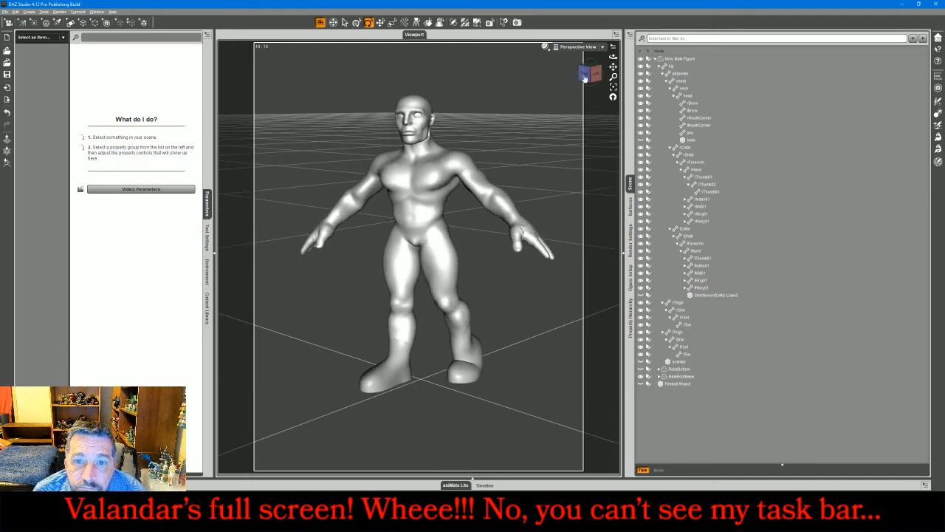
click(415, 205)
ctrl+click(417, 184)
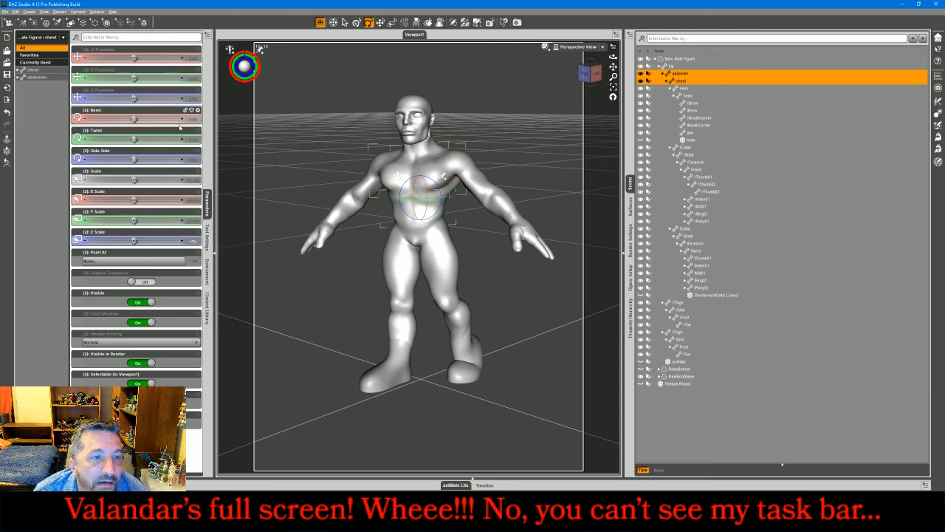
drag(134, 139, 131, 139)
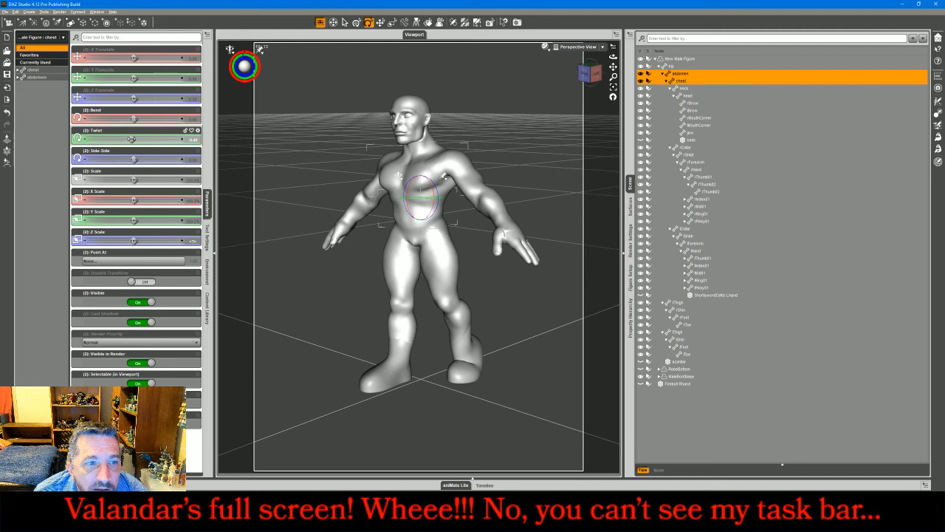
drag(134, 159, 133, 159)
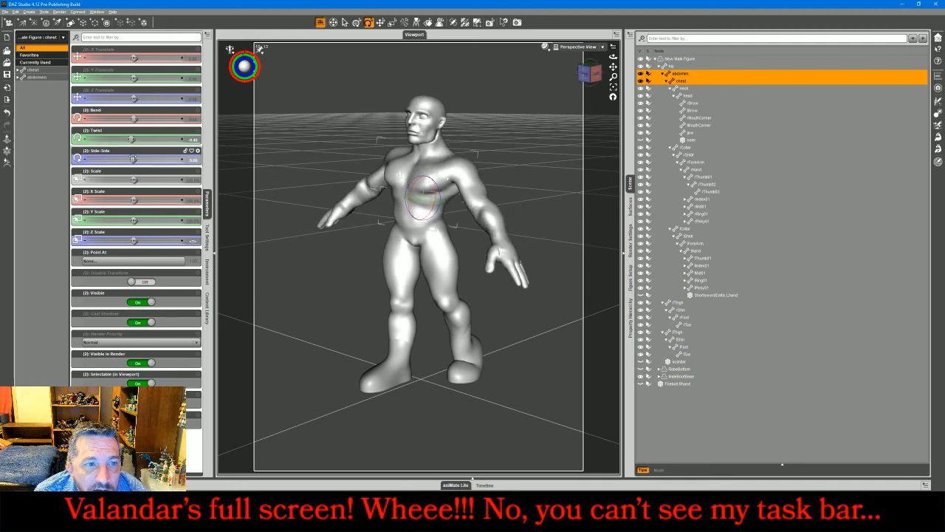
drag(133, 119, 134, 119)
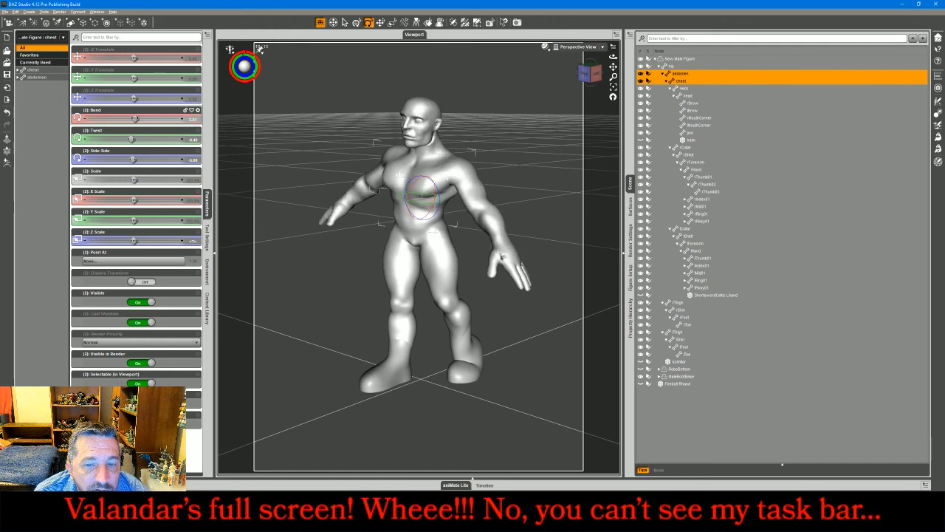
Step: Twist the chest alone further in the same direction, checking the torso from the front
click(507, 108)
drag(585, 74, 616, 93)
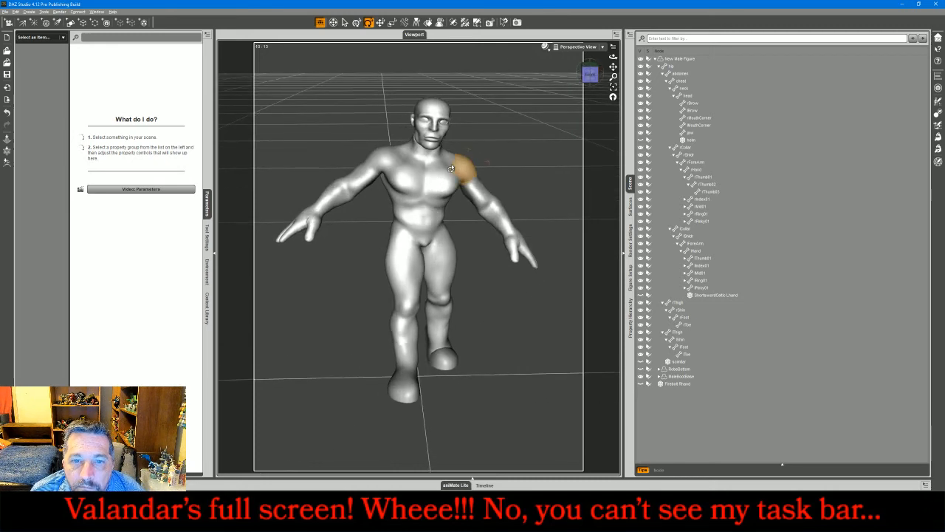
click(418, 177)
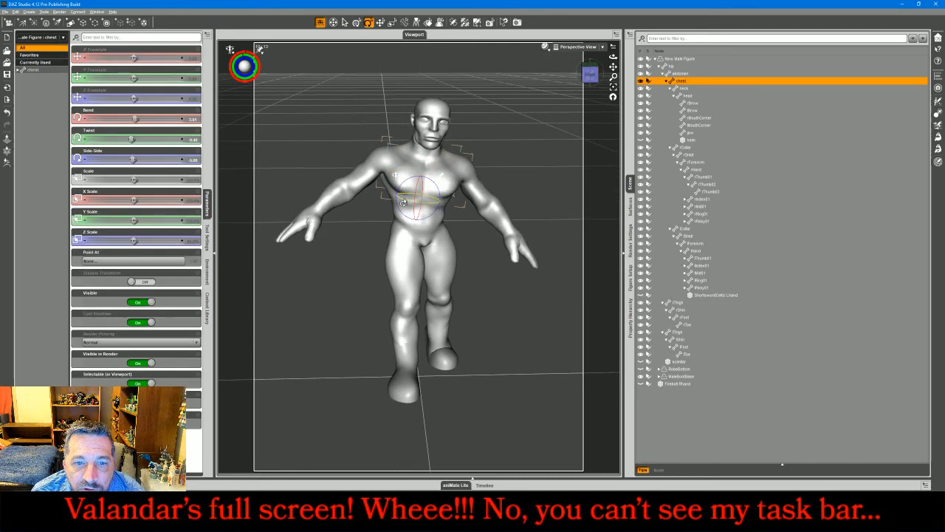
drag(403, 202, 399, 203)
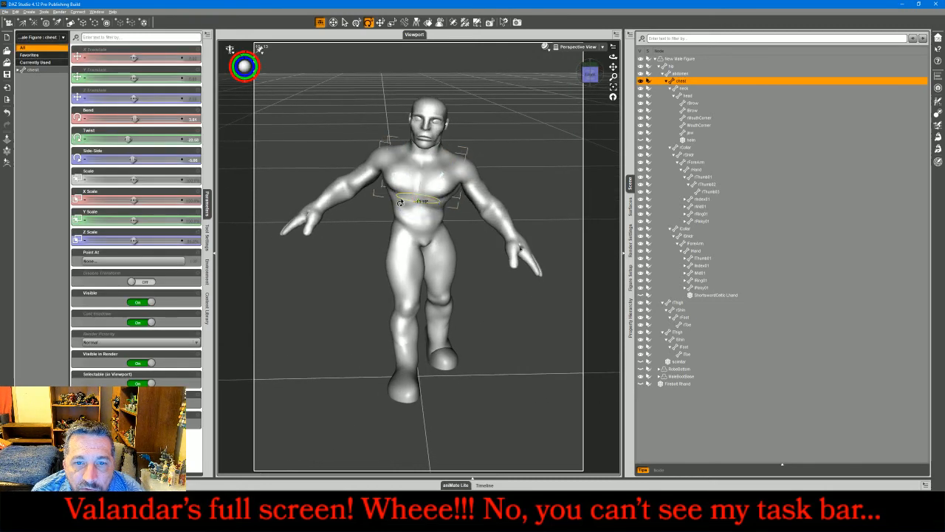
Step: Rotate the left collar and lower the left upper arm to hang down beside the torso
click(461, 171)
drag(441, 176, 440, 158)
click(476, 194)
drag(481, 190, 457, 198)
Step: Bend the left forearm slightly and readjust the left upper arm's rotation at the shoulder
click(460, 234)
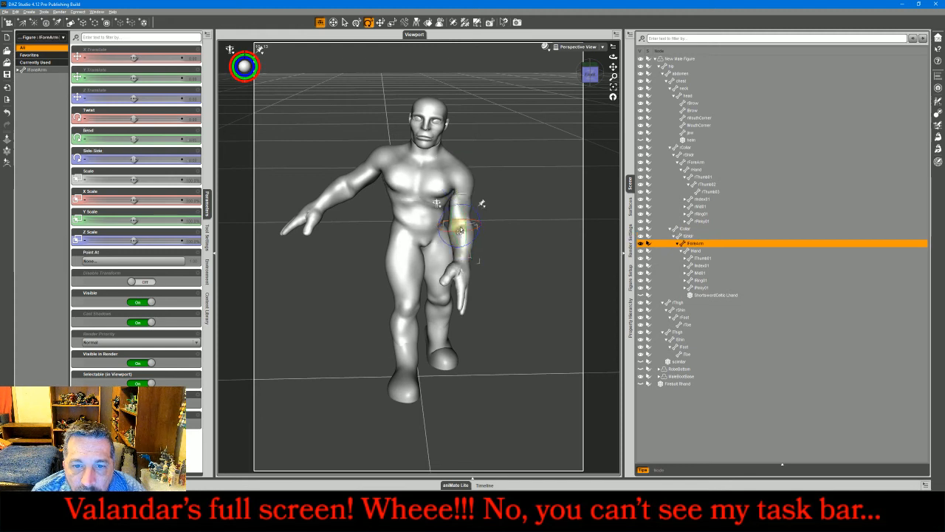
drag(461, 216, 468, 227)
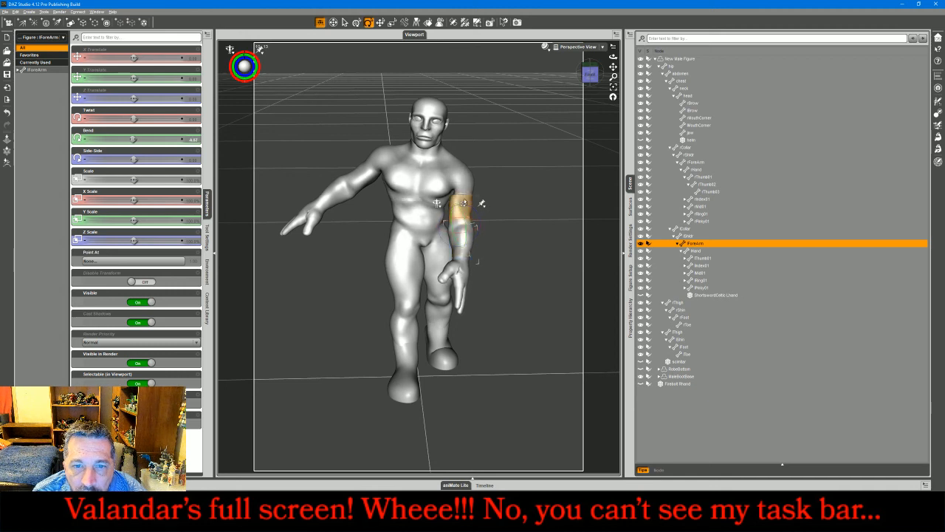
click(458, 198)
drag(457, 193, 473, 210)
Step: From the figure's left side, bend the left forearm forward at the elbow
drag(592, 77, 510, 72)
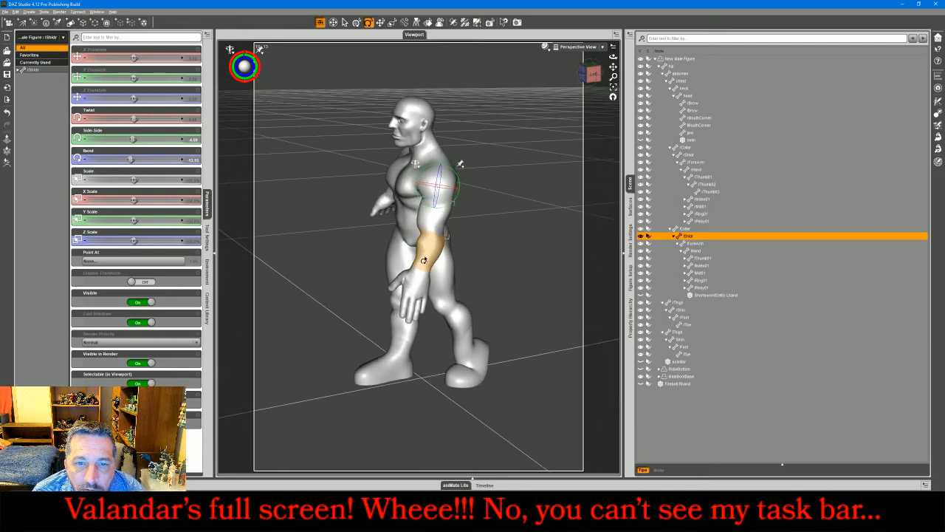
click(423, 260)
drag(415, 251, 407, 247)
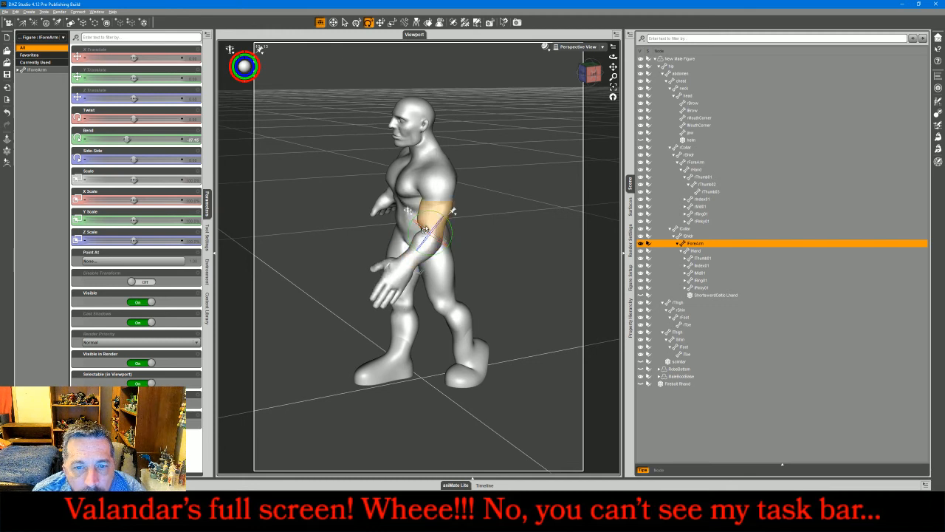
Step: Twist the left forearm slightly around its own axis
drag(423, 232, 427, 233)
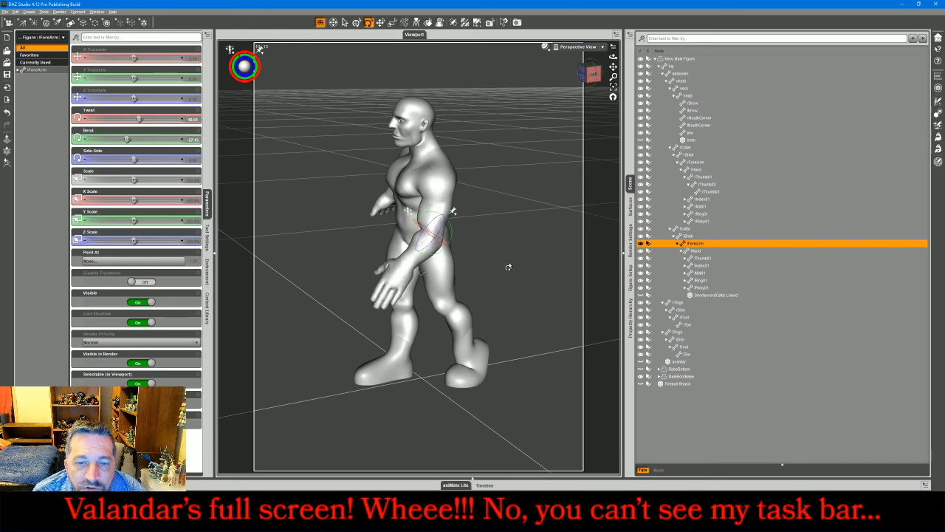
click(514, 238)
Step: From the front, bend the right collar downward and lower the right upper arm closer to the torso
drag(613, 57, 681, 42)
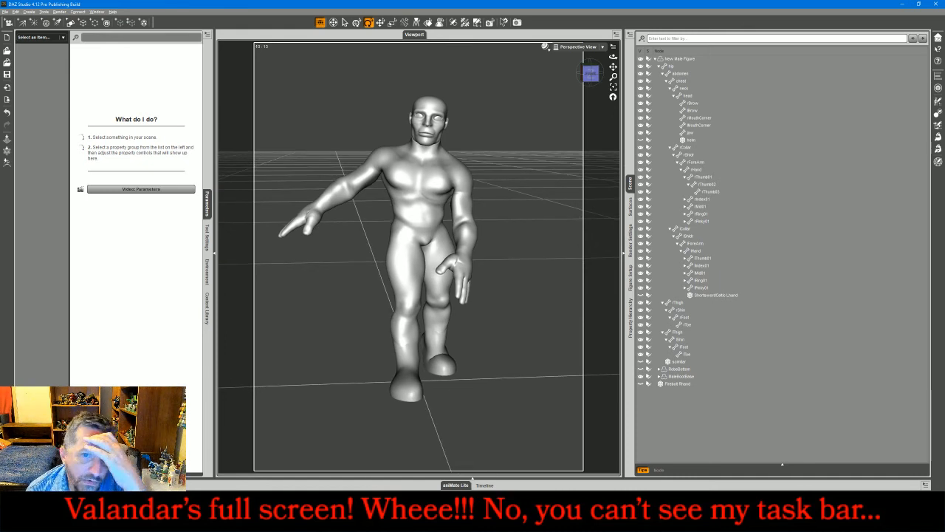
click(377, 157)
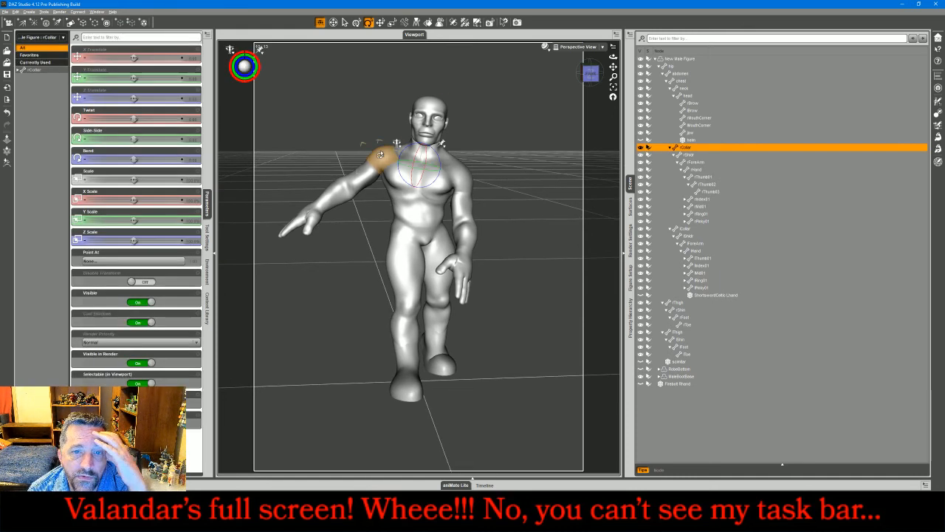
drag(401, 152, 408, 148)
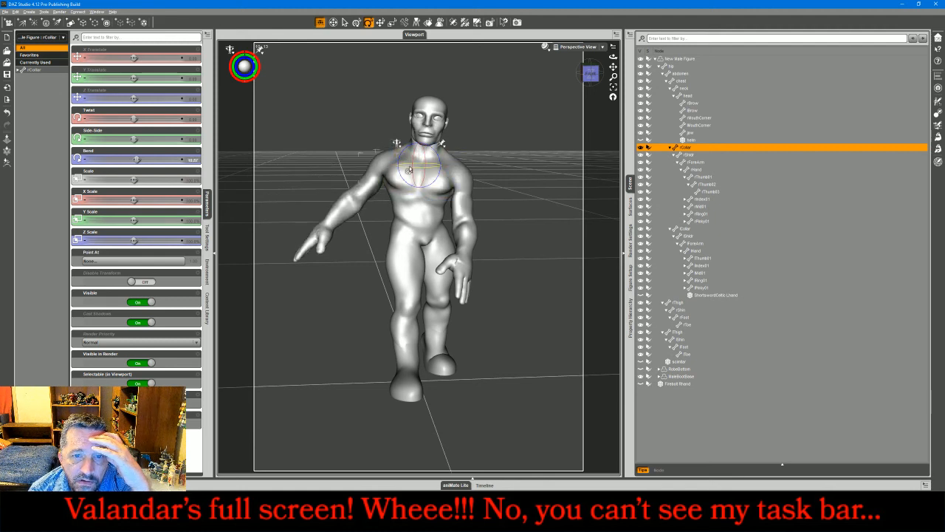
drag(409, 171, 383, 190)
click(375, 191)
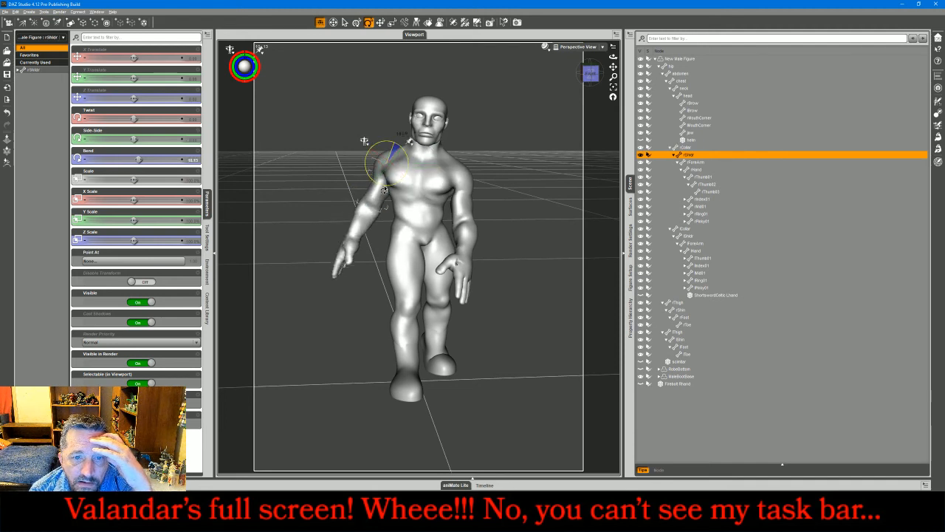
click(374, 215)
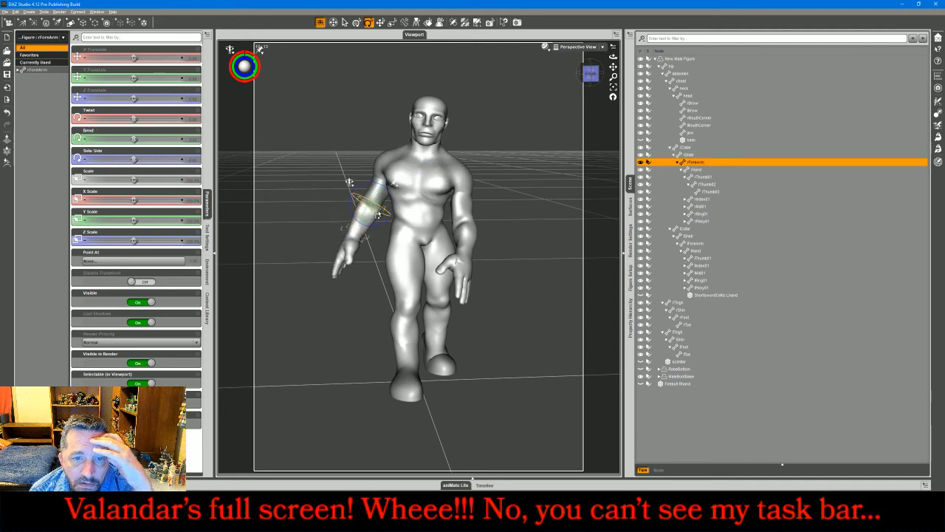
click(367, 172)
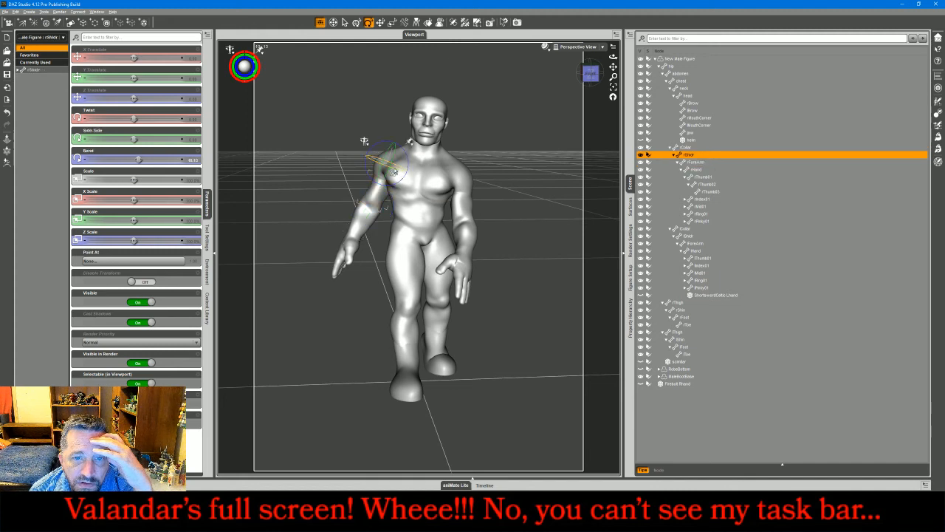
drag(399, 172, 402, 172)
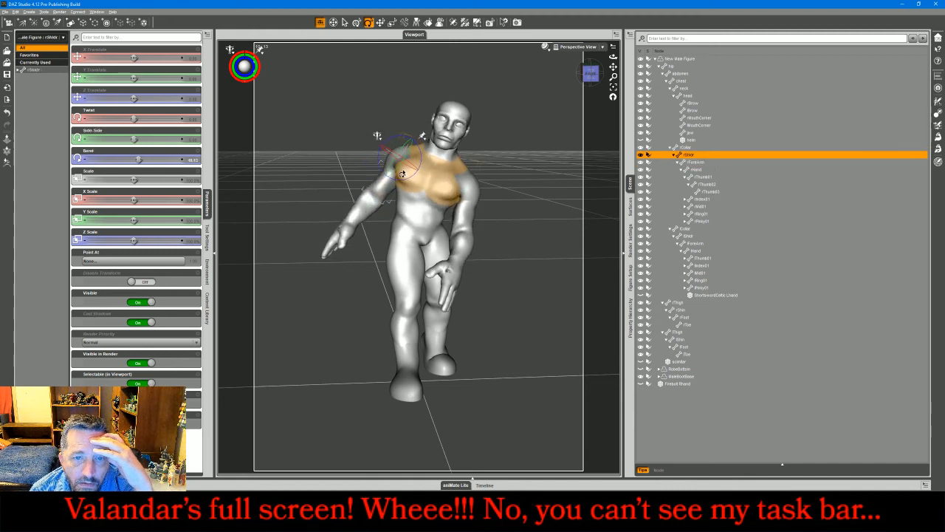
key(ctrl+z)
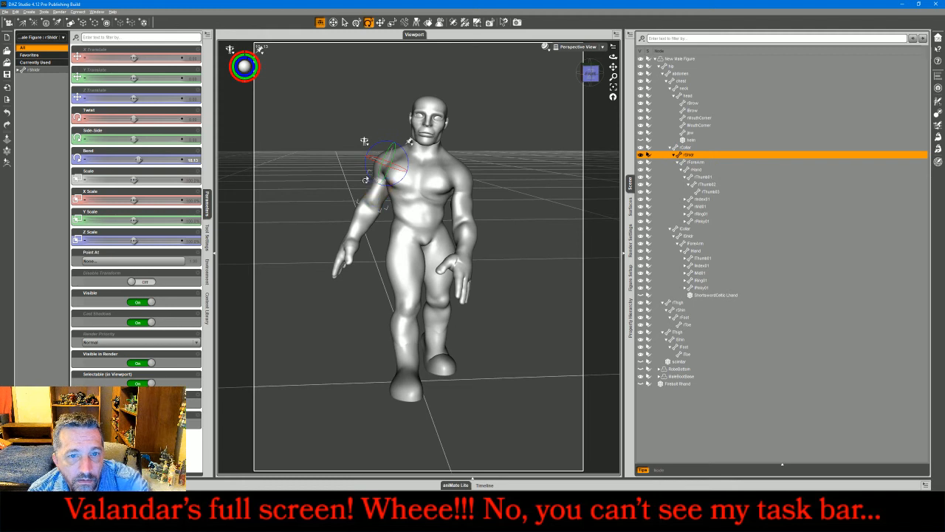
Step: Twist the right upper arm so the palm turns, and bend the right forearm slightly at the elbow
drag(374, 161, 364, 158)
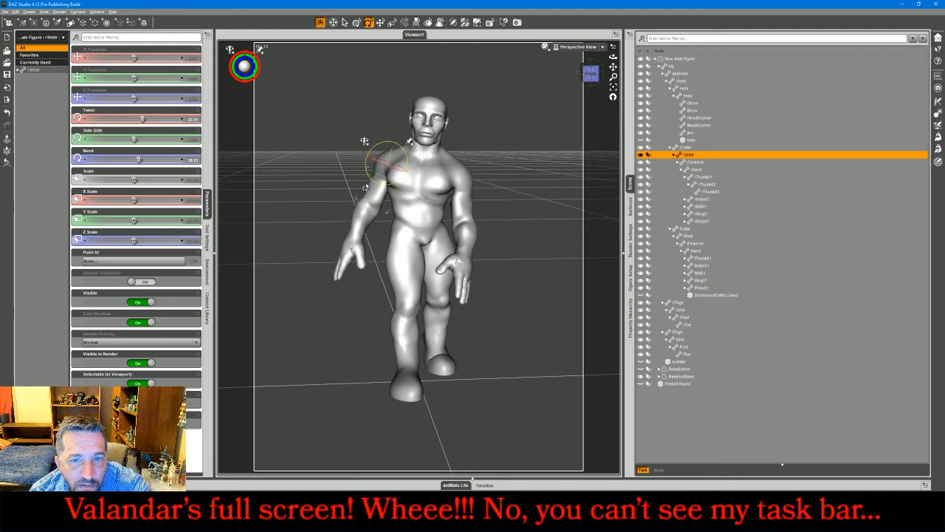
click(365, 214)
mouse_move(374, 213)
mouse_down()
mouse_move(383, 216)
mouse_move(375, 214)
mouse_up()
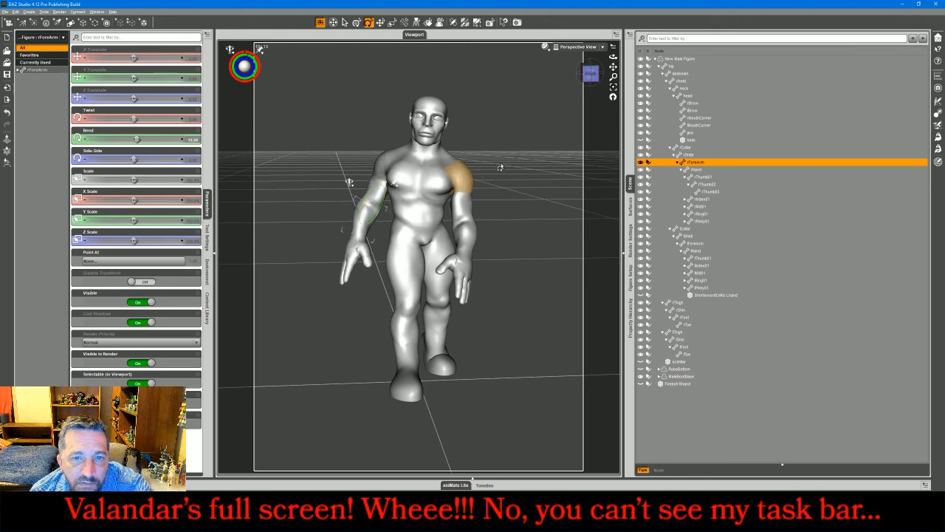
Step: From the figure's right side, rotate the right hand slightly side-to-side at the wrist
drag(590, 74, 620, 90)
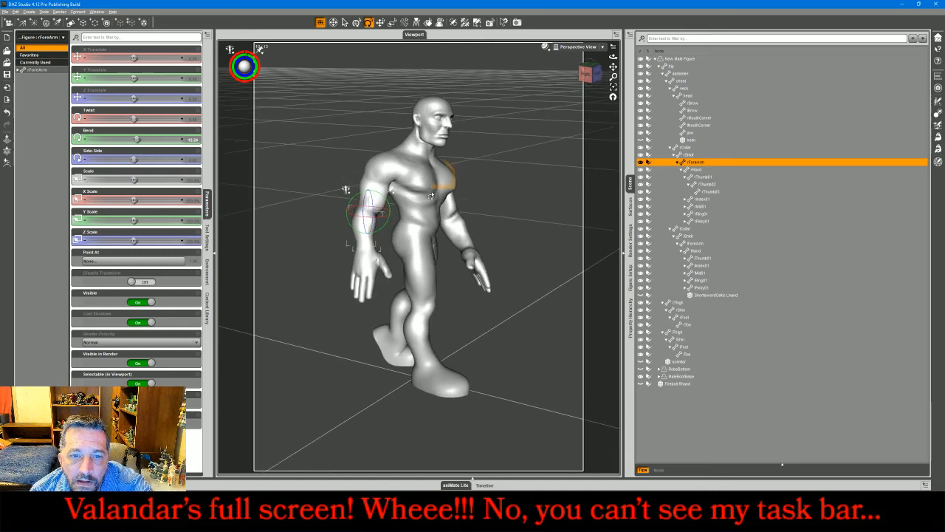
click(359, 268)
drag(385, 237, 383, 240)
Step: Curl the right pinky inward by bending all three of its joints together
click(613, 88)
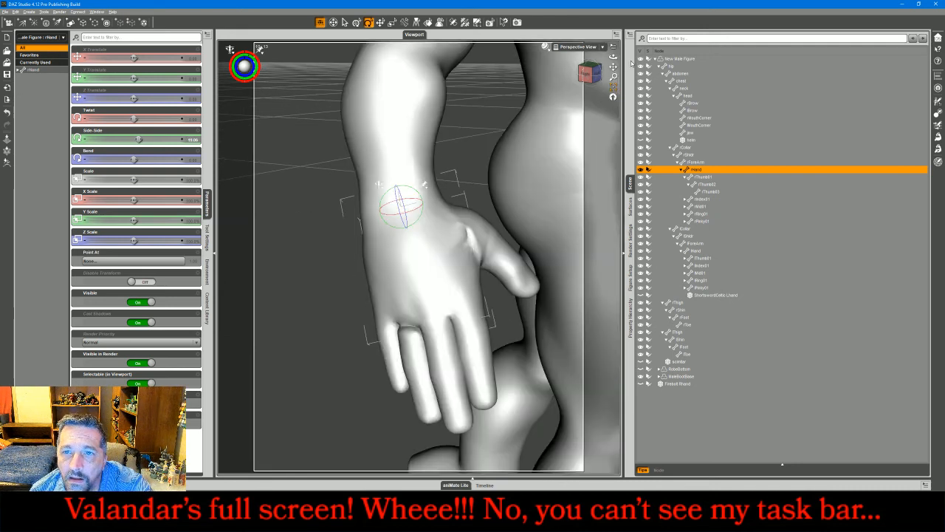
drag(613, 76, 584, 70)
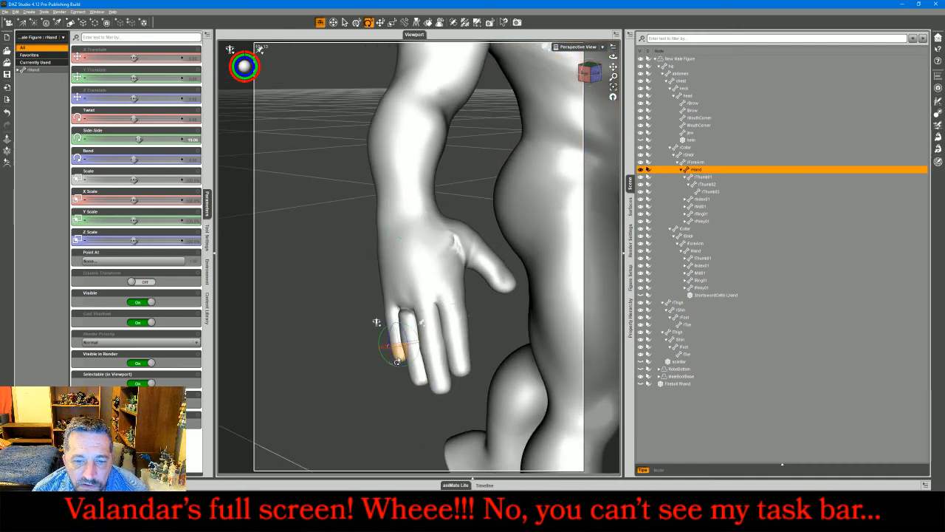
click(399, 355)
click(421, 377)
click(440, 383)
click(477, 338)
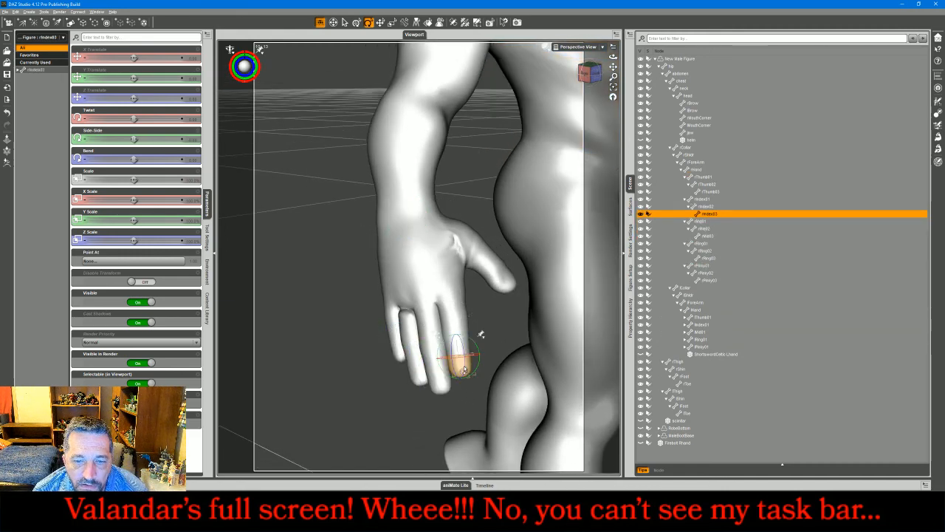
click(700, 265)
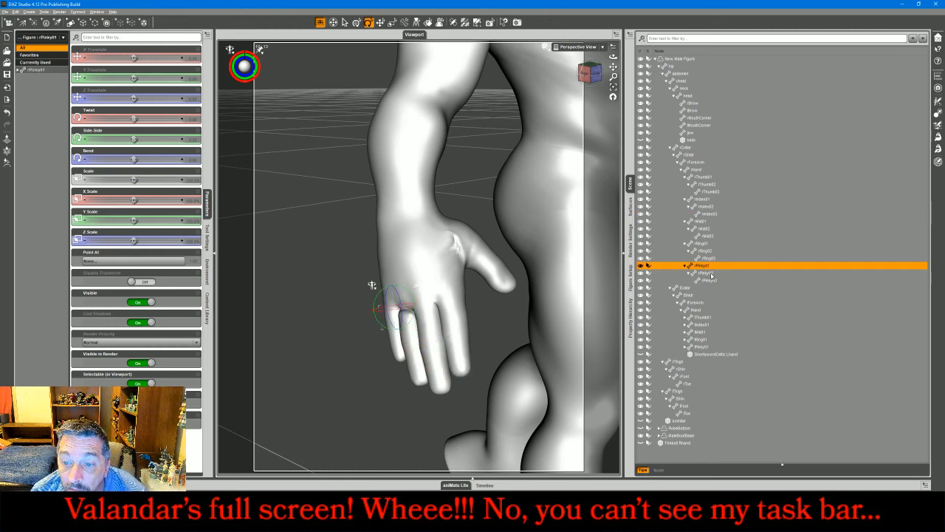
ctrl+click(708, 272)
ctrl+click(711, 280)
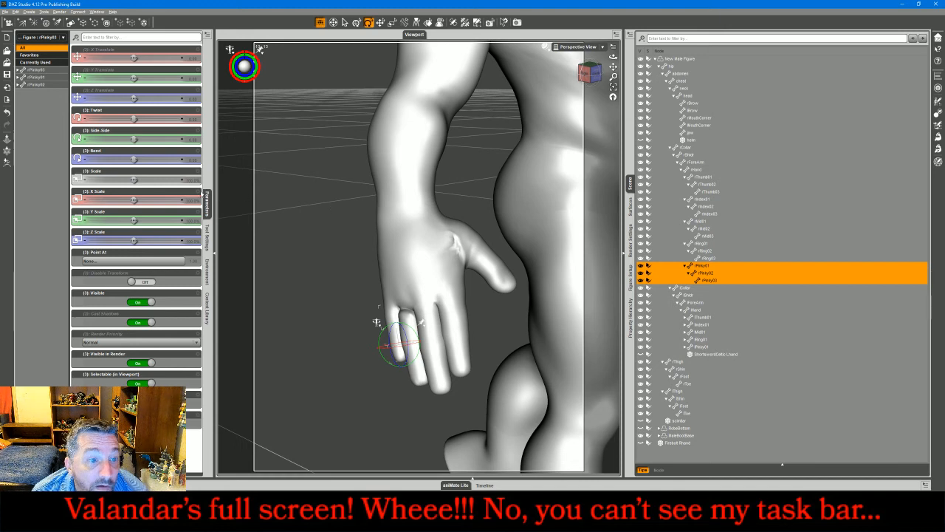
drag(134, 159, 136, 161)
drag(378, 322, 384, 313)
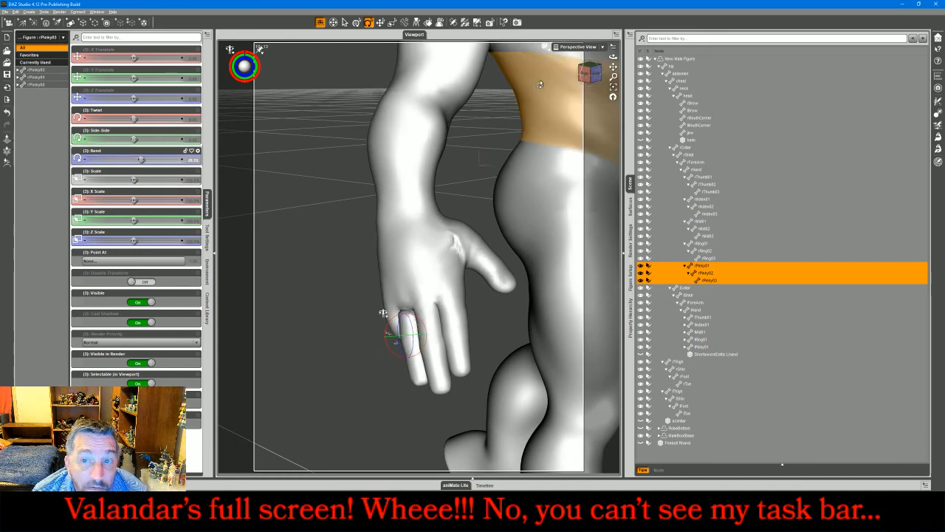
Step: Set the bend of all three right ring finger joints to 22
mouse_move(586, 75)
mouse_down()
mouse_move(545, 46)
mouse_move(598, 70)
mouse_up()
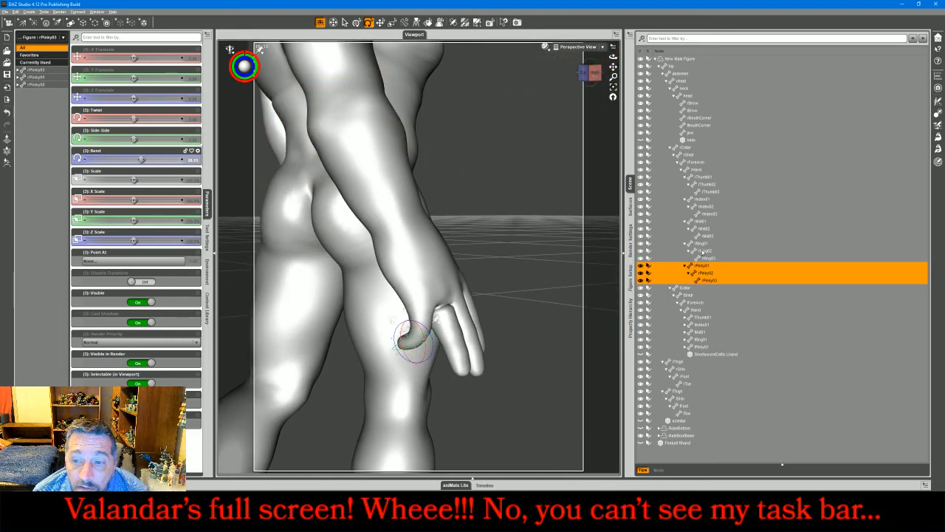
click(703, 244)
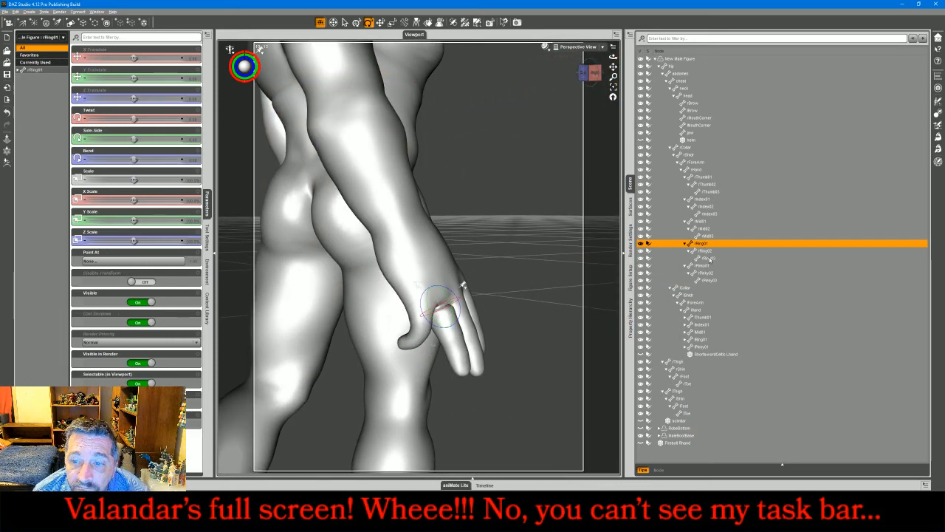
shift+click(709, 258)
click(192, 159)
key(Return)
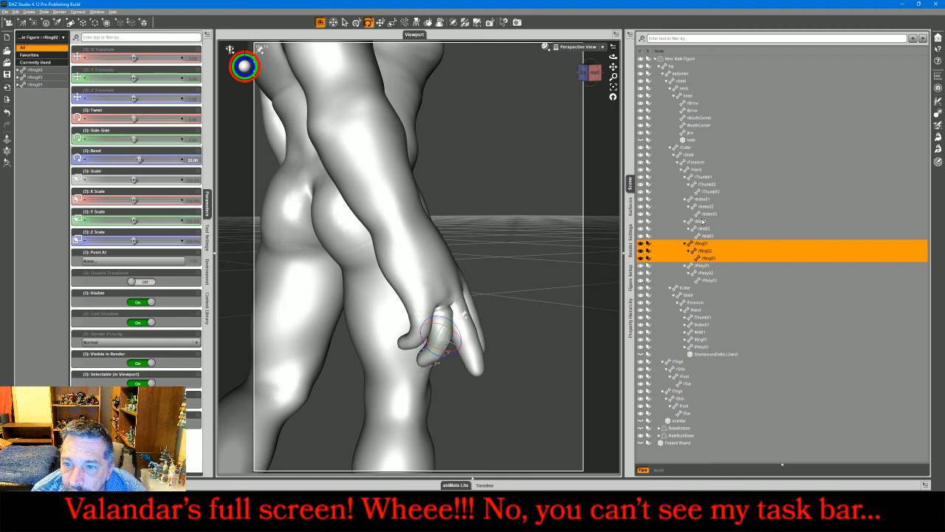
Step: Set the bend of all three right middle finger joints to 15
click(701, 222)
shift+click(707, 235)
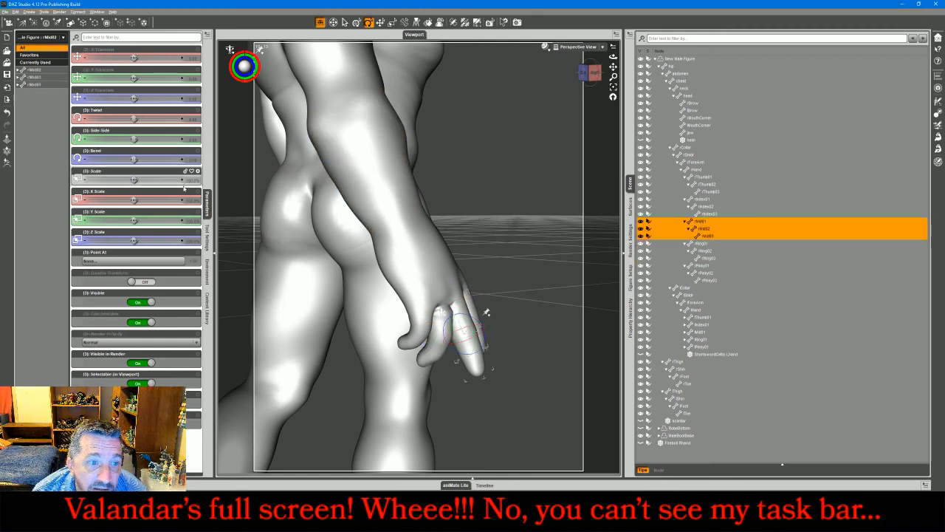
click(191, 161)
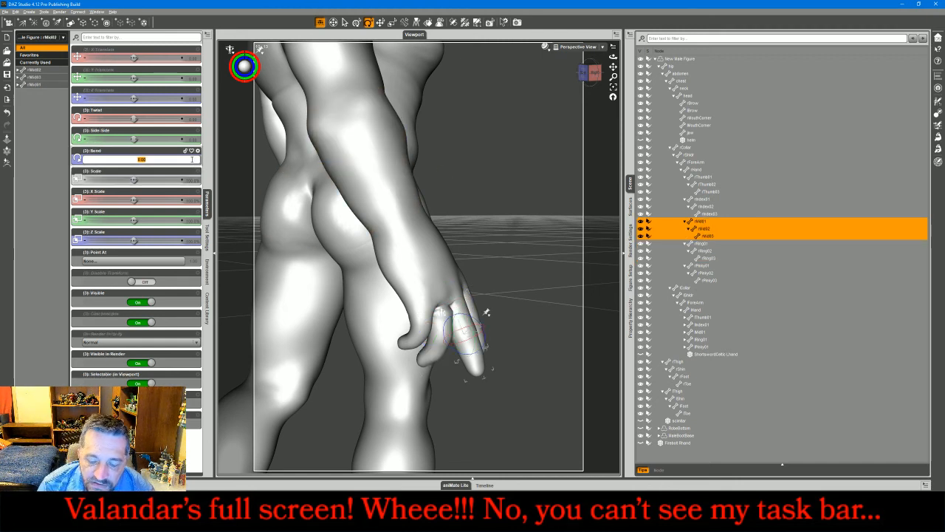
text(15)
key(Return)
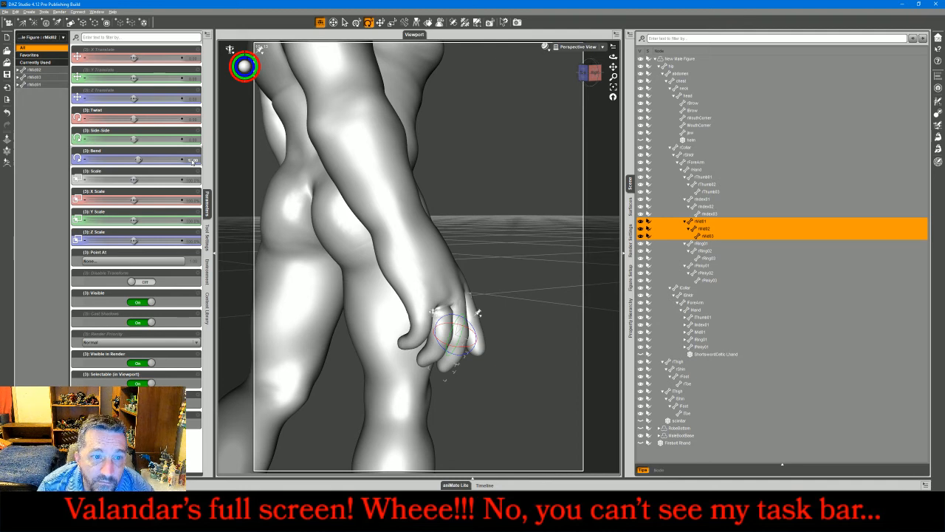
click(192, 160)
text(15)
key(Return)
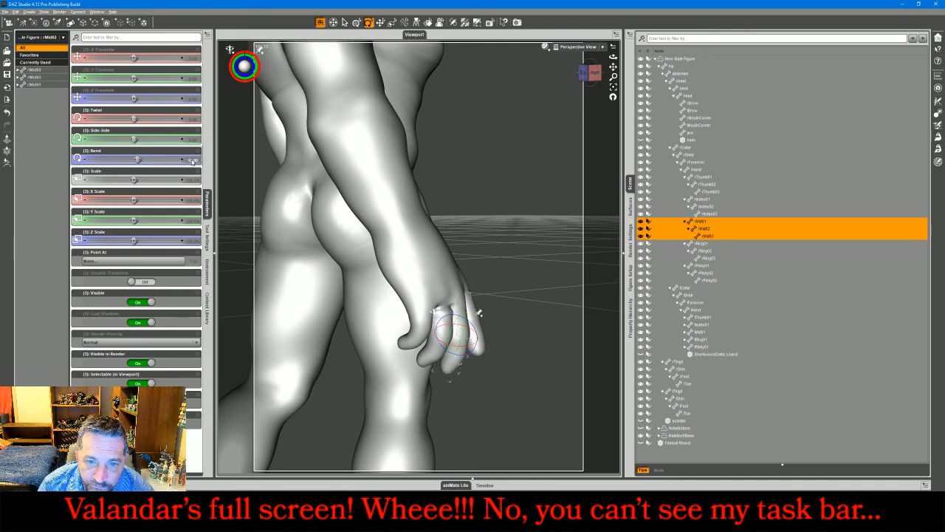
Step: Bend all three right index finger joints to 8, and ease them back to a very slight curl of about 2
click(707, 199)
shift+click(715, 214)
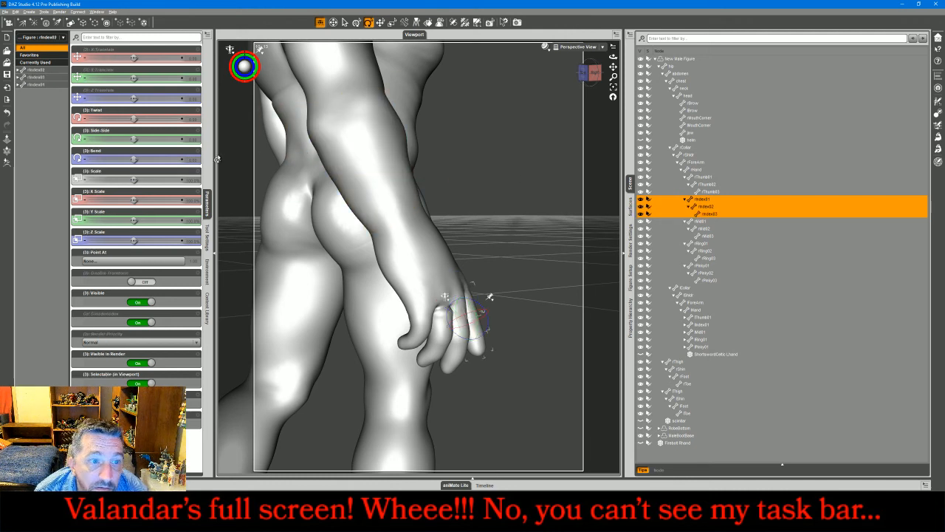
click(194, 159)
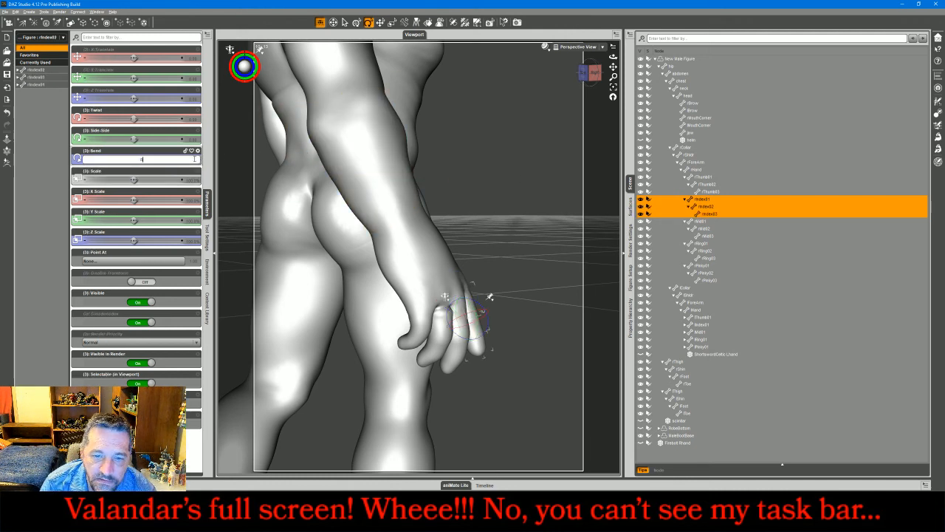
text(8)
key(Return)
drag(595, 74, 389, 165)
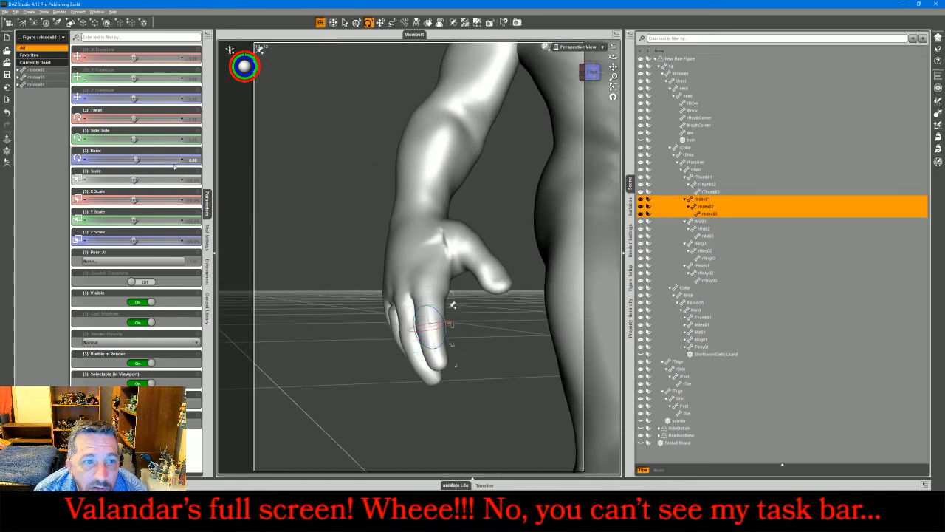
drag(136, 158, 134, 159)
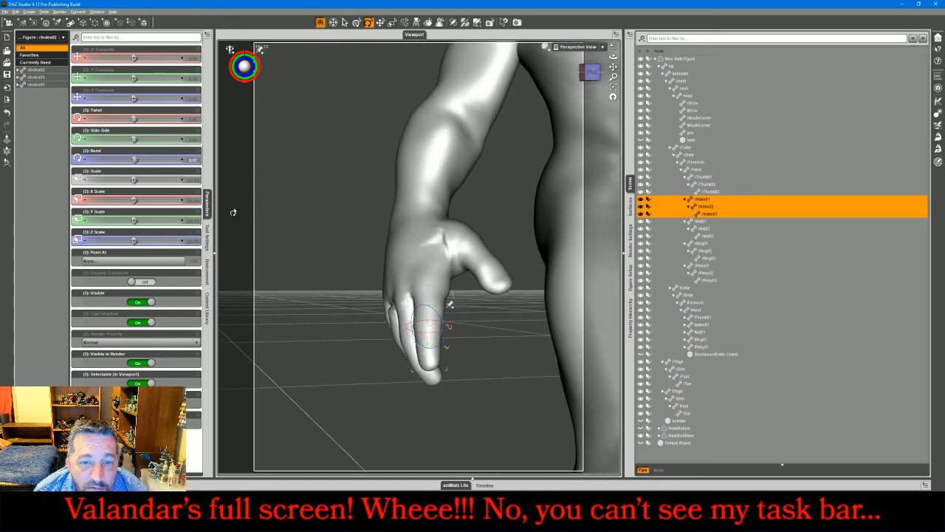
Step: Rotate the right thumb's base joint toward the fingers and slightly bend its two outer joints together
click(452, 234)
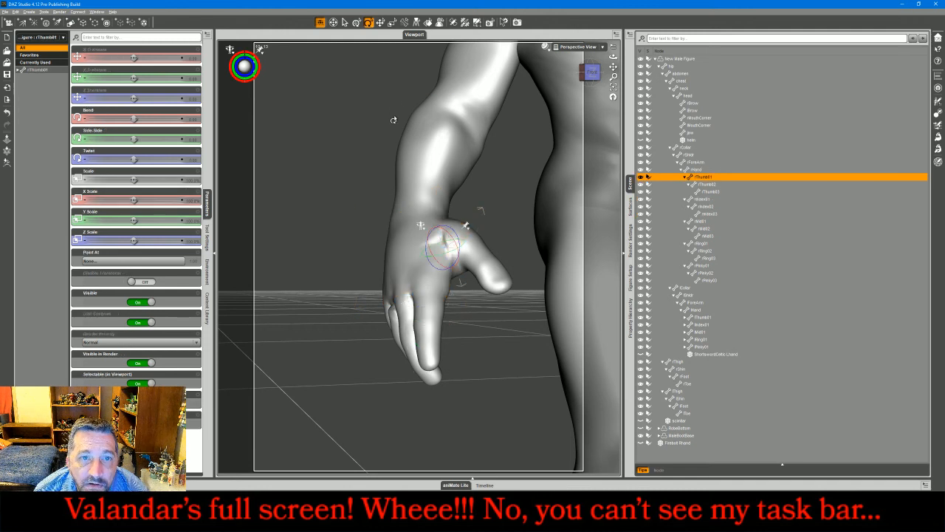
mouse_move(448, 254)
mouse_down()
mouse_move(452, 237)
mouse_move(452, 255)
mouse_up()
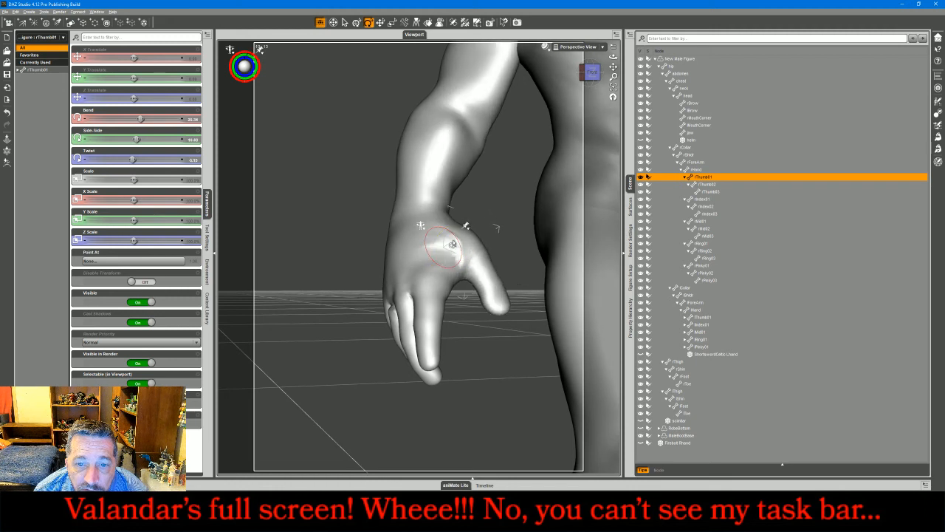
click(489, 291)
ctrl+click(494, 301)
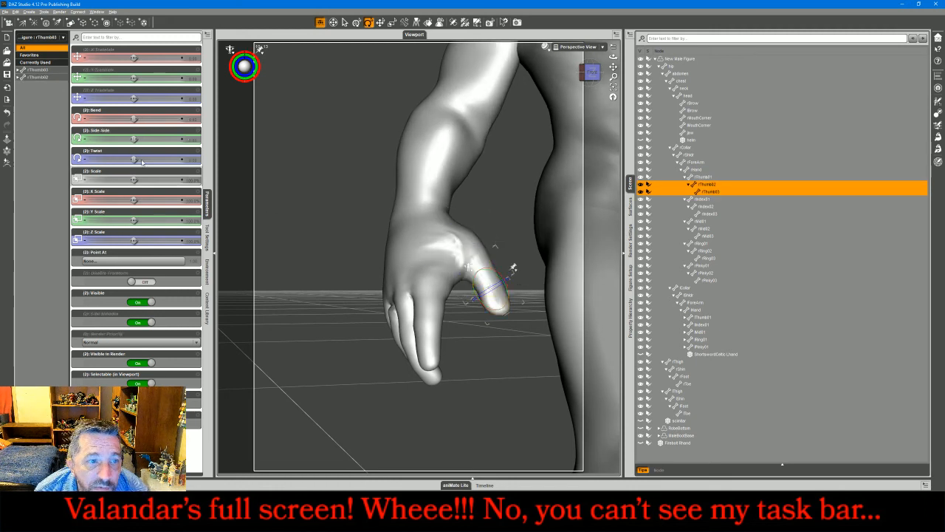
drag(512, 267, 515, 267)
click(290, 181)
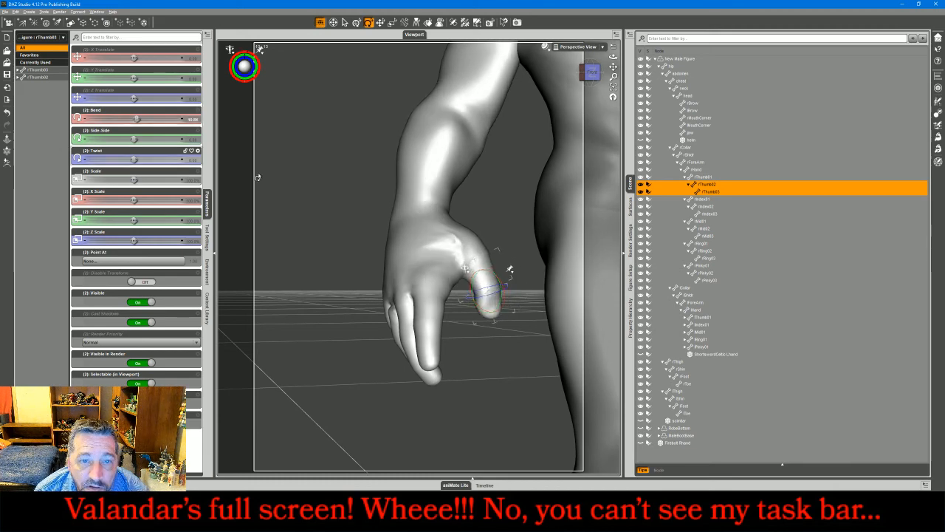
Step: Rotate the left upper arm at the shoulder so the arm swings outward, away from the thigh
mouse_move(592, 79)
mouse_down()
mouse_move(573, 78)
mouse_move(600, 82)
mouse_move(587, 79)
mouse_up()
click(614, 89)
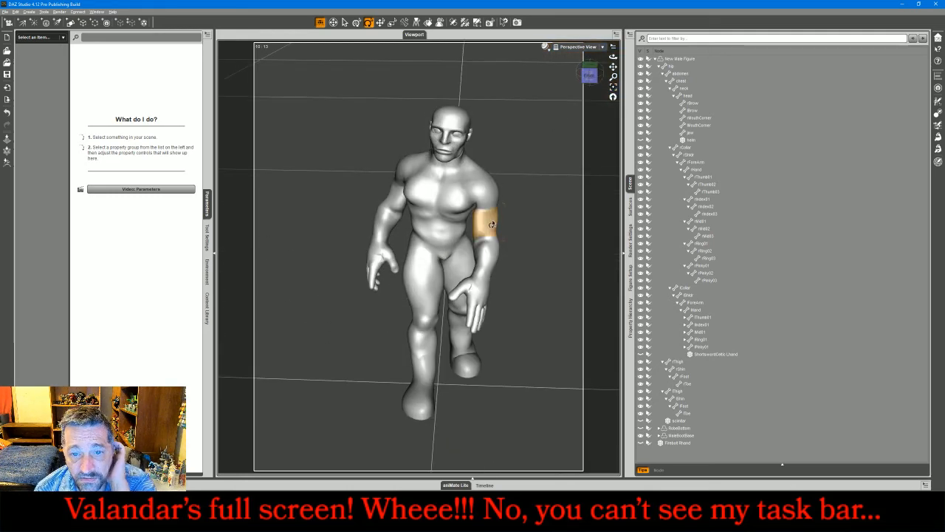
click(500, 219)
drag(502, 214, 503, 209)
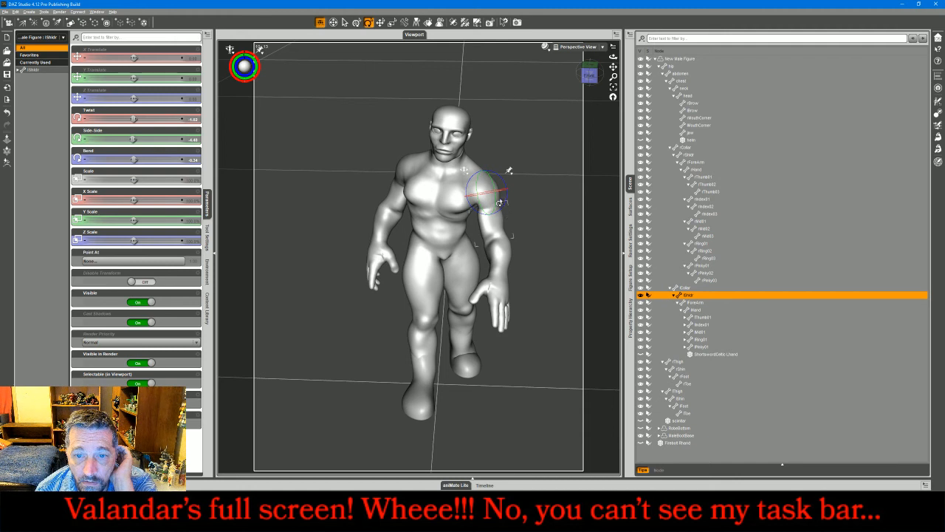
Step: Fine-tune the left upper arm's rotation and angle the left hand sideways at the wrist, away from the thigh
drag(505, 194, 505, 193)
click(511, 283)
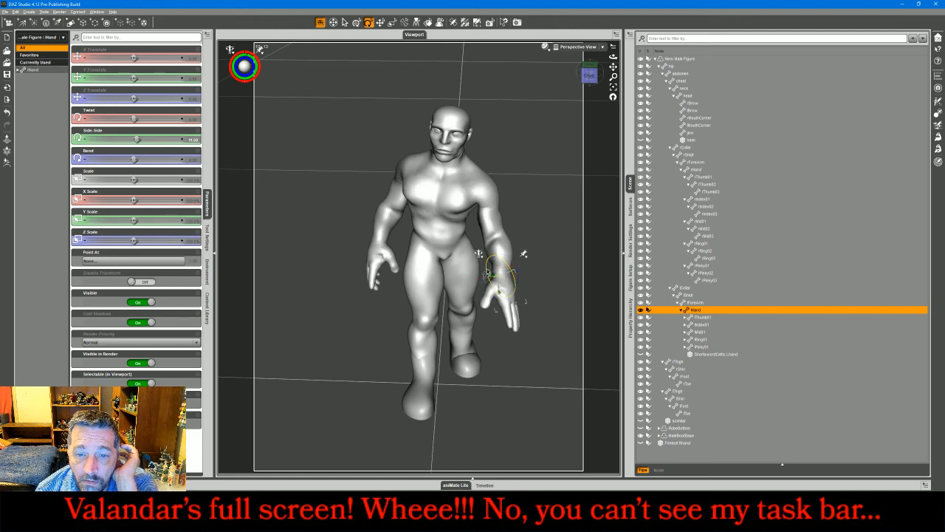
click(535, 204)
Step: Twist and tilt the neck to the side, and rotate the head slightly to balance the tilt
mouse_move(590, 78)
mouse_down()
mouse_move(633, 62)
mouse_move(575, 68)
mouse_move(594, 86)
mouse_up()
click(453, 161)
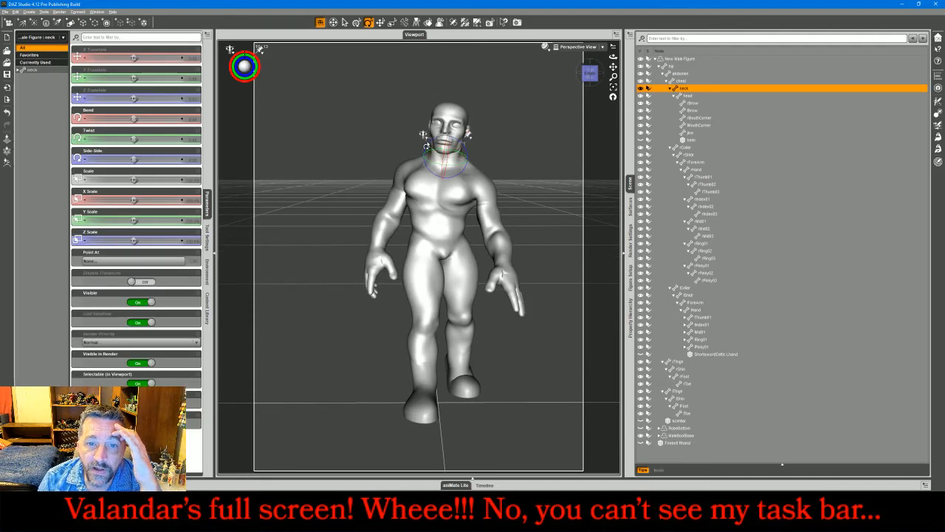
drag(430, 145, 432, 147)
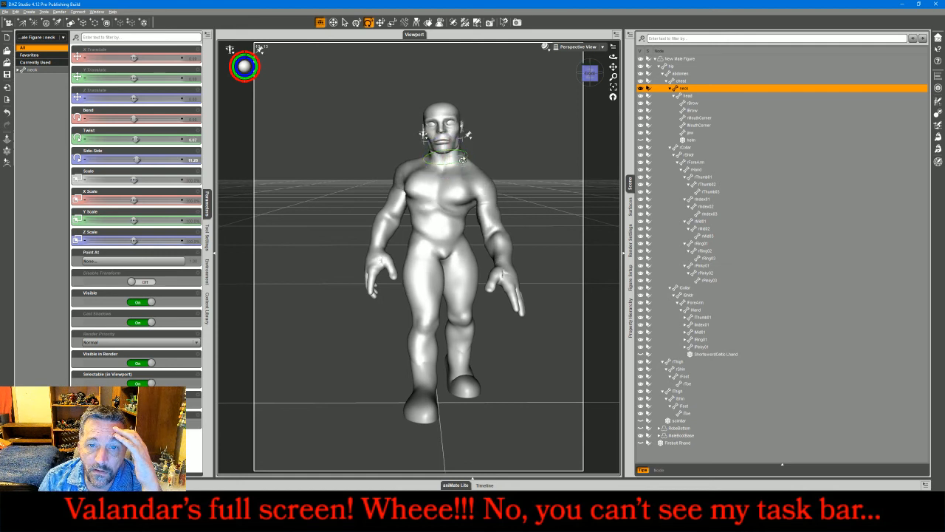
click(464, 122)
drag(460, 128, 460, 130)
click(511, 152)
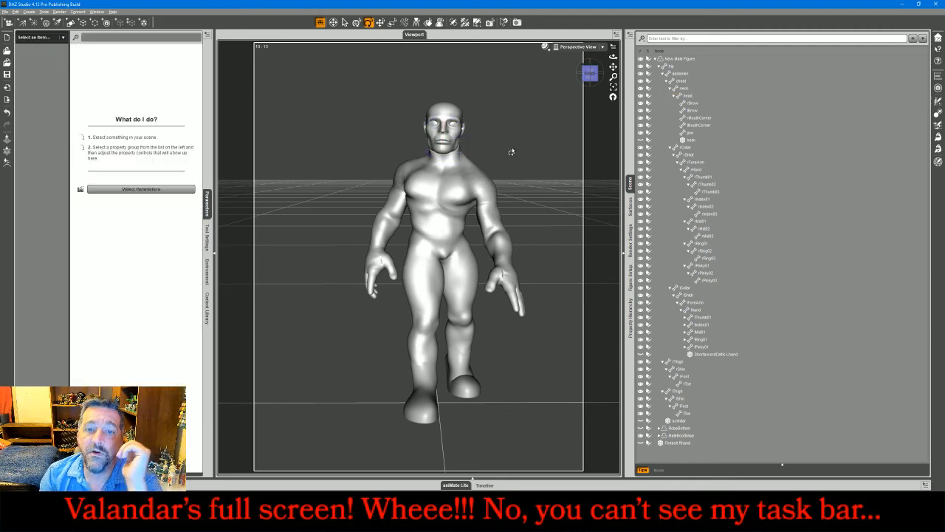
mouse_move(590, 75)
mouse_down()
mouse_move(693, 97)
mouse_move(607, 81)
mouse_up()
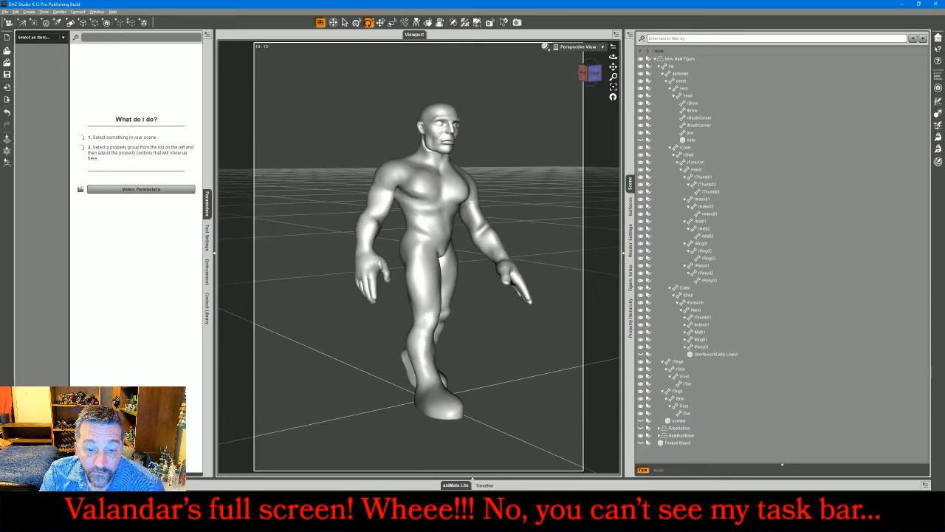
Step: Check the live chat for requests, make the left-hand Celtic shortsword visible, and select it
key(alt+Tab)
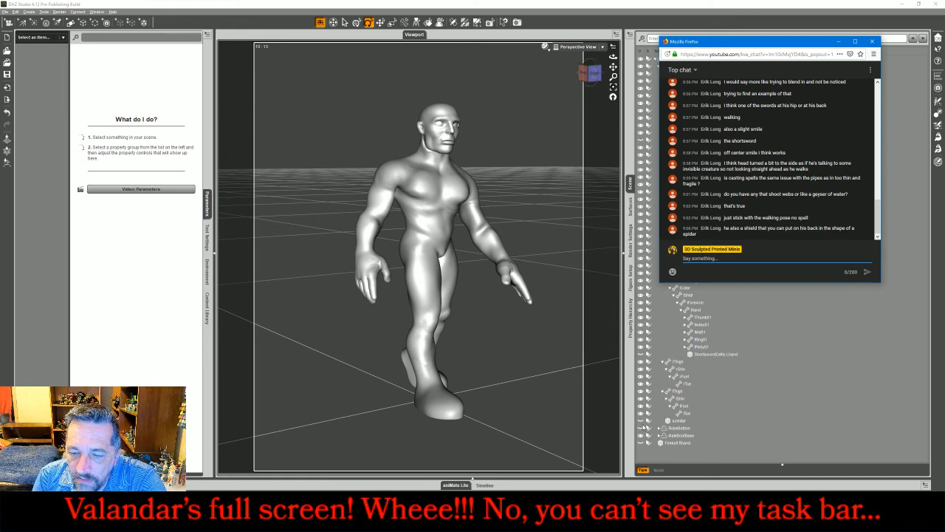
click(644, 427)
click(641, 421)
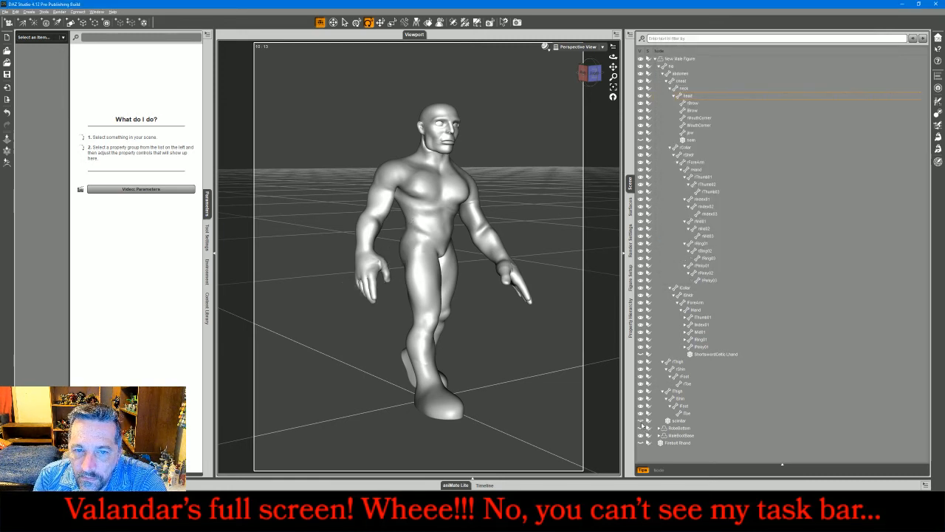
click(641, 354)
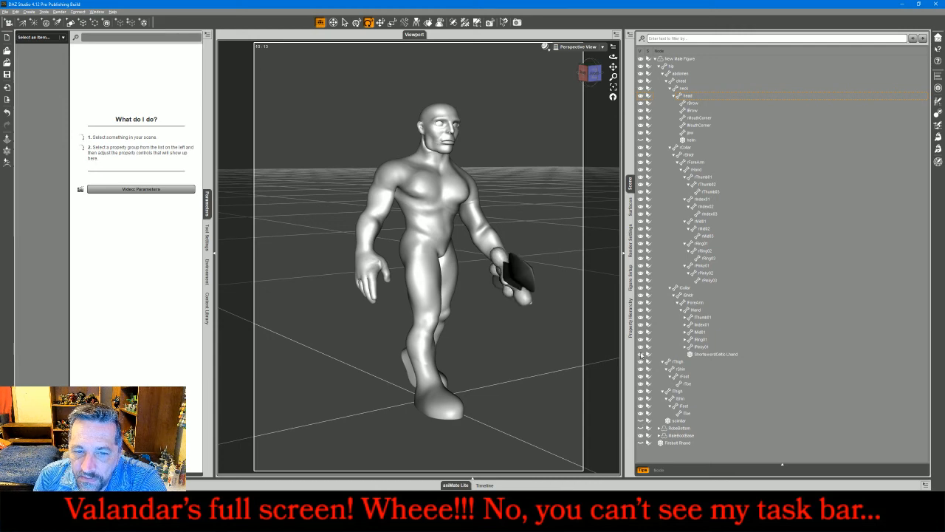
drag(592, 74, 521, 79)
click(358, 288)
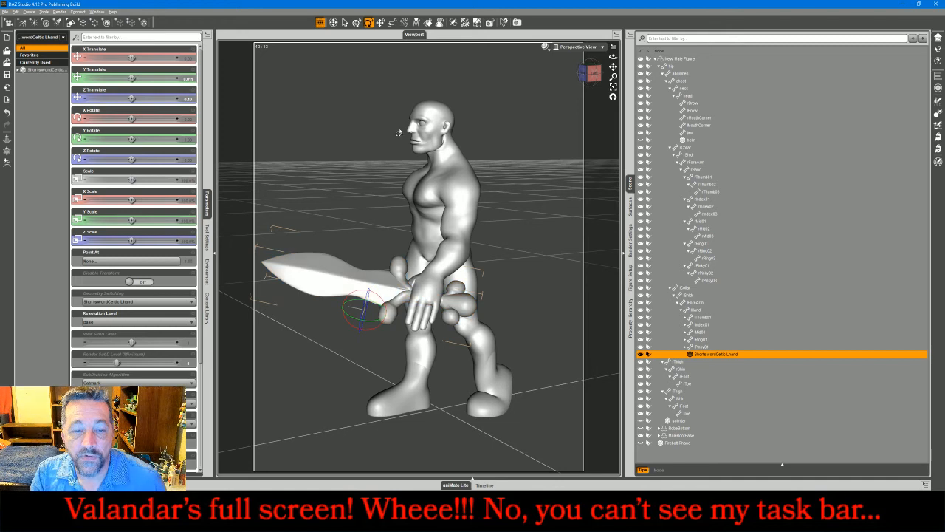
Step: Move the shortsword's center point to its grip in the left hand with the Joint Editor
click(453, 23)
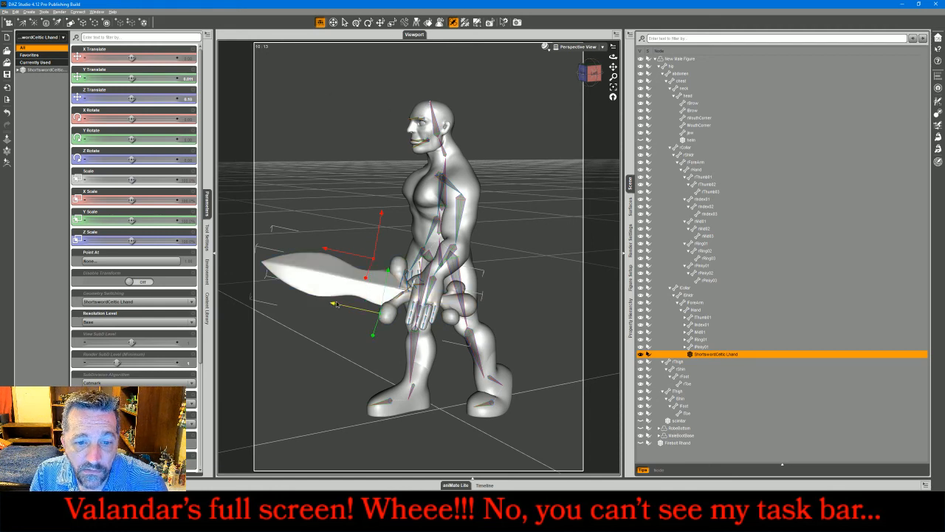
click(597, 82)
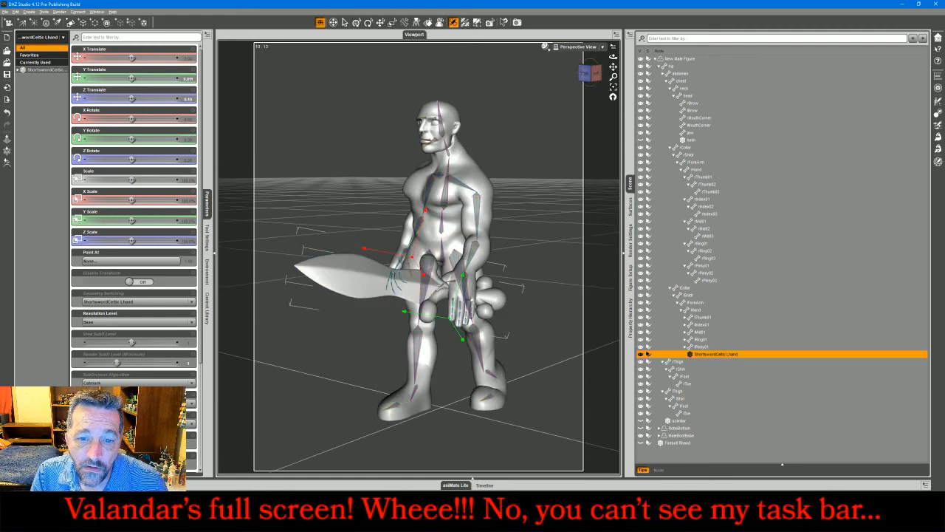
drag(503, 273, 535, 243)
drag(583, 80, 537, 60)
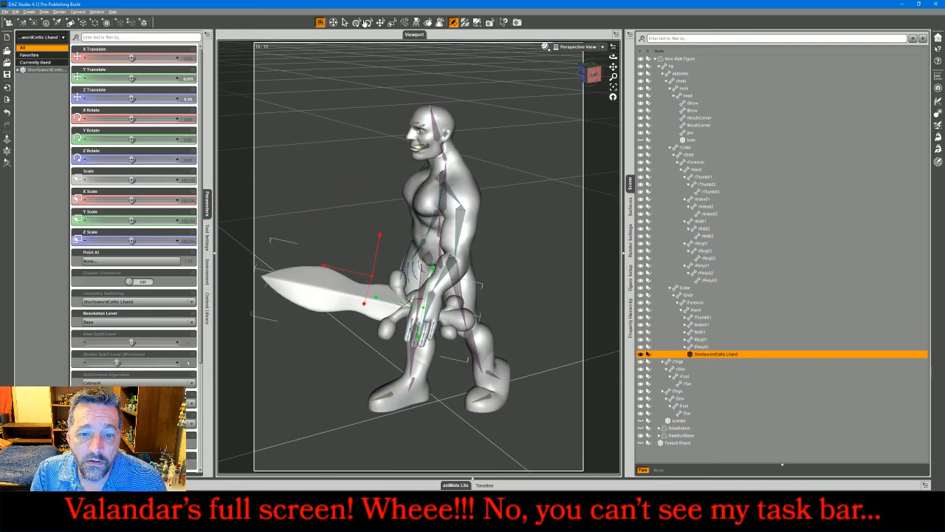
Step: Rotate the shortsword on all three axes to align its grip with the left palm, blade pointing forward and downward
click(368, 22)
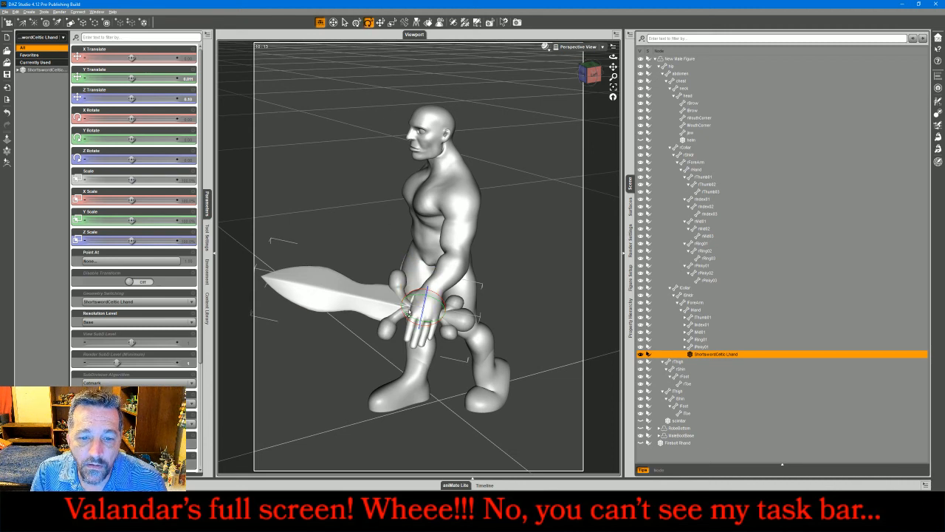
mouse_move(412, 326)
mouse_down()
mouse_move(410, 306)
mouse_move(412, 326)
mouse_up()
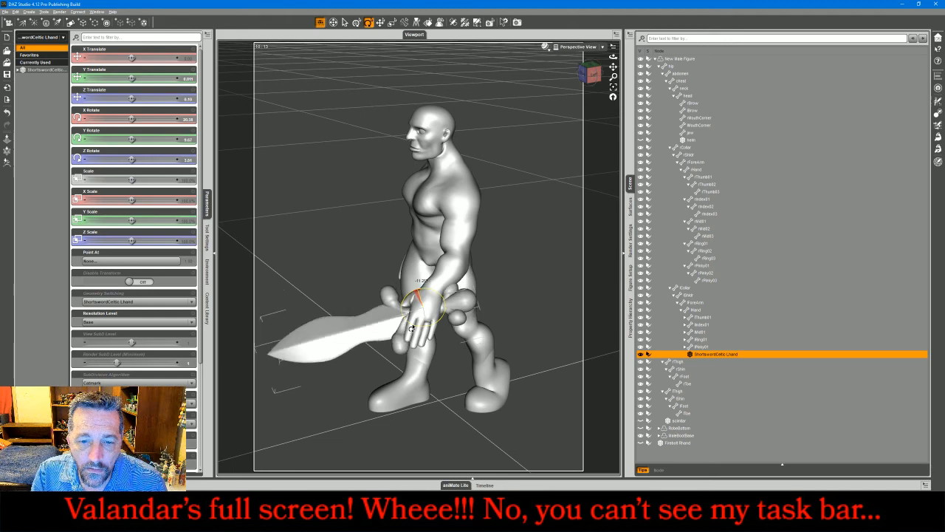
drag(591, 74, 546, 121)
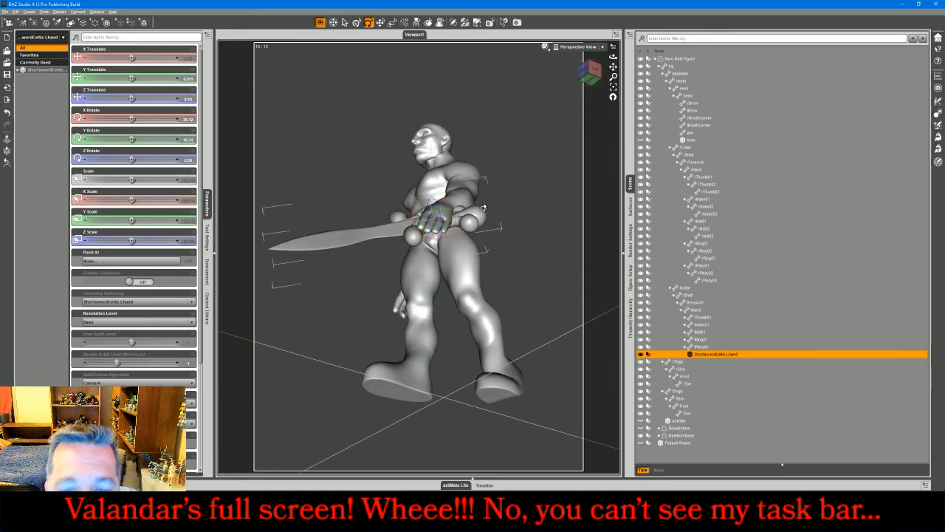
drag(444, 213, 441, 214)
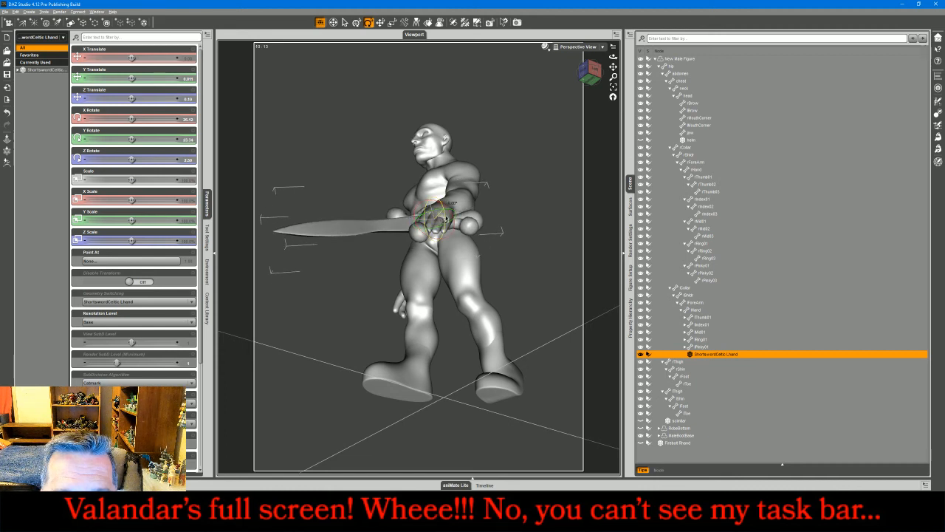
drag(445, 222, 445, 192)
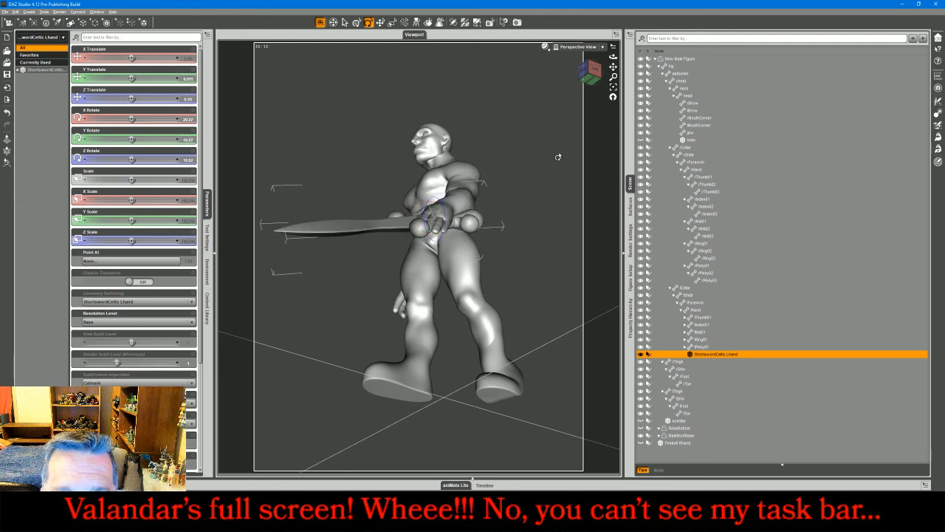
drag(594, 78, 484, 133)
drag(345, 294, 341, 295)
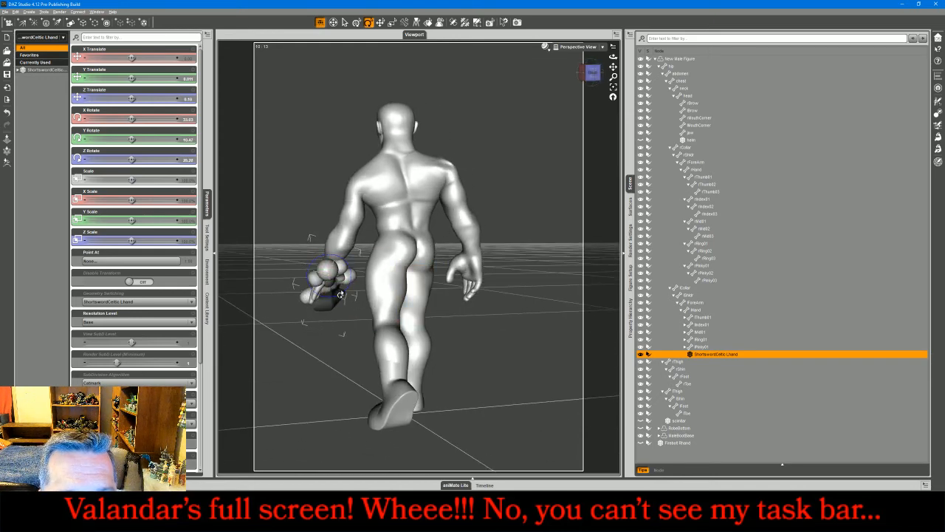
Step: Move the shortsword in small amounts on several axes so its grip sits against the left palm, checking from behind, front and below
click(381, 23)
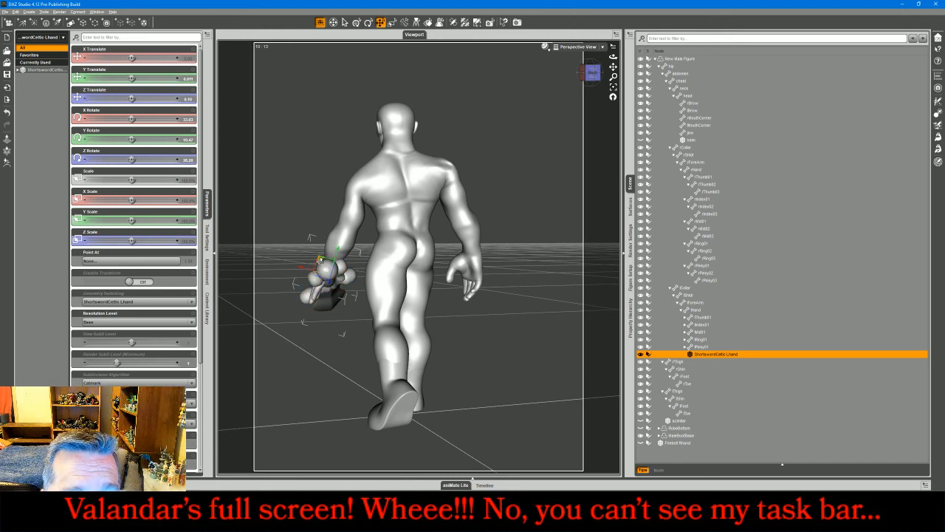
drag(319, 259, 323, 261)
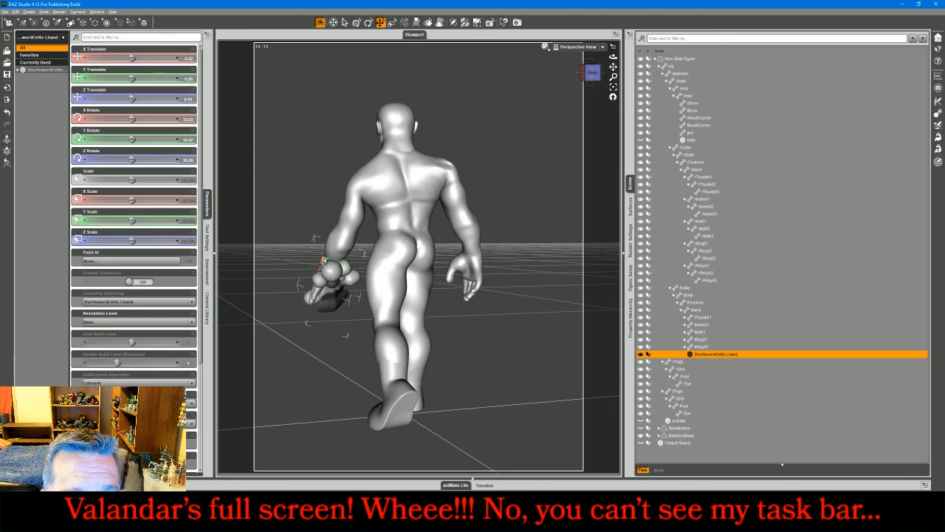
drag(594, 73, 692, 98)
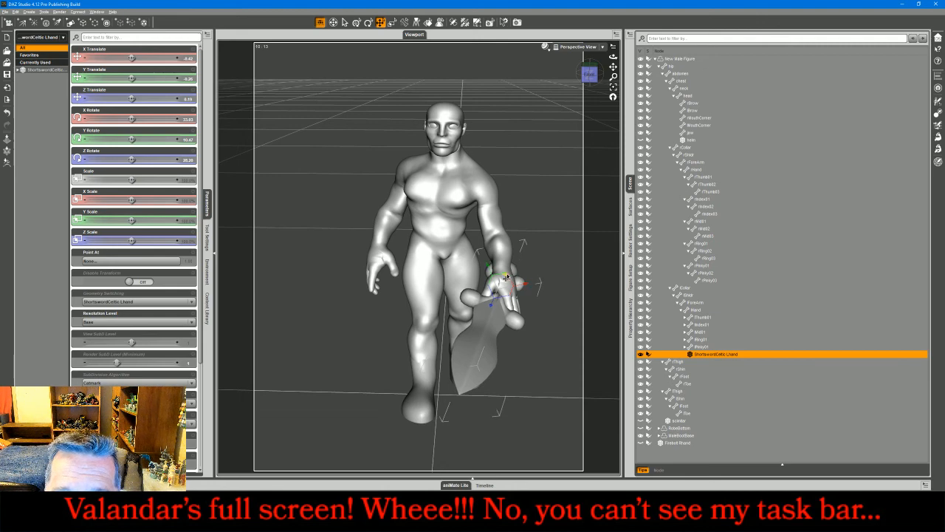
drag(507, 277, 504, 276)
drag(588, 86, 557, 101)
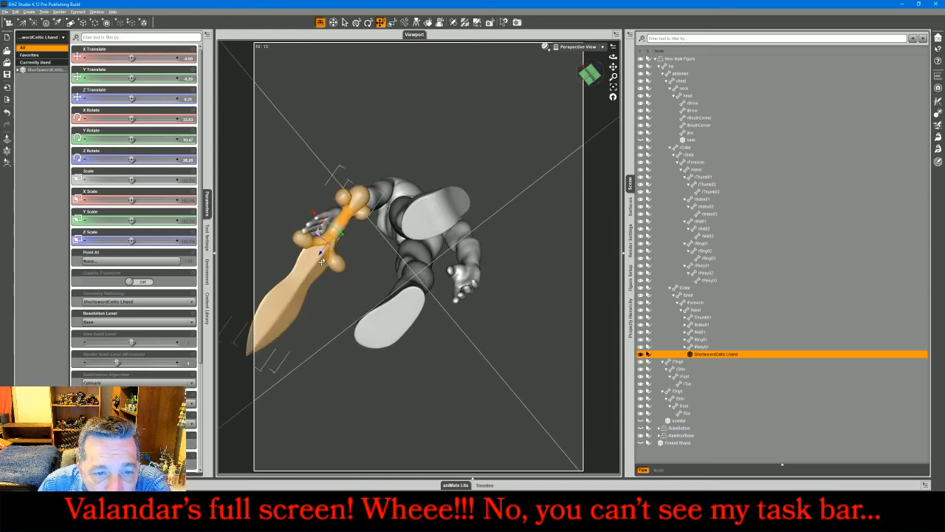
drag(319, 256, 318, 258)
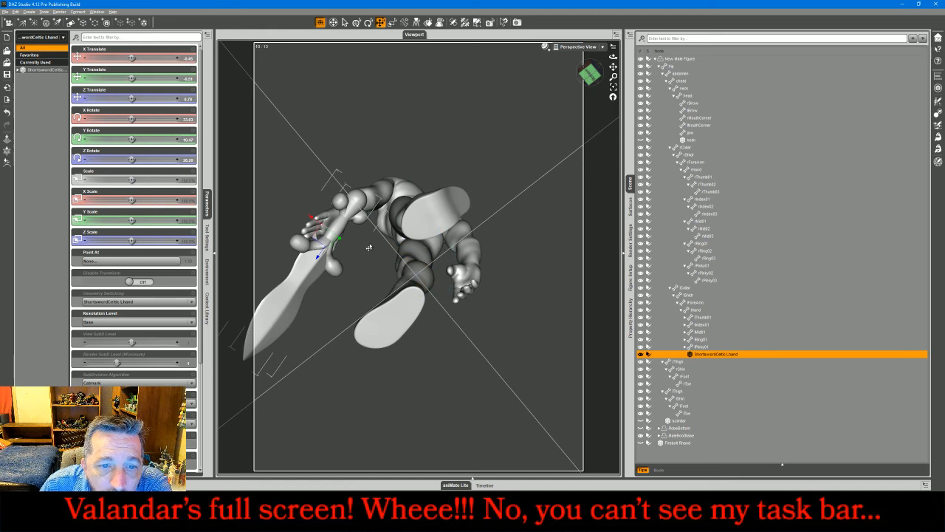
drag(591, 77, 471, 166)
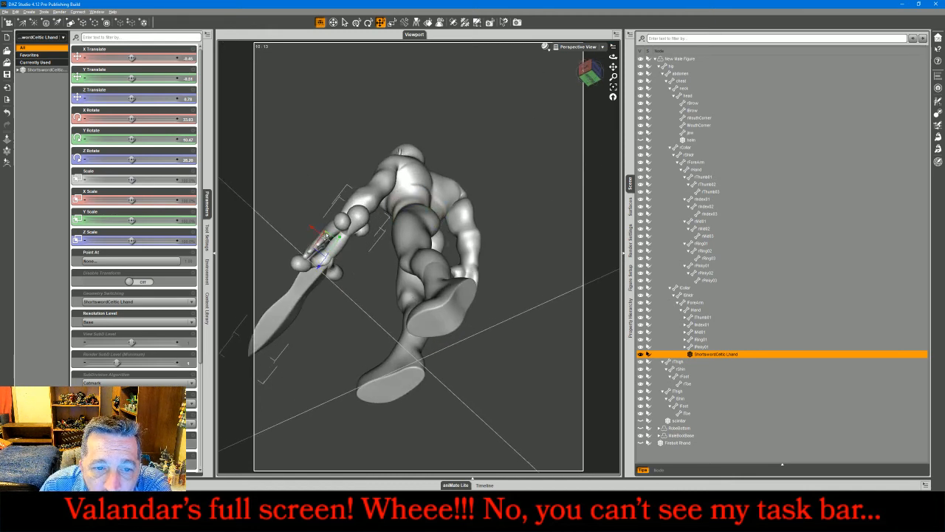
drag(325, 236, 326, 235)
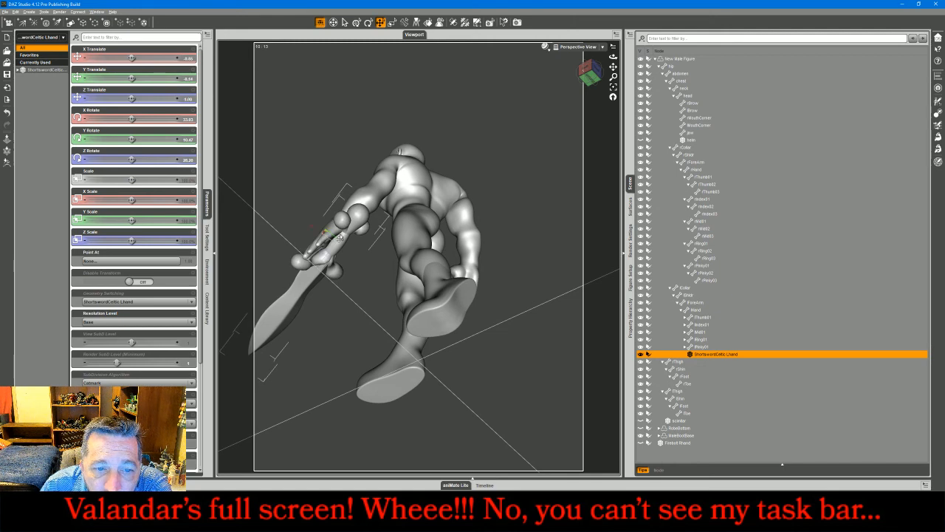
drag(588, 84, 704, 155)
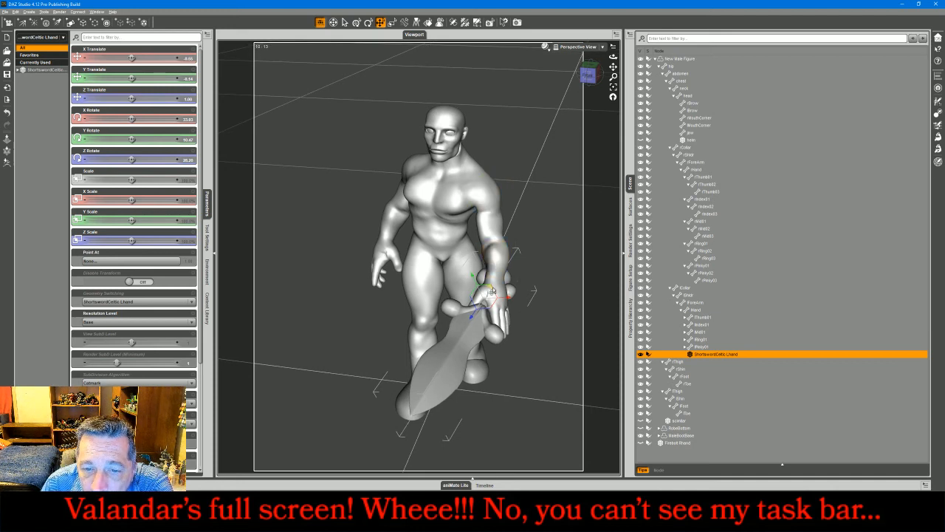
drag(489, 291, 493, 298)
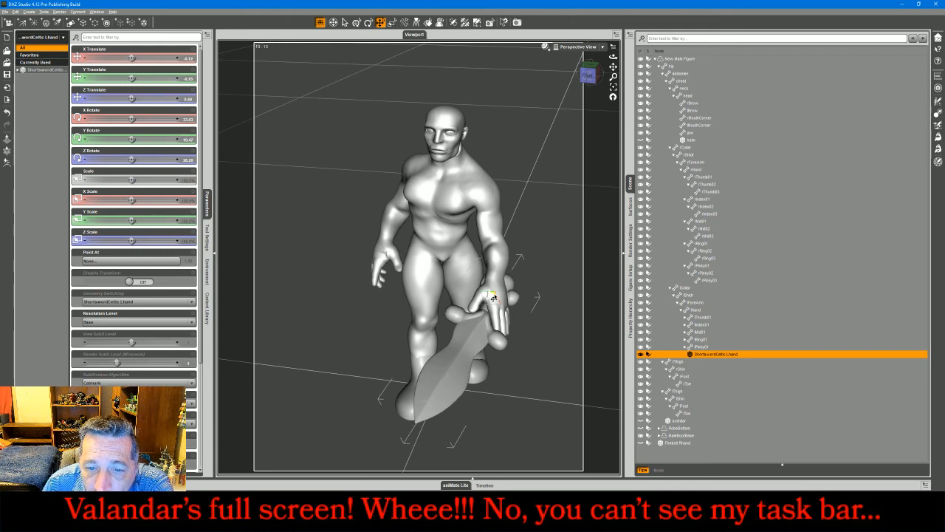
drag(595, 78, 589, 76)
drag(589, 274, 564, 252)
Step: Check the live chat for the head direction, and twist and tilt the head away from the sword hand
mouse_move(290, 521)
click(334, 496)
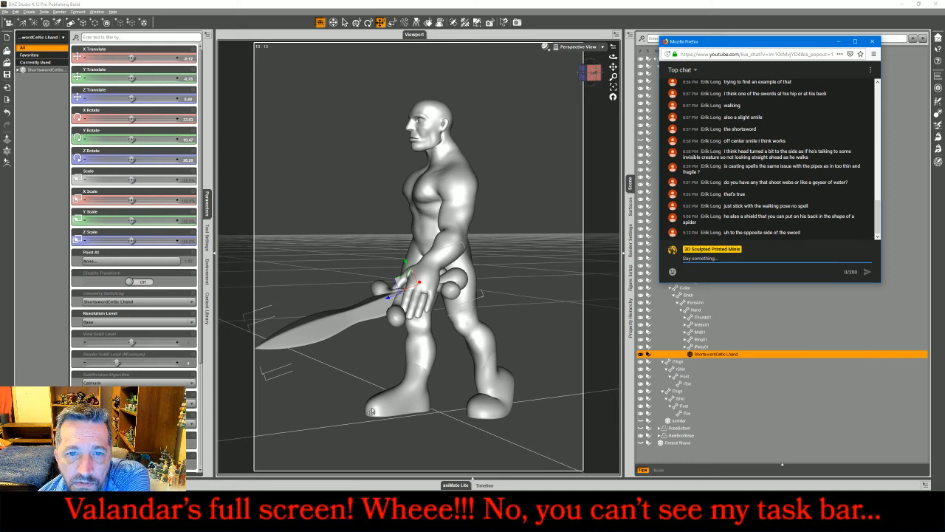
drag(593, 73, 625, 86)
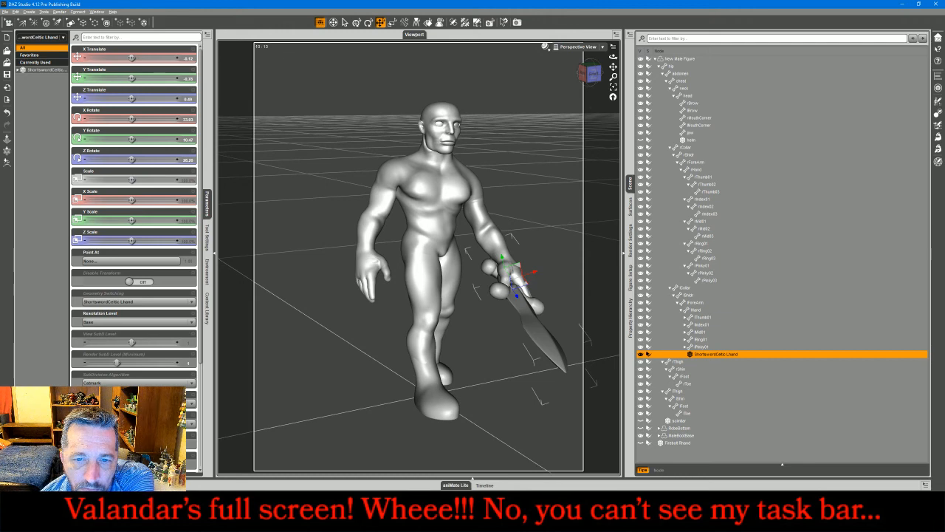
drag(624, 87, 595, 76)
key(alt+Tab)
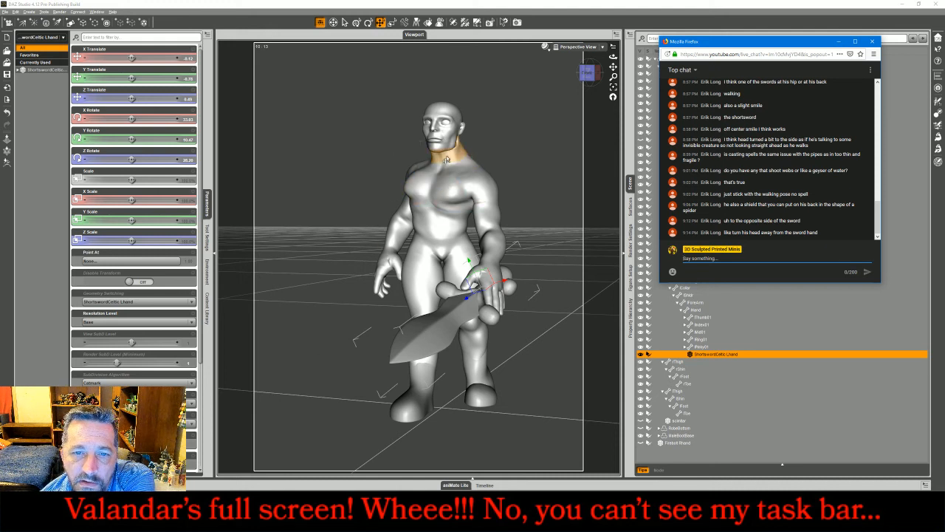
click(442, 108)
click(367, 23)
drag(445, 138, 450, 136)
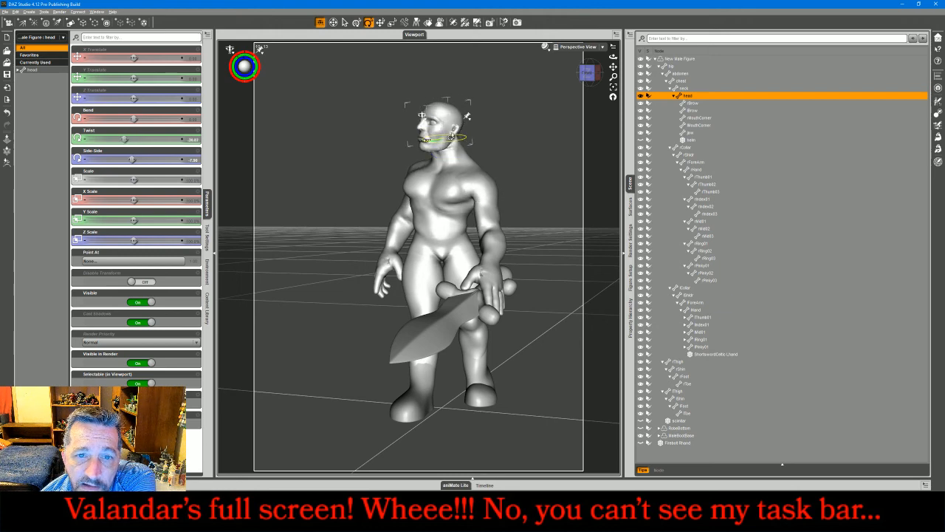
drag(590, 73, 621, 79)
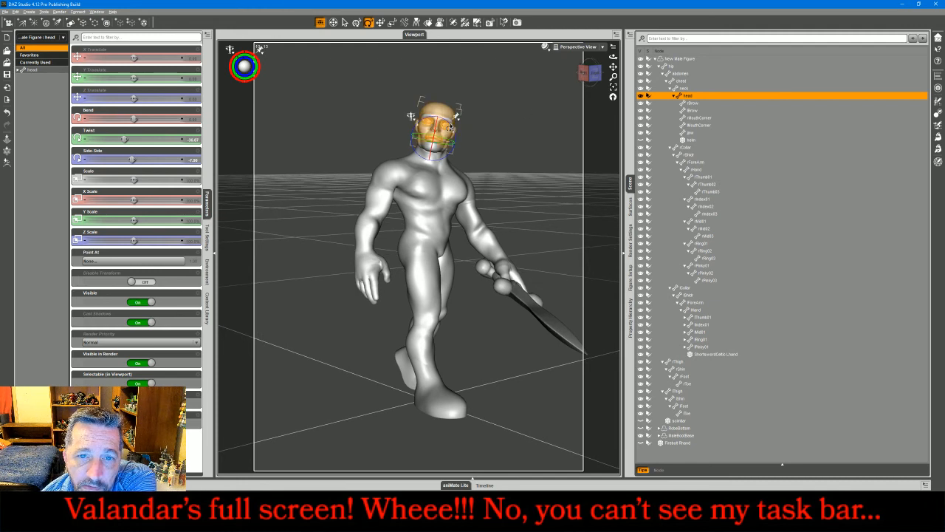
drag(452, 131, 450, 131)
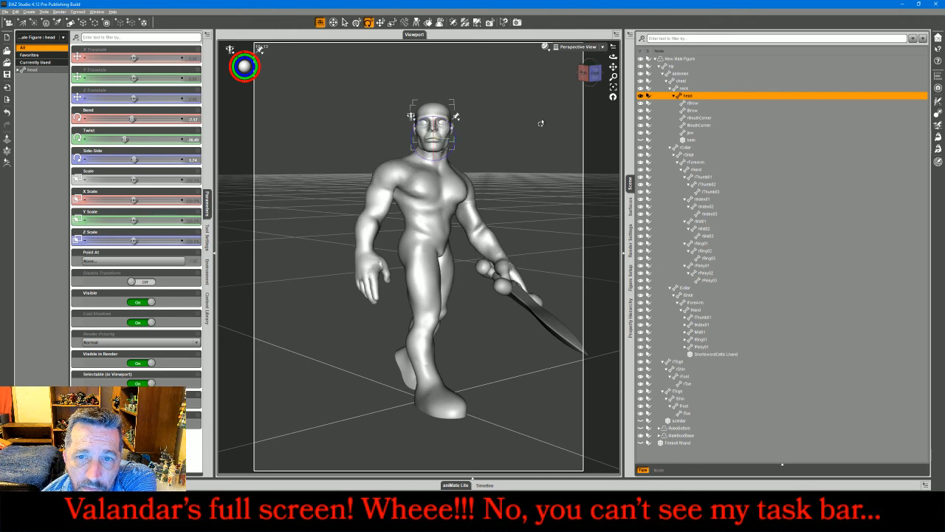
Step: Bend the three joints of the left index finger so it curls around the shortsword's grip just above the guard
drag(593, 82, 525, 96)
click(432, 308)
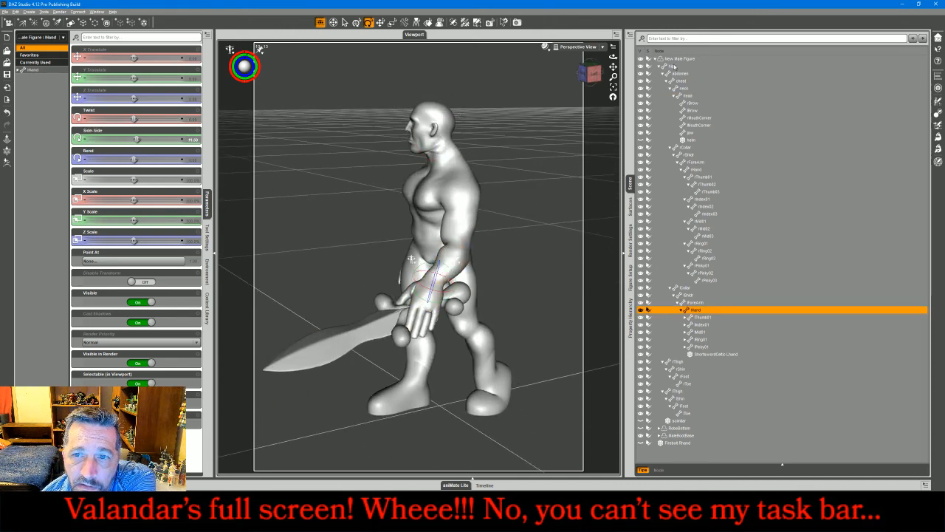
click(613, 87)
drag(599, 83, 624, 57)
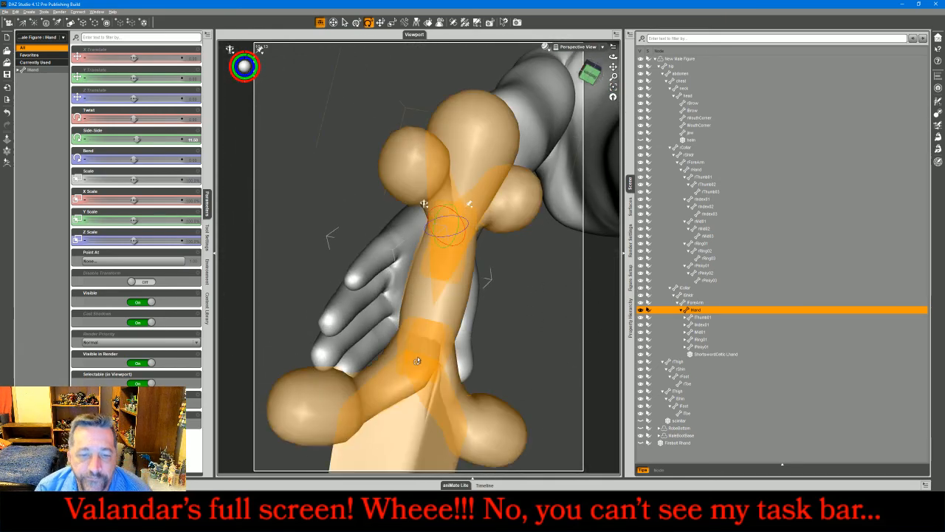
click(387, 330)
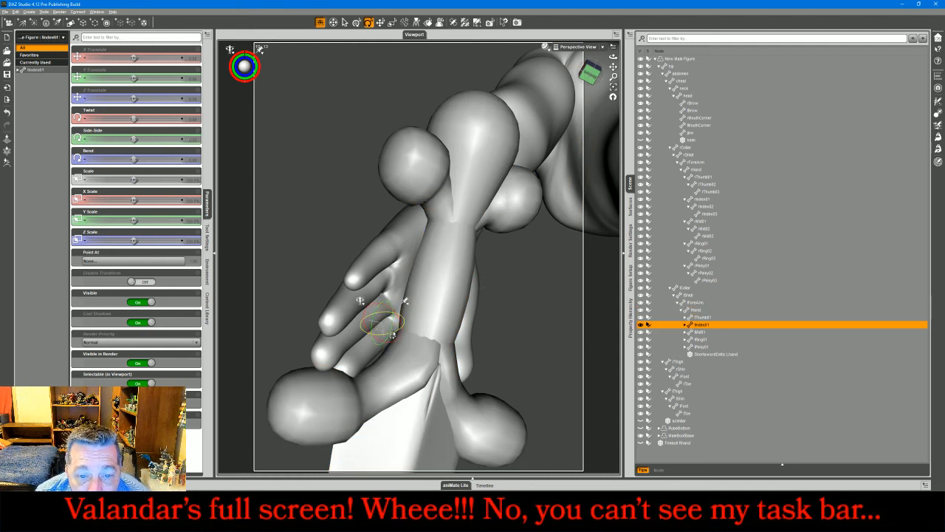
drag(390, 325, 397, 334)
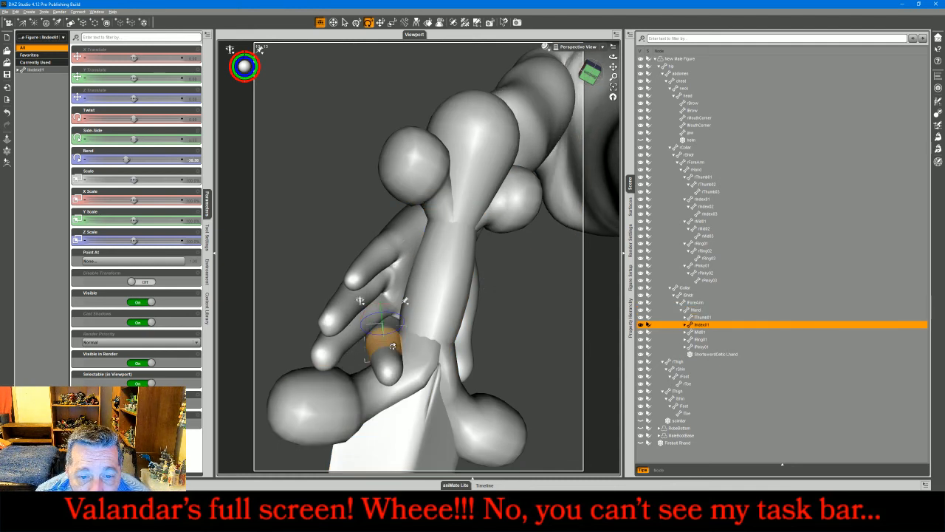
click(396, 352)
mouse_move(396, 355)
mouse_down()
mouse_move(410, 354)
mouse_move(400, 358)
mouse_up()
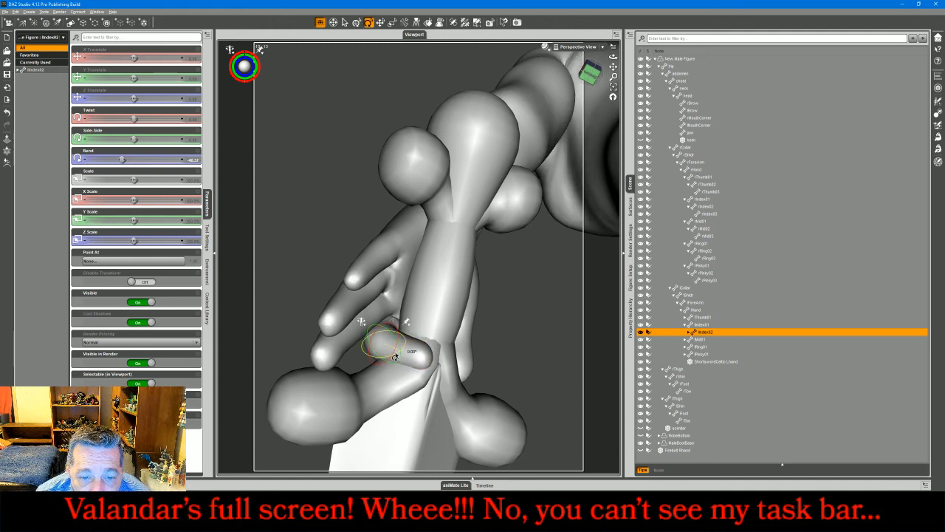
click(410, 359)
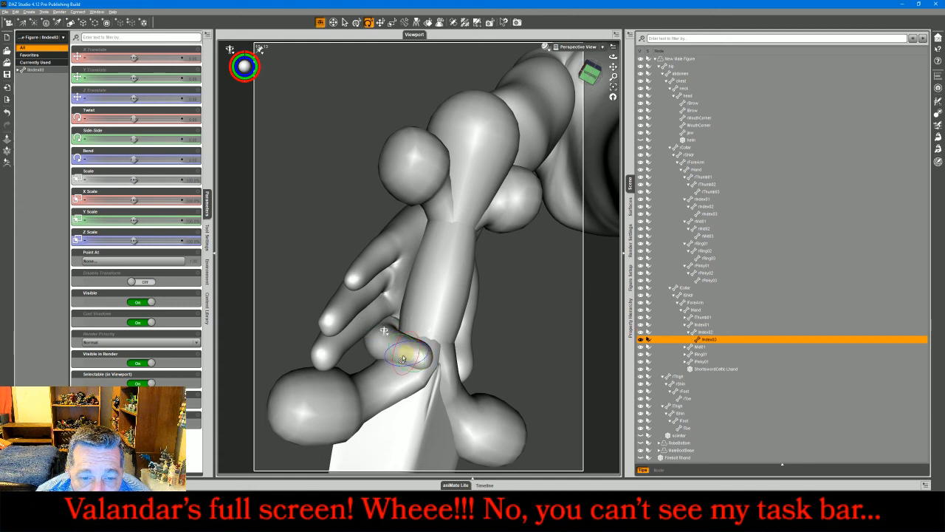
drag(406, 368, 404, 364)
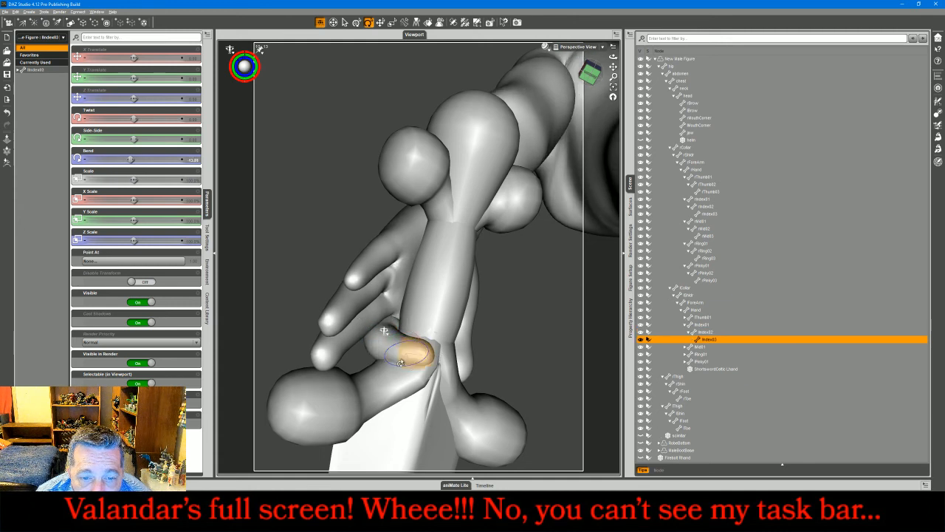
click(389, 352)
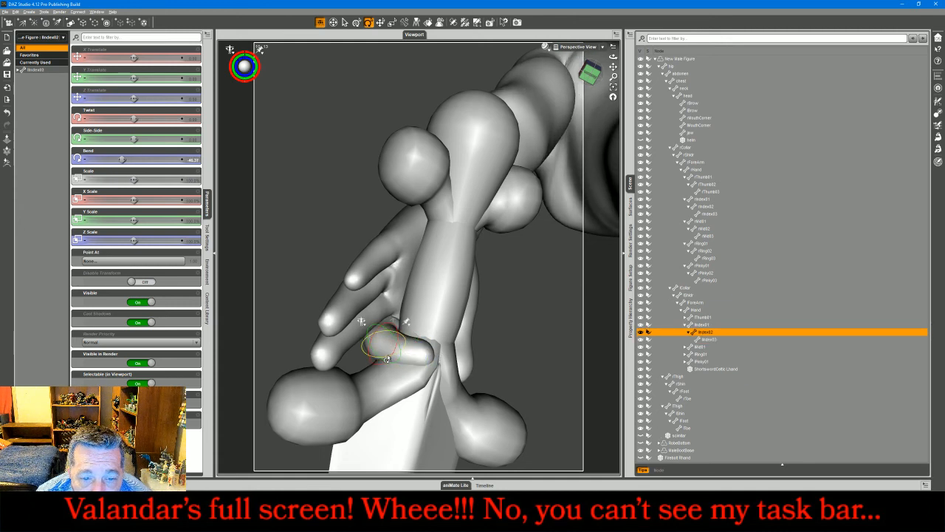
drag(387, 359, 383, 360)
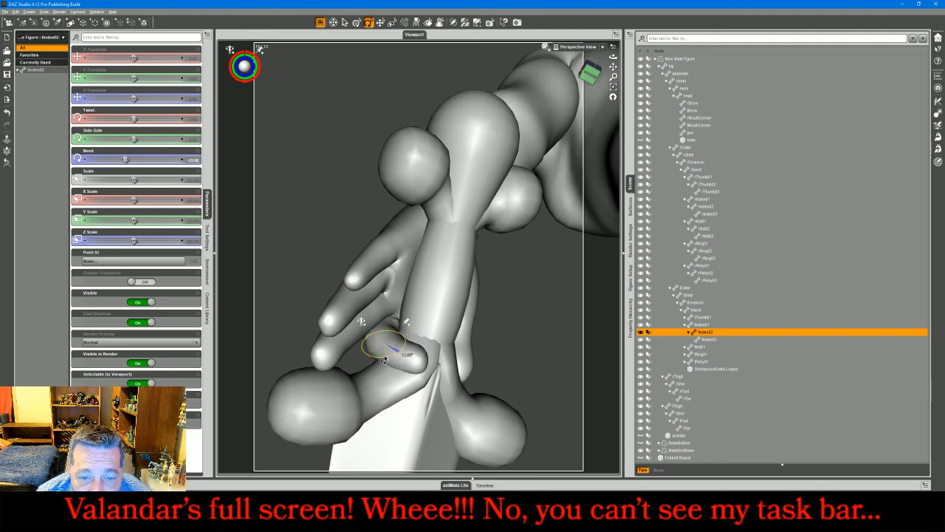
Step: Curl the left middle finger around the shortsword's grip, bending its base, middle and tip joints
click(375, 310)
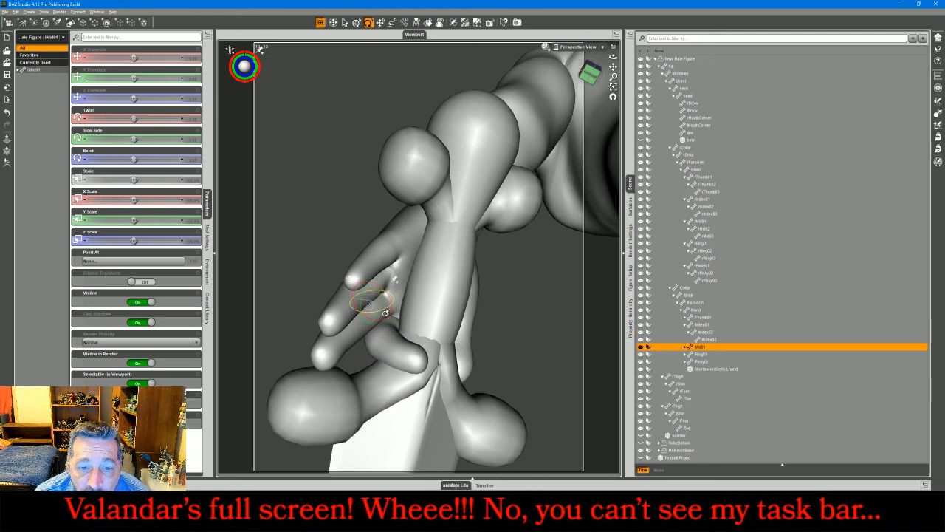
drag(392, 311, 457, 325)
click(412, 329)
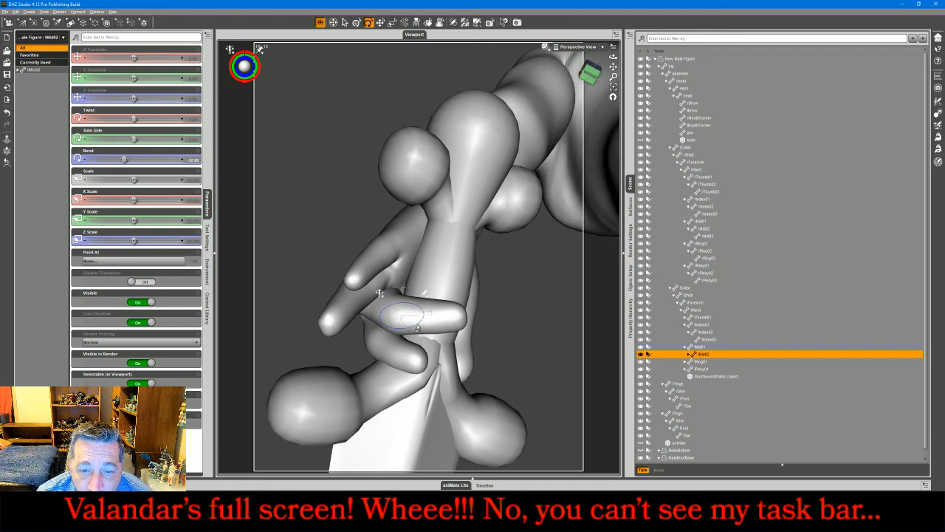
click(458, 325)
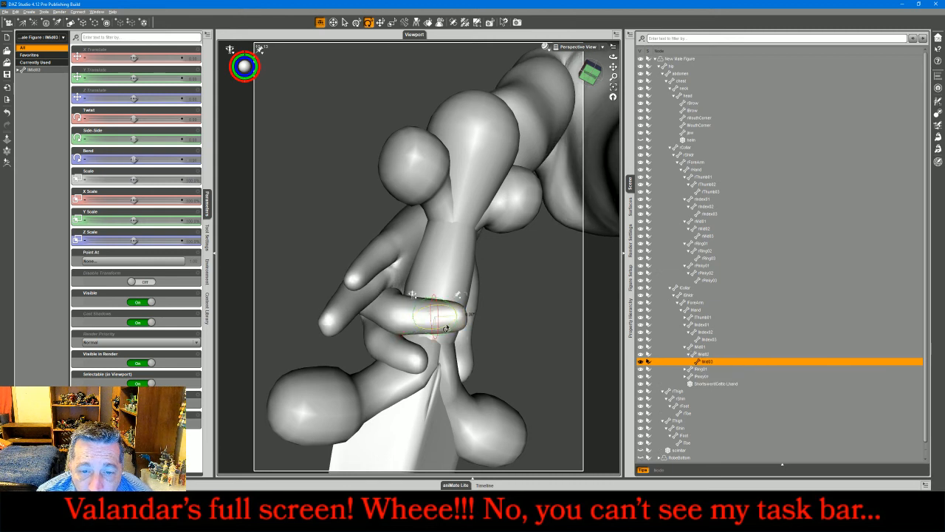
drag(450, 328, 451, 327)
mouse_move(592, 78)
mouse_down()
mouse_move(600, 81)
mouse_move(592, 79)
mouse_up()
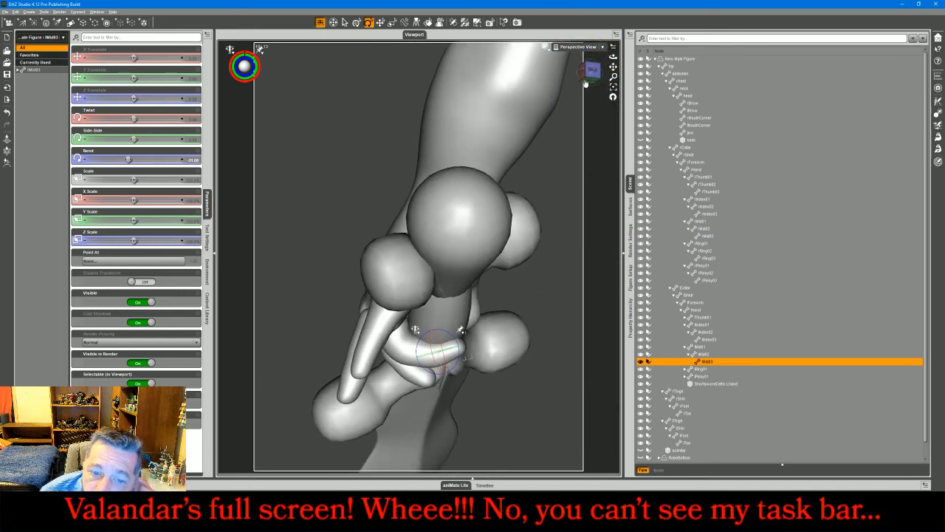
click(413, 360)
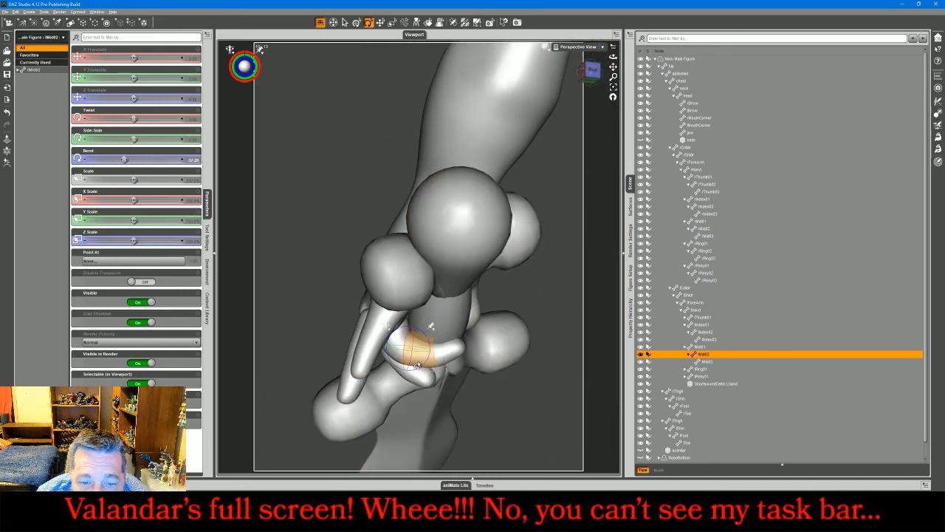
drag(418, 373, 416, 375)
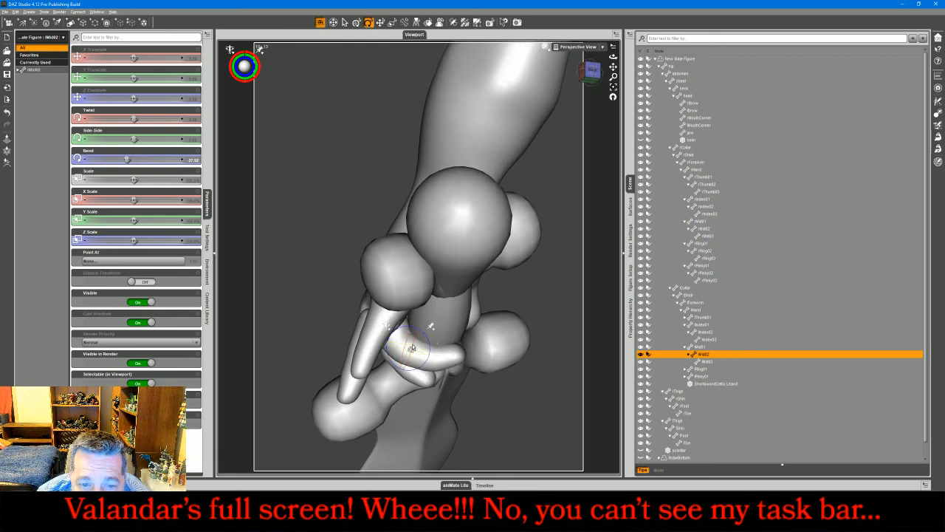
Step: Bend the left ring finger's joints so it wraps around the grip alongside the middle finger
click(366, 328)
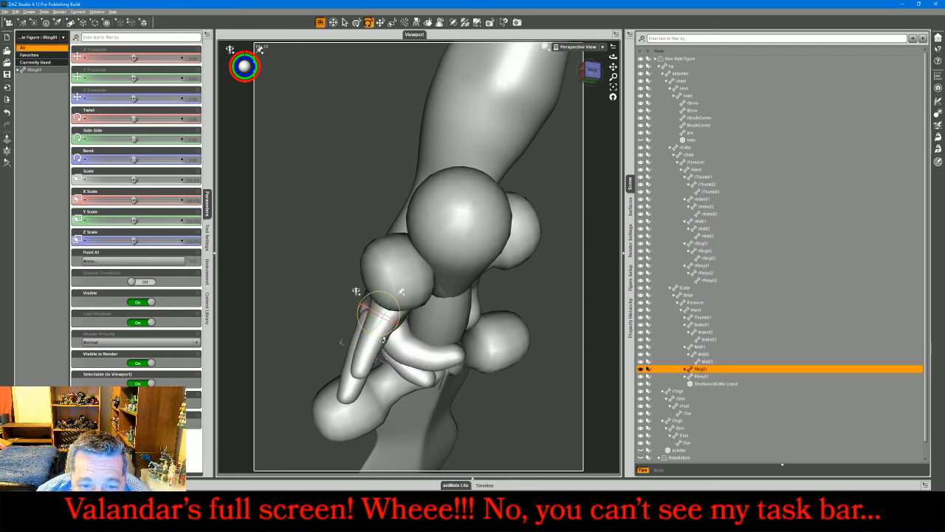
mouse_move(381, 338)
mouse_down()
mouse_move(400, 339)
mouse_move(444, 371)
mouse_up()
click(427, 348)
click(449, 356)
click(433, 316)
drag(422, 359, 422, 361)
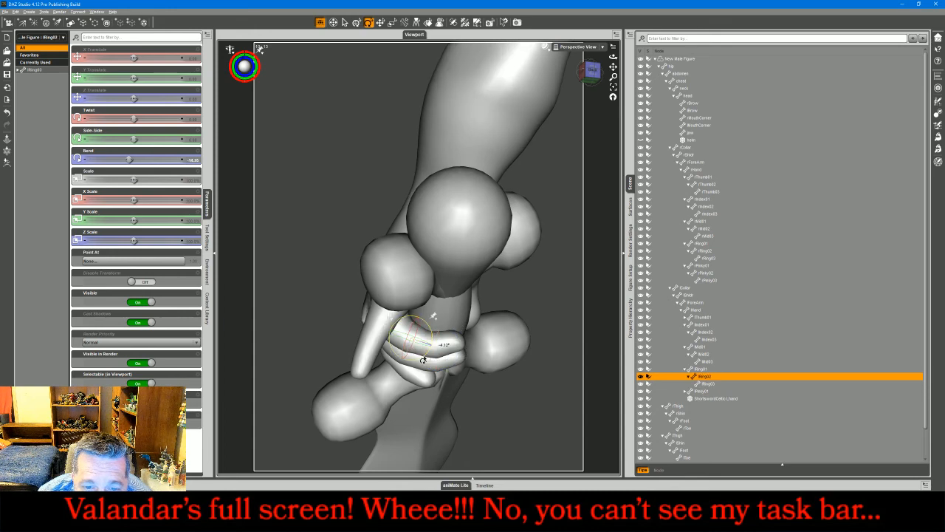
Step: Bend the left pinky's joints around the grip near the pommel, fine-tuning the base joint to match the other fingers
drag(584, 73, 606, 64)
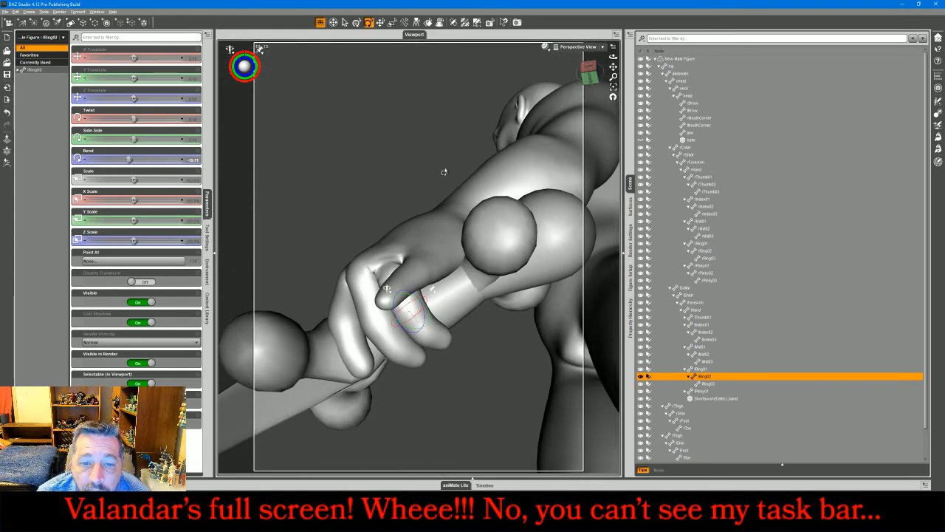
click(415, 282)
drag(412, 288, 446, 300)
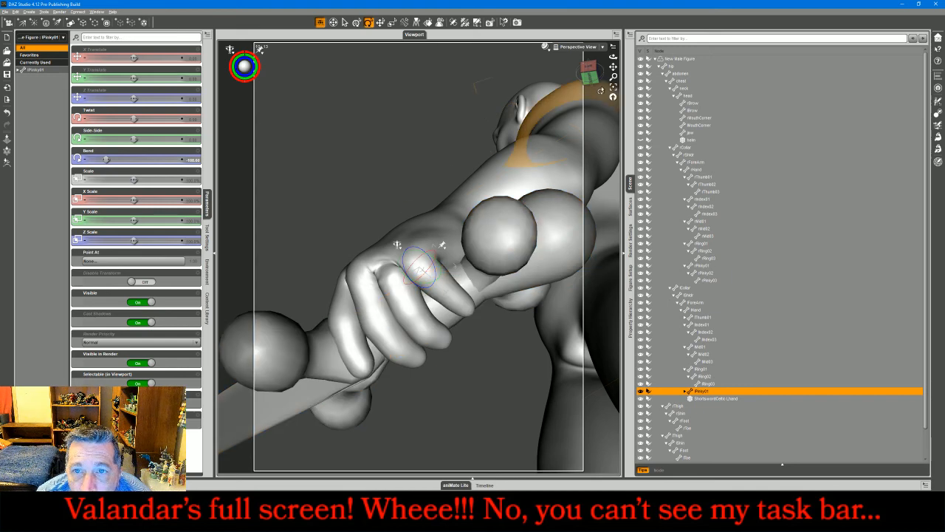
drag(599, 77, 580, 104)
drag(399, 326, 426, 336)
click(427, 317)
click(404, 324)
middle_drag(404, 324, 399, 325)
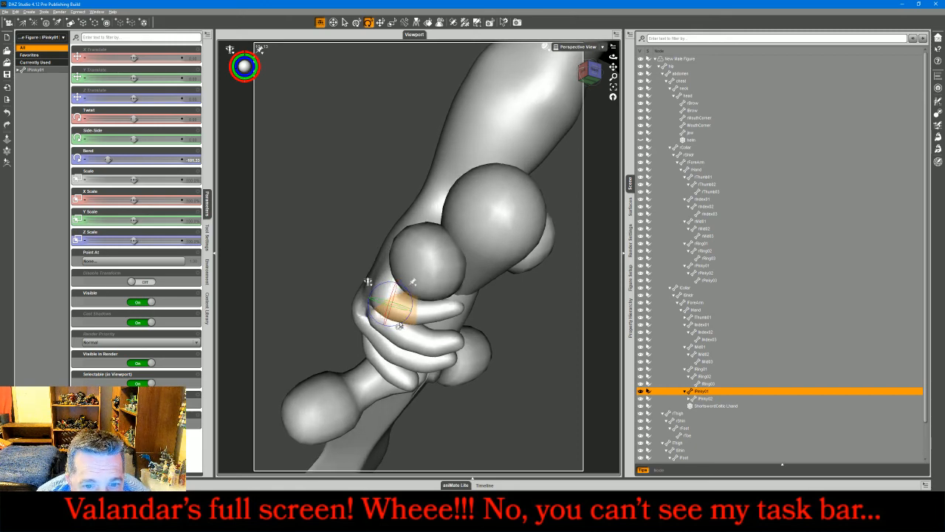
drag(399, 325, 400, 326)
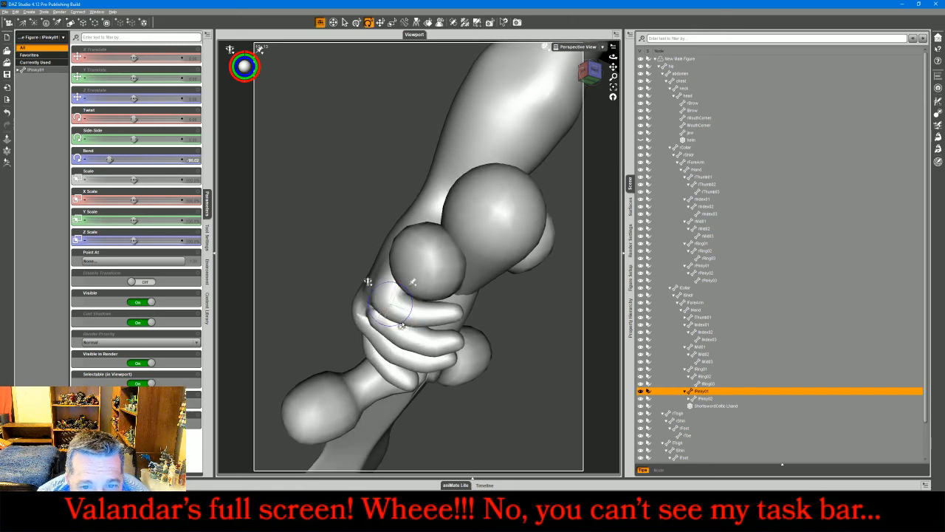
Step: Bend the base joint of the left thumb toward the shortsword's grip, checking it from the inner side and below
drag(591, 79, 586, 70)
middle_drag(363, 255, 564, 160)
click(453, 231)
click(434, 245)
drag(427, 254, 423, 254)
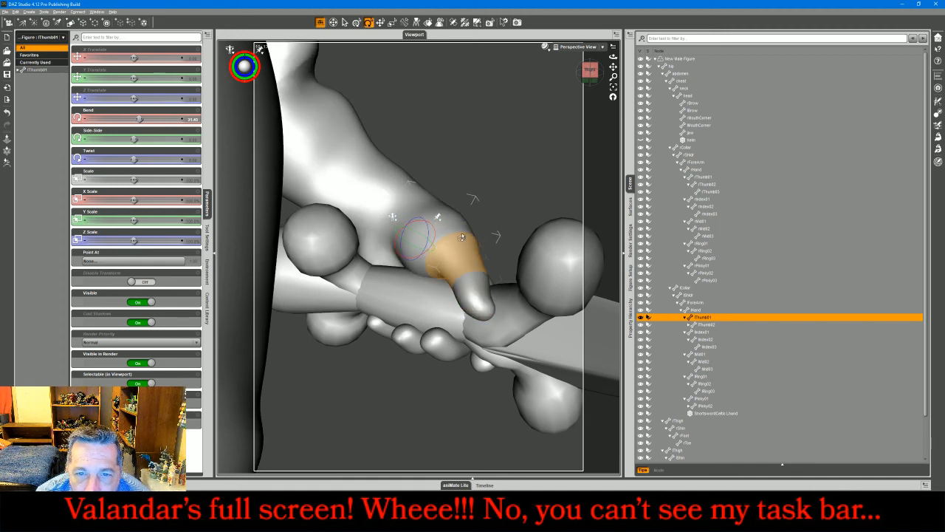
drag(590, 70, 561, 71)
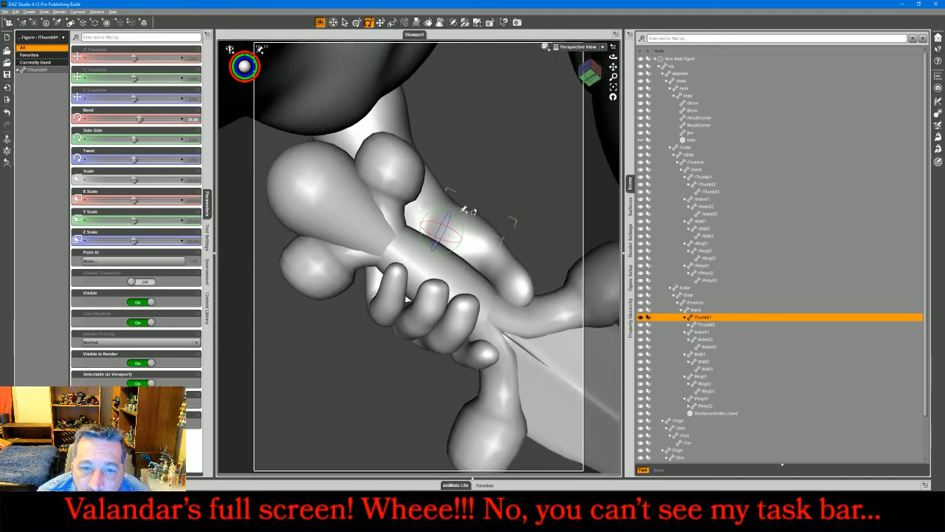
mouse_move(459, 227)
mouse_down()
mouse_move(480, 214)
mouse_move(476, 225)
mouse_up()
Step: Bend the left thumb's tip joint around the grip and turn its base joint slightly side to side
click(509, 274)
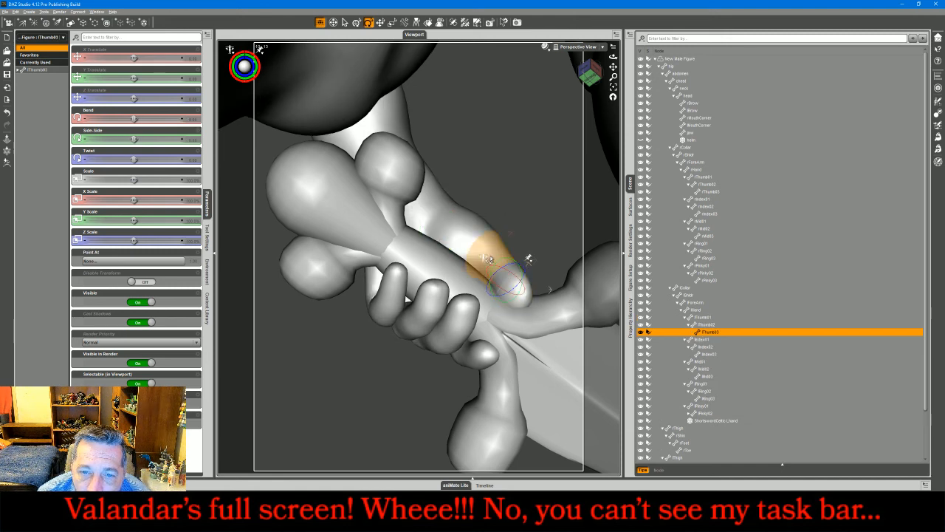
drag(495, 288, 486, 271)
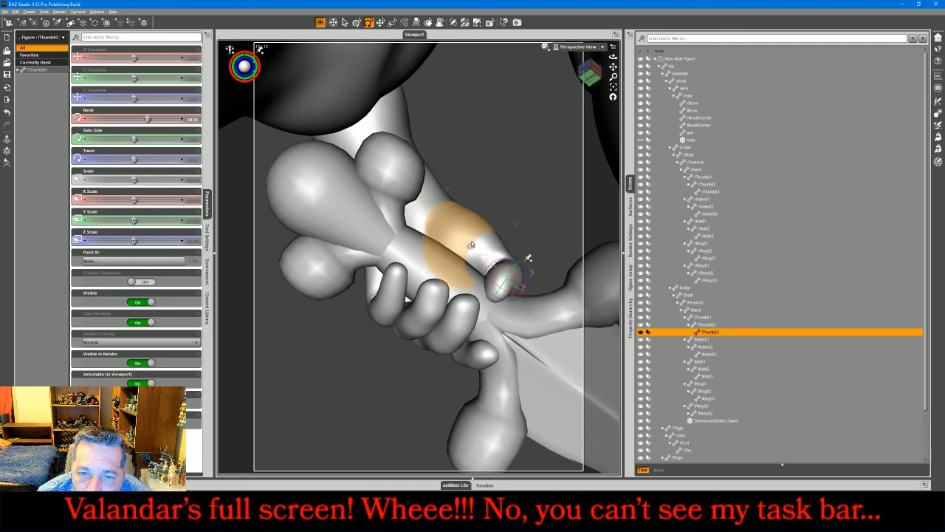
click(471, 244)
drag(448, 238, 466, 231)
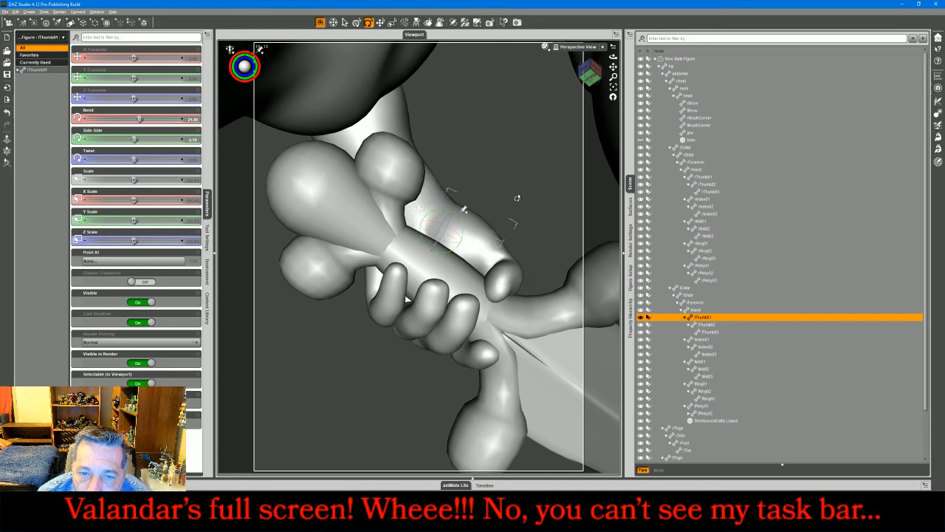
Step: Check the live chat and angle the figure's head slightly downward with a small sideways tilt
drag(589, 74, 579, 104)
click(537, 109)
click(613, 87)
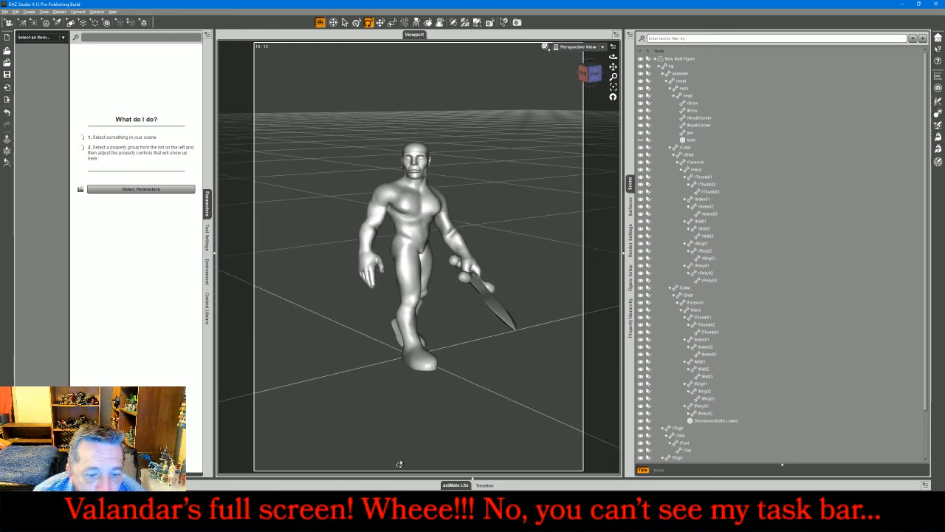
key(alt+Tab)
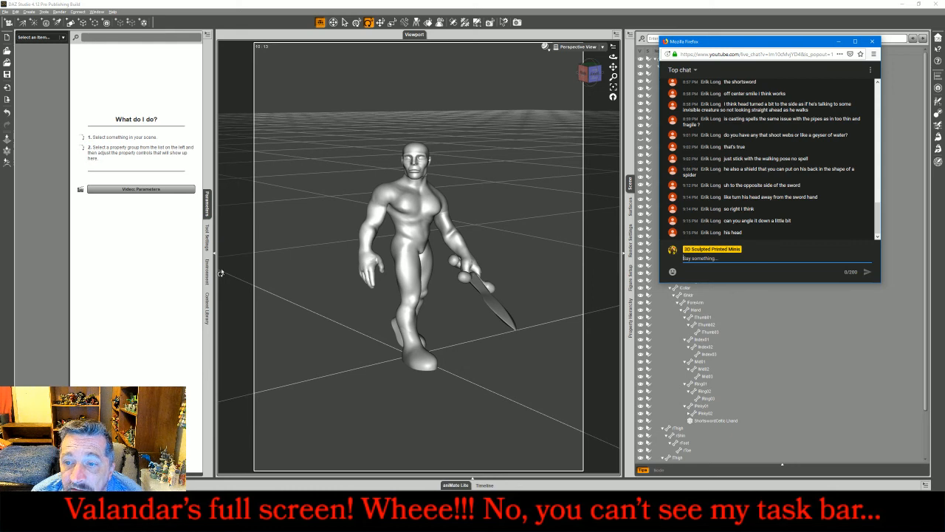
click(412, 157)
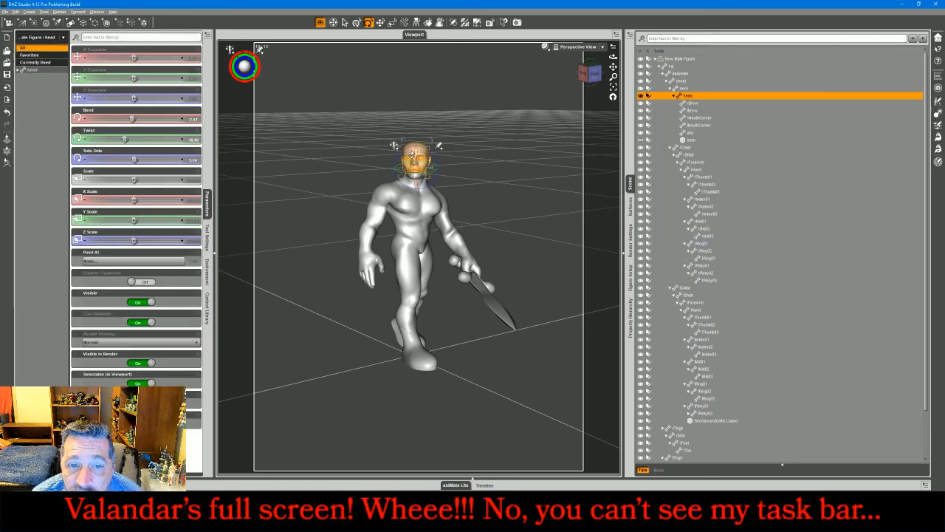
drag(417, 156, 421, 163)
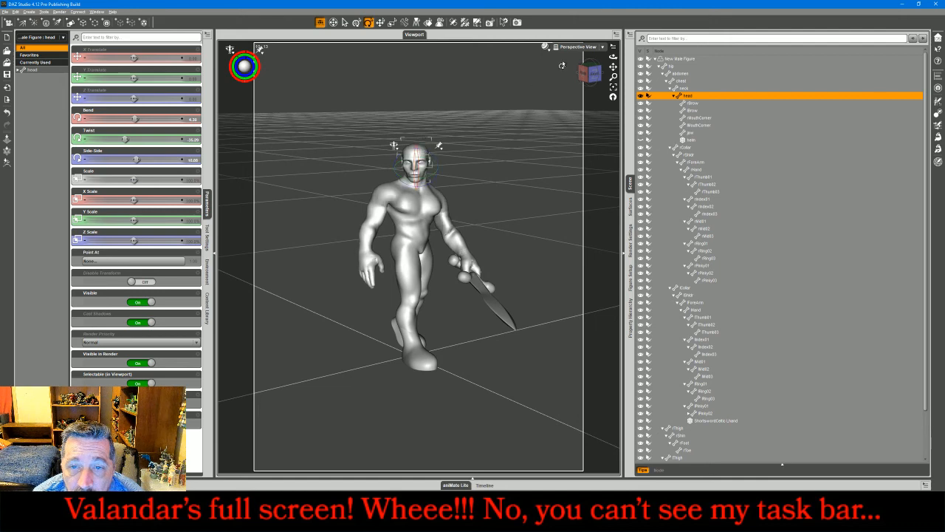
drag(595, 76, 569, 62)
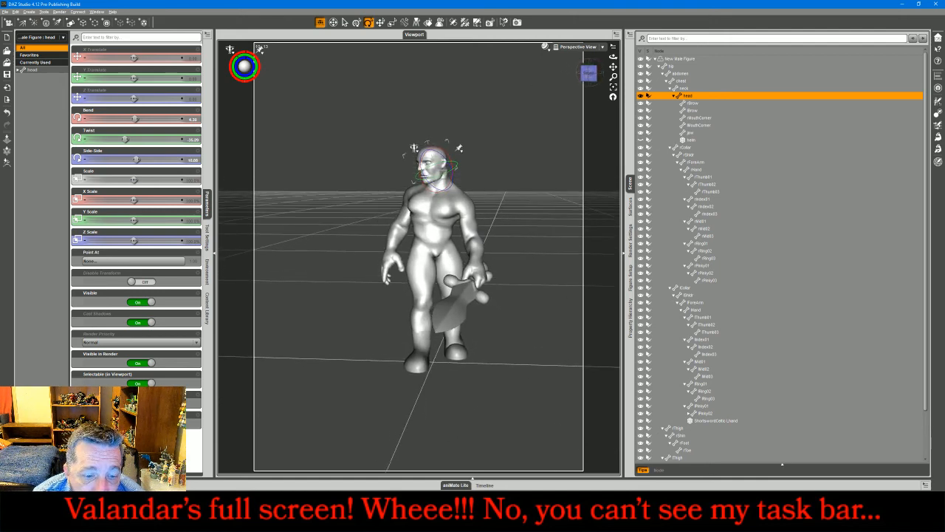
key(alt+Tab)
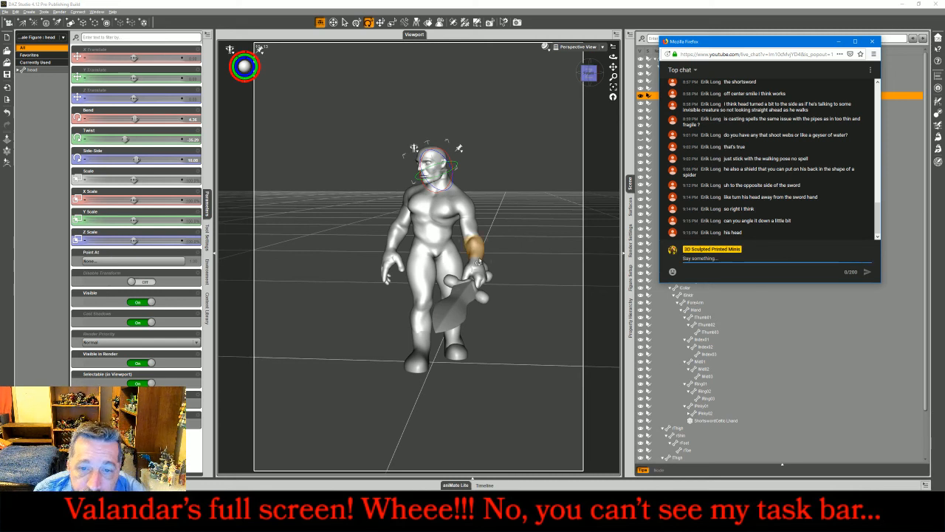
Step: Bend the left forearm and hand to raise the shortsword forward, checking the arm from above and the side
click(475, 247)
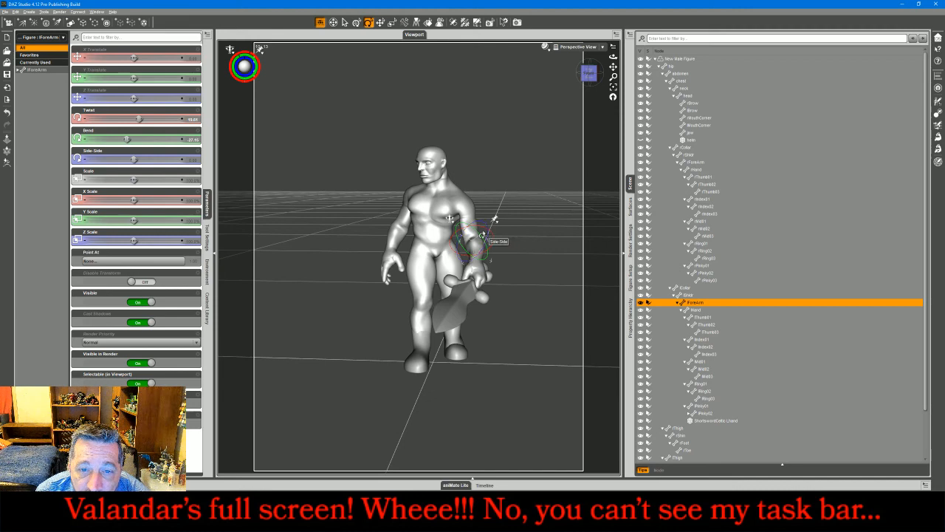
drag(590, 73, 525, 163)
drag(483, 260, 439, 270)
click(450, 293)
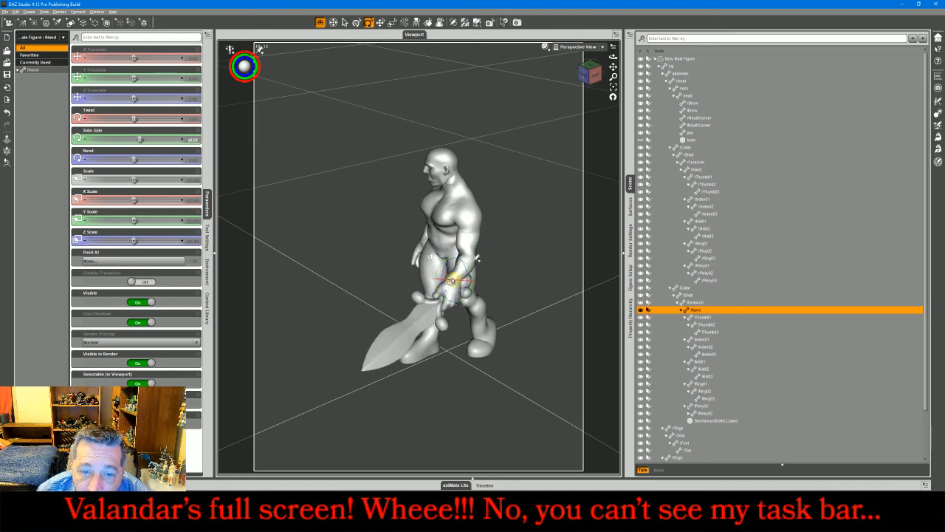
drag(590, 72, 617, 63)
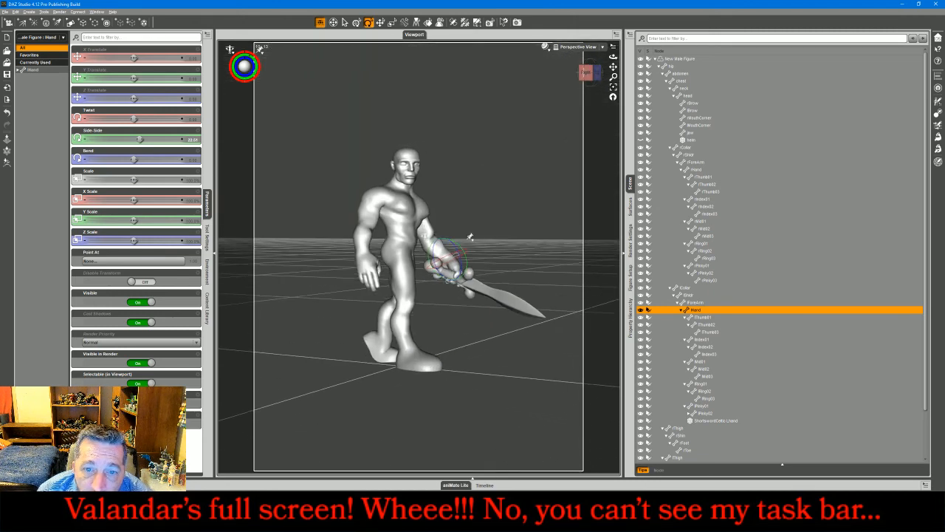
Step: Lower the left forearm, then bend and twist the left upper arm to bring the shortsword beside the leg, checking from behind and the front
click(448, 220)
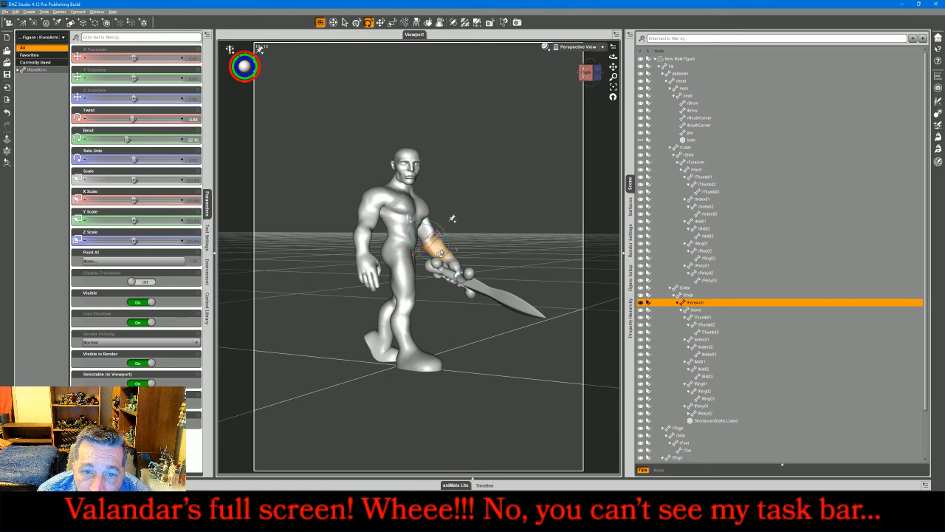
drag(445, 235, 446, 238)
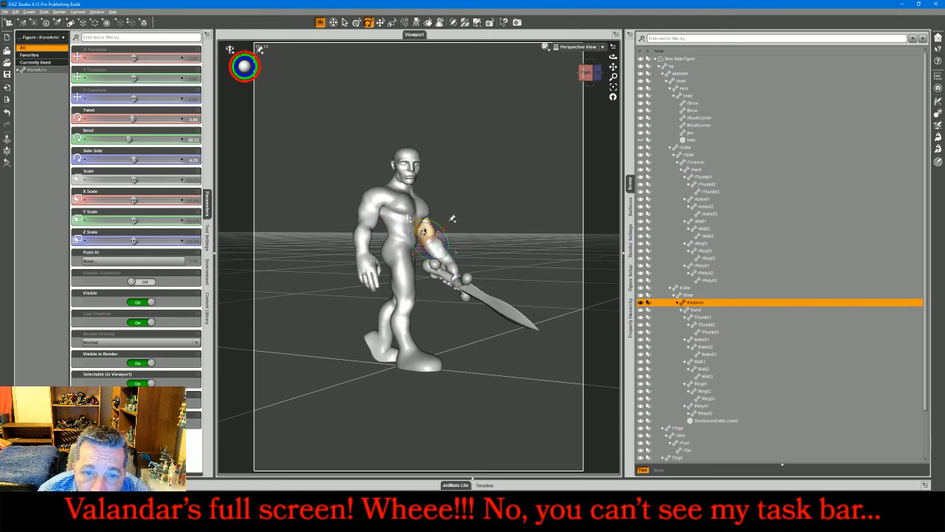
click(432, 198)
drag(435, 186, 442, 188)
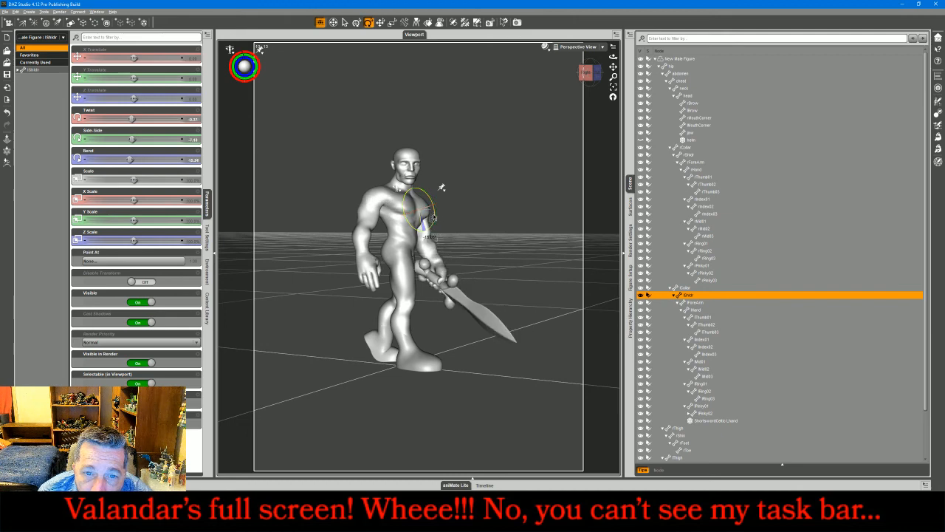
drag(595, 87, 627, 89)
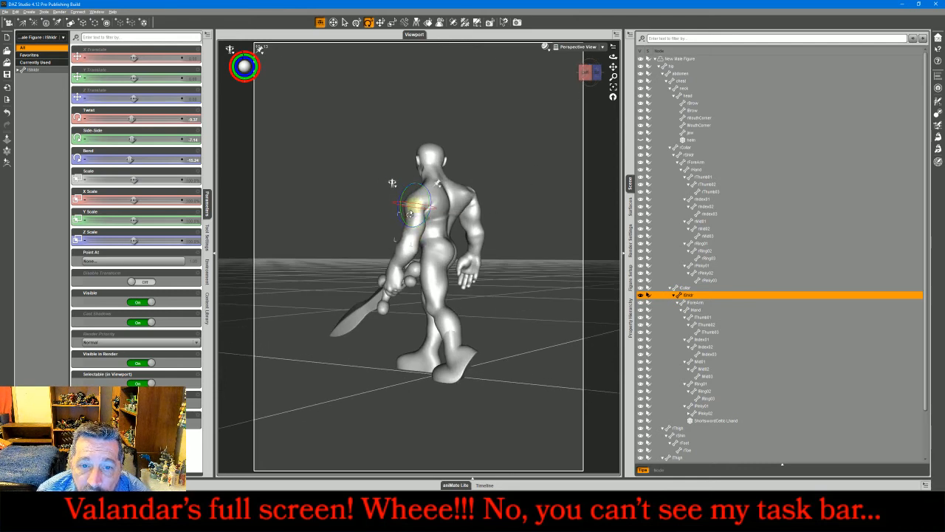
drag(411, 209, 425, 229)
drag(588, 81, 623, 85)
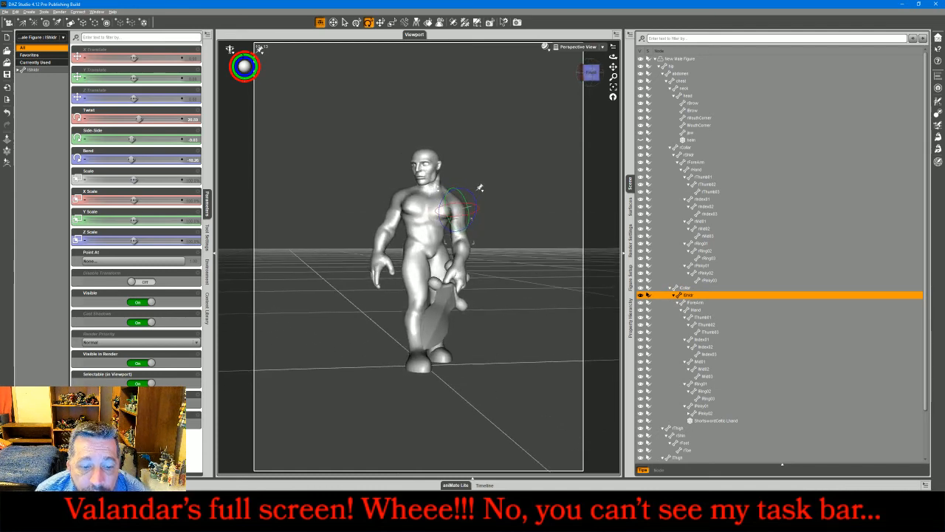
Step: Check the live chat, straighten the figure's neck slightly, and readjust the head's turn and sideways tilt
key(alt+Tab)
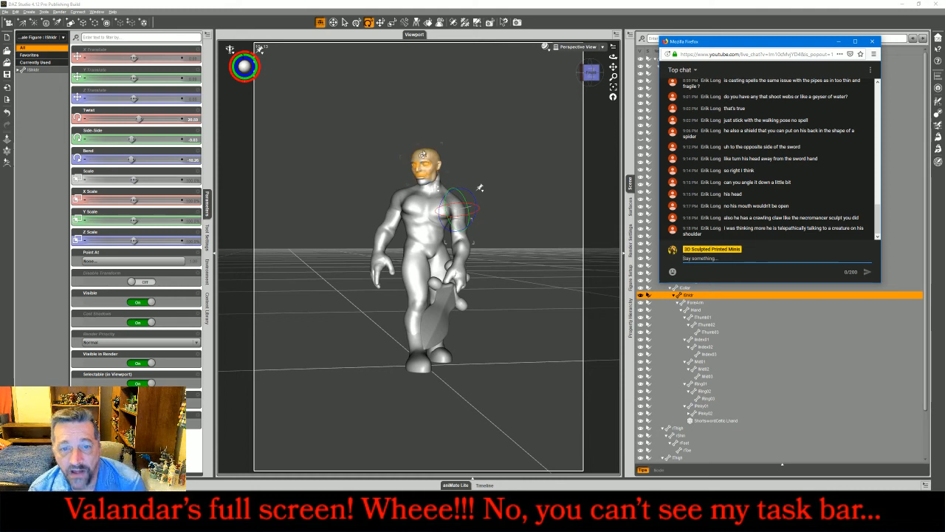
click(425, 176)
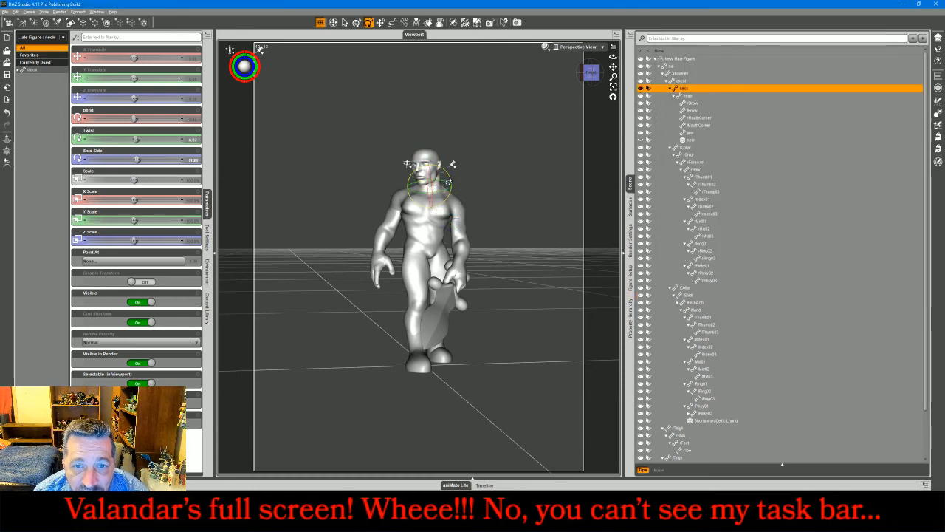
mouse_move(451, 180)
mouse_down()
mouse_move(449, 169)
mouse_move(446, 179)
mouse_up()
click(440, 159)
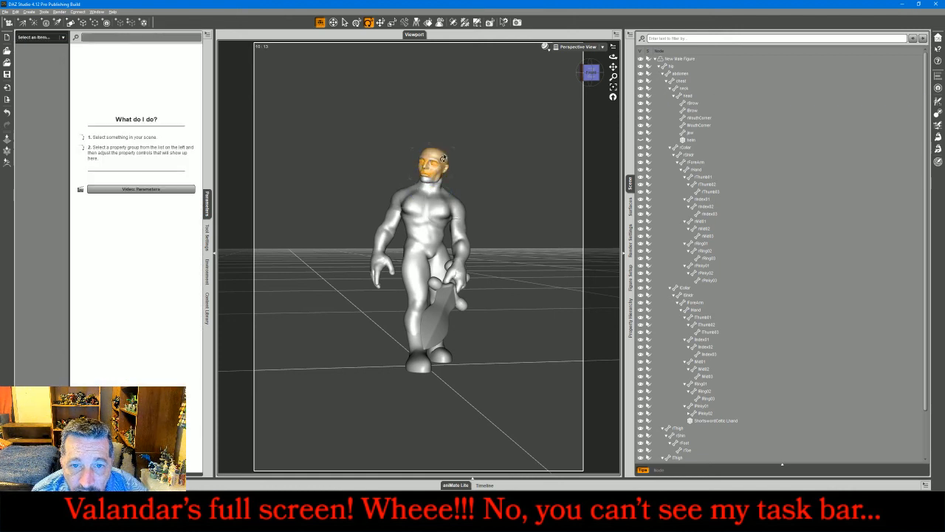
drag(451, 187, 457, 186)
drag(428, 155, 426, 157)
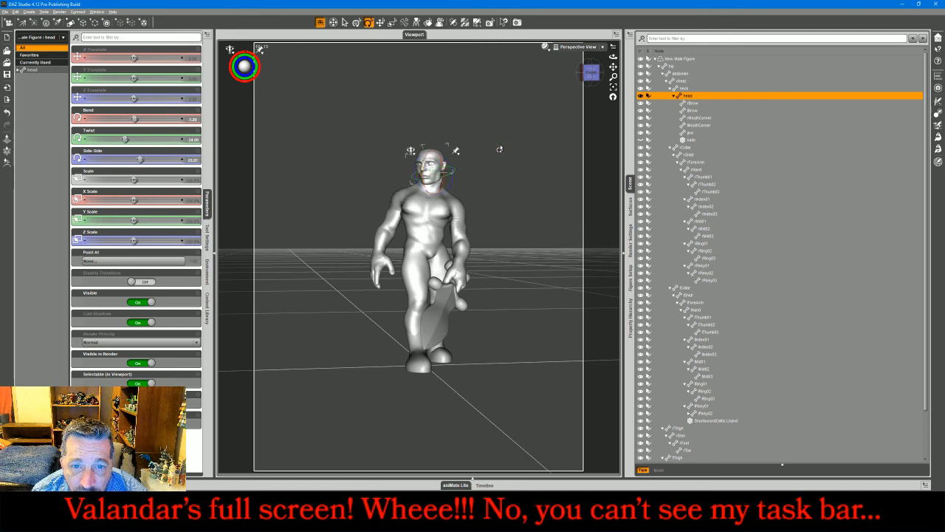
click(499, 149)
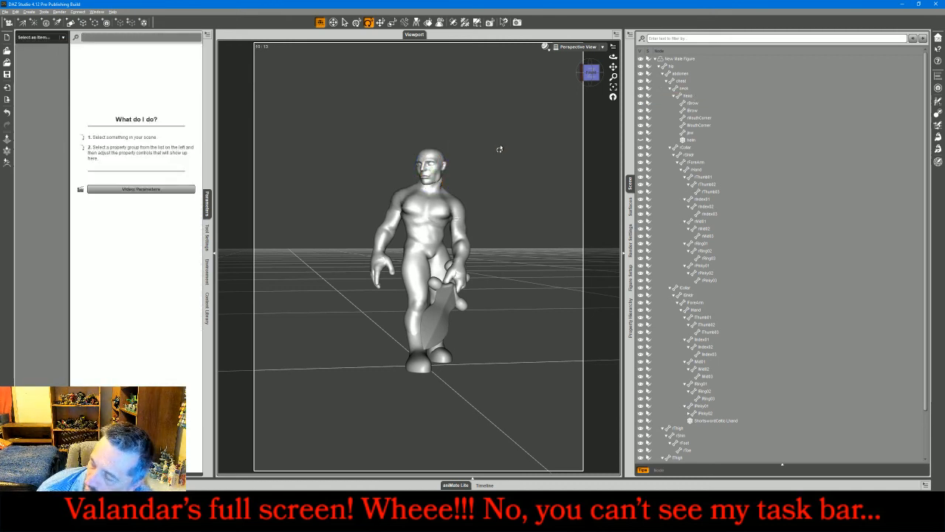
Step: Twist the head further away from the sword hand, check the pose from above and the front, and reread the live chat
drag(587, 75, 392, 154)
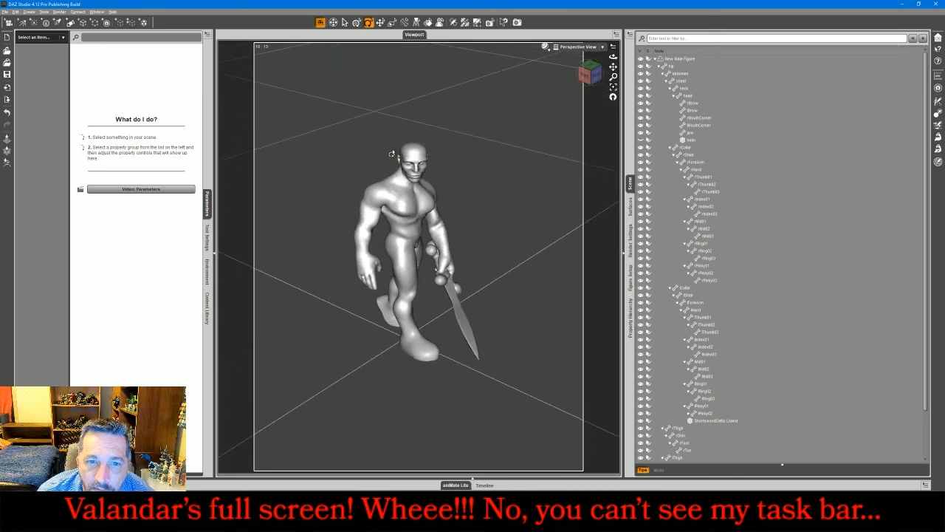
click(399, 157)
mouse_move(425, 182)
mouse_down()
mouse_move(418, 189)
mouse_move(423, 183)
mouse_up()
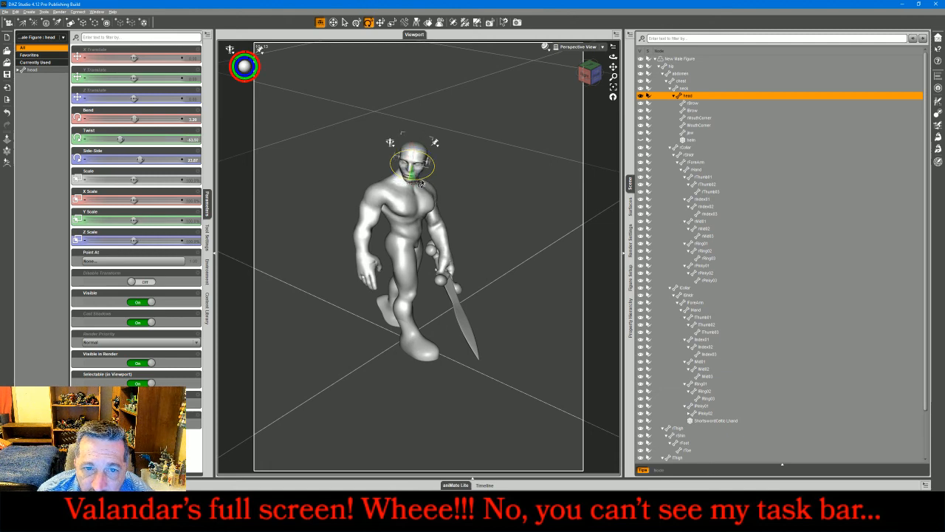
click(530, 158)
click(586, 73)
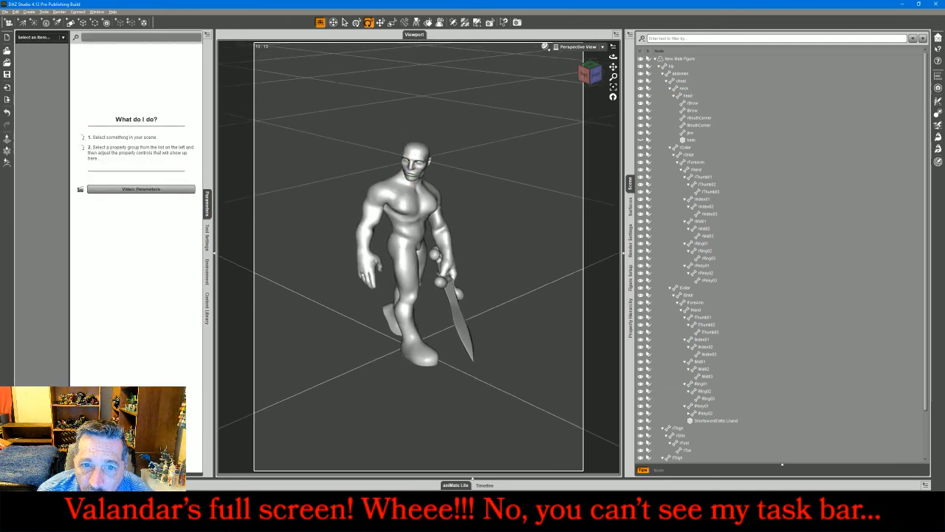
drag(586, 74, 649, 95)
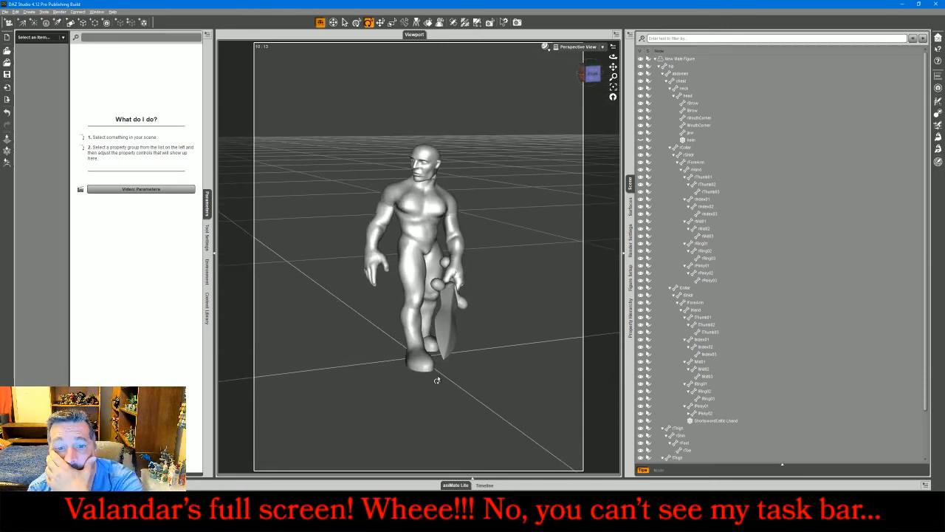
click(377, 521)
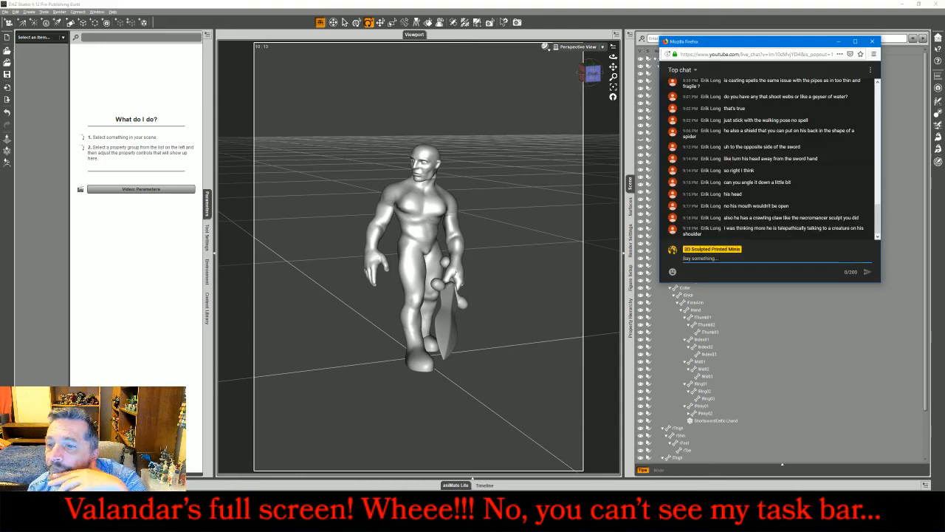
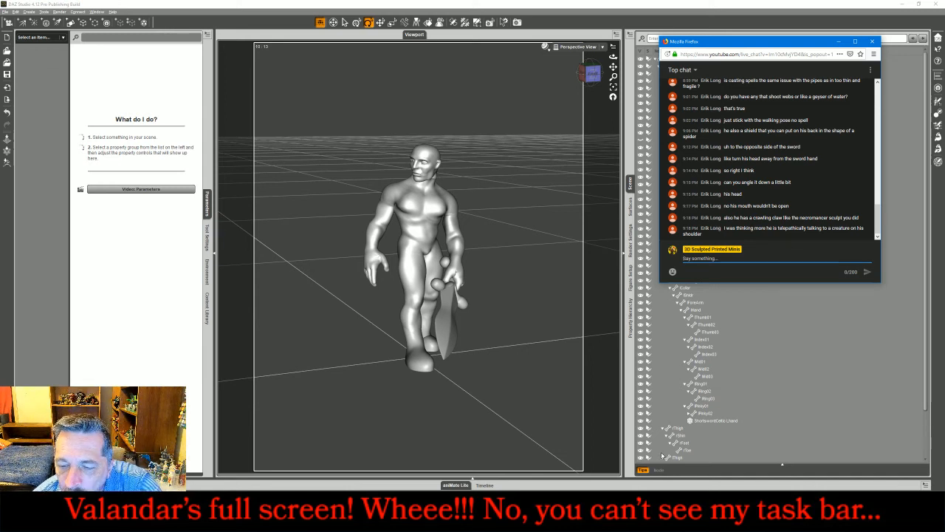
Step: Make the RobeBottom garment visible on the figure and check how it drapes over the legs from the left side
click(777, 406)
ctrl+click(781, 399)
ctrl+click(781, 392)
scroll(781, 391, down, 3)
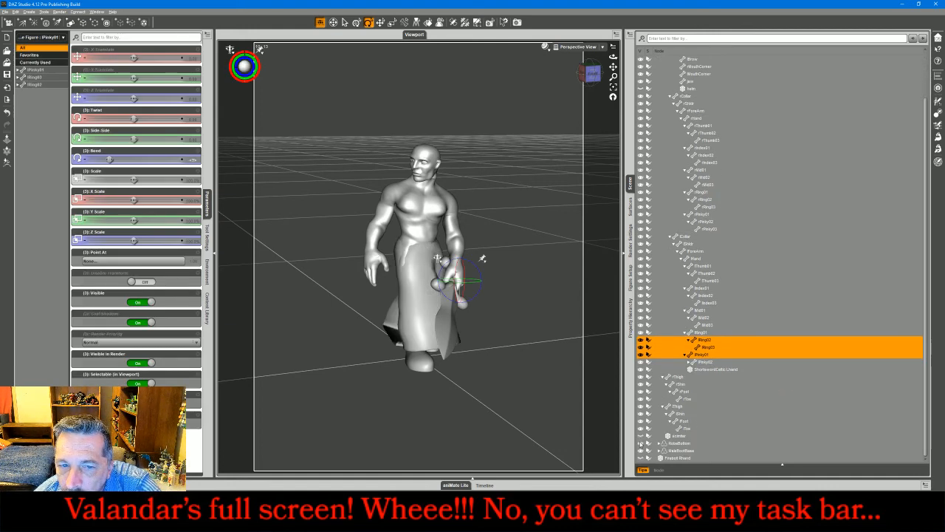
click(576, 396)
drag(594, 77, 542, 58)
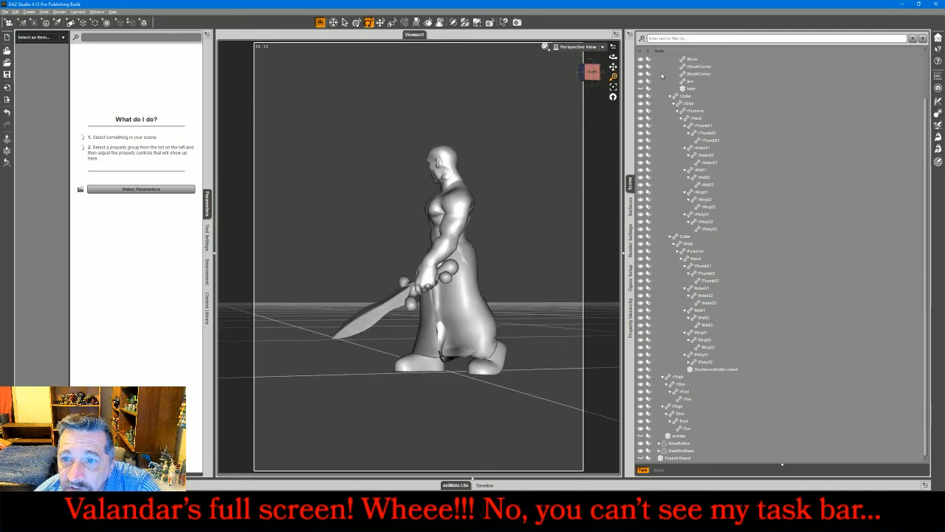
Step: Hide the male figure and the shortsword, leaving the robe and boots in view
scroll(650, 92, up, 2)
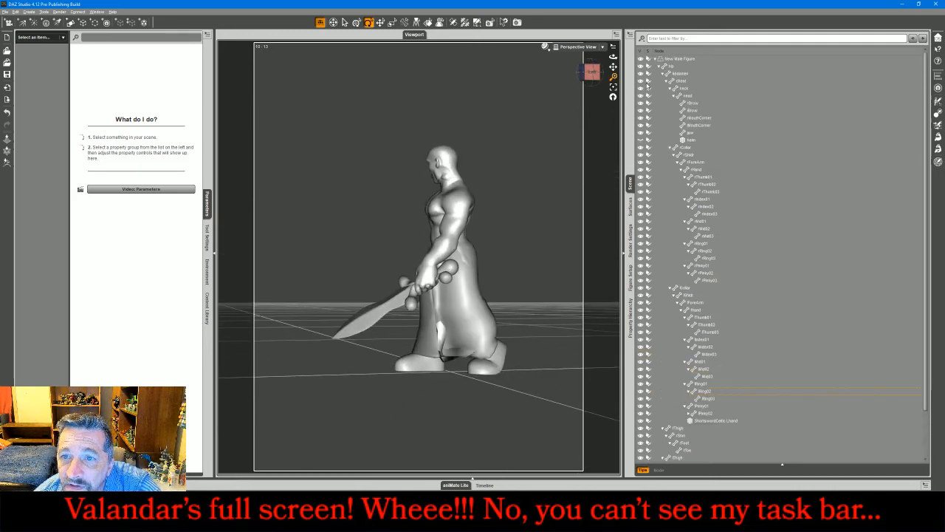
click(641, 65)
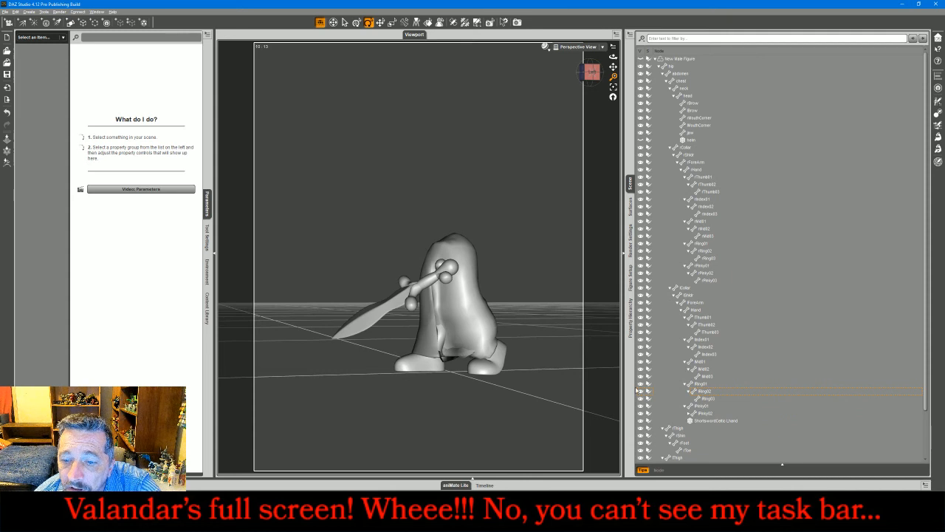
click(641, 421)
Step: Expand the RobeBottom bone hierarchy and select its rThigh bone
scroll(650, 414, down, 2)
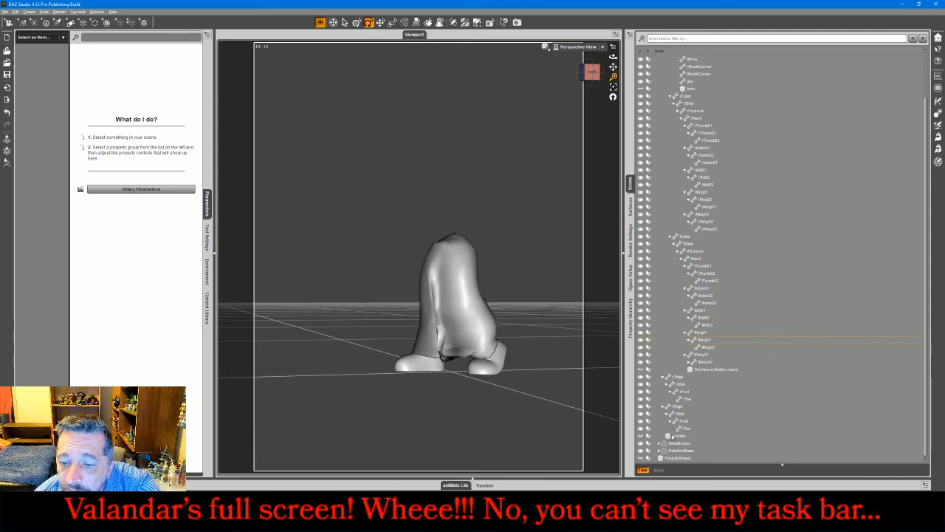
click(681, 443)
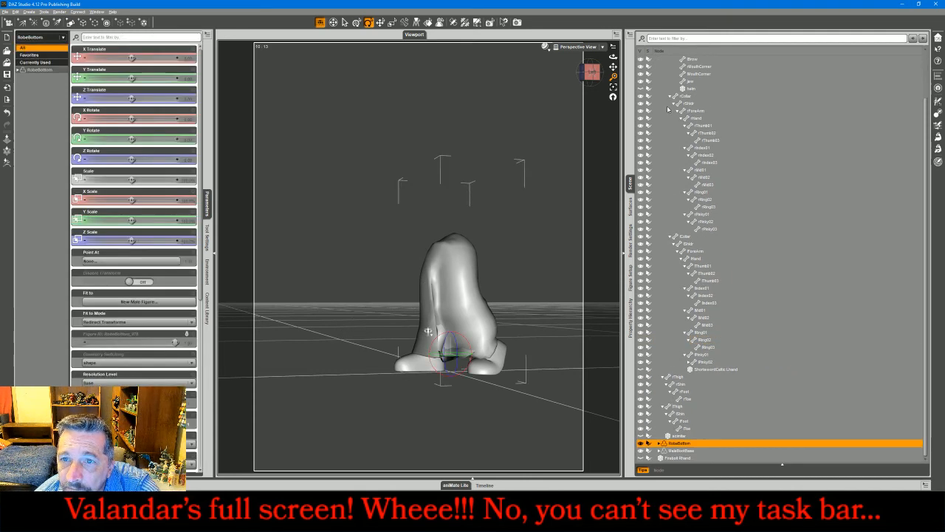
click(640, 38)
mouse_move(646, 85)
click(698, 92)
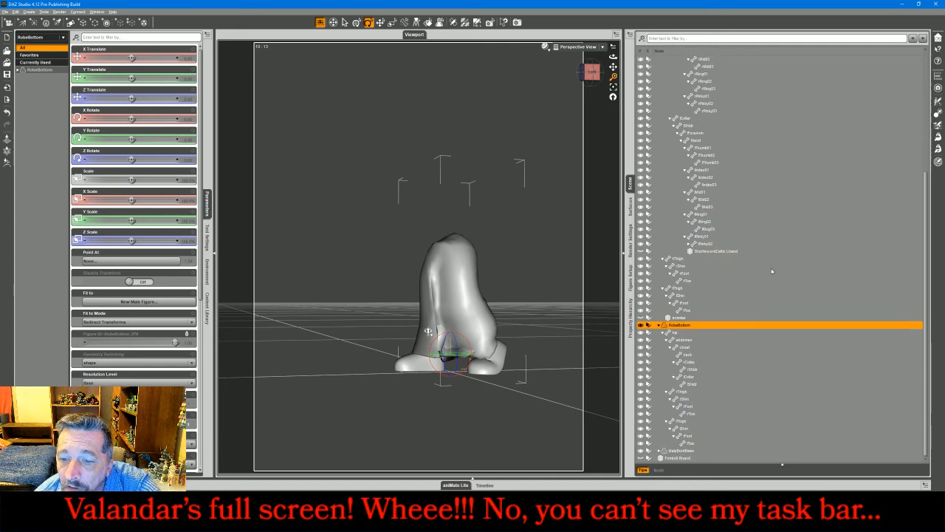
click(684, 391)
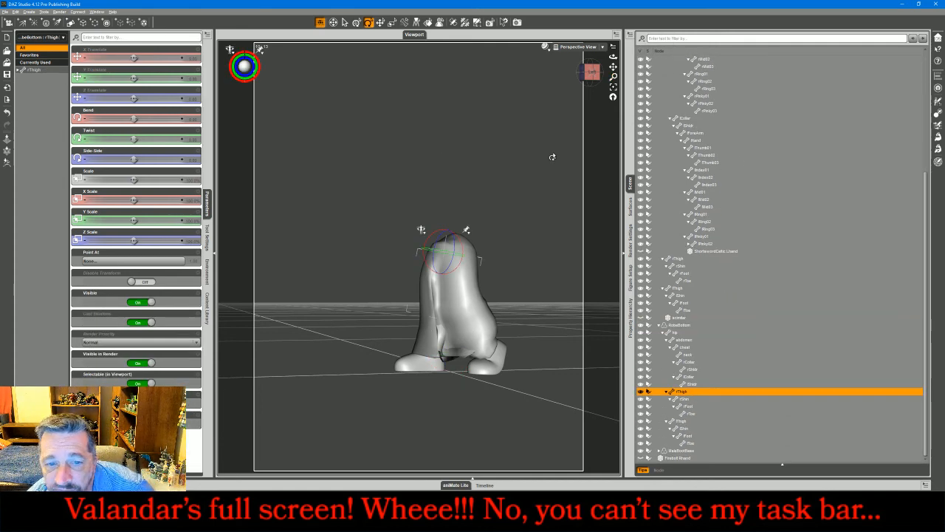
Step: Activate the Node Weight Map Brush for the robe's right thigh with an outer radius of 70 and a sensitivity of 1.00
click(465, 22)
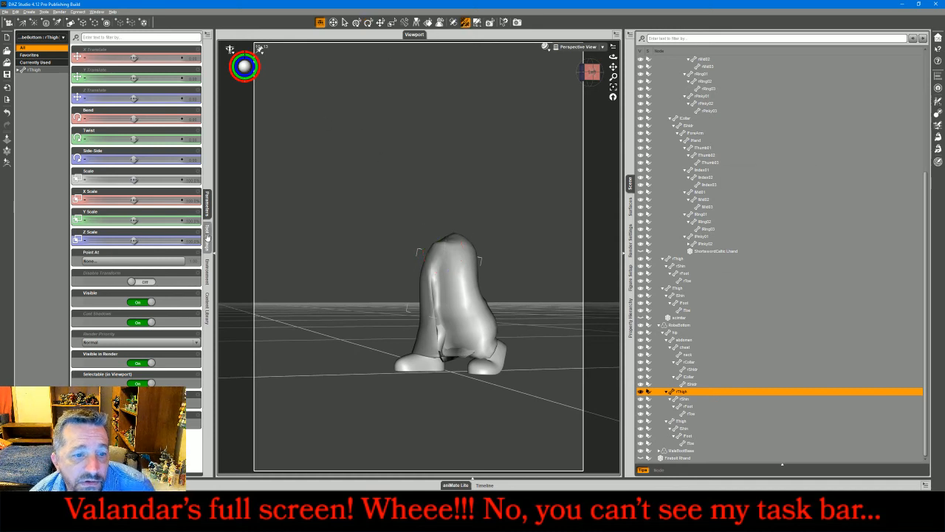
click(207, 308)
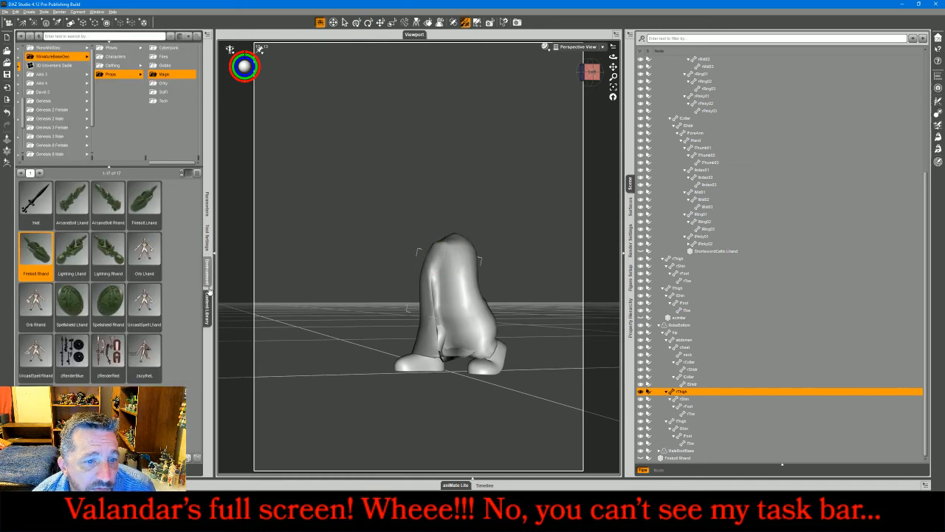
click(208, 243)
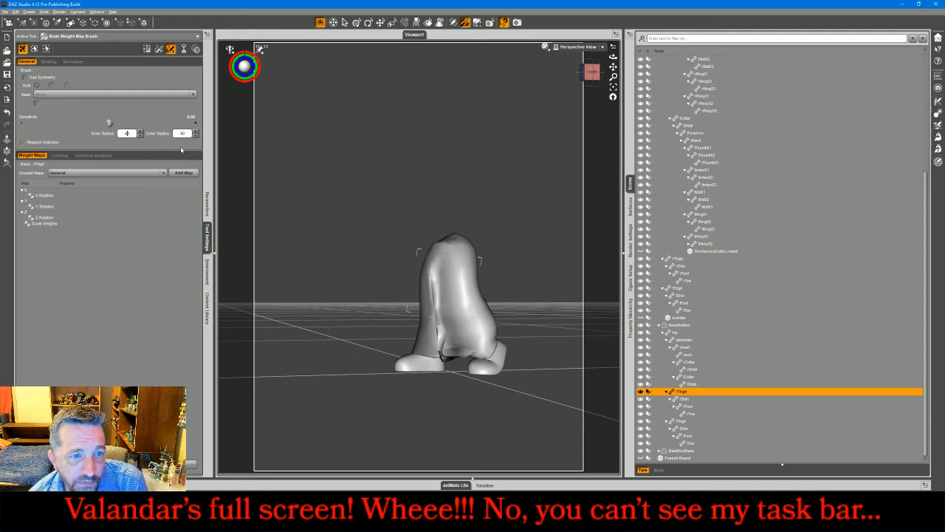
click(182, 133)
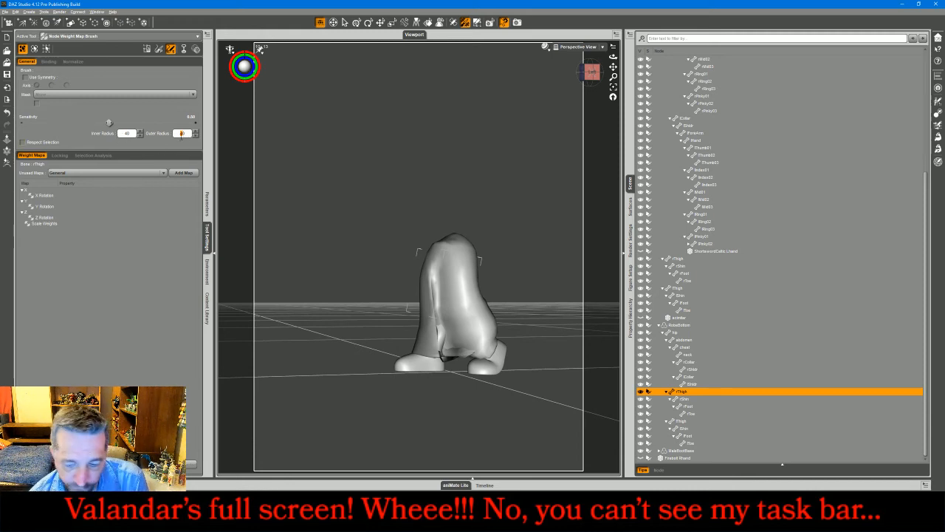
text(70)
key(Return)
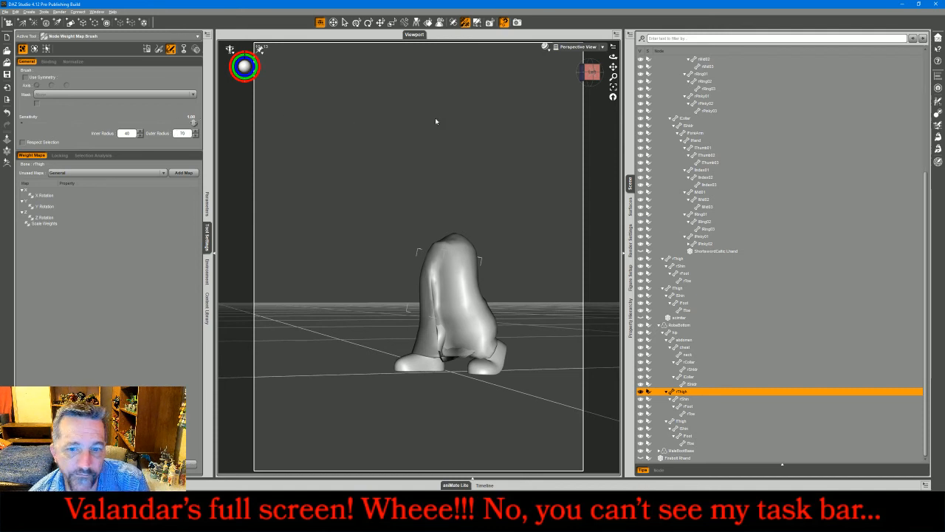
Step: Smooth the rThigh bone's X Rotation weights along the inner edge of the leg, on both front and back of the robe
click(73, 196)
scroll(528, 185, up, 5)
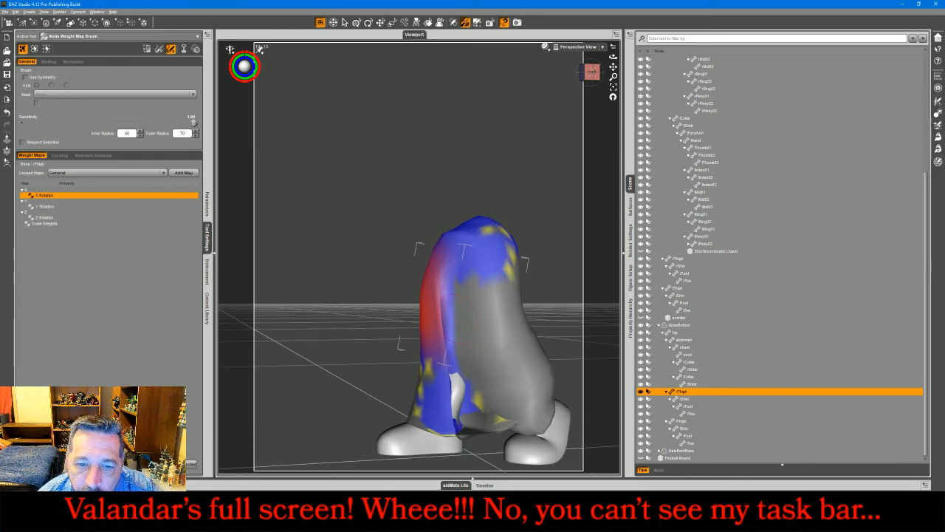
mouse_move(458, 317)
mouse_down()
mouse_move(442, 361)
mouse_move(452, 295)
mouse_move(442, 344)
mouse_up()
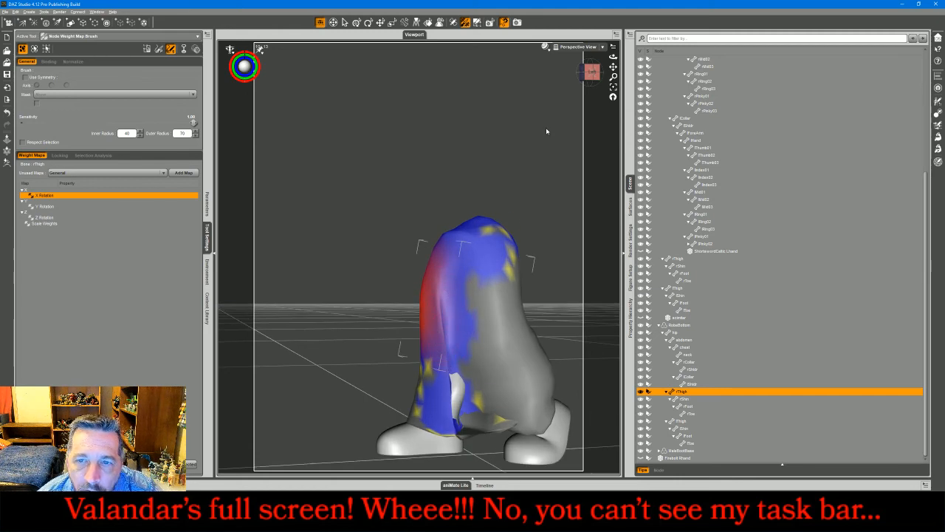
drag(590, 67, 516, 76)
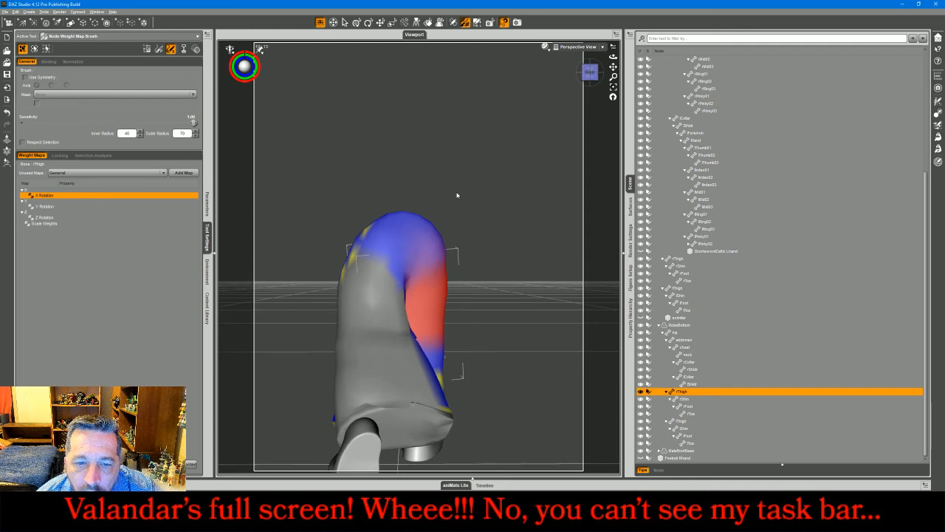
drag(590, 76, 556, 83)
mouse_move(356, 285)
mouse_down()
mouse_move(375, 319)
mouse_move(354, 290)
mouse_up()
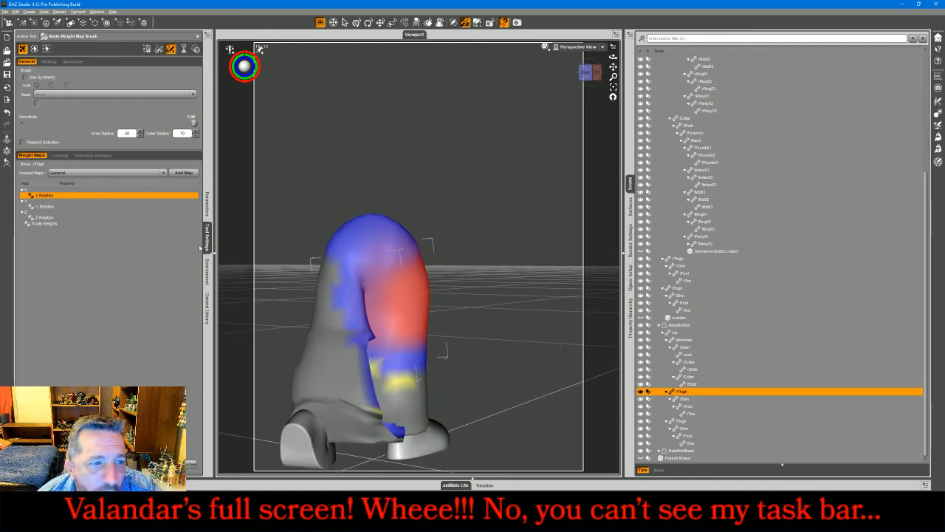
Step: Smooth the rThigh bone's Z Rotation weights across the middle of the robe, on the back and front
click(45, 217)
mouse_move(357, 288)
mouse_down()
mouse_move(363, 340)
mouse_move(367, 304)
mouse_move(383, 371)
mouse_up()
drag(370, 314, 386, 331)
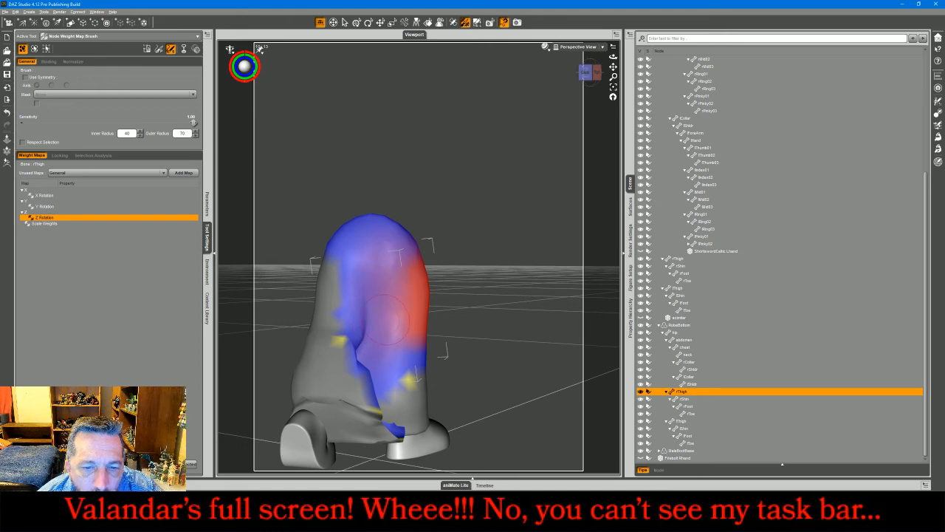
drag(587, 76, 579, 85)
mouse_move(435, 291)
mouse_down()
mouse_move(461, 322)
mouse_move(451, 365)
mouse_move(466, 333)
mouse_move(482, 421)
mouse_move(466, 432)
mouse_move(452, 344)
mouse_move(472, 288)
mouse_move(447, 325)
mouse_up()
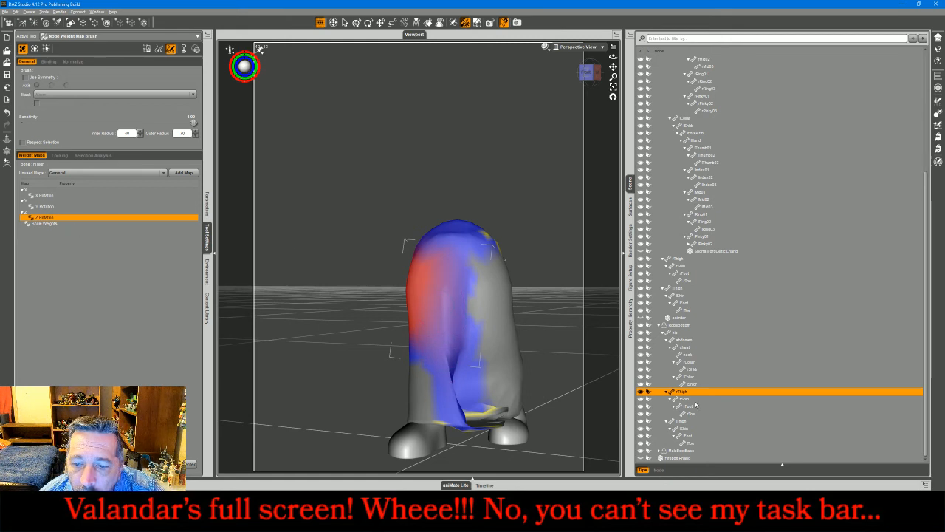
Step: Smooth the rShin bone's Z Rotation weights across the lower front and back of the robe
click(685, 399)
mouse_move(480, 355)
mouse_down()
mouse_move(466, 401)
mouse_move(437, 376)
mouse_move(448, 405)
mouse_move(489, 410)
mouse_move(476, 415)
mouse_move(481, 396)
mouse_move(473, 407)
mouse_move(484, 427)
mouse_move(435, 431)
mouse_move(452, 420)
mouse_up()
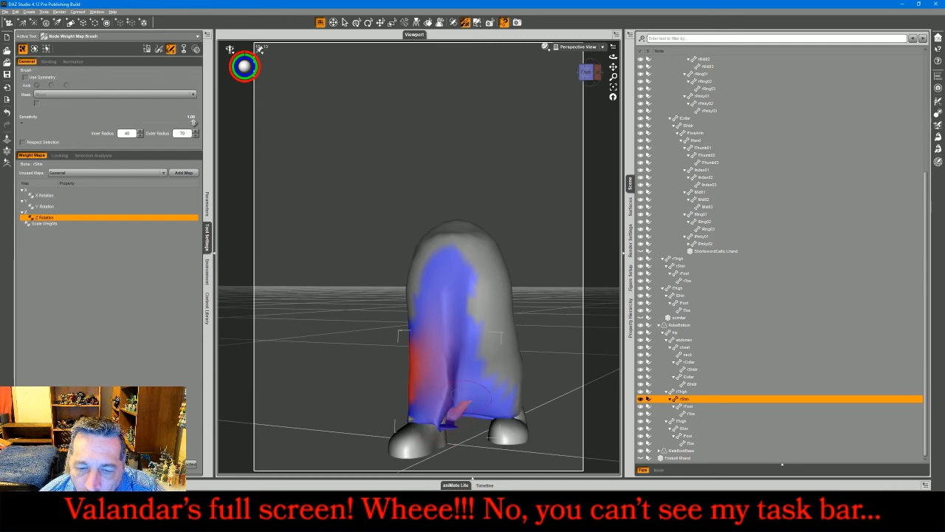
drag(589, 74, 433, 306)
mouse_move(330, 353)
mouse_down()
mouse_move(343, 380)
mouse_move(340, 414)
mouse_move(369, 441)
mouse_move(344, 408)
mouse_move(363, 403)
mouse_move(386, 444)
mouse_move(301, 390)
mouse_move(332, 336)
mouse_move(375, 375)
mouse_move(370, 398)
mouse_move(384, 316)
mouse_up()
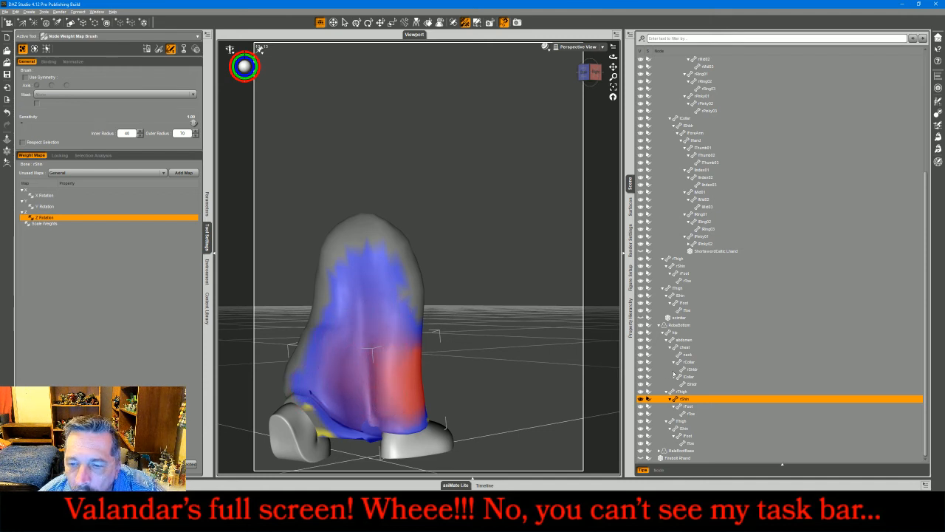
Step: Smooth the rFoot bone's Z Rotation weights around the robe's hem, on the back and front
click(688, 406)
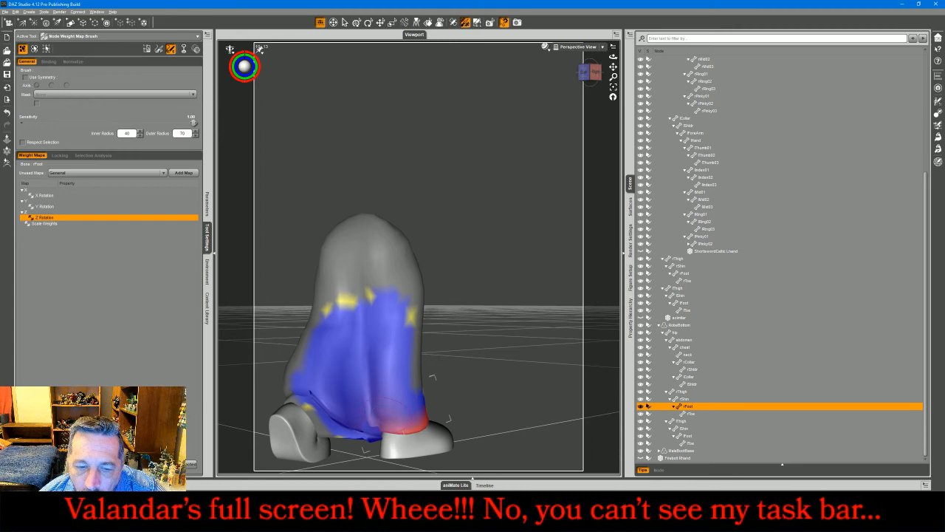
drag(373, 413, 399, 415)
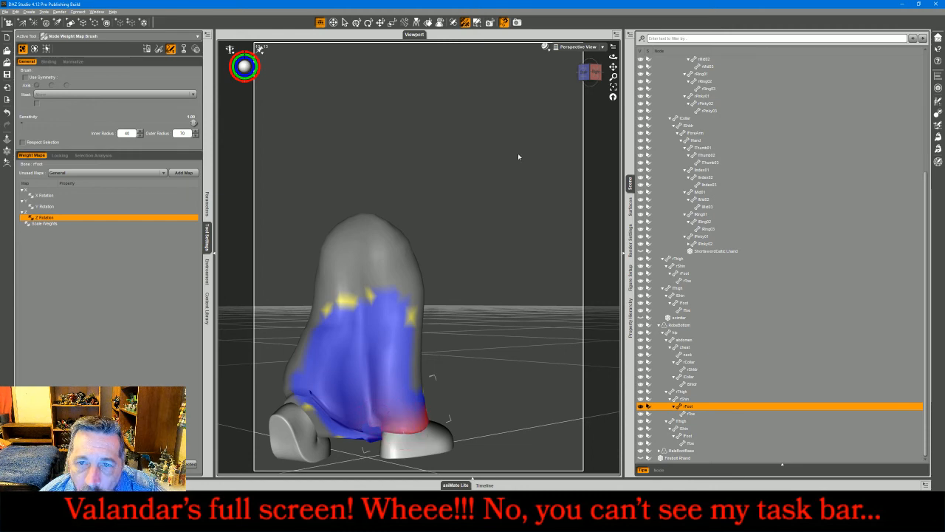
drag(597, 72, 521, 80)
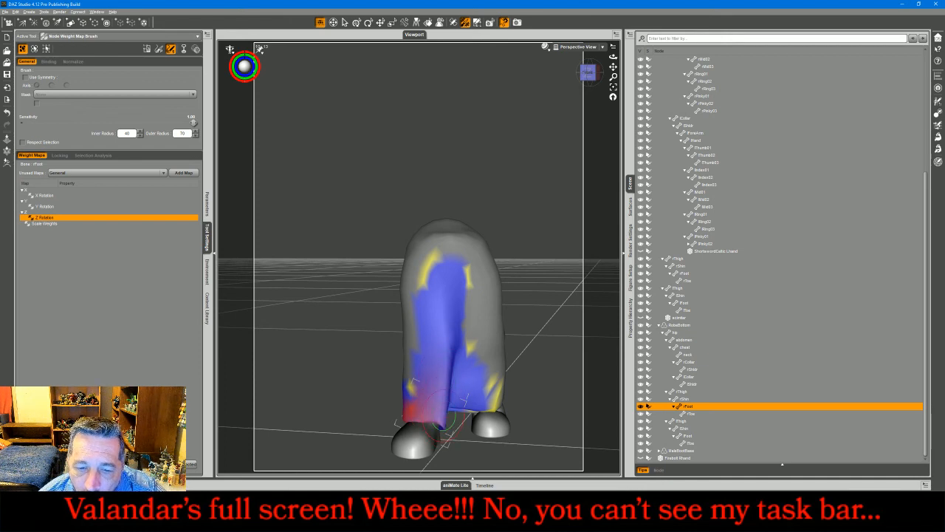
click(477, 348)
drag(613, 57, 583, 58)
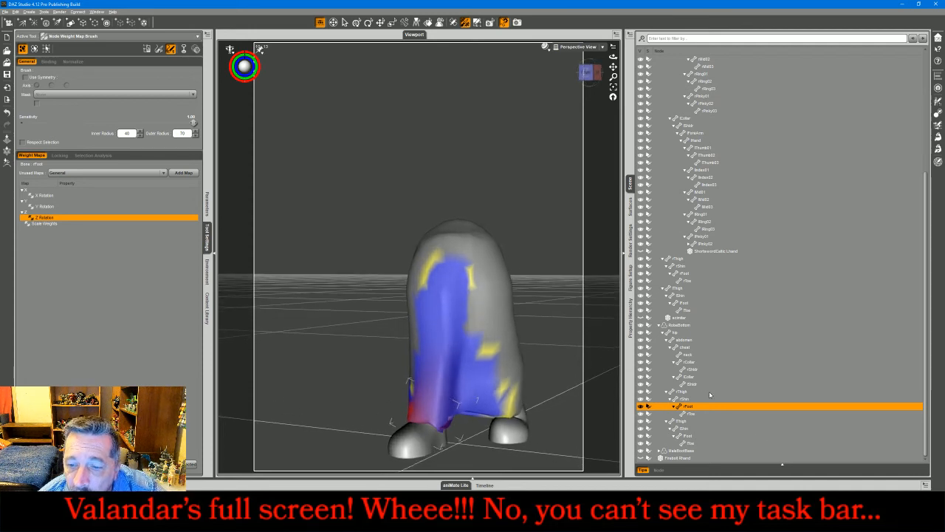
Step: Smooth the Z Rotation weights of the robe's lThigh and lShin bones on the front and back
click(684, 421)
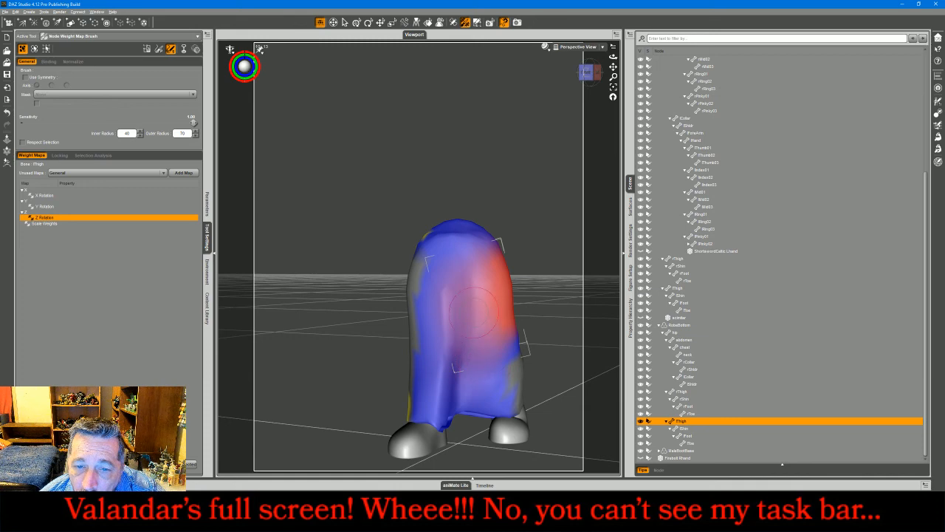
drag(593, 73, 392, 80)
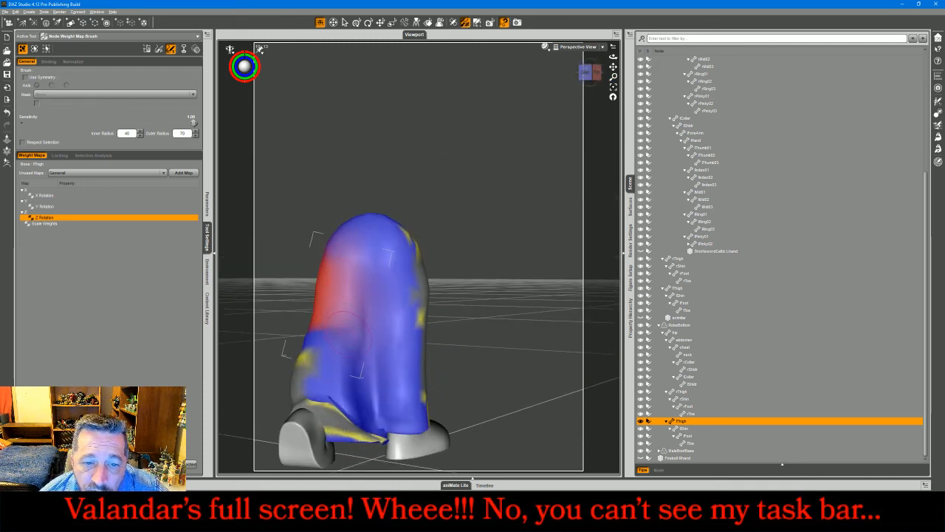
click(685, 428)
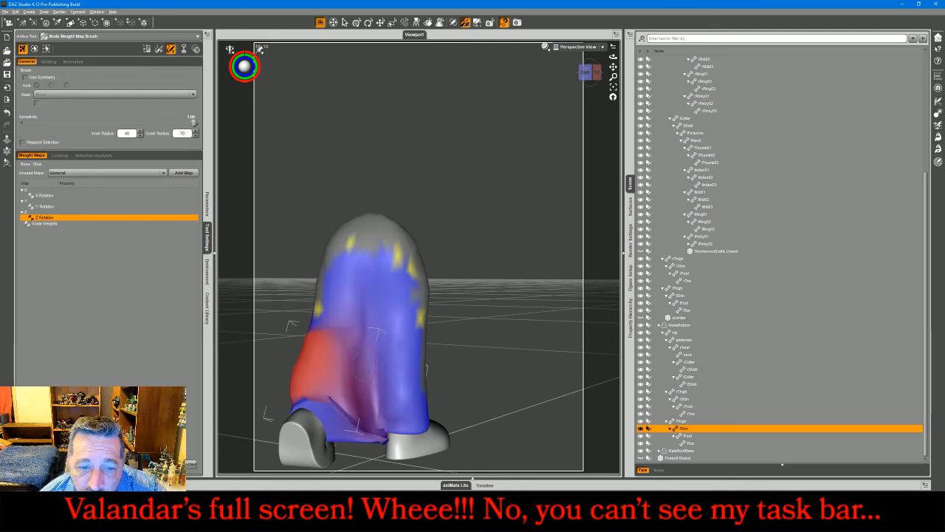
mouse_move(337, 398)
mouse_down()
mouse_move(368, 429)
mouse_move(360, 435)
mouse_move(317, 394)
mouse_up()
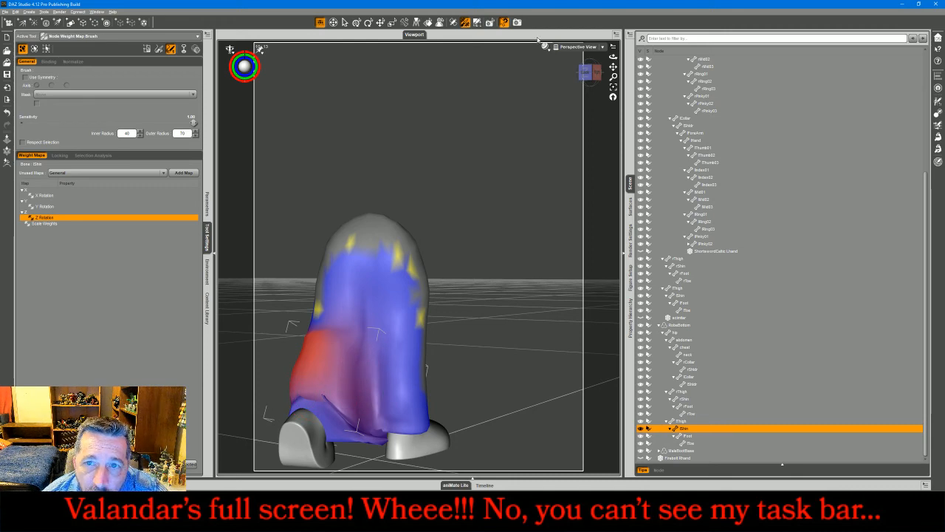
mouse_move(583, 73)
mouse_down()
mouse_move(473, 80)
mouse_move(583, 68)
mouse_up()
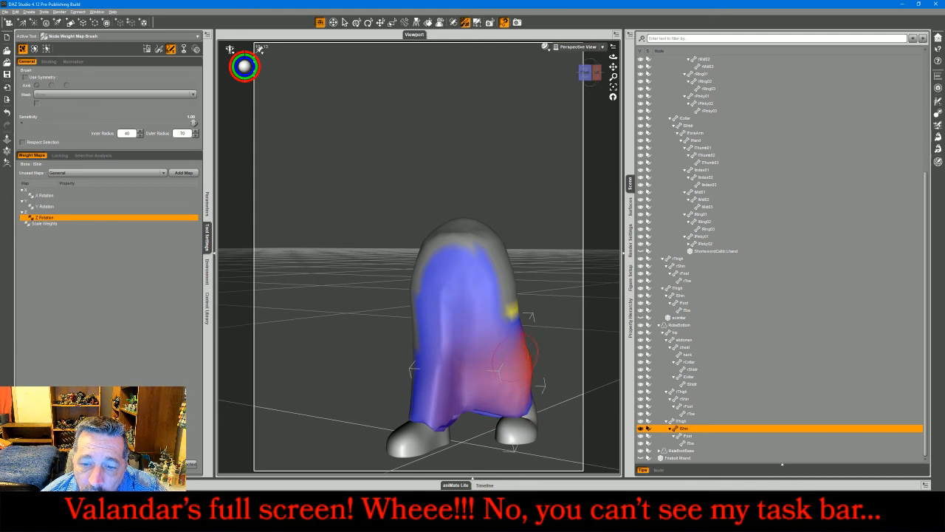
Step: Bring up the lFoot weight maps, and smooth the lShin bone's X Rotation weights around the lower robe and its rear hem
click(684, 436)
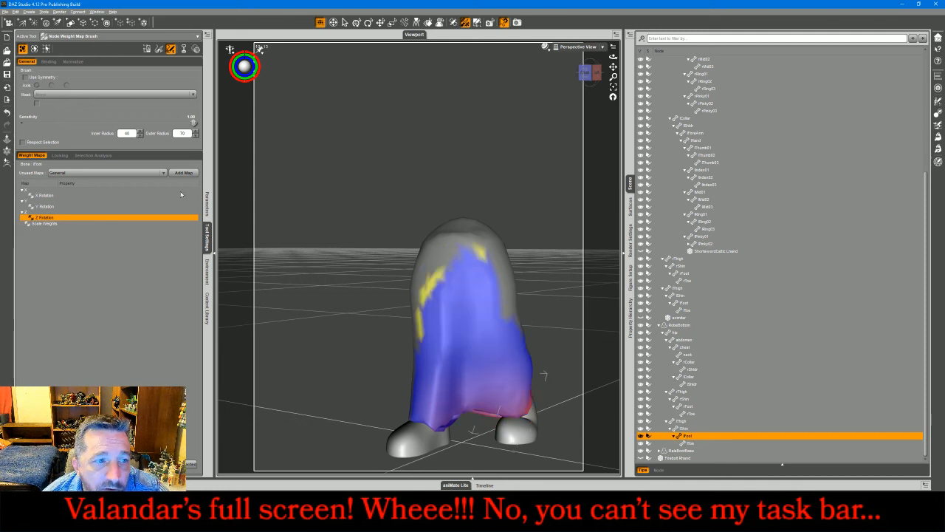
click(118, 194)
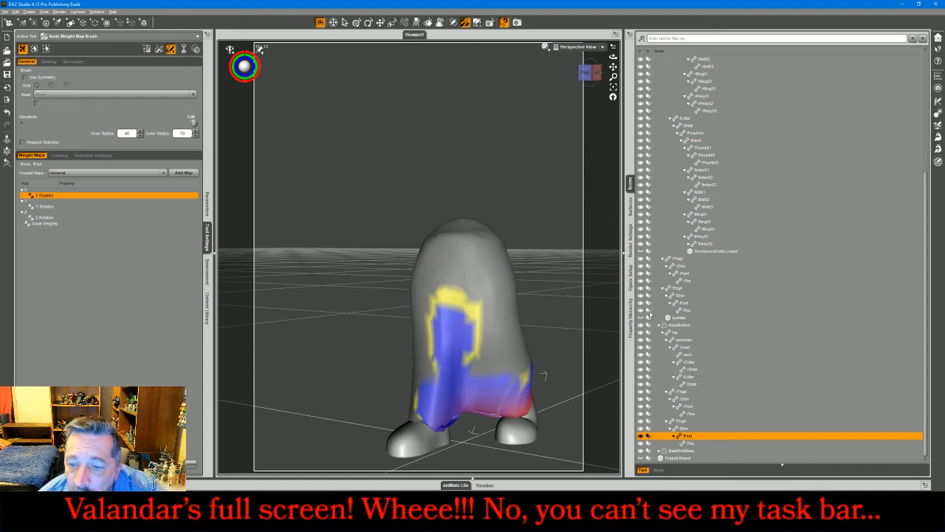
click(682, 428)
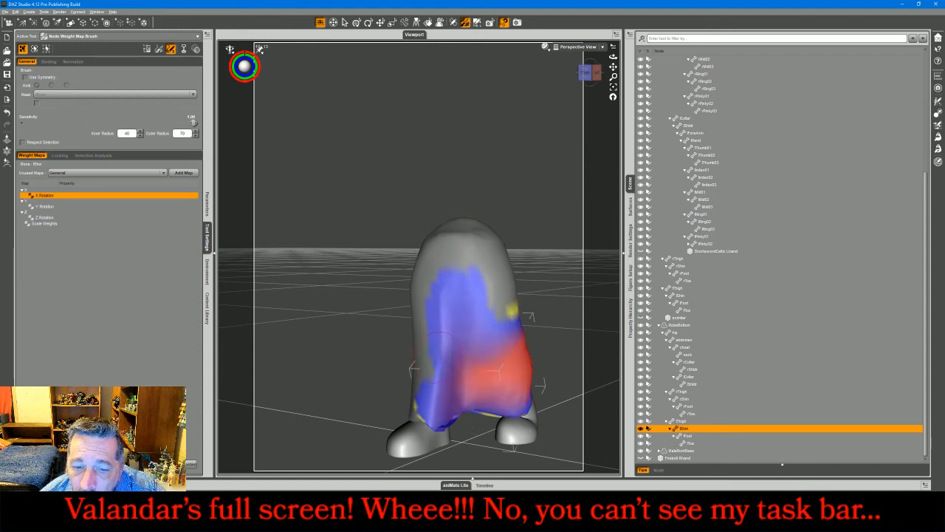
mouse_move(528, 316)
mouse_down()
mouse_move(510, 309)
mouse_move(522, 320)
mouse_up()
drag(588, 73, 683, 66)
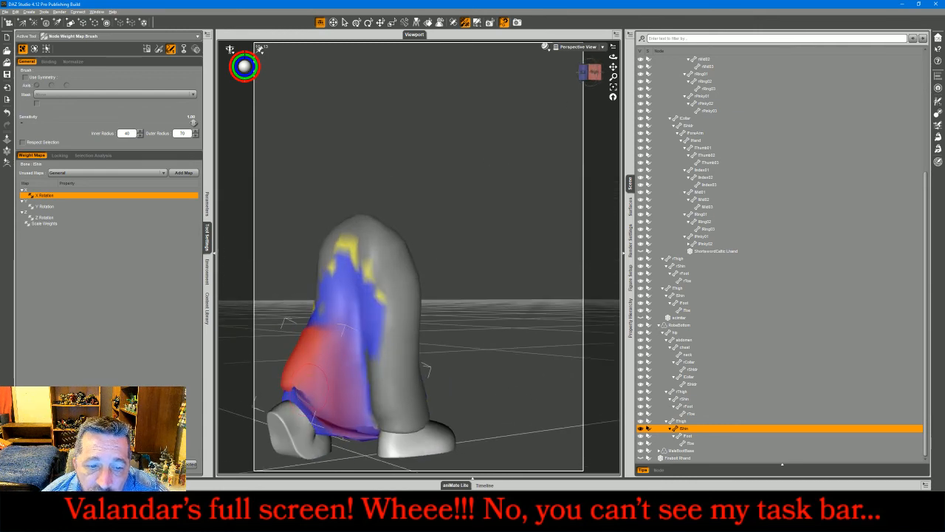
mouse_move(289, 373)
mouse_down()
mouse_move(353, 432)
mouse_move(385, 433)
mouse_up()
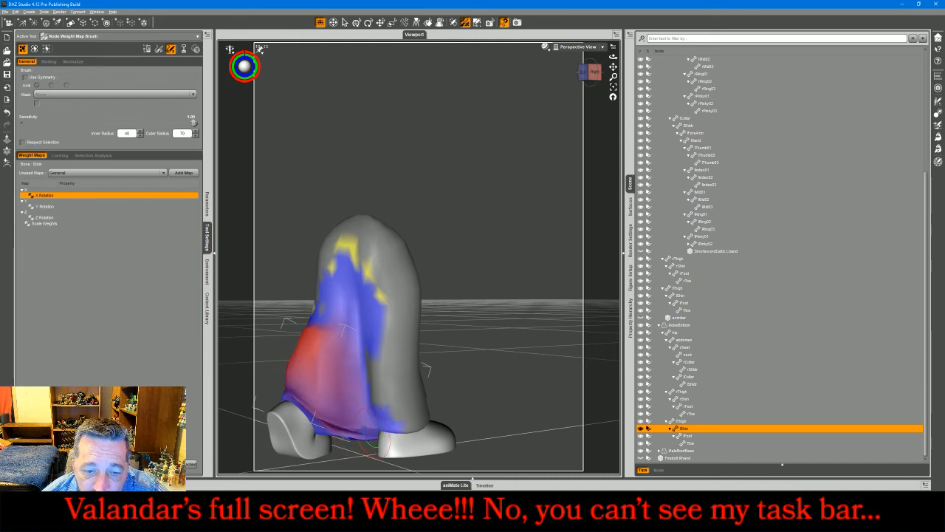
drag(587, 86, 581, 95)
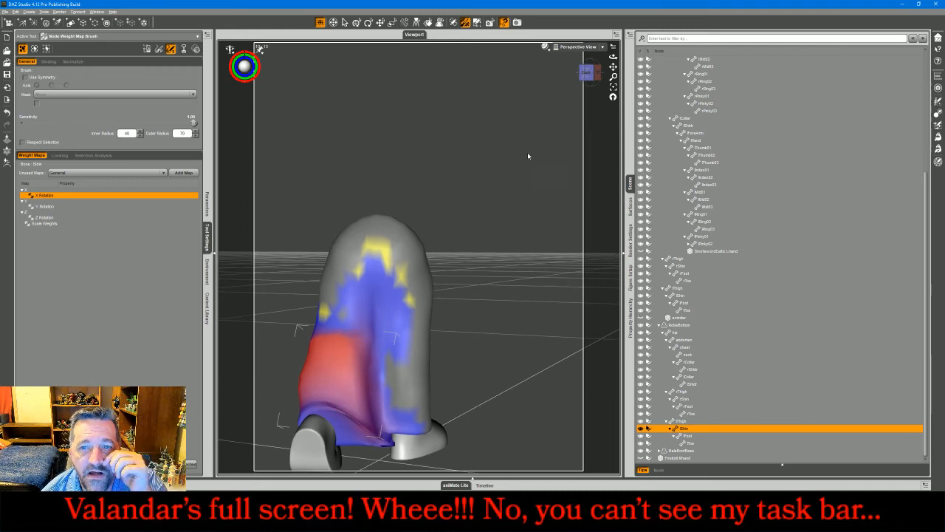
Step: Smooth the rShin bone's Y Rotation weights on the lower front and back of the robe, and bring up the rThigh's Y Rotation map
drag(591, 72, 586, 74)
click(692, 401)
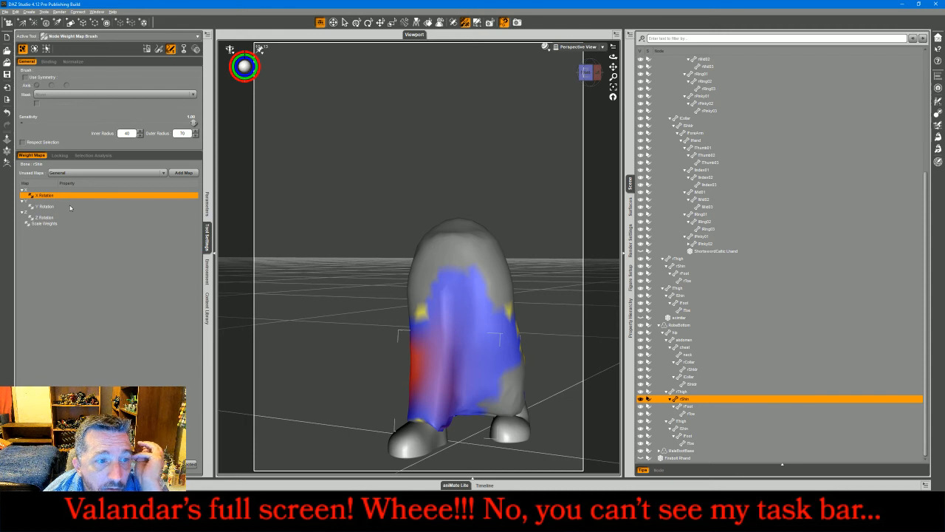
click(46, 206)
mouse_move(412, 375)
mouse_down()
mouse_move(418, 390)
mouse_move(445, 375)
mouse_move(454, 310)
mouse_move(458, 414)
mouse_move(443, 425)
mouse_move(471, 417)
mouse_move(465, 378)
mouse_up()
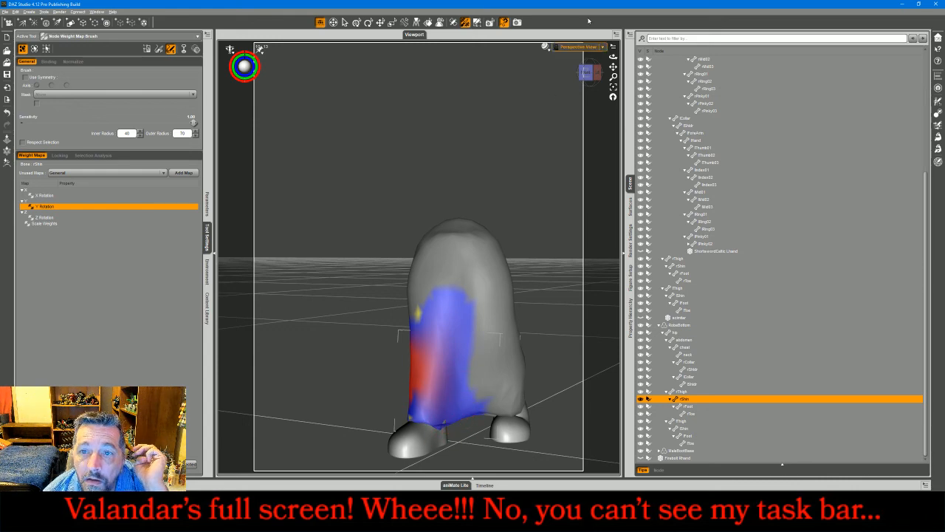
mouse_move(590, 72)
mouse_down()
mouse_move(642, 96)
mouse_move(616, 82)
mouse_up()
mouse_move(360, 336)
mouse_down()
mouse_move(359, 384)
mouse_move(353, 376)
mouse_move(336, 392)
mouse_move(378, 369)
mouse_up()
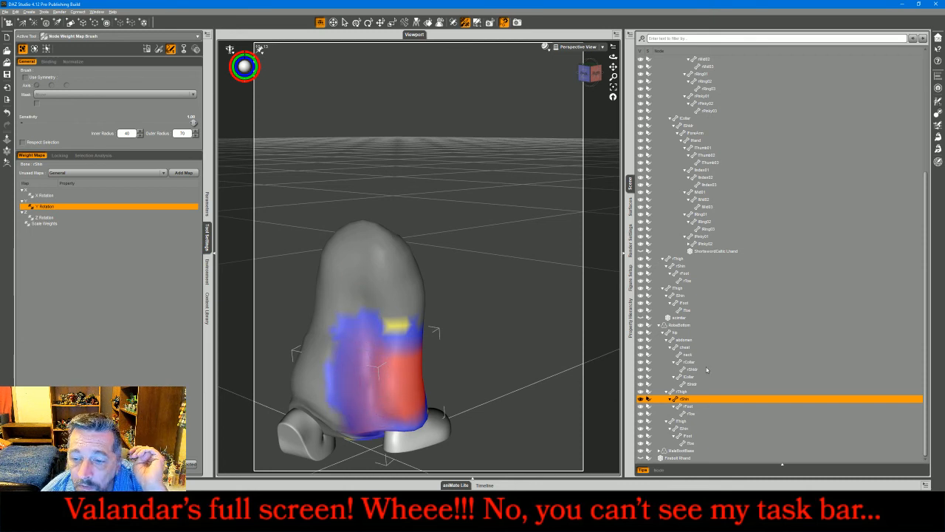
click(678, 391)
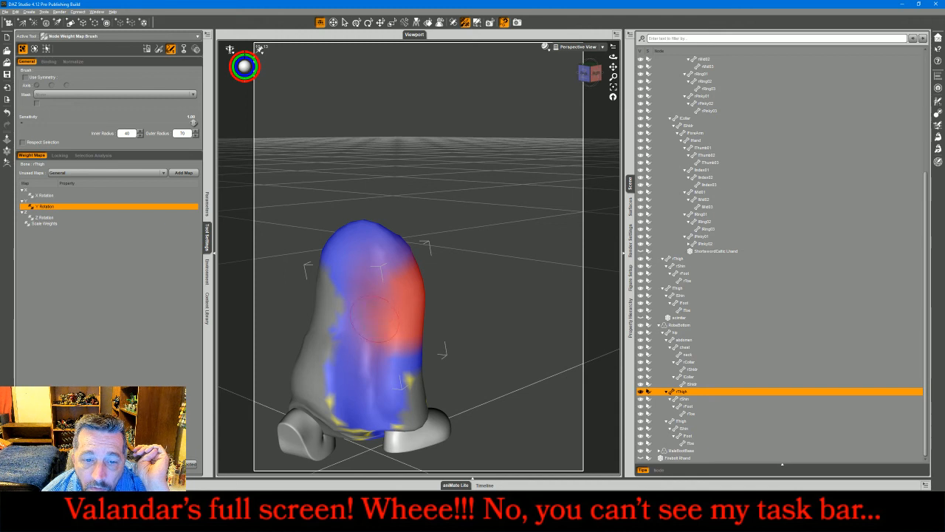
click(595, 82)
Step: With the Node Selection tool active, unhide the New Male Figure, its helmet, Celtic shortsword and scimitar, and inspect the whole robed character from several angles
click(345, 22)
scroll(863, 219, up, 8)
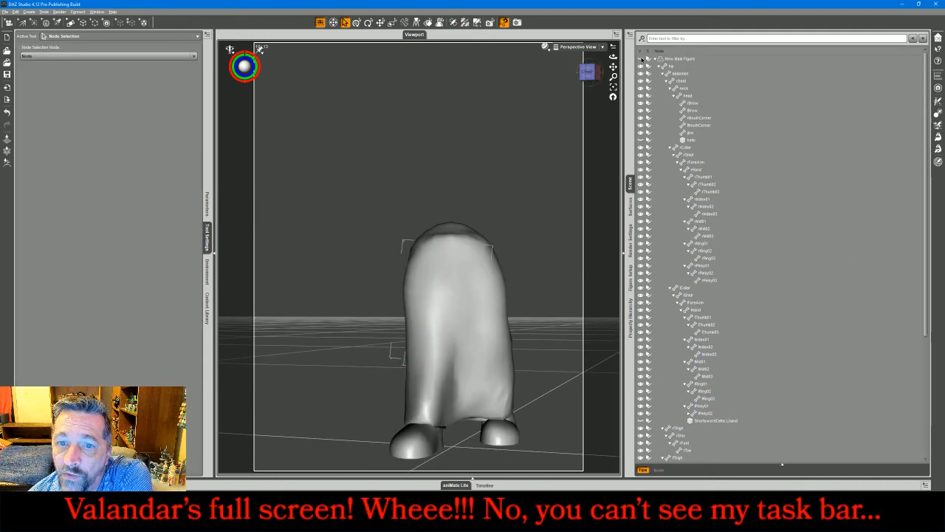
click(644, 58)
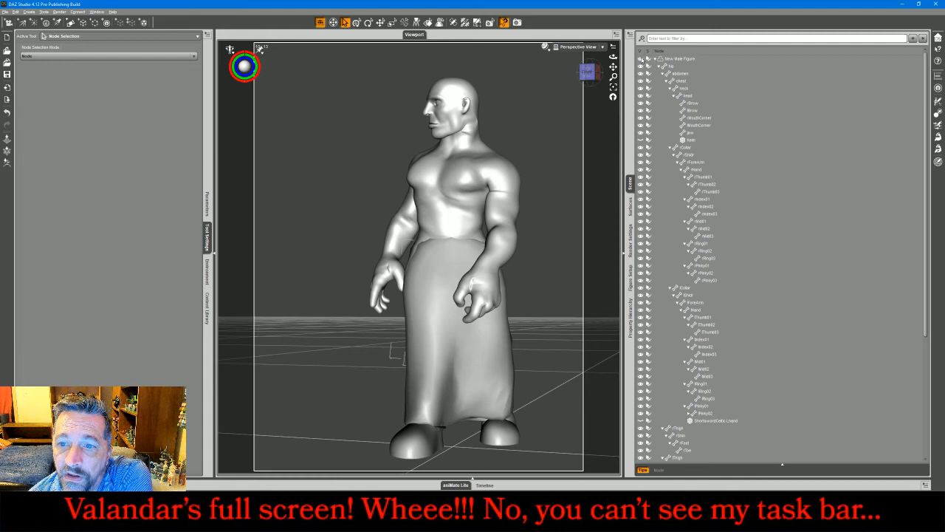
click(640, 141)
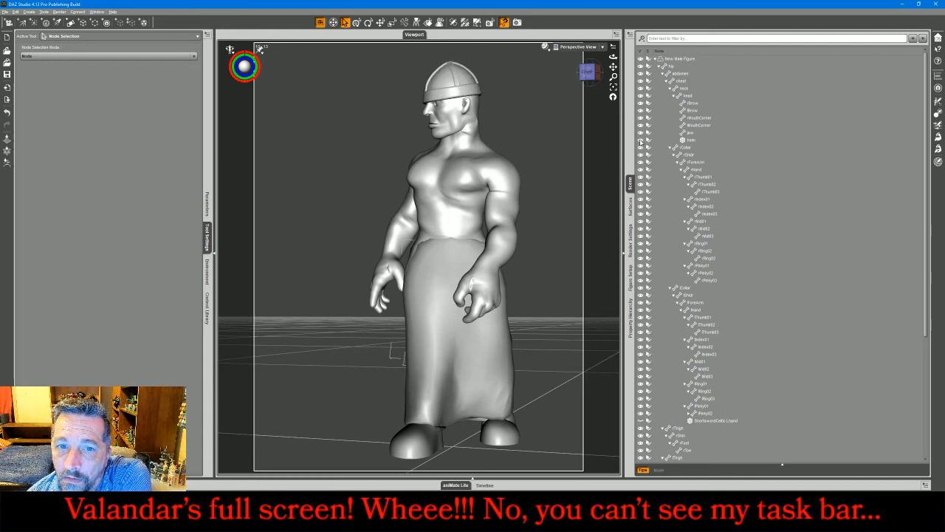
click(640, 421)
scroll(797, 268, down, 5)
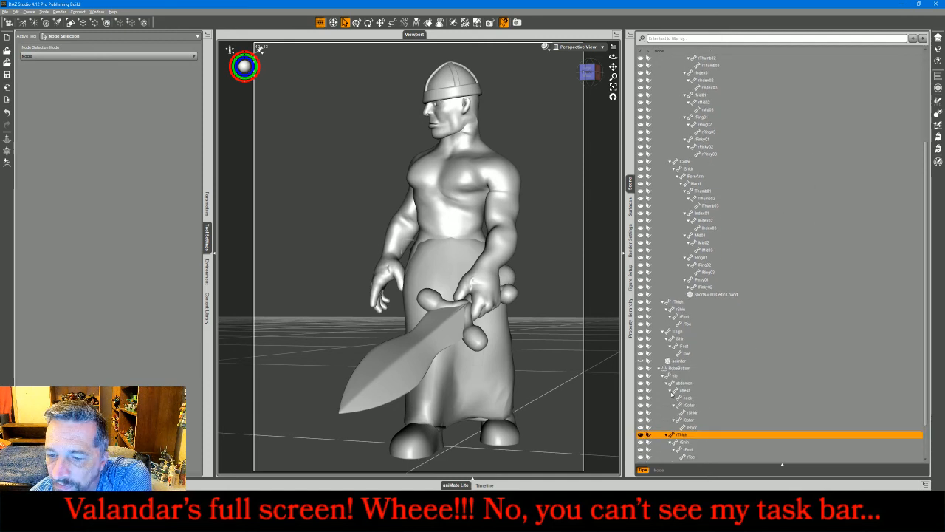
click(641, 360)
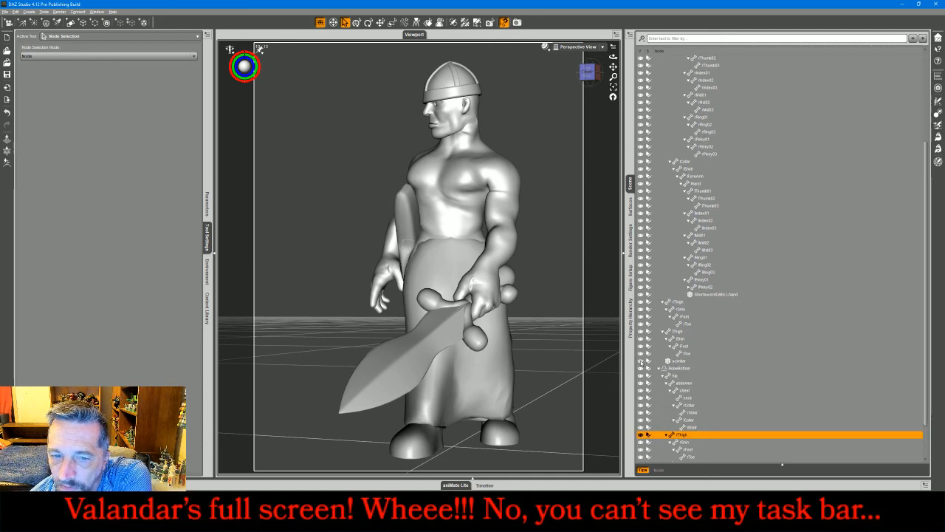
click(555, 259)
drag(591, 76, 641, 108)
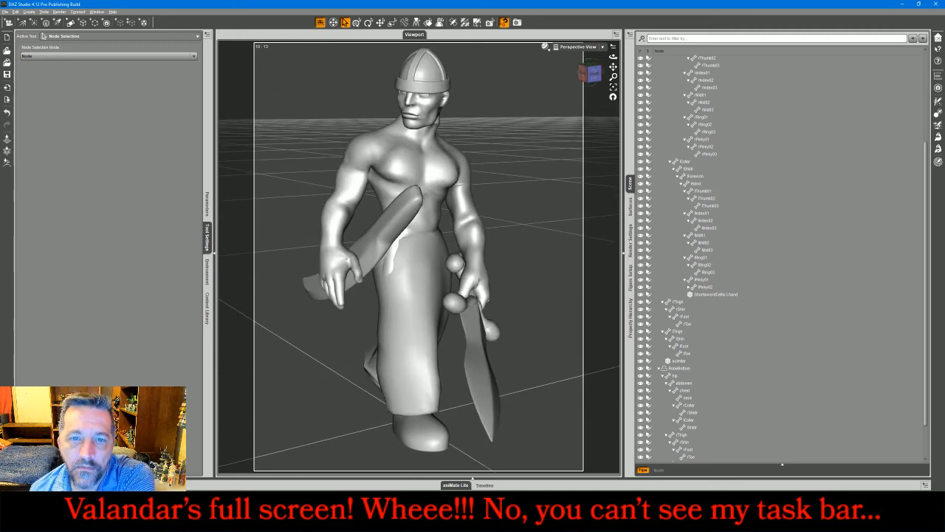
drag(613, 76, 613, 120)
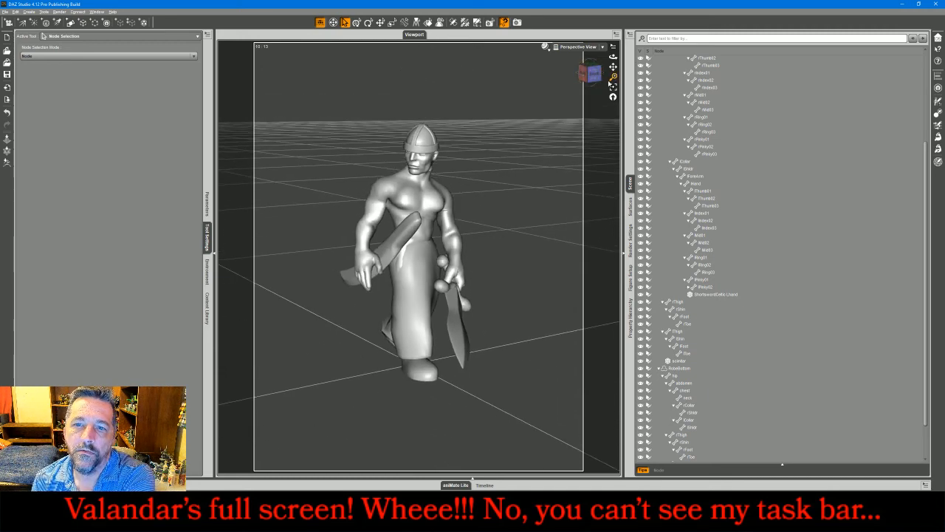
drag(595, 82, 517, 62)
middle_drag(557, 179, 414, 176)
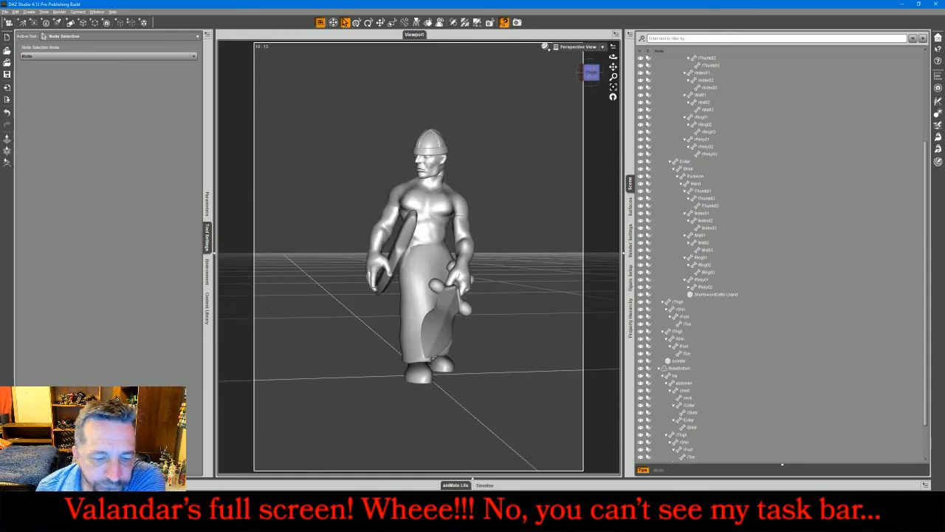
key(alt+Tab)
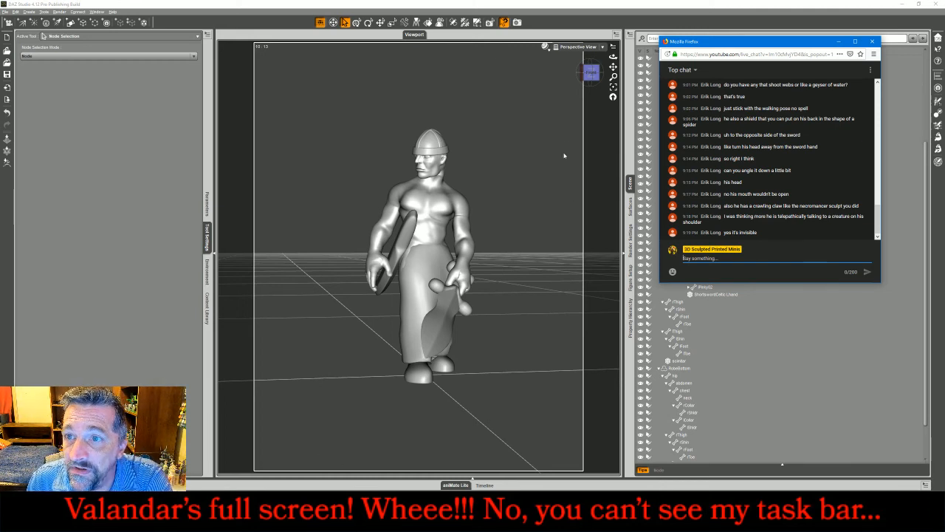
click(689, 14)
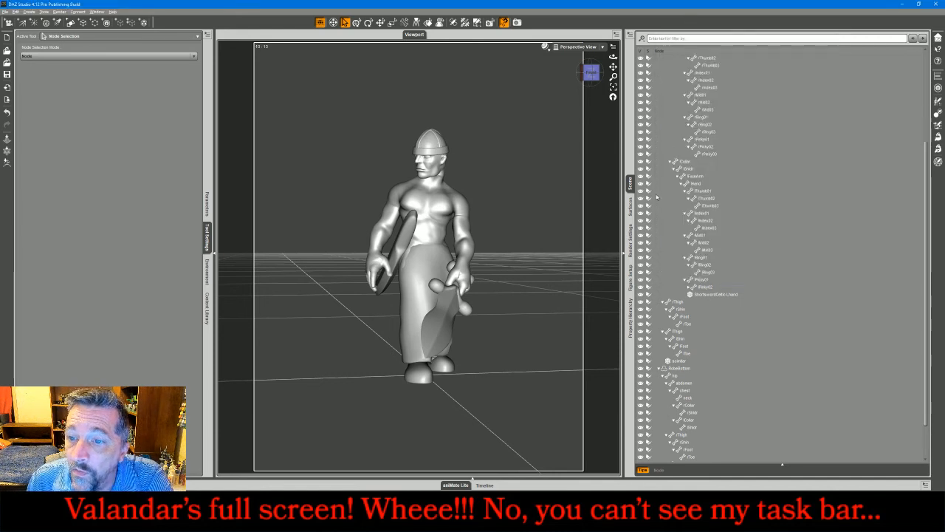
Step: Hide the helm, the Celtic shortsword, the scimitar and RobeBottom, leaving only the booted male figure displayed
scroll(656, 173, up, 4)
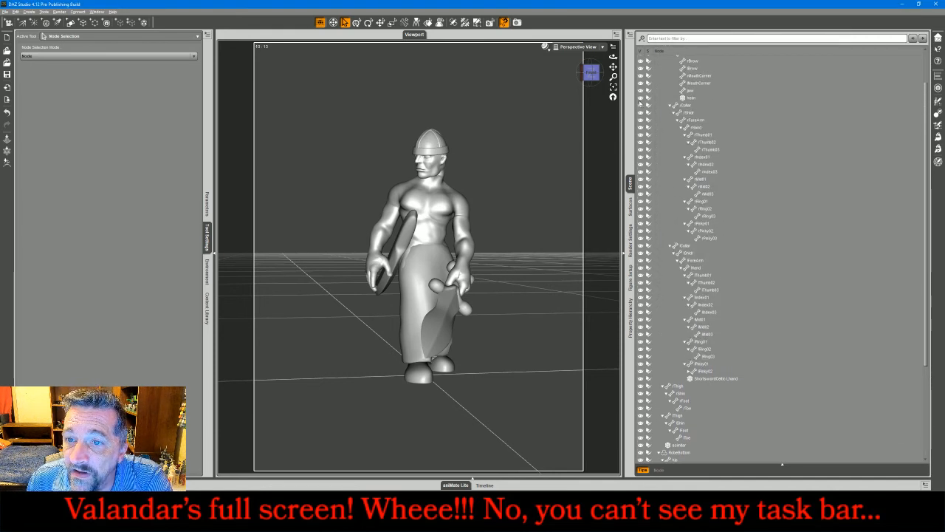
click(641, 97)
click(640, 378)
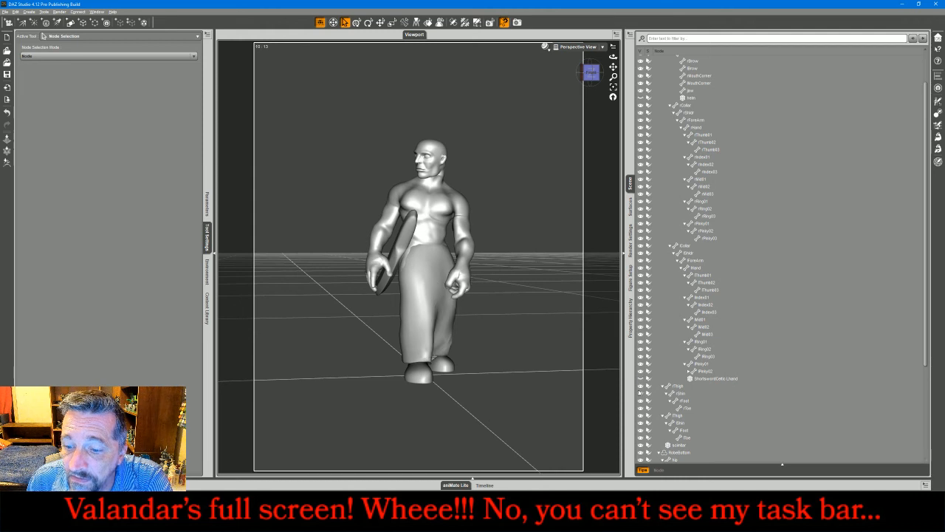
click(641, 444)
click(640, 452)
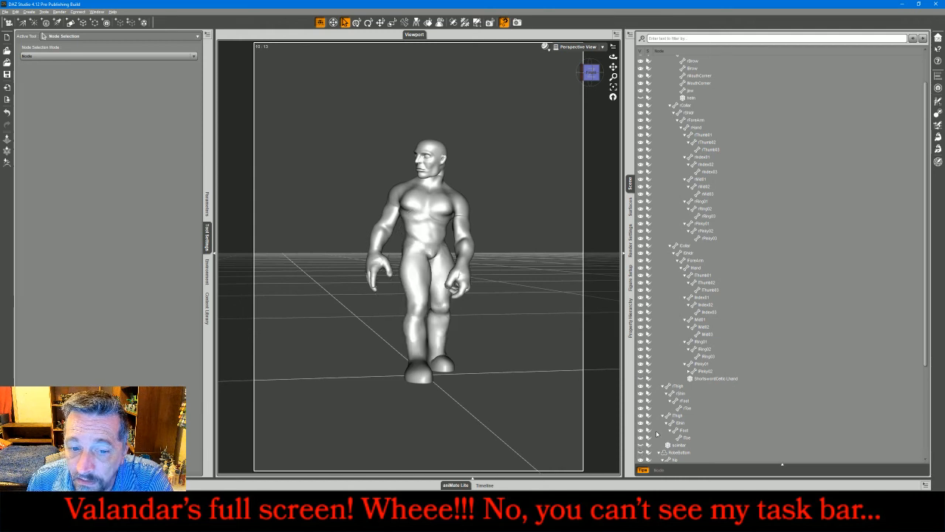
scroll(715, 377, down, 1)
scroll(715, 377, down, 3)
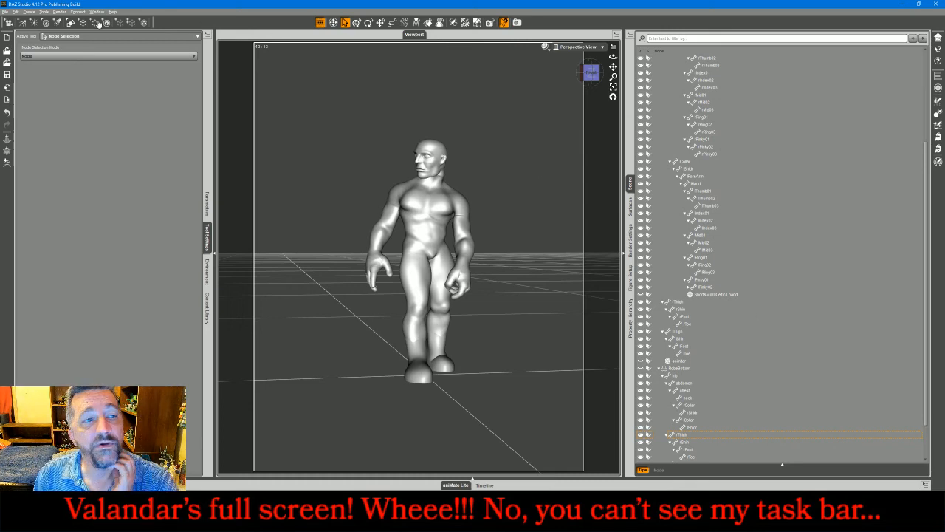
Step: Export the visible booted figure as Wavefront OBJ file zDruwarBody in the Morphs folder, keeping the current export options
click(5, 12)
click(55, 110)
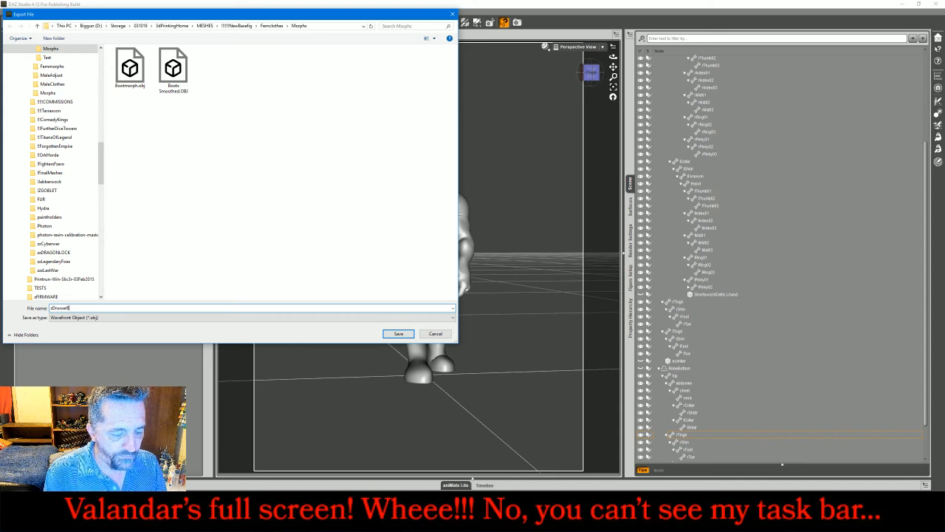
key(Return)
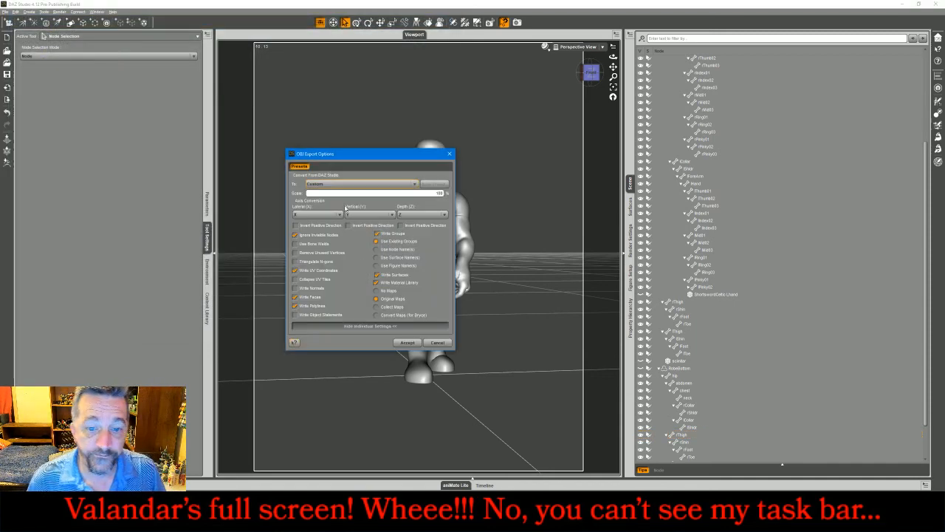
click(406, 342)
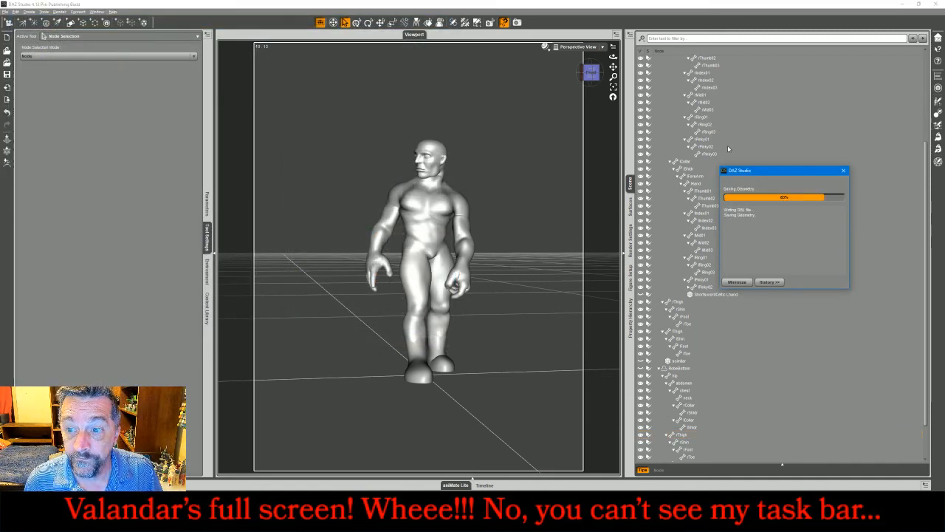
Step: Hide the New Male Figure and its boots, and show only RobeBottom
scroll(728, 149, up, 6)
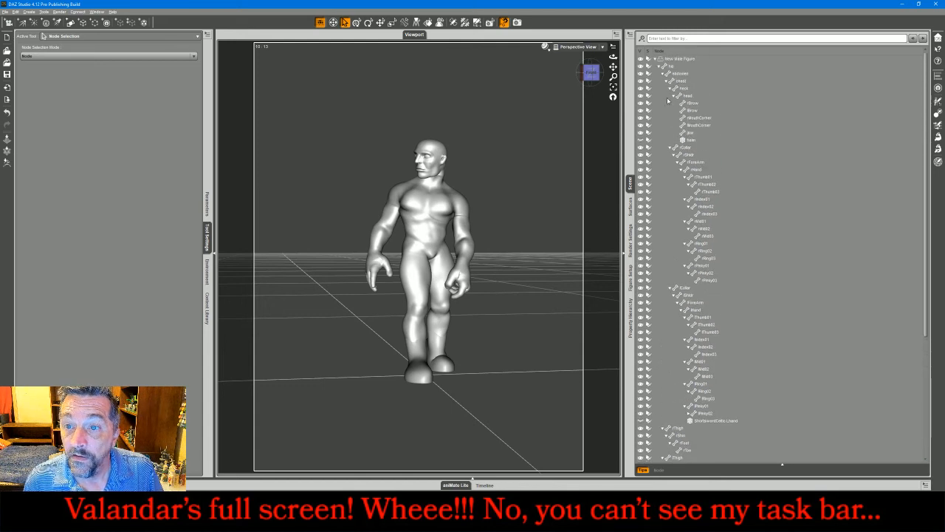
click(641, 58)
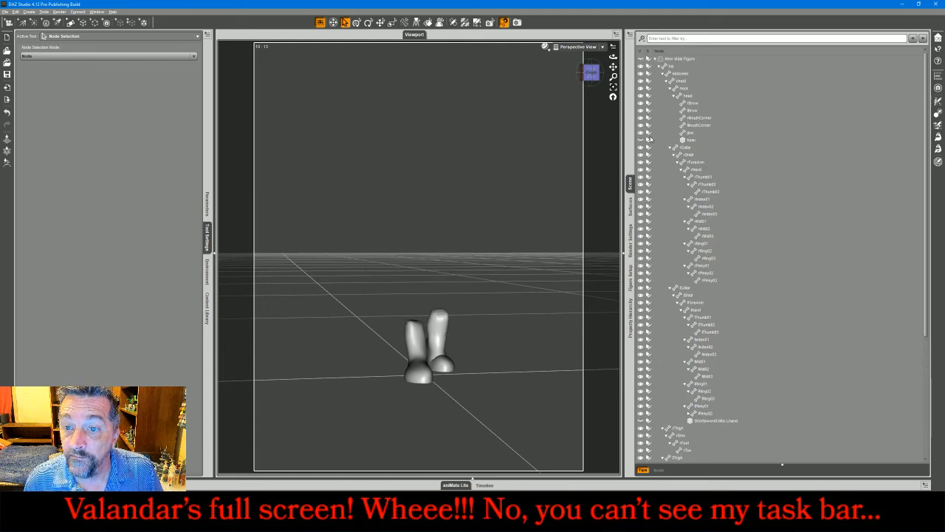
scroll(640, 145, down, 8)
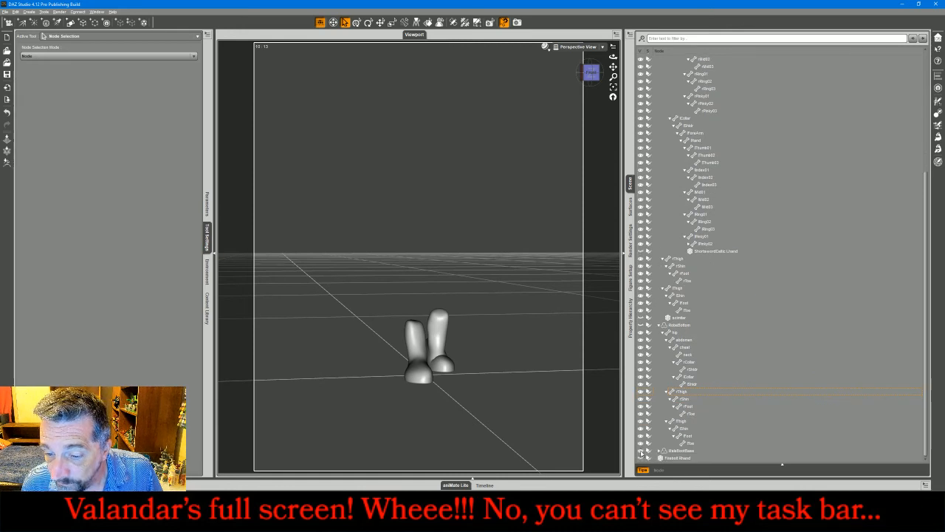
click(641, 451)
click(344, 79)
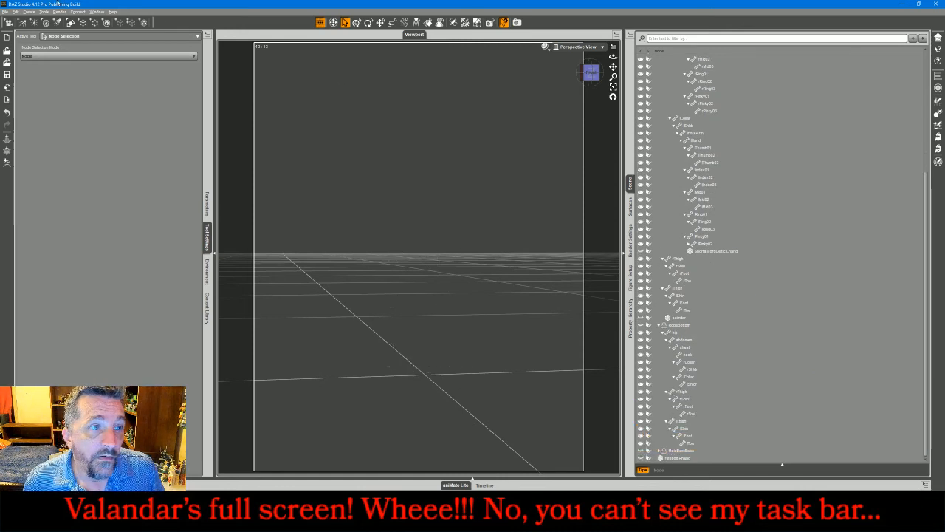
click(643, 326)
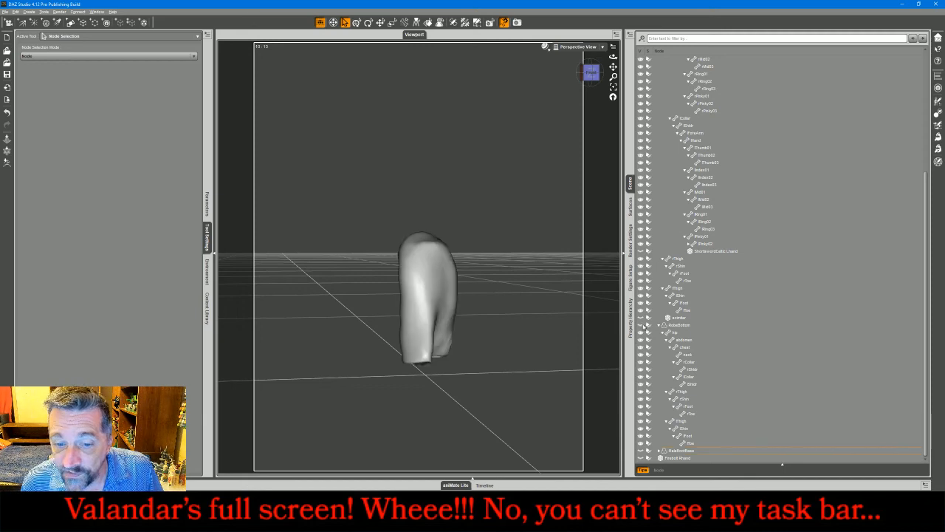
Step: Export the robe bottom as Wavefront OBJ file zDruwarRobe in the Morphs folder with the current export options
click(5, 11)
click(30, 100)
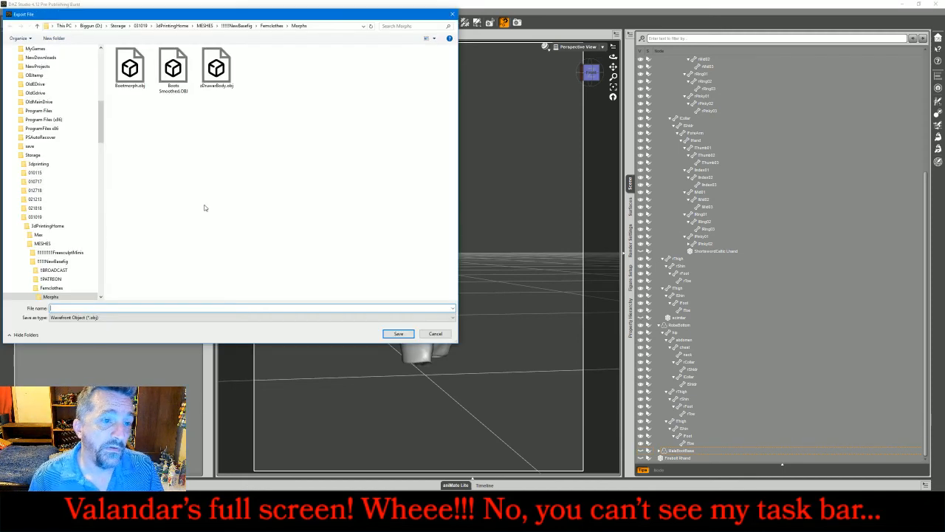
text(zDru)
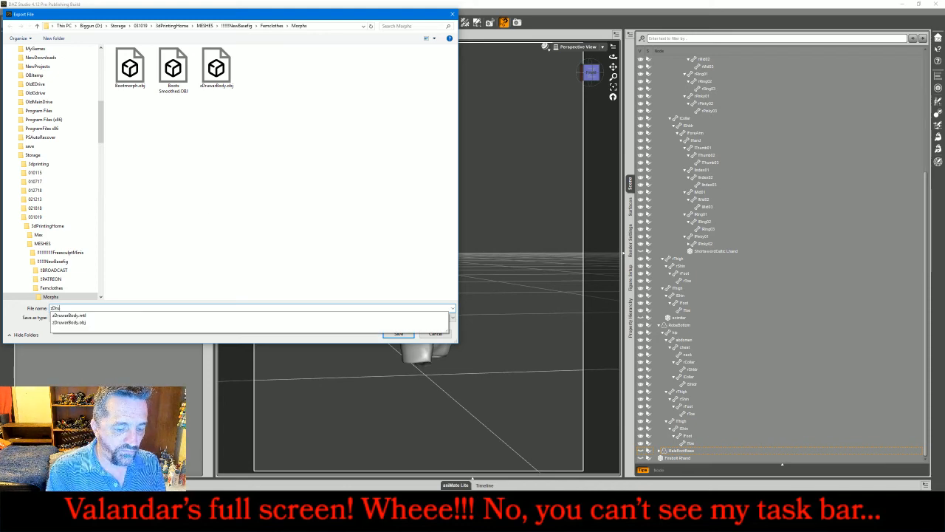
text(warBo)
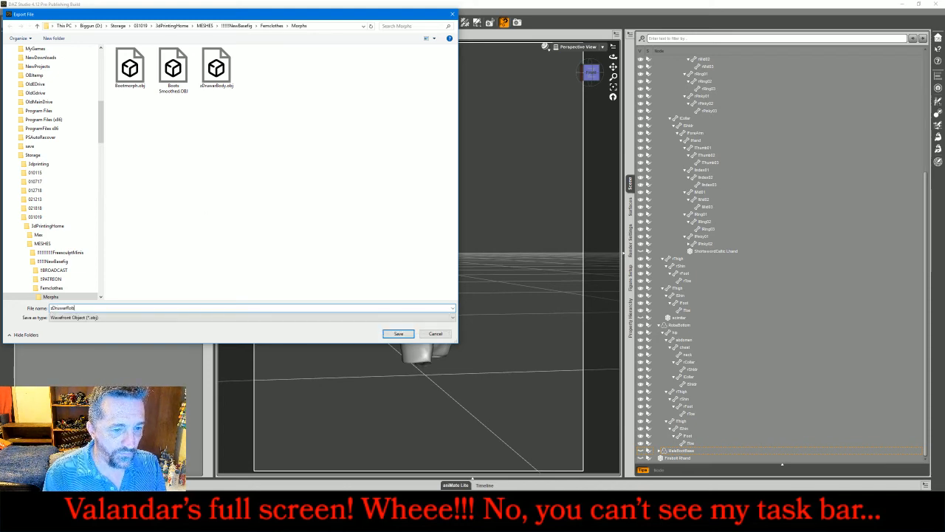
text(be)
key(Return)
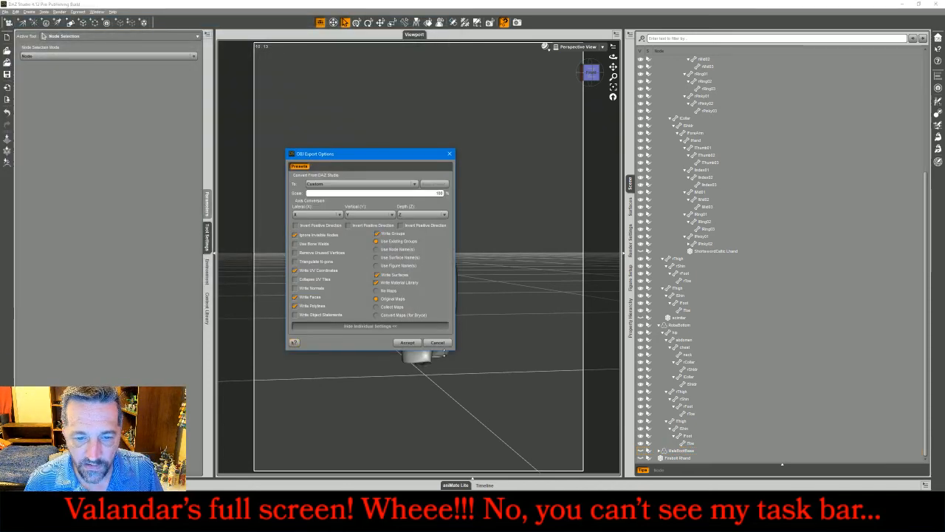
click(410, 343)
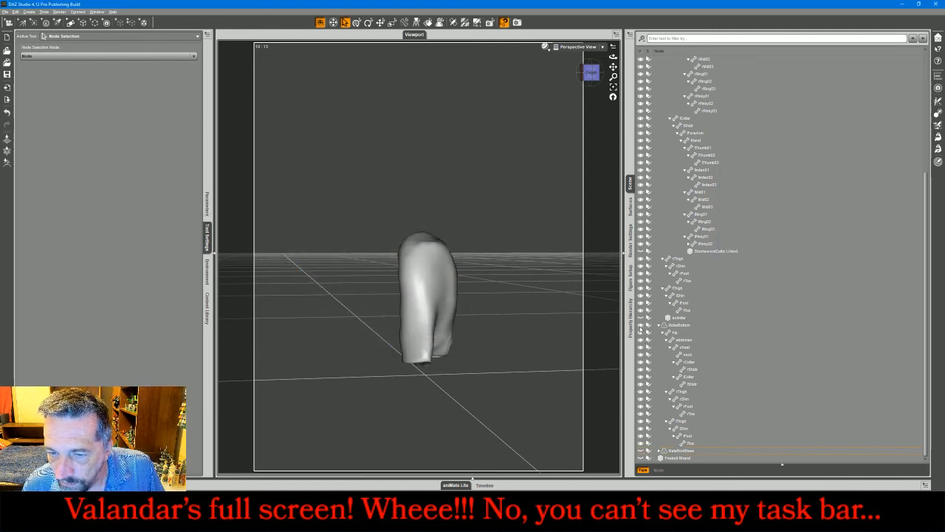
Step: Hide RobeBottom and collapse its bone hierarchy, and show the Celtic shortsword and the scimitar
click(641, 325)
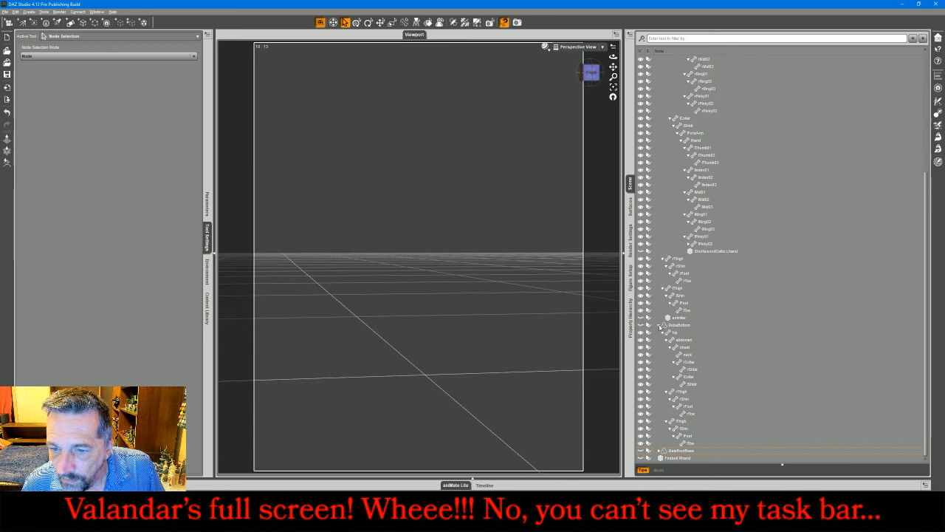
click(660, 326)
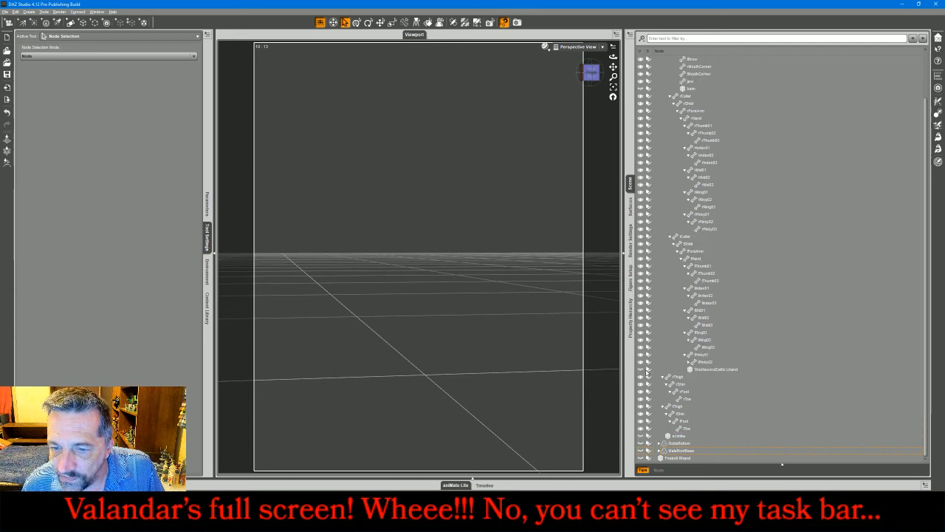
click(641, 376)
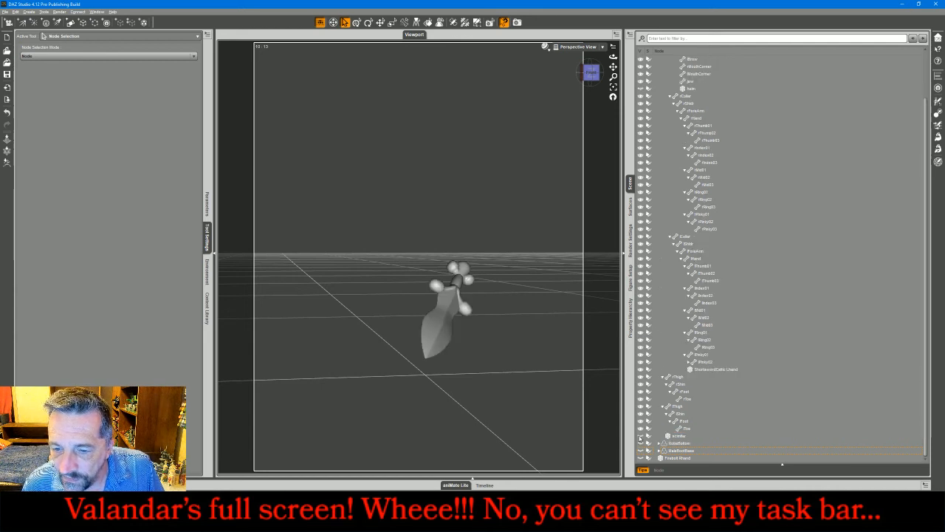
click(641, 435)
Step: Export the two swords together as Wavefront OBJ file zDruwarSwords, accepting the current export options
click(6, 12)
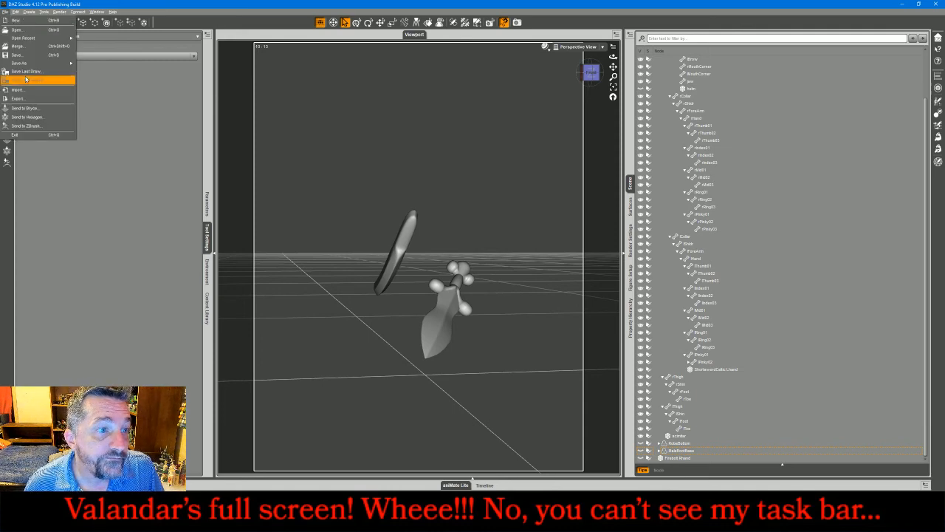
click(33, 98)
text(zDruwa)
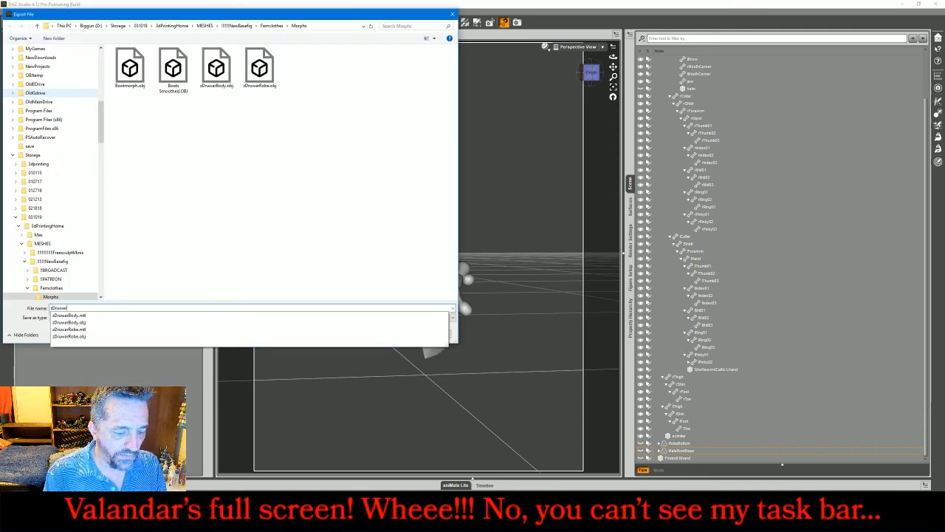
text(rSwords)
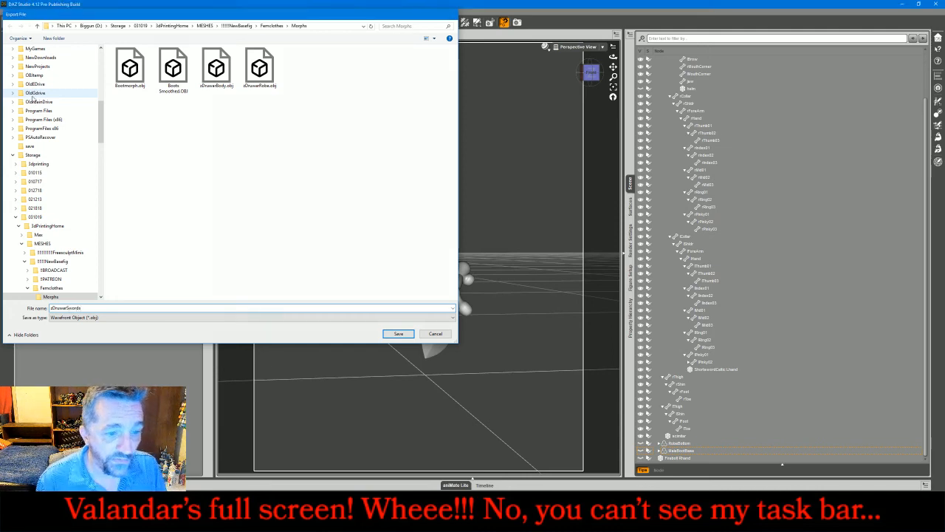
key(Return)
click(407, 342)
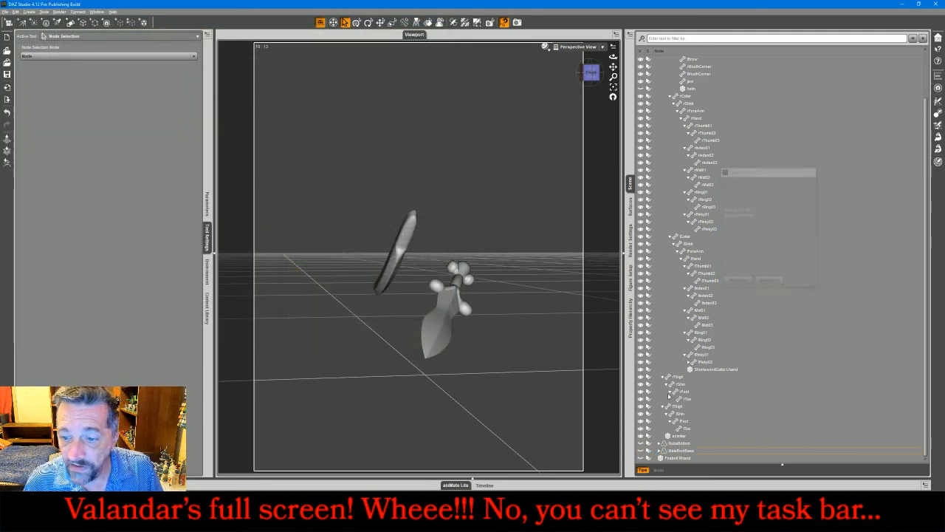
Step: Hide the Celtic shortsword and the scimitar, and show the helm on its own
click(640, 370)
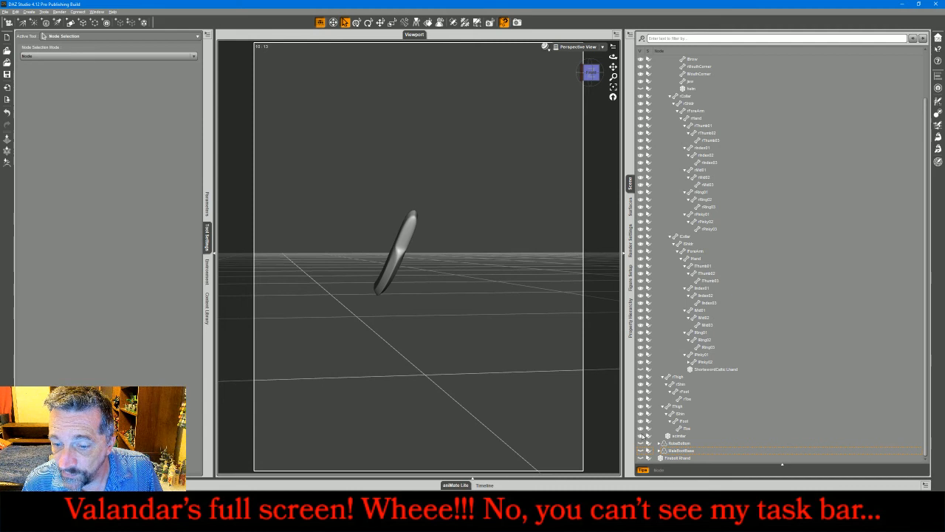
click(641, 436)
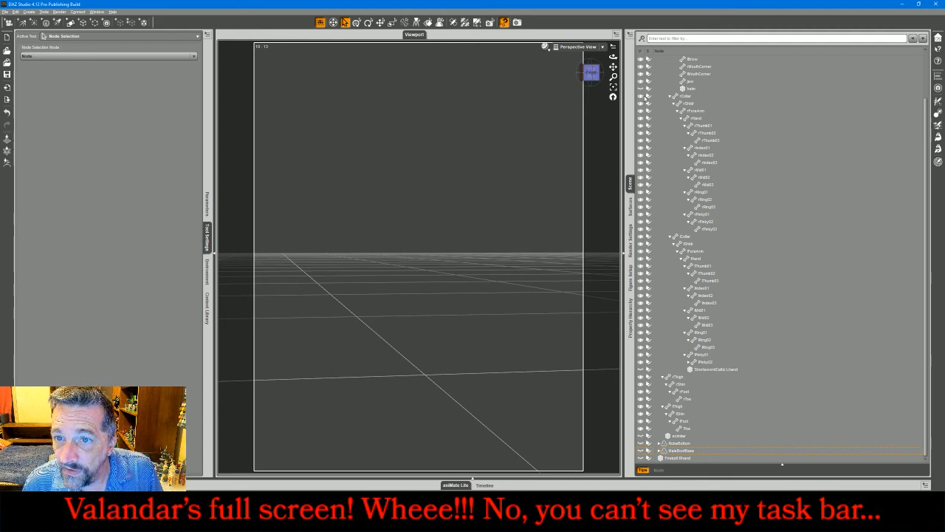
click(641, 89)
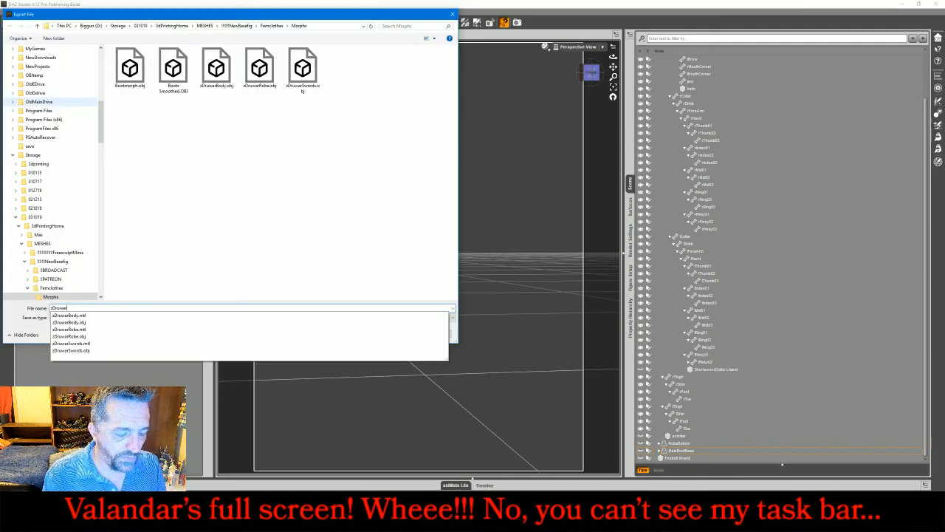
Step: Export the helm as Wavefront OBJ file zDruwarHelmet with the current export options
text(Helmet)
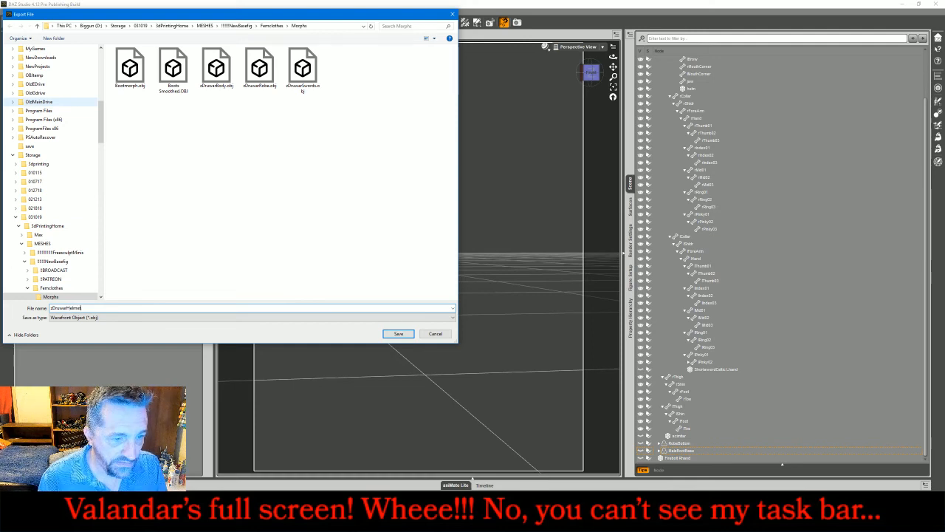
key(Return)
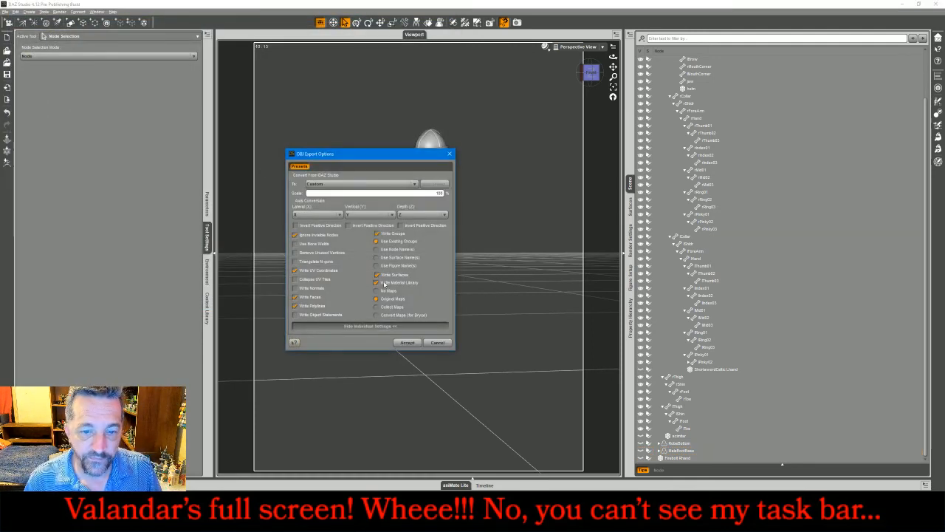
click(407, 342)
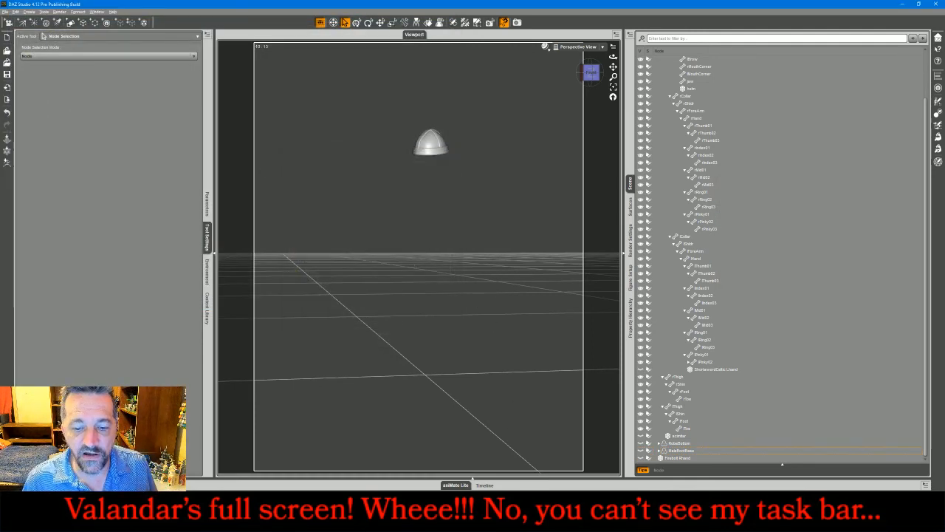
click(464, 523)
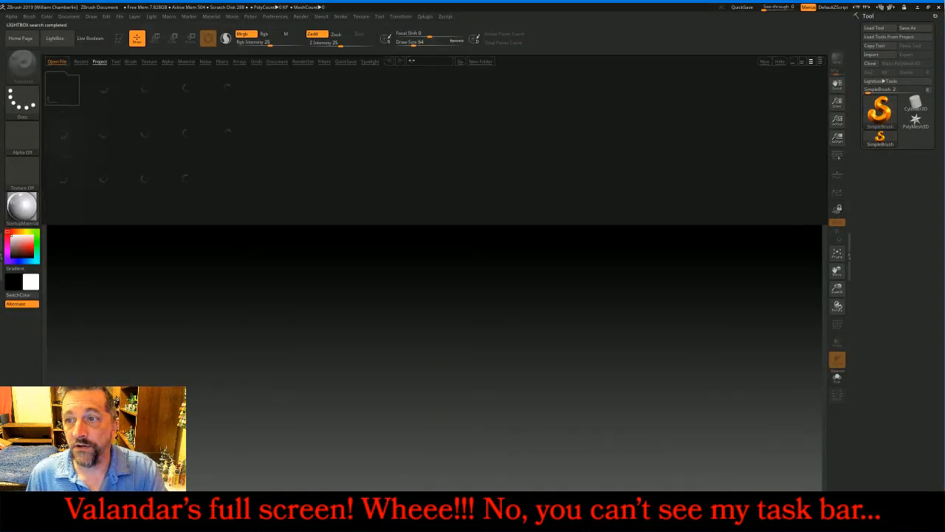
click(780, 62)
click(873, 55)
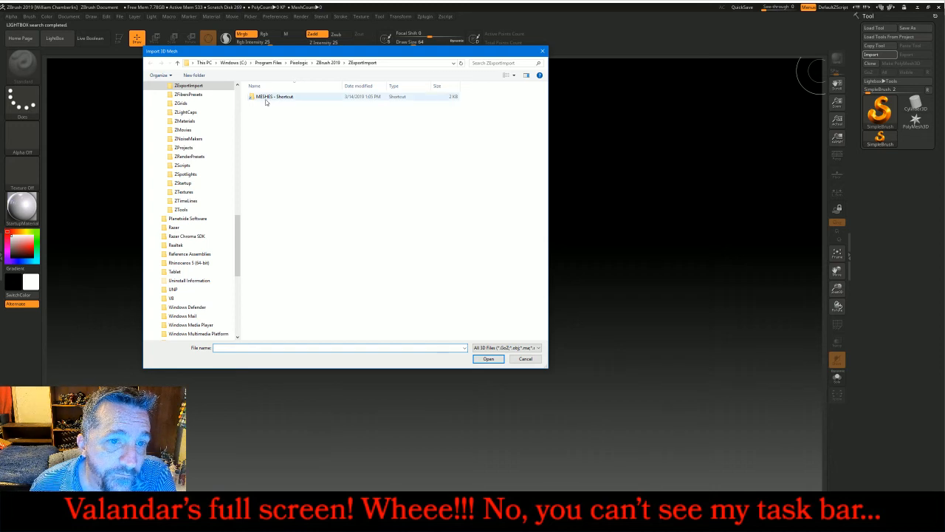
double_click(268, 98)
double_click(271, 97)
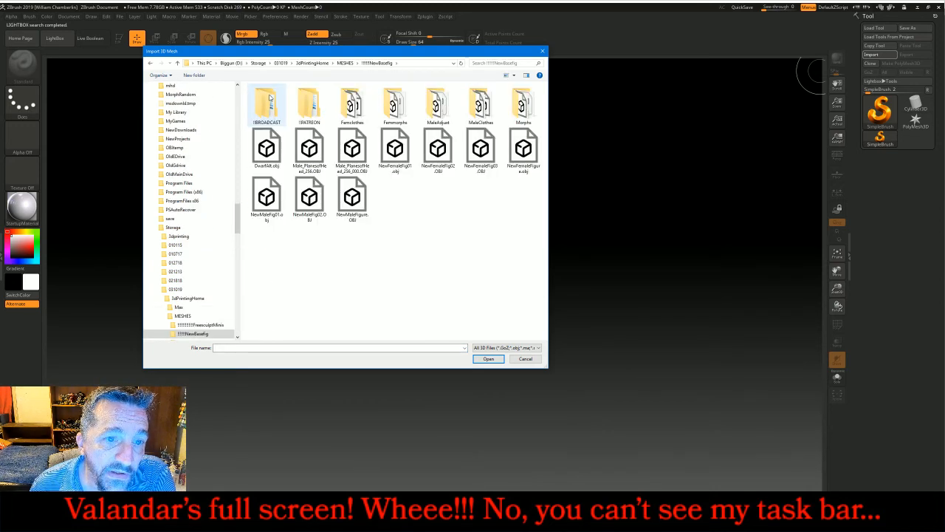
double_click(309, 103)
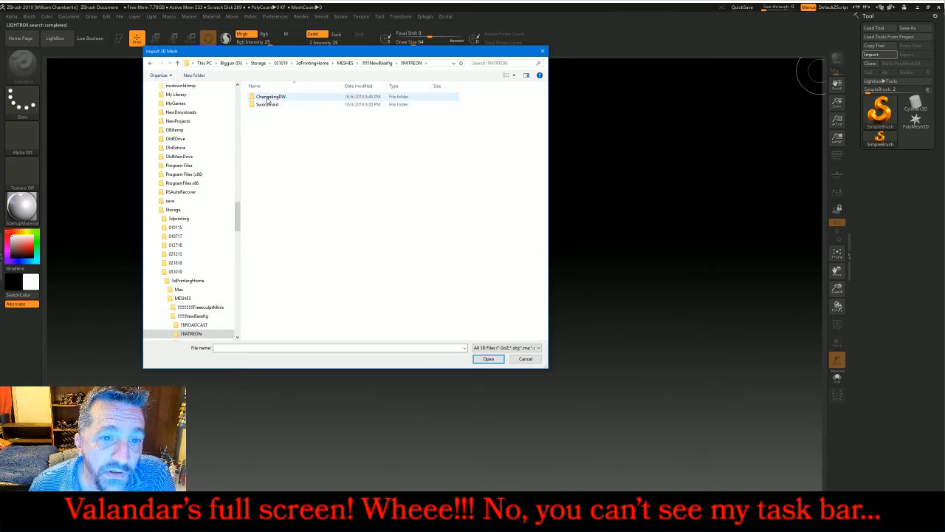
double_click(268, 98)
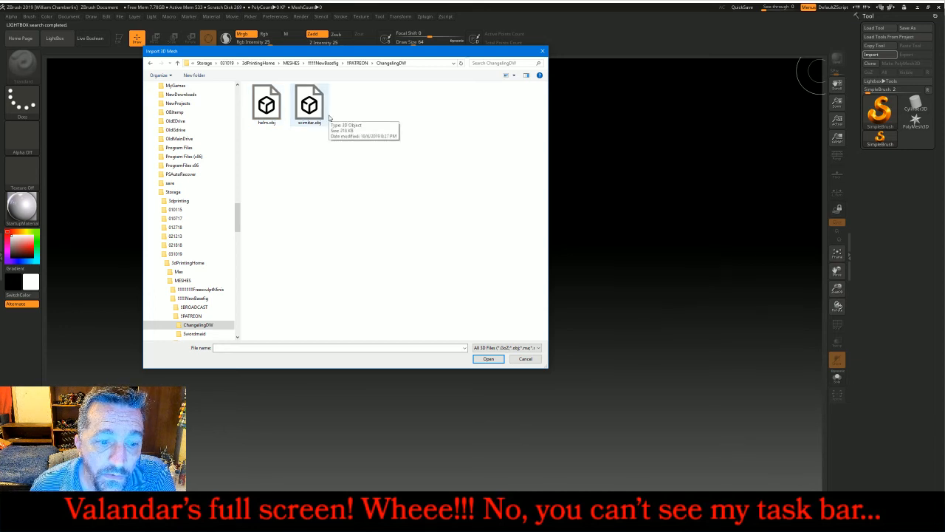
click(526, 359)
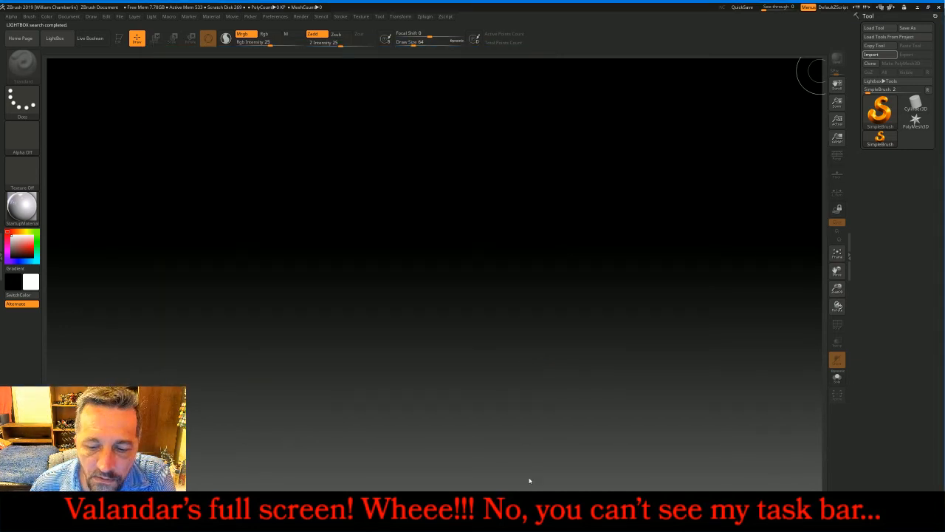
Step: Switch to DAZ Studio and check in the OBJ export dialog which folder holds the exported zDruwar files, without exporting anything
click(918, 7)
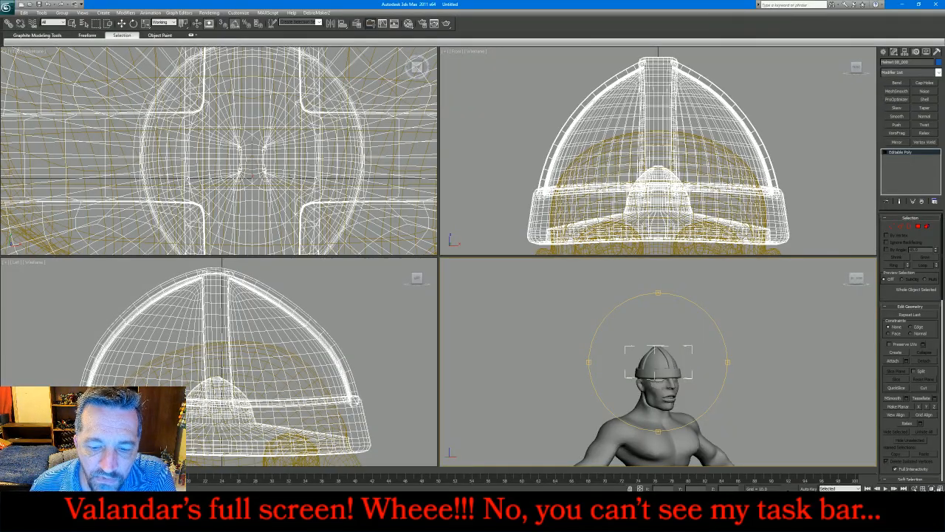
key(alt+Tab)
click(5, 12)
click(18, 98)
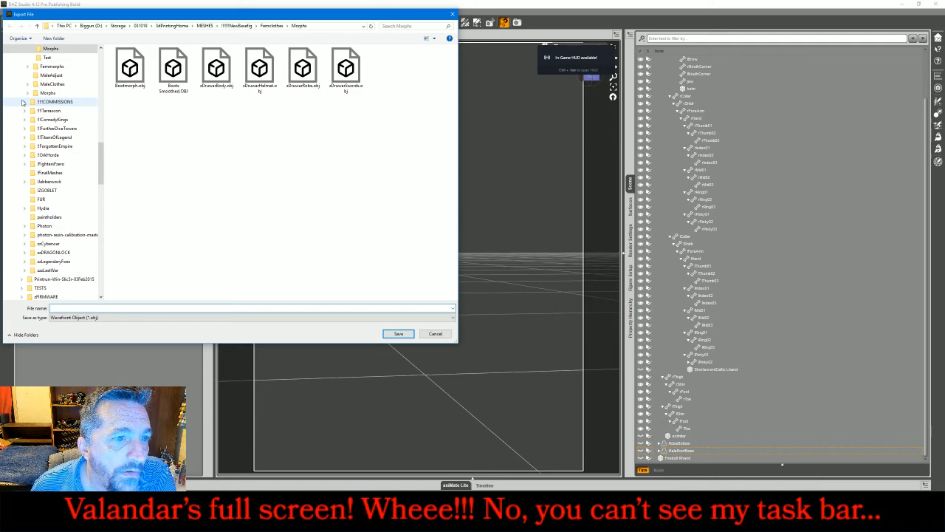
scroll(94, 155, up, 1)
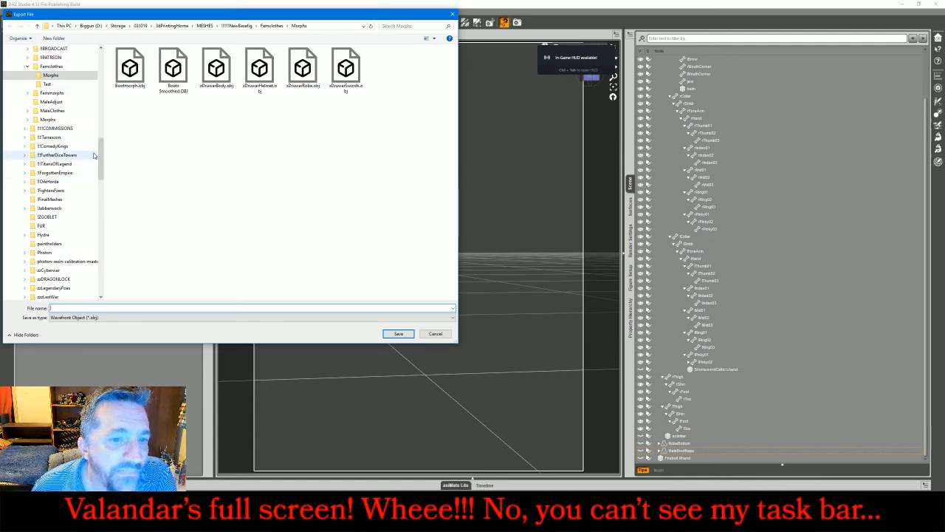
click(439, 335)
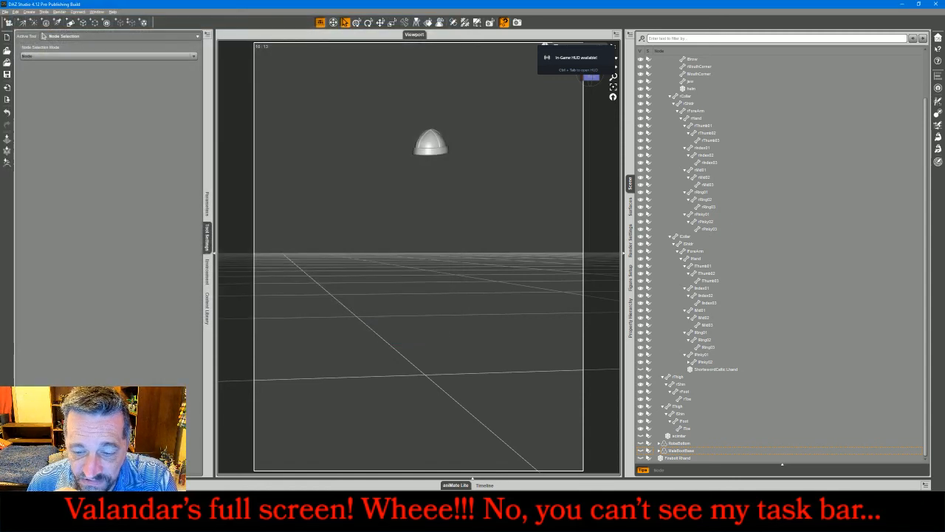
click(538, 523)
click(526, 304)
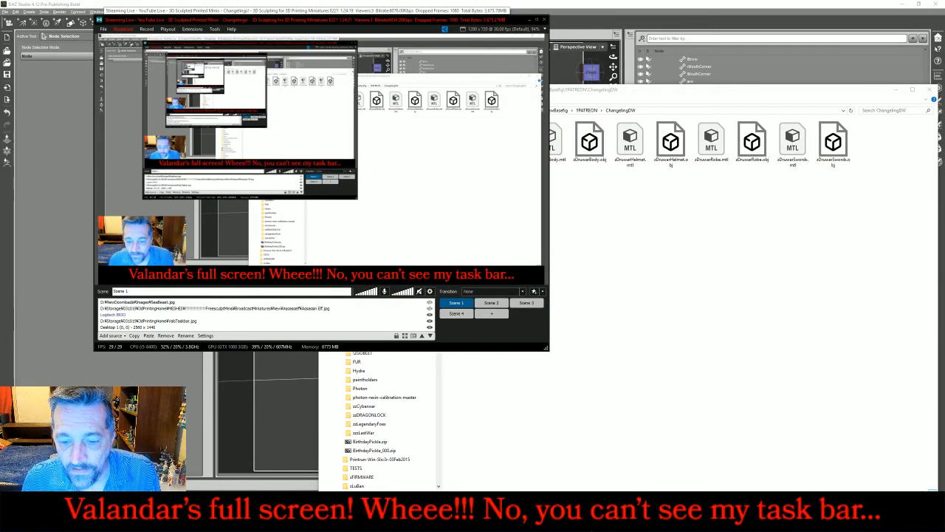
Step: Switch to ZBrush, import zDruwarBody.obj from the !PATREON ChangelingDW folder, and place the figure on the canvas in Edit mode
click(576, 519)
click(872, 54)
double_click(288, 97)
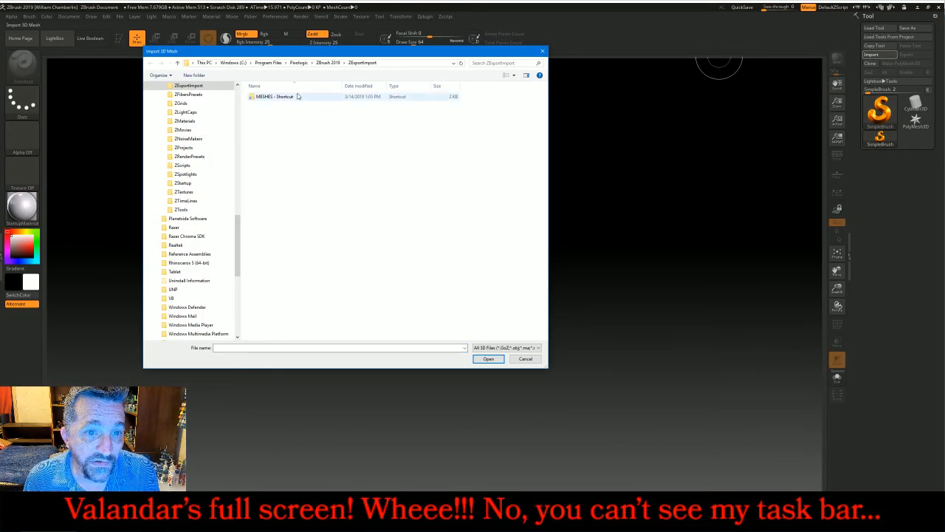
double_click(275, 95)
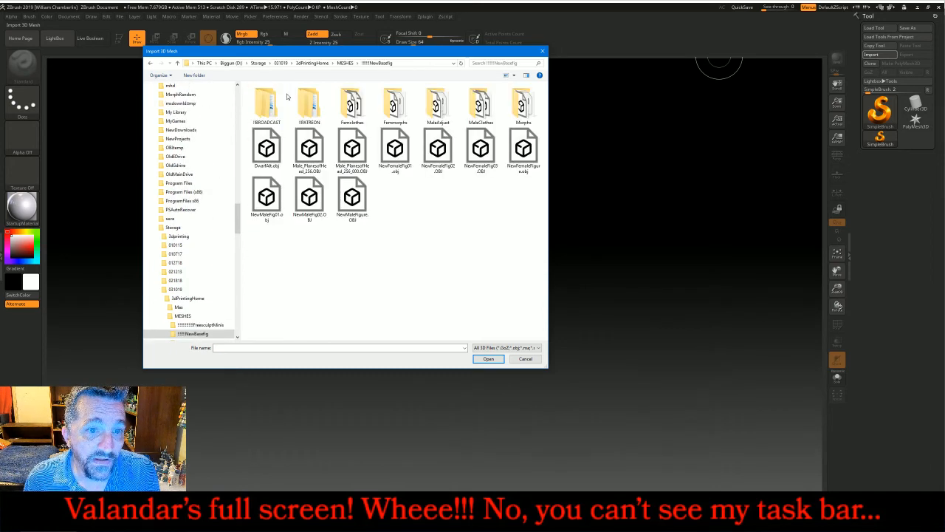
double_click(309, 110)
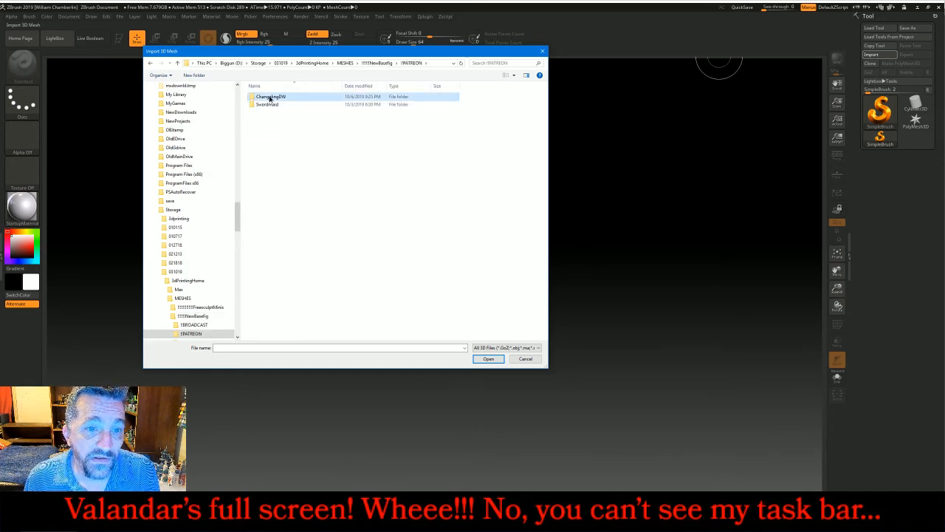
double_click(268, 96)
double_click(353, 108)
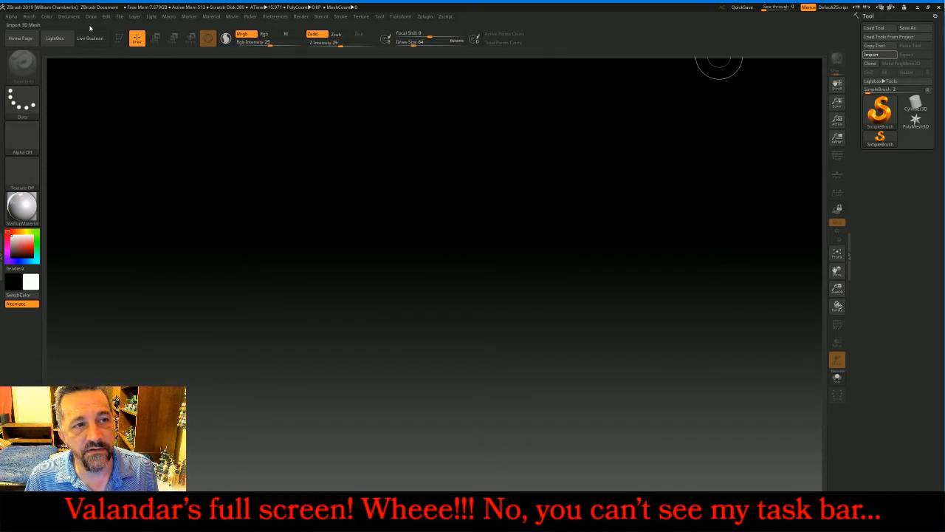
drag(453, 263, 447, 410)
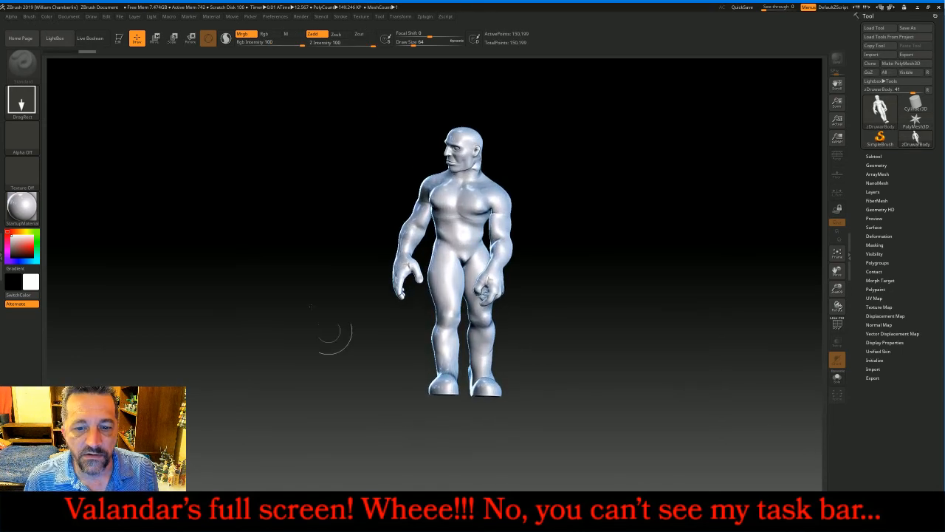
key(t)
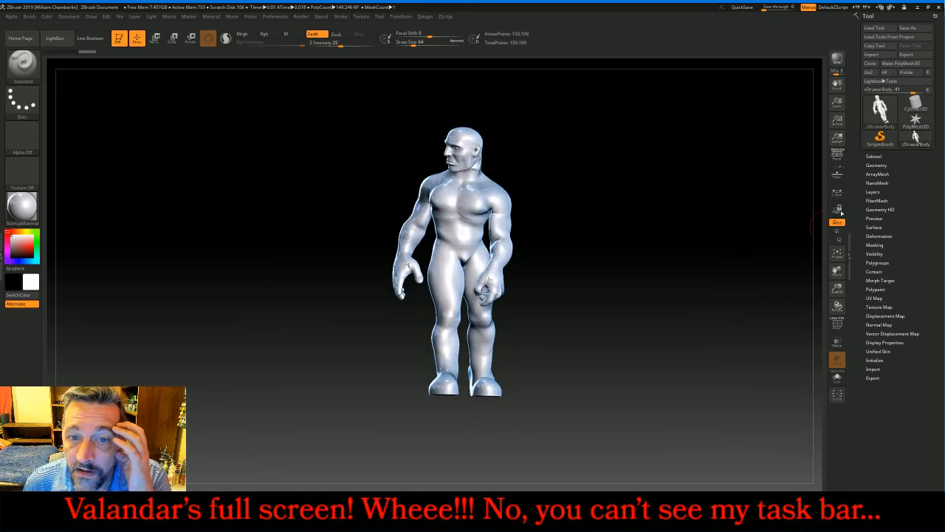
Step: Add a PolyMesh3D subtool below the body and import zDruwarRobe.obj in its place
click(873, 156)
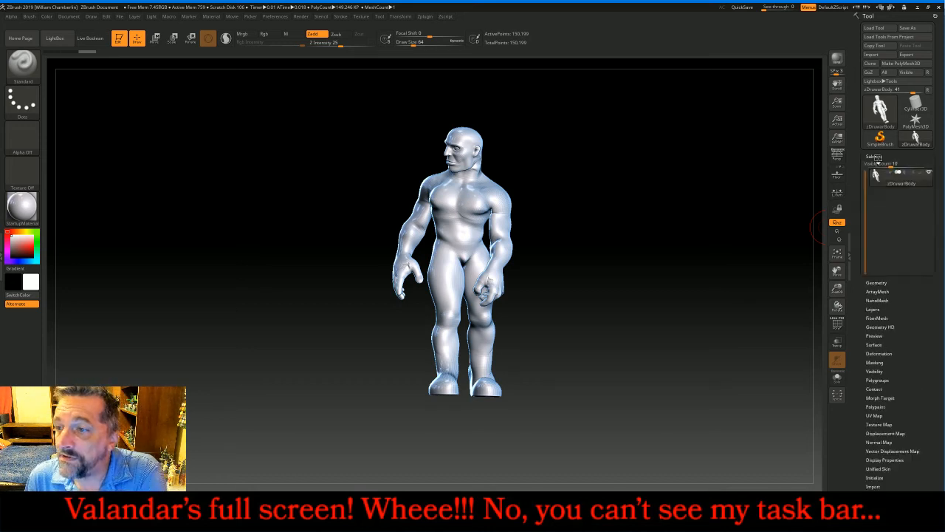
click(915, 413)
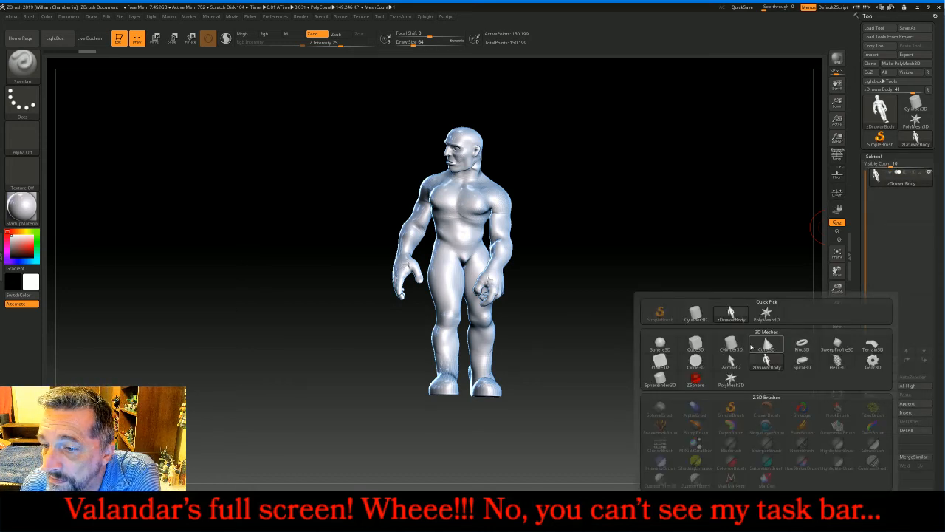
click(766, 315)
click(871, 55)
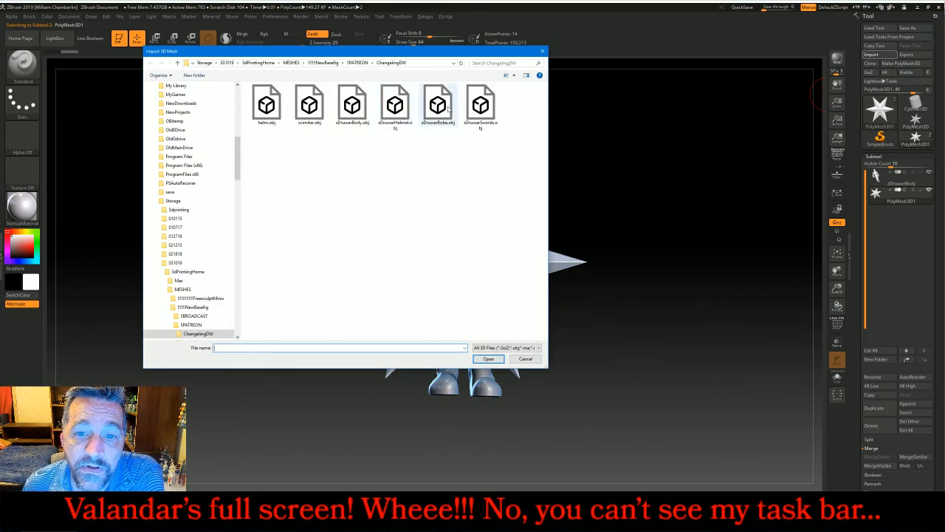
key(Escape)
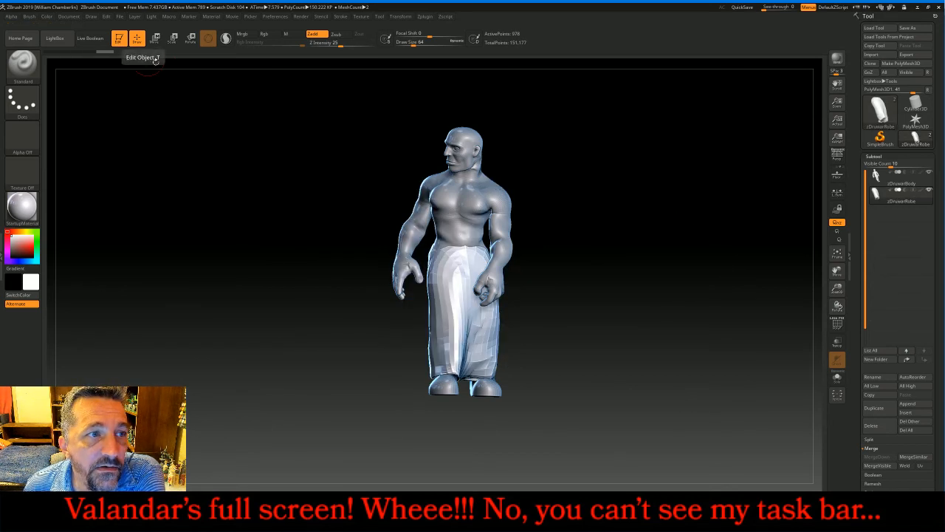
Step: Add another PolyMesh3D subtool and import zDruwarSwords.obj in its place
drag(810, 401, 781, 387)
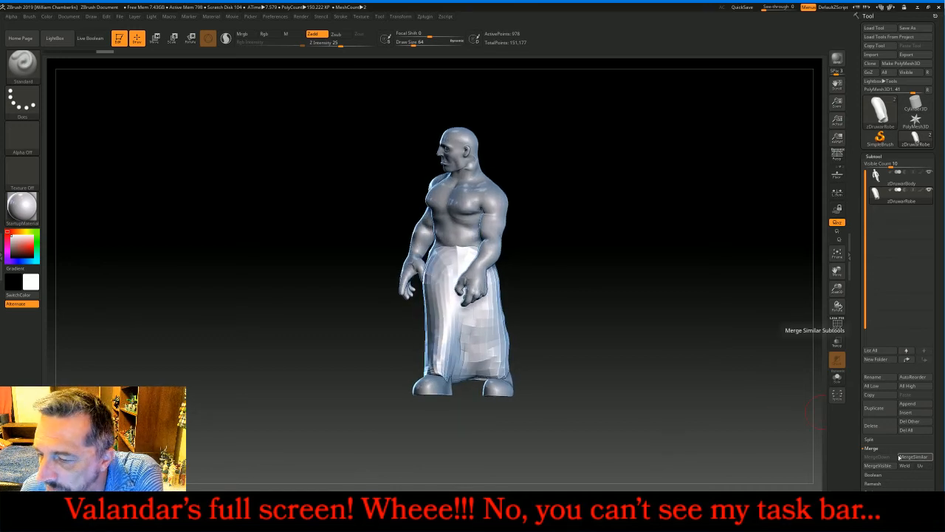
click(907, 403)
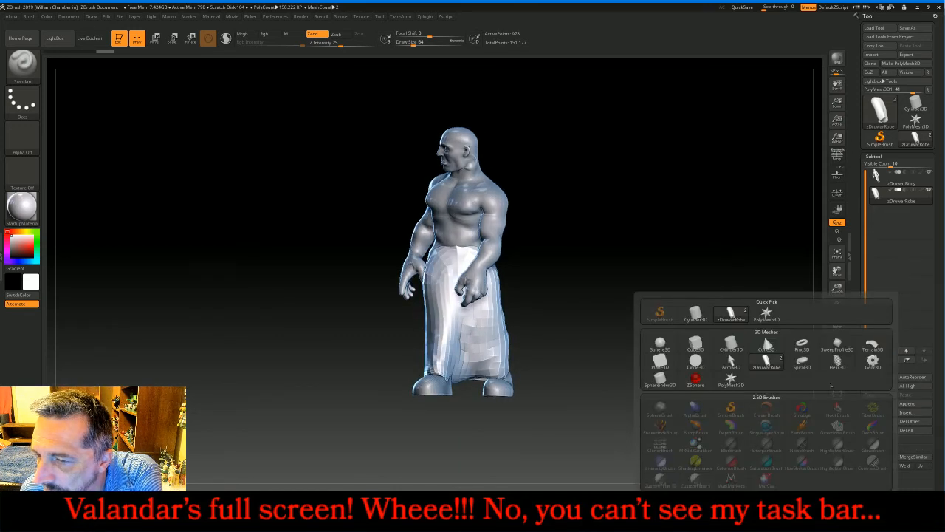
click(767, 317)
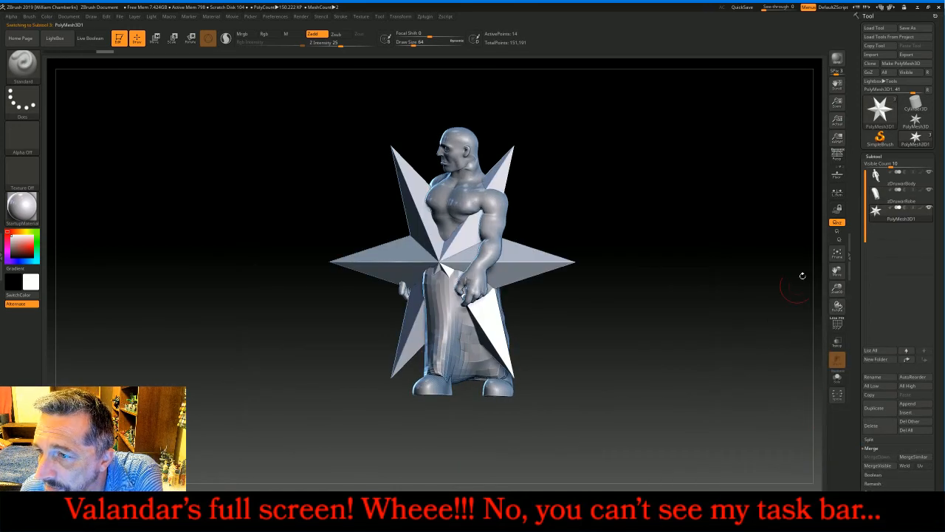
click(872, 55)
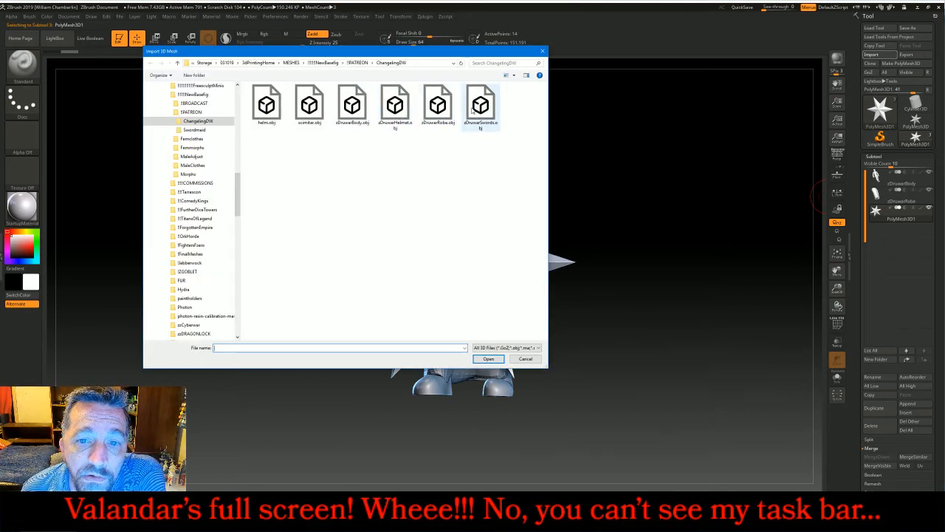
double_click(473, 108)
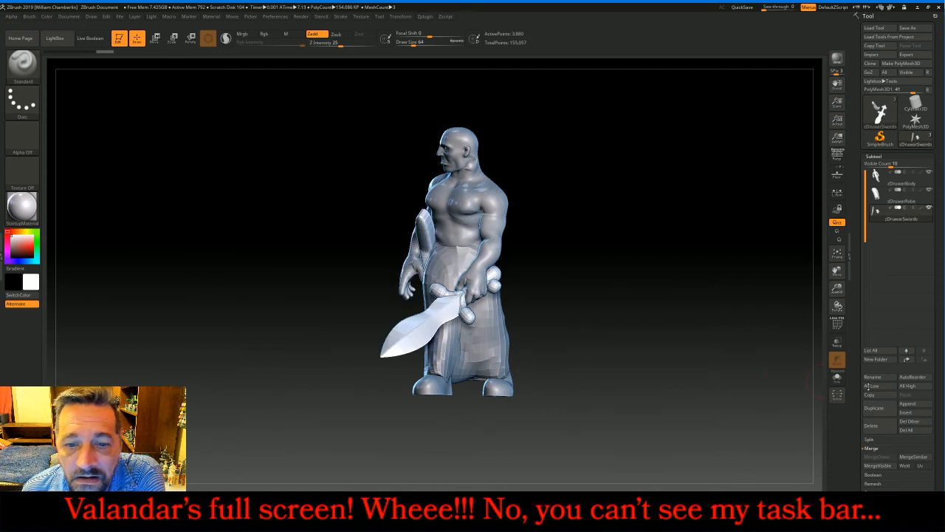
Step: Add a fourth subtool from PolyMesh3D and replace it with the imported zDruwarHelmet.obj
click(912, 414)
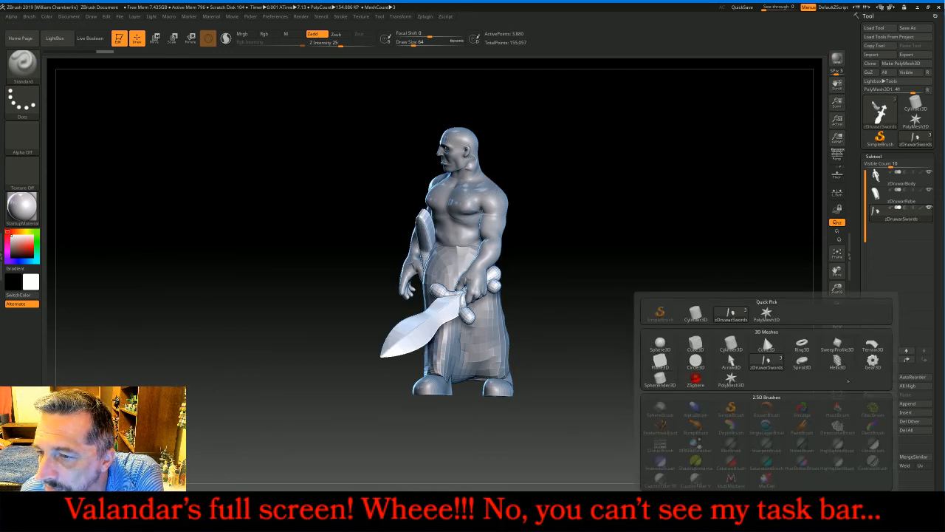
click(766, 313)
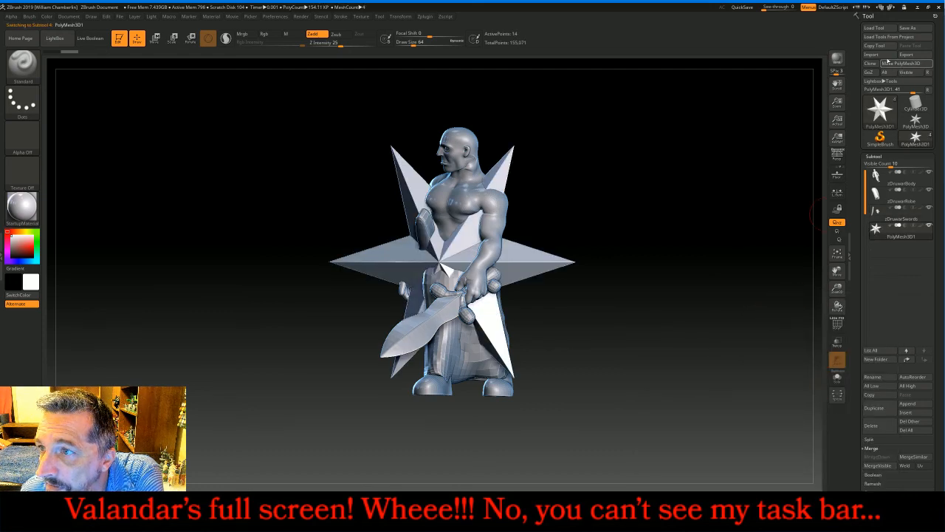
click(885, 55)
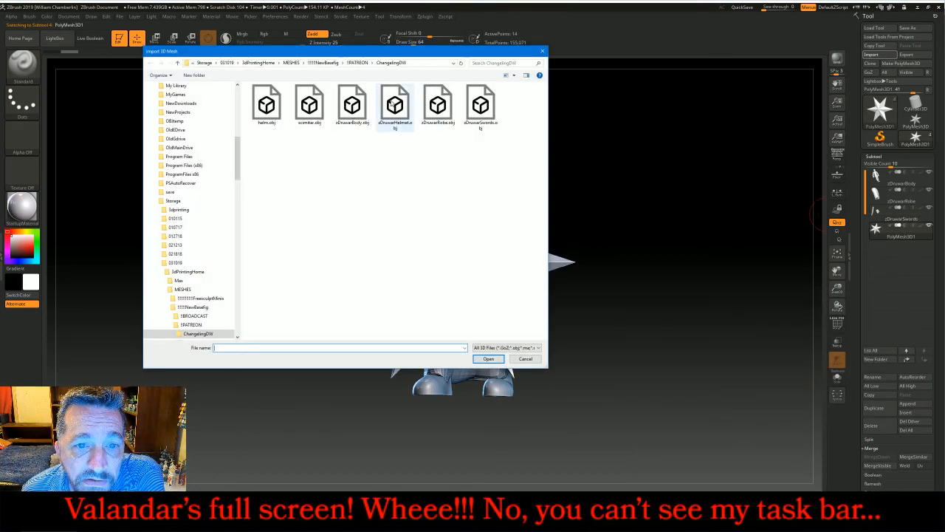
double_click(390, 105)
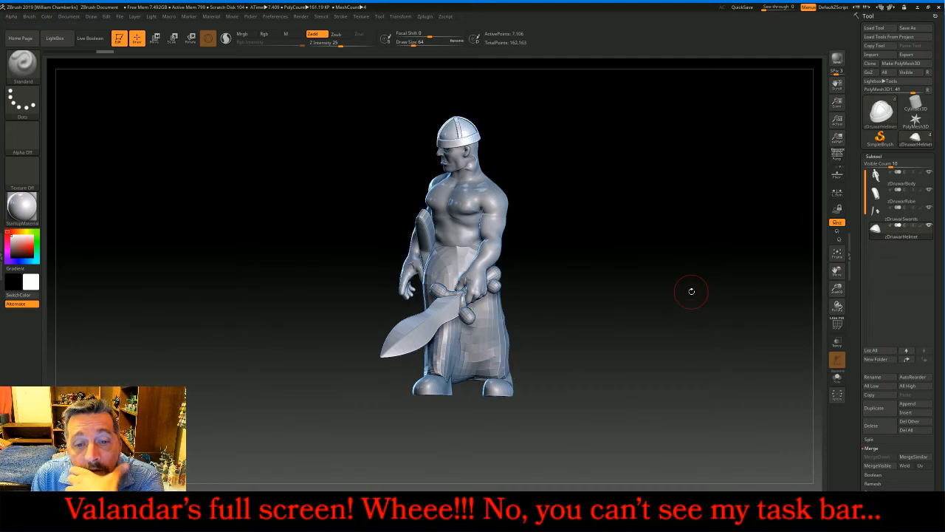
Step: Hide the robe, swords and helmet subtools and make zDruwarBody the active subtool
drag(692, 291, 695, 271)
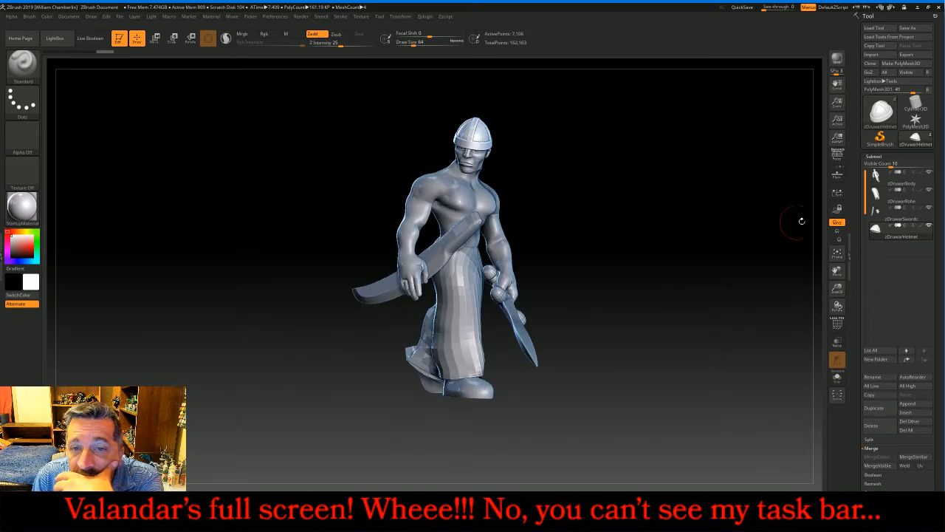
click(929, 192)
click(930, 204)
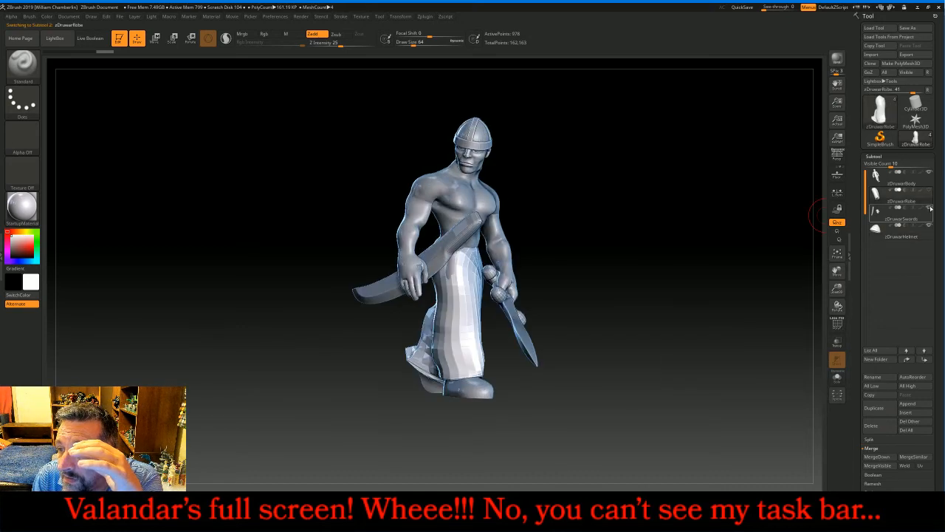
click(930, 209)
click(930, 227)
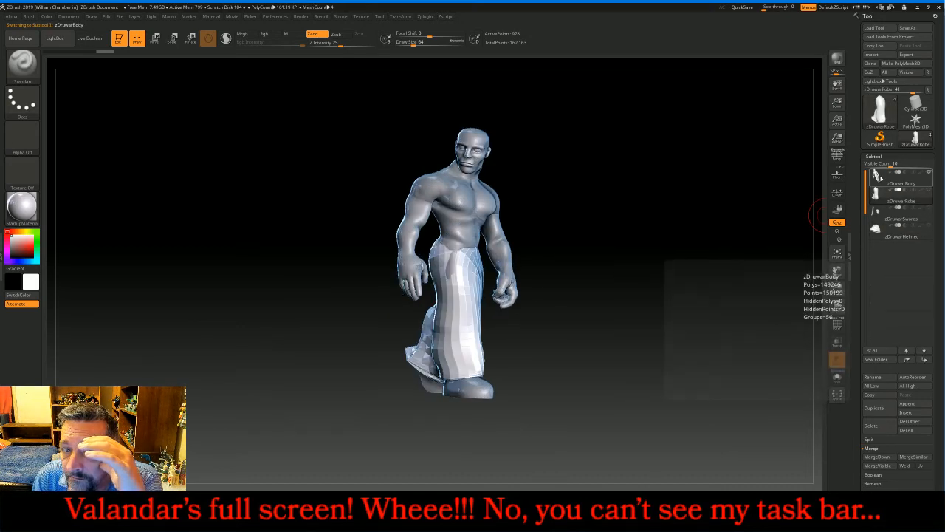
click(924, 181)
drag(712, 243, 692, 245)
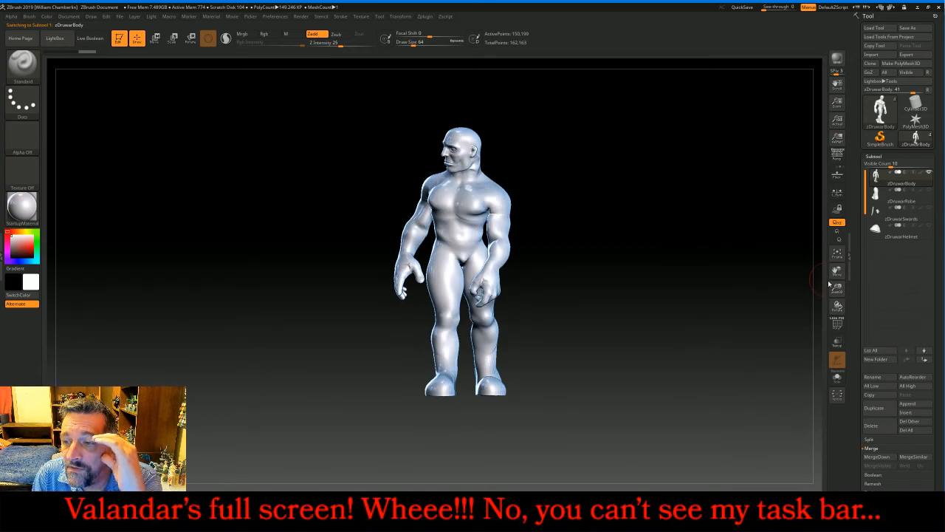
drag(837, 289, 836, 332)
drag(836, 271, 804, 362)
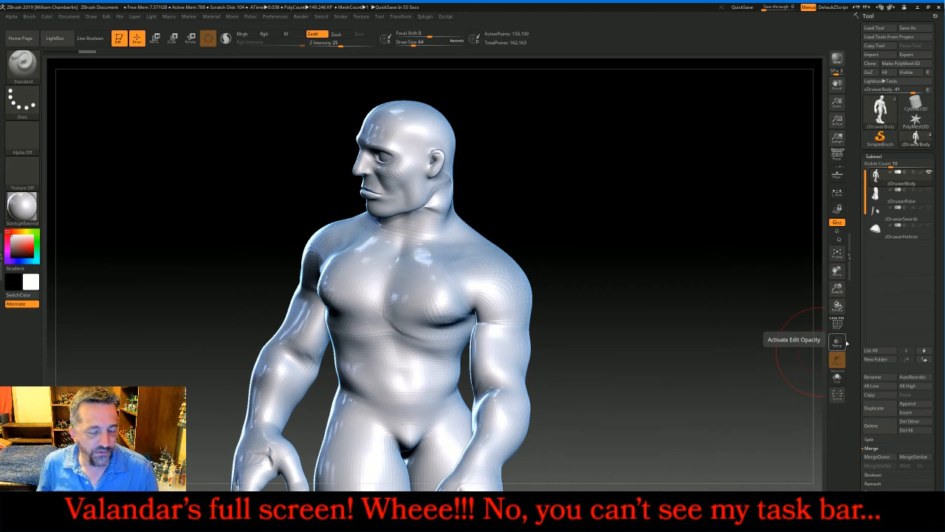
Step: Reduce the brush size to 36 and smooth out the bulge on the neck behind the jaw
key(shift)
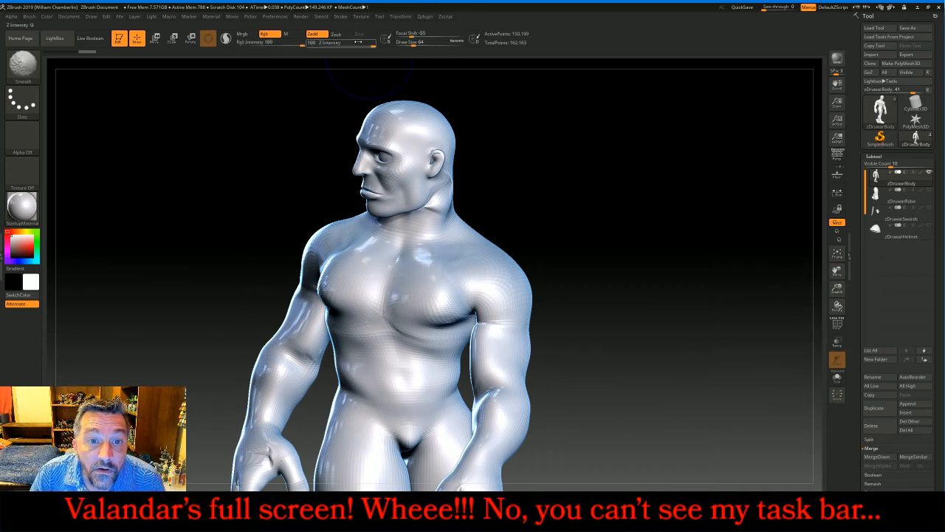
drag(354, 43, 344, 43)
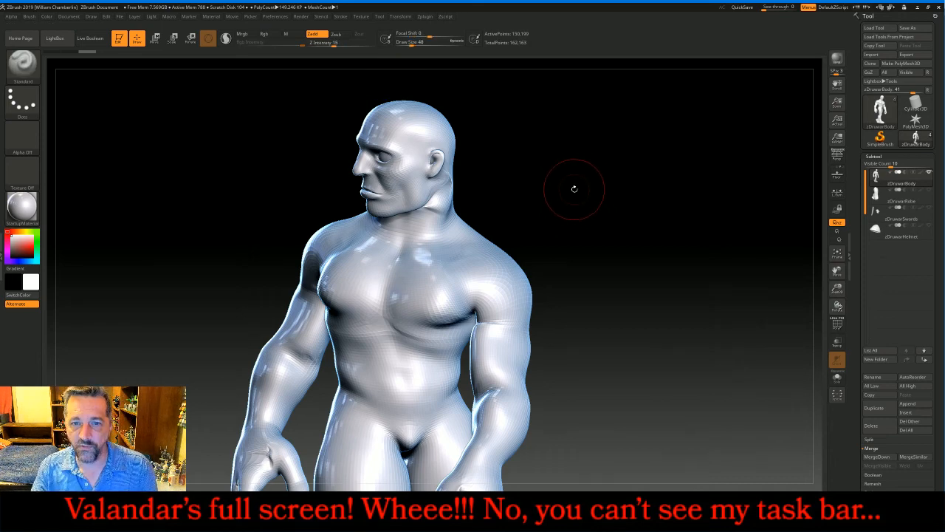
drag(837, 288, 856, 362)
drag(790, 287, 724, 282)
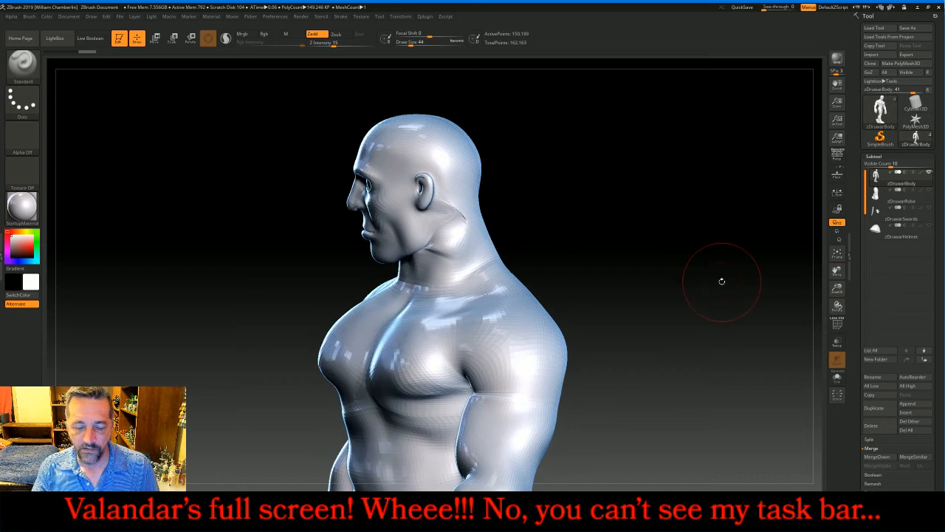
key(bracketleft)
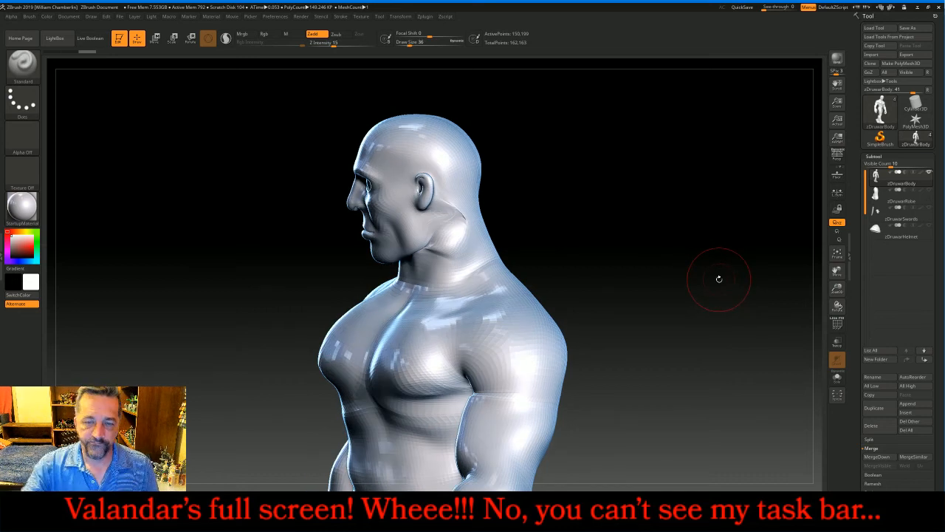
key(shift)
shift+drag(432, 284, 461, 237)
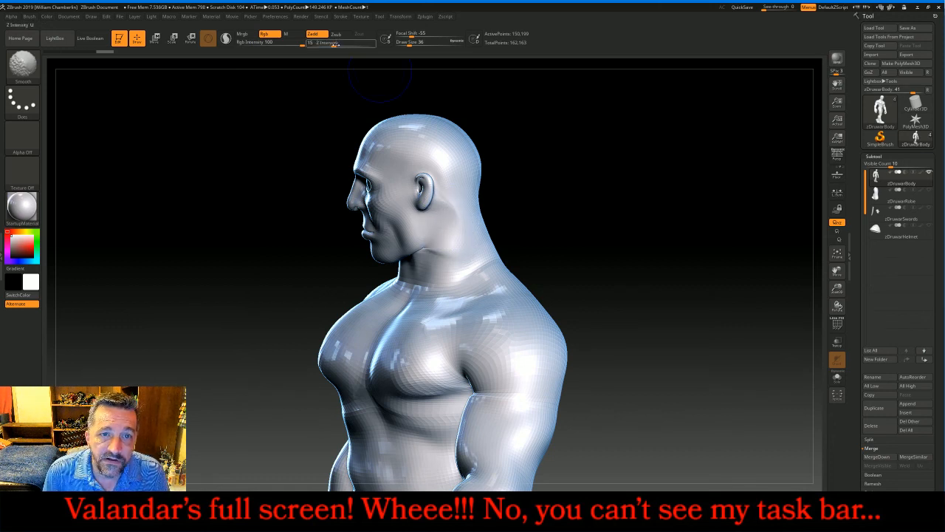
Step: Set the Smooth brush's Z Intensity to 33 and blend the remaining crease in the neck below the jaw
drag(333, 43, 346, 44)
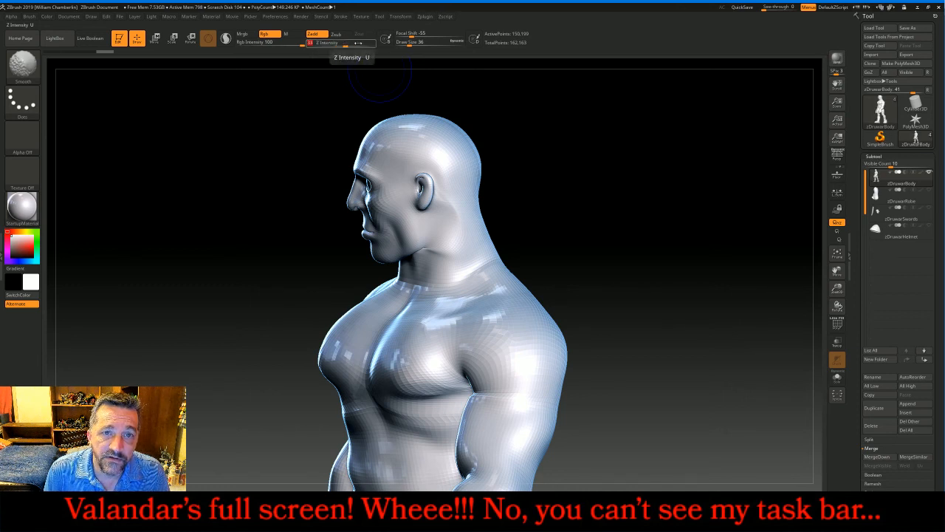
shift+drag(450, 249, 456, 247)
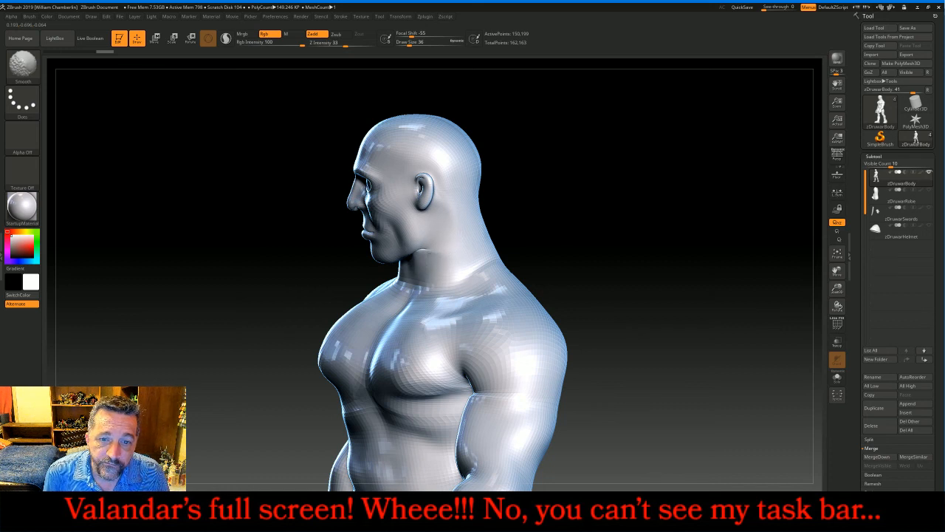
shift+drag(430, 256, 443, 247)
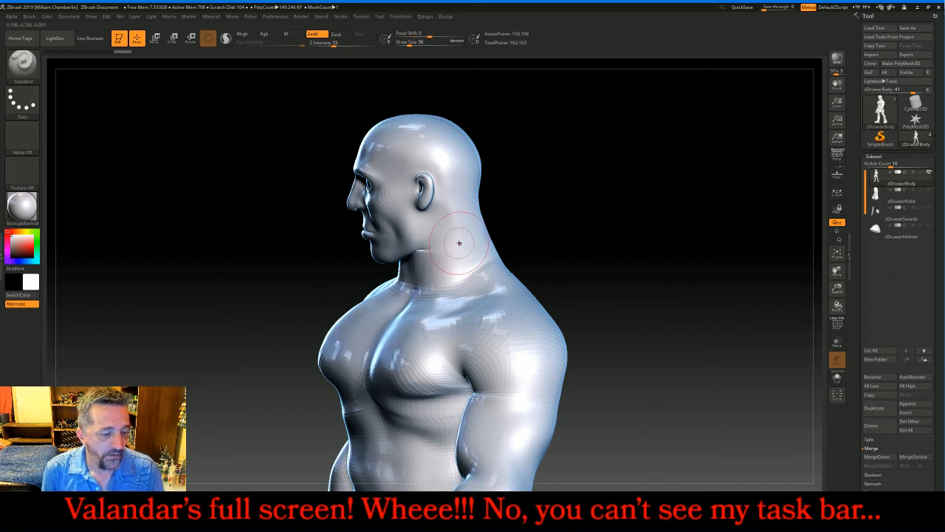
Step: Switch to the Move Topological brush and smooth the opposite side of the neck where it meets the jaw
mouse_move(594, 146)
mouse_down()
mouse_move(586, 169)
mouse_move(648, 180)
mouse_move(617, 177)
mouse_up()
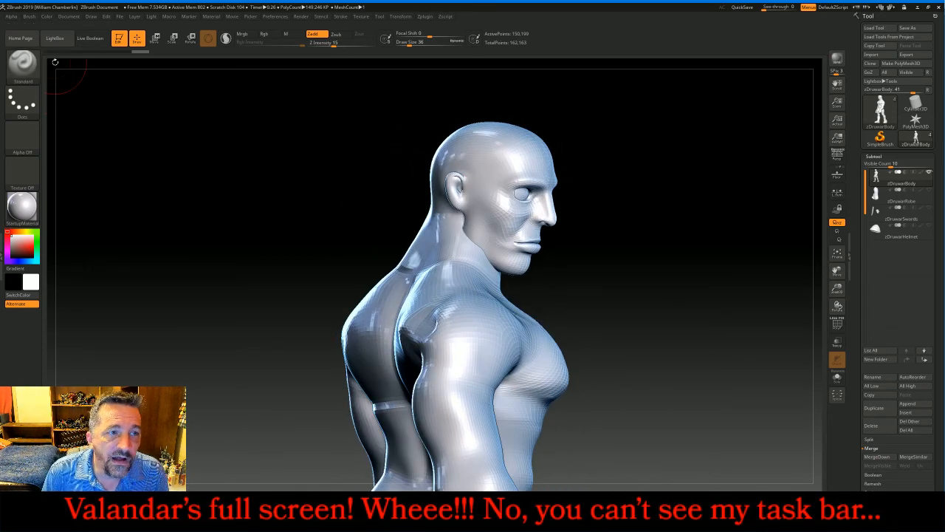
click(28, 68)
click(281, 194)
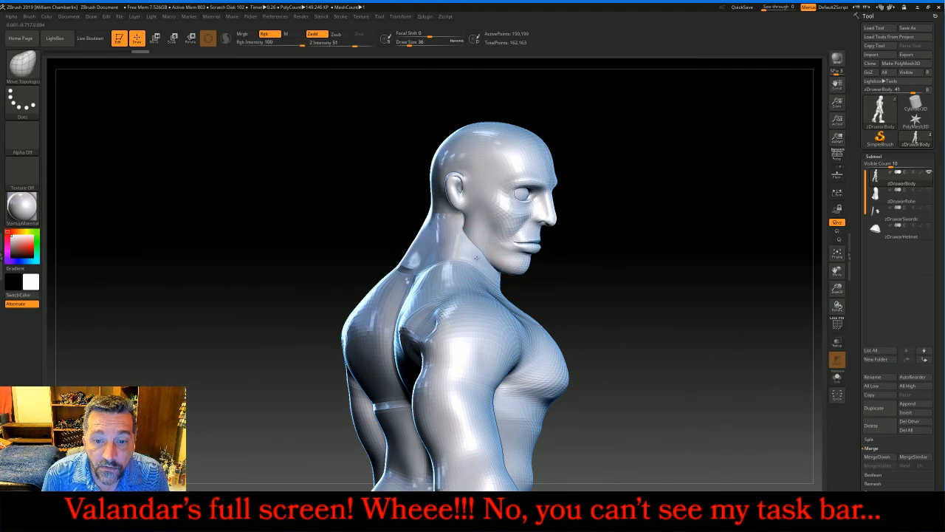
key(shift)
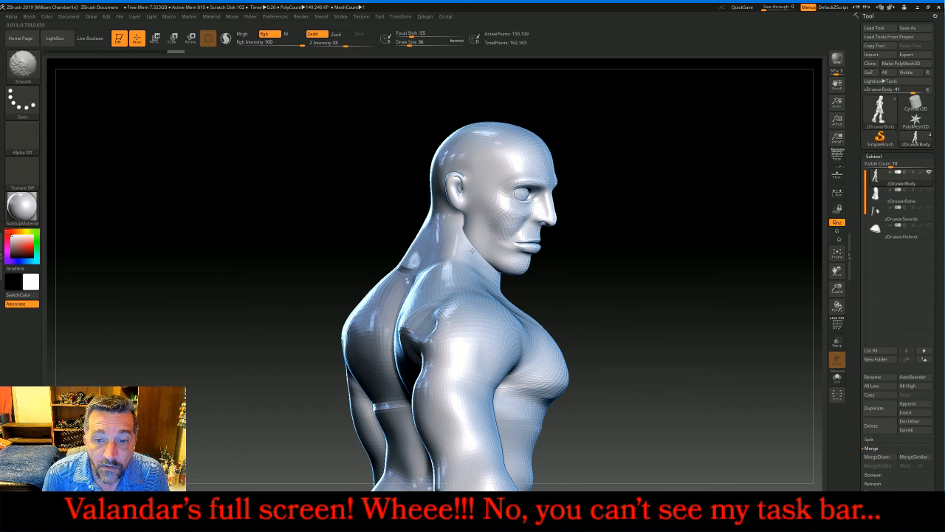
mouse_move(486, 259)
shift+mouse_down()
mouse_move(465, 244)
mouse_move(481, 262)
shift+mouse_up()
Step: Reshape the jaw-to-neck transition with the Move Topological brush and smooth under the jaw, reducing the brush size to 12
drag(639, 258, 641, 225)
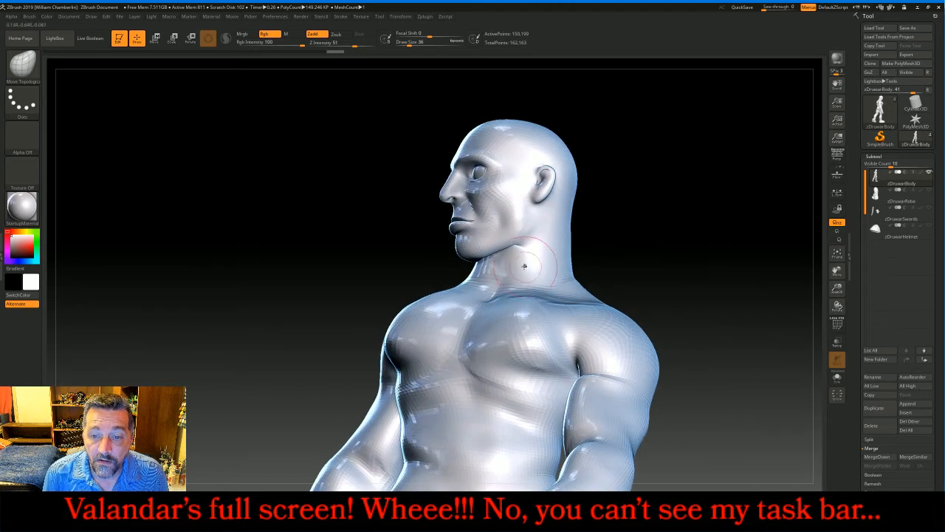
drag(504, 254, 509, 261)
drag(650, 182, 673, 159)
key(bracketleft)
key(bracketleft)
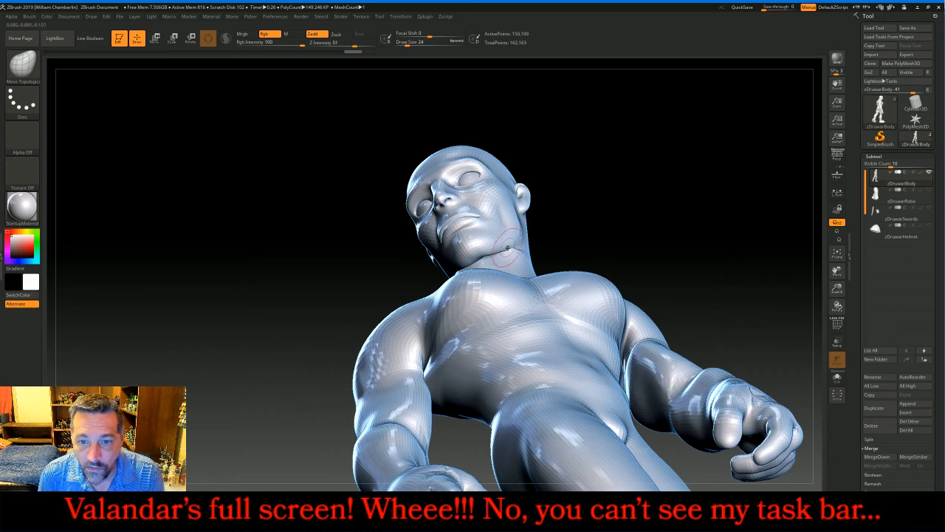
key(shift)
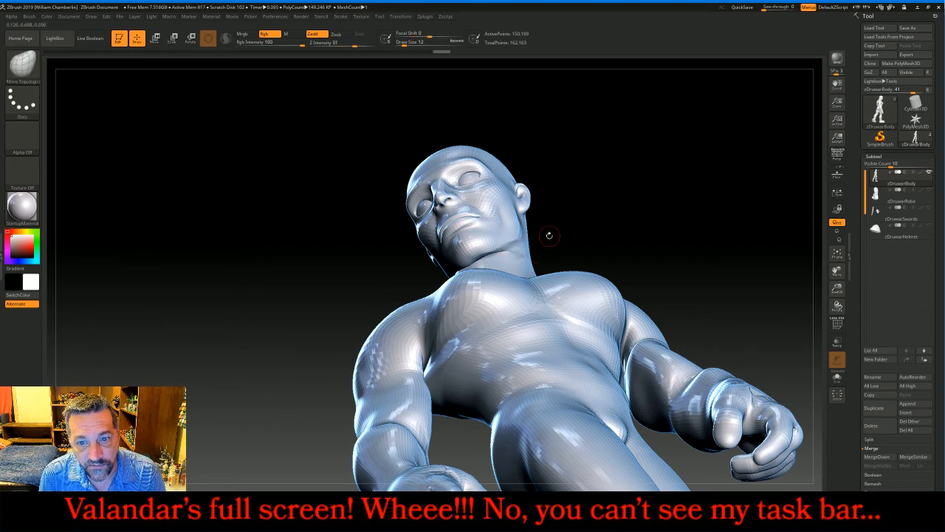
drag(549, 236, 522, 266)
key(shift)
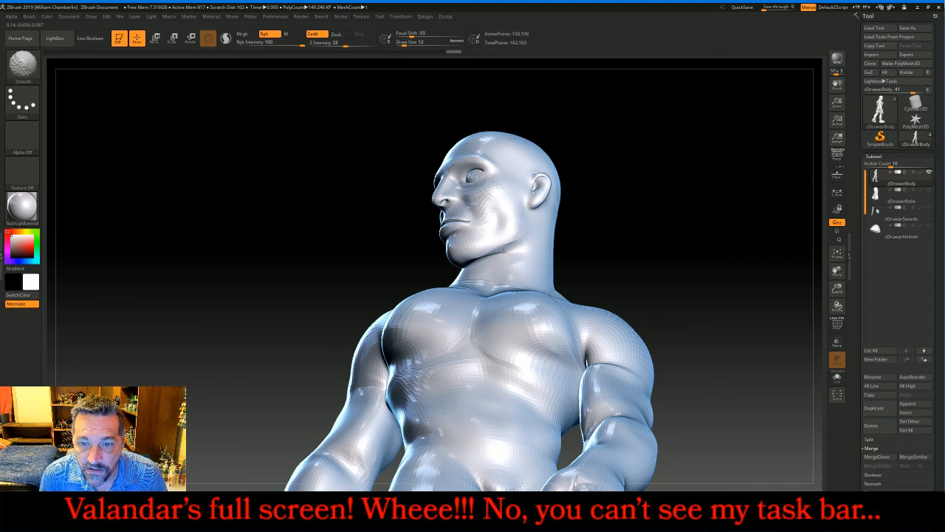
Step: Enlarge the brush to size 36 and smooth the crease on the upper arm and the adjoining side of the chest
drag(582, 217, 646, 185)
key(bracketright)
key(bracketright)
key(bracketright)
key(bracketright)
key(bracketright)
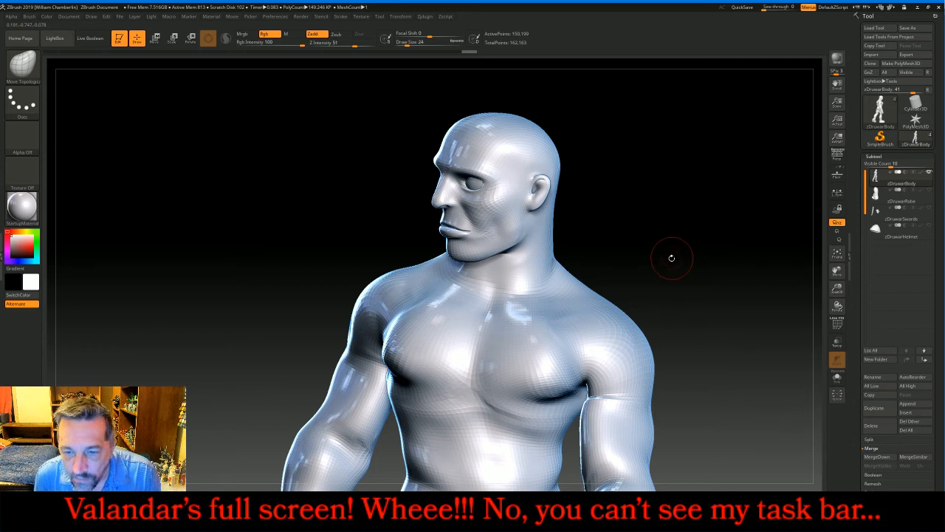
mouse_move(610, 393)
shift+mouse_down()
mouse_move(597, 403)
mouse_move(612, 397)
shift+mouse_up()
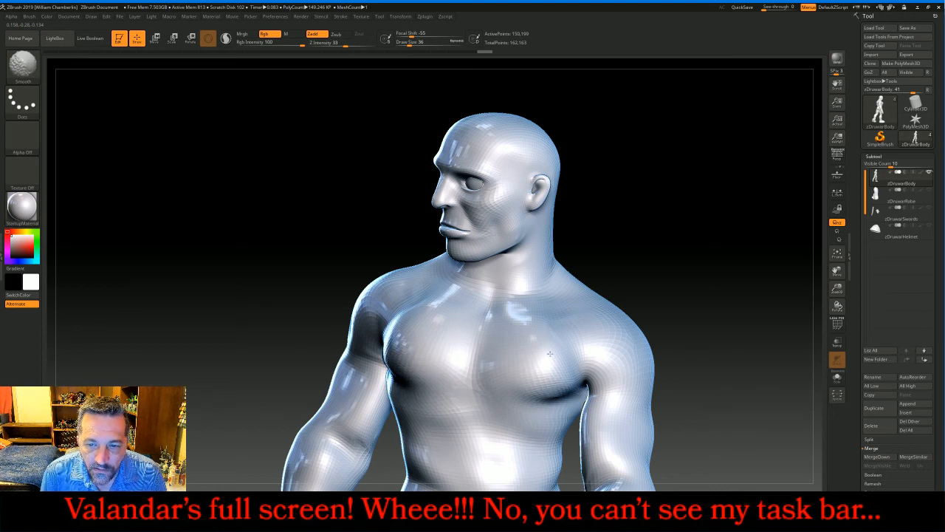
shift+drag(560, 363, 576, 347)
Step: Smooth the armpit, chest and upper arm on the body's other side down toward the elbow
drag(707, 211, 776, 221)
mouse_move(378, 367)
shift+mouse_down()
mouse_move(359, 351)
mouse_move(351, 359)
shift+mouse_up()
mouse_move(837, 288)
mouse_down()
mouse_move(818, 223)
mouse_move(810, 225)
mouse_up()
shift+drag(521, 320, 497, 350)
shift+drag(313, 303, 316, 299)
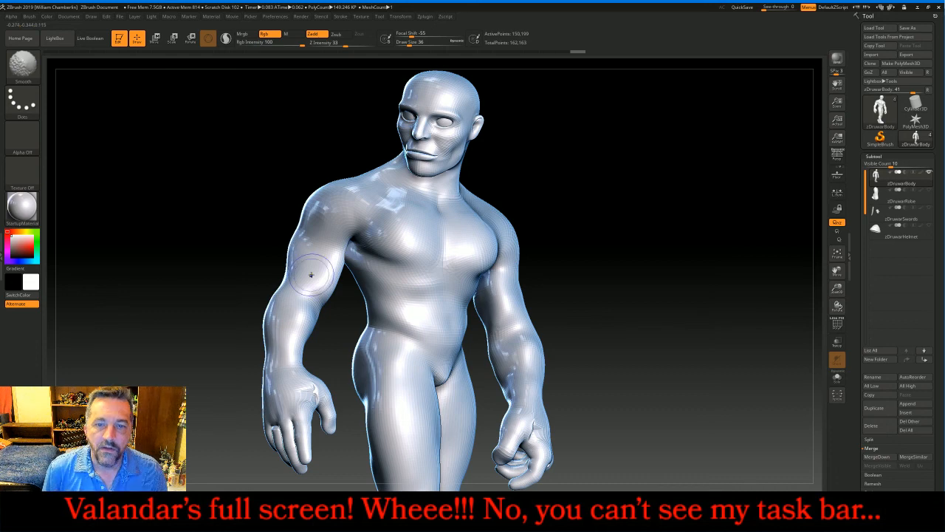
Step: Smooth the torso from the ribs up across the lower edge of the pectoral
drag(679, 221, 415, 199)
drag(704, 221, 709, 216)
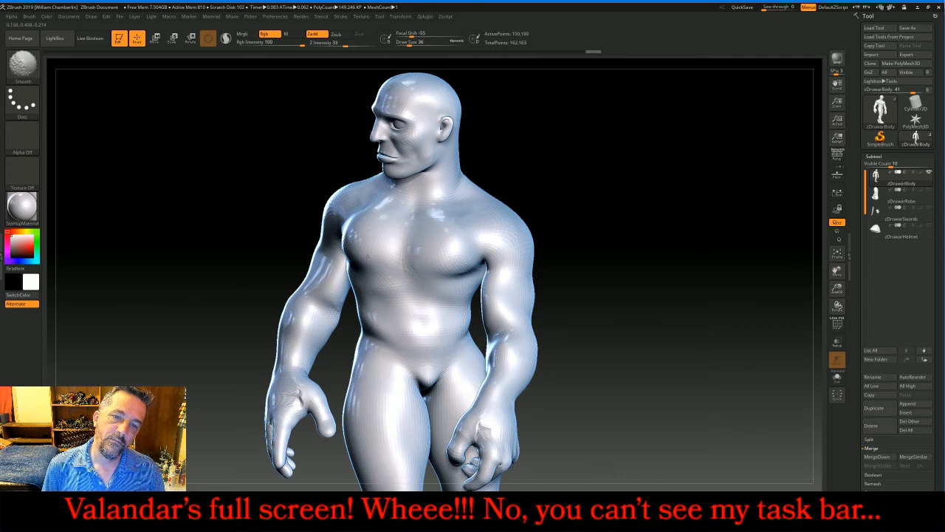
shift+drag(441, 283, 452, 246)
drag(666, 251, 528, 258)
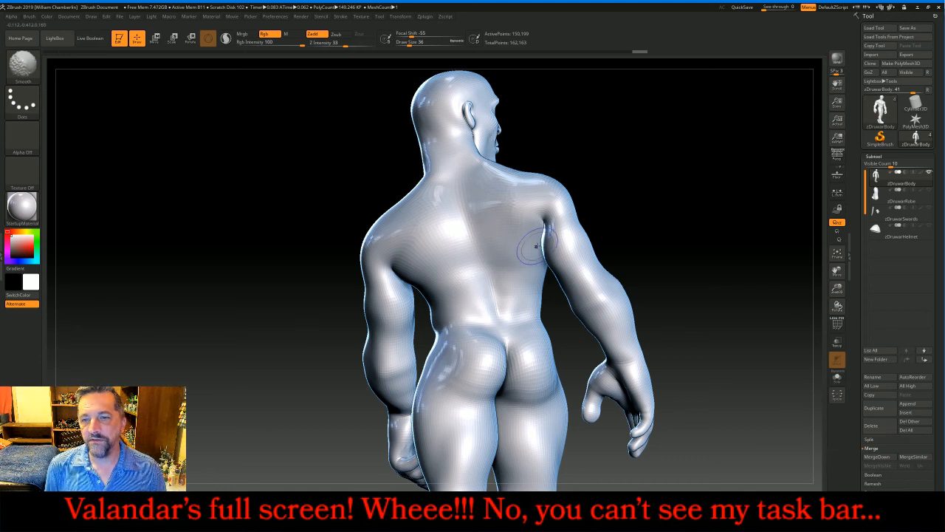
Step: Briefly show the robe to check its coverage of the body, hide it again, and smooth the upper back and arms
click(930, 192)
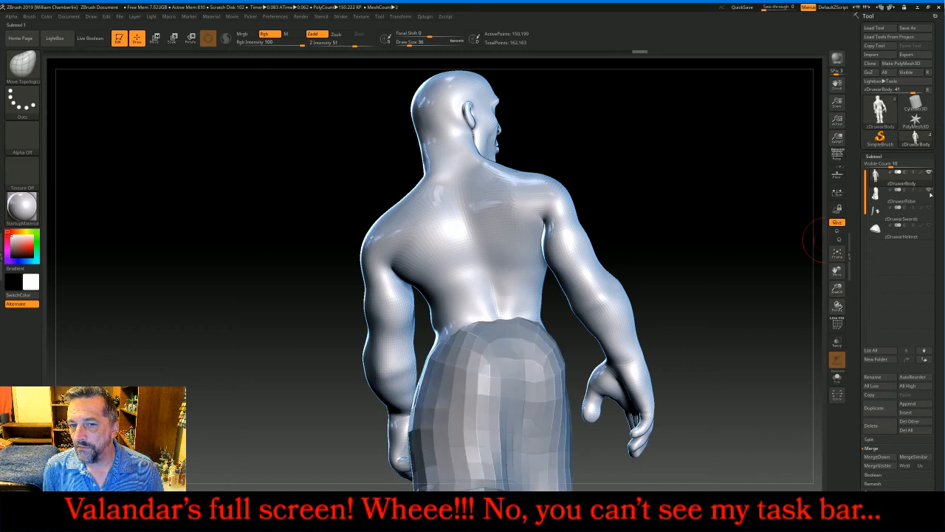
click(930, 192)
mouse_move(707, 207)
mouse_down()
mouse_move(732, 185)
mouse_move(692, 194)
mouse_up()
key(shift)
mouse_move(647, 172)
mouse_down()
mouse_move(713, 153)
mouse_move(652, 146)
mouse_up()
key(shift)
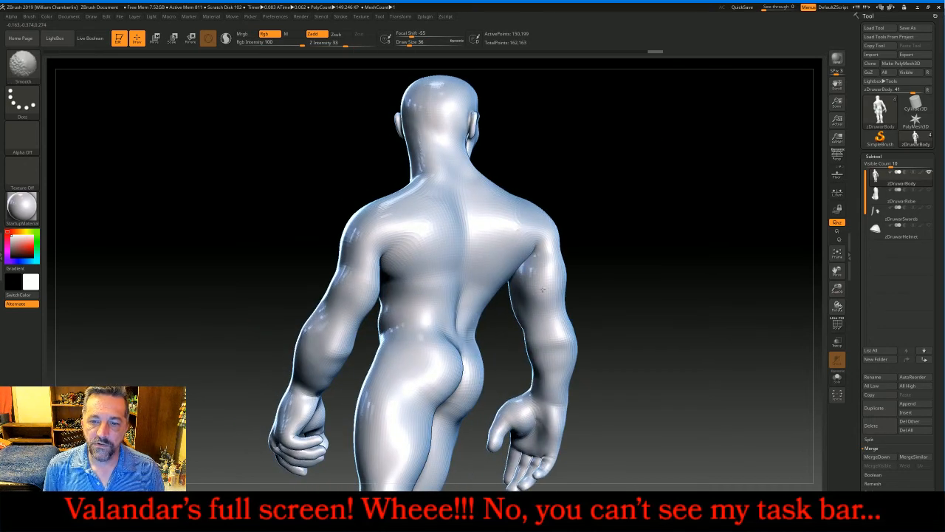
drag(663, 253, 597, 268)
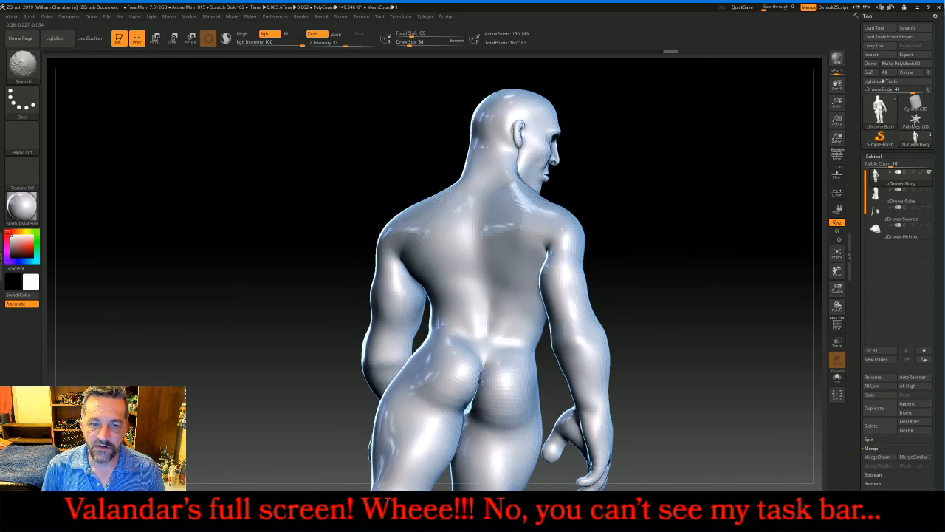
Step: Smooth the backs of both hands around the thumbs and knuckles with a brush size of about 20
mouse_move(661, 244)
mouse_down()
mouse_move(694, 246)
mouse_move(680, 232)
mouse_move(695, 240)
mouse_up()
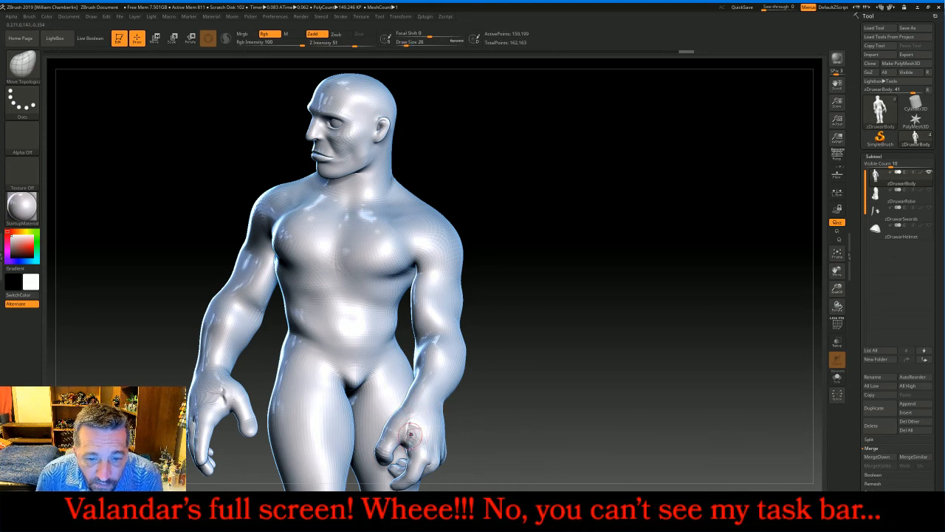
key(shift)
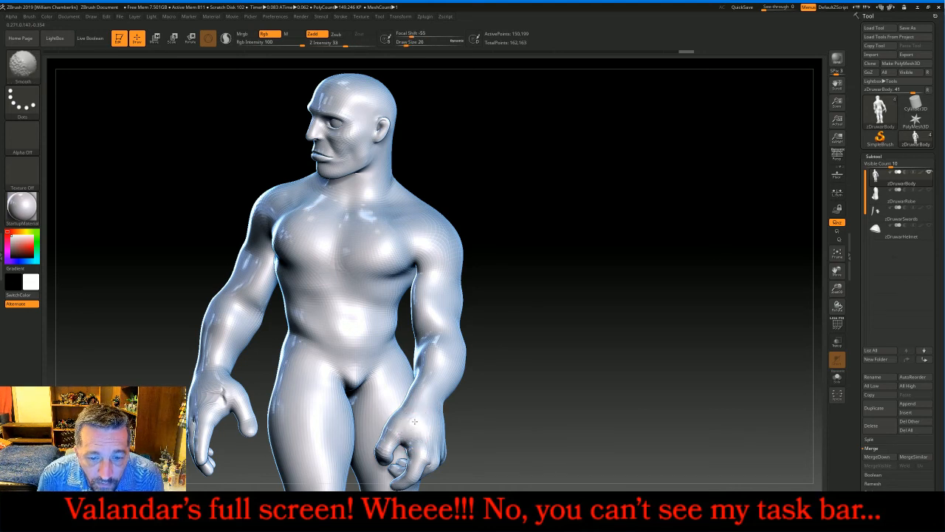
shift+drag(220, 395, 223, 387)
drag(496, 302, 587, 315)
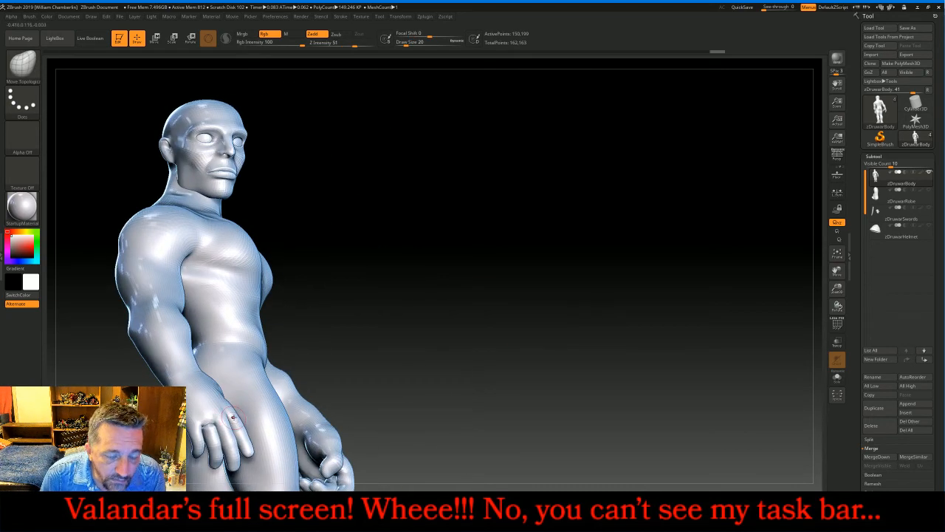
key(shift)
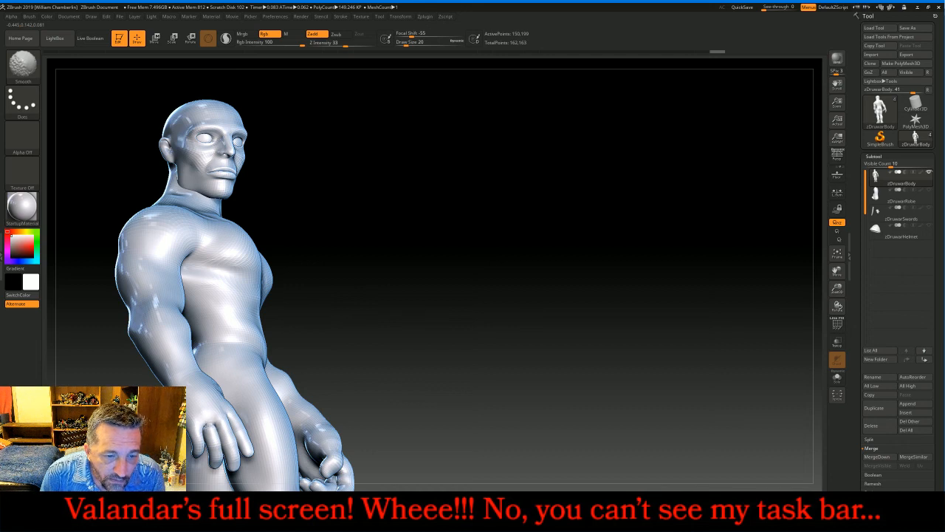
shift+drag(212, 429, 230, 432)
Step: Inflate the knuckles of the open hand with the Inflat brush at intensity 10 and soften them with smoothing
click(22, 65)
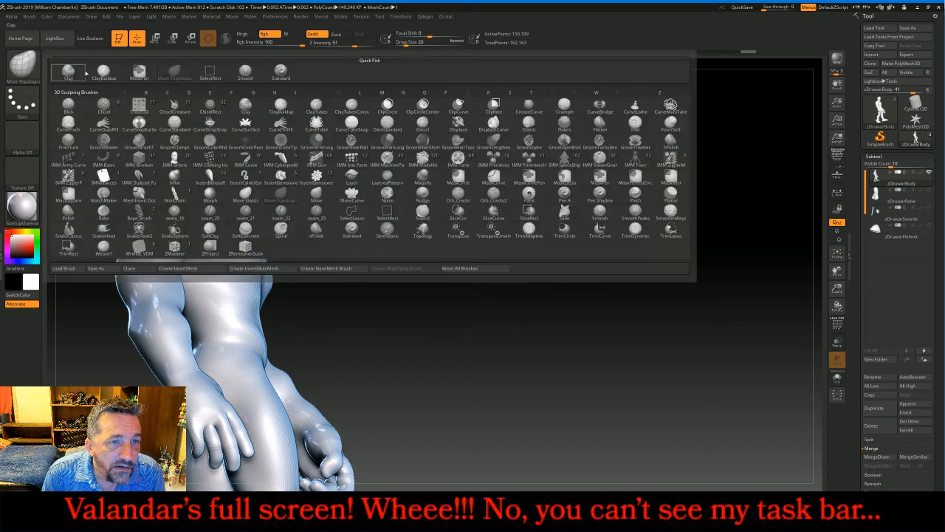
click(175, 176)
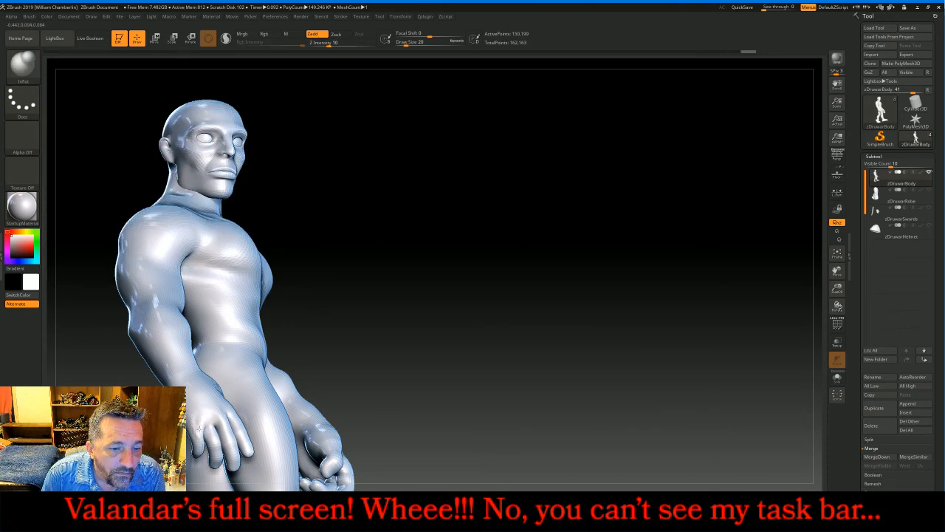
drag(215, 423, 217, 432)
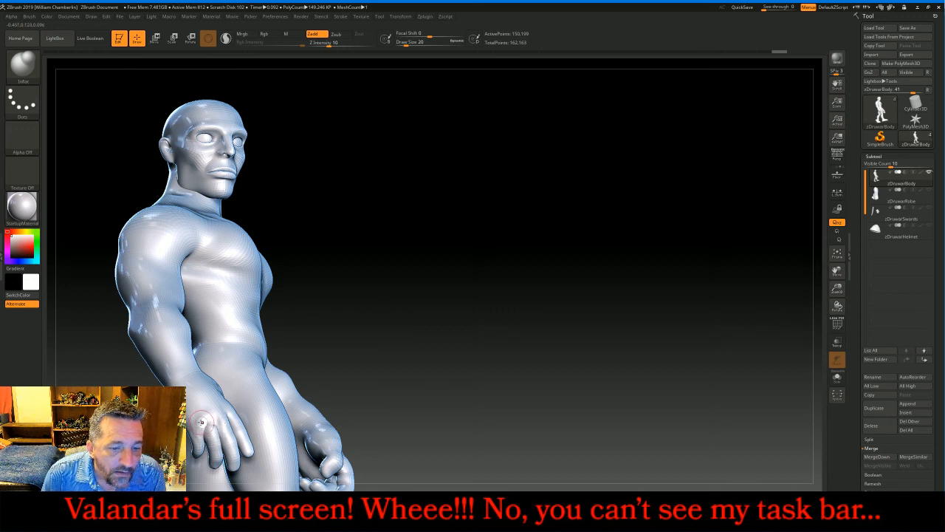
key(shift)
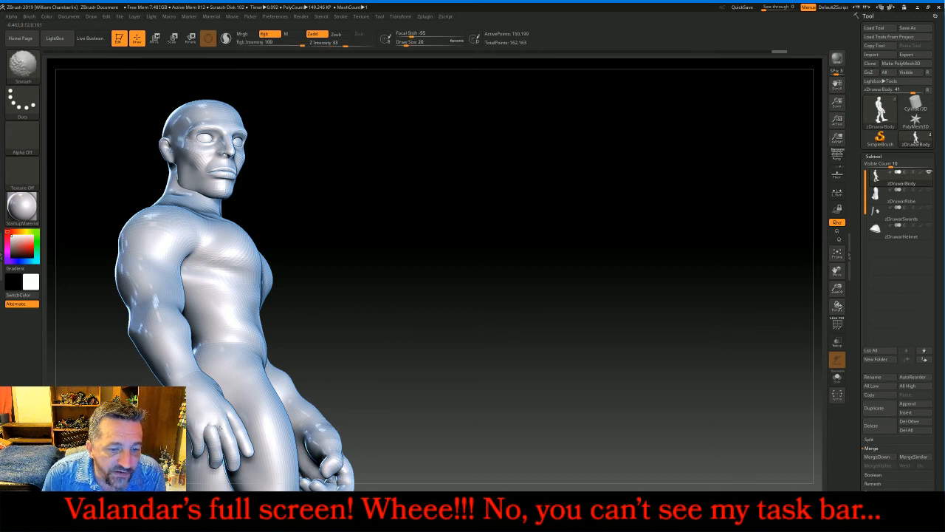
Step: Frame the head by temporarily isolating its polygroup, restore the whole body, and switch to the Move Topological brush
mouse_move(547, 327)
mouse_down()
mouse_move(474, 325)
mouse_move(469, 220)
mouse_move(540, 298)
mouse_move(558, 282)
mouse_up()
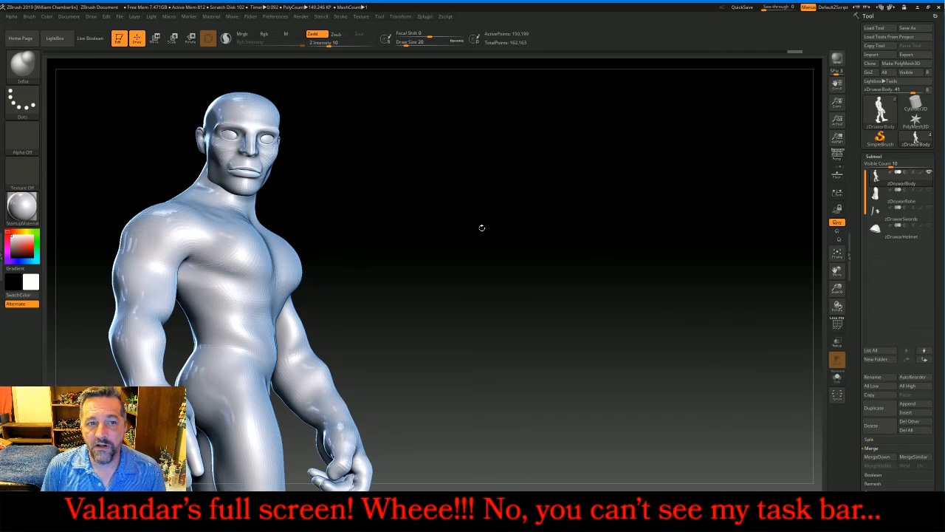
ctrl+shift+click(280, 132)
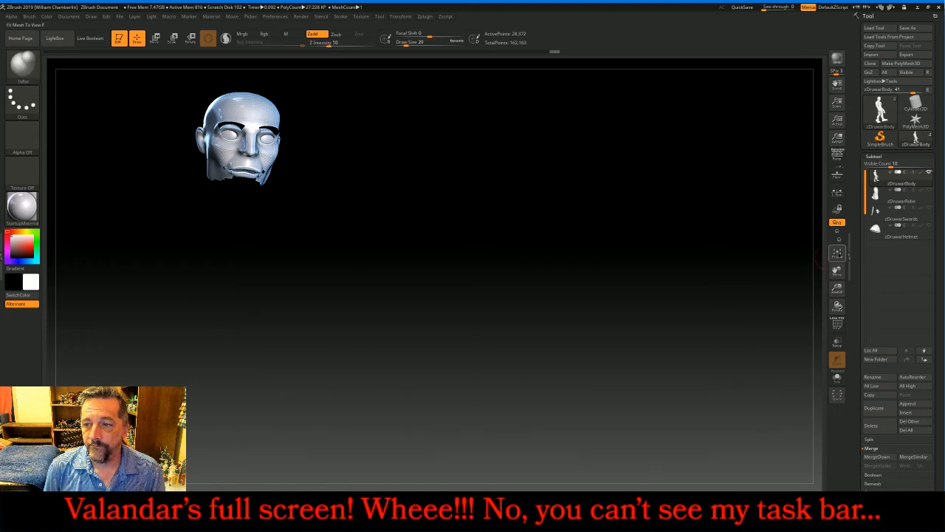
key(f)
ctrl+shift+click(786, 234)
drag(837, 288, 809, 290)
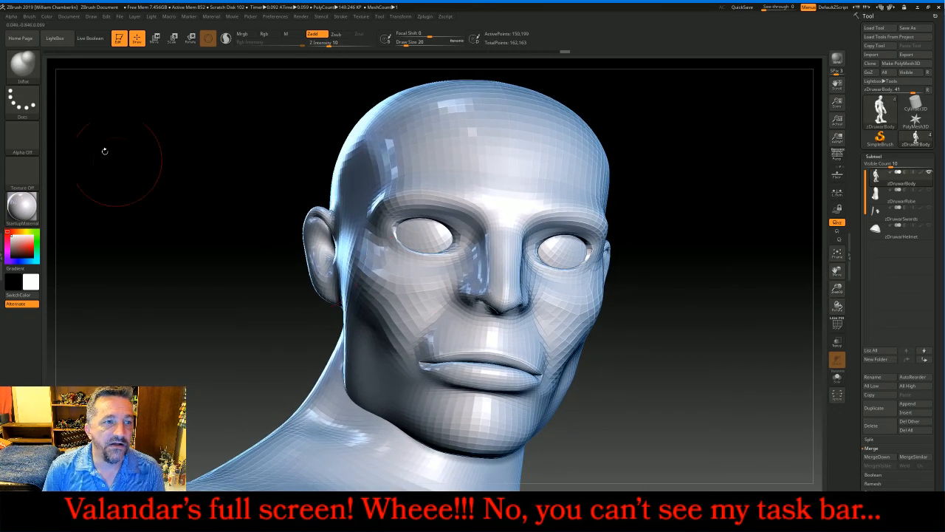
click(32, 74)
click(210, 71)
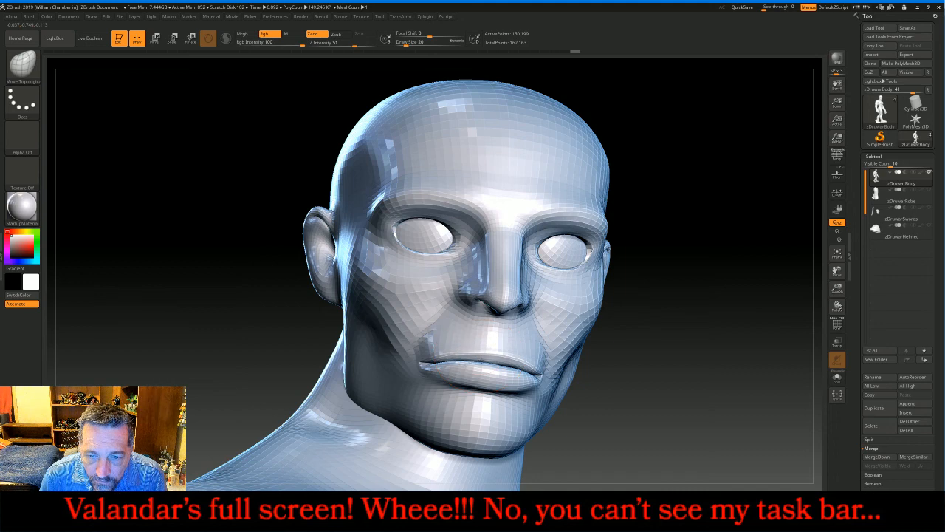
Step: Examine the mouth and face in both profiles and from the front, briefly checking the YouTube live chat in Firefox for feedback
drag(572, 385, 620, 393)
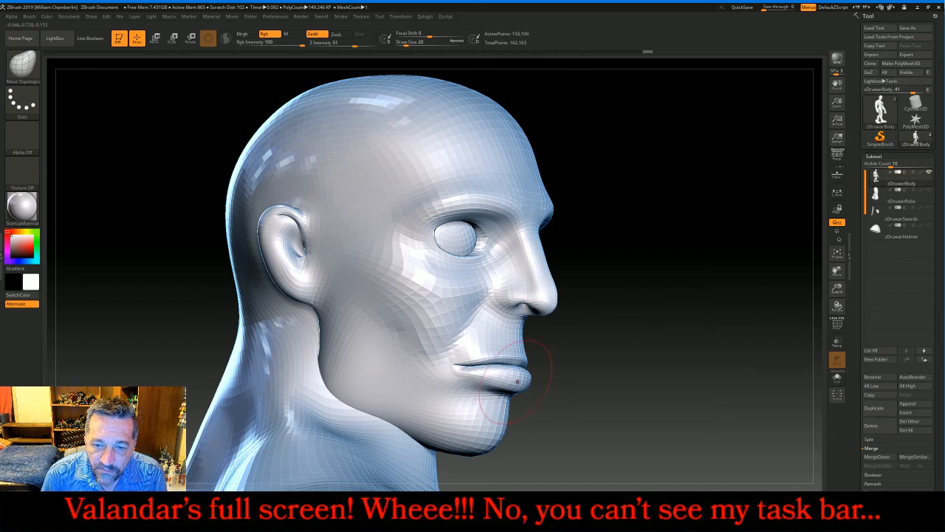
drag(573, 391, 388, 393)
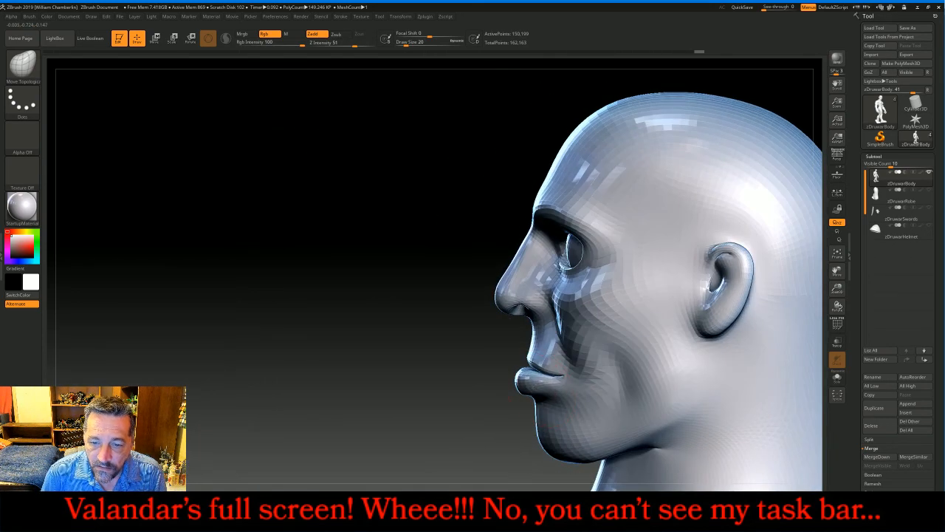
mouse_move(522, 384)
mouse_down()
mouse_move(532, 403)
mouse_move(546, 404)
mouse_up()
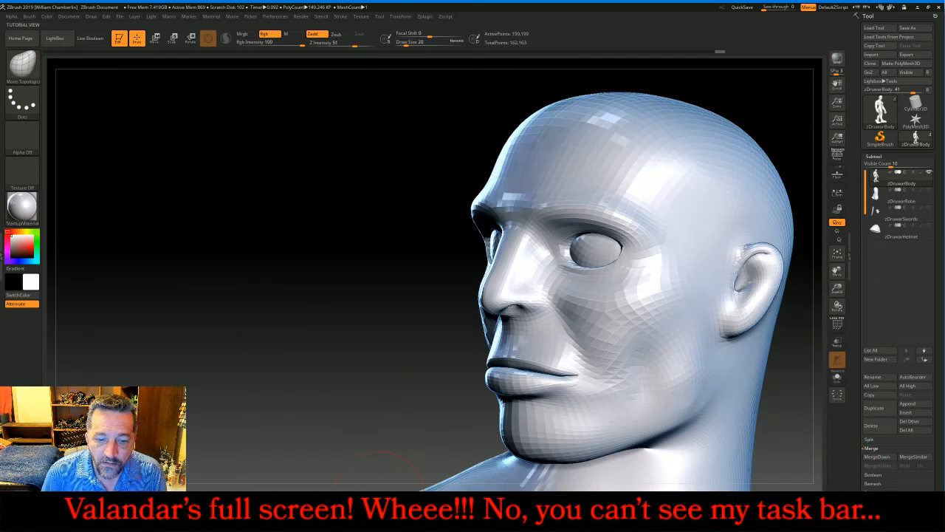
click(347, 520)
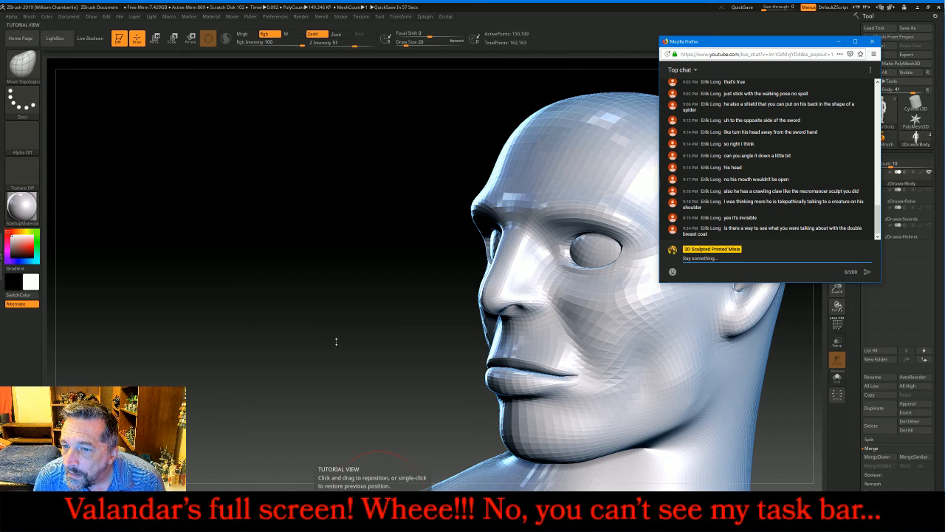
drag(321, 309, 317, 266)
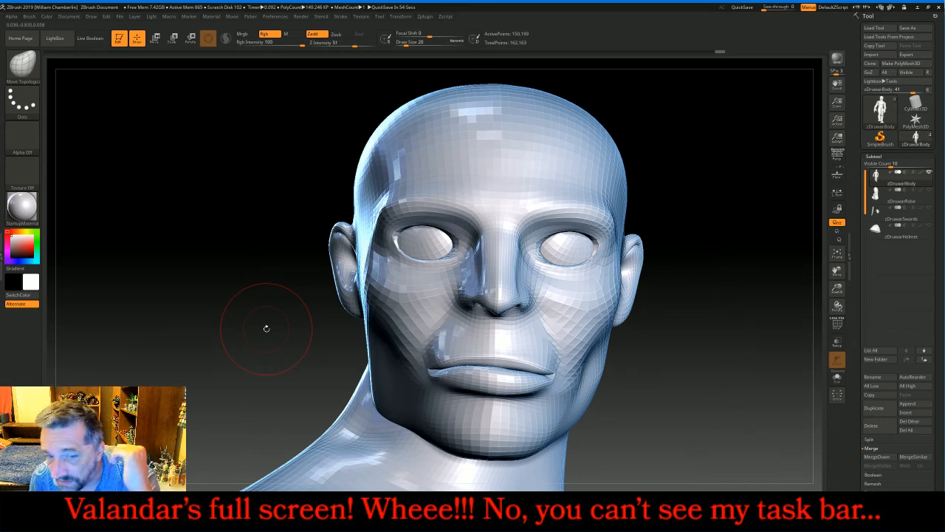
drag(213, 283, 229, 292)
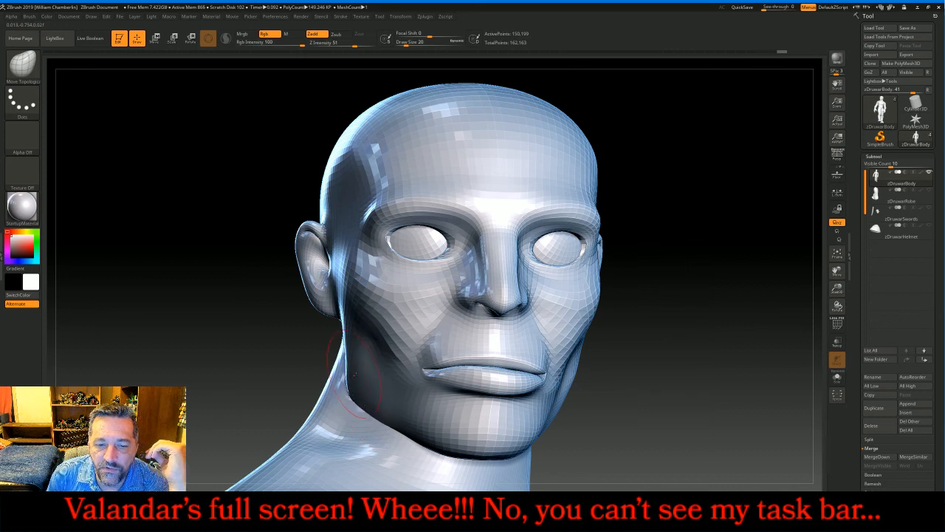
drag(726, 416, 711, 419)
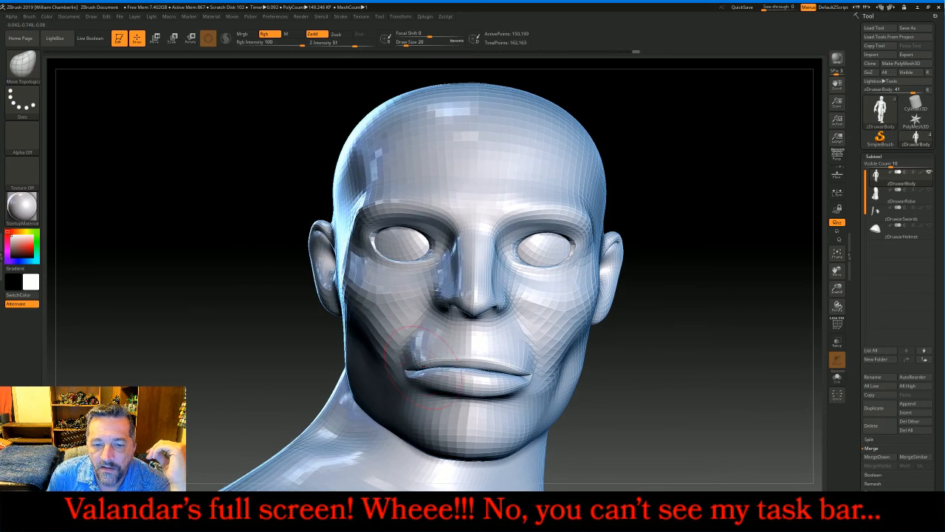
Step: Try pulling both mouth corners outward and upward into a smile with the Move Topological brush at size 32
key(])
drag(408, 368, 399, 358)
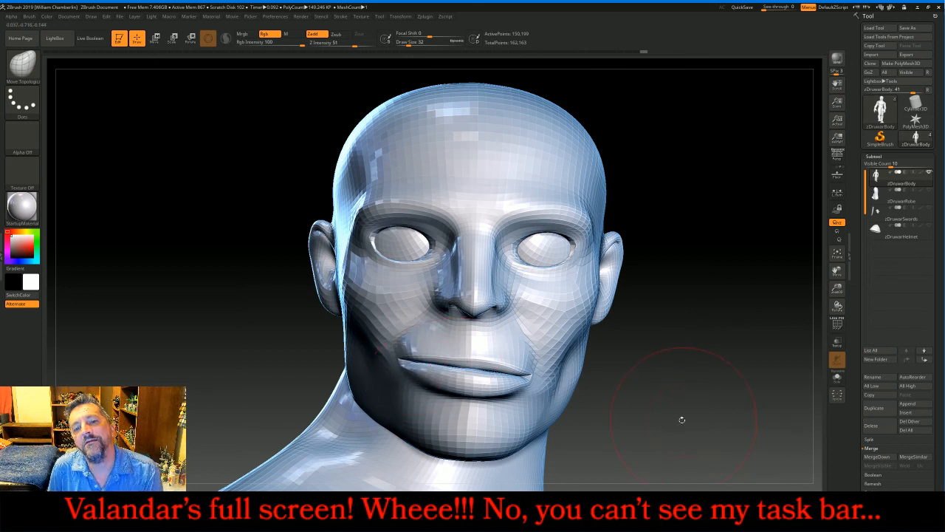
drag(528, 376, 545, 363)
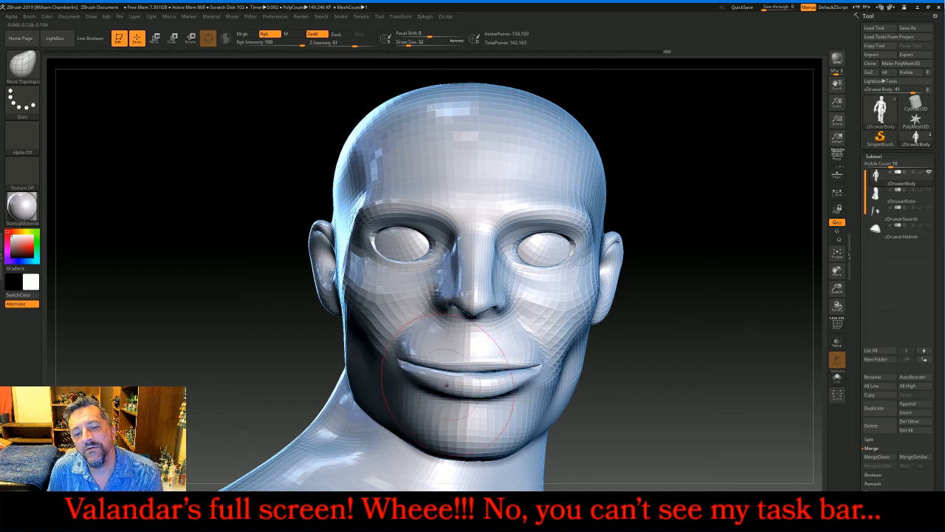
drag(454, 385, 486, 380)
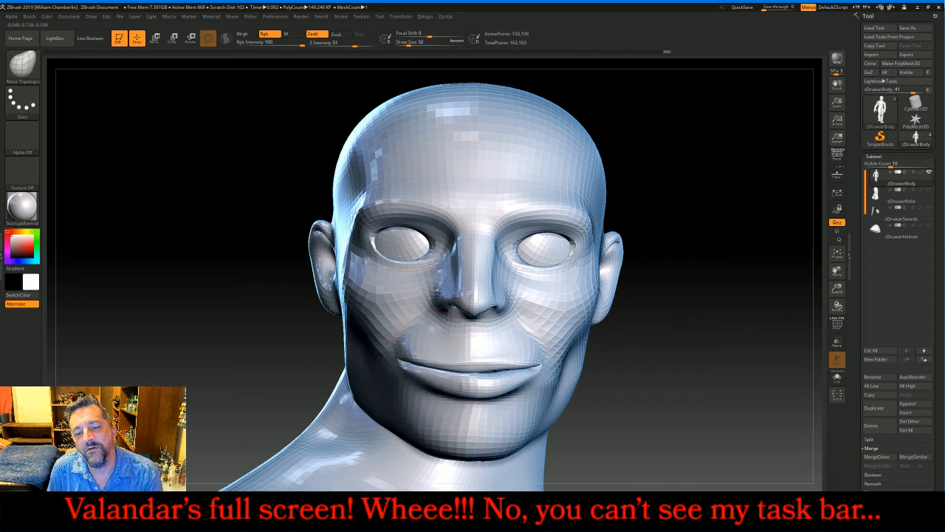
key(ctrl)
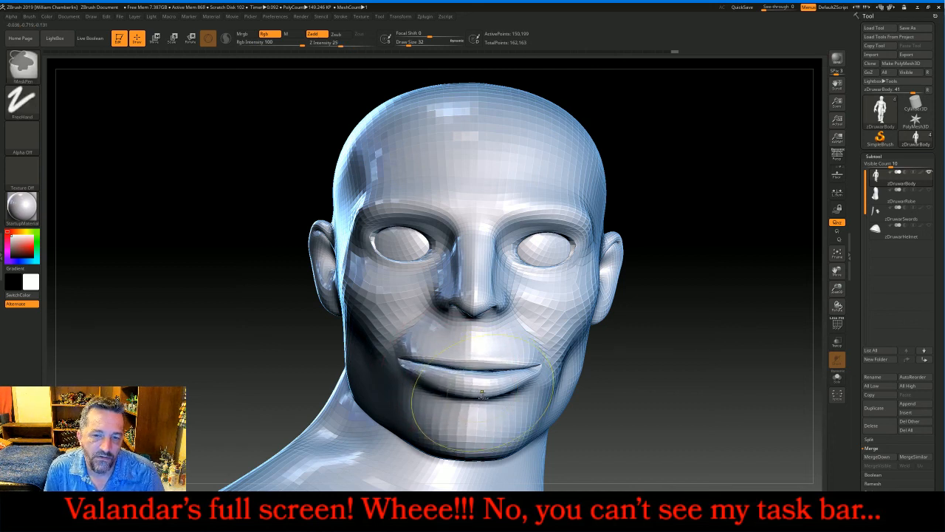
Step: Undo the smile strokes so the mouth returns to its original neutral shape
key(ctrl+z)
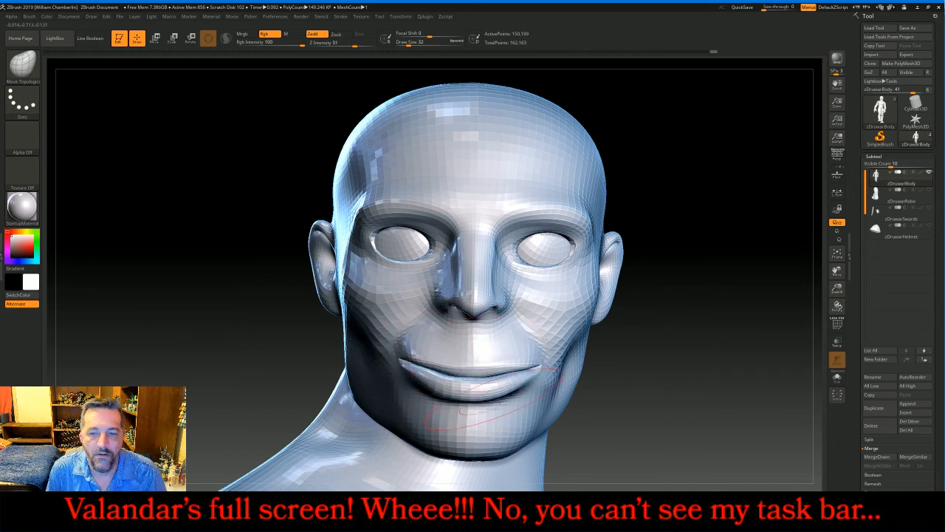
key(ctrl)
key(ctrl+z)
key(ctrl+z)
key(ctrl+z)
key(ctrl+z)
key(ctrl+z)
key(ctrl+z)
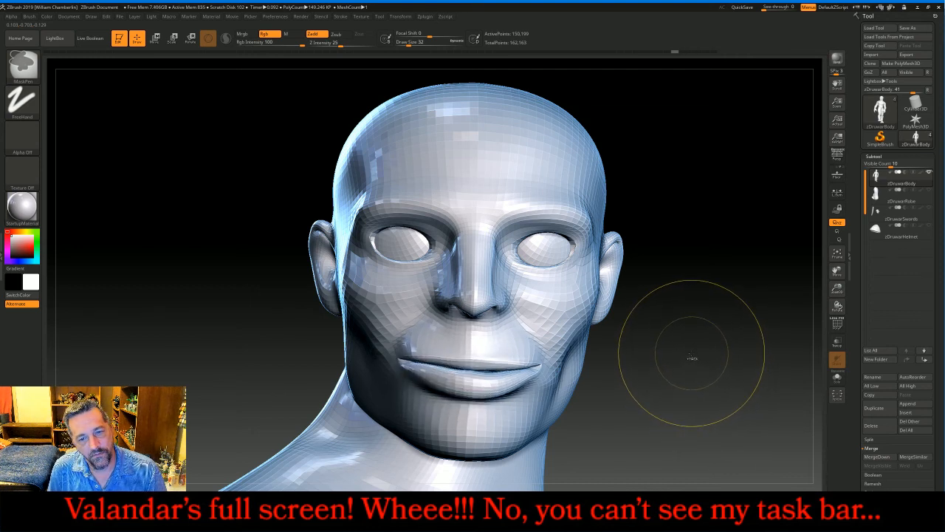
key(ctrl+z)
key(ctrl+z)
key(ctrl+z)
key(ctrl+z)
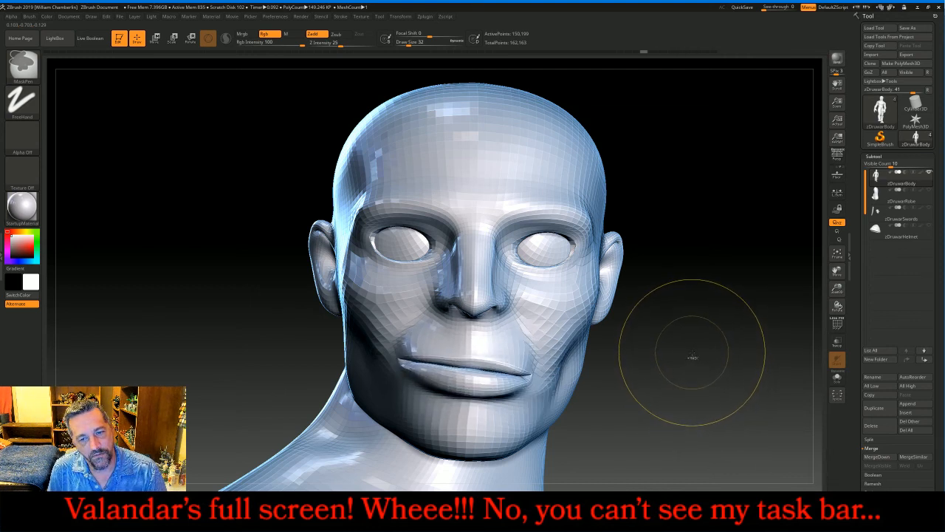
key(ctrl+z)
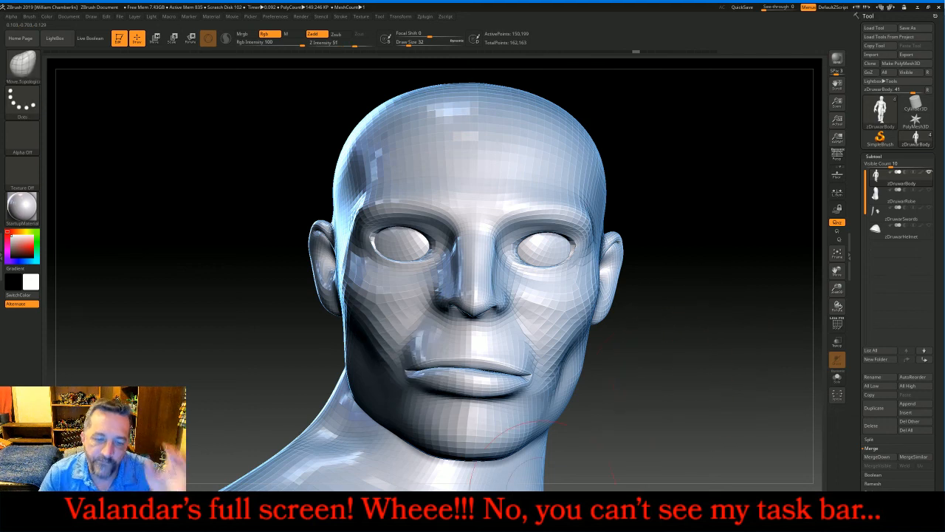
Step: Read the live chat, return to ZBrush, and examine the whole figure from a distance, ending on a head-and-torso view
click(177, 521)
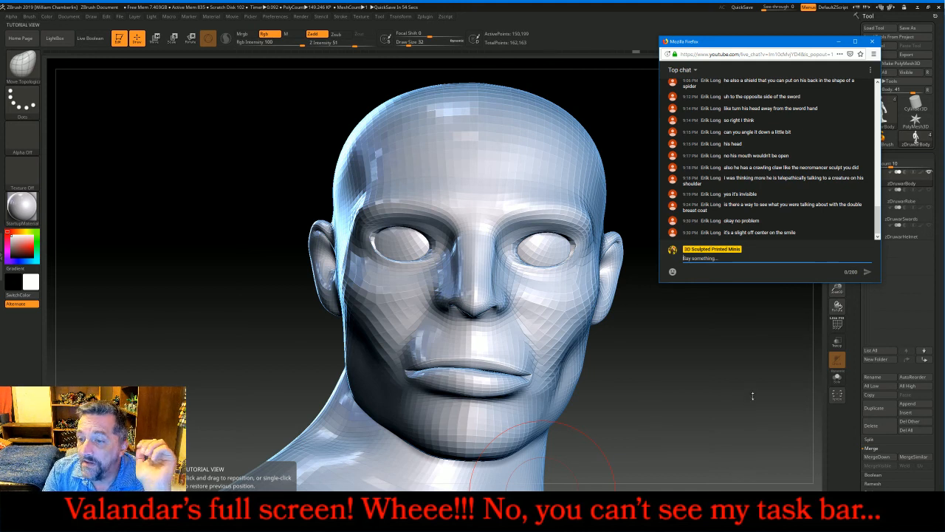
click(753, 396)
drag(837, 289, 771, 34)
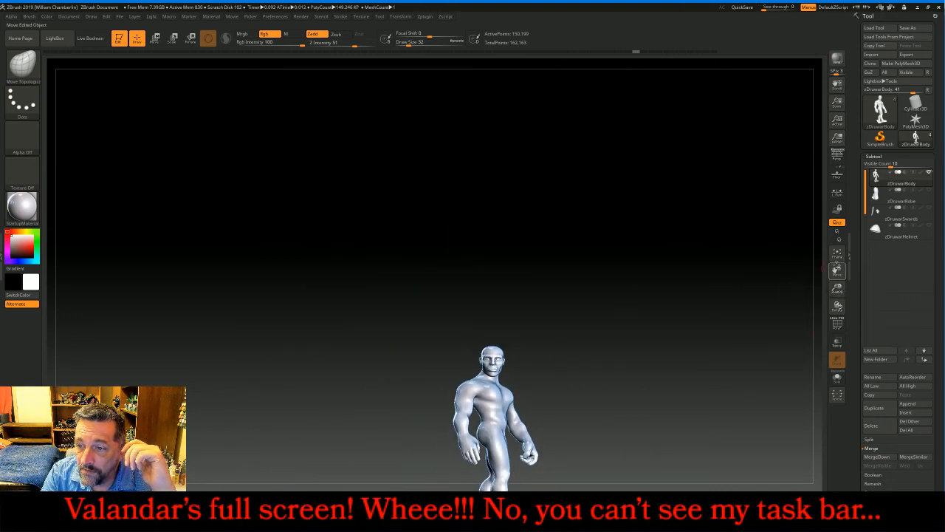
drag(836, 269, 824, 209)
drag(836, 290, 835, 235)
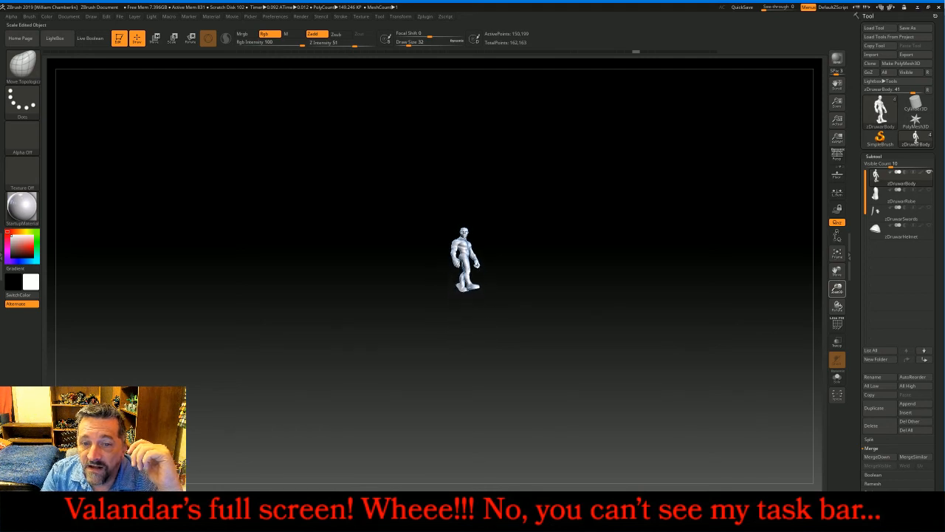
drag(648, 264, 620, 265)
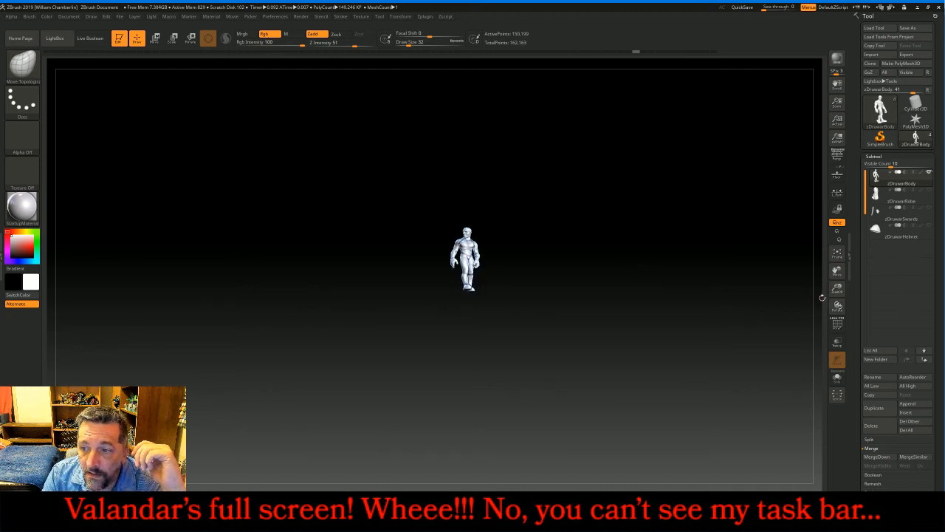
drag(828, 325, 828, 333)
drag(658, 327, 676, 321)
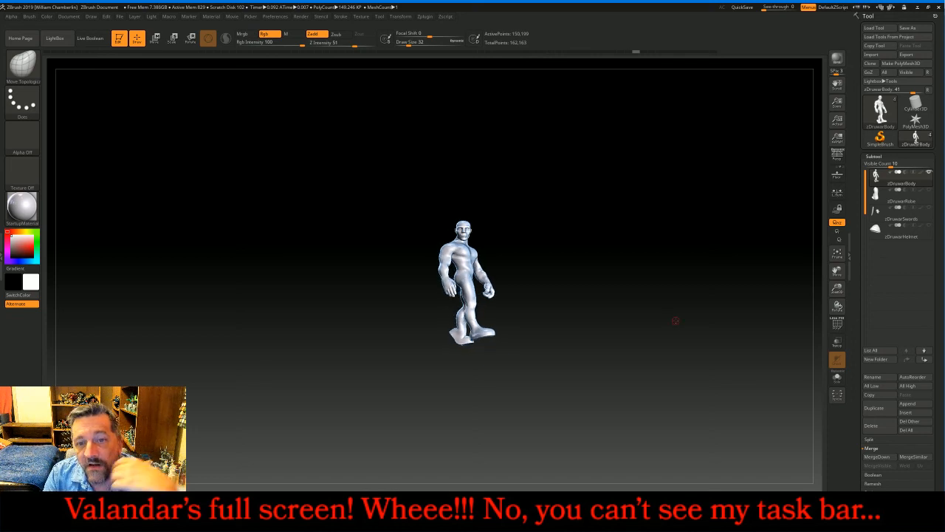
drag(838, 289, 838, 285)
drag(836, 371, 859, 500)
Step: Check the live chat in Firefox, then raise one corner of the mouth into a smirk in ZBrush, comparing front and side views
key(alt+Tab)
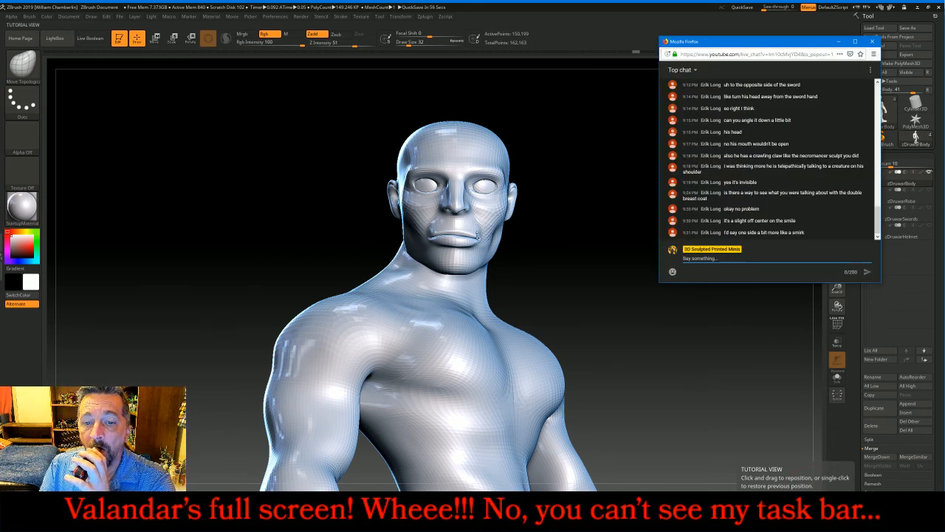
click(568, 262)
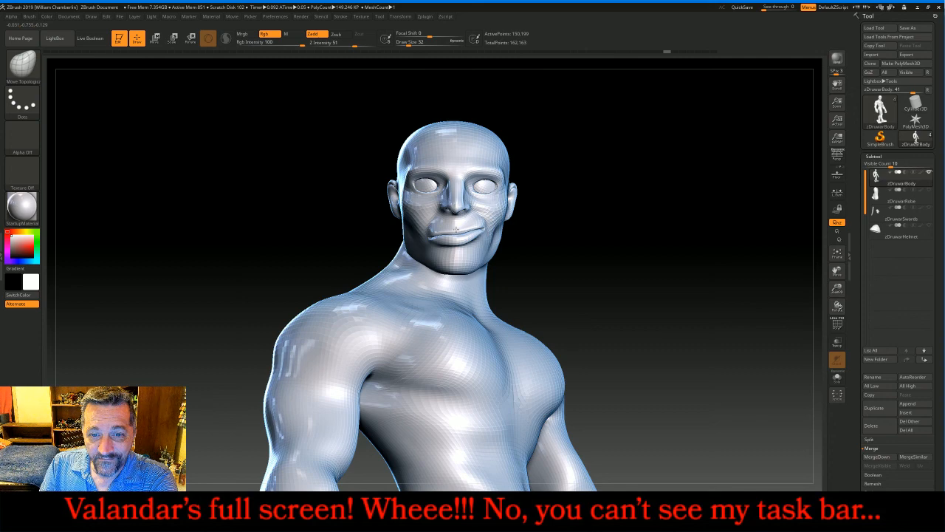
drag(601, 253, 460, 236)
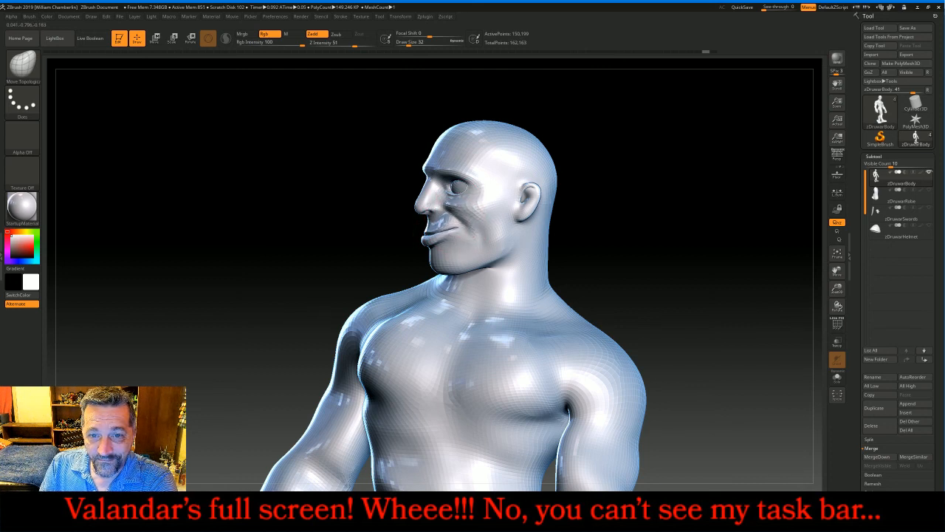
drag(551, 245, 680, 255)
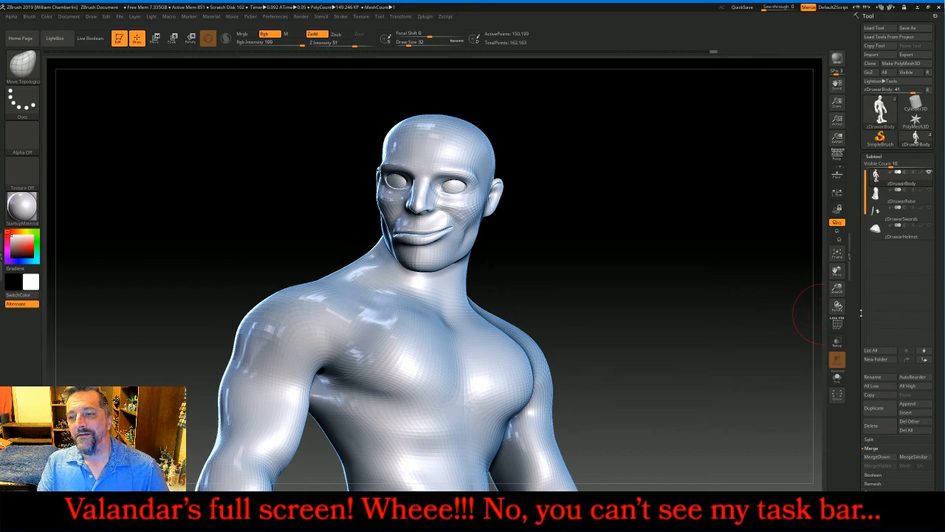
Step: Review the smirk on the full figure from several angles and check the live chat for the viewer's reaction
drag(837, 288, 796, 91)
drag(558, 330, 617, 339)
drag(686, 327, 545, 335)
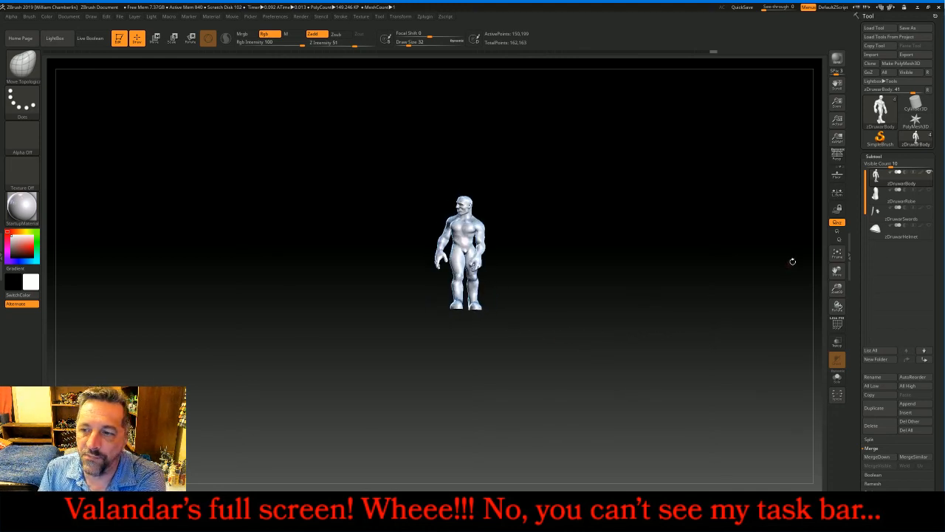
click(836, 253)
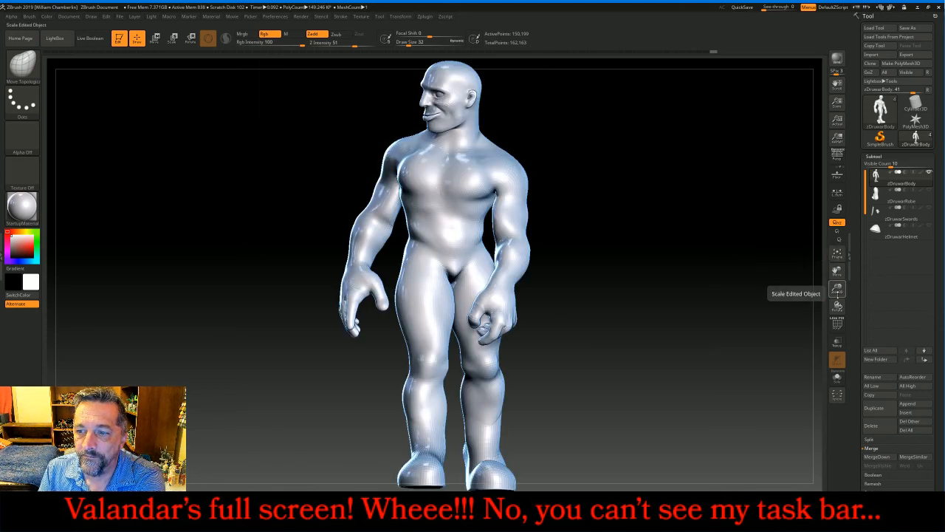
drag(837, 290, 829, 297)
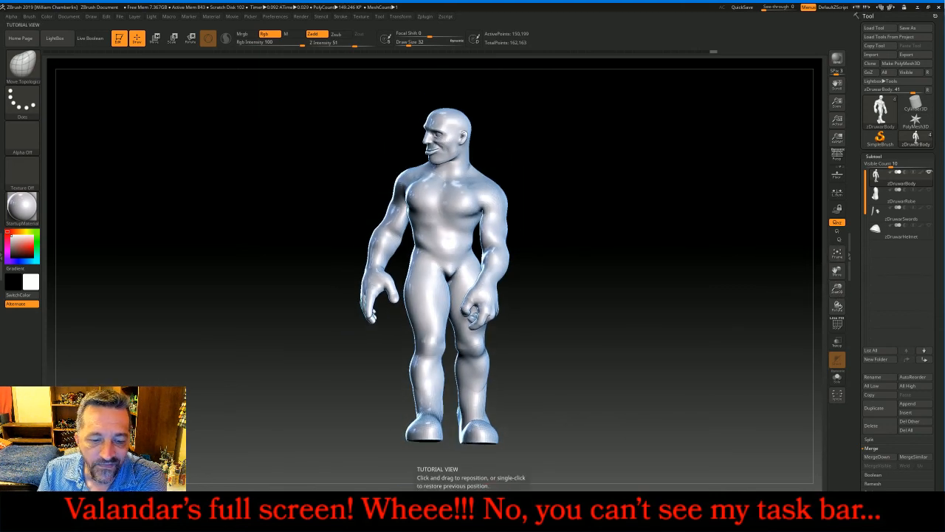
key(alt+Tab)
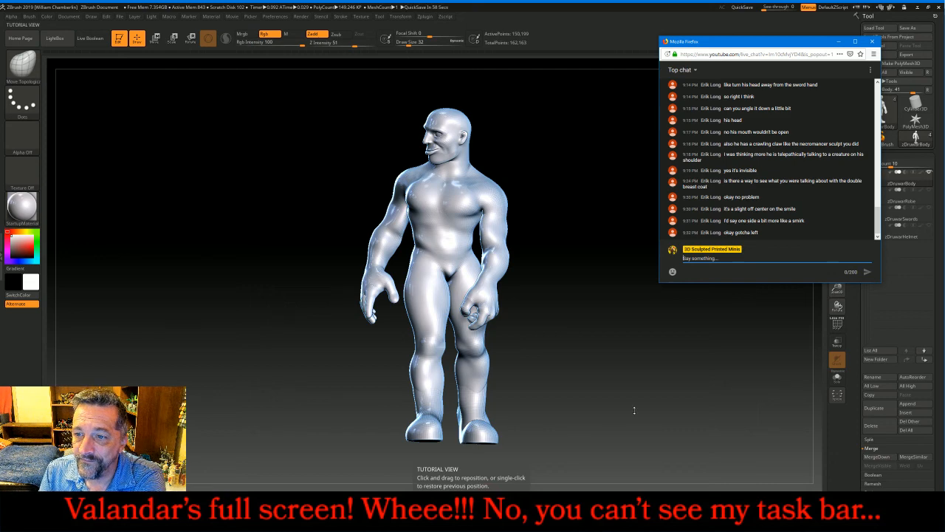
mouse_move(649, 405)
mouse_down()
mouse_move(679, 403)
mouse_move(647, 402)
mouse_up()
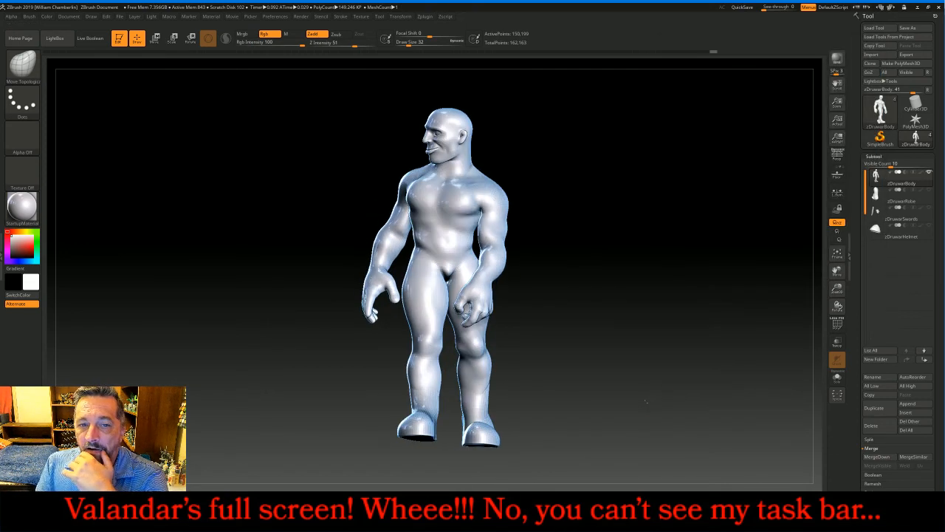
Step: Show the robe subtool over the body's legs and make it the active subtool
click(932, 193)
mouse_move(665, 285)
mouse_down()
mouse_move(683, 294)
mouse_move(664, 288)
mouse_up()
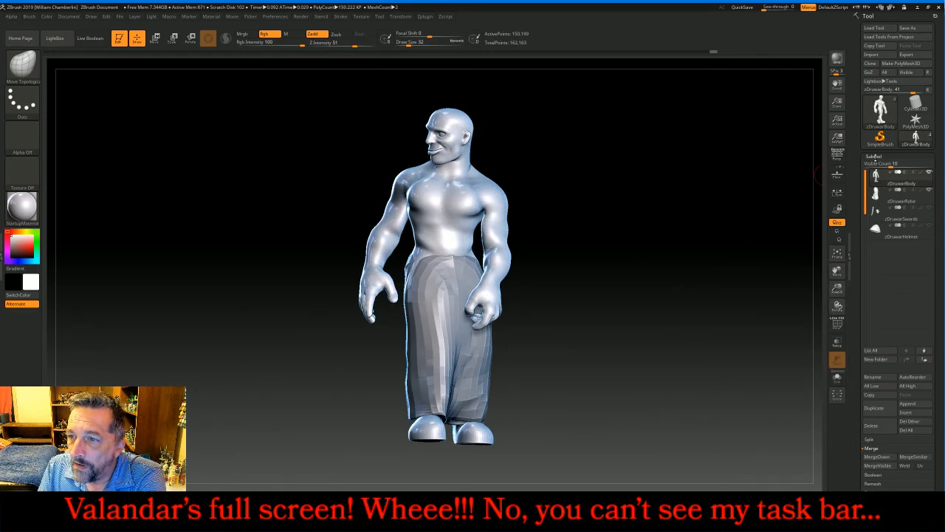
click(876, 156)
click(875, 156)
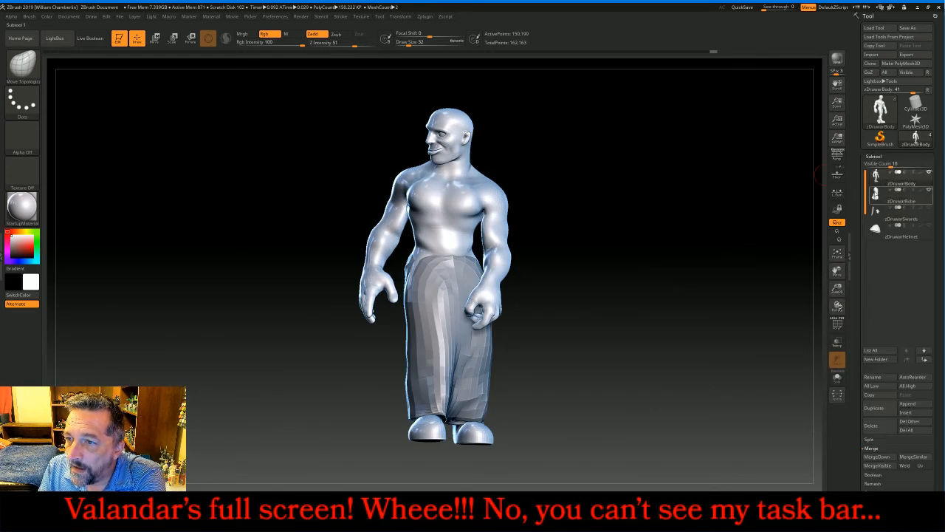
click(876, 192)
Step: Subdivide the robe's geometry up to subdivision level 5
click(874, 157)
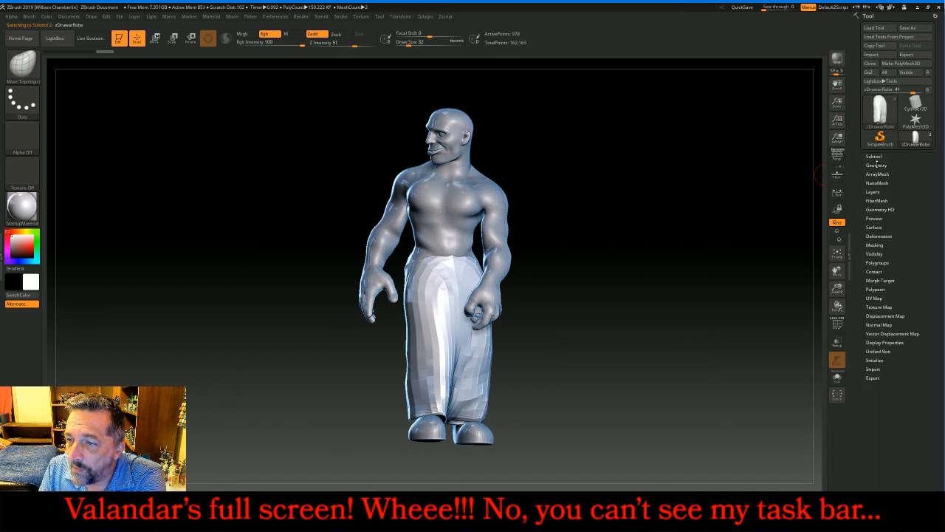
click(876, 166)
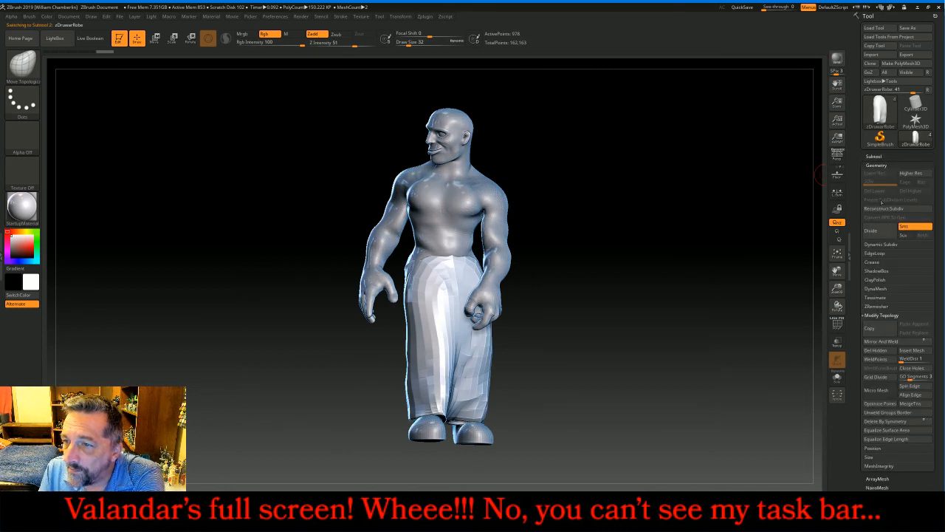
click(882, 238)
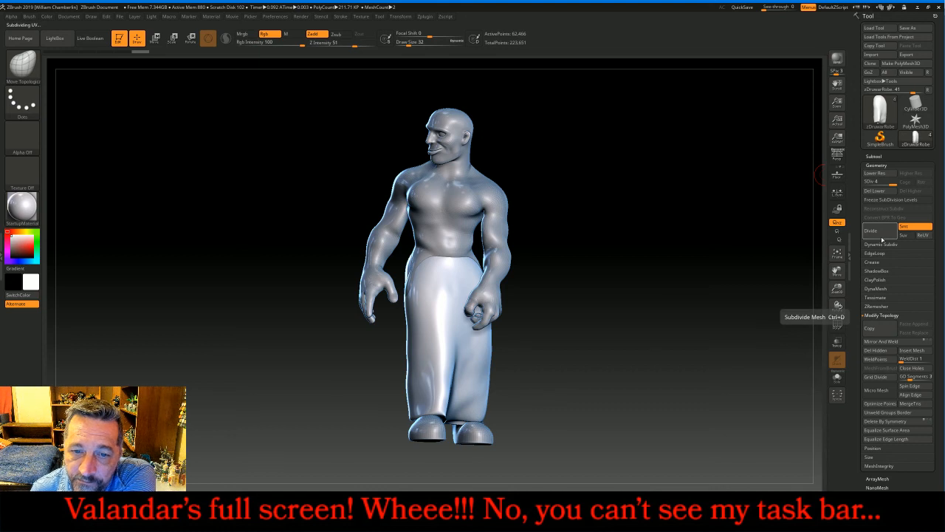
click(887, 237)
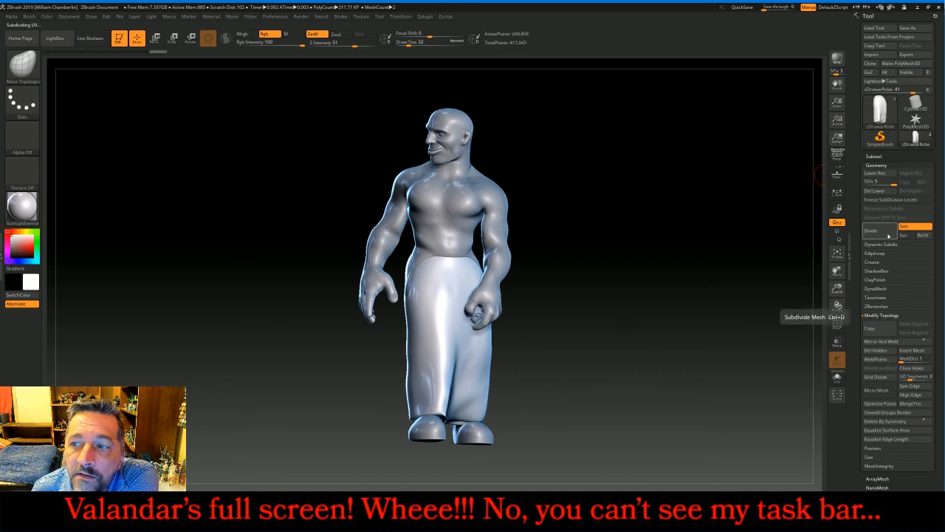
Step: Delete the robe's lower subdivision levels and DynaMesh it at a resolution of 1024
click(887, 192)
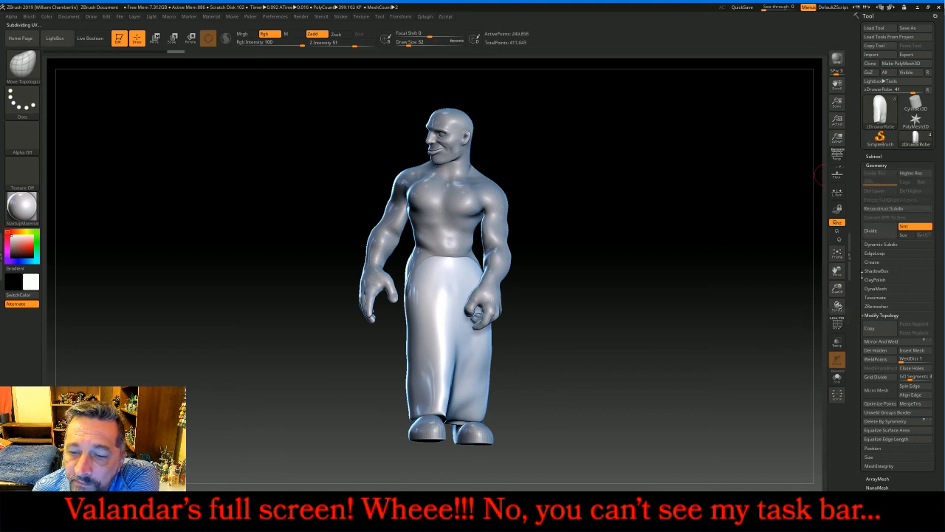
click(889, 289)
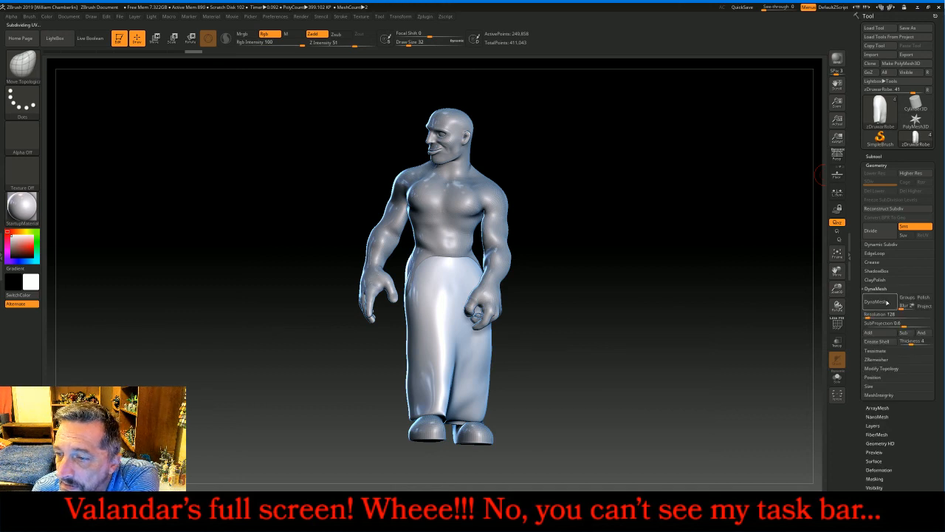
click(880, 313)
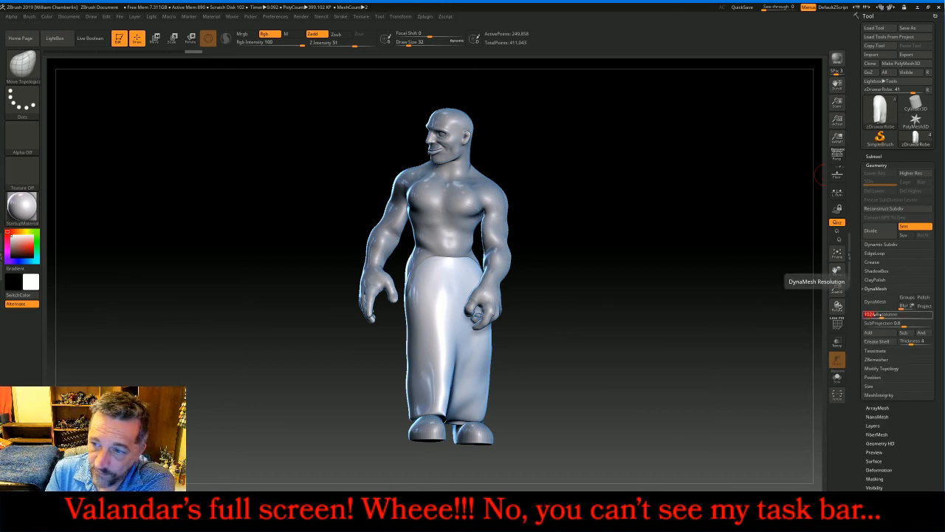
text(1024)
key(Return)
click(876, 302)
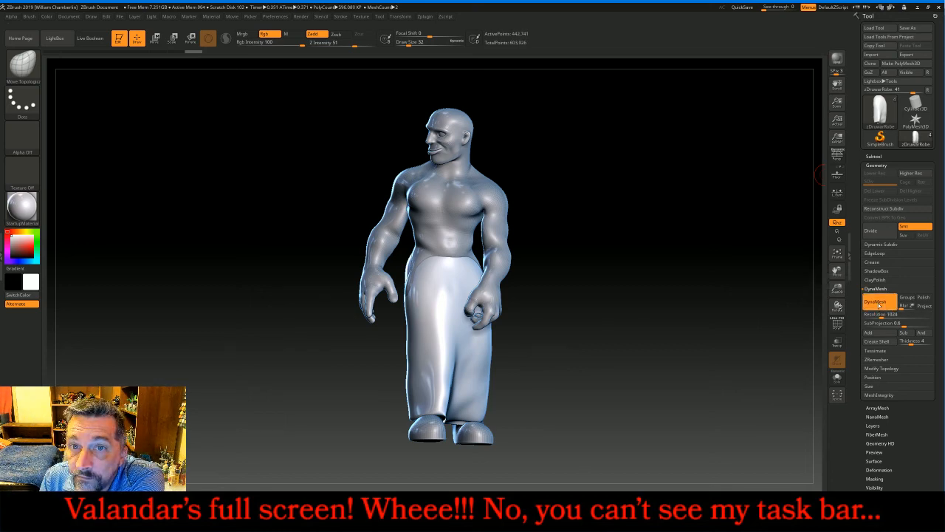
Step: Cut off the lower part of the robe below the knees with the TrimRect brush from an angled view
mouse_move(725, 371)
mouse_down()
mouse_move(666, 361)
mouse_move(686, 348)
mouse_move(716, 352)
mouse_move(714, 361)
mouse_up()
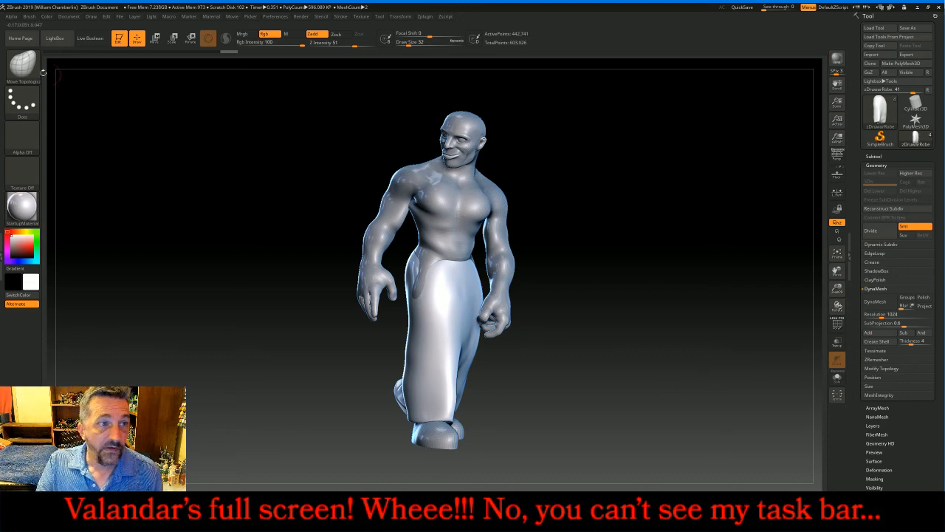
click(22, 65)
click(78, 252)
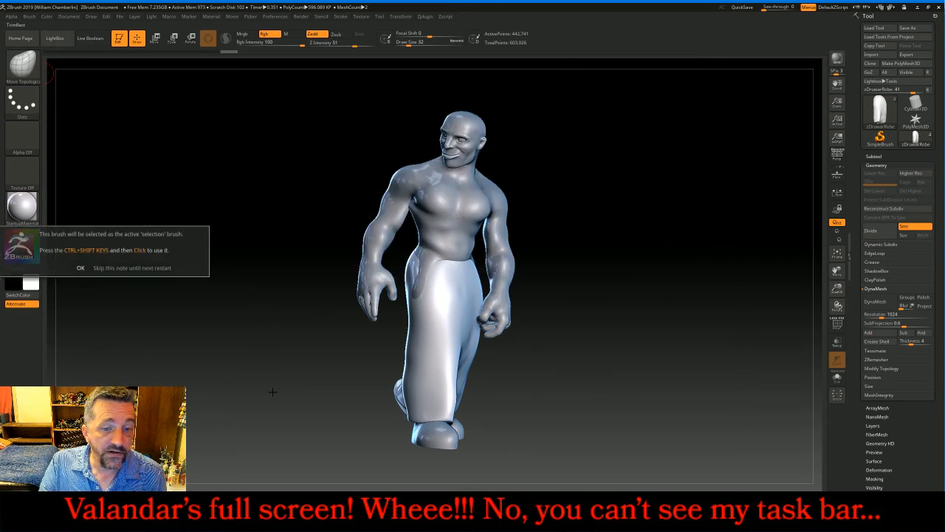
click(132, 267)
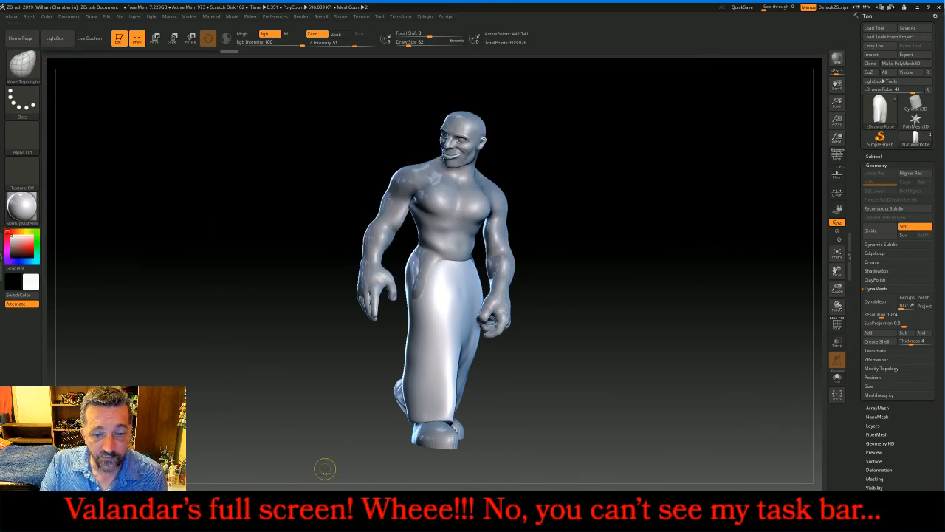
ctrl+shift+drag(325, 468, 562, 376)
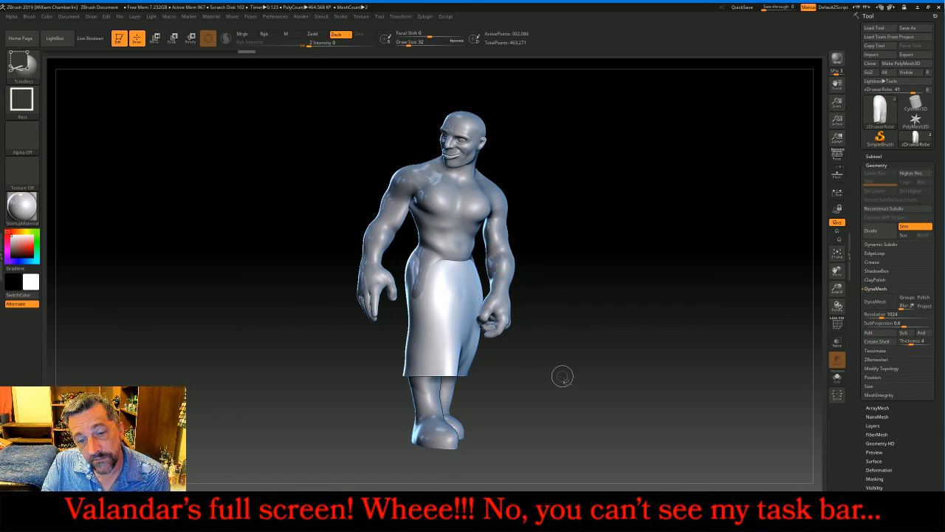
Step: Trim the robe's remaining uneven hem with two more TrimRect cuts from other viewing angles
mouse_move(606, 421)
mouse_down()
mouse_move(583, 400)
mouse_move(610, 403)
mouse_move(611, 367)
mouse_move(629, 374)
mouse_move(602, 373)
mouse_move(589, 309)
mouse_move(624, 298)
mouse_up()
ctrl+shift+drag(569, 451, 391, 377)
mouse_move(584, 412)
mouse_down()
mouse_move(610, 418)
mouse_move(604, 371)
mouse_move(586, 353)
mouse_move(632, 360)
mouse_move(638, 287)
mouse_move(640, 308)
mouse_move(591, 303)
mouse_move(613, 313)
mouse_up()
ctrl+shift+drag(525, 416, 355, 375)
drag(570, 420, 639, 389)
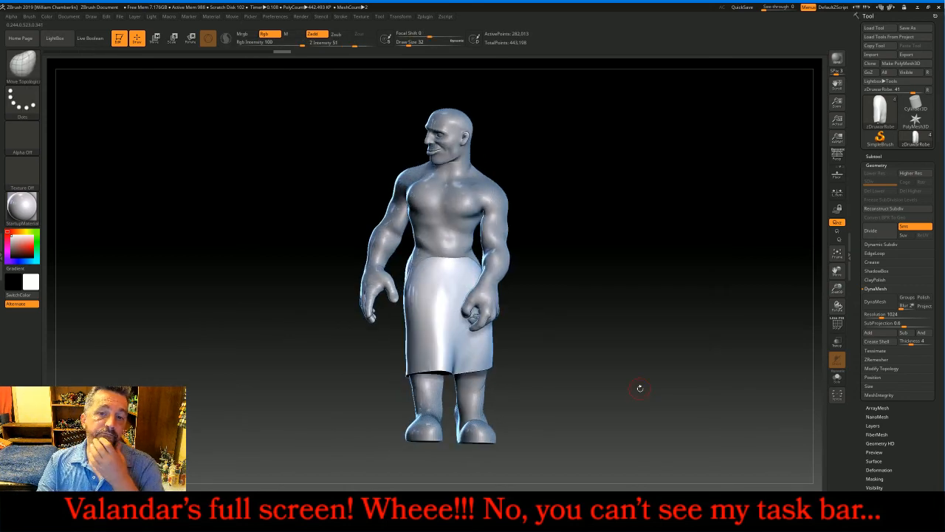
mouse_move(714, 334)
mouse_down()
mouse_move(634, 327)
mouse_move(714, 336)
mouse_up()
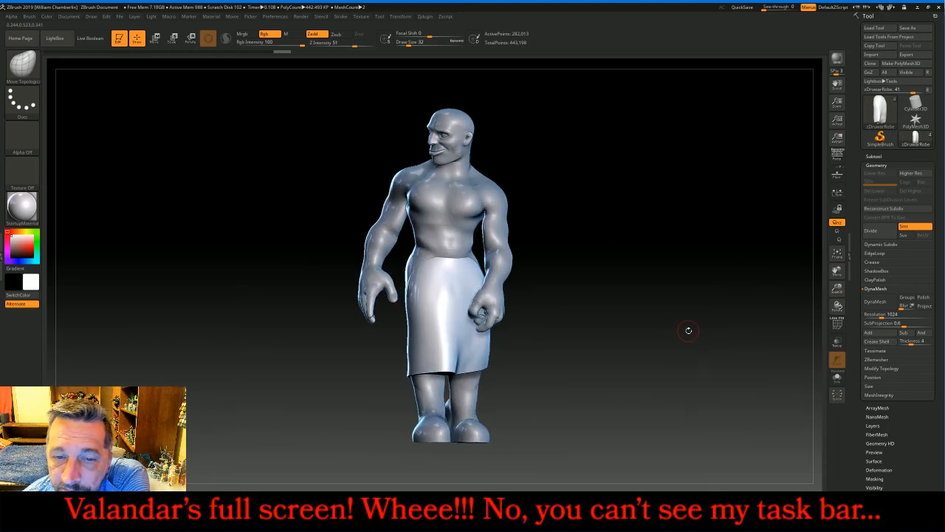
Step: Make the body the active subtool and hide the robe
click(874, 157)
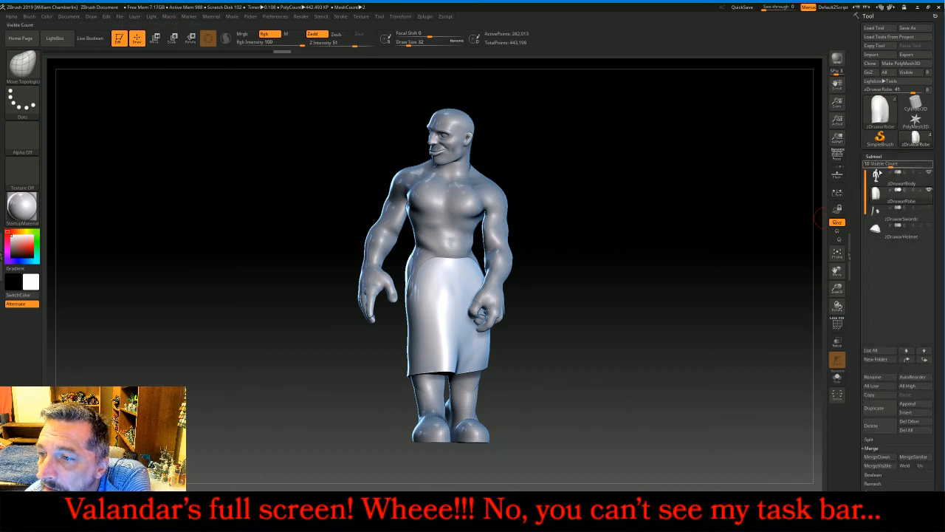
click(887, 182)
click(930, 190)
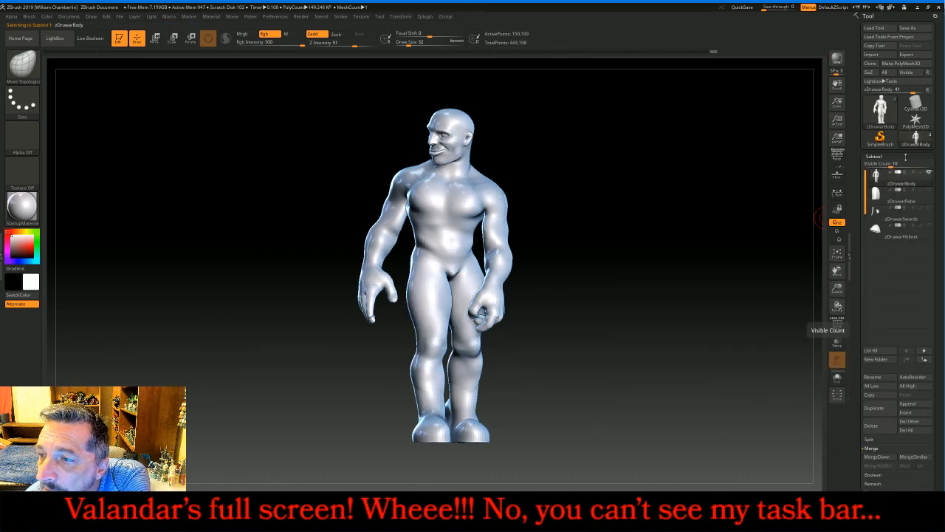
Step: Subdivide the body up to subdivision level 3 and delete its lower subdivision levels
click(878, 157)
click(877, 165)
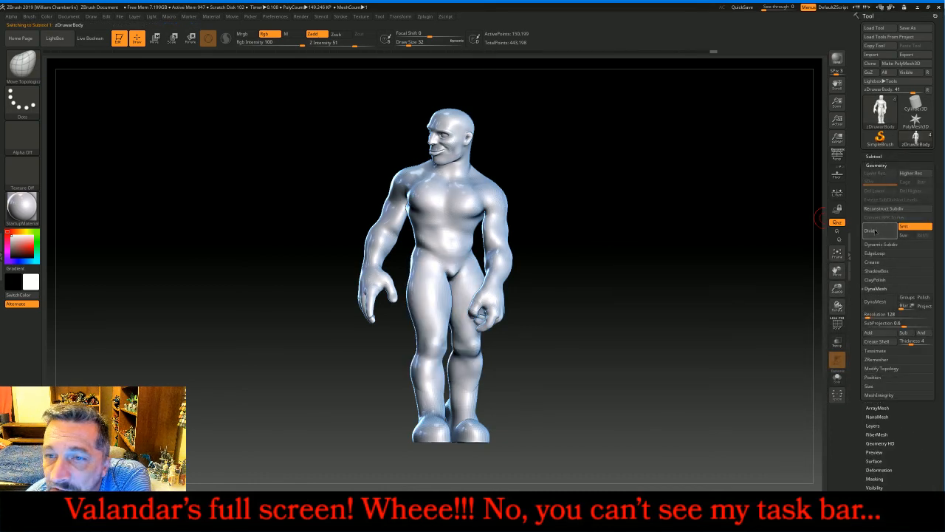
click(873, 231)
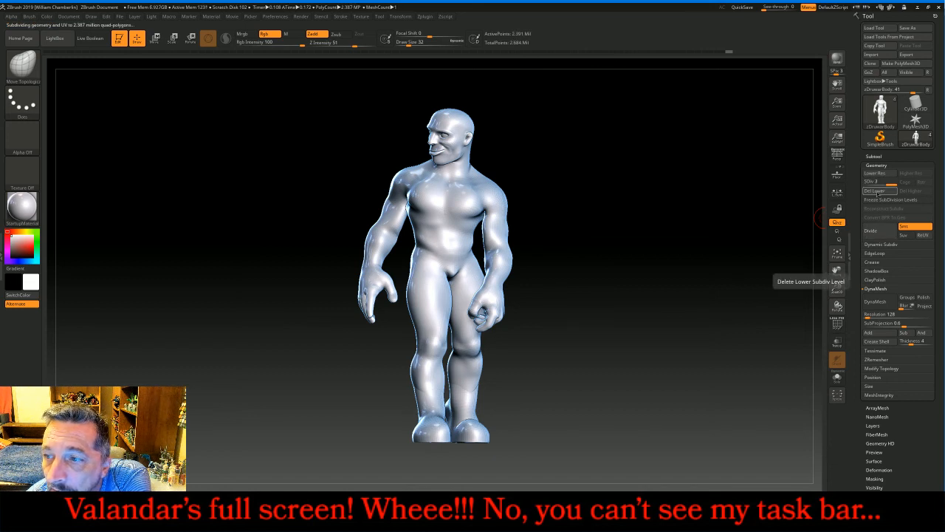
click(875, 190)
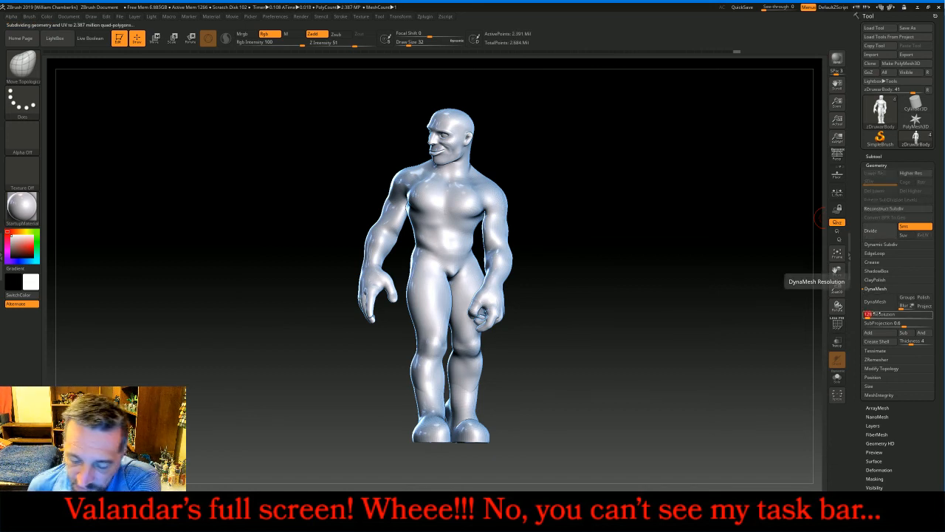
Step: DynaMesh the body at a resolution of 1024
click(876, 314)
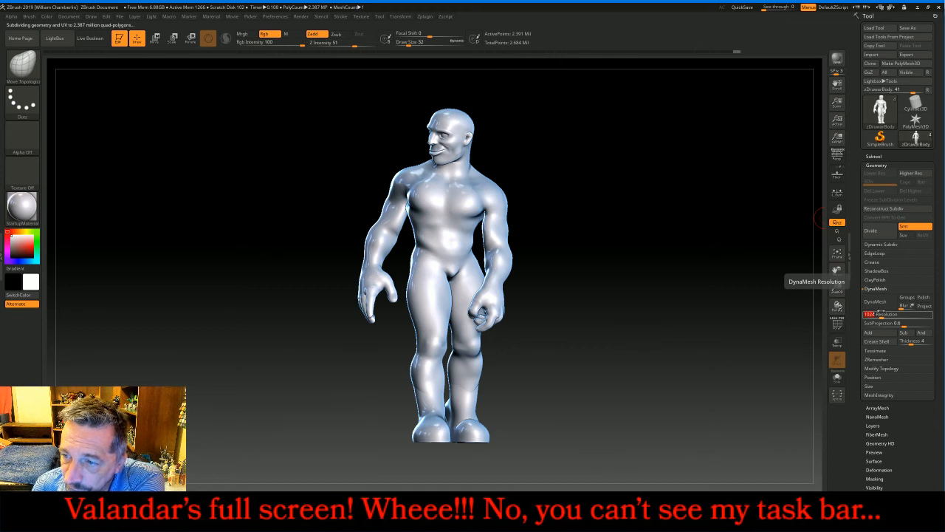
key(Return)
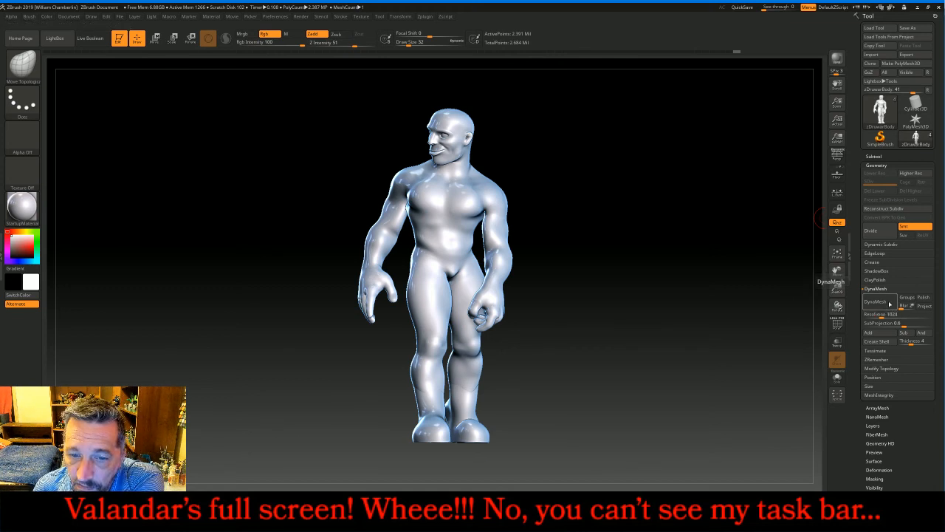
click(890, 303)
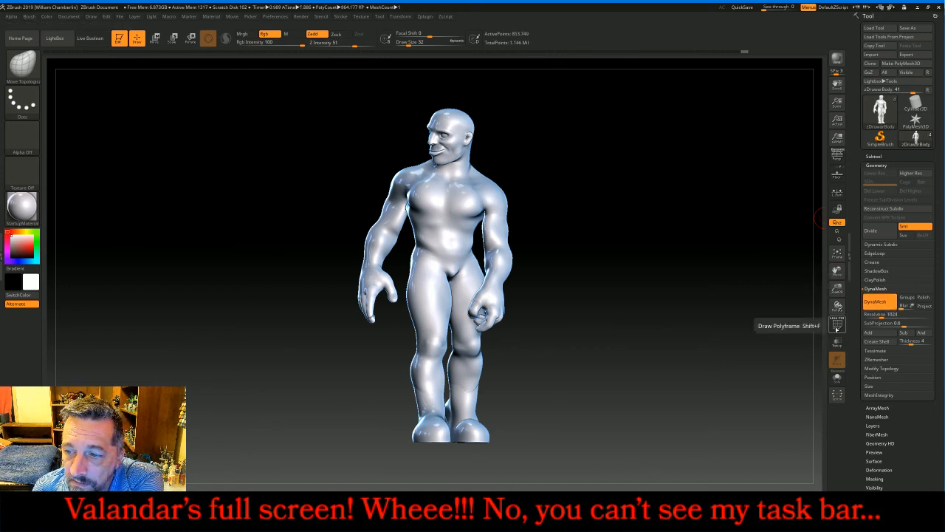
Step: Set the Smooth brush's Z Intensity to 100 and smooth the rough bands across the fronts of both shins
drag(837, 290, 839, 277)
drag(832, 326, 825, 338)
drag(836, 272, 806, 134)
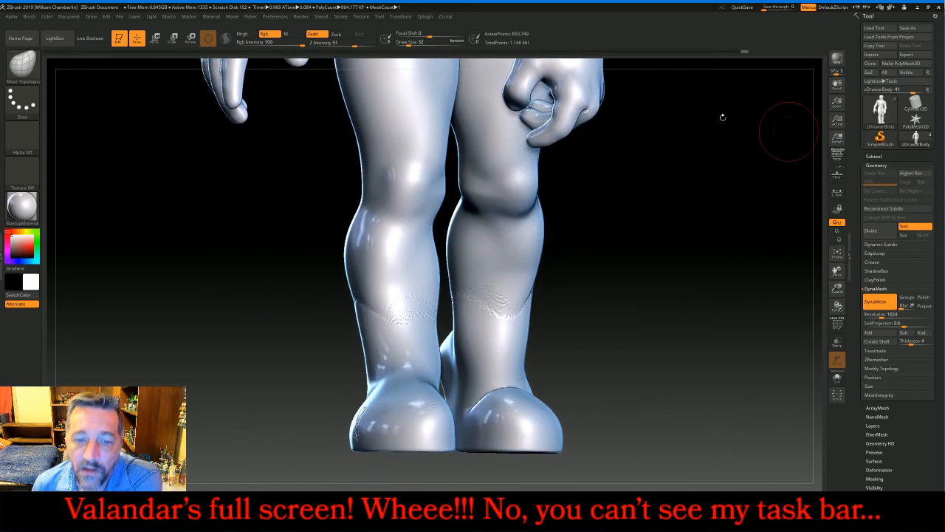
key(shift)
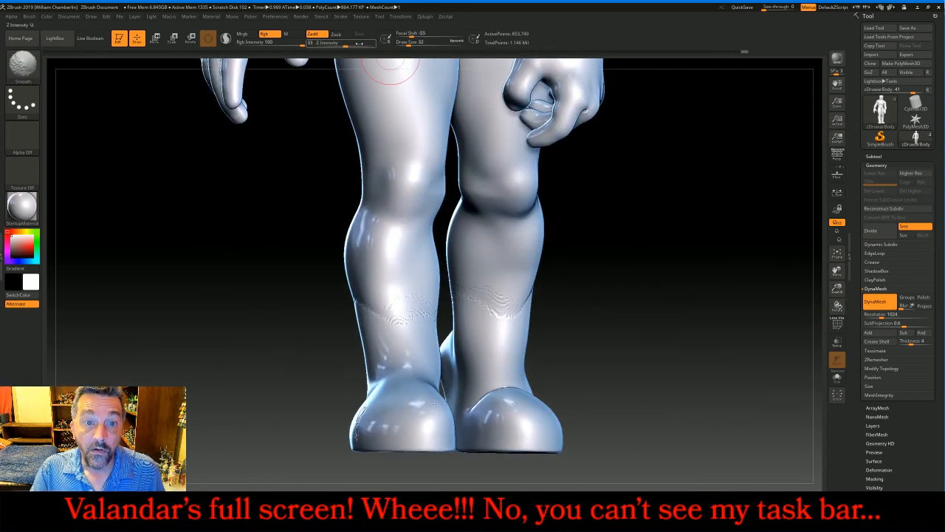
drag(360, 43, 376, 43)
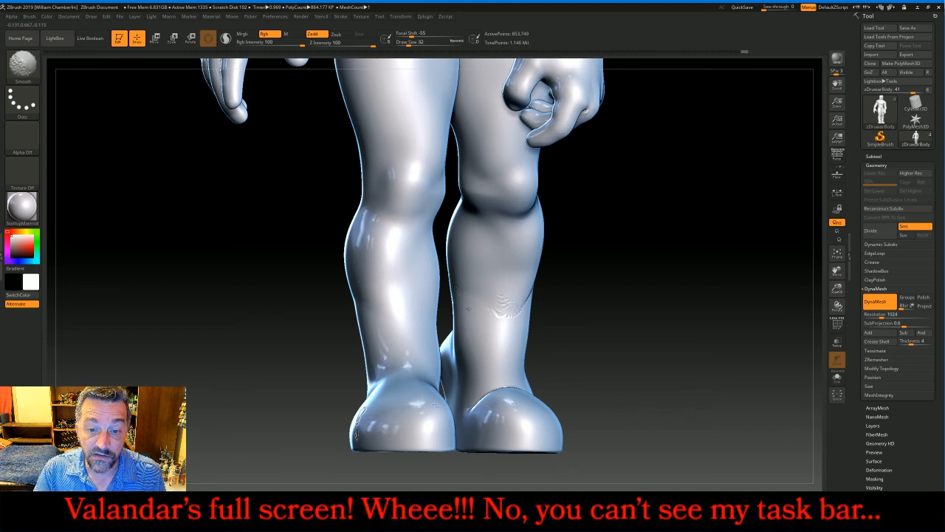
shift+drag(533, 292, 534, 299)
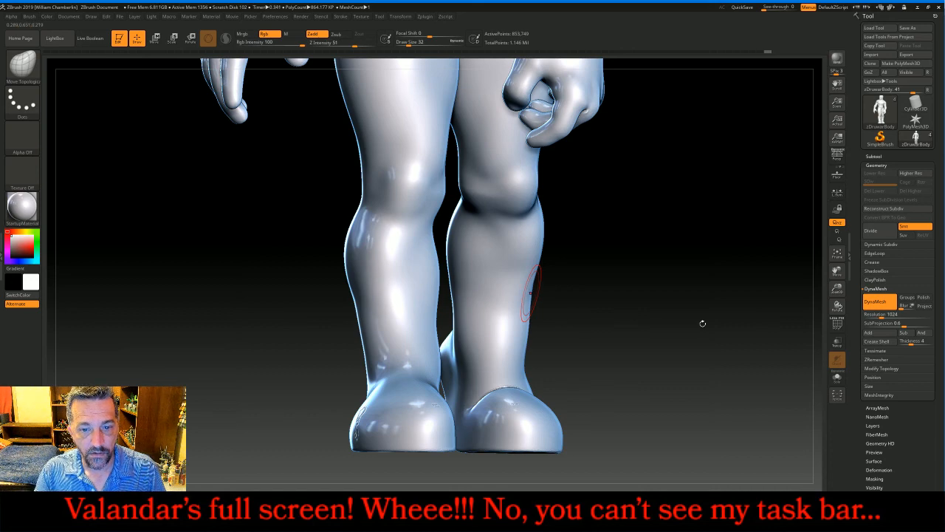
Step: Smooth the rough patches along the sides of the lower legs and on the feet
drag(672, 314, 567, 295)
key(shift)
shift+drag(462, 265, 457, 277)
shift+drag(456, 354, 478, 327)
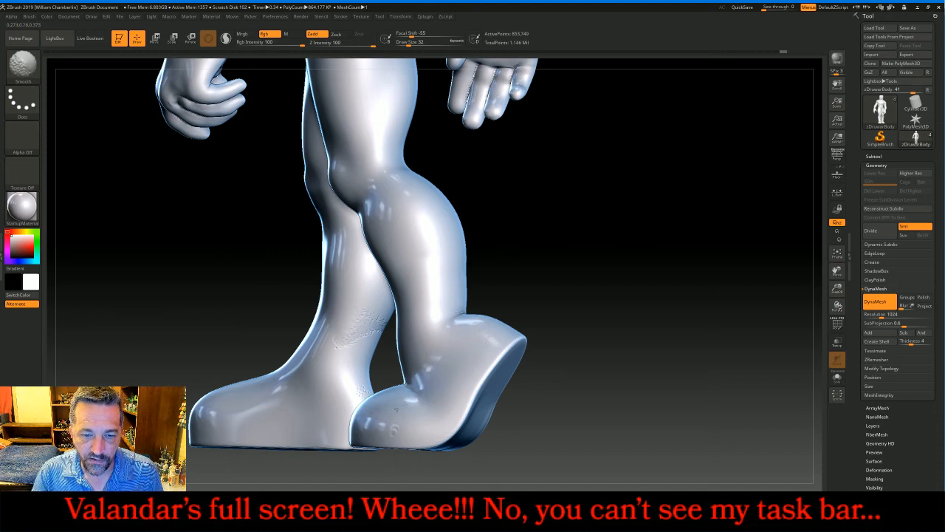
drag(637, 308, 675, 334)
mouse_move(459, 395)
shift+mouse_down()
mouse_move(428, 397)
mouse_move(445, 405)
shift+mouse_up()
shift+drag(355, 406, 313, 430)
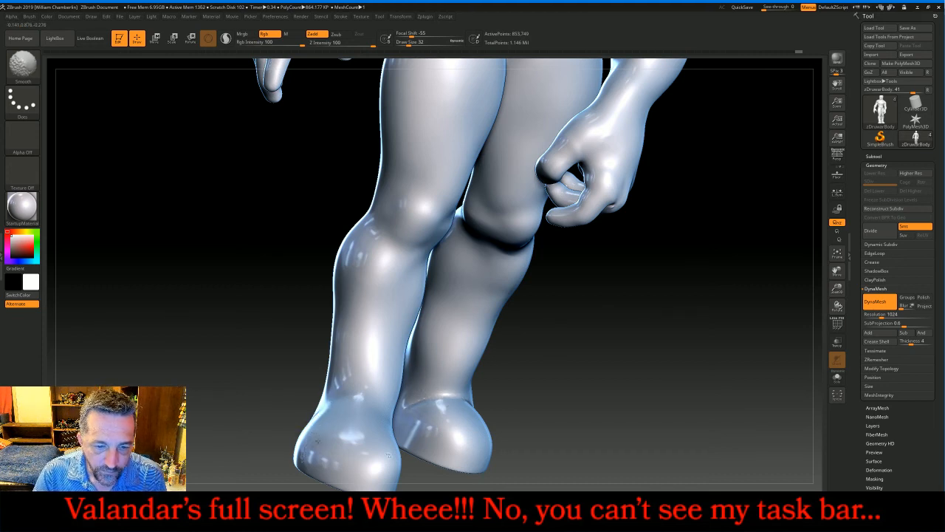
shift+drag(378, 455, 379, 441)
Step: Smooth the remaining rough patches around the heels, ankles and backs of the lower legs
drag(576, 414, 361, 373)
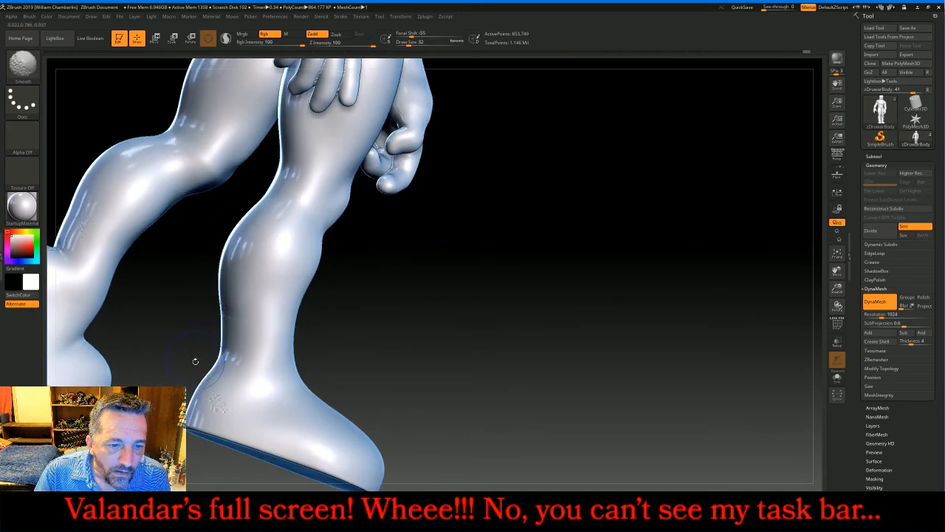
shift+drag(194, 357, 191, 379)
shift+drag(229, 425, 219, 440)
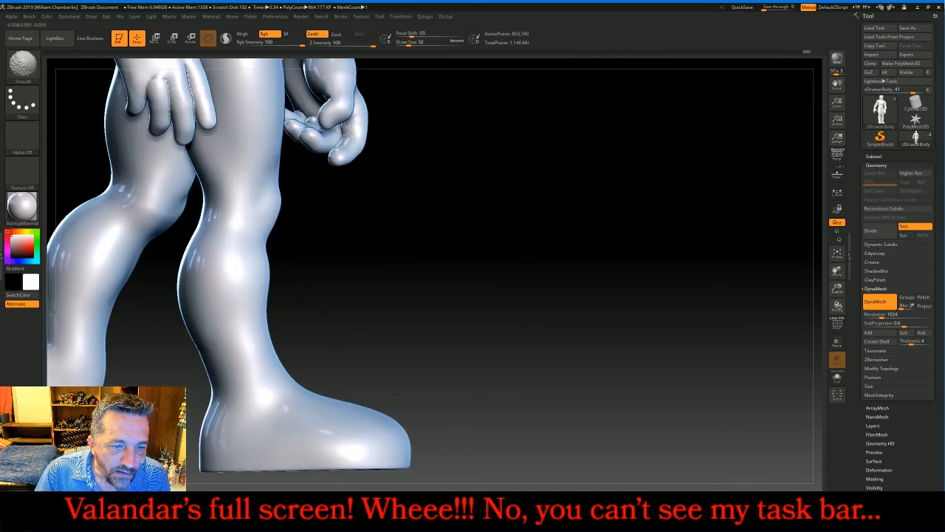
drag(569, 322, 588, 329)
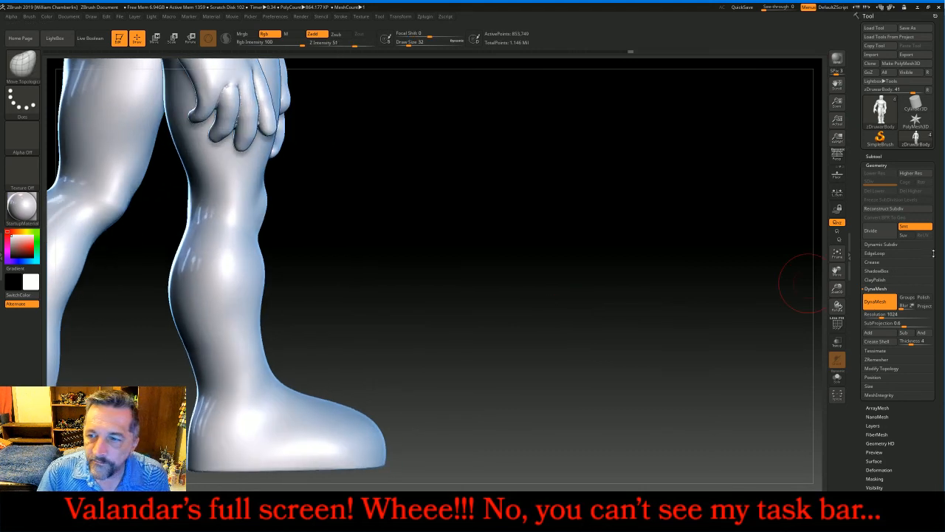
drag(837, 270, 942, 275)
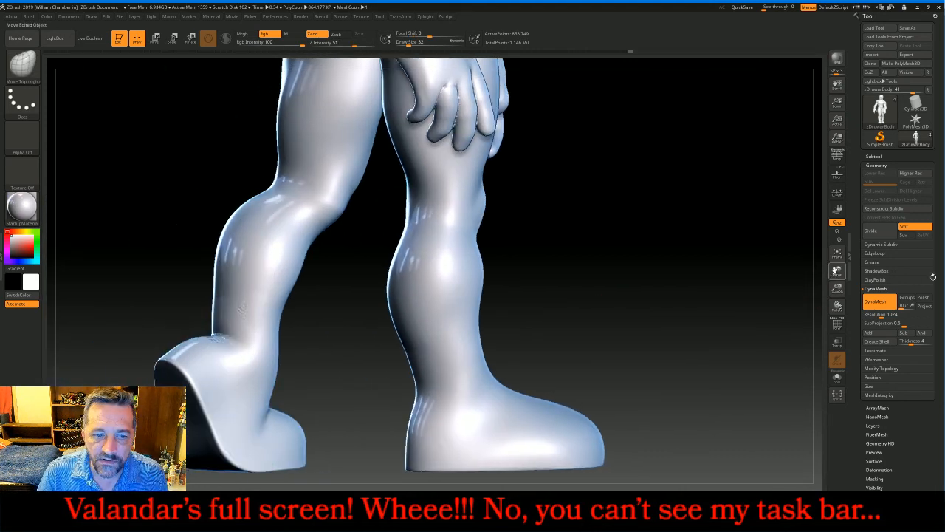
key(shift)
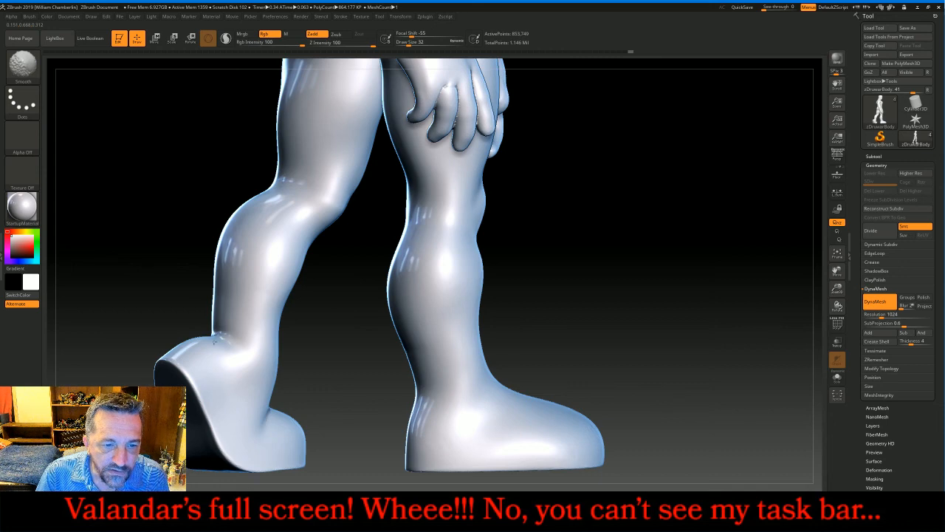
mouse_move(635, 346)
mouse_down()
mouse_move(712, 342)
mouse_move(534, 353)
mouse_up()
key(shift)
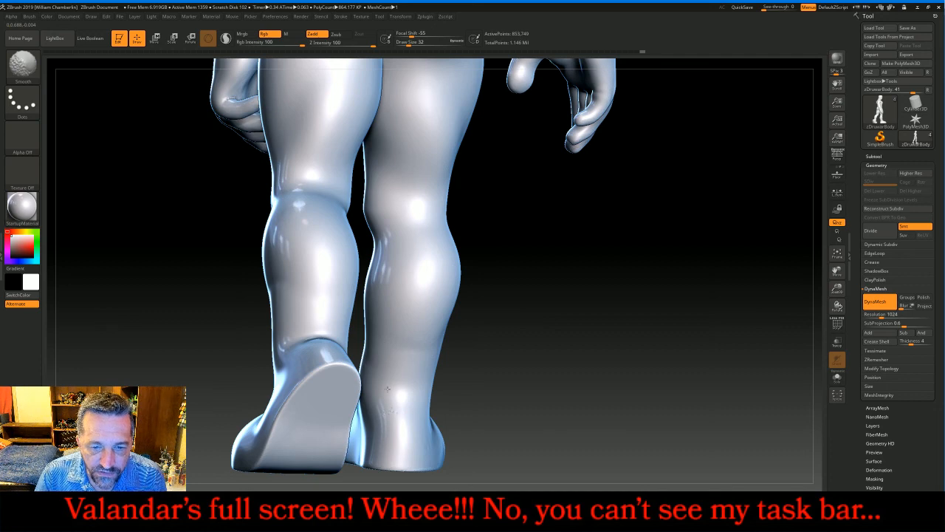
drag(656, 332, 764, 323)
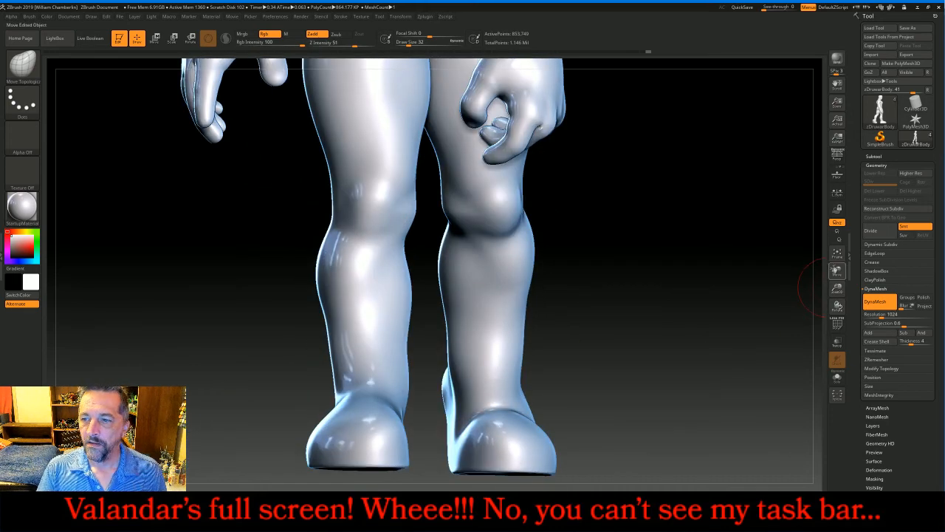
Step: Show the robe again and merge it down into the body subtool
click(837, 251)
click(873, 157)
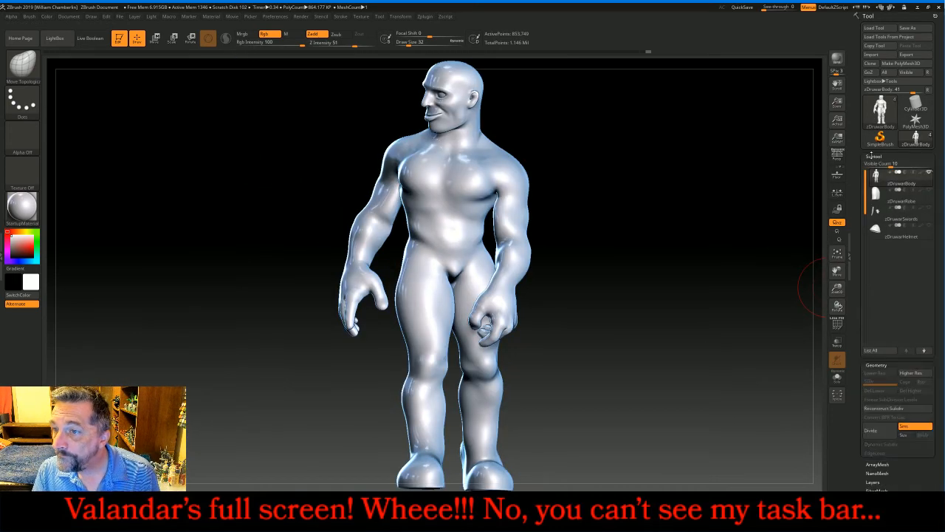
click(930, 190)
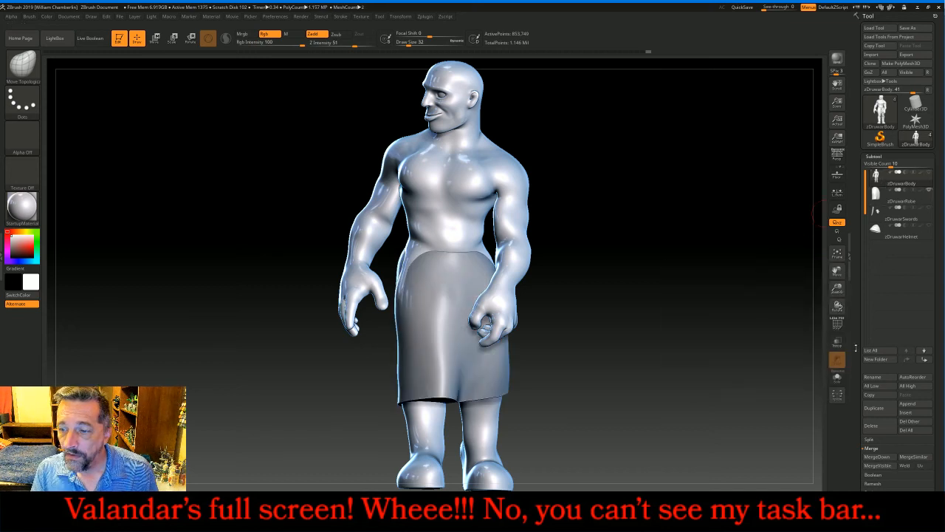
click(875, 457)
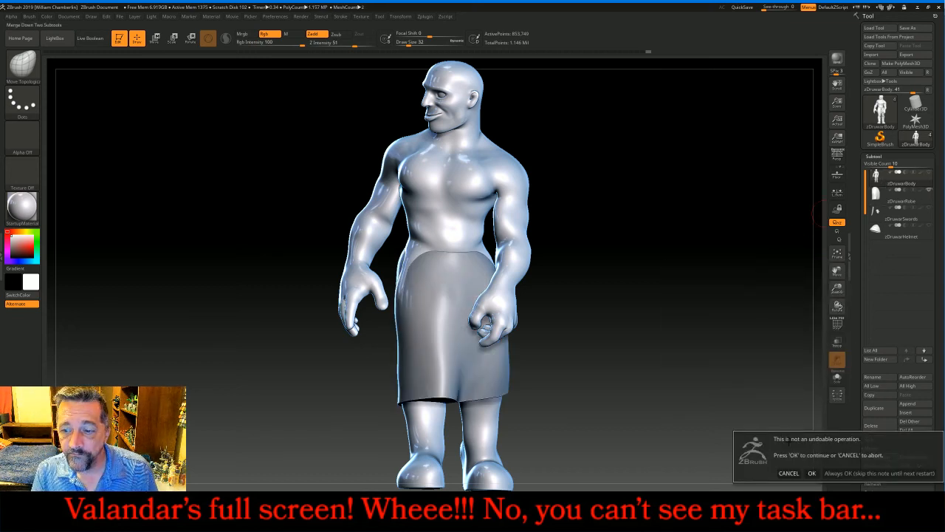
click(849, 472)
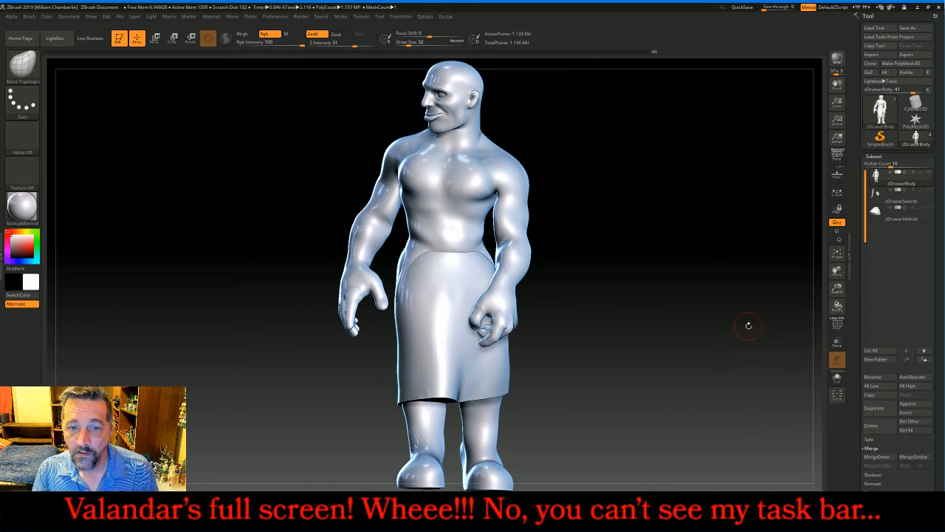
Step: Remesh the merged body and robe with DynaMesh into one mesh and smooth the robe's waist seam across the front
key(ctrl)
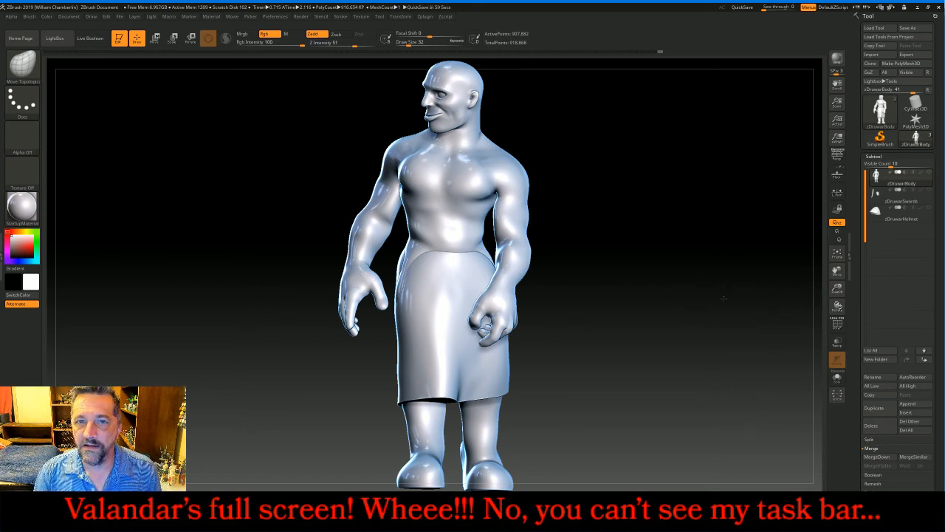
drag(721, 299, 562, 273)
key(shift)
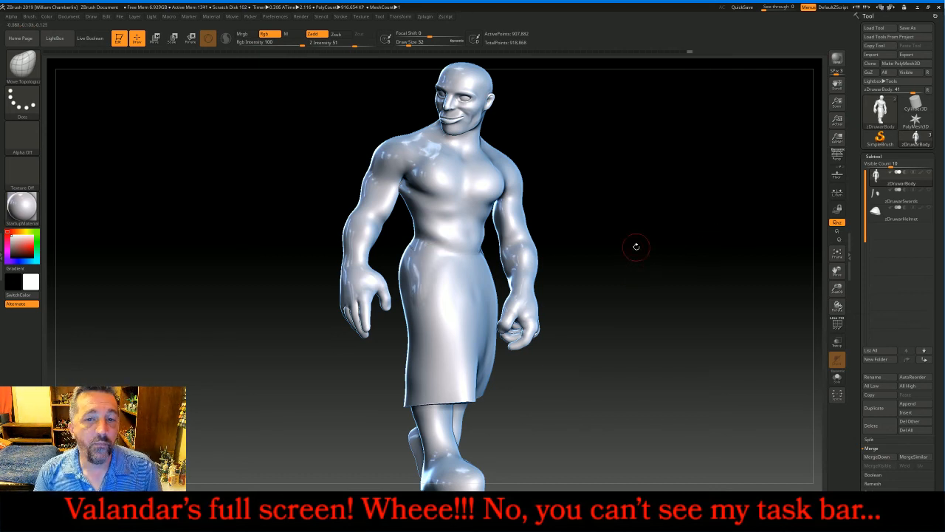
drag(645, 245, 664, 242)
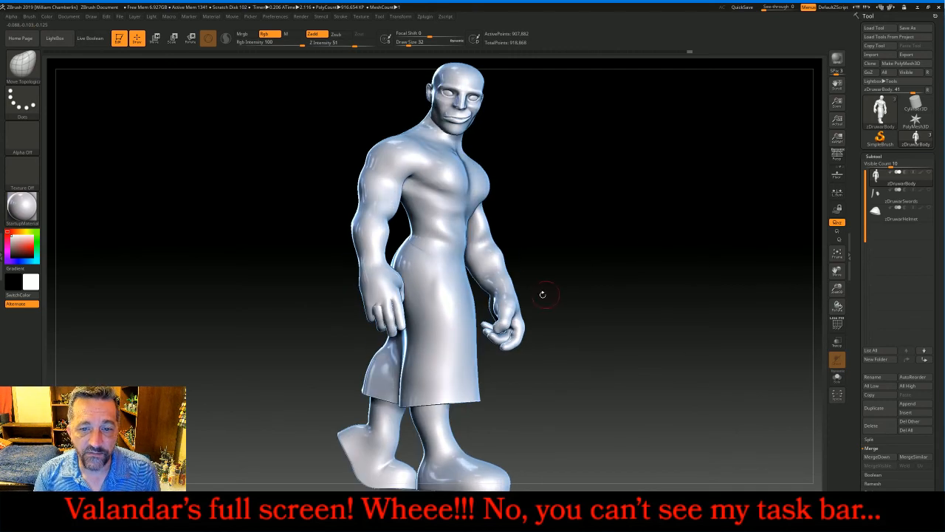
key(shift)
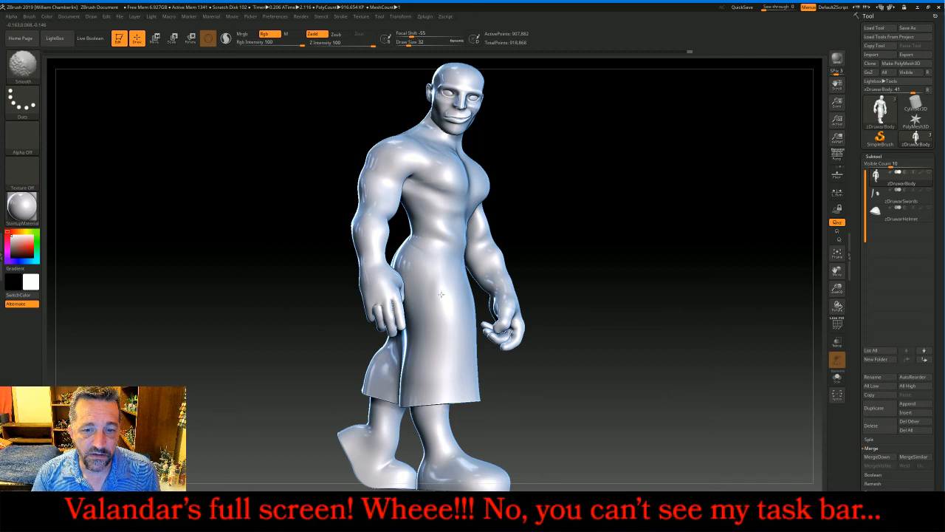
shift+drag(441, 295, 440, 297)
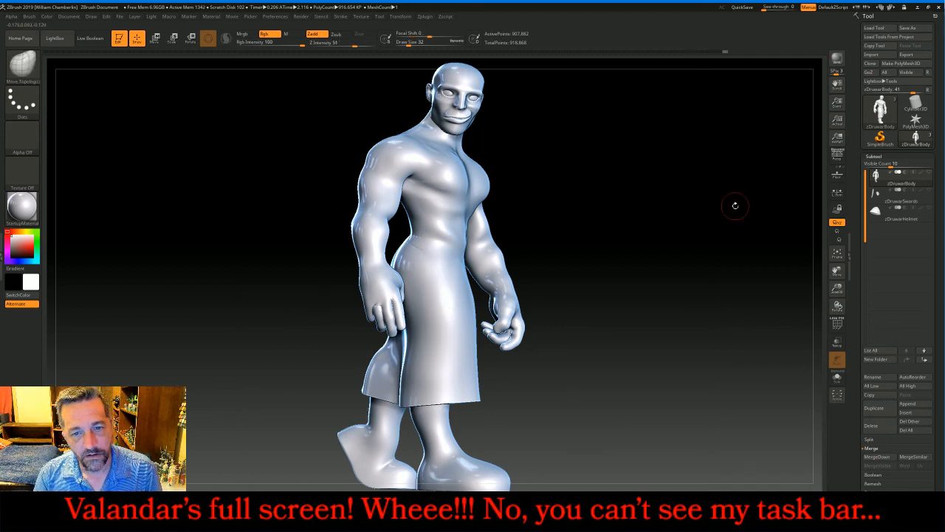
mouse_move(671, 217)
mouse_down()
mouse_move(666, 225)
mouse_move(681, 225)
mouse_move(610, 226)
mouse_up()
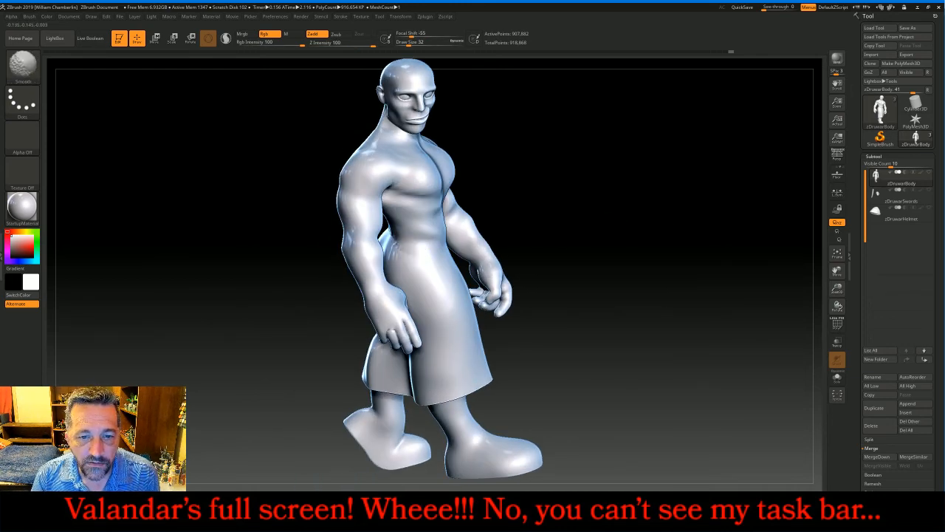
drag(413, 254, 407, 256)
Step: Smooth the seam between robe and torso around the hips and across the lower back
mouse_move(665, 264)
mouse_down()
mouse_move(635, 222)
mouse_move(650, 240)
mouse_move(635, 251)
mouse_up()
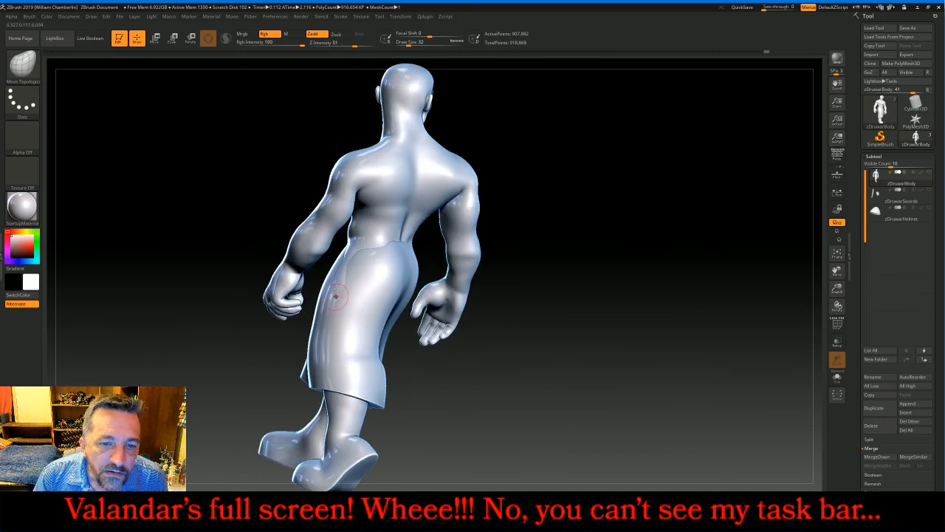
key(shift)
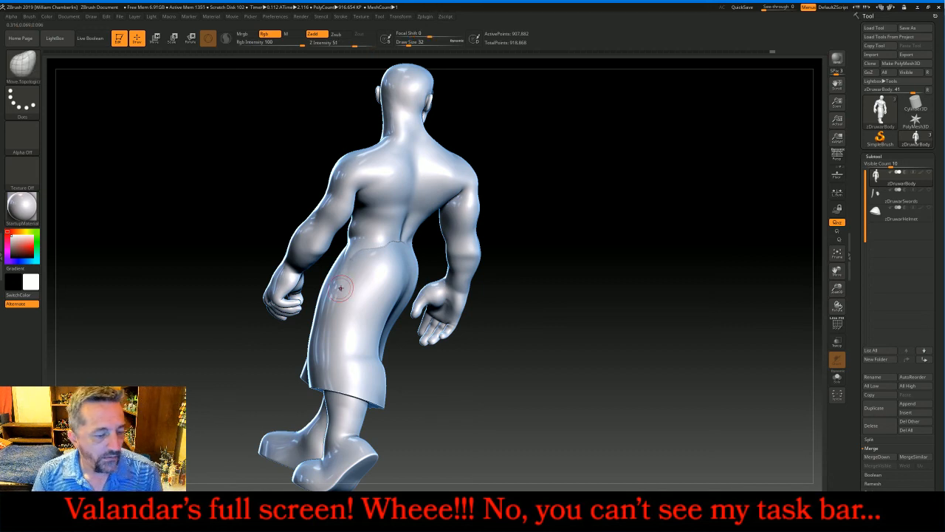
key(ctrl+z)
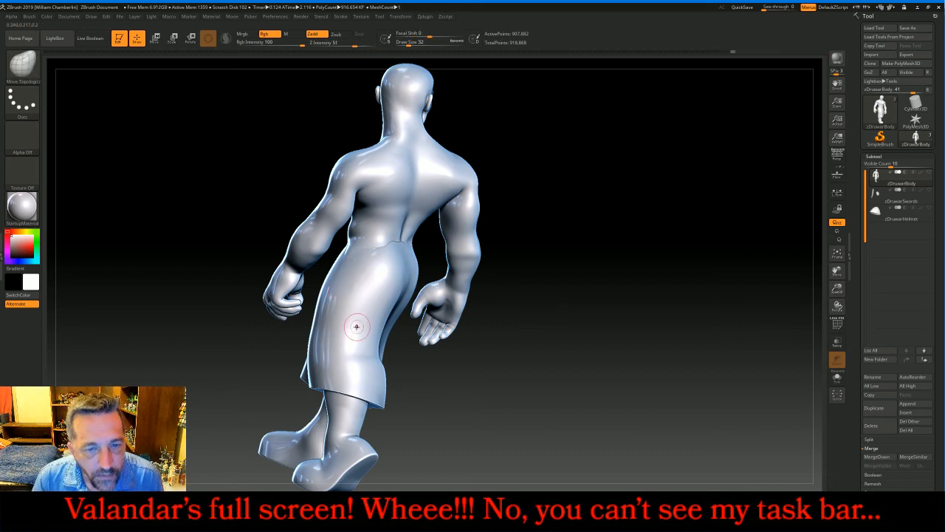
key(shift)
shift+drag(362, 269, 365, 271)
drag(626, 236, 533, 252)
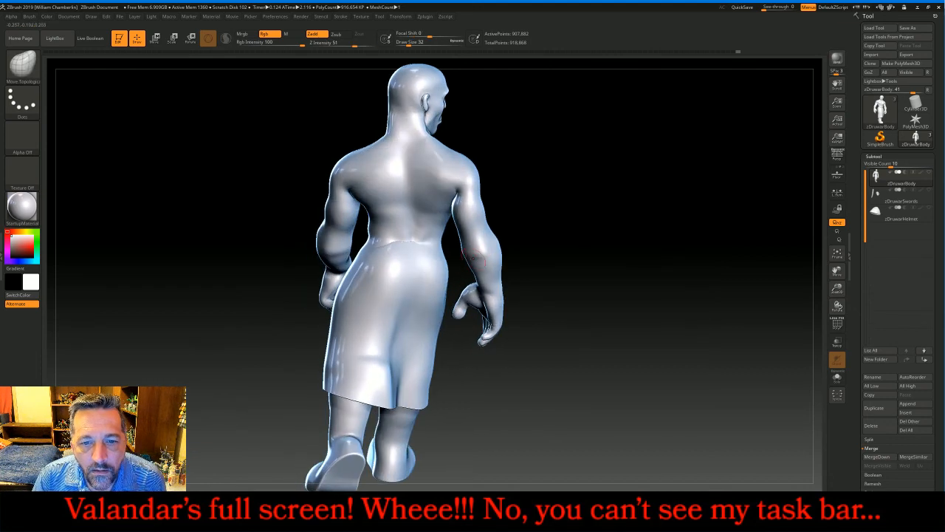
key(shift)
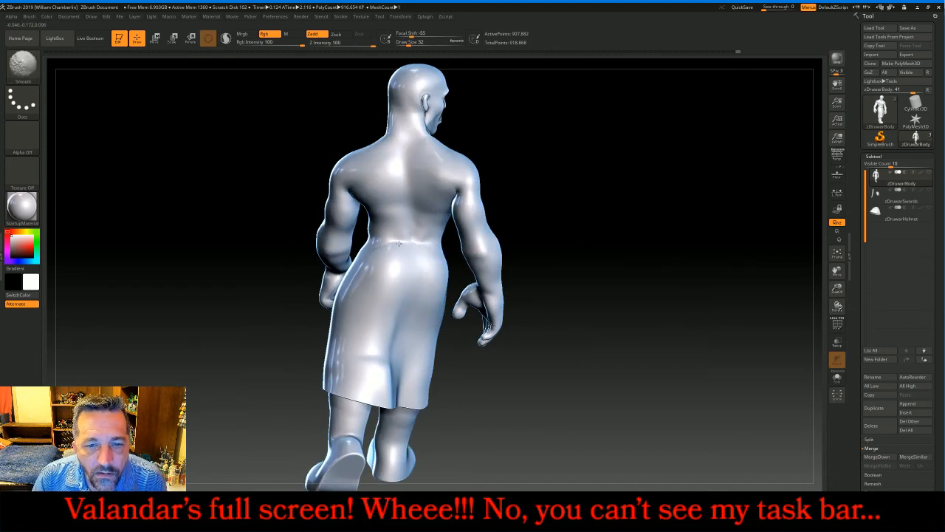
shift+drag(396, 240, 397, 241)
drag(615, 231, 414, 267)
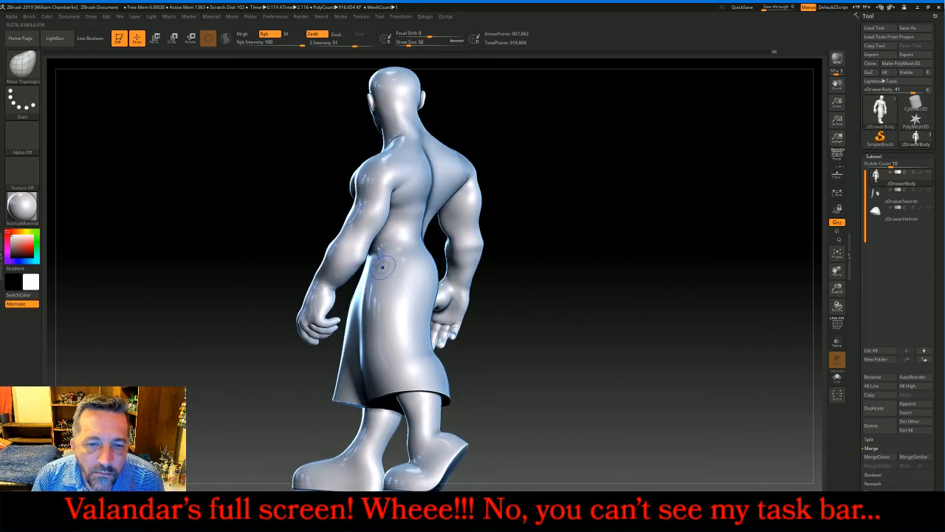
key(shift)
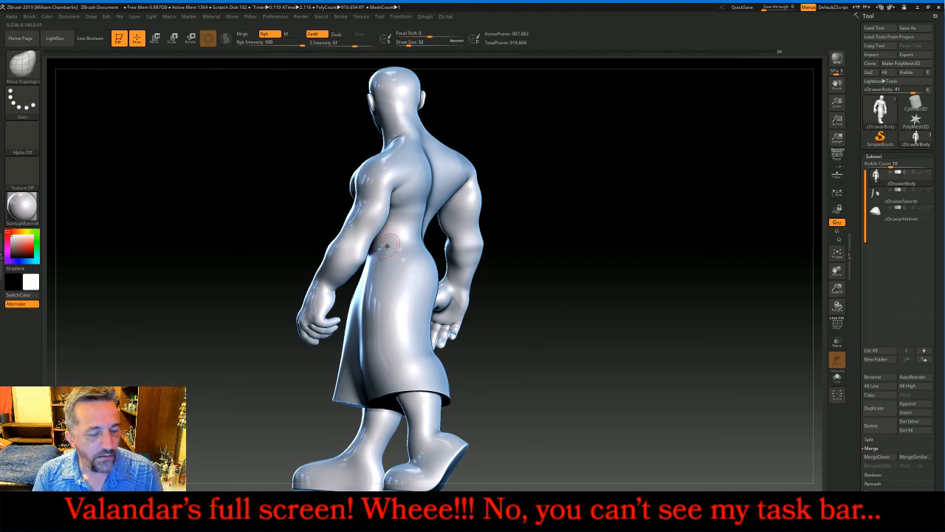
Step: Smooth the abdomen, the sides of the torso and the front of the hips where the robe begins
drag(617, 210, 656, 220)
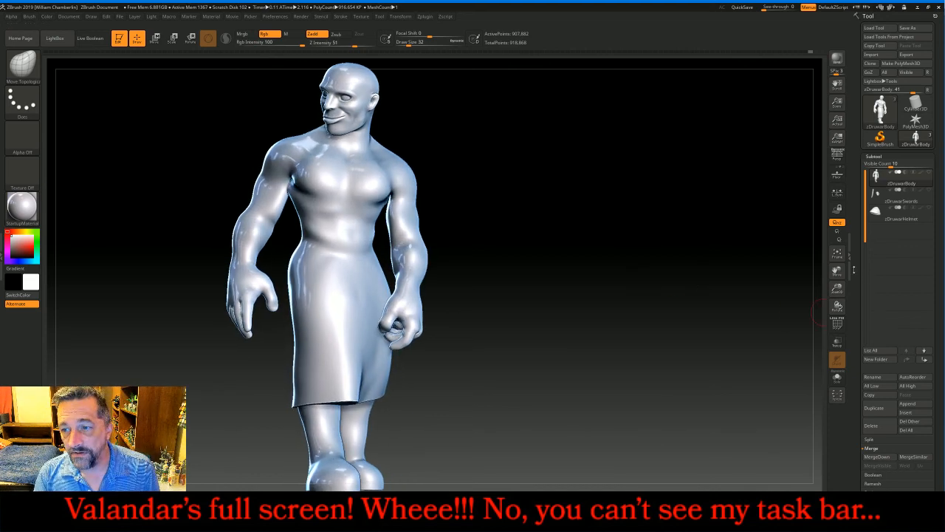
drag(837, 271, 858, 289)
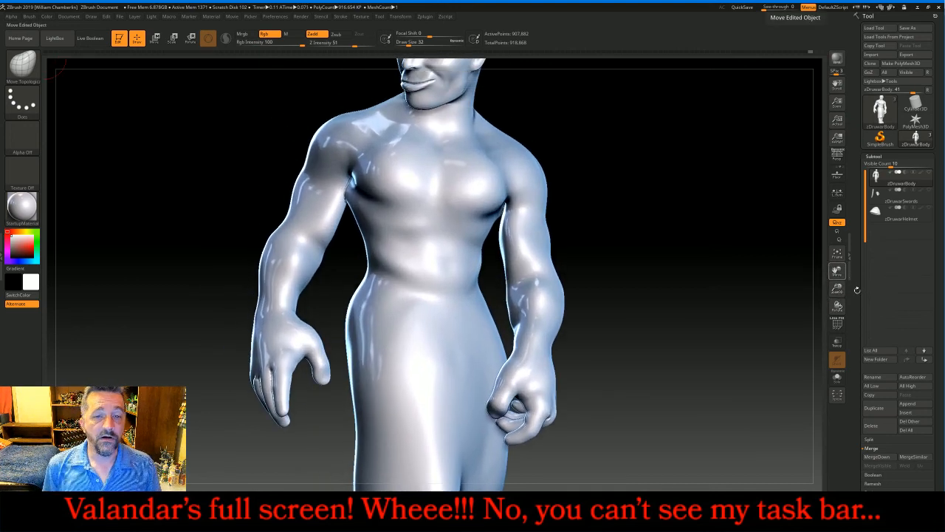
key(shift)
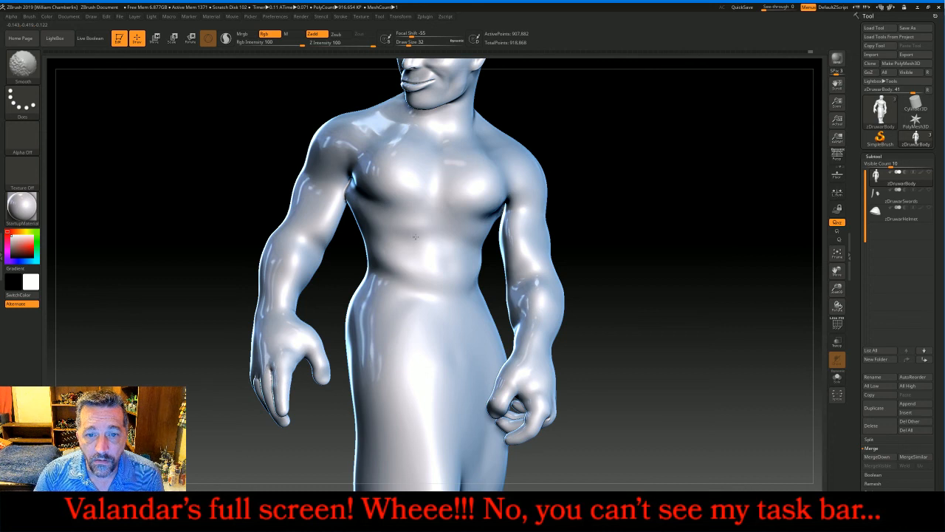
shift+drag(475, 234, 482, 230)
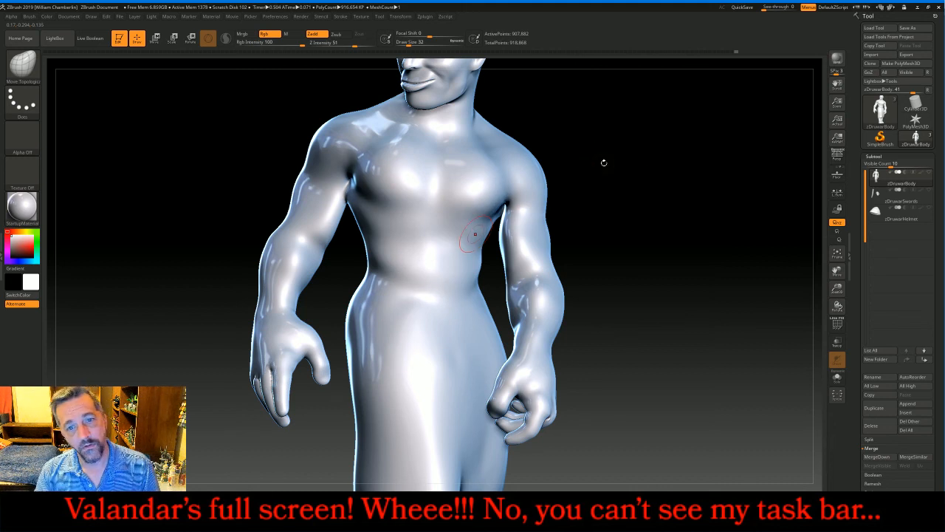
key(shift)
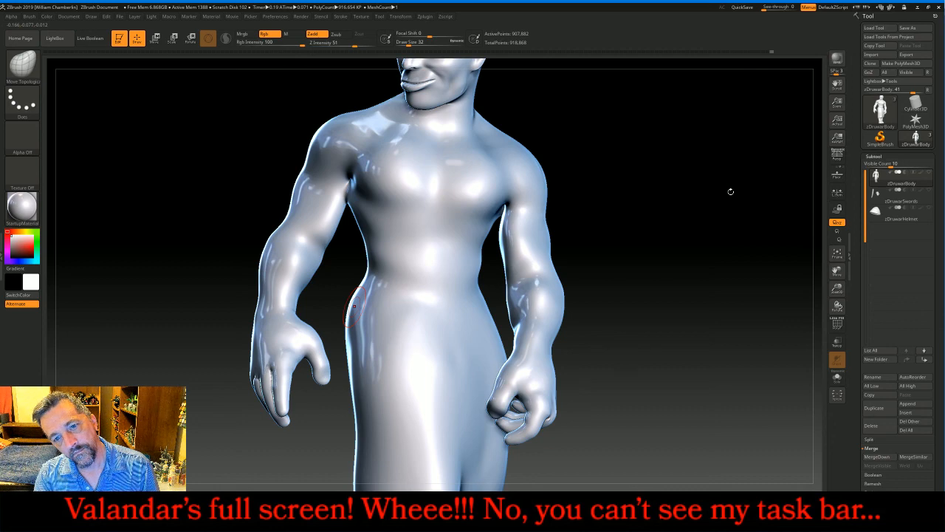
Step: Smooth the surface of the back between the shoulder blades and the robe's waistline
drag(644, 185, 731, 195)
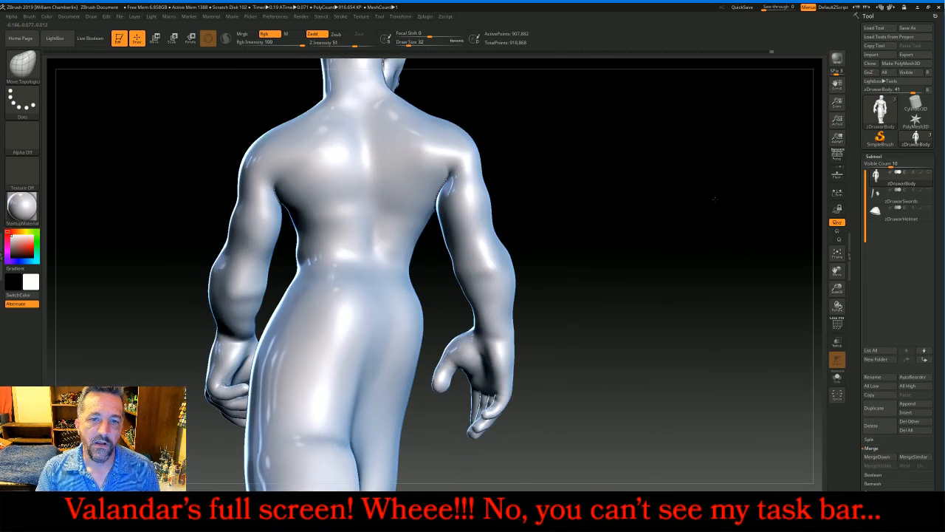
key(shift)
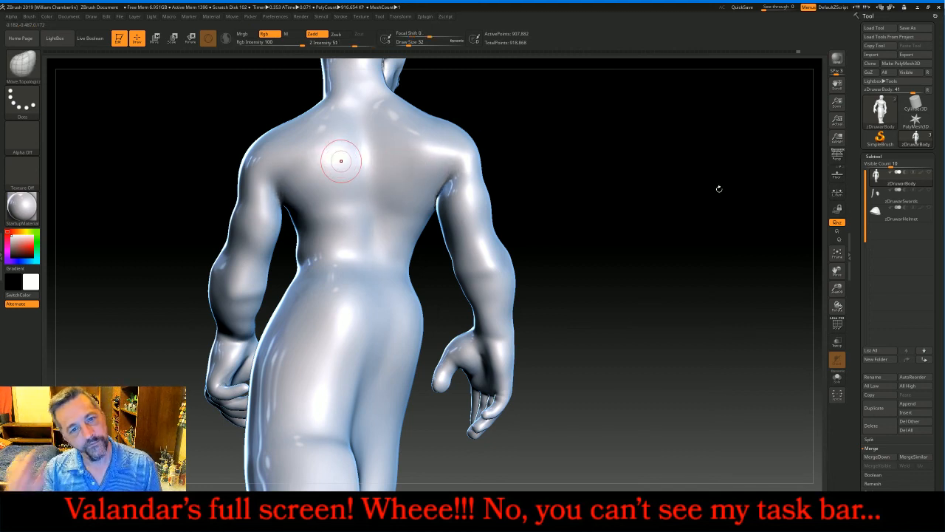
key(shift)
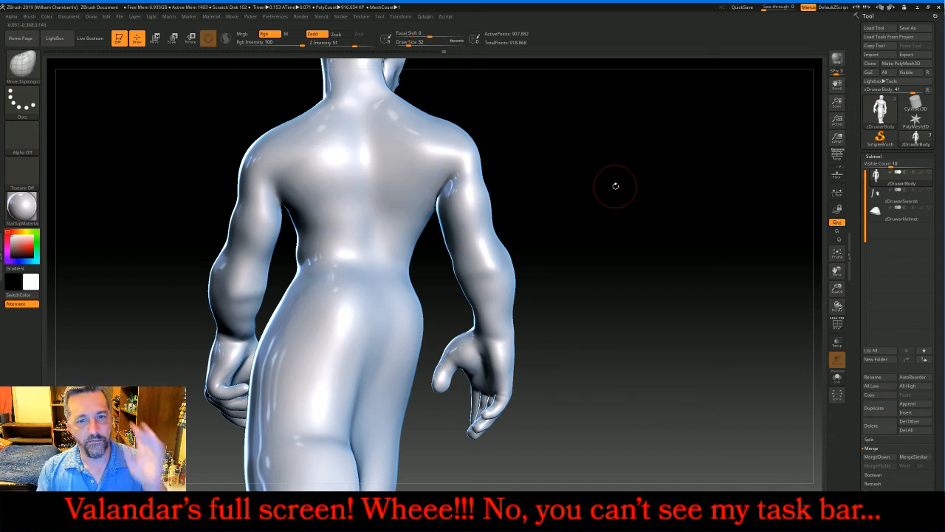
Step: Isolate the polygroup at the figure's left wrist, invert the visibility, and hide the adjoining polygroups of the hand
drag(717, 219, 637, 203)
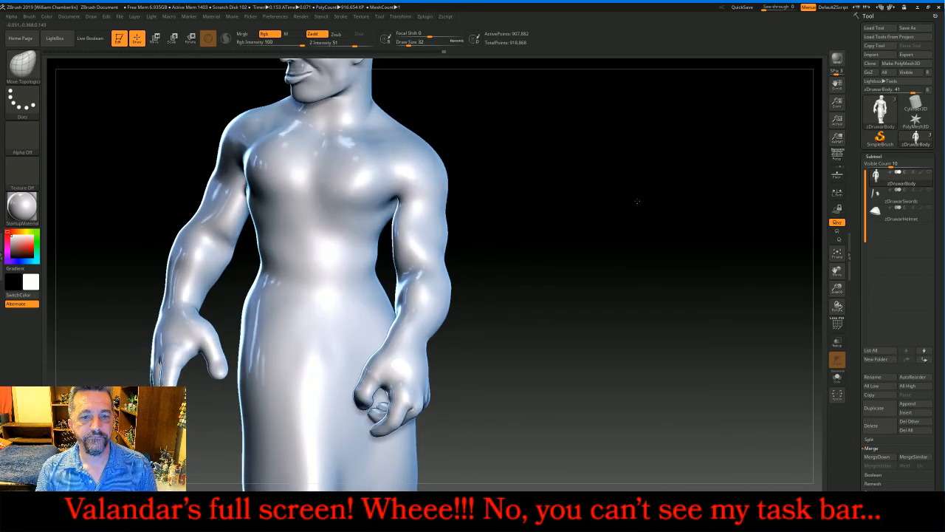
click(839, 255)
mouse_move(704, 268)
mouse_down()
mouse_move(653, 254)
mouse_move(696, 265)
mouse_up()
key(shift)
key(ctrl+shift)
ctrl+shift+click(531, 294)
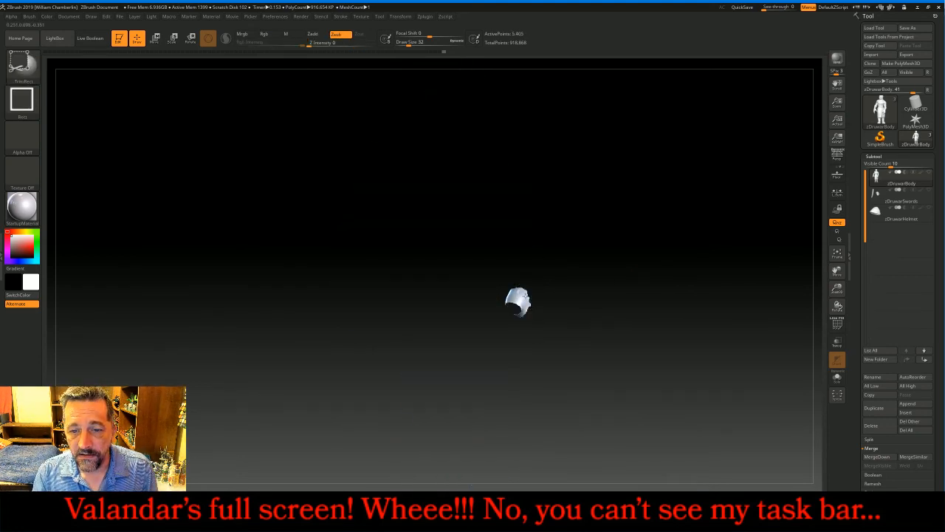
ctrl+shift+click(529, 297)
ctrl+shift+click(532, 297)
ctrl+shift+click(530, 337)
ctrl+shift+click(506, 330)
ctrl+shift+click(510, 314)
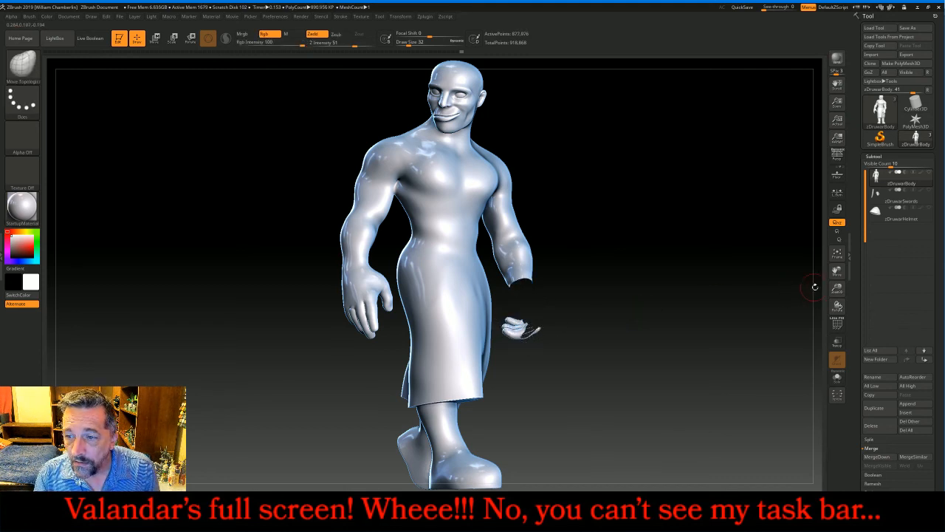
Step: Hide the remaining finger polygroups of the left hand and the left forearm up to the upper arm
drag(836, 288, 830, 378)
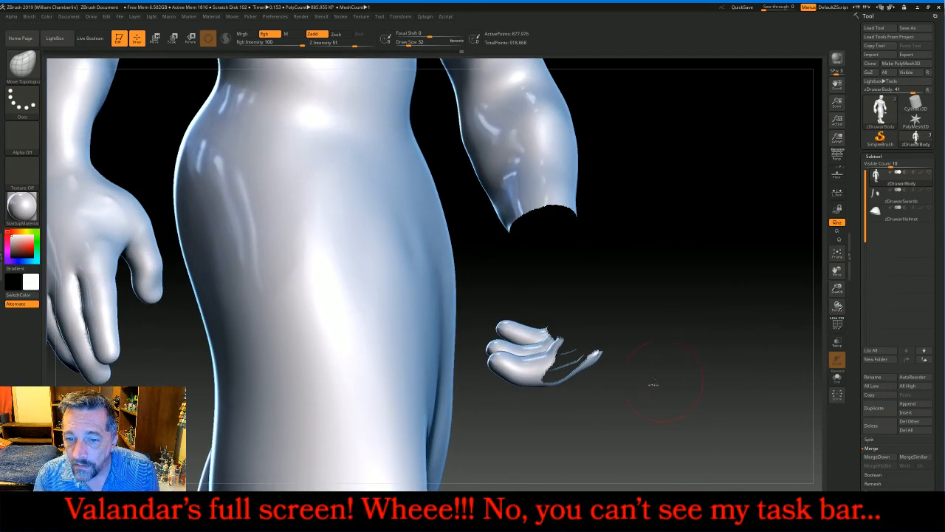
ctrl+shift+click(517, 368)
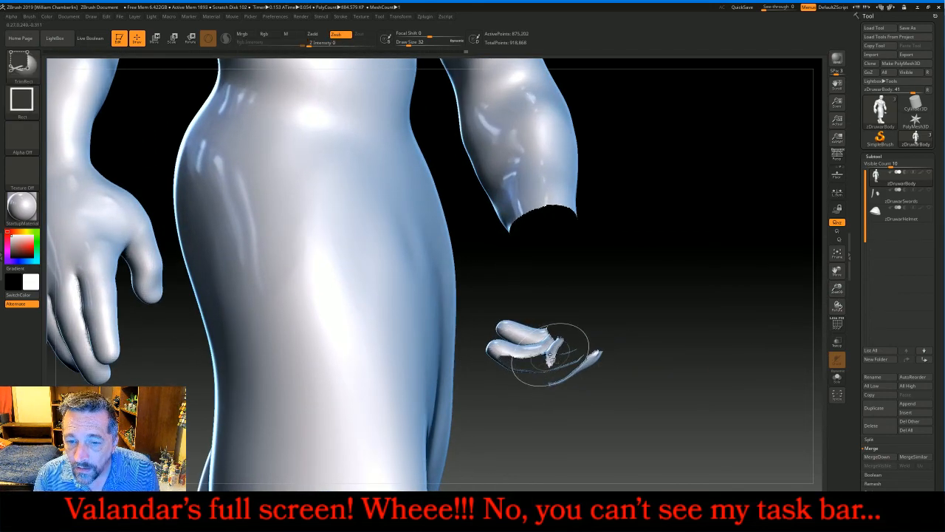
ctrl+shift+click(550, 355)
ctrl+shift+click(503, 350)
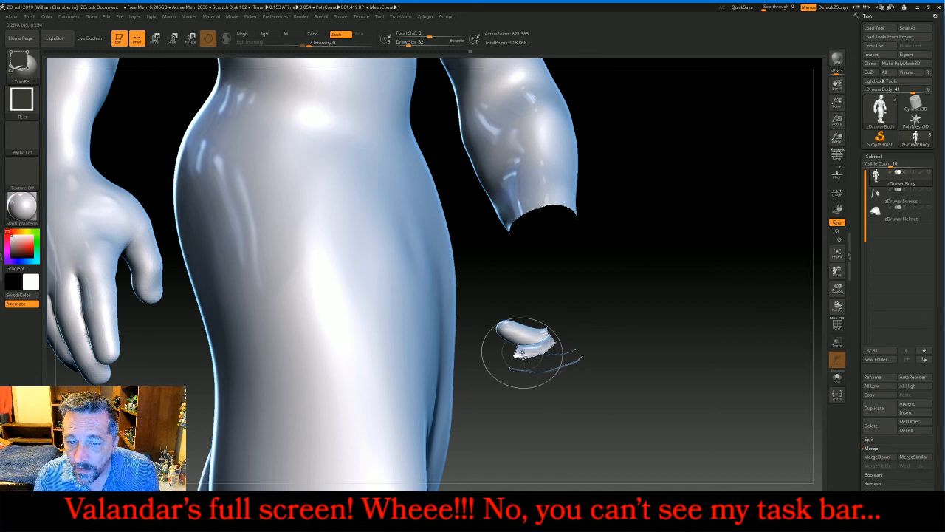
ctrl+shift+click(526, 350)
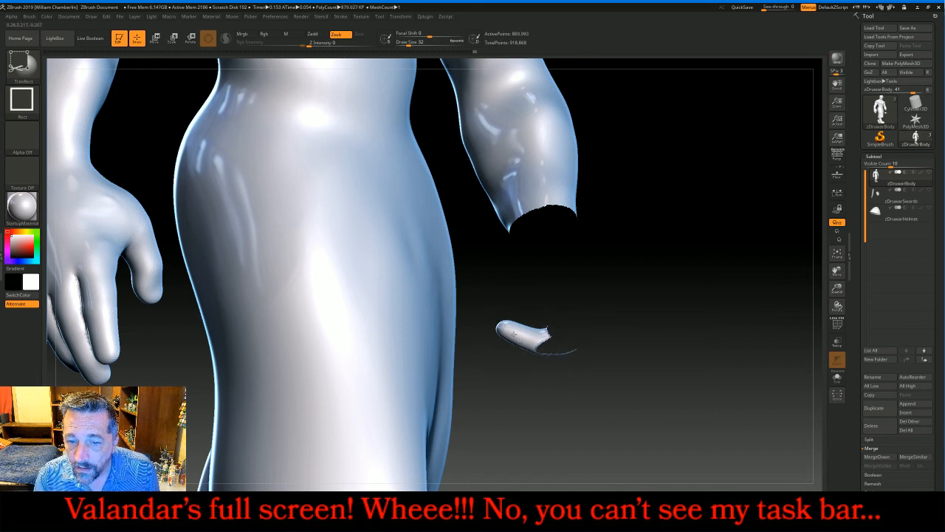
ctrl+shift+click(540, 334)
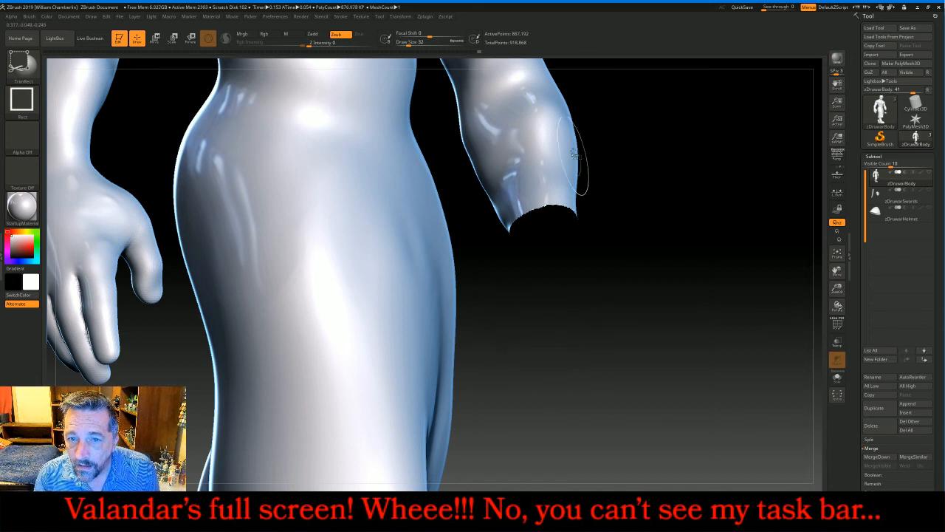
ctrl+shift+click(570, 164)
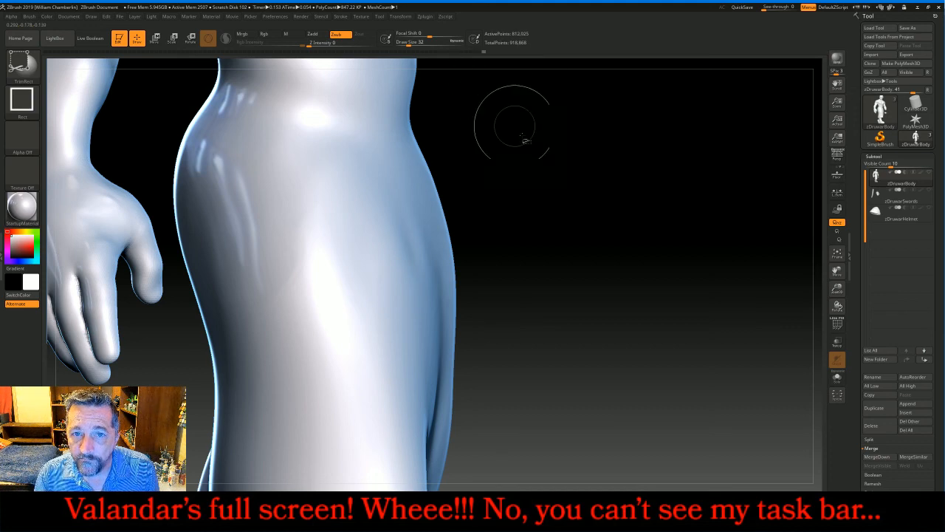
drag(838, 288, 722, 285)
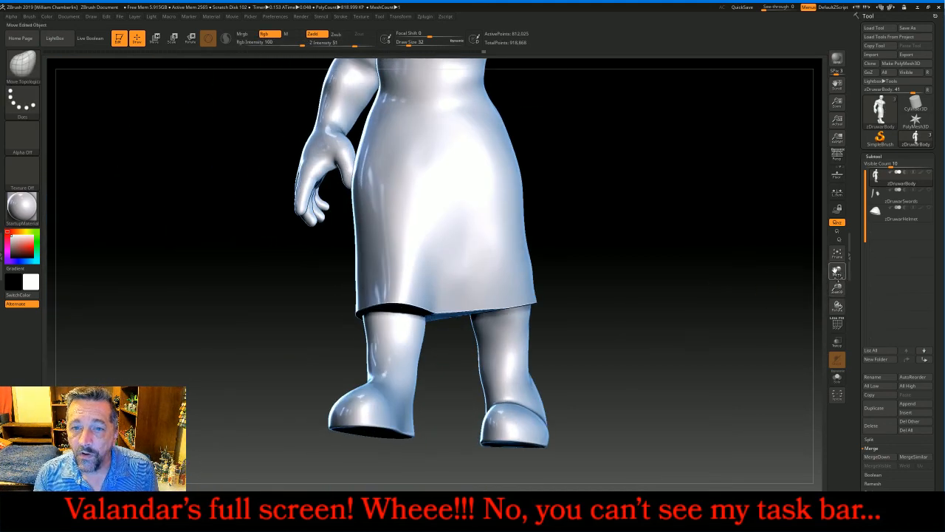
drag(836, 270, 837, 354)
mouse_move(718, 313)
mouse_down()
mouse_move(738, 320)
mouse_move(730, 323)
mouse_up()
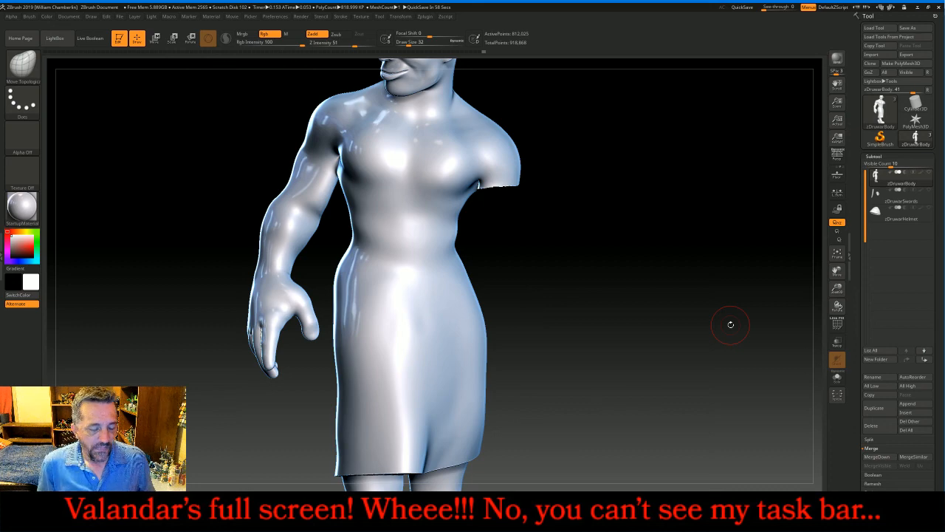
Step: Choose the Standard brush, keep the Stroke settings docked, and use LazyMouse with a LazyRadius of 70
click(22, 64)
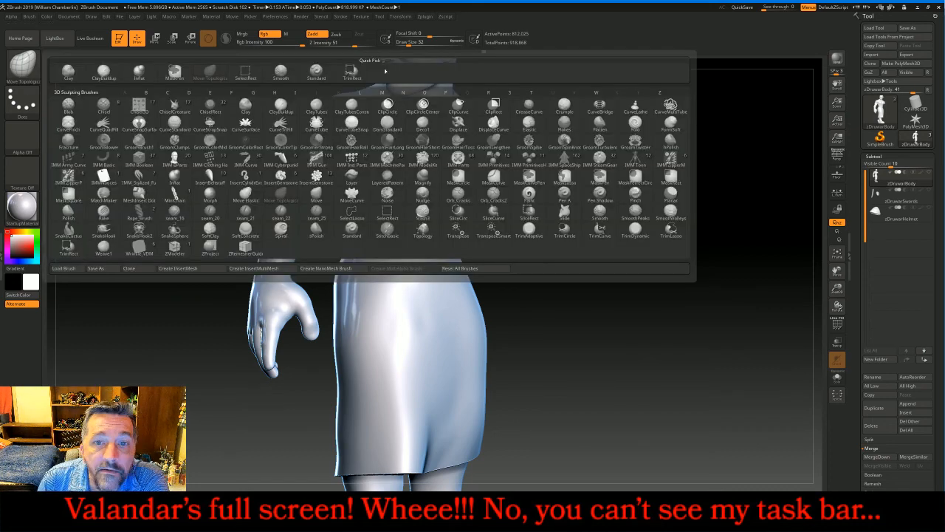
click(316, 72)
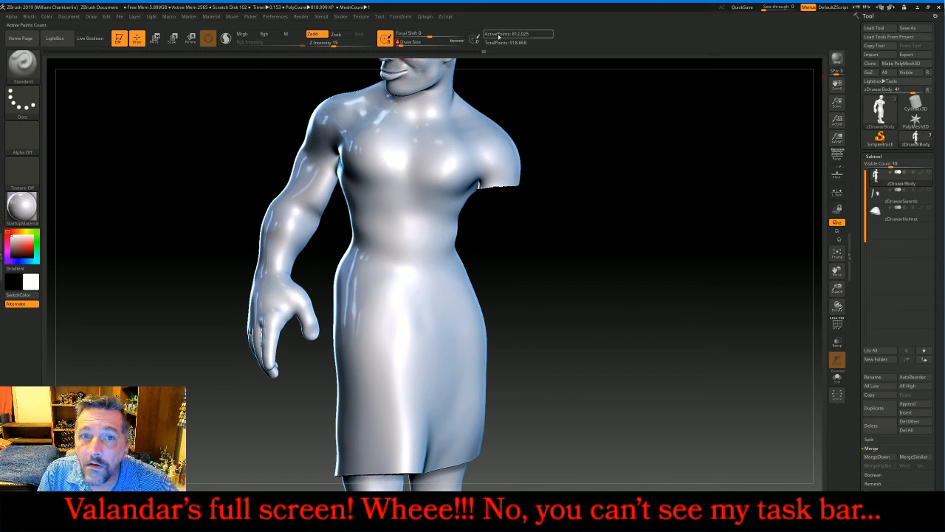
click(341, 17)
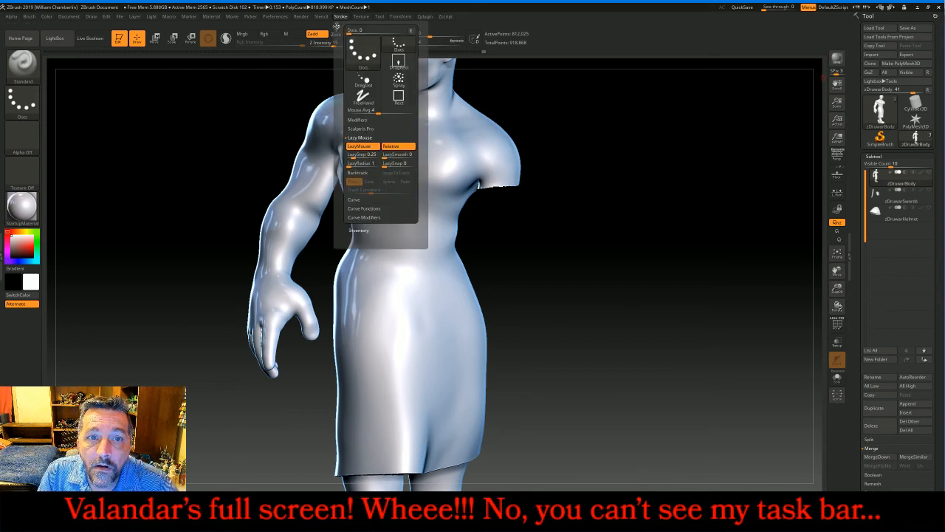
click(338, 27)
click(878, 143)
ctrl+click(881, 161)
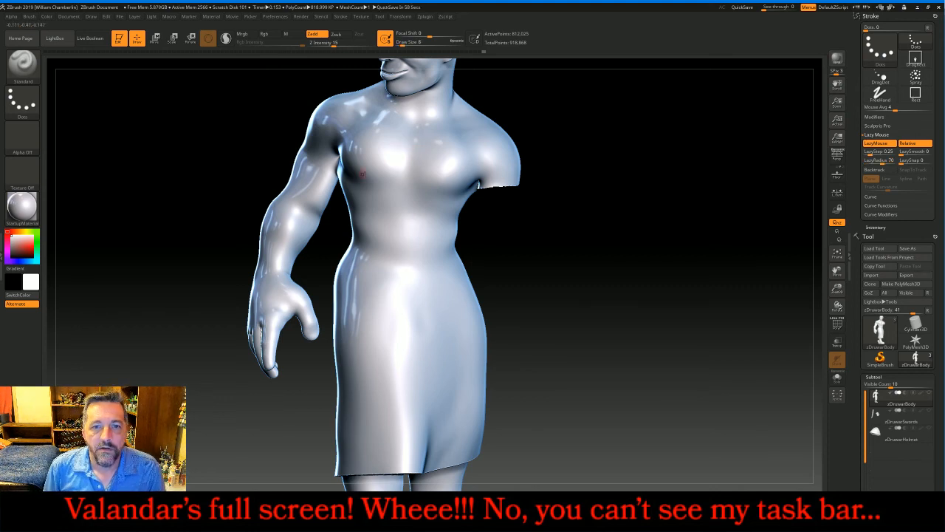
key(ctrl)
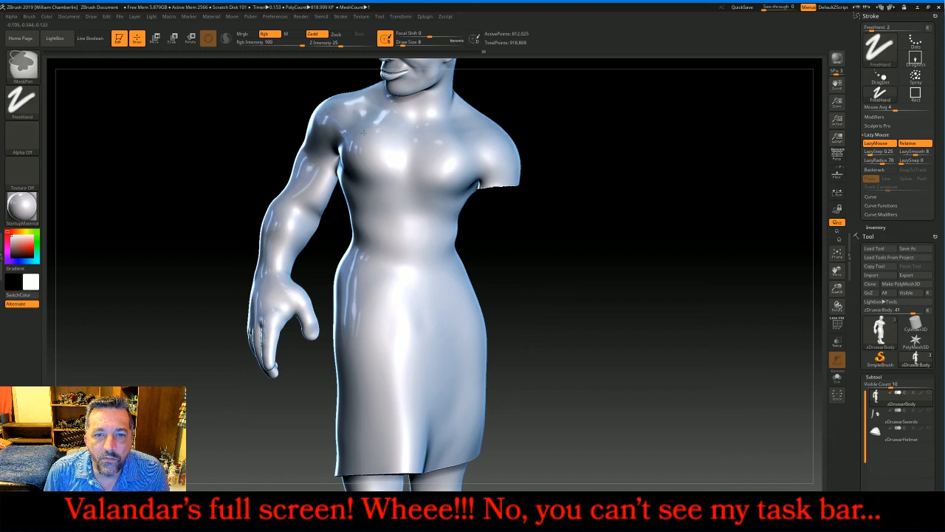
ctrl+drag(404, 141, 480, 150)
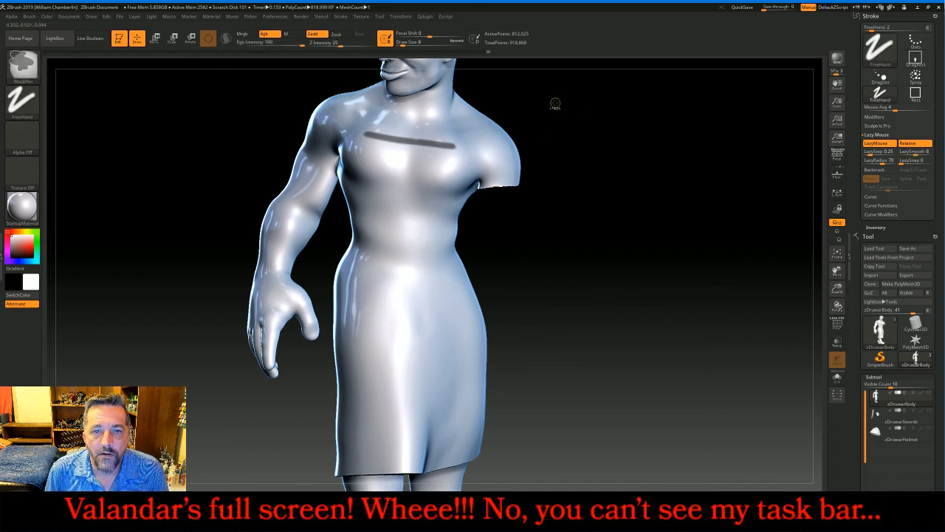
key(ctrl+z)
Step: Set the mask brush's focal shift to -100 and mask an apron outline across the upper chest and down both sides to the hem
key(ctrl)
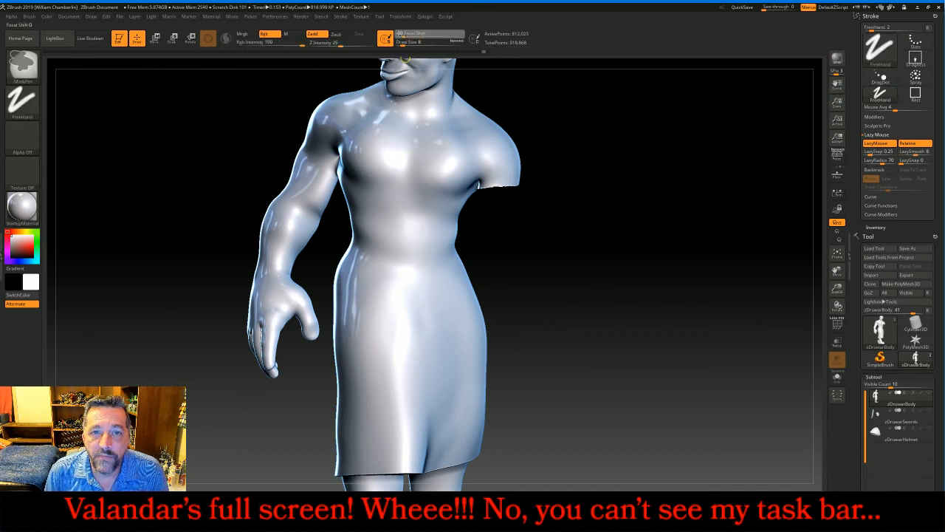
ctrl+drag(360, 139, 494, 157)
mouse_move(666, 189)
mouse_down()
mouse_move(675, 189)
mouse_move(608, 187)
mouse_up()
key(ctrl)
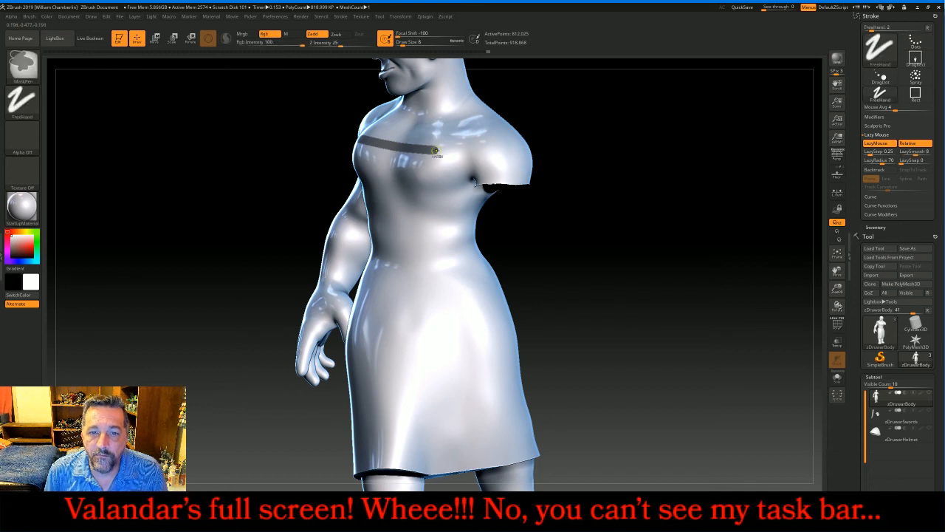
ctrl+drag(434, 188, 494, 462)
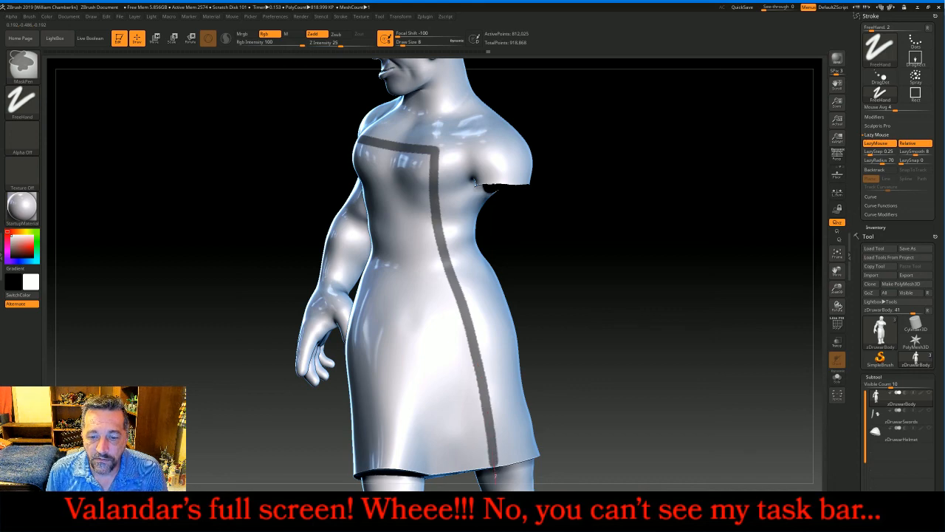
mouse_move(593, 261)
mouse_down()
mouse_move(372, 153)
mouse_move(341, 189)
mouse_move(356, 247)
mouse_move(392, 318)
mouse_move(417, 462)
mouse_up()
key(ctrl)
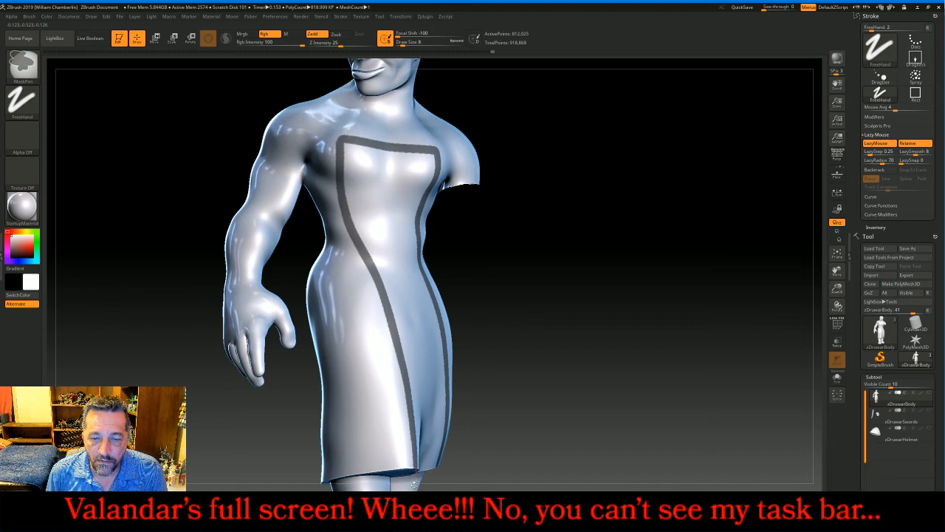
Step: Try masking two straps running from the apron outline's top corners up toward the neck
drag(622, 331, 607, 330)
mouse_move(605, 330)
mouse_down()
mouse_move(627, 342)
mouse_move(602, 331)
mouse_up()
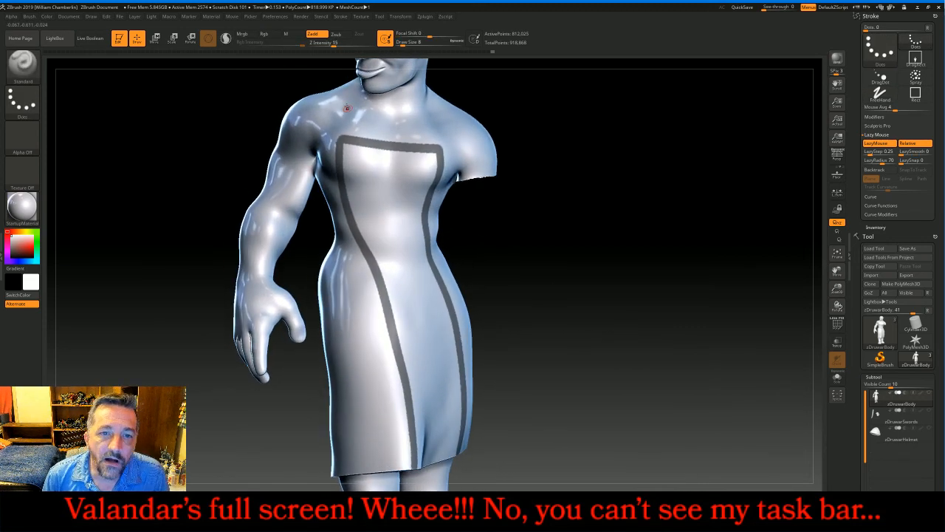
key(ctrl)
ctrl+drag(353, 124, 361, 156)
ctrl+drag(434, 111, 423, 140)
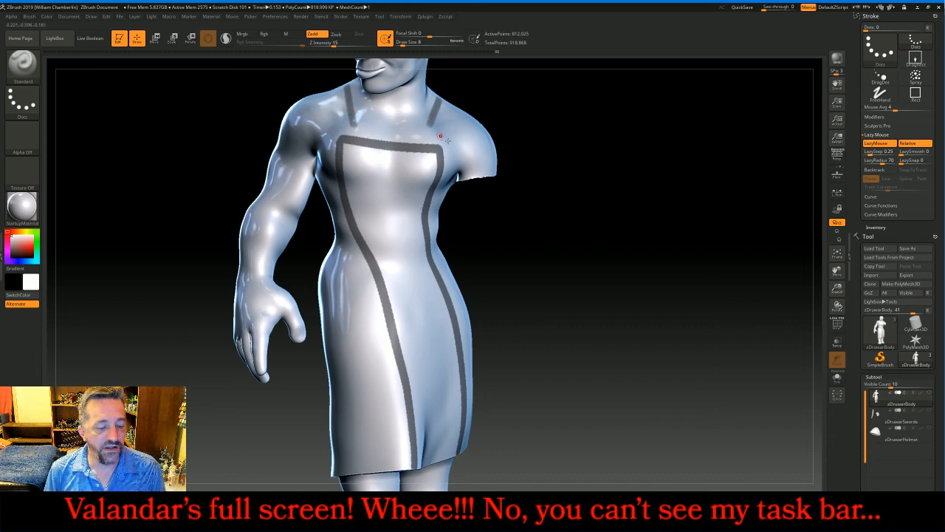
ctrl+drag(559, 194, 570, 187)
Step: Close the apron outline by masking along the robe's front hem between the two side lines
mouse_move(687, 231)
mouse_down()
mouse_move(661, 217)
mouse_move(663, 194)
mouse_move(544, 243)
mouse_up()
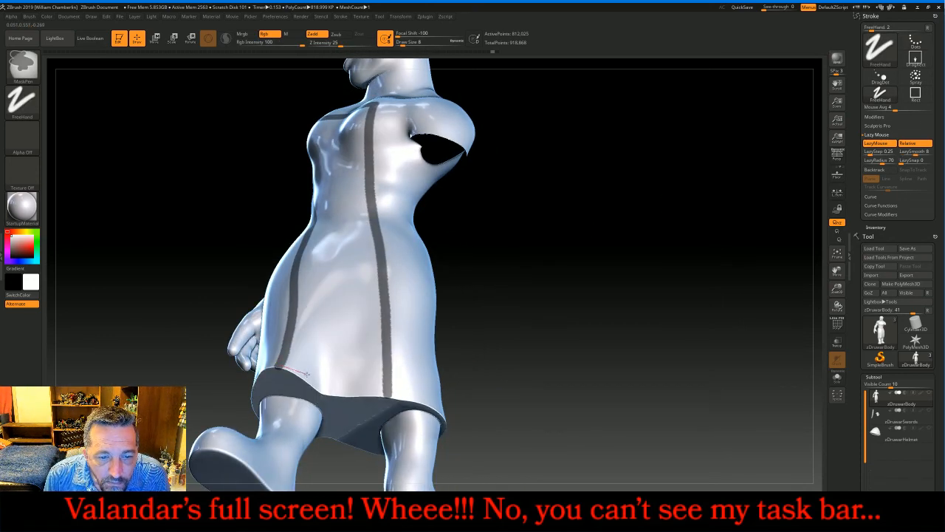
ctrl+drag(323, 384, 332, 390)
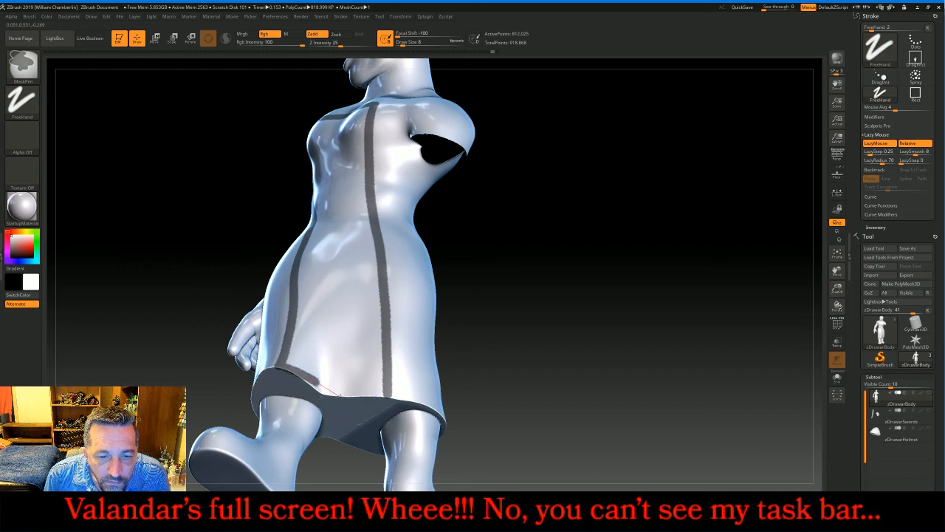
mouse_move(610, 271)
mouse_down()
mouse_move(596, 295)
mouse_move(534, 312)
mouse_up()
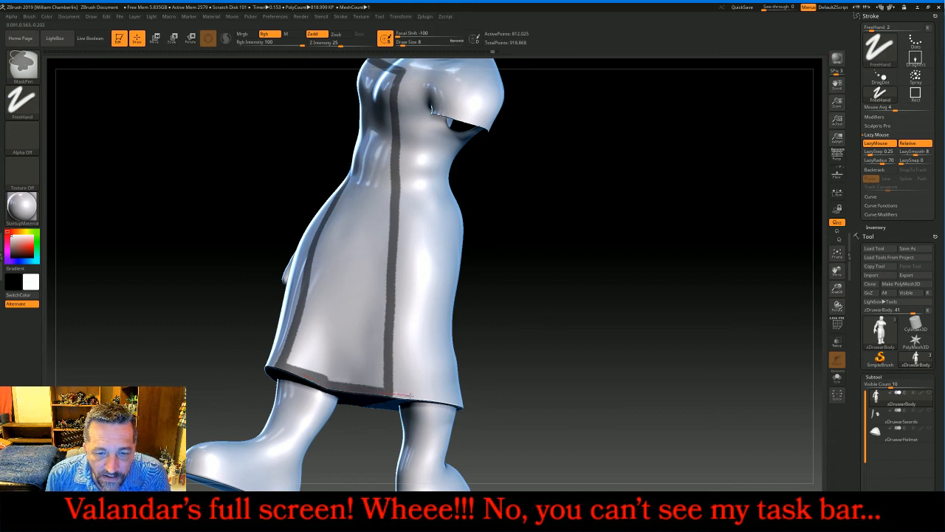
ctrl+drag(414, 396, 418, 397)
drag(515, 341, 591, 270)
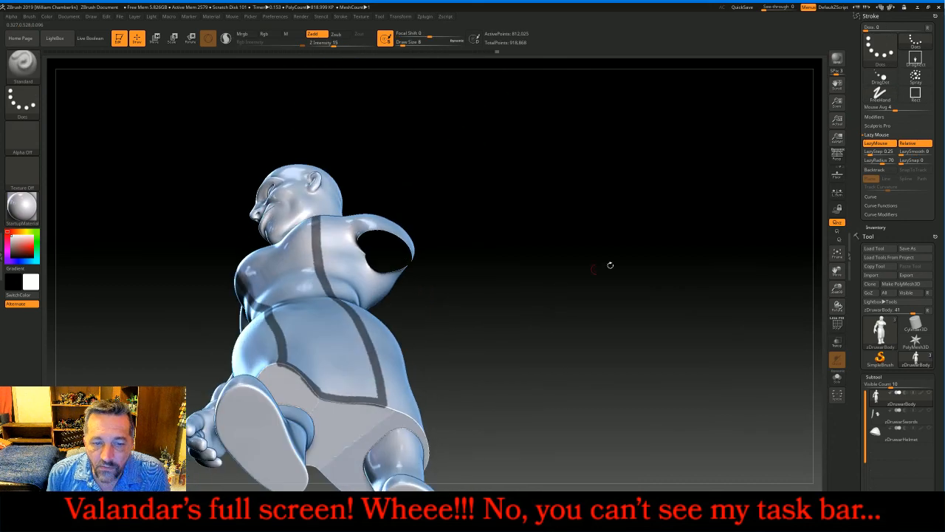
Step: Turn off LazyMouse for the mask brush and clean the mask overspill off the underside of the robe's hem
key(ctrl)
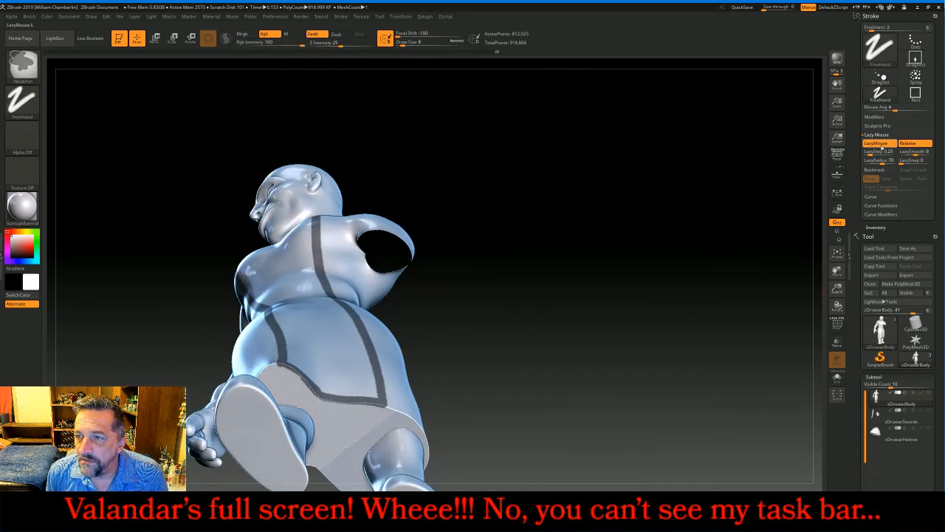
drag(839, 288, 838, 340)
drag(837, 271, 853, 138)
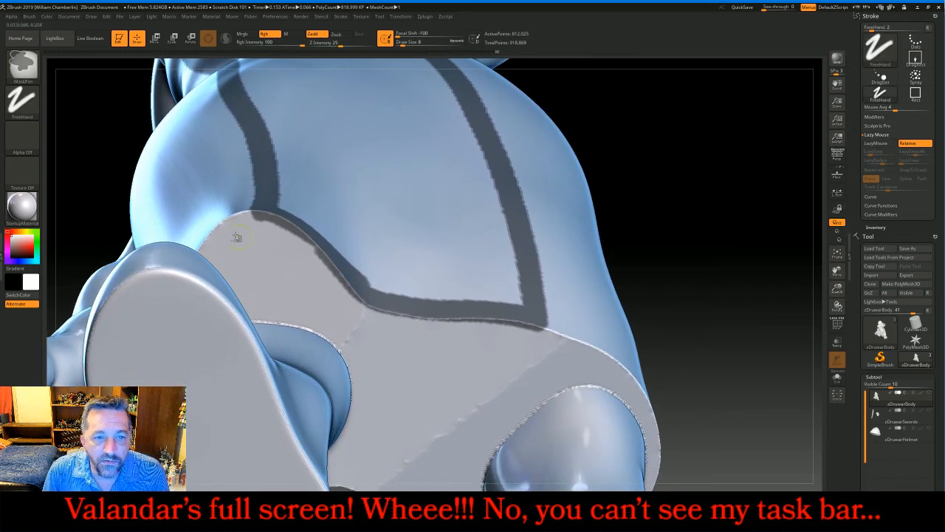
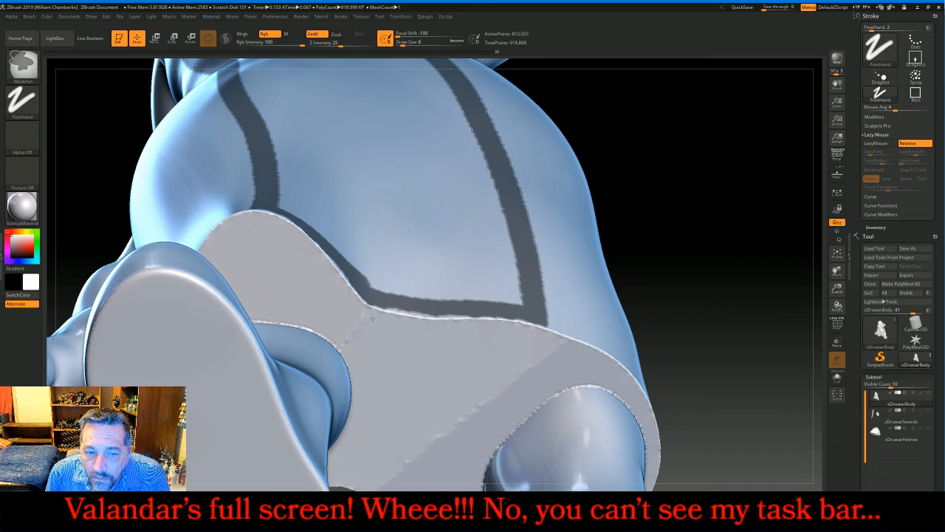
Step: Turn LazyMouse back on and even out the inner edge of the mask line along the hem
mouse_move(703, 203)
mouse_down()
mouse_move(701, 233)
mouse_move(687, 245)
mouse_move(649, 250)
mouse_up()
key(ctrl)
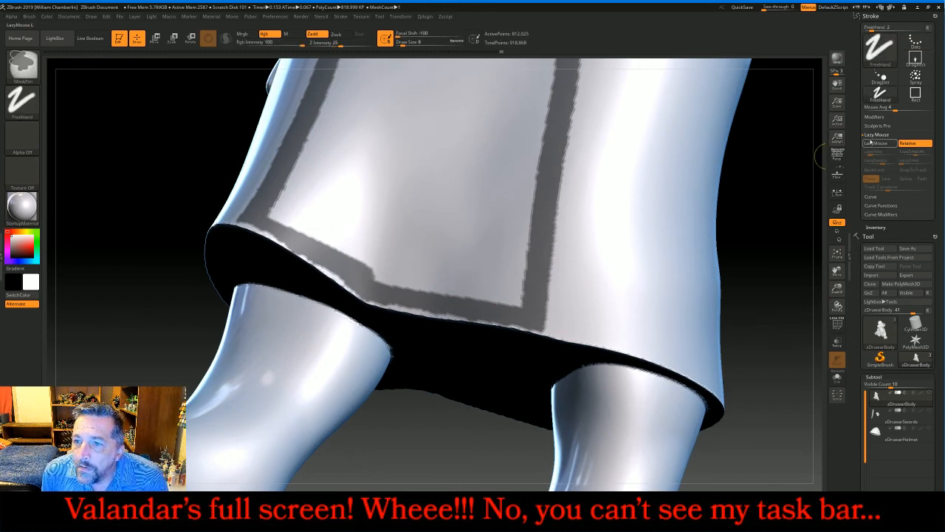
click(879, 143)
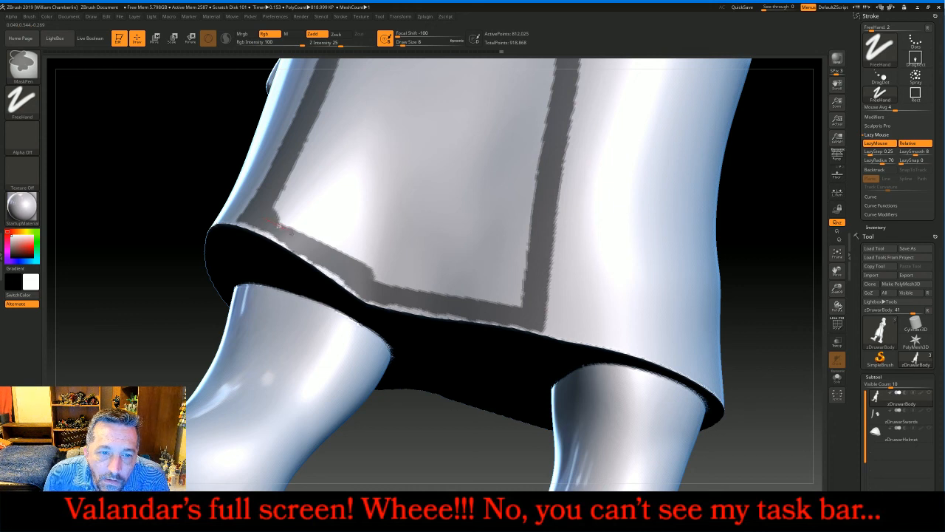
ctrl+drag(297, 238, 315, 250)
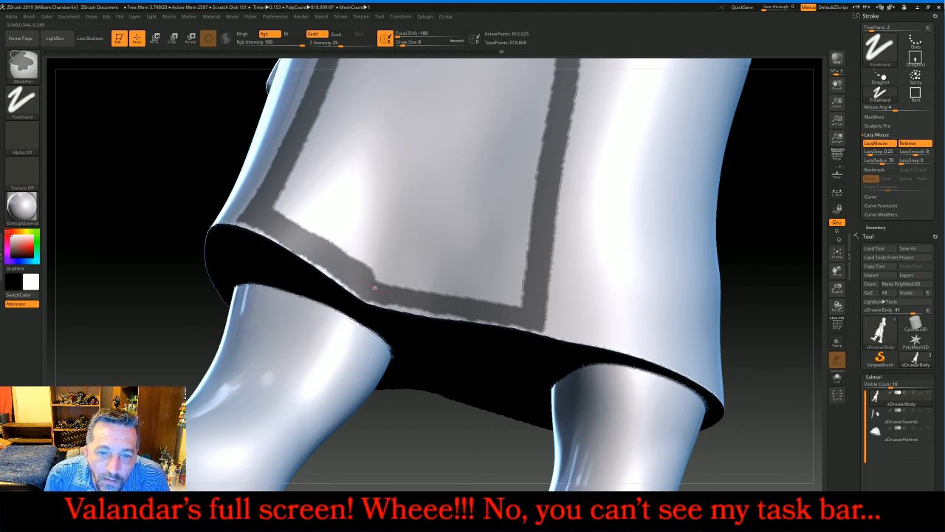
ctrl+drag(383, 292, 428, 301)
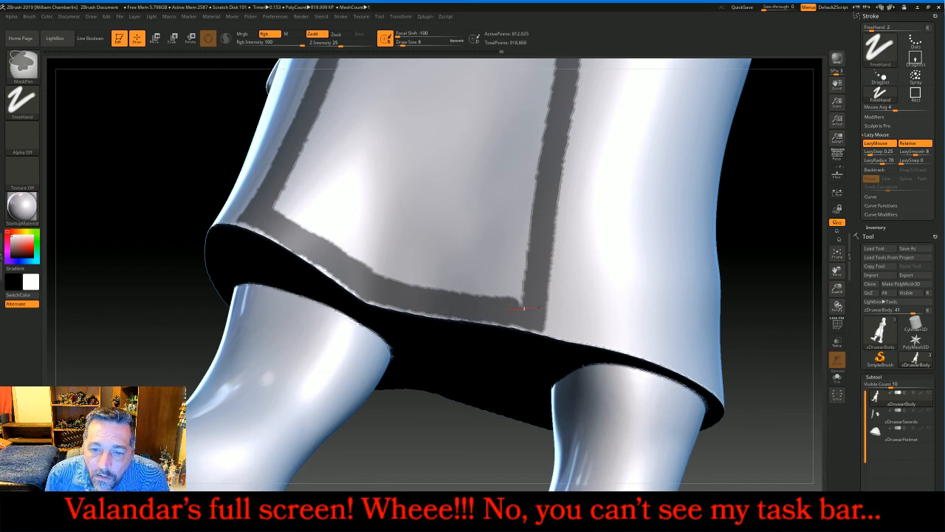
Step: Fill the apron outline with mask from the hem up past the waist, with LazyMouse off and draw size 10
mouse_move(837, 288)
mouse_down()
mouse_move(837, 271)
mouse_move(837, 377)
mouse_up()
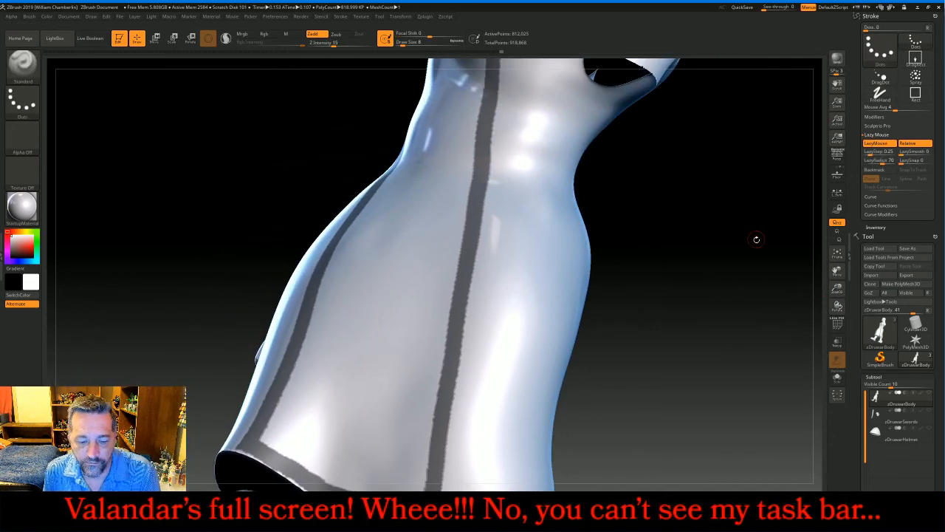
drag(838, 272, 846, 184)
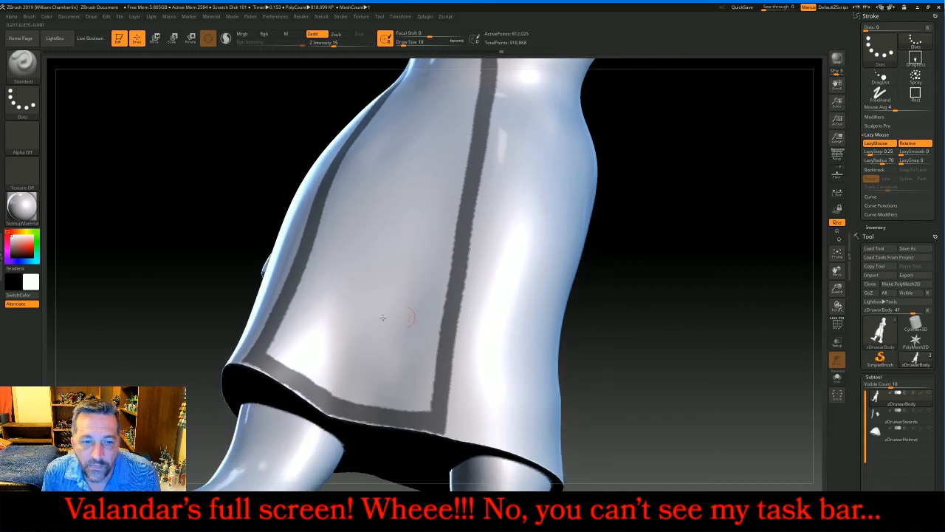
mouse_move(299, 330)
ctrl+mouse_down()
mouse_move(276, 347)
mouse_move(308, 372)
mouse_move(341, 388)
mouse_move(355, 381)
mouse_move(365, 395)
mouse_move(430, 399)
mouse_move(442, 302)
mouse_move(408, 383)
mouse_move(365, 325)
mouse_move(347, 318)
mouse_move(342, 362)
mouse_move(303, 314)
mouse_move(285, 318)
mouse_move(329, 247)
mouse_move(353, 245)
mouse_move(373, 306)
mouse_move(399, 251)
mouse_move(453, 241)
mouse_move(441, 169)
mouse_move(399, 157)
mouse_move(373, 240)
mouse_move(337, 177)
mouse_move(325, 215)
ctrl+mouse_up()
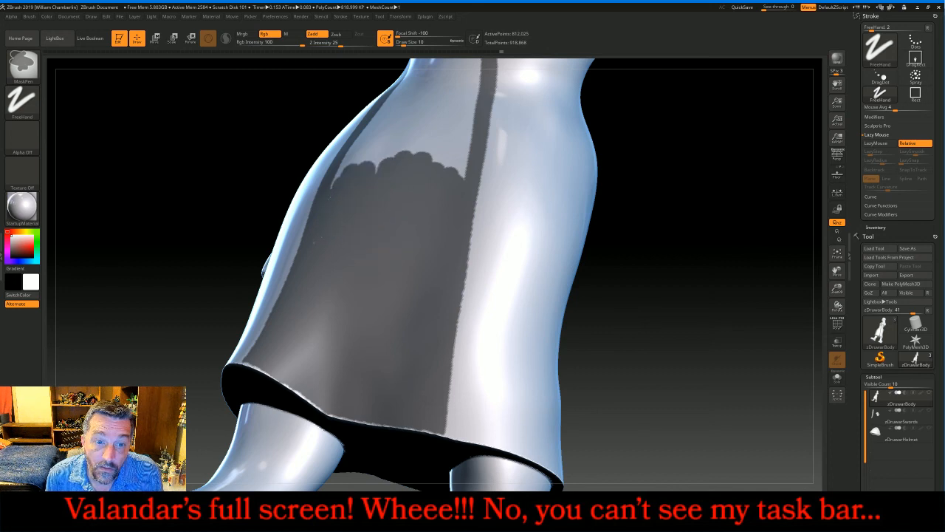
mouse_move(353, 167)
ctrl+mouse_down()
mouse_move(410, 149)
mouse_move(461, 168)
mouse_move(466, 157)
ctrl+mouse_up()
drag(711, 271, 788, 320)
drag(838, 271, 853, 431)
mouse_move(336, 334)
ctrl+mouse_down()
mouse_move(351, 341)
mouse_move(422, 325)
mouse_move(437, 440)
mouse_move(392, 410)
mouse_move(332, 436)
mouse_move(345, 373)
mouse_move(415, 395)
ctrl+mouse_up()
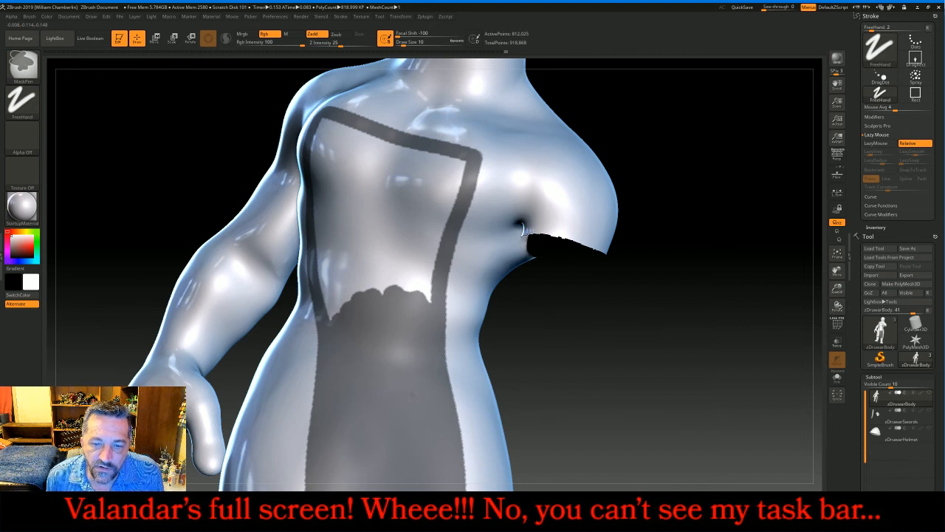
Step: Fill the rest of the apron outline with mask over the abdomen and chest, up to the top line
mouse_move(408, 348)
ctrl+mouse_down()
mouse_move(415, 285)
mouse_move(459, 167)
mouse_move(325, 122)
mouse_move(321, 144)
mouse_move(403, 186)
mouse_move(417, 177)
mouse_move(436, 186)
mouse_move(402, 270)
mouse_move(330, 304)
mouse_move(322, 250)
mouse_move(363, 248)
mouse_move(395, 225)
mouse_move(399, 207)
ctrl+mouse_up()
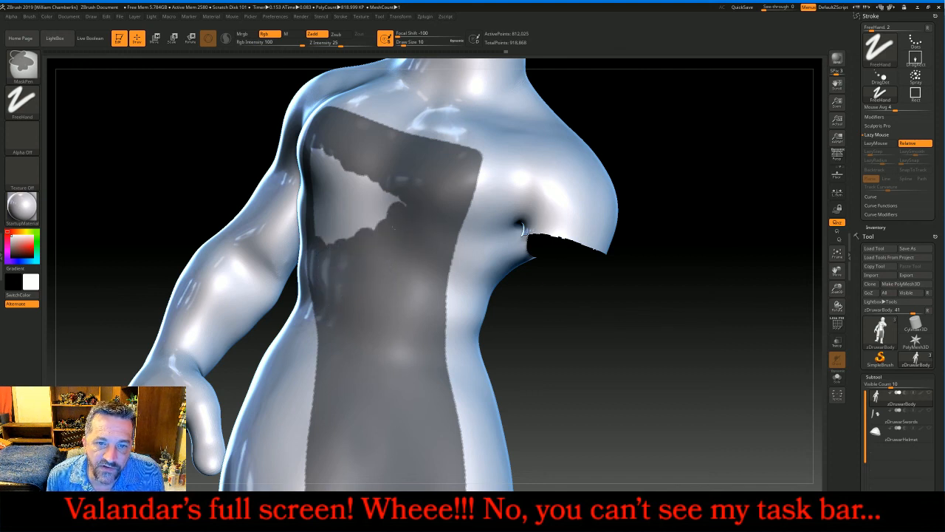
drag(602, 284, 683, 284)
mouse_move(323, 147)
ctrl+mouse_down()
mouse_move(308, 156)
mouse_move(310, 238)
mouse_move(334, 215)
mouse_move(373, 201)
mouse_move(365, 186)
mouse_move(329, 178)
mouse_move(318, 149)
mouse_move(324, 199)
ctrl+mouse_up()
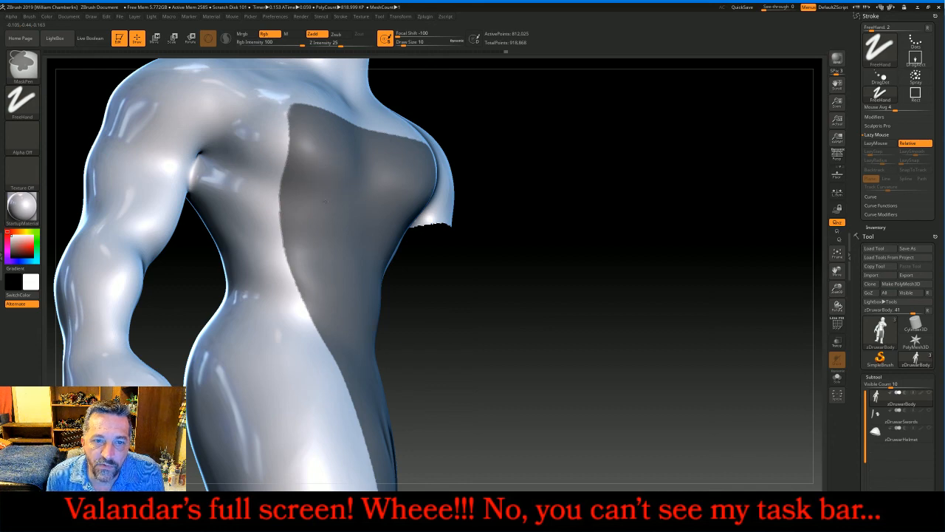
Step: Turn LazyMouse on again and trim the mask's upper edge across the chest into a sharp-cornered line
mouse_move(634, 312)
mouse_down()
mouse_move(619, 325)
mouse_move(601, 305)
mouse_up()
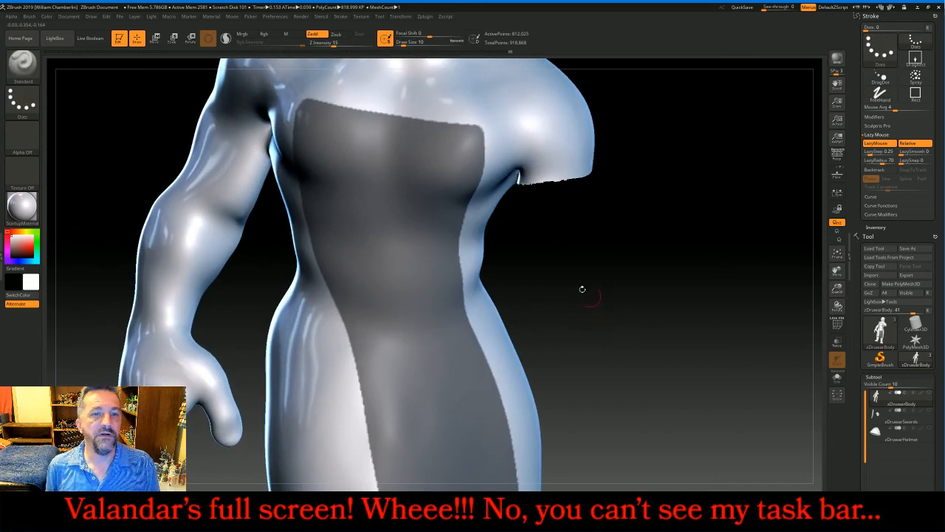
key(ctrl)
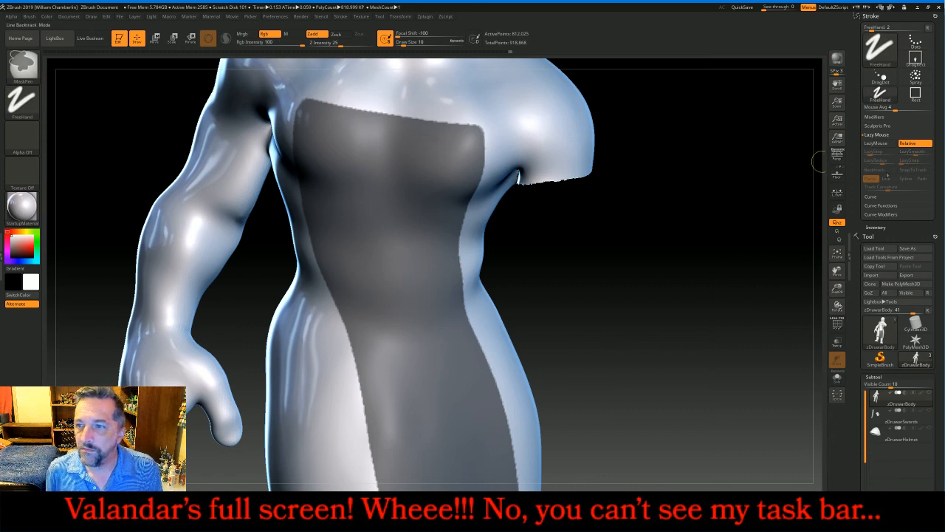
click(874, 142)
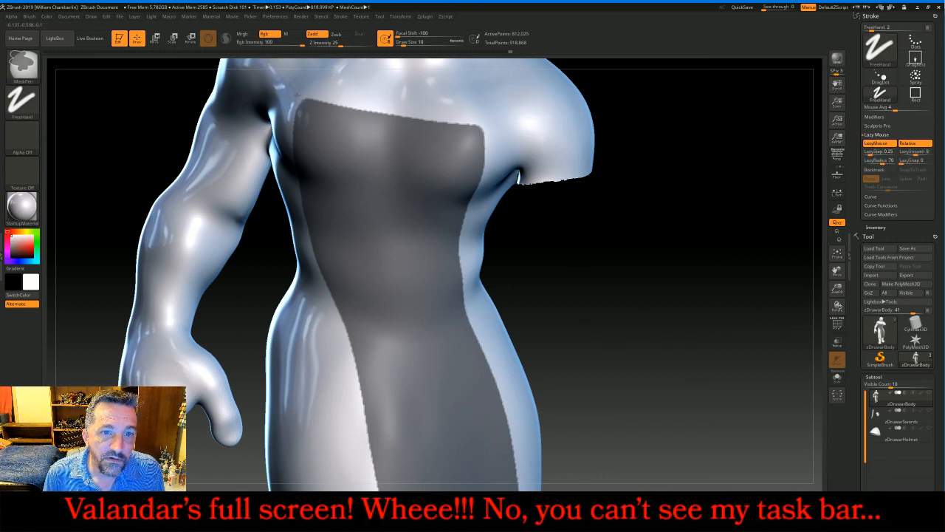
ctrl+alt+drag(332, 102, 517, 124)
mouse_move(675, 130)
mouse_down()
mouse_move(753, 154)
mouse_move(698, 147)
mouse_up()
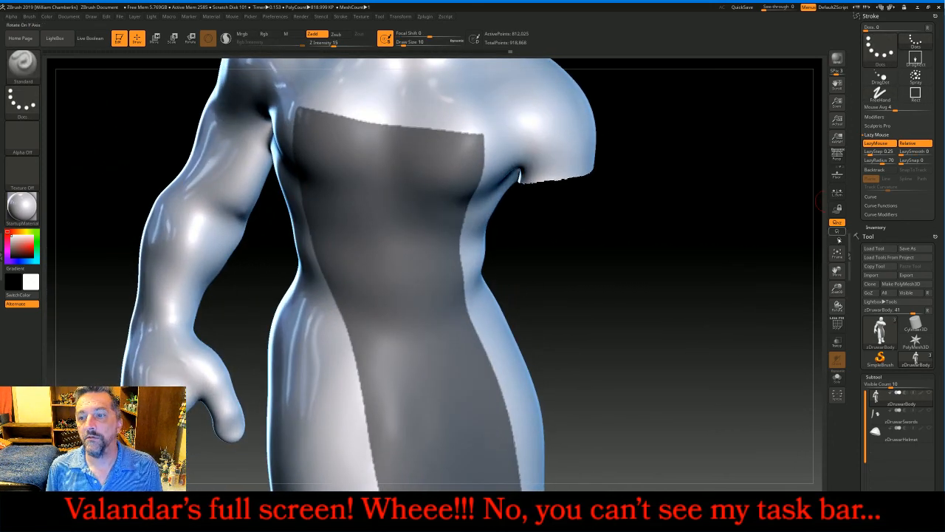
Step: Frame the whole figure and unhide the left arm and hand
click(839, 257)
mouse_move(759, 274)
mouse_down()
mouse_move(737, 270)
mouse_move(757, 260)
mouse_up()
ctrl+shift+click(755, 274)
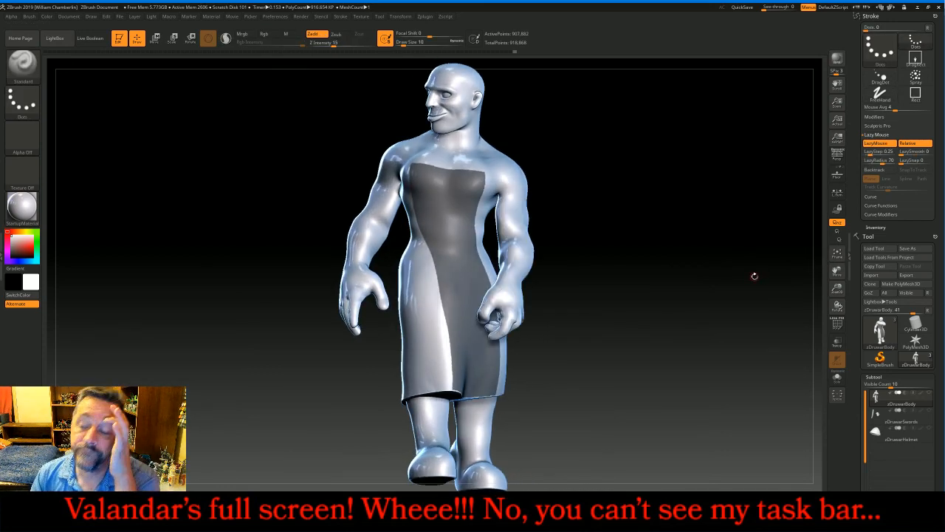
Step: Extract the masked apron area as a separate piece with a thickness of 0.02 and accept the result
drag(917, 372, 916, 2)
click(903, 310)
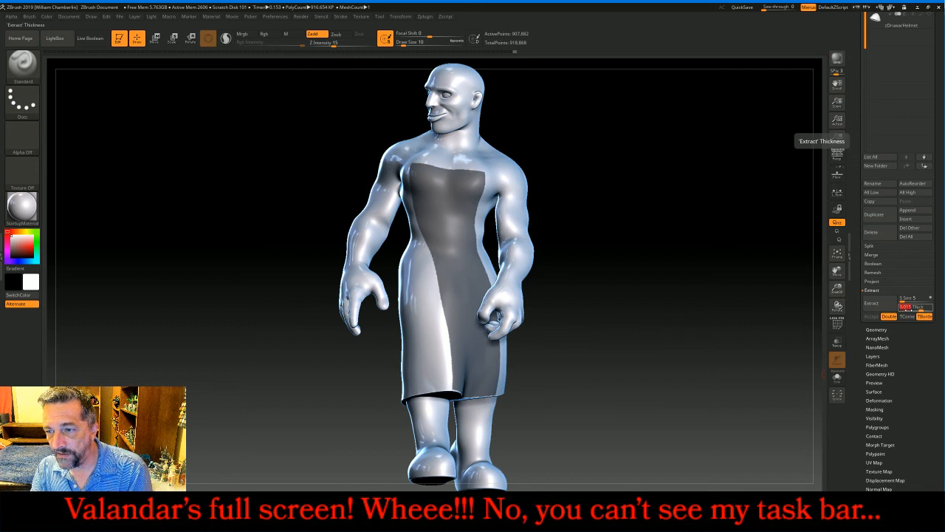
click(876, 305)
click(875, 316)
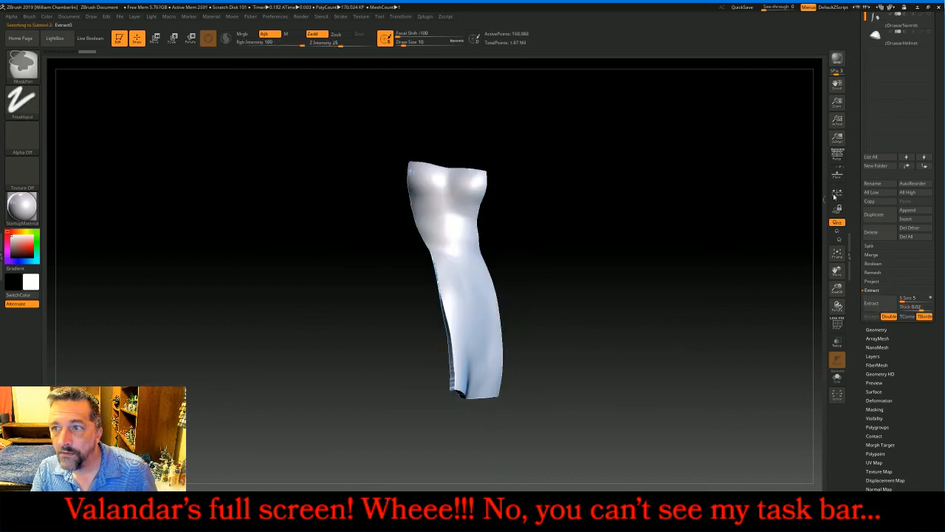
Step: Show the body again together with the extracted panel and check the panel's fit from several angles
scroll(935, 45, up, 3)
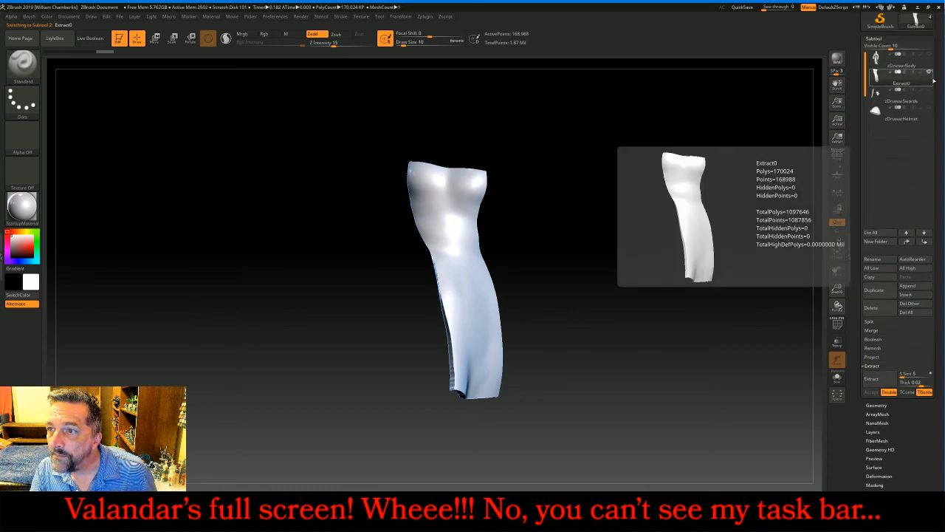
click(930, 57)
drag(713, 151, 576, 174)
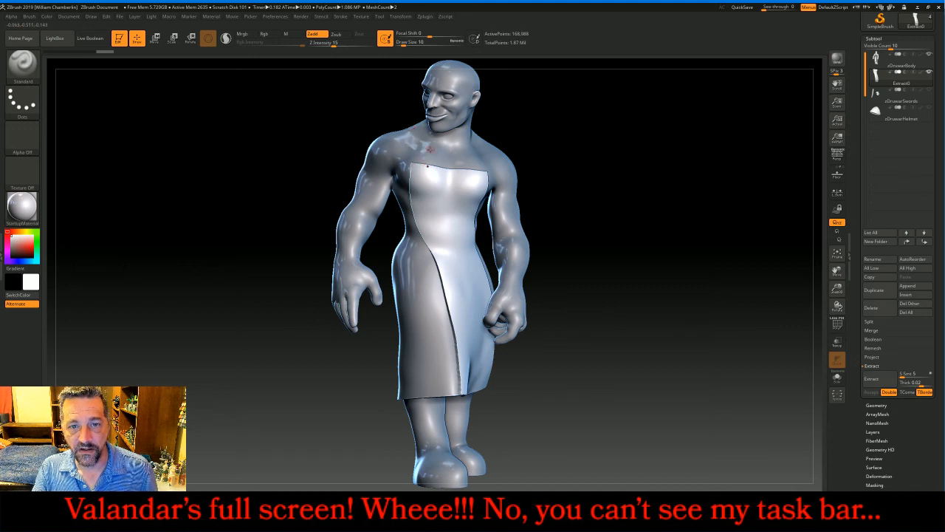
click(399, 517)
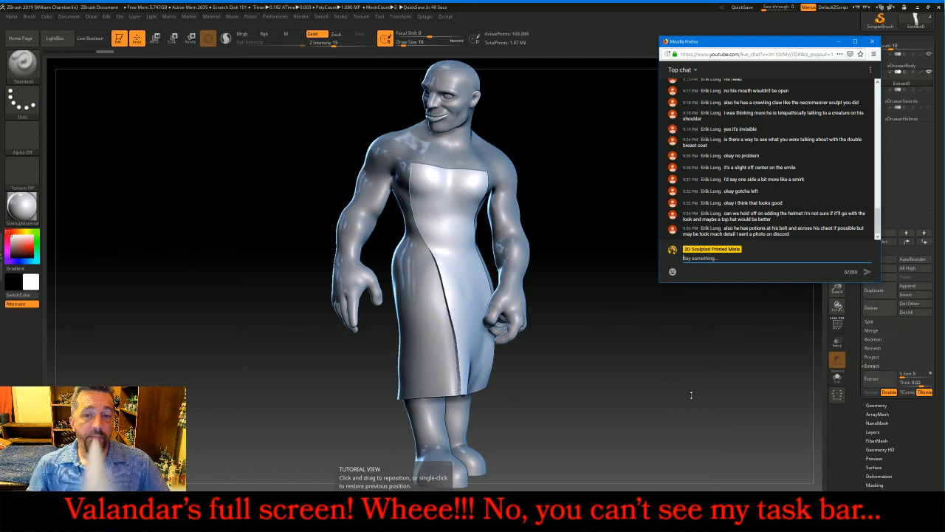
click(692, 395)
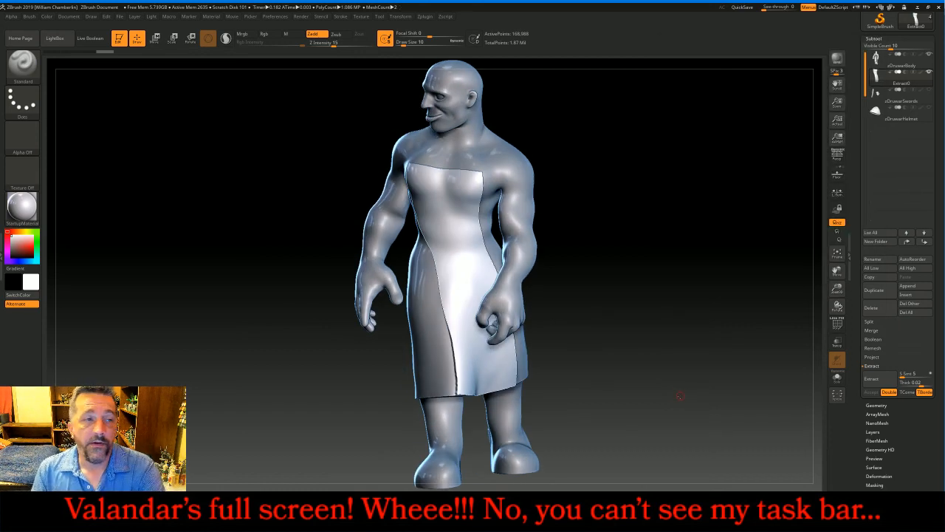
Step: Choose the IMM Parts brush with its cross-stitched button, then hide the body so only the front panel shows
click(22, 64)
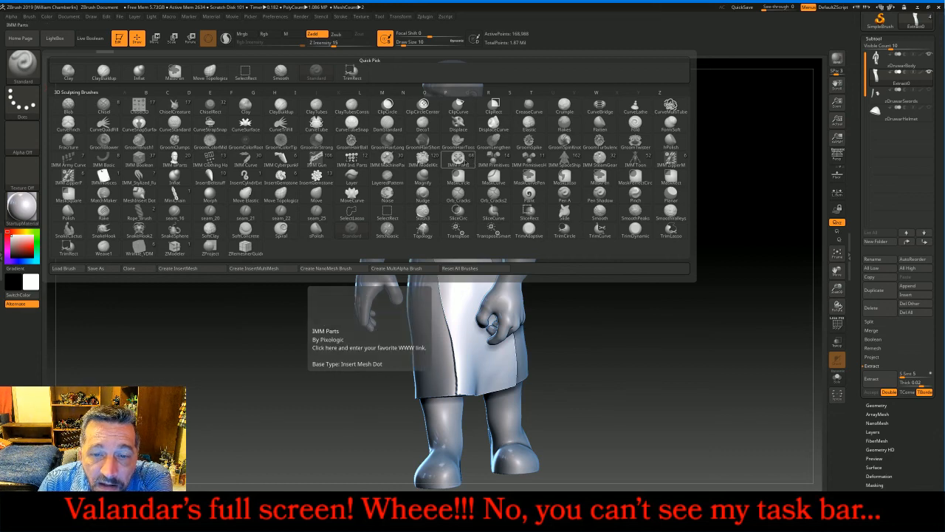
click(459, 158)
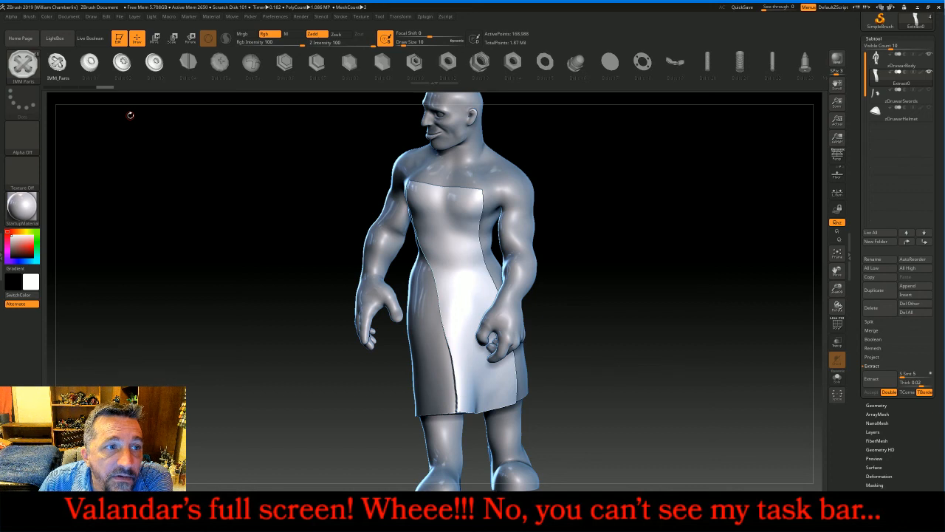
drag(153, 160, 169, 166)
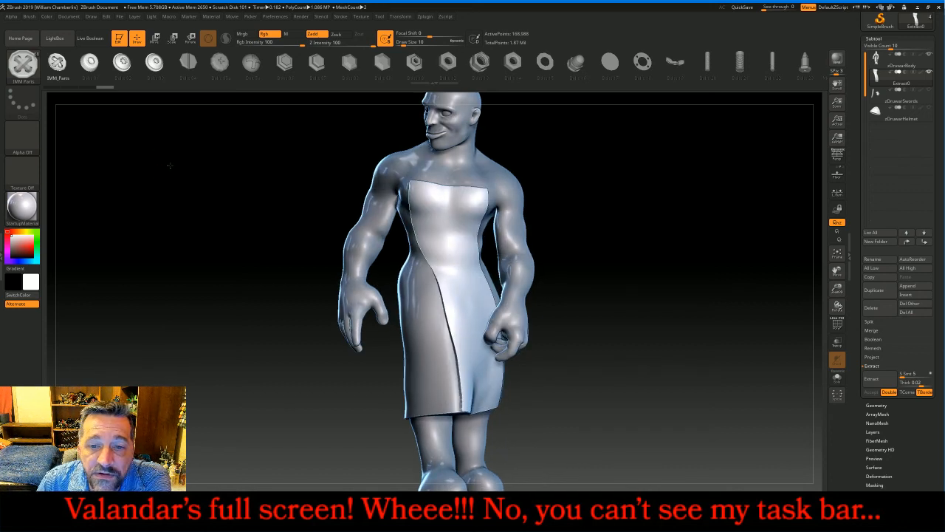
click(930, 55)
drag(808, 177, 785, 192)
click(836, 252)
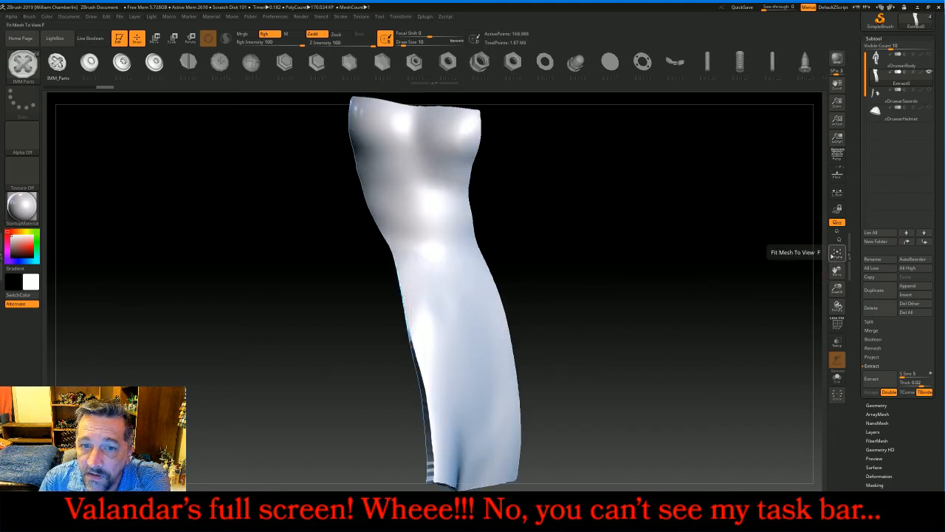
drag(836, 272, 836, 285)
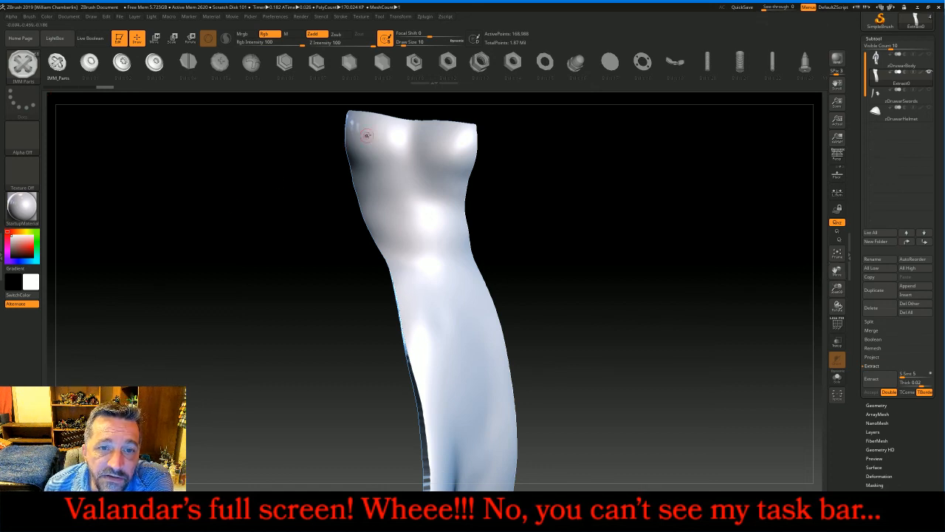
Step: Insert a button at each upper corner of the panel and split each button off as its own subtool
drag(353, 126, 374, 152)
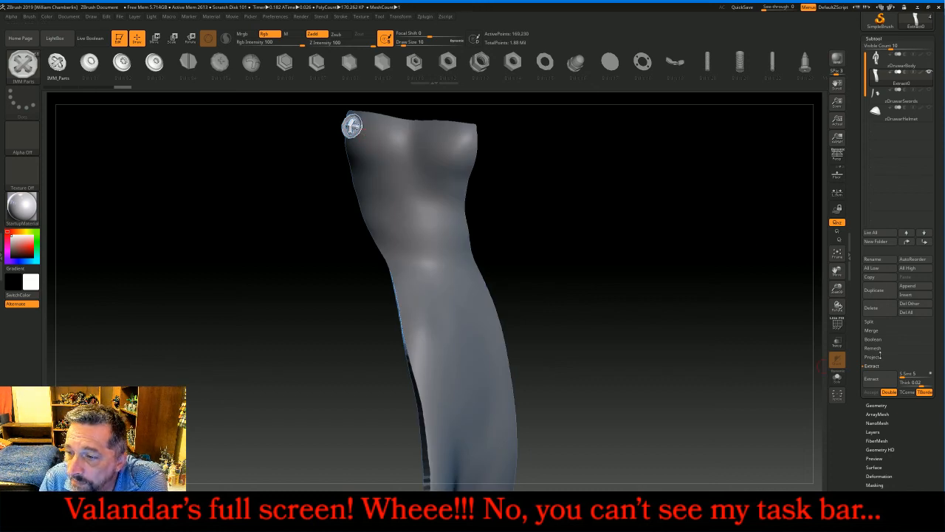
click(877, 323)
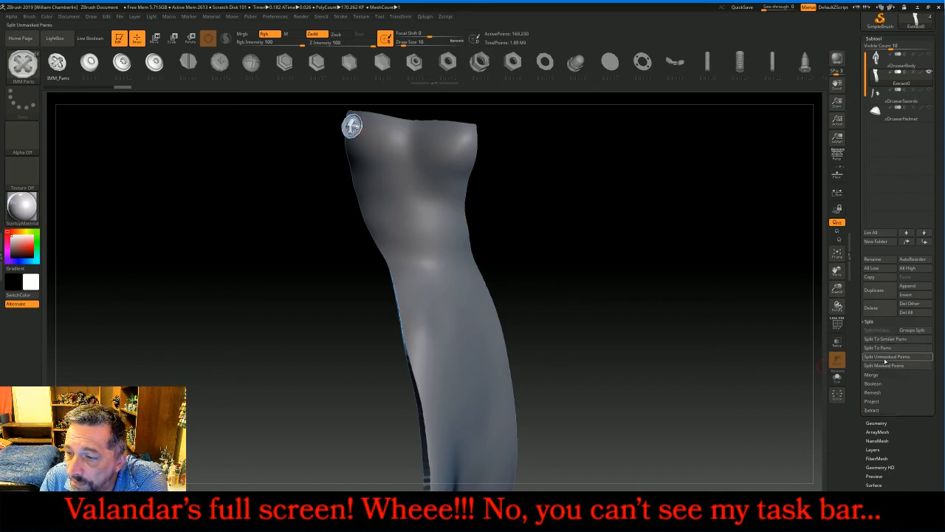
click(886, 358)
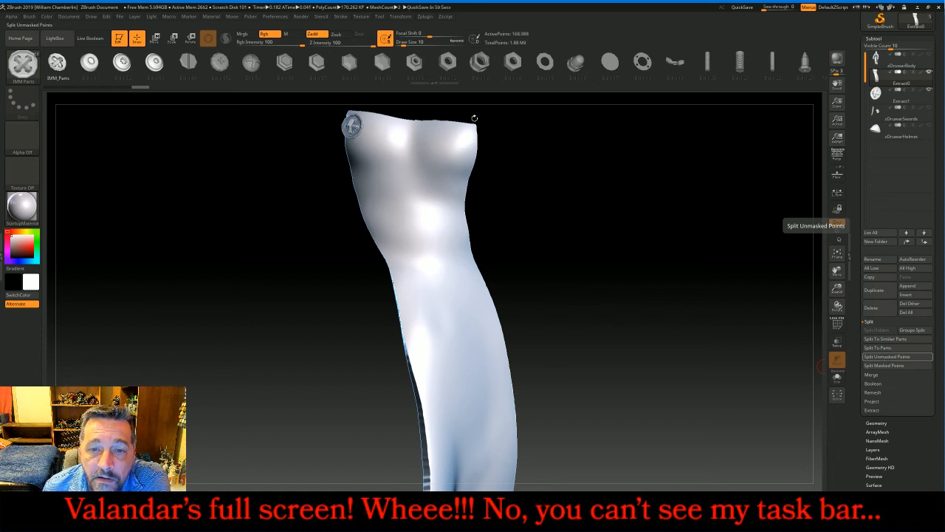
drag(469, 135, 476, 149)
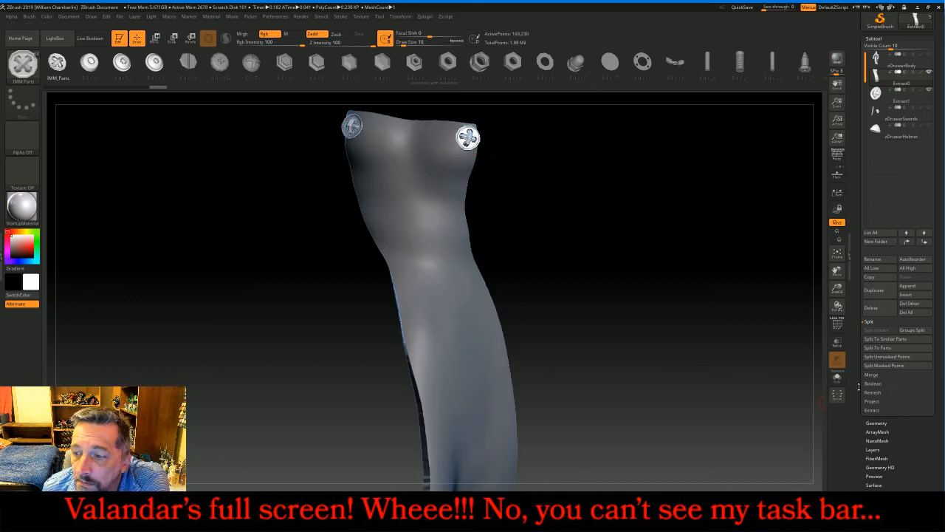
click(884, 365)
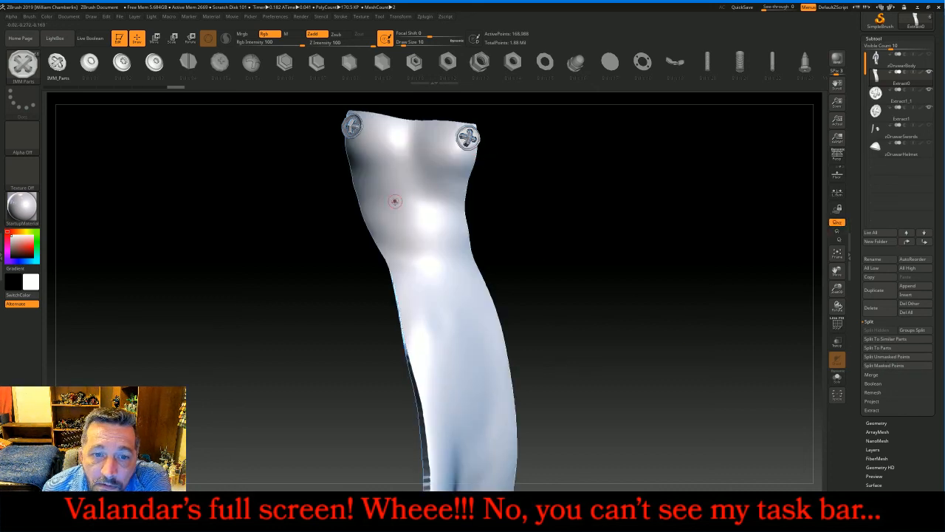
Step: Try another button on the panel's left edge, then undo the button insertions and return to the plain panel
drag(357, 184, 362, 187)
drag(512, 216, 629, 239)
key(ctrl+z)
key(ctrl+z)
key(ctrl+z)
key(ctrl+z)
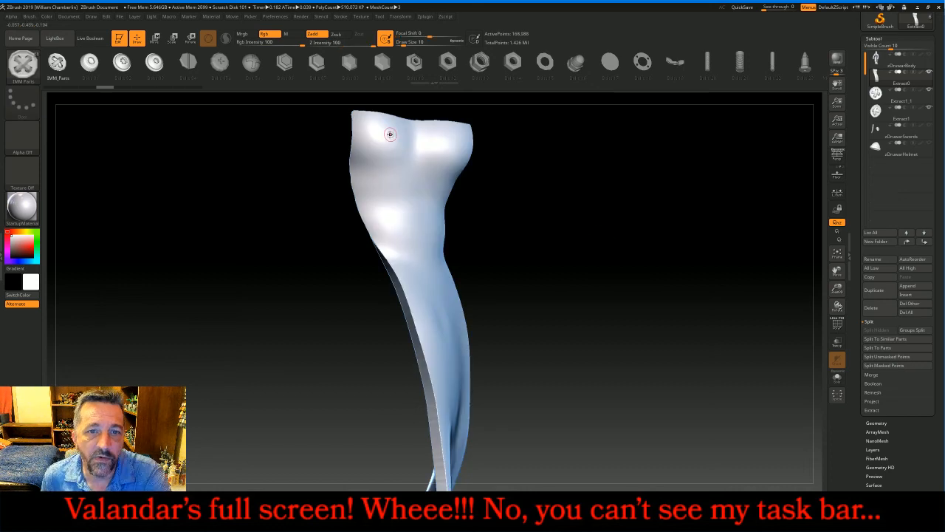
key(ctrl+z)
Step: Insert three buttons down the panel's left edge from chest to waist, redoing the third one slightly lower
click(371, 128)
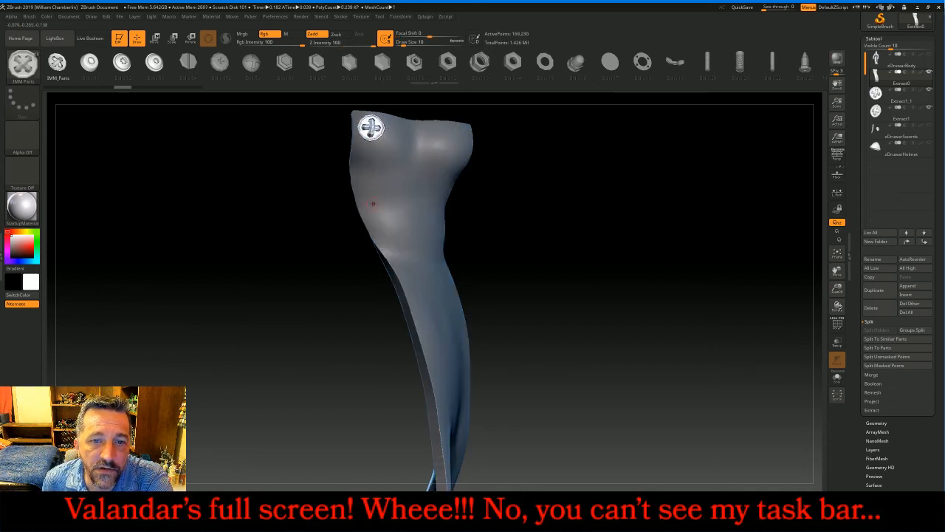
click(365, 188)
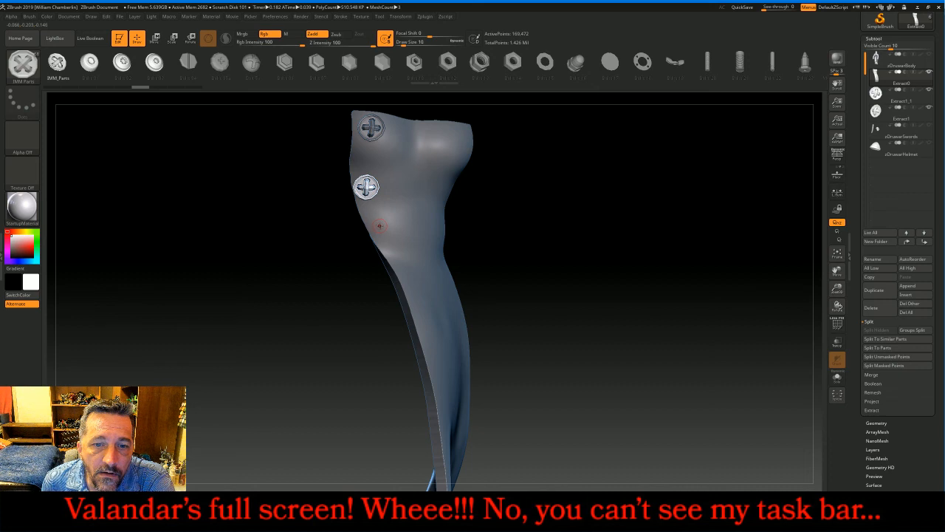
click(382, 226)
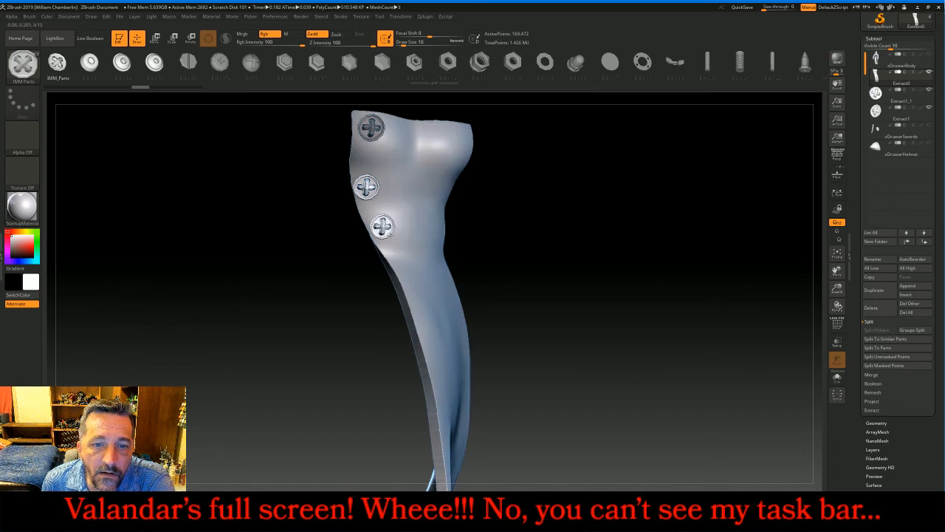
drag(568, 268, 608, 274)
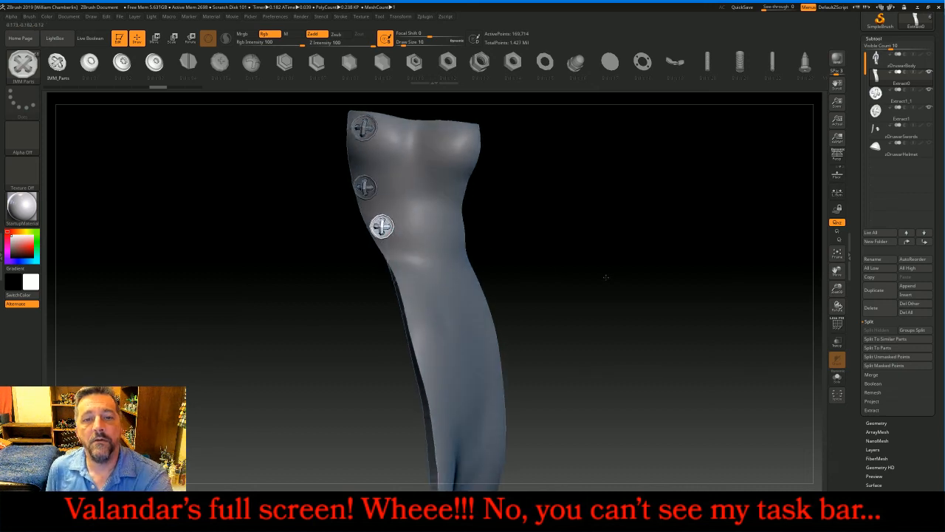
key(ctrl)
key(ctrl+z)
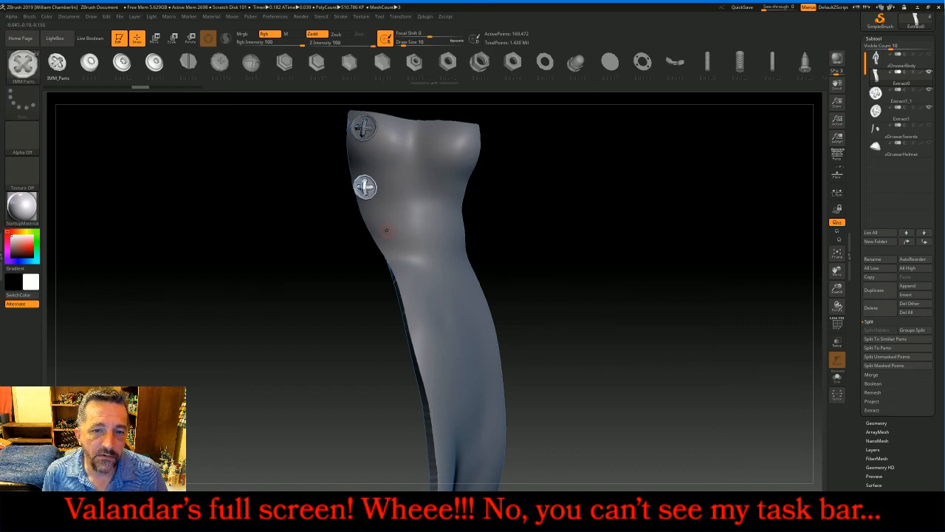
drag(385, 234, 387, 235)
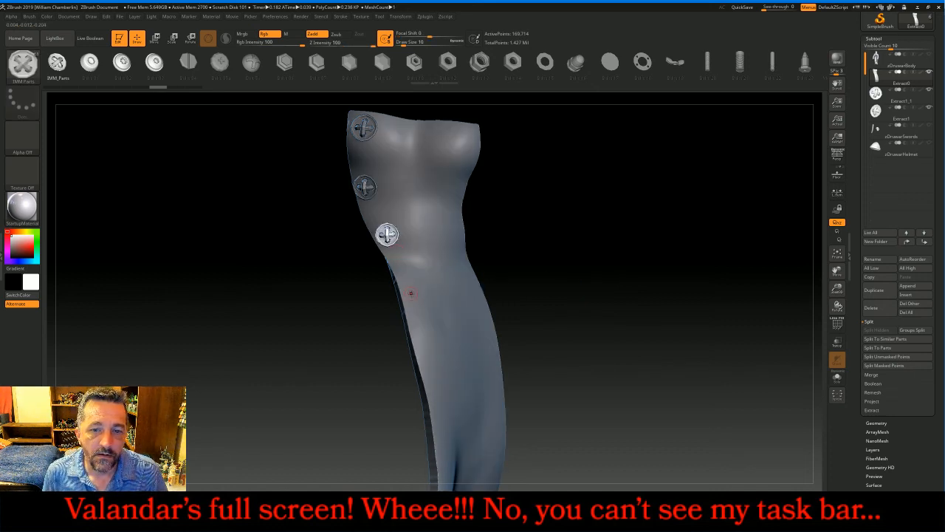
Step: Continue the left button row with four more evenly spaced buttons from below the waist down to the hem
key(ctrl+shift+a)
drag(413, 296, 422, 304)
key(ctrl+z)
drag(529, 270, 546, 265)
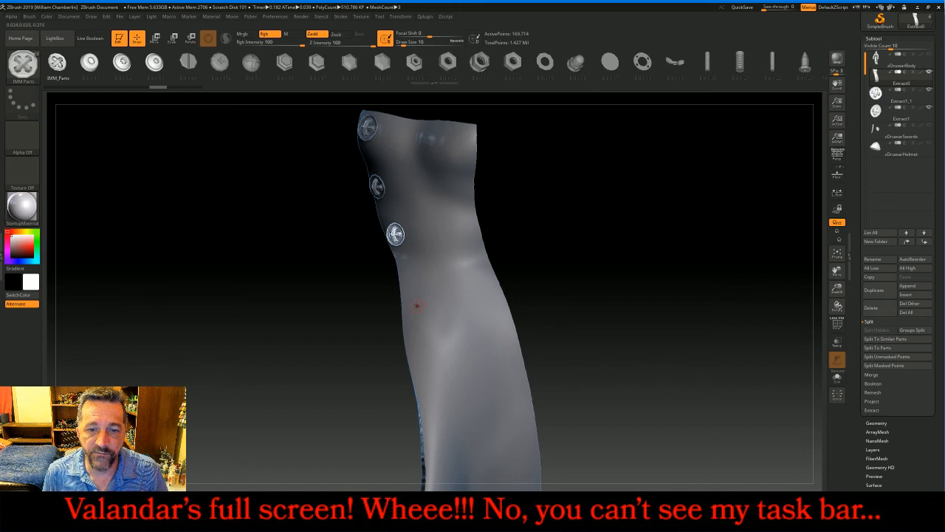
drag(415, 299, 422, 309)
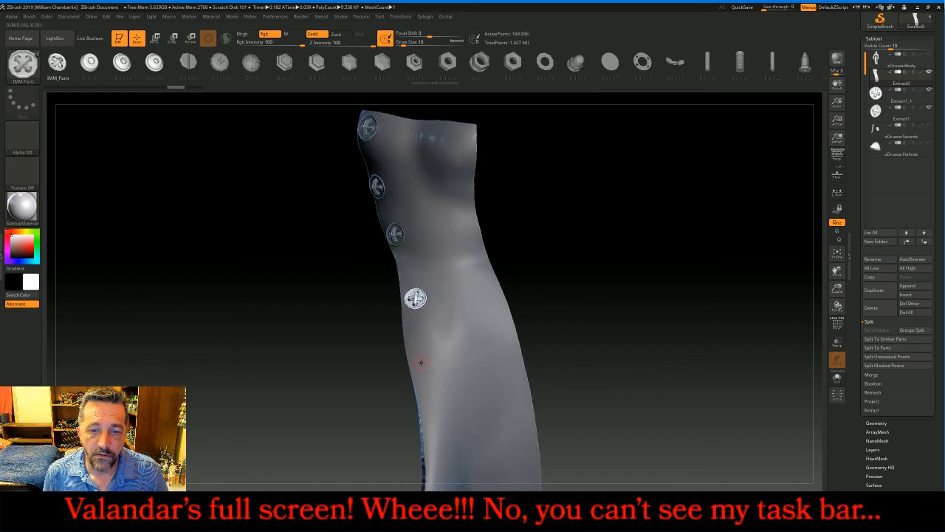
drag(425, 363, 435, 373)
drag(839, 274, 816, 241)
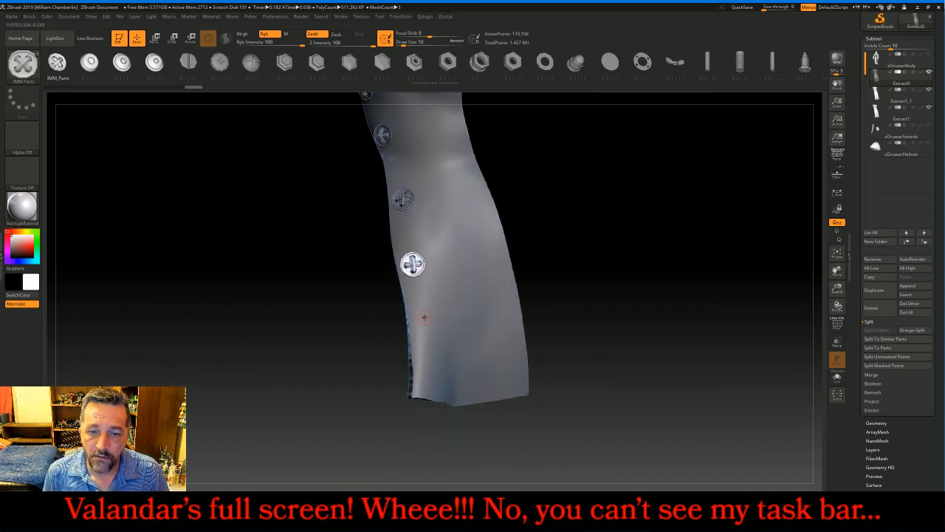
drag(424, 325, 442, 383)
mouse_move(675, 286)
mouse_down()
mouse_move(681, 281)
mouse_move(658, 287)
mouse_up()
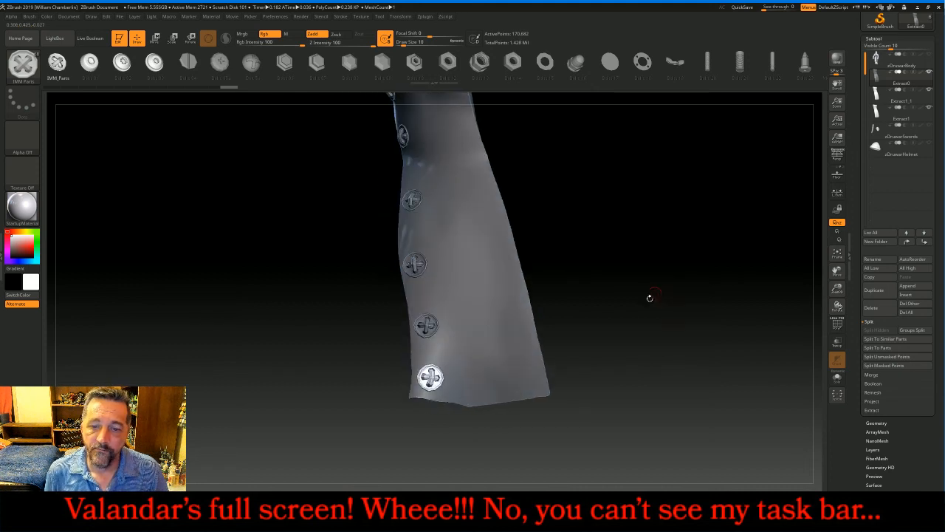
Step: Insert four buttons up the right edge of the skirt section, level with the left row, starting at the hem
mouse_move(525, 378)
mouse_down()
mouse_move(520, 295)
mouse_move(512, 316)
mouse_up()
key(ctrl+z)
drag(497, 258, 502, 236)
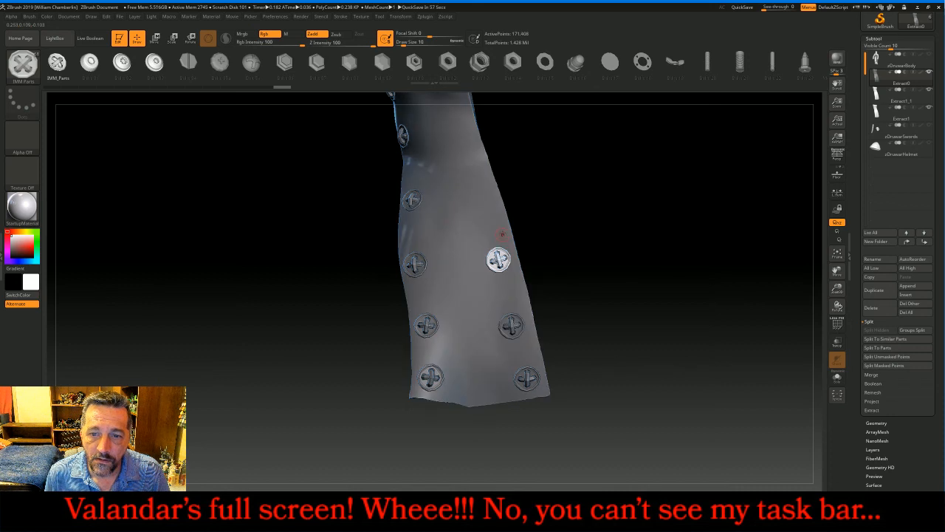
drag(483, 192, 481, 195)
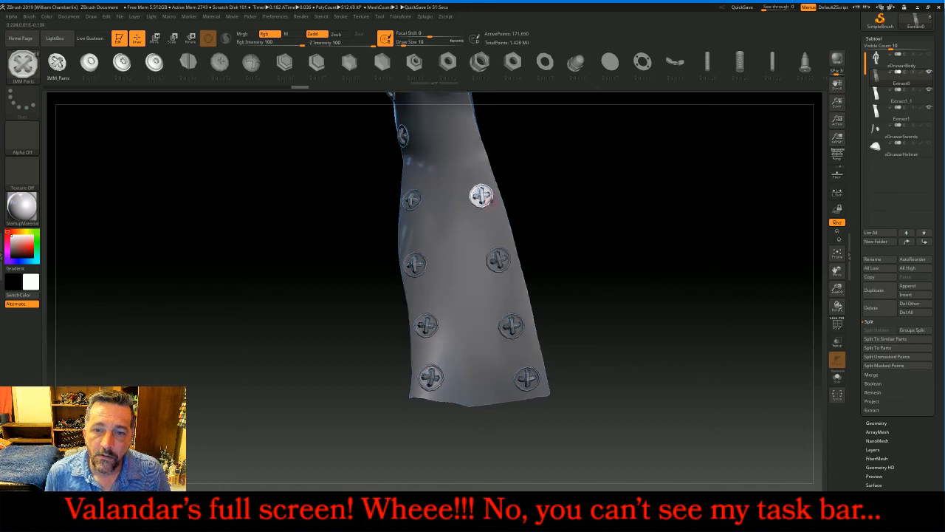
Step: Complete the right button row with three buttons at the waist, below the chest and in the upper corner
drag(650, 317, 661, 337)
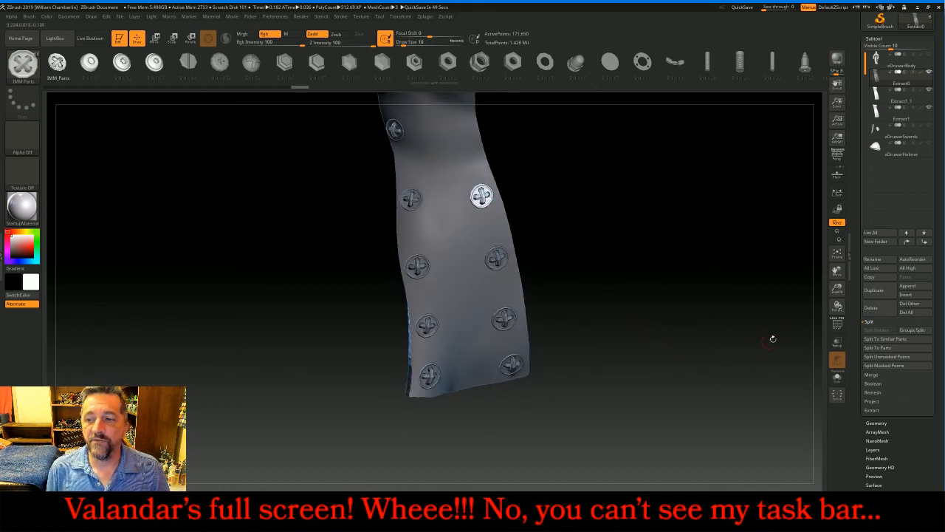
drag(837, 272, 850, 372)
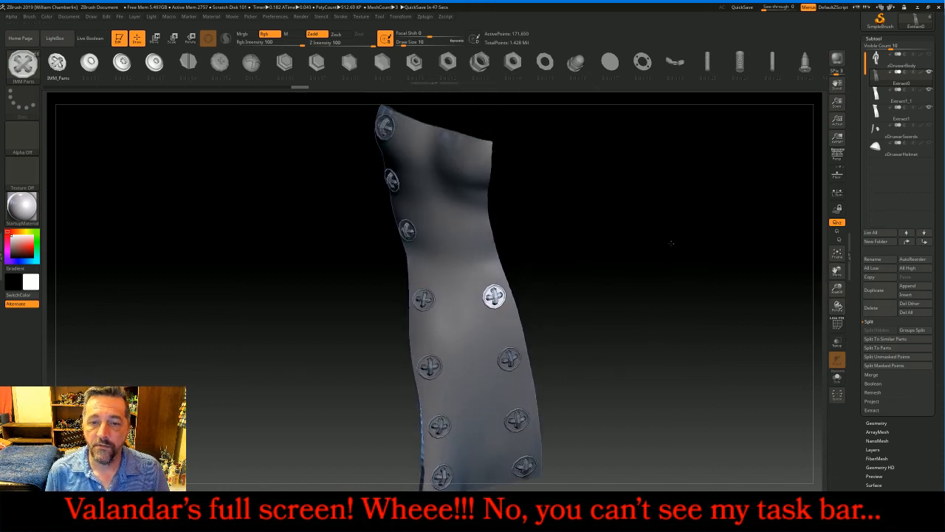
drag(671, 245, 670, 236)
drag(573, 231, 581, 226)
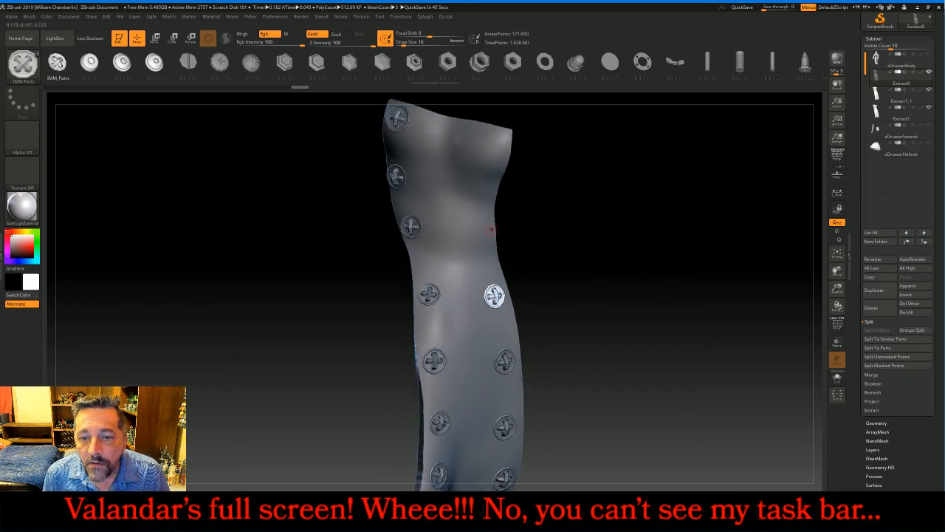
mouse_move(484, 232)
mouse_down()
mouse_move(484, 242)
mouse_move(482, 231)
mouse_up()
drag(482, 187, 482, 189)
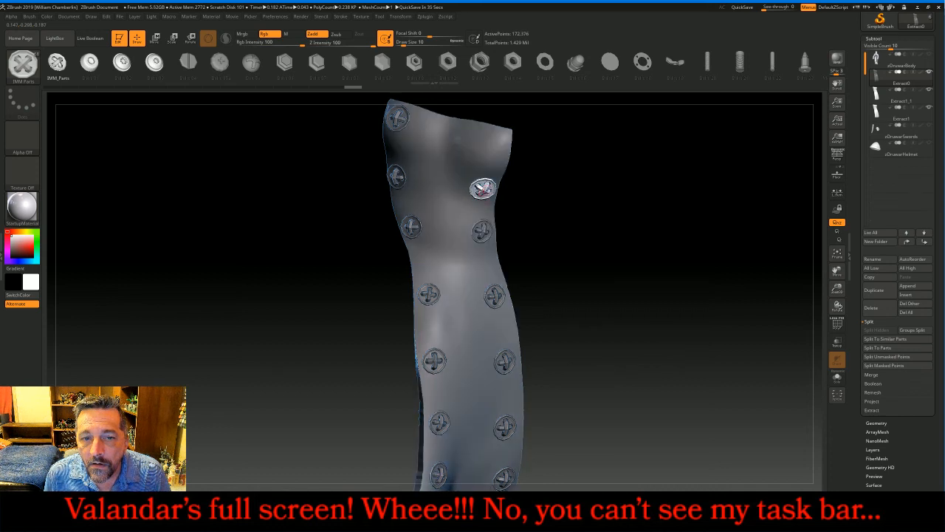
key(ctrl+z)
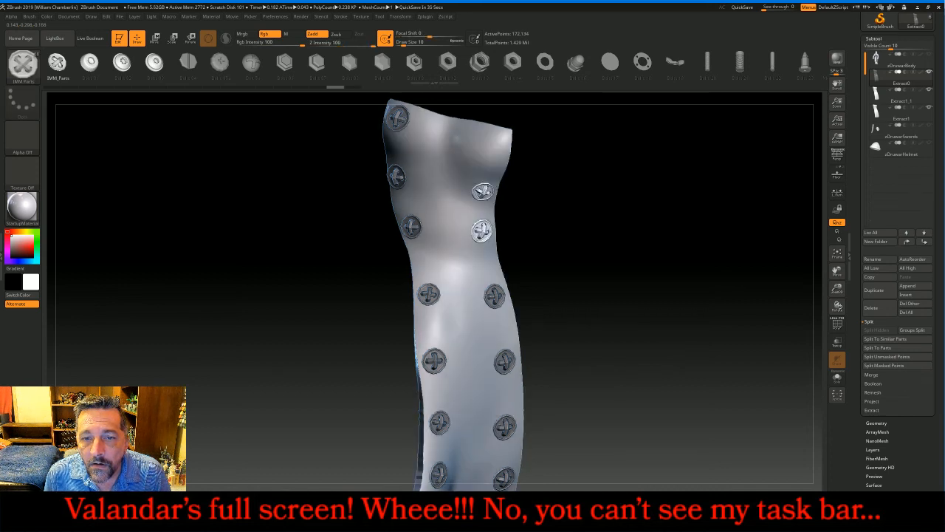
key(ctrl+shift+z)
drag(493, 142, 506, 157)
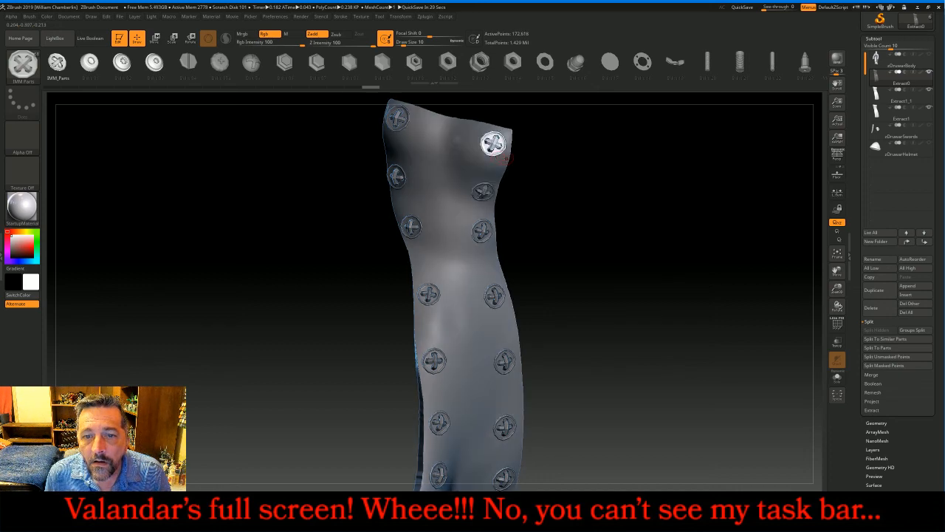
Step: Clear the mask from the front panel and isolate the panel's polygroup so that its buttons are hidden
drag(625, 230, 691, 255)
mouse_move(717, 285)
mouse_down()
mouse_move(708, 264)
mouse_move(715, 282)
mouse_move(684, 284)
mouse_move(703, 283)
mouse_up()
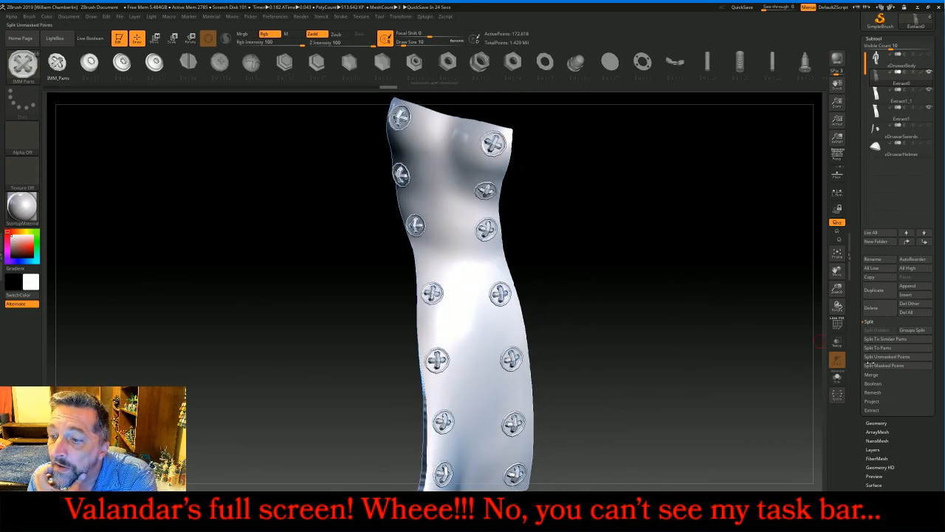
scroll(898, 358, down, 5)
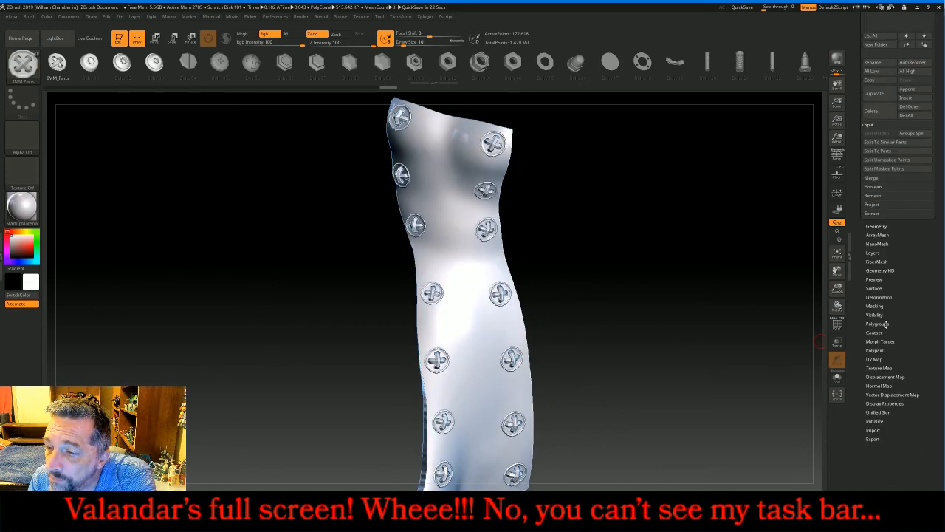
click(886, 324)
drag(886, 324, 877, 88)
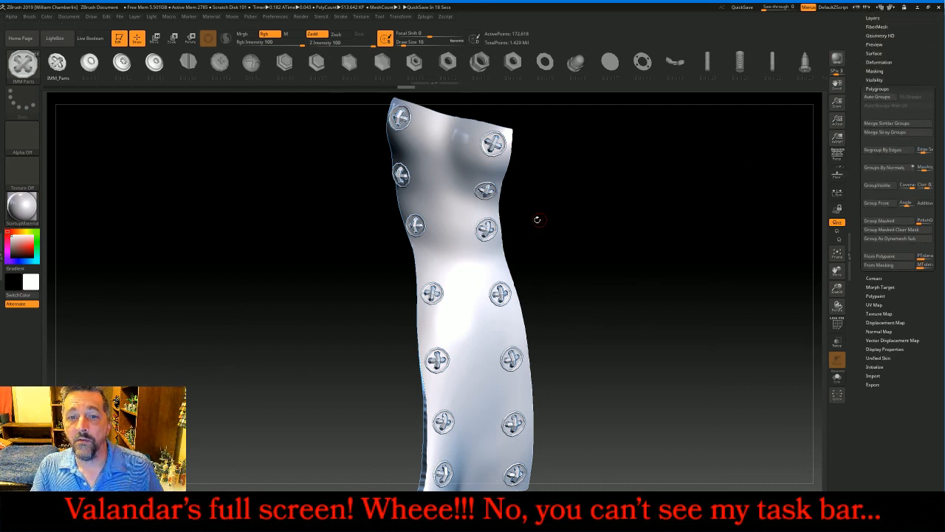
key(ctrl+shift)
ctrl+shift+click(459, 249)
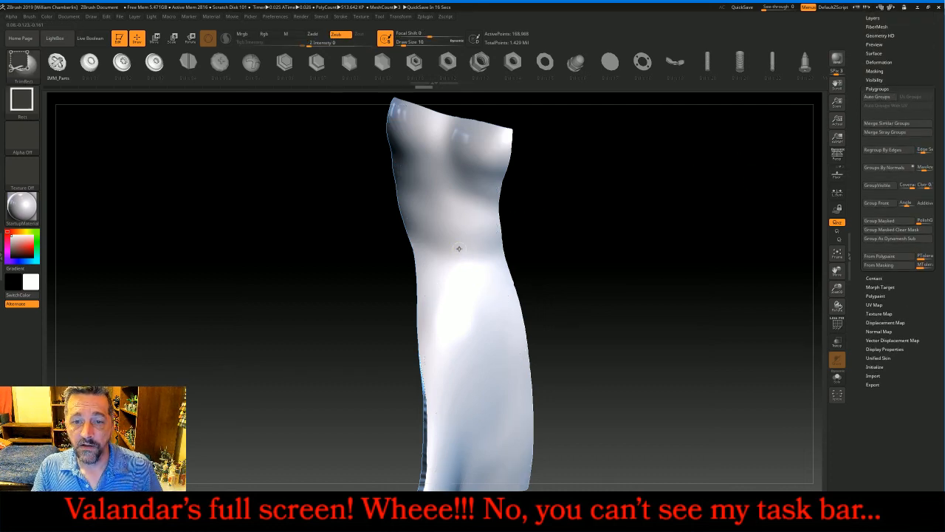
drag(838, 288, 819, 240)
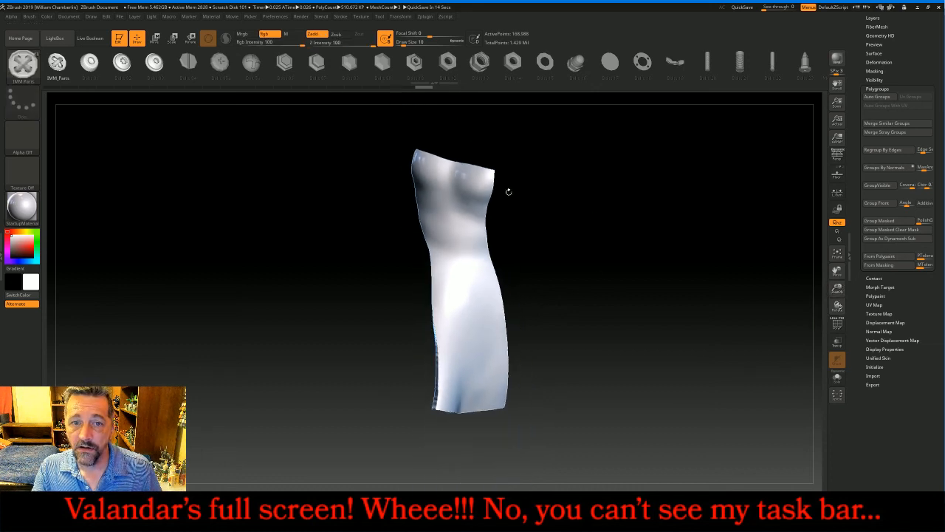
Step: Mask the whole panel, unhide the buttons, and split the unmasked points into a separate button subtool
key(ctrl)
ctrl+drag(376, 122, 604, 463)
ctrl+shift+click(712, 301)
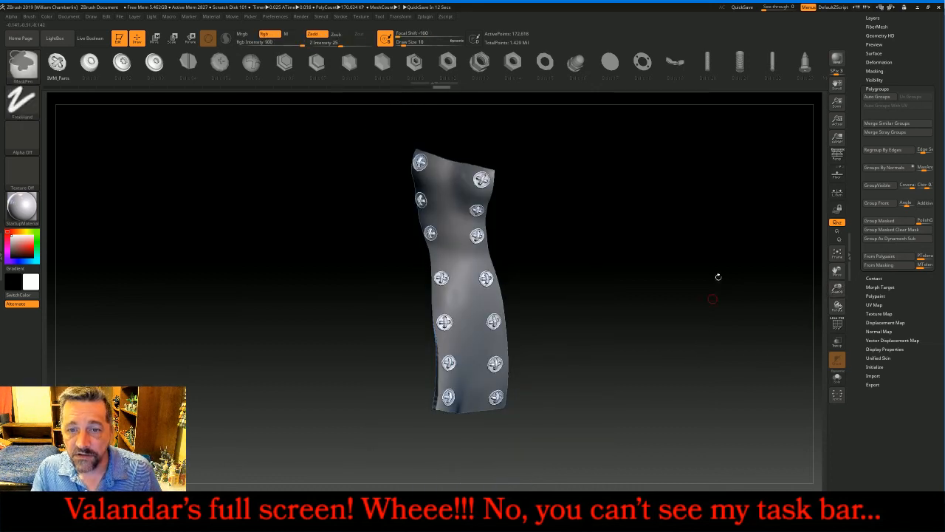
scroll(864, 85, up, 5)
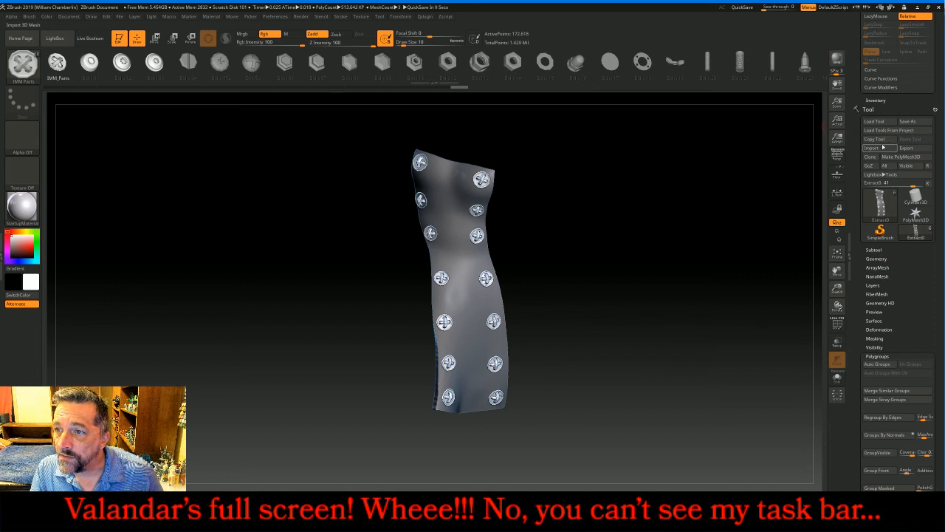
click(874, 250)
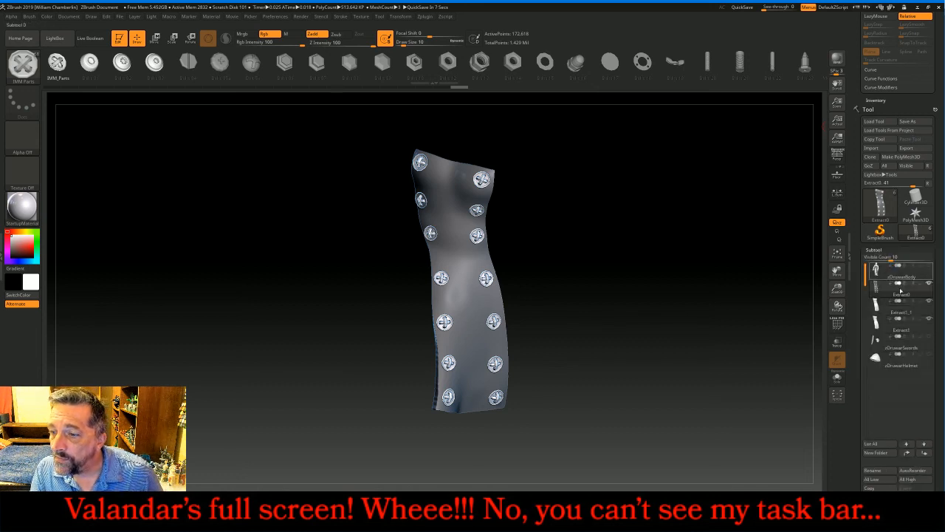
scroll(909, 398, down, 3)
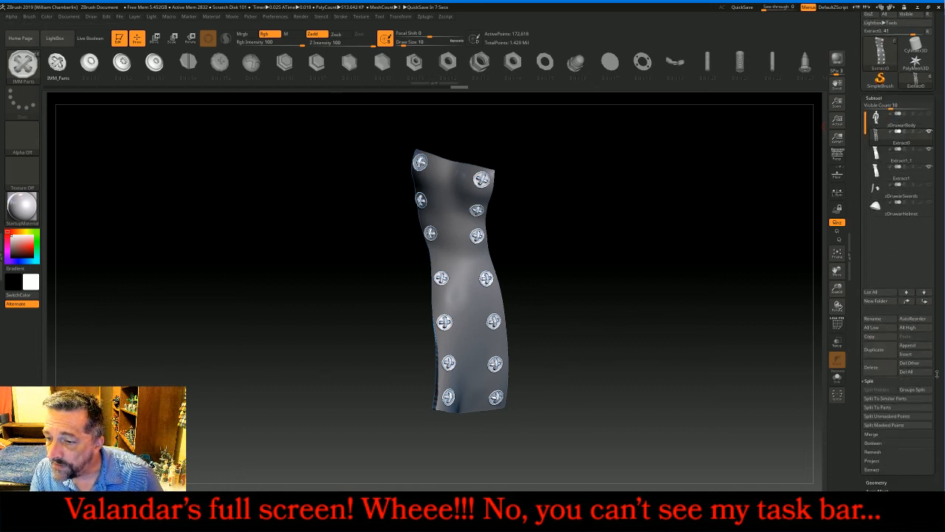
click(896, 417)
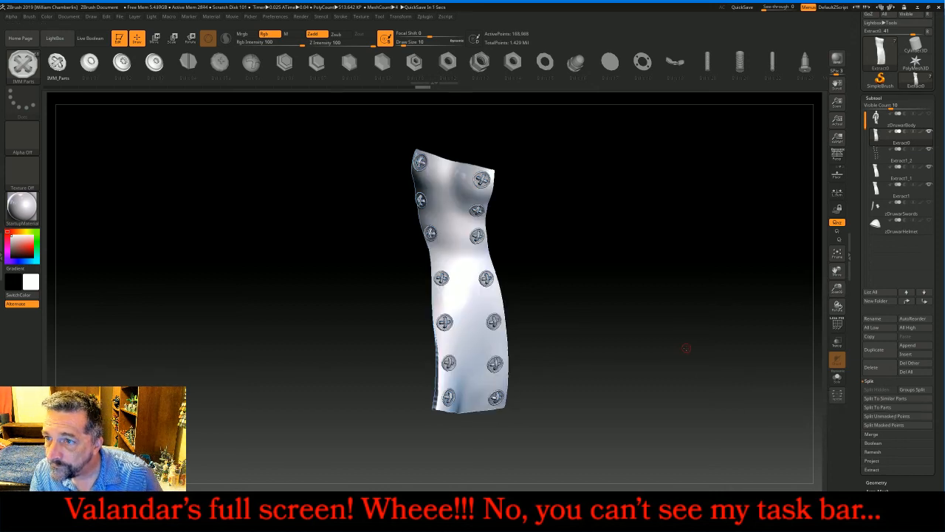
Step: Delete the two leftover panel subtools Extract1_1 and Extract1
click(887, 172)
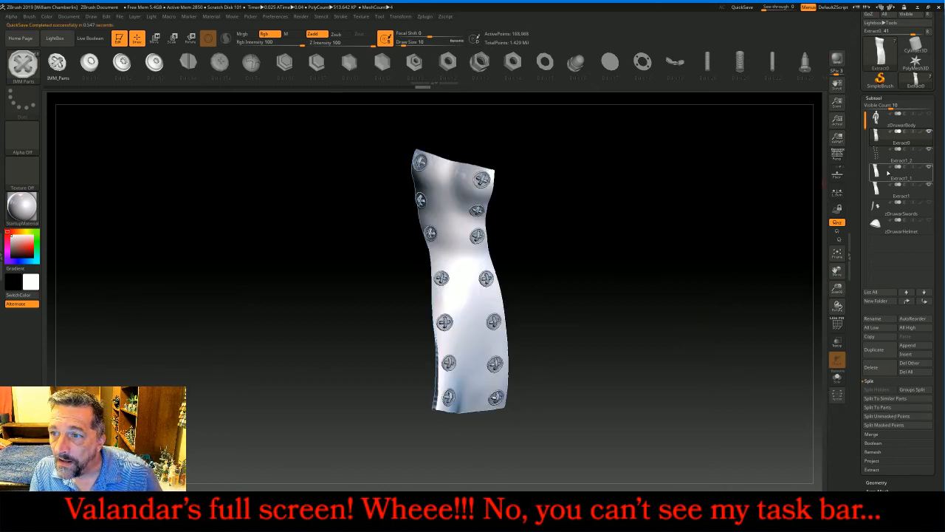
click(871, 367)
click(811, 382)
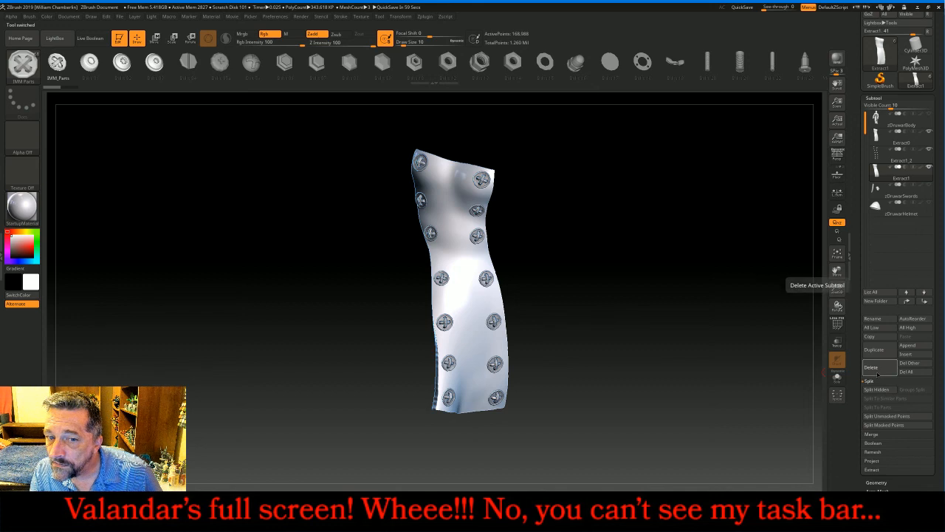
click(872, 367)
click(812, 389)
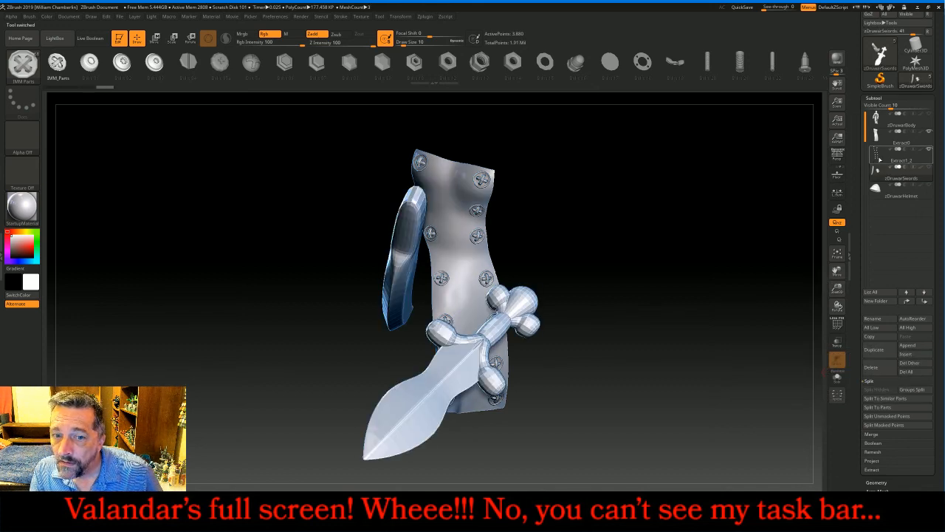
Step: Select the button subtool Extract1_2 and hide the discs of the upper buttons down to the waist, leaving their crosses visible
drag(687, 249, 655, 248)
key(ctrl+shift)
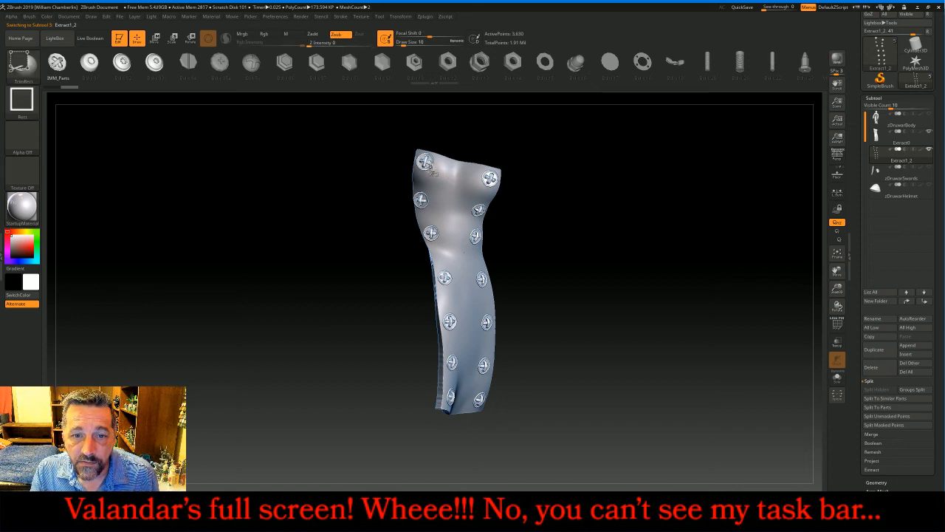
ctrl+shift+click(426, 163)
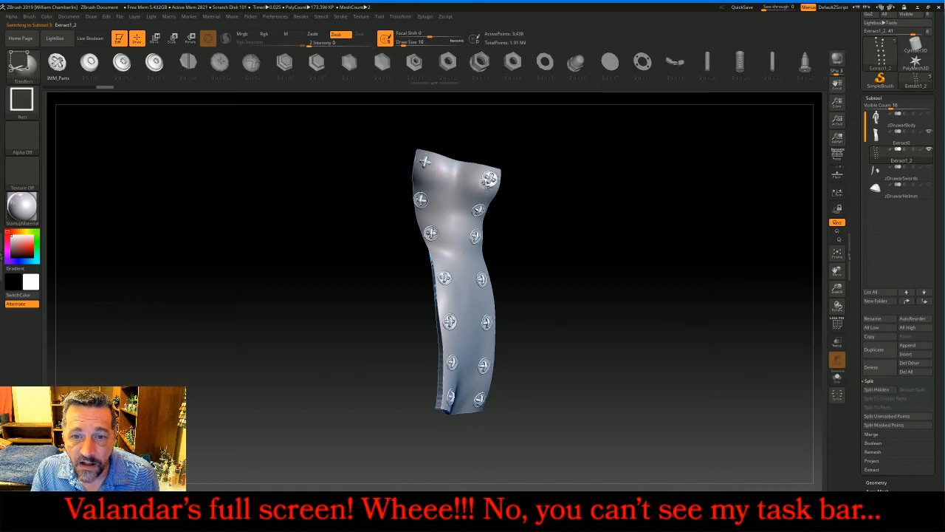
ctrl+alt+shift+click(486, 181)
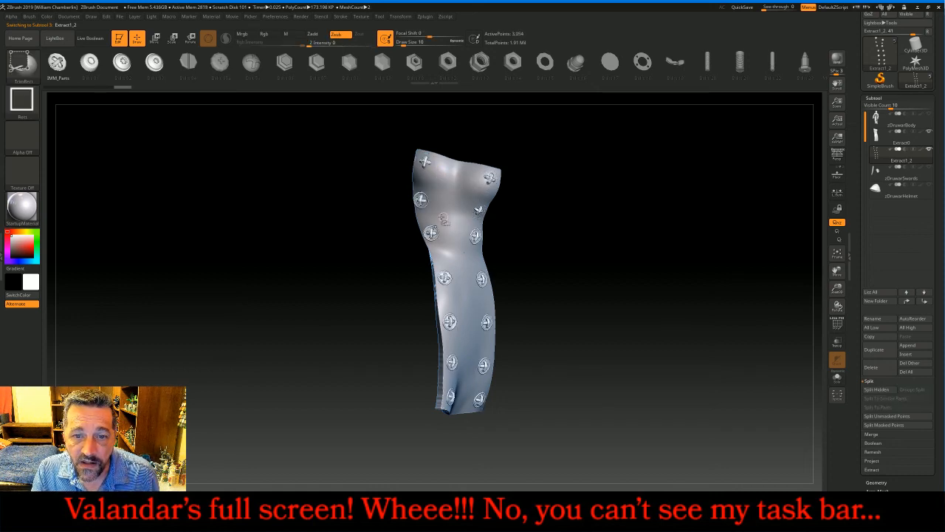
ctrl+alt+shift+click(424, 209)
ctrl+alt+shift+click(436, 231)
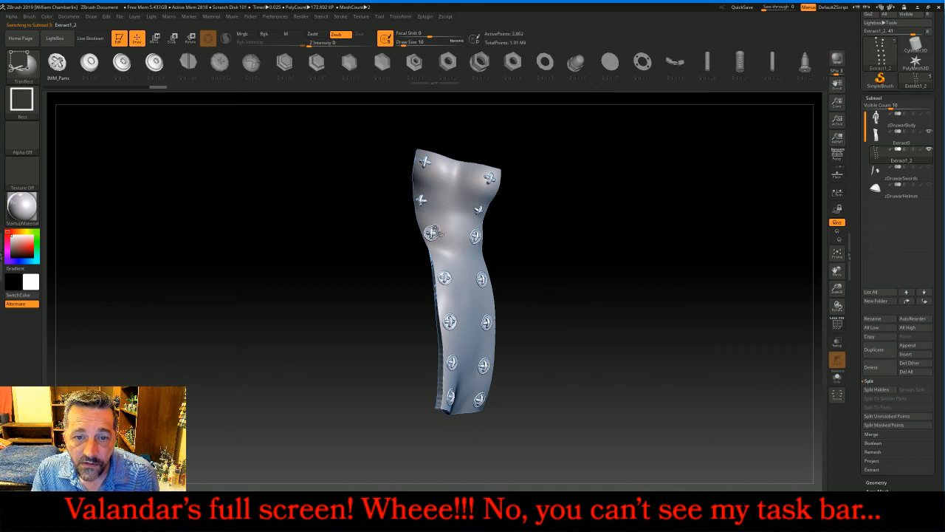
ctrl+alt+shift+click(475, 243)
Step: Hide the discs of the skirt-section buttons, then mask the visible crosses and unhide all button parts
drag(572, 302, 559, 301)
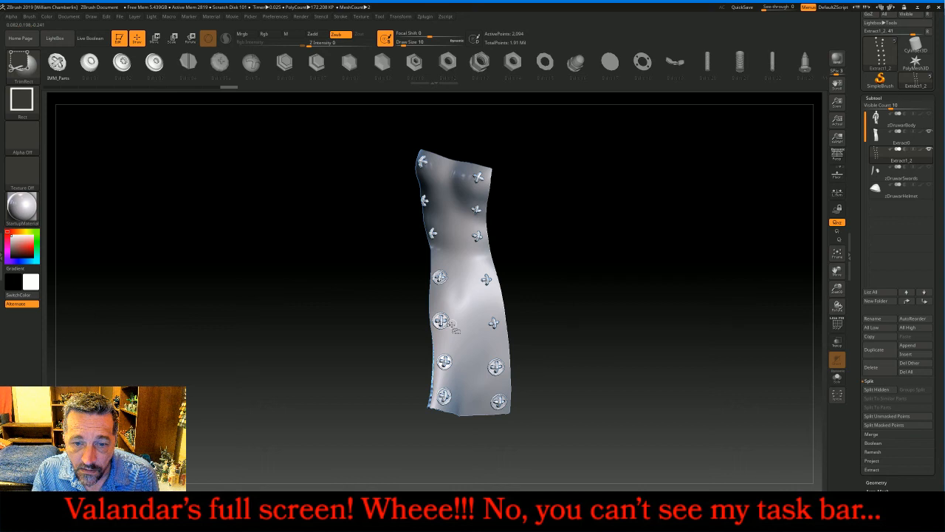
ctrl+alt+shift+click(449, 324)
ctrl+alt+shift+click(448, 360)
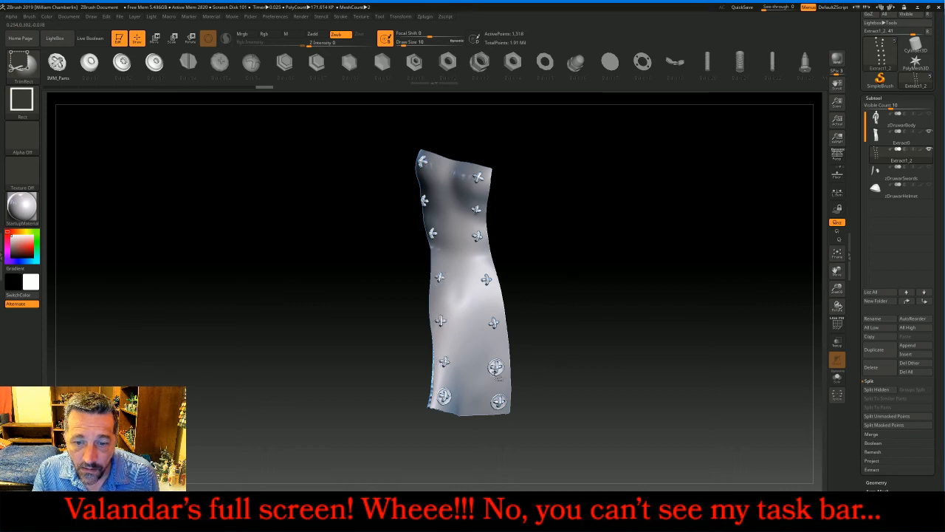
ctrl+alt+shift+click(495, 367)
ctrl+alt+shift+click(499, 402)
ctrl+alt+shift+click(445, 396)
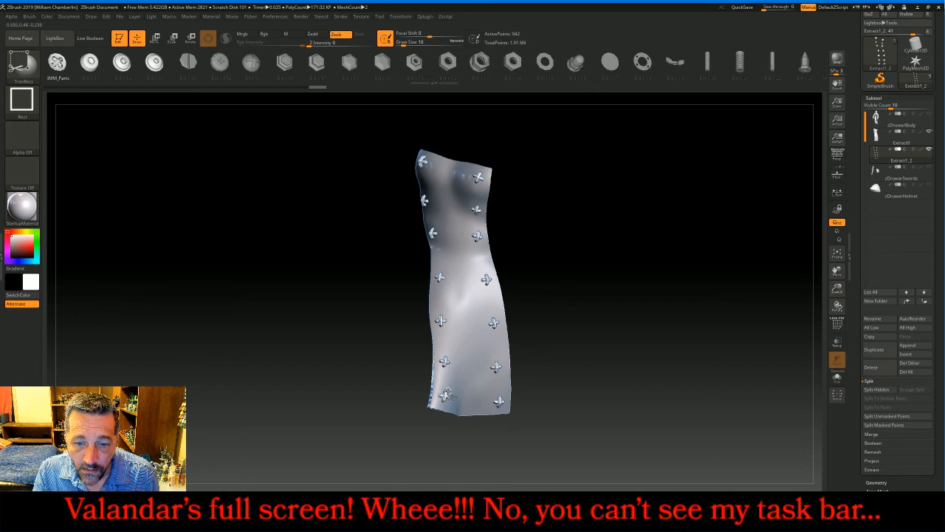
ctrl+shift+drag(627, 127, 233, 490)
drag(183, 376, 207, 379)
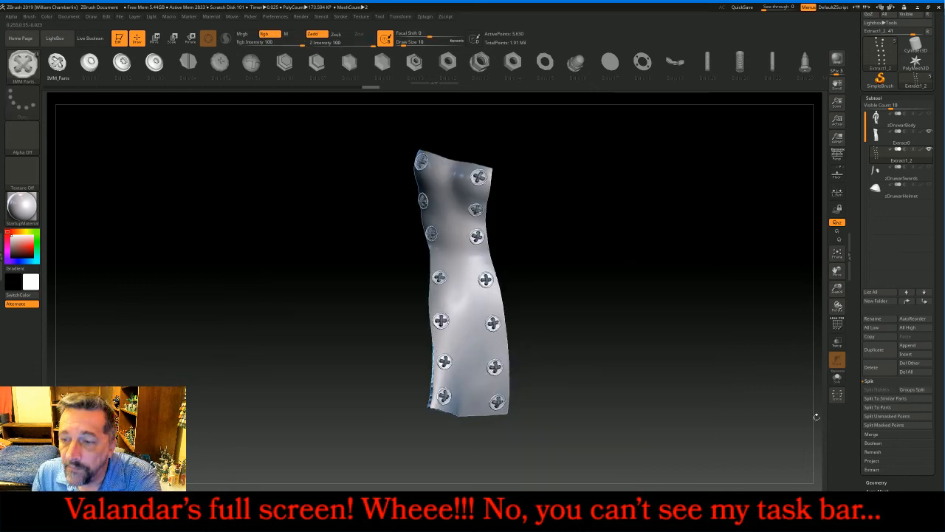
Step: Thicken the buttons on the panel with the Inflate deformation
click(843, 257)
drag(893, 484, 894, 387)
click(889, 326)
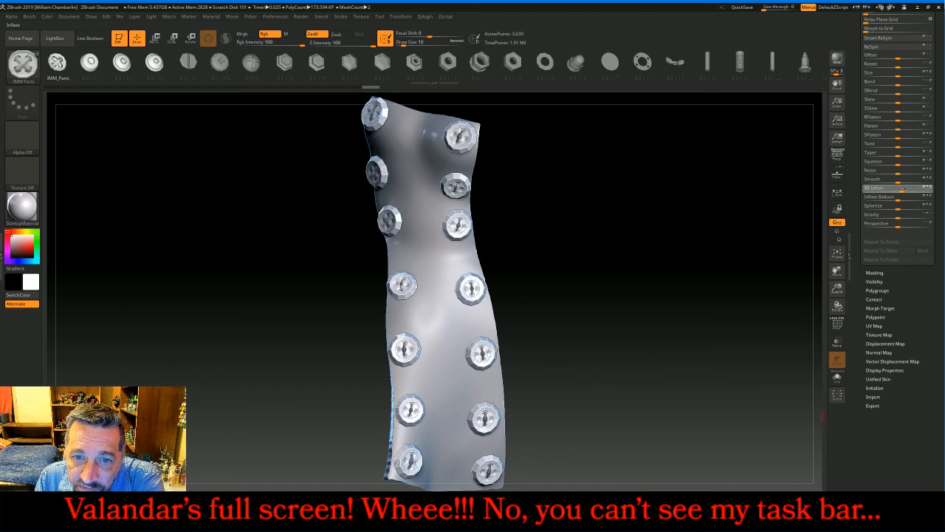
drag(898, 190, 901, 191)
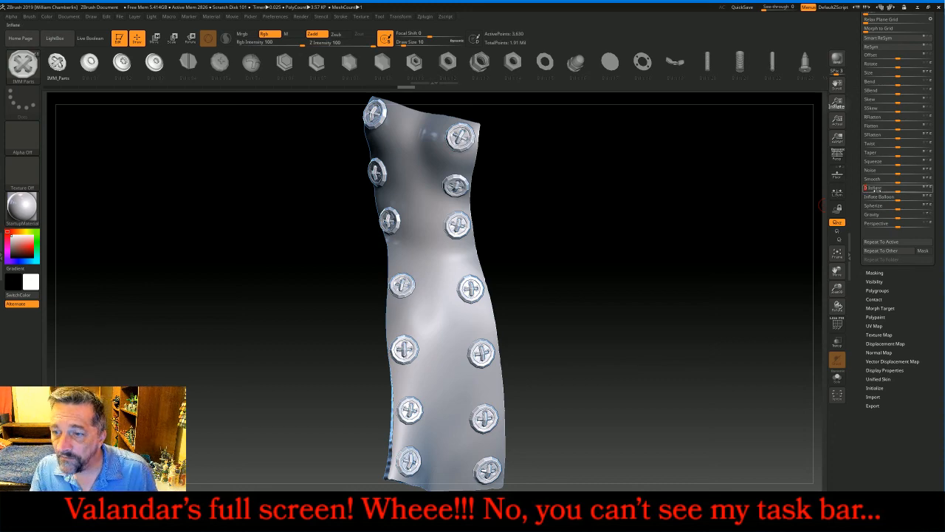
key(Return)
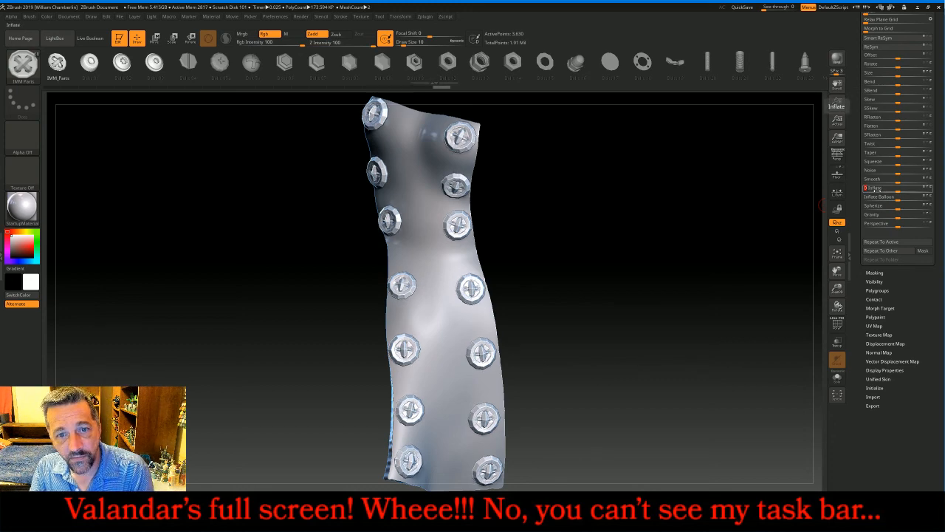
drag(711, 230, 721, 231)
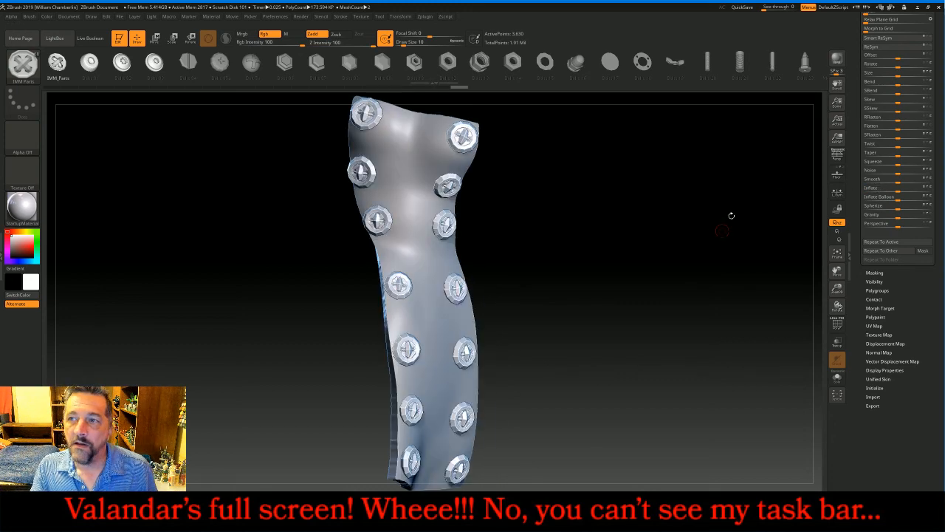
Step: Subdivide the button subtool to subdivision level 3 to smooth the faceted buttons
scroll(896, 85, up, 5)
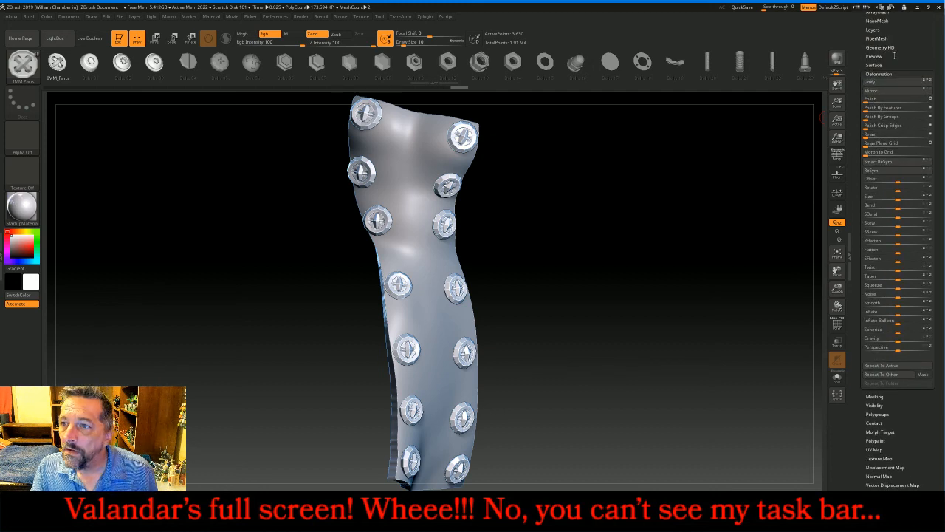
click(886, 54)
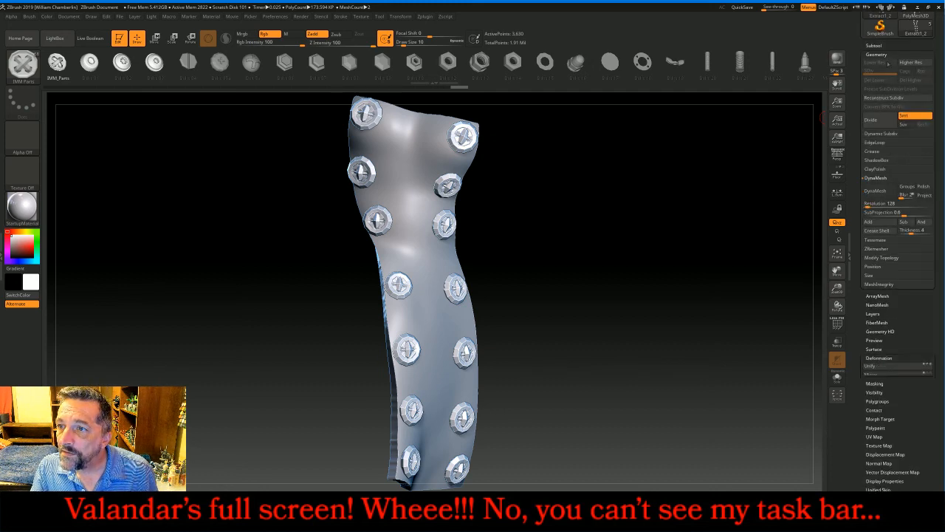
click(874, 121)
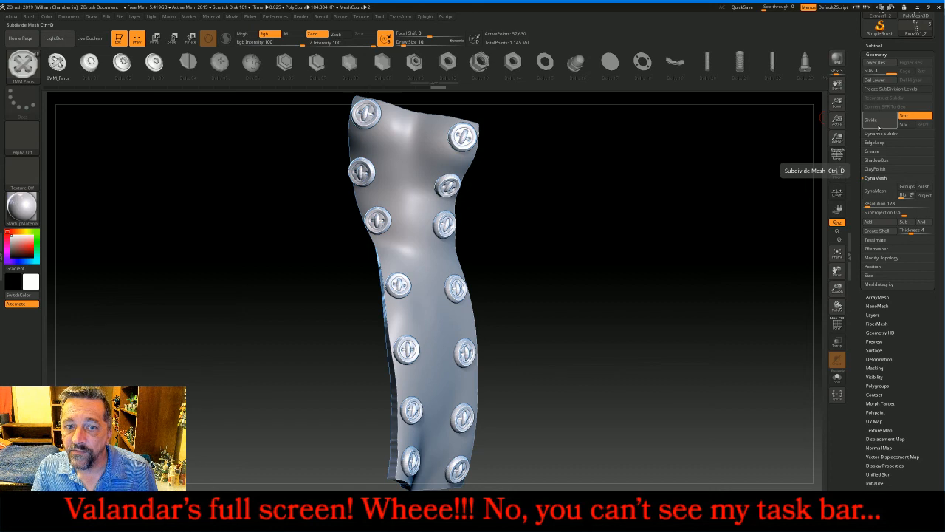
Step: Unhide the body subtool and frame the whole figure with its buttoned panel
click(874, 45)
click(930, 63)
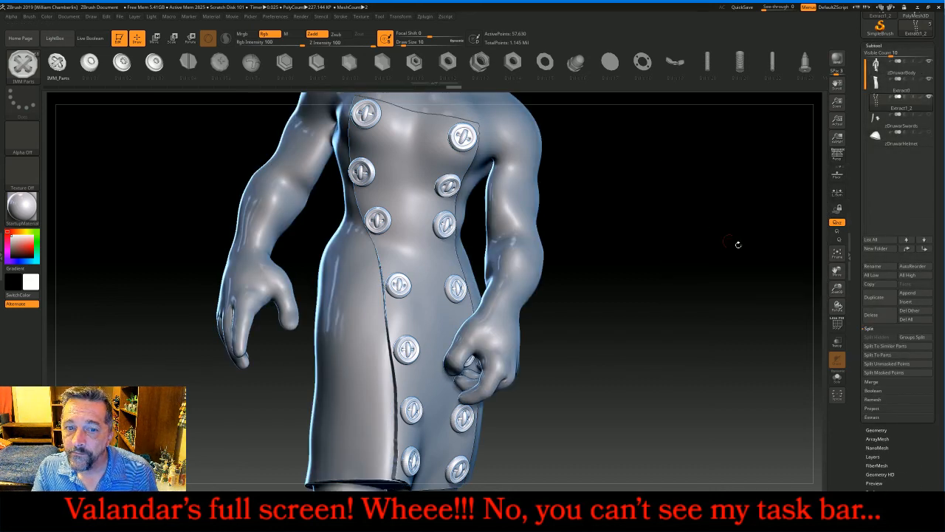
click(837, 256)
click(838, 255)
drag(783, 262, 663, 272)
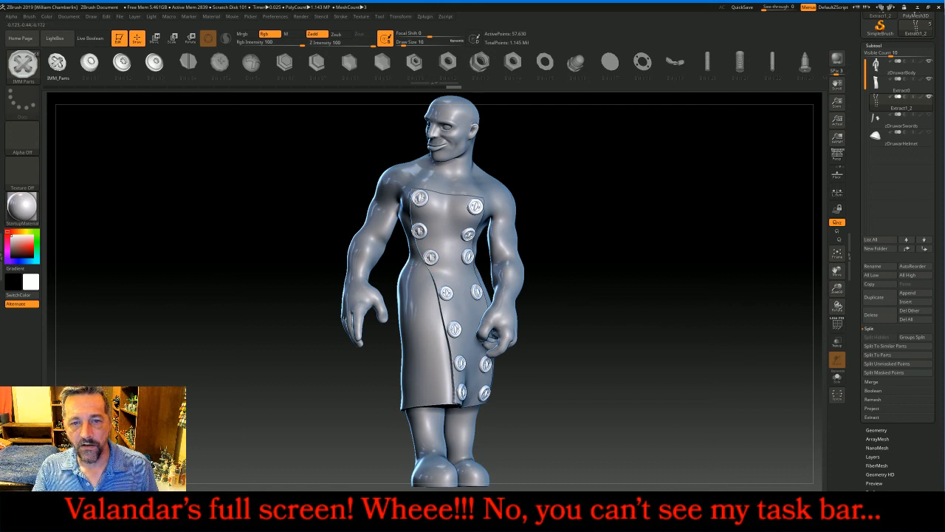
Step: Select the body subtool and set up the seam_10 brush with Z Intensity 20 and a larger draw size
alt+click(436, 190)
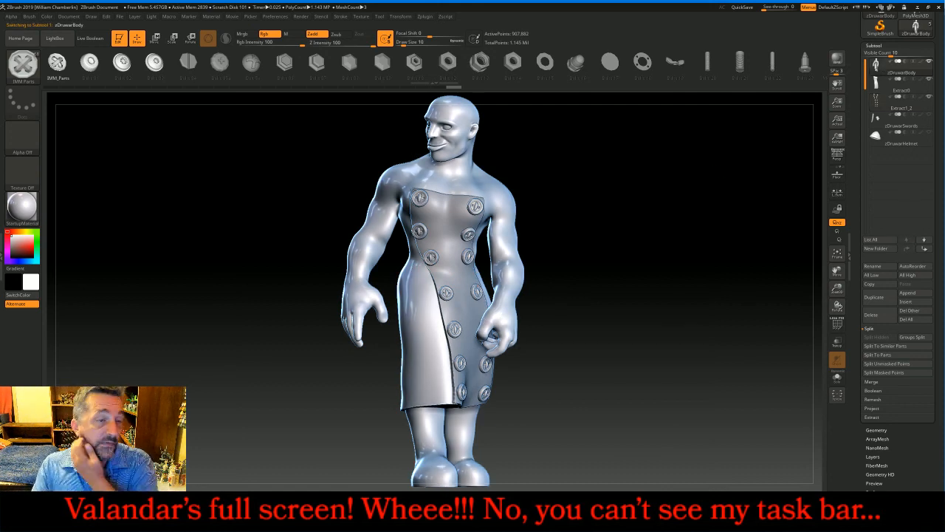
click(22, 63)
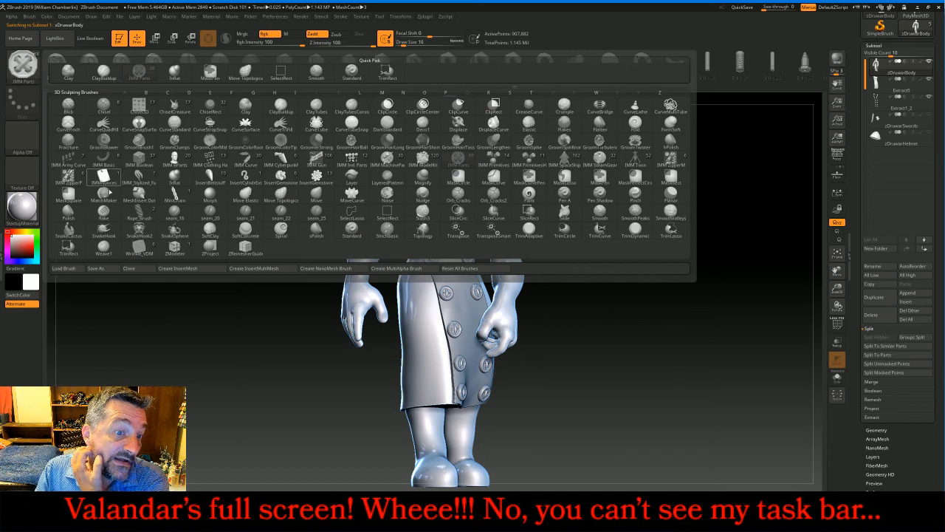
click(181, 216)
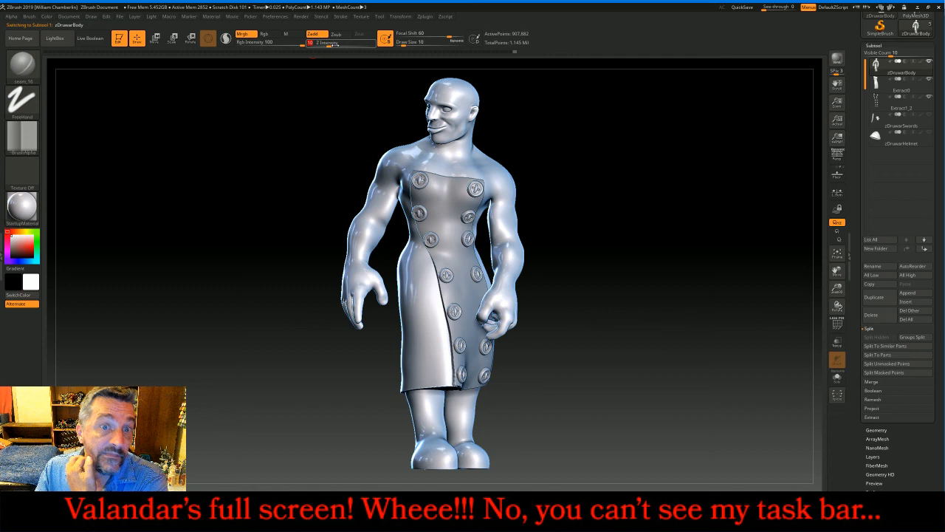
drag(335, 44, 338, 43)
key(bracketright)
key(bracketright)
key(bracketright)
key(bracketright)
key(bracketright)
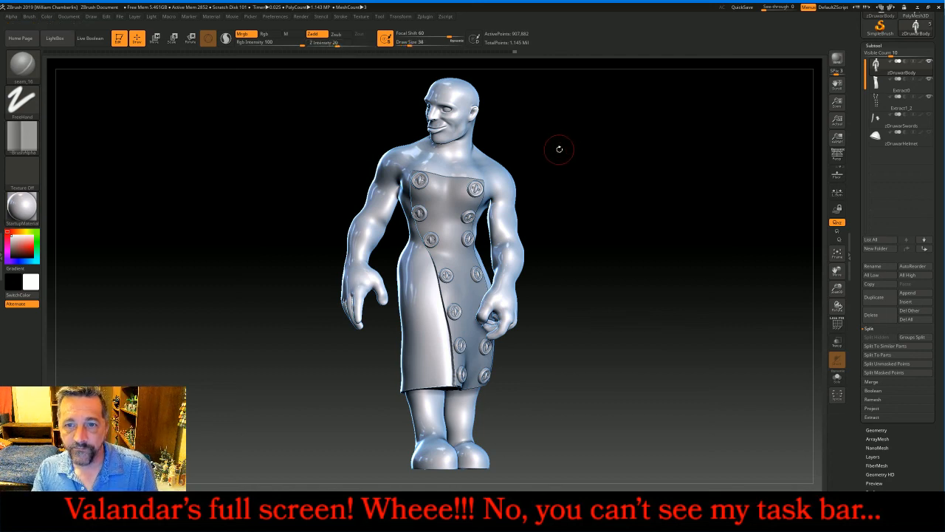
key(bracketright)
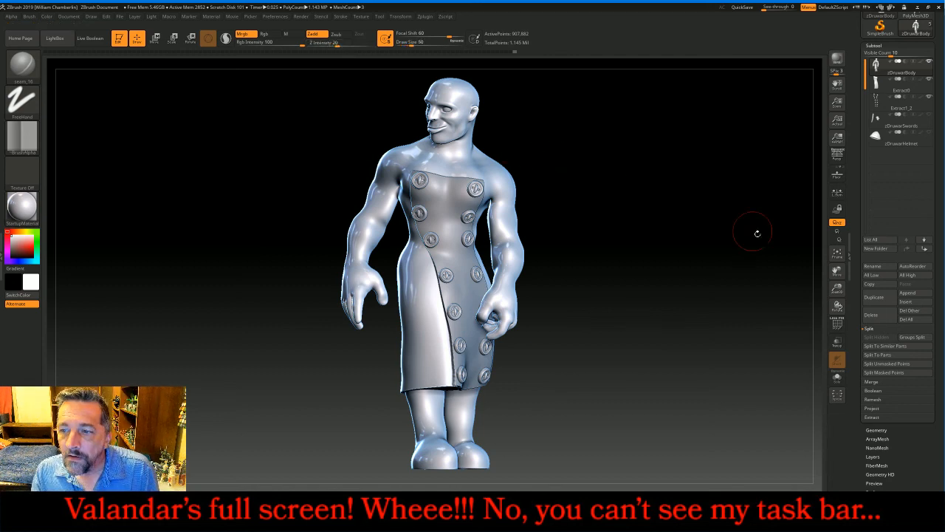
Step: Carve two collar seams with the seam_10 brush, running from the front panel's upper edge up each side of the neck
drag(839, 289, 840, 316)
drag(837, 272, 837, 372)
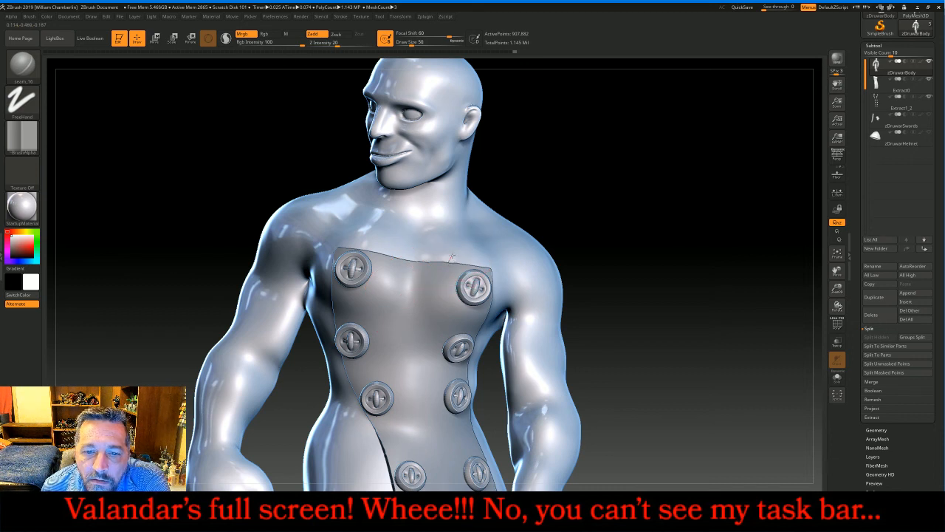
drag(456, 250, 471, 178)
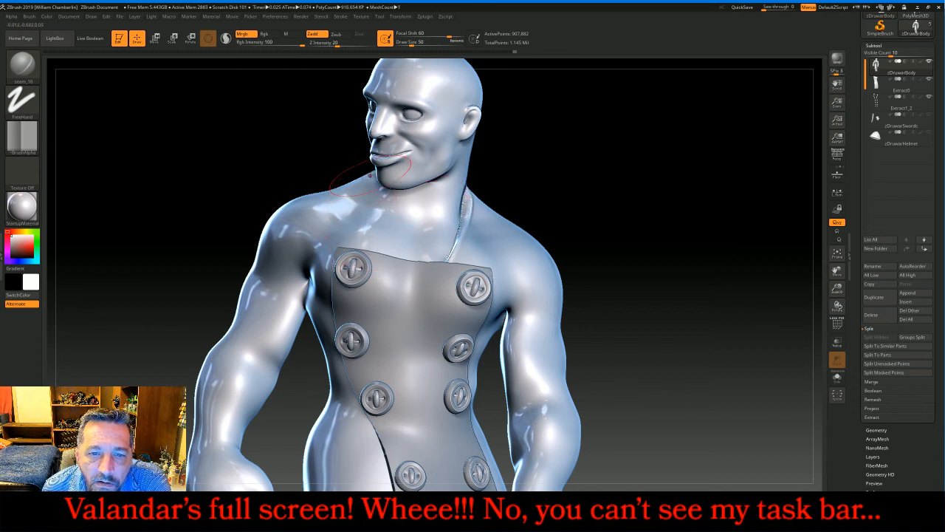
drag(369, 177, 378, 262)
Step: Carve the collar seam around the back of the neck to join the two front seams
drag(674, 215, 476, 252)
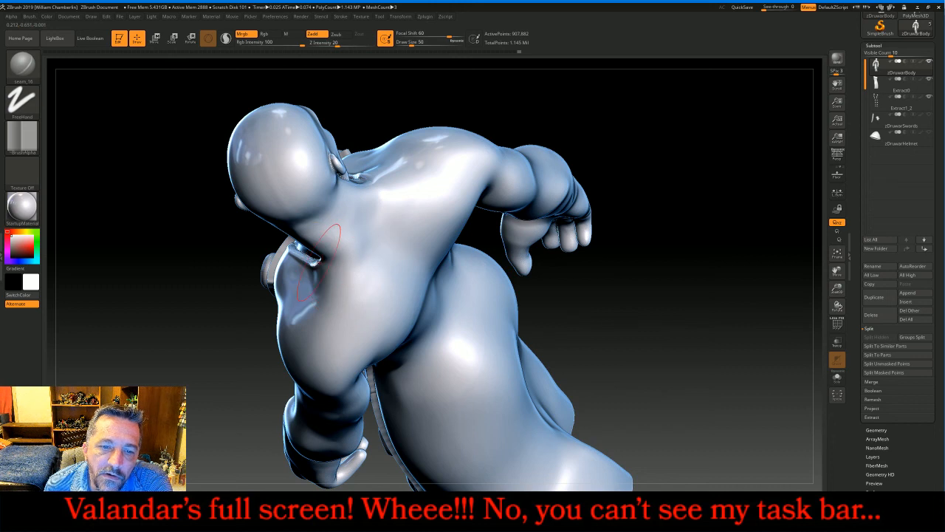
mouse_move(333, 253)
mouse_down()
mouse_move(376, 199)
mouse_move(374, 171)
mouse_up()
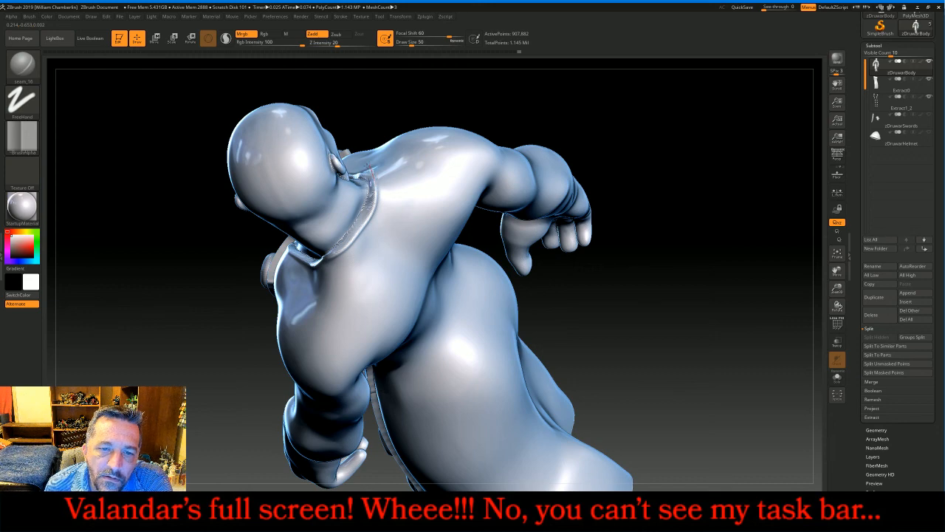
mouse_move(660, 327)
mouse_down()
mouse_move(675, 281)
mouse_move(672, 270)
mouse_move(644, 271)
mouse_move(690, 270)
mouse_up()
drag(831, 271, 886, 146)
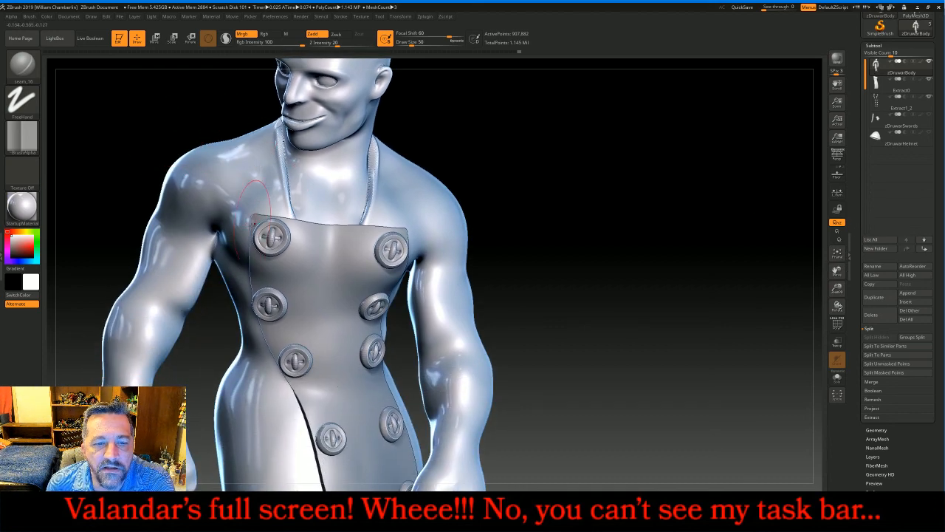
drag(597, 185, 640, 198)
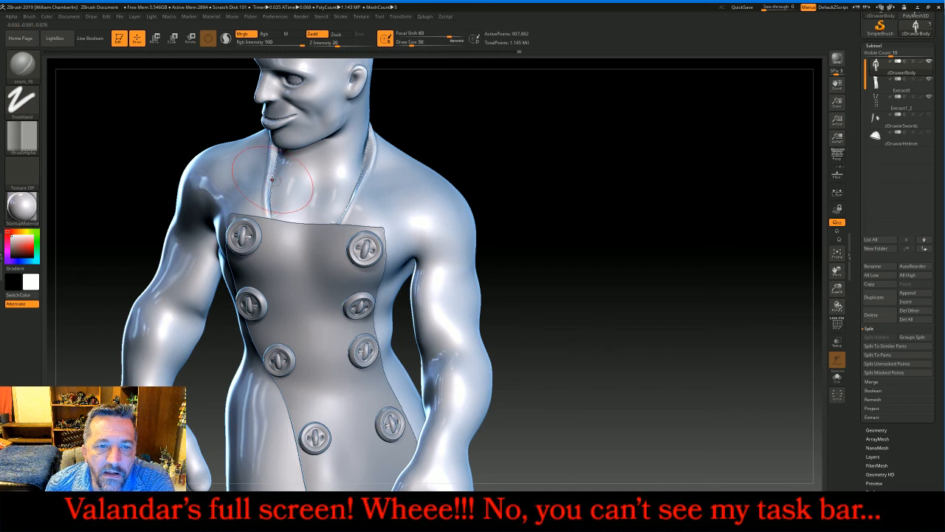
Step: Carve a neckline seam across the upper chest between the collar seams and frame the whole figure
drag(283, 169, 369, 179)
drag(576, 253, 774, 317)
click(837, 254)
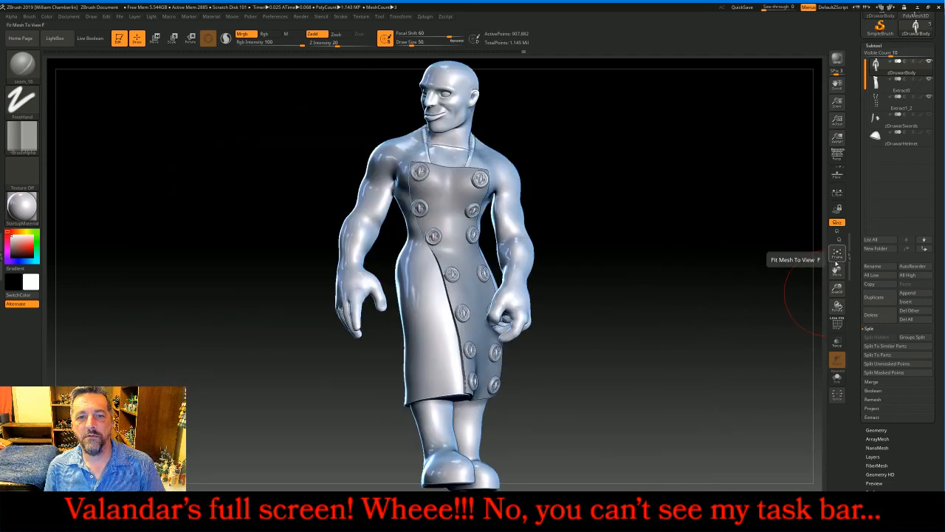
Step: Preview the helmet subtool on the figure's head, and return to the body subtool
mouse_move(731, 295)
mouse_down()
mouse_move(776, 297)
mouse_move(812, 274)
mouse_move(783, 266)
mouse_move(741, 295)
mouse_up()
click(880, 138)
drag(677, 260, 696, 265)
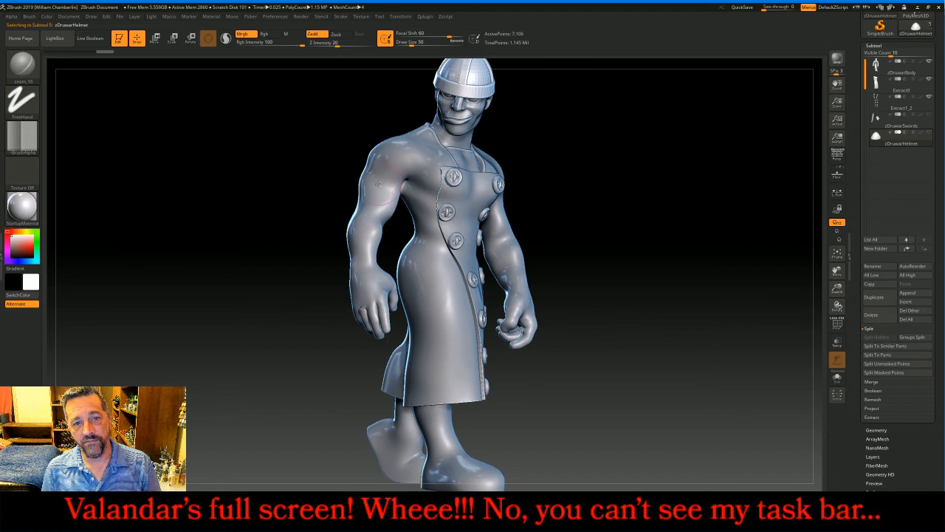
click(875, 68)
drag(732, 209, 675, 226)
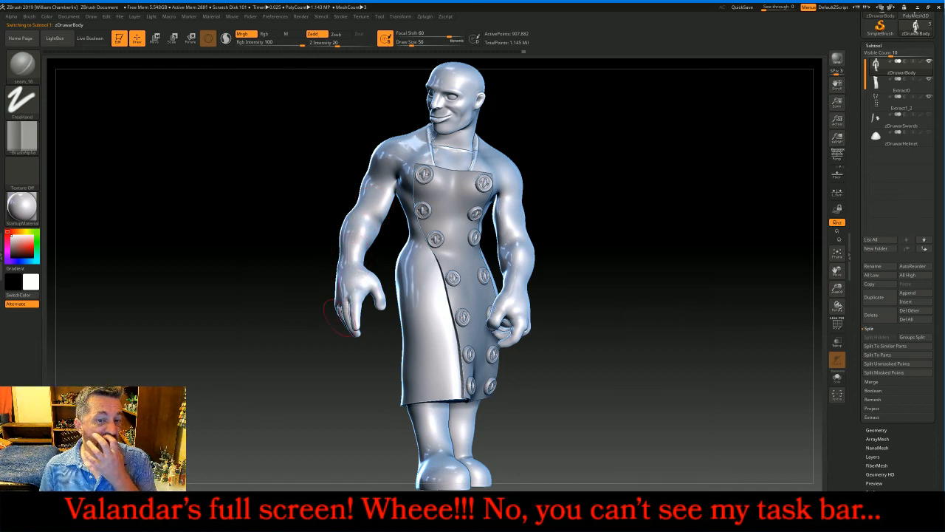
Step: Reduce the seam_10 draw size and smooth the area between the fingers of the open hand
drag(659, 274, 695, 261)
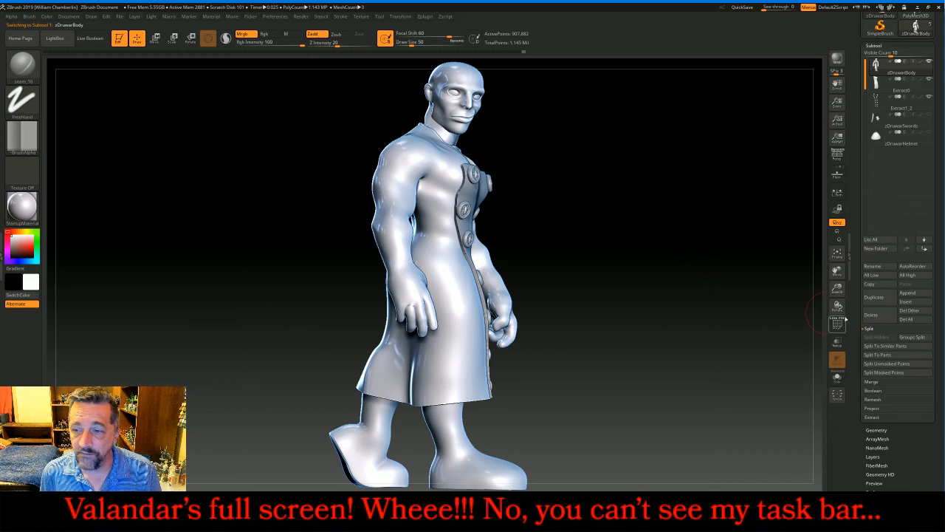
drag(836, 289, 840, 362)
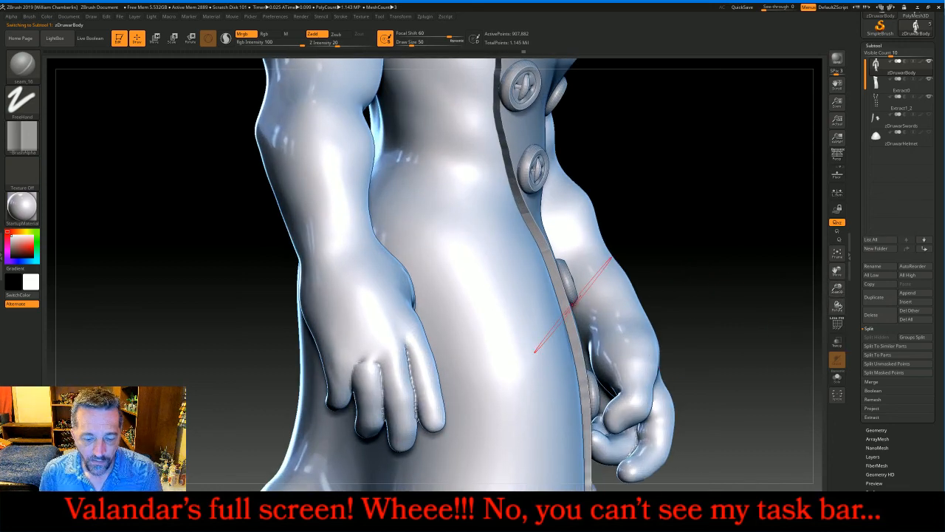
key(bracketleft)
key(bracketleft)
key(bracketleft)
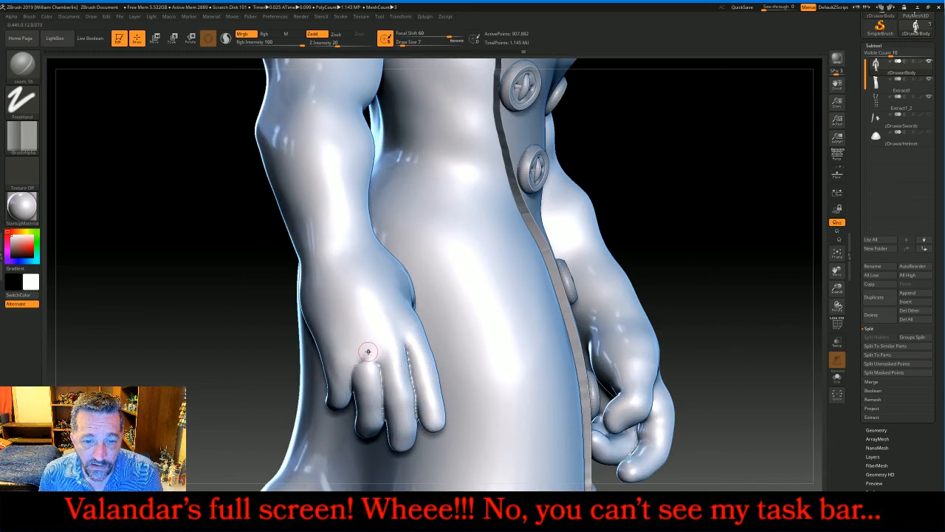
key(shift)
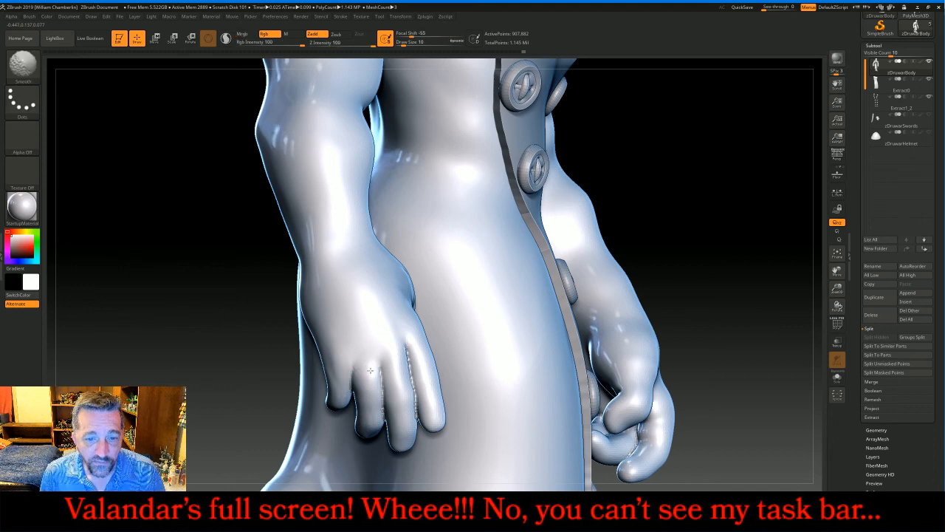
Step: Build up the knuckles of the closed hand with the Inflat brush at Z Intensity 10 and Draw Size 20
mouse_move(713, 278)
mouse_down()
mouse_move(680, 255)
mouse_move(622, 264)
mouse_up()
key(shift)
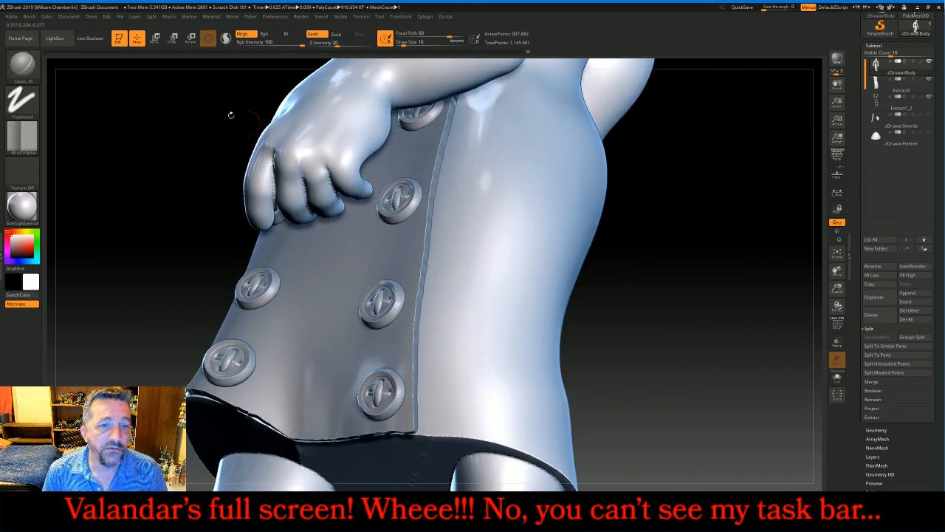
key(b)
click(175, 72)
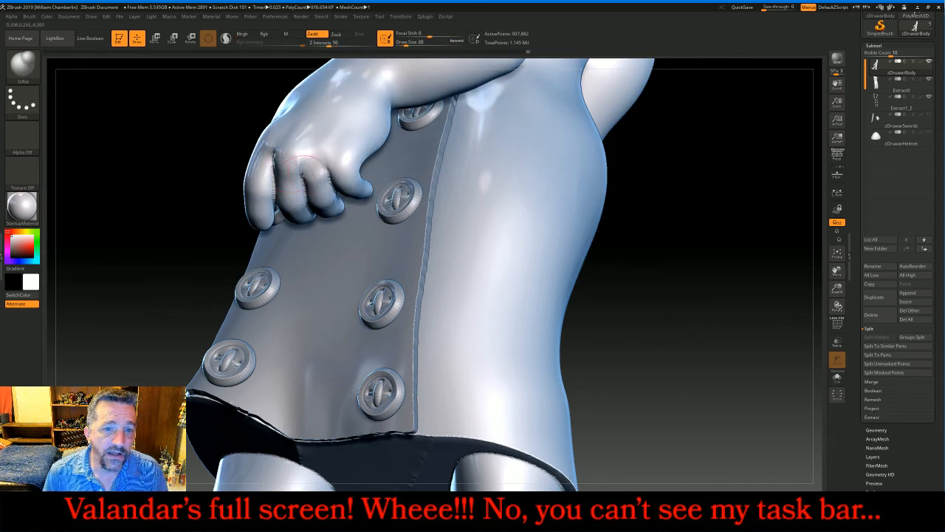
click(314, 151)
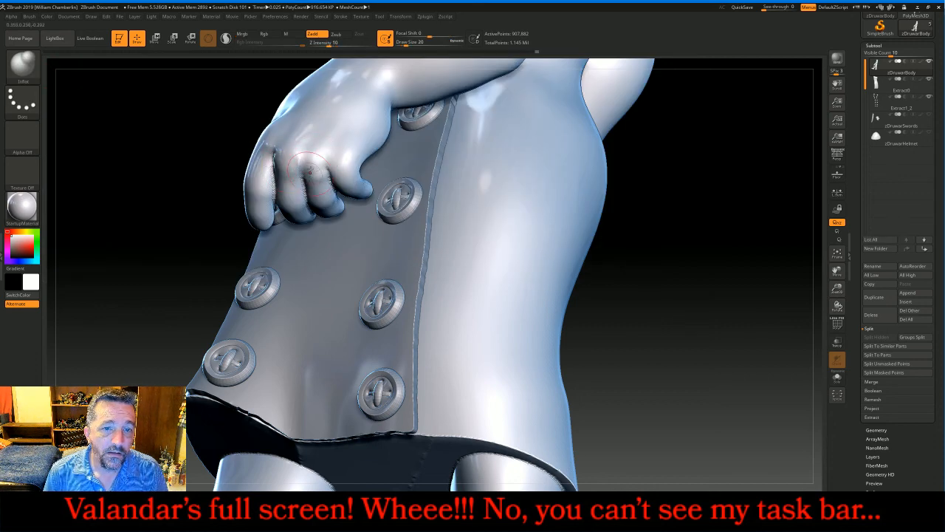
mouse_move(323, 163)
mouse_down()
mouse_move(328, 171)
mouse_move(323, 163)
mouse_up()
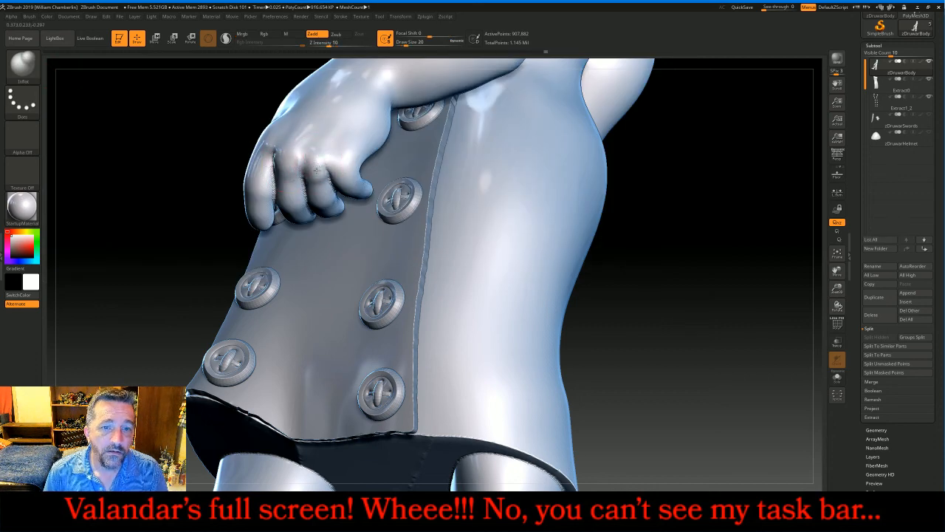
Step: Frame the whole figure from the front and check the live chat for viewer requests
drag(664, 329, 742, 344)
click(836, 256)
mouse_move(767, 252)
shift+mouse_down()
mouse_move(753, 250)
mouse_move(780, 254)
shift+mouse_up()
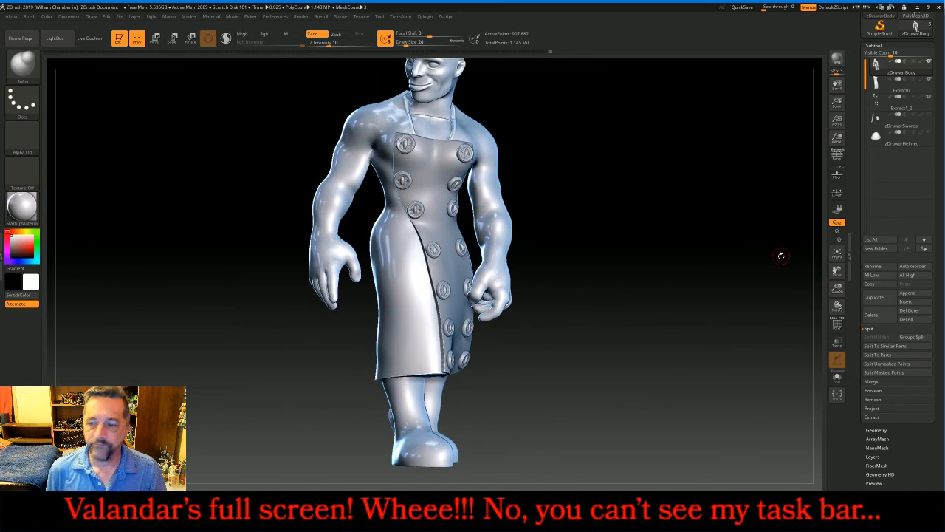
click(837, 255)
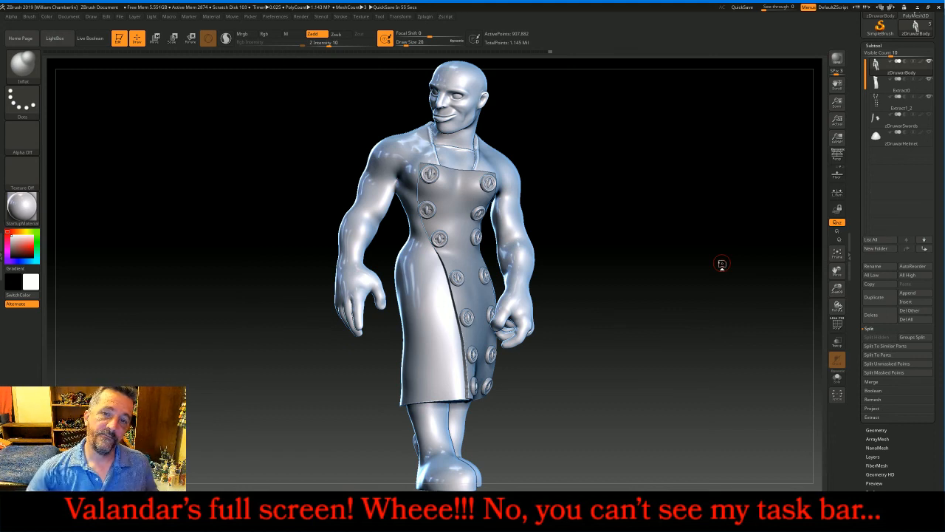
click(279, 521)
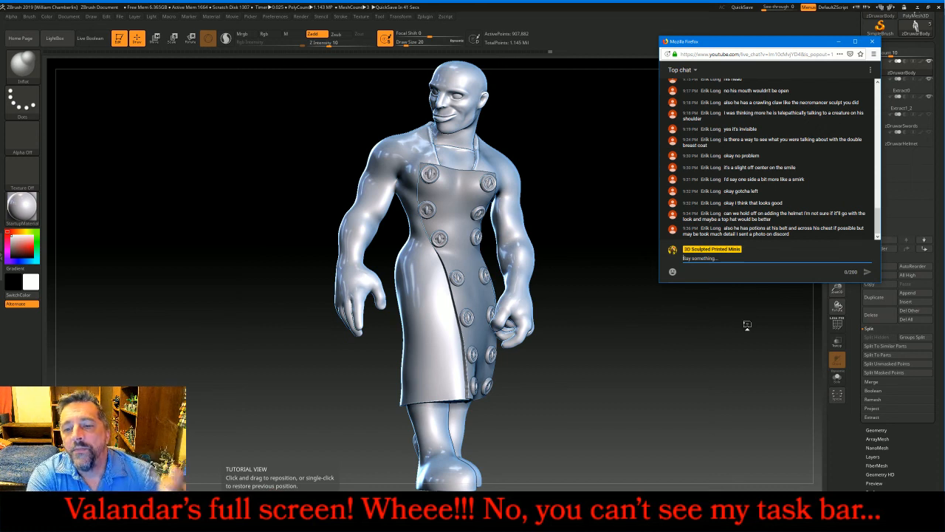
drag(742, 328, 728, 326)
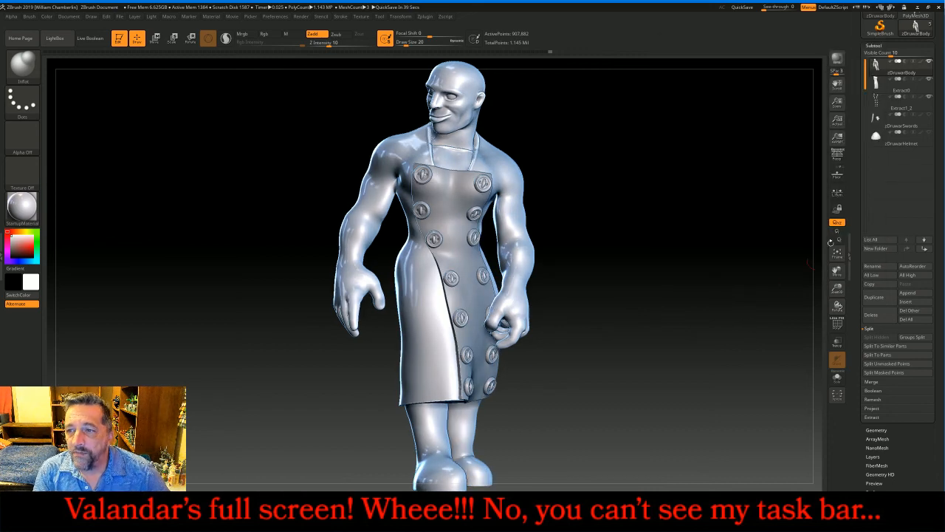
Step: Show the swords subtool and examine the weapons against the figure from the front and back
click(933, 119)
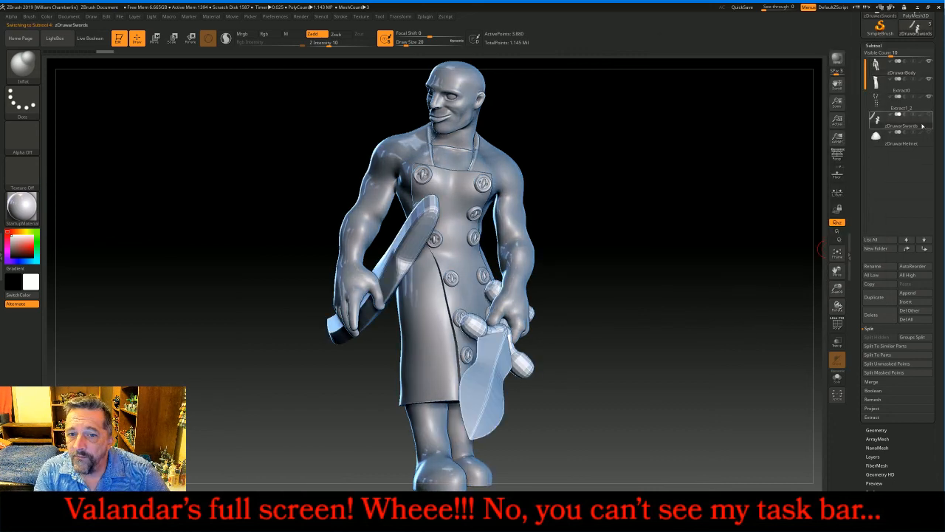
drag(690, 267, 608, 280)
drag(668, 295, 539, 274)
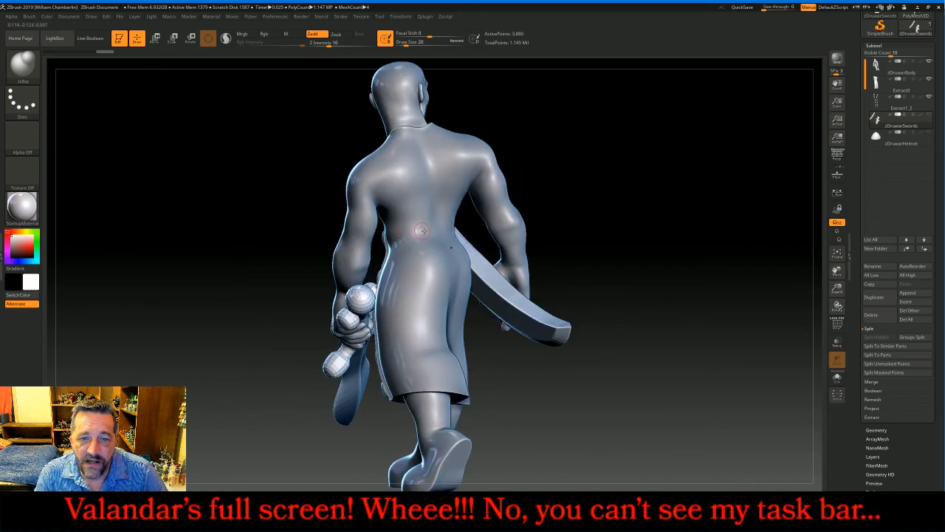
drag(695, 260, 693, 267)
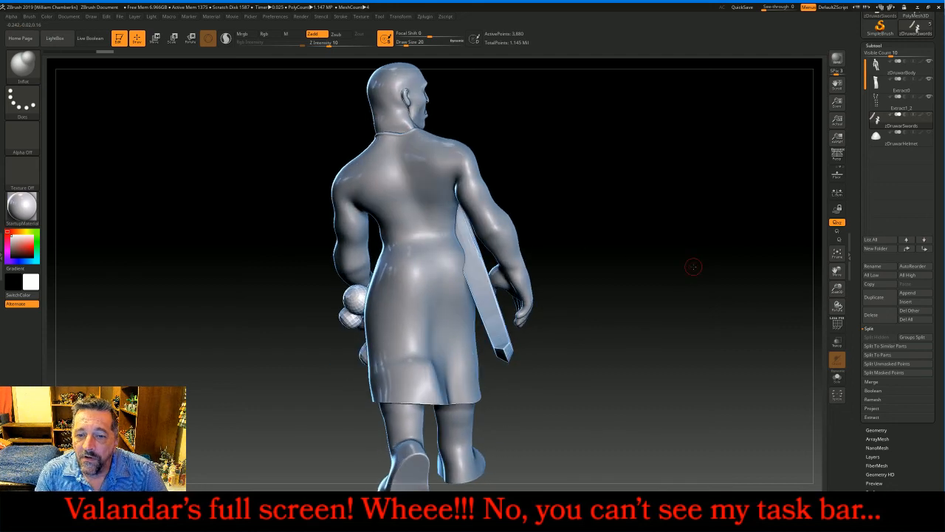
Step: Select the body subtool and set up the Move Topological brush with Draw Size raised to about 215
click(884, 70)
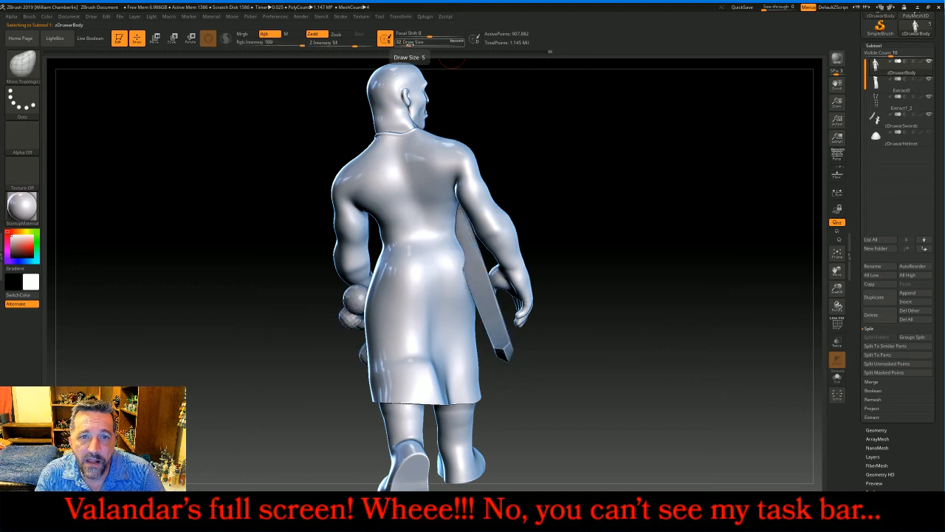
drag(408, 43, 427, 43)
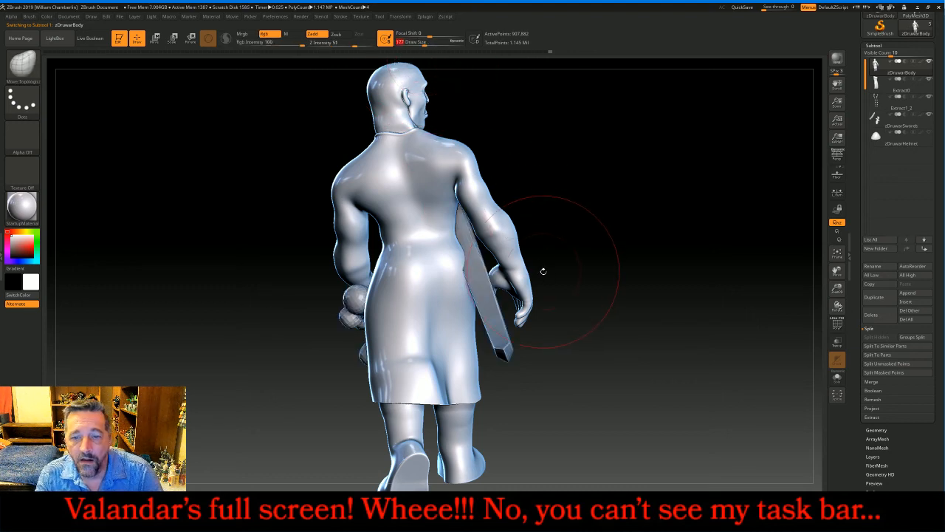
key(bracketright)
key(bracketright)
key(bracketright)
key(bracketright)
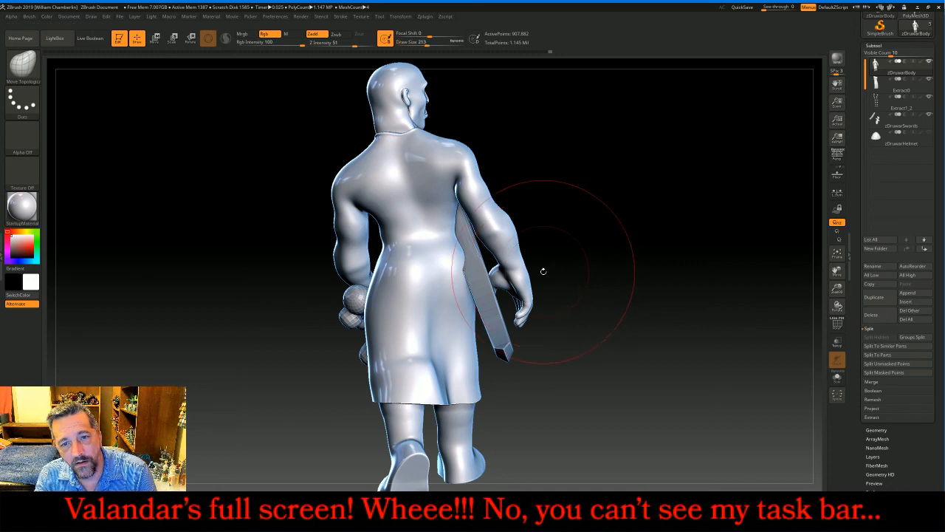
Step: Hide the swords subtool and reopen the live chat to reread the viewer requests
mouse_move(542, 271)
mouse_down()
mouse_move(529, 274)
mouse_move(549, 270)
mouse_move(535, 295)
mouse_up()
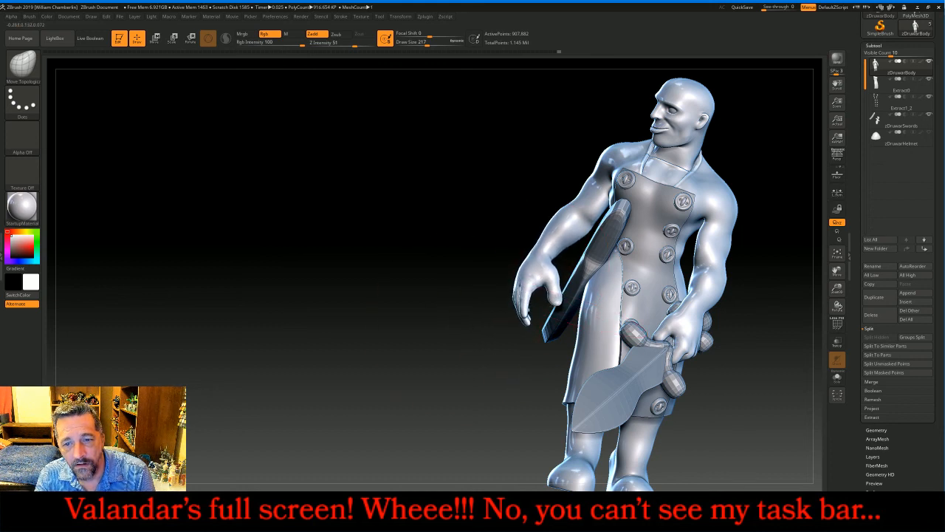
mouse_move(415, 358)
mouse_down()
mouse_move(450, 363)
mouse_move(425, 377)
mouse_move(457, 379)
mouse_move(417, 363)
mouse_move(434, 368)
mouse_up()
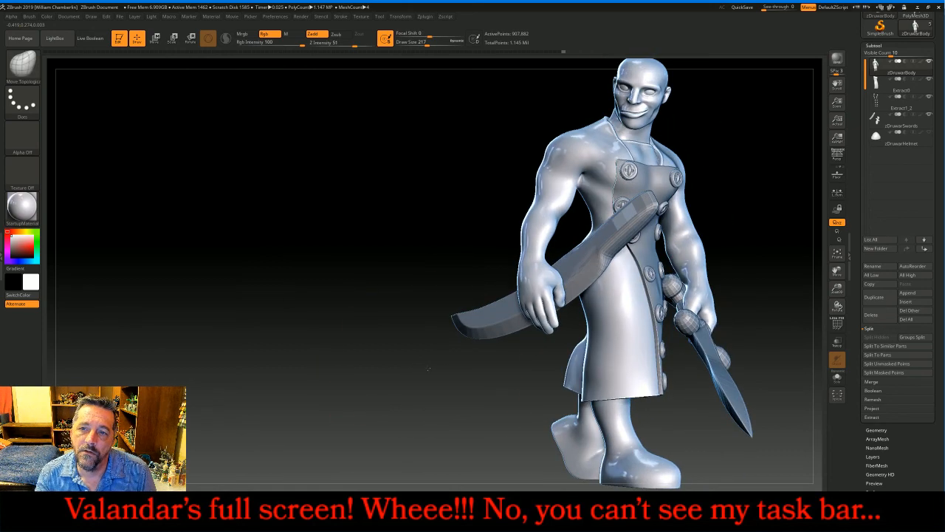
click(930, 120)
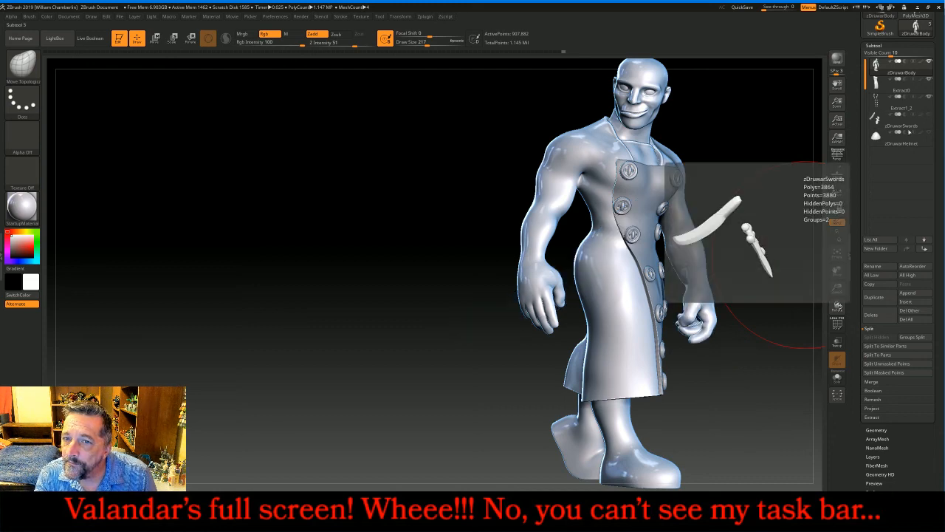
drag(707, 405, 703, 410)
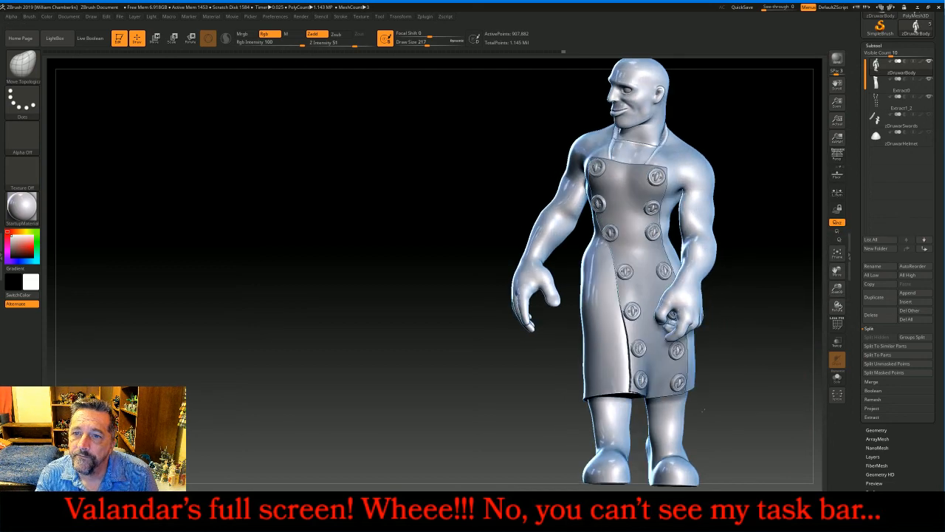
drag(837, 271, 733, 260)
mouse_move(277, 520)
click(342, 479)
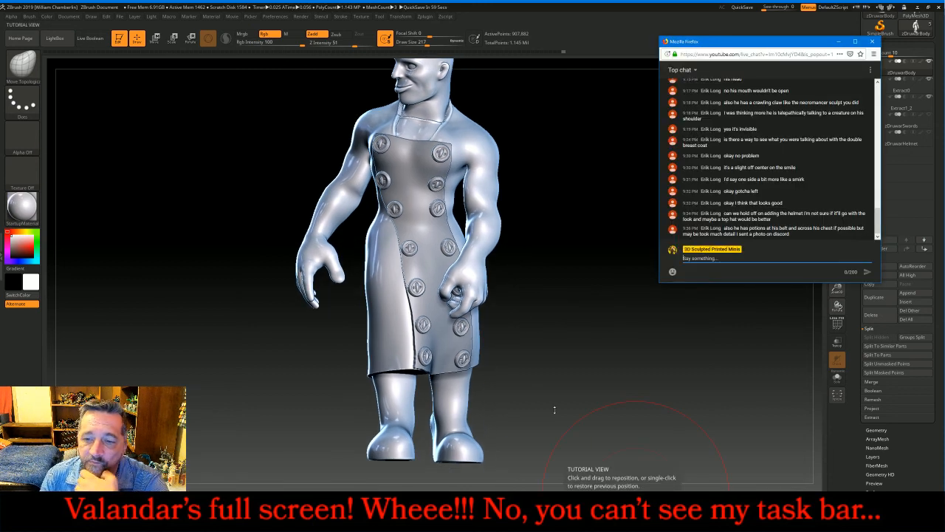